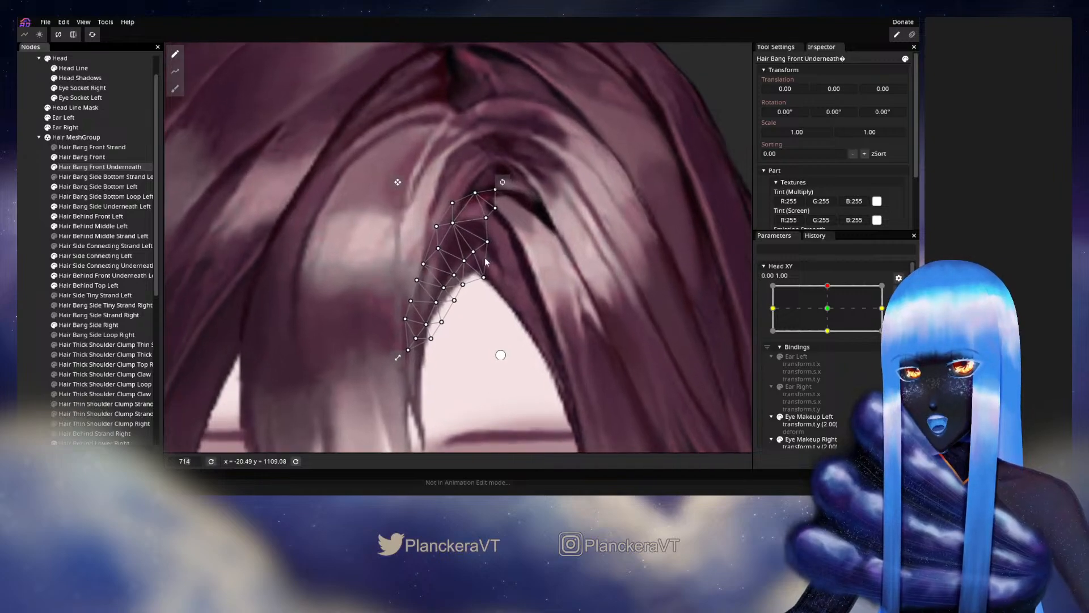
# - Nudge the upper interior and inner-edge vertices of the Hair Bang Front Underneath mesh at the Head XY 0.00, 1.00 keypoint
pyautogui.moveTo(455, 224); pyautogui.dragTo(458, 223)
pyautogui.click(492, 212)
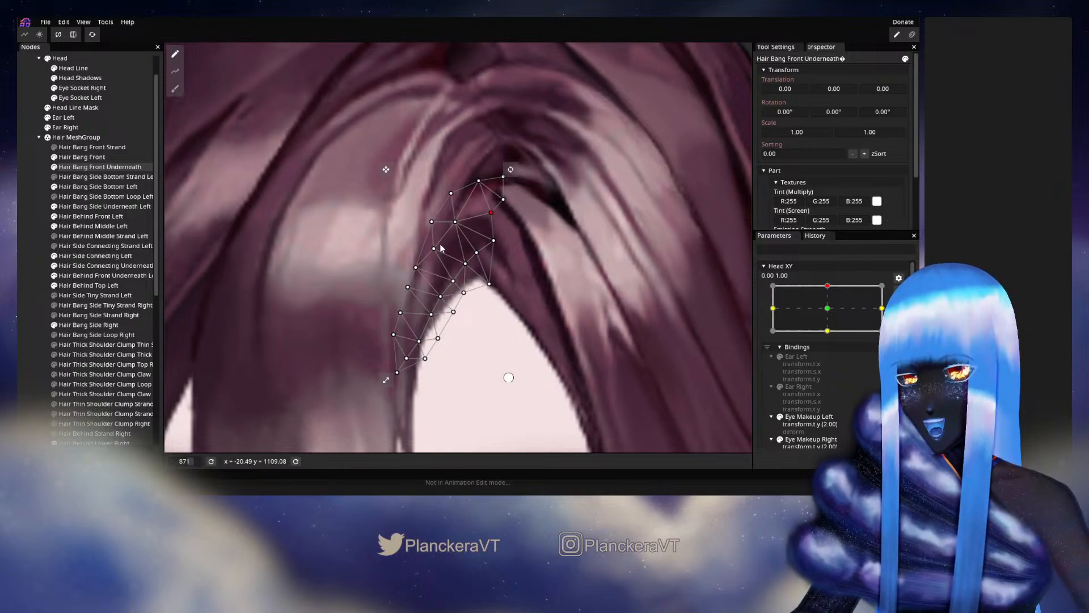
pyautogui.moveTo(437, 257); pyautogui.dragTo(458, 230)
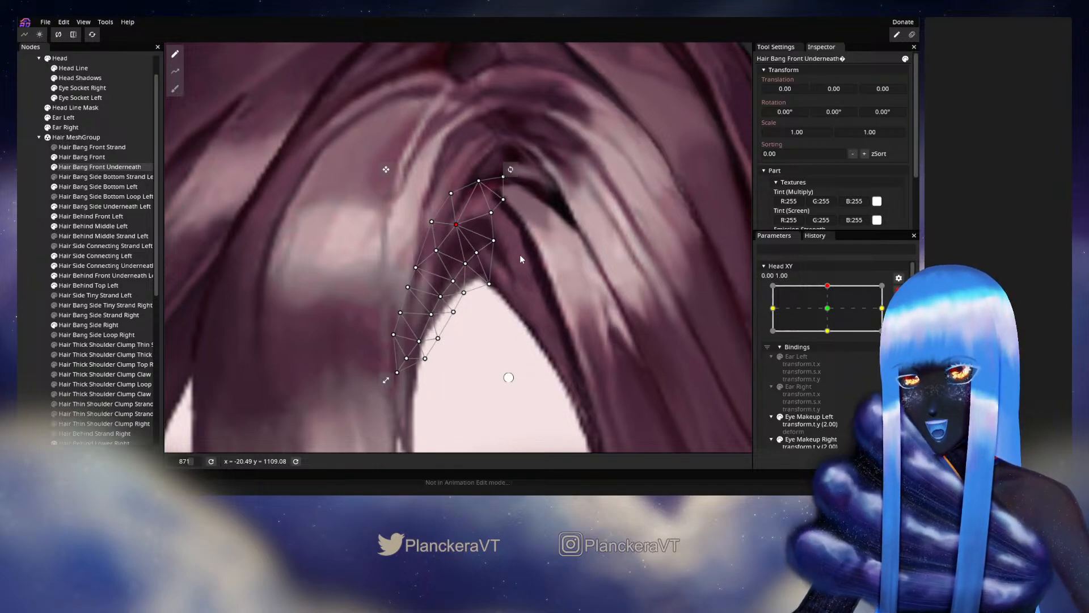
pyautogui.moveTo(462, 232); pyautogui.dragTo(463, 233)
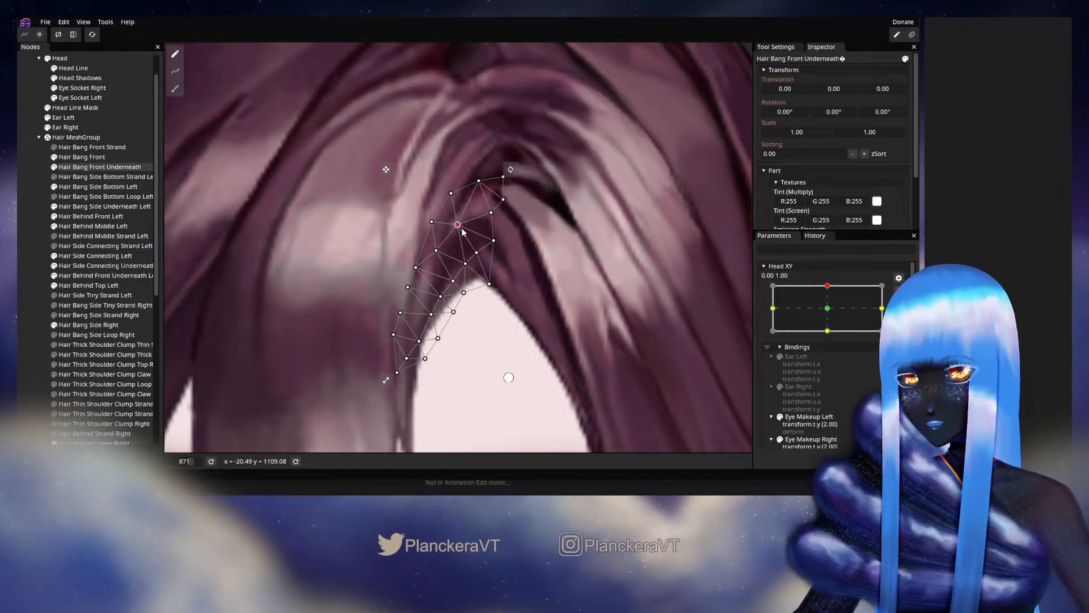
pyautogui.click(491, 213)
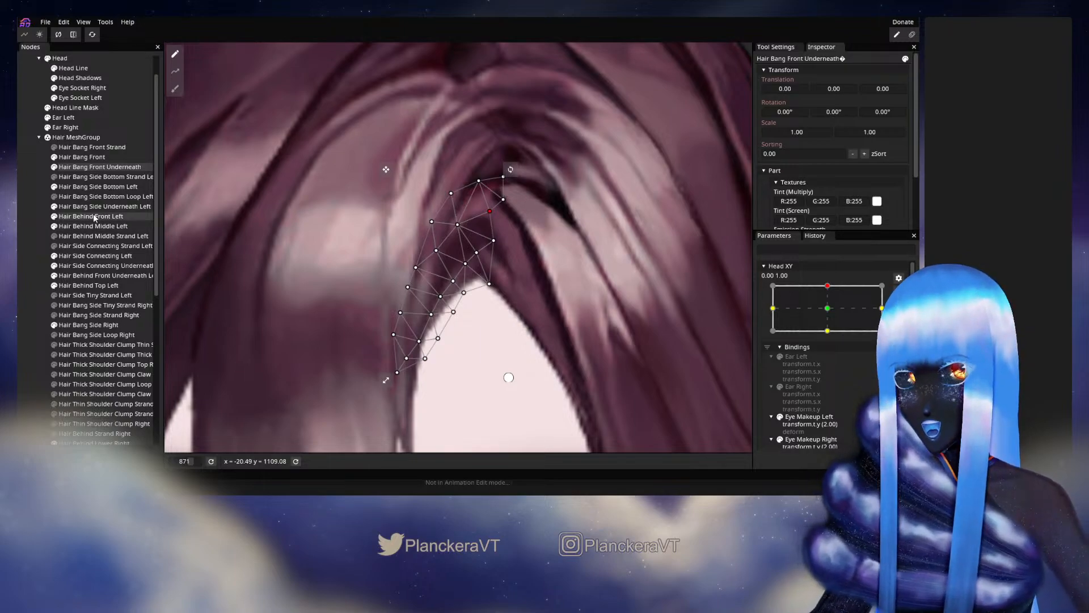
# - Adjust the upper interior vertices of the Hair Bang Side Underneath Left mesh and deselect the part
pyautogui.click(83, 204)
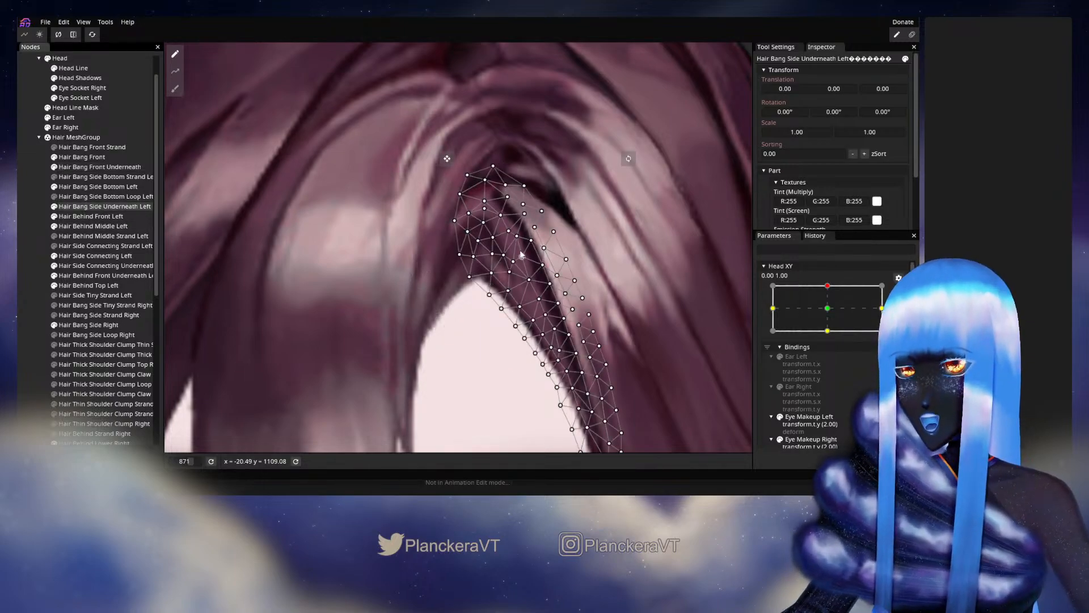
pyautogui.click(493, 237)
pyautogui.click(485, 223)
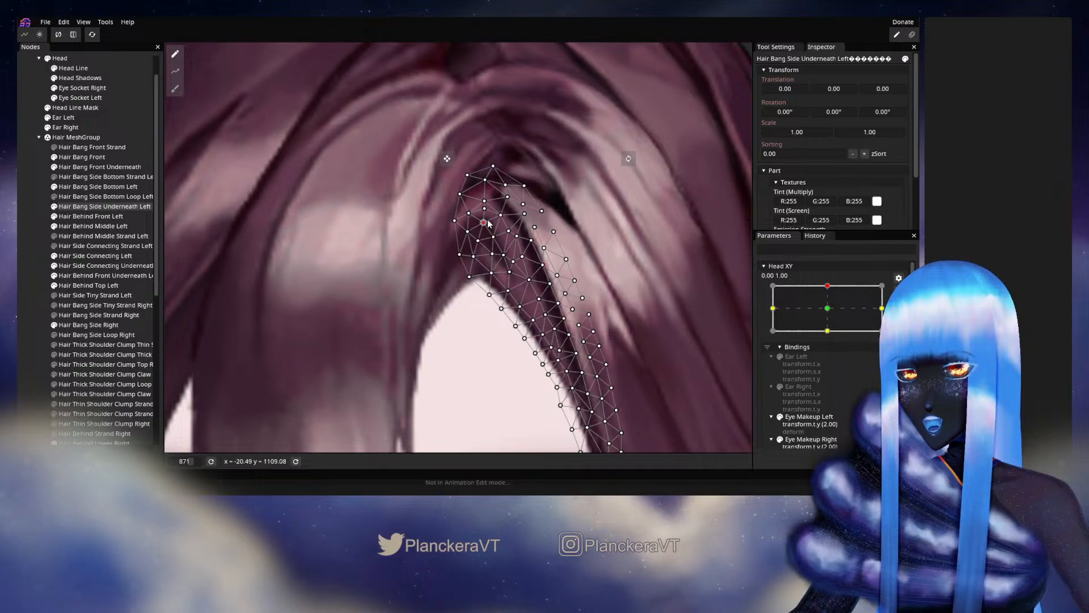
pyautogui.click(26, 282)
# - Preview the hair deformation by moving the Head XY parameter, and resume editing its 0.00, 1.00 keypoint
pyautogui.scroll(-3, 461, 302)
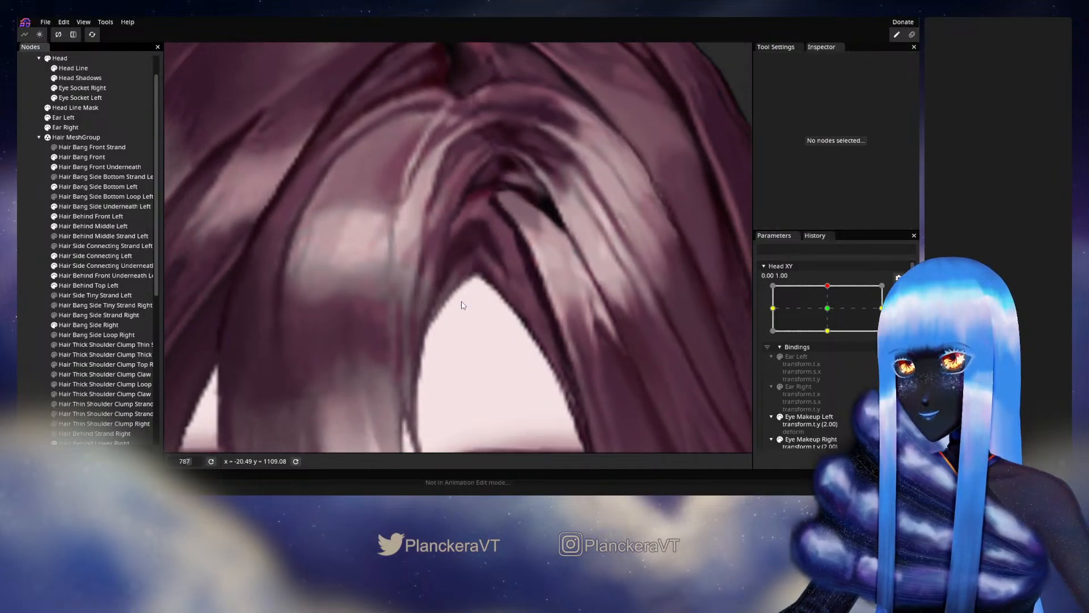
pyautogui.scroll(-5, 463, 306)
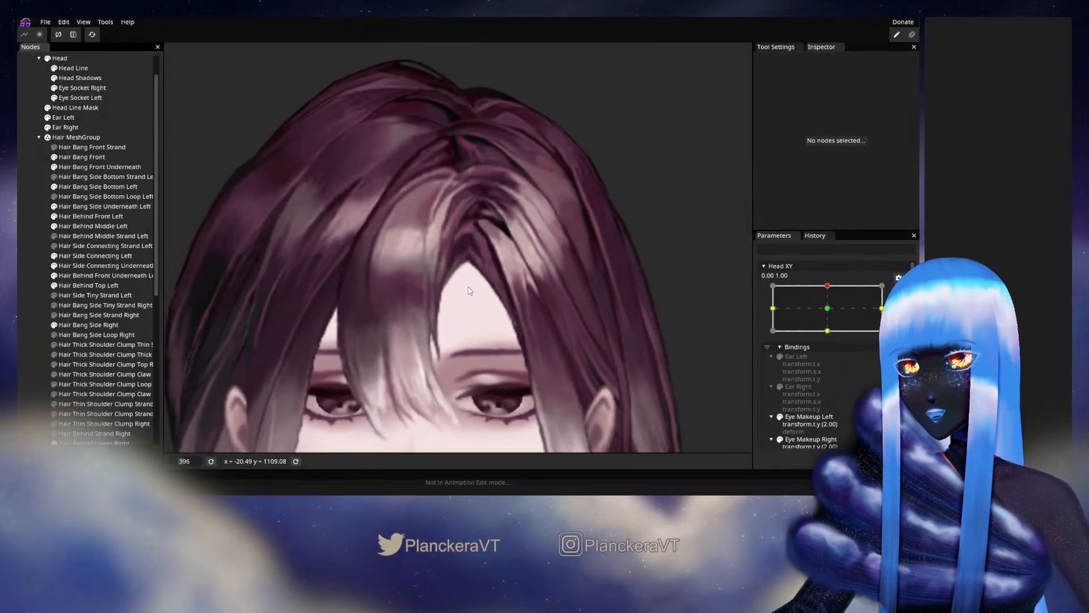
pyautogui.scroll(-1, 478, 290)
pyautogui.moveTo(478, 307); pyautogui.dragTo(498, 256)
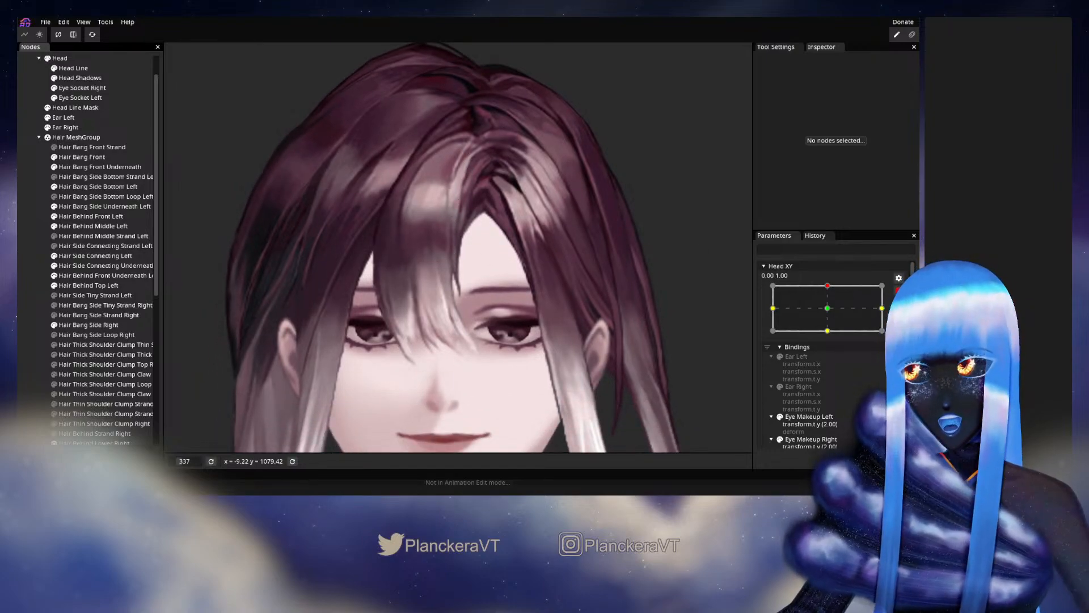
pyautogui.click(899, 291)
pyautogui.moveTo(831, 314)
pyautogui.mouseDown()
pyautogui.moveTo(833, 340)
pyautogui.moveTo(833, 313)
pyautogui.mouseUp()
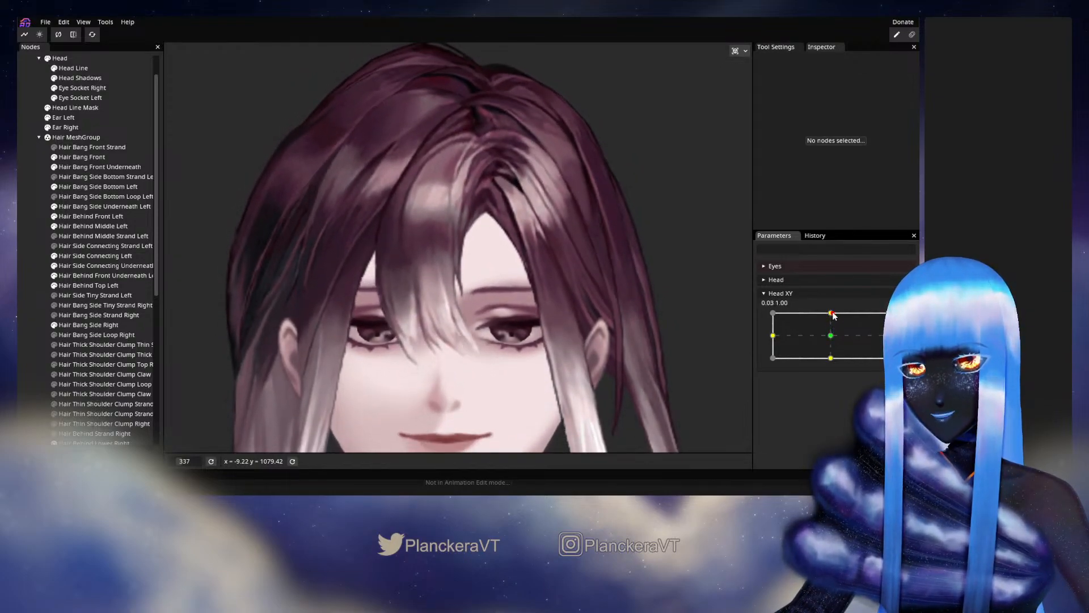
pyautogui.click(898, 319)
# - Reshape the Hair Bang Side Underneath Left mesh by shifting vertices from its upper tip down along the strand, and deselect it
pyautogui.scroll(5, 537, 227)
pyautogui.moveTo(538, 226); pyautogui.dragTo(473, 281)
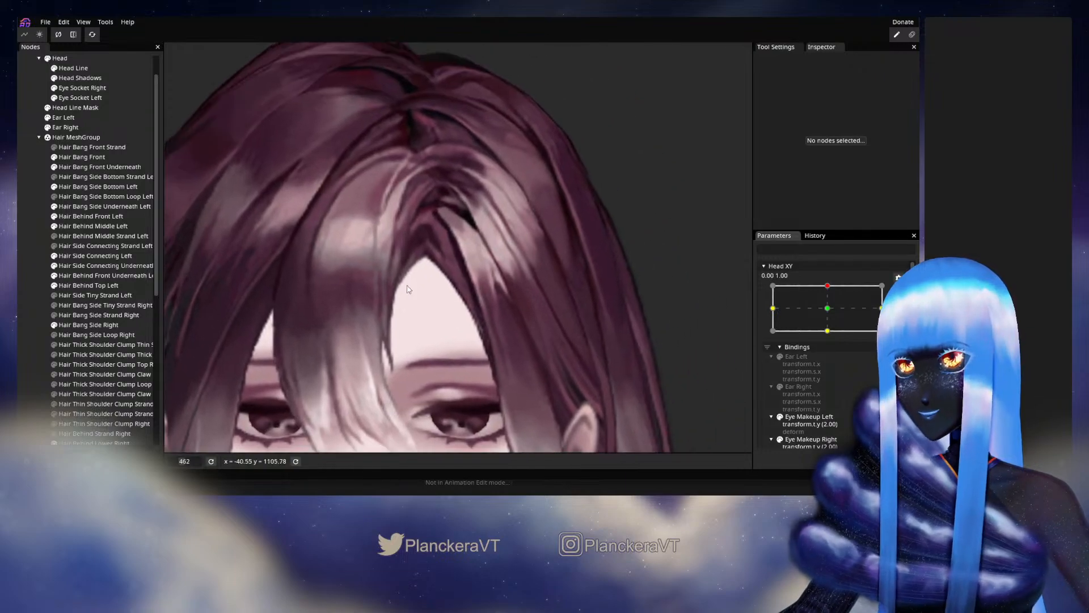
pyautogui.scroll(4, 409, 290)
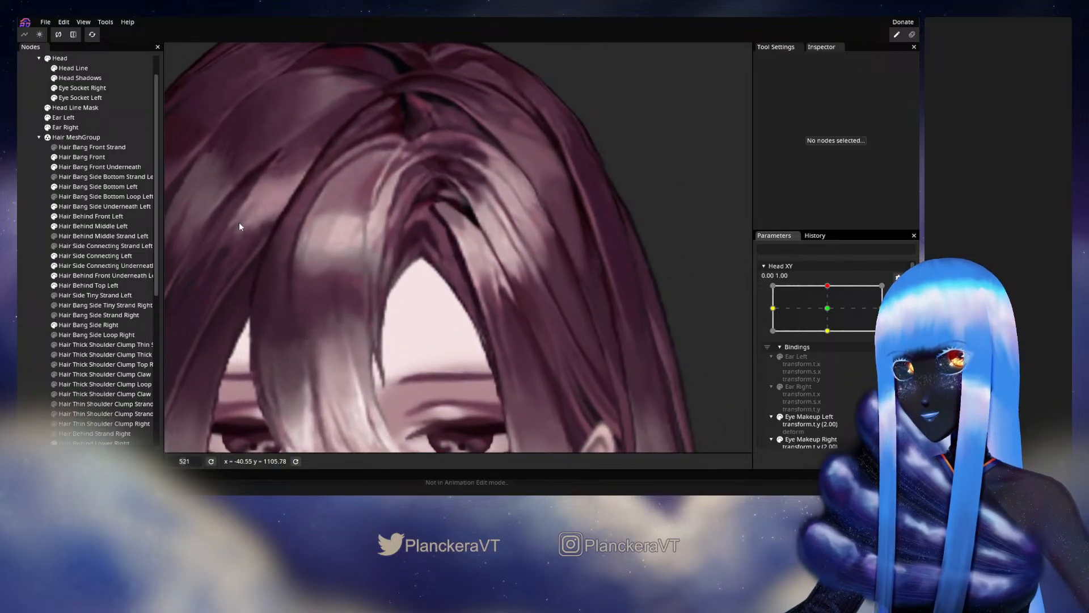
pyautogui.click(91, 206)
pyautogui.scroll(4, 376, 264)
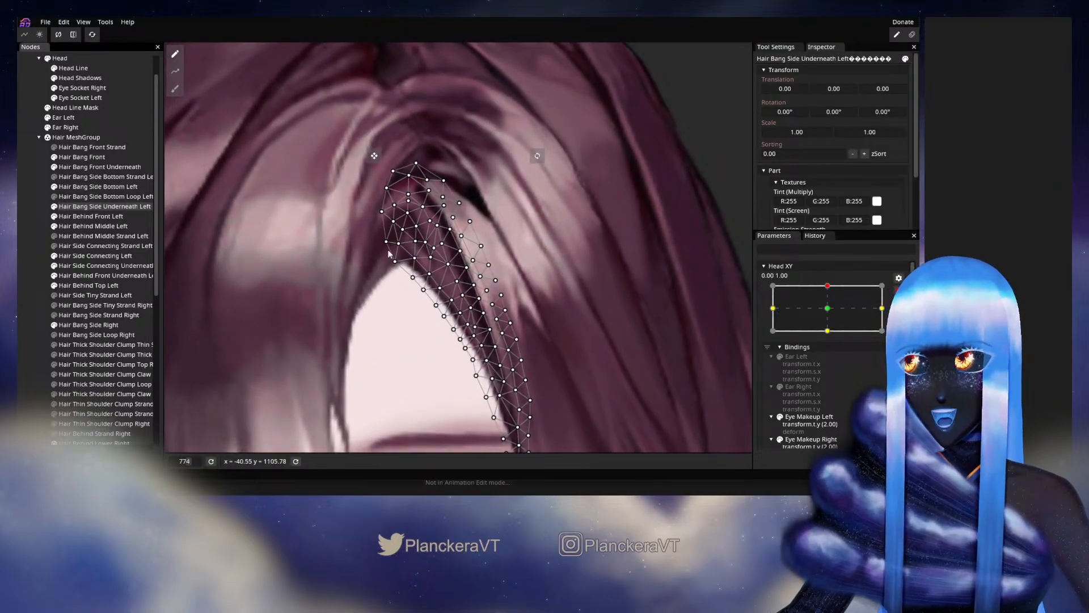
pyautogui.scroll(2, 395, 241)
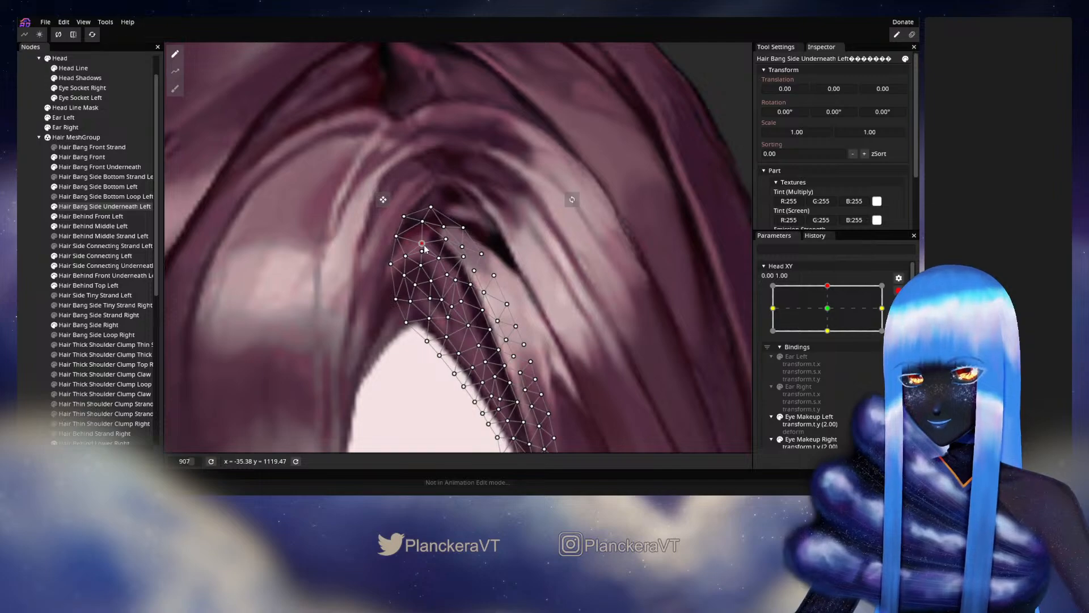
pyautogui.moveTo(424, 246); pyautogui.dragTo(471, 305)
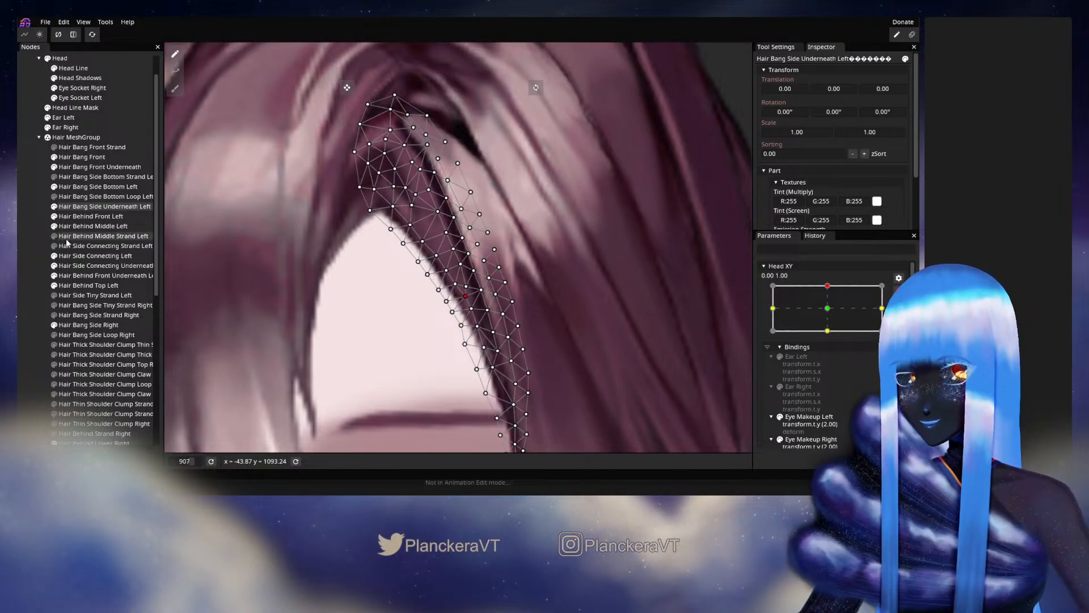
pyautogui.click(20, 270)
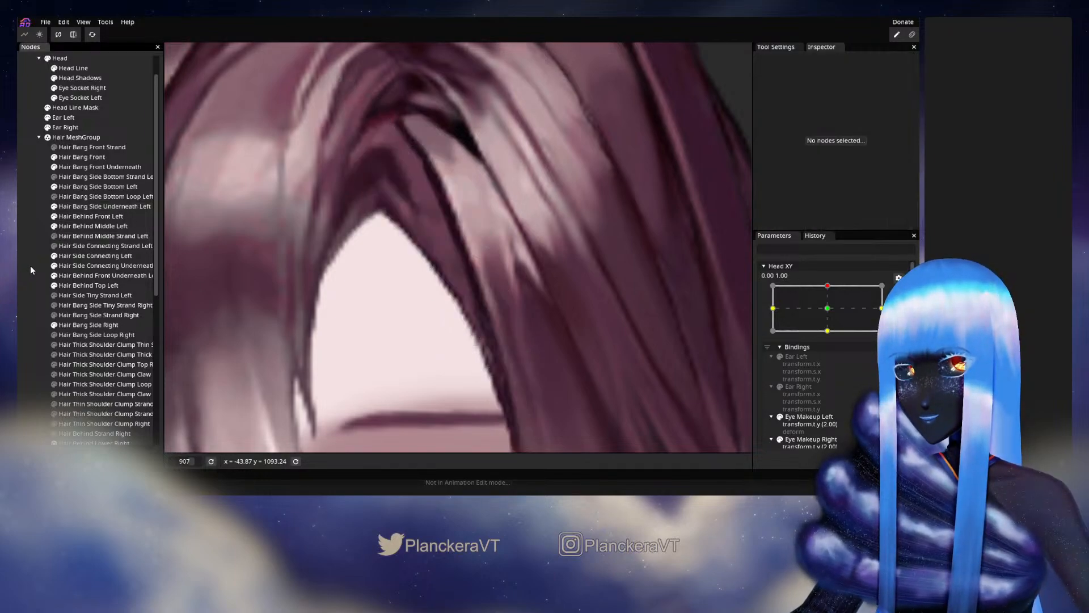
# - Check the reshaped side bang by moving Head XY around its upper position, and rearm the 0.00, 1.00 keypoint
pyautogui.scroll(-3, 339, 302)
pyautogui.scroll(-3, 338, 301)
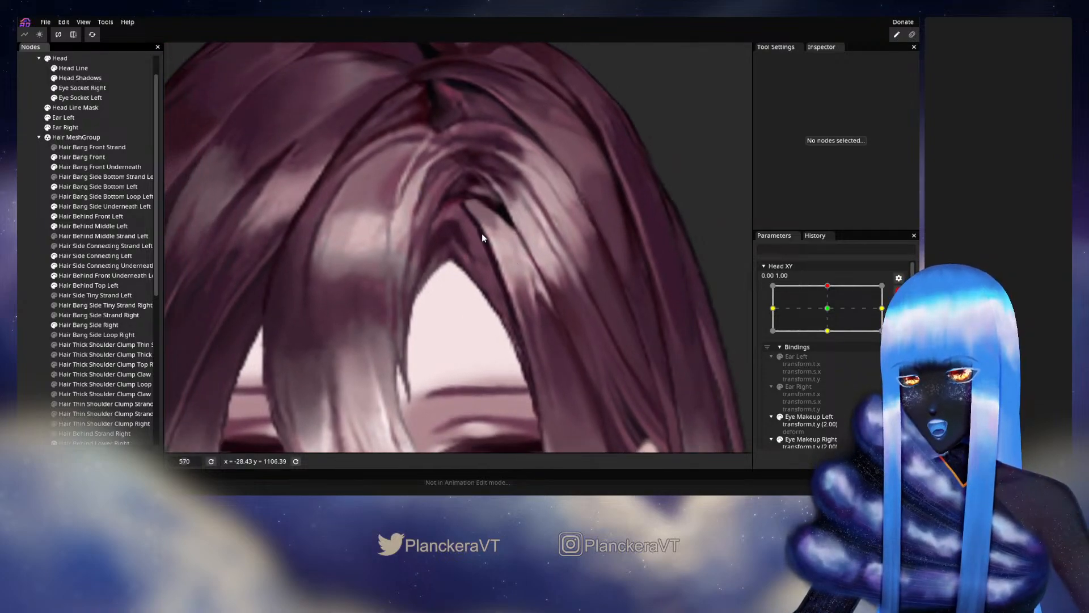
pyautogui.click(898, 291)
pyautogui.moveTo(831, 313)
pyautogui.mouseDown()
pyautogui.moveTo(832, 343)
pyautogui.moveTo(833, 312)
pyautogui.mouseUp()
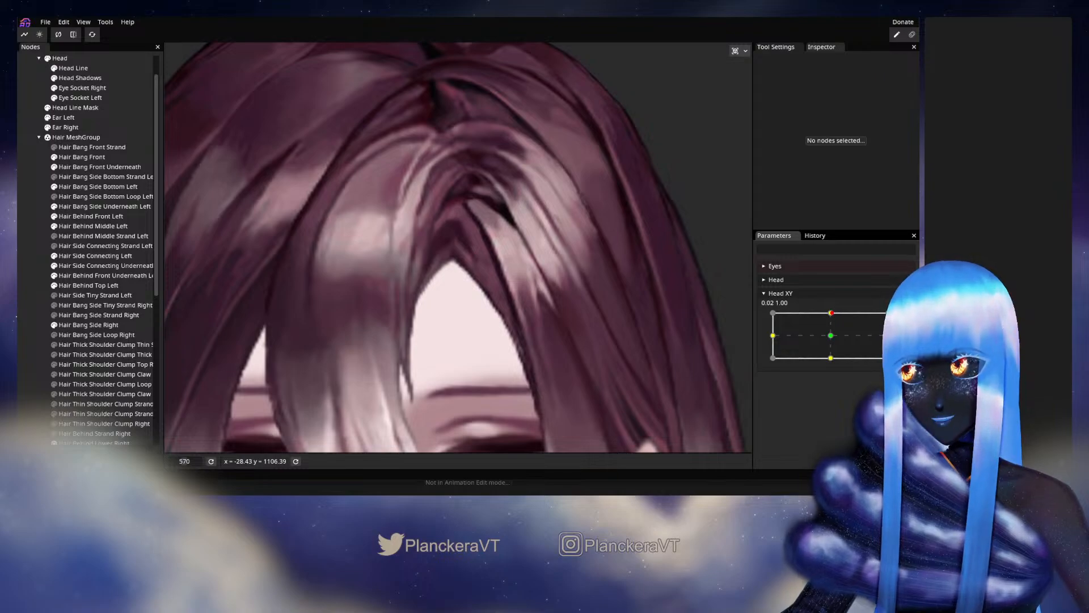
pyautogui.click(906, 319)
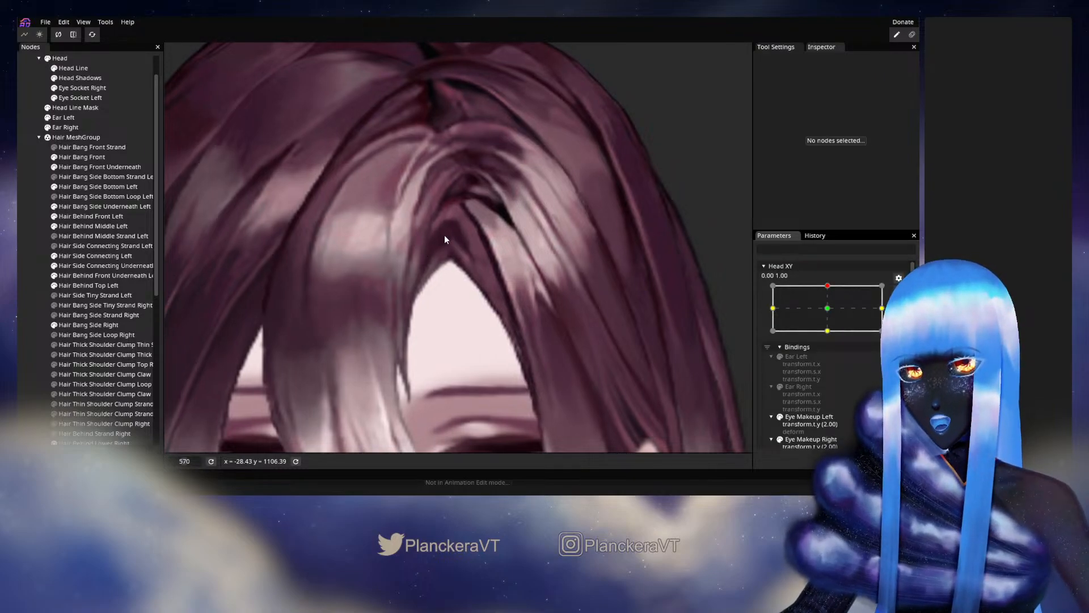
# - Adjust the Hair Bang Front Underneath mesh vertex on the edge meeting the side bang, and deselect the part
pyautogui.click(443, 308)
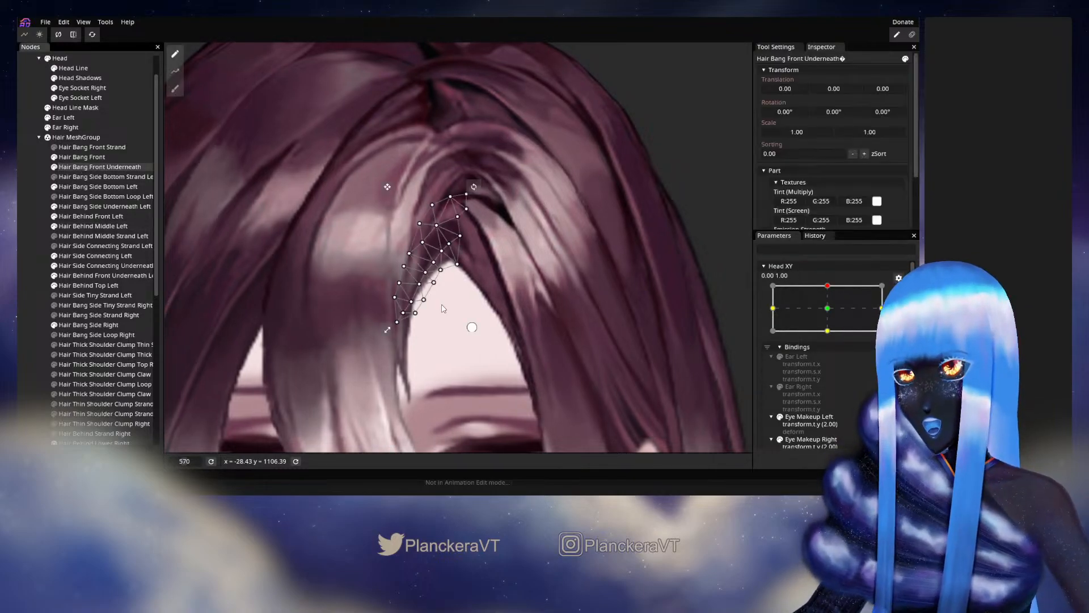
pyautogui.scroll(3, 452, 241)
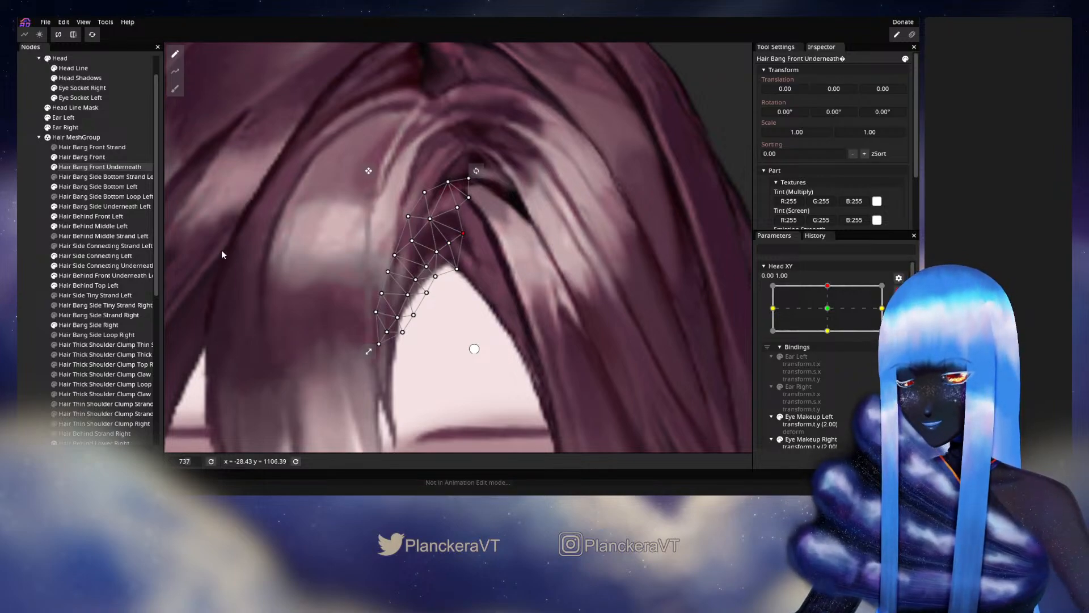
pyautogui.click(30, 275)
# - Examine the bangs while moving Head XY from its upper position to near the centre and back, and reopen the 0.00, 1.00 keypoint for editing
pyautogui.scroll(-5, 547, 331)
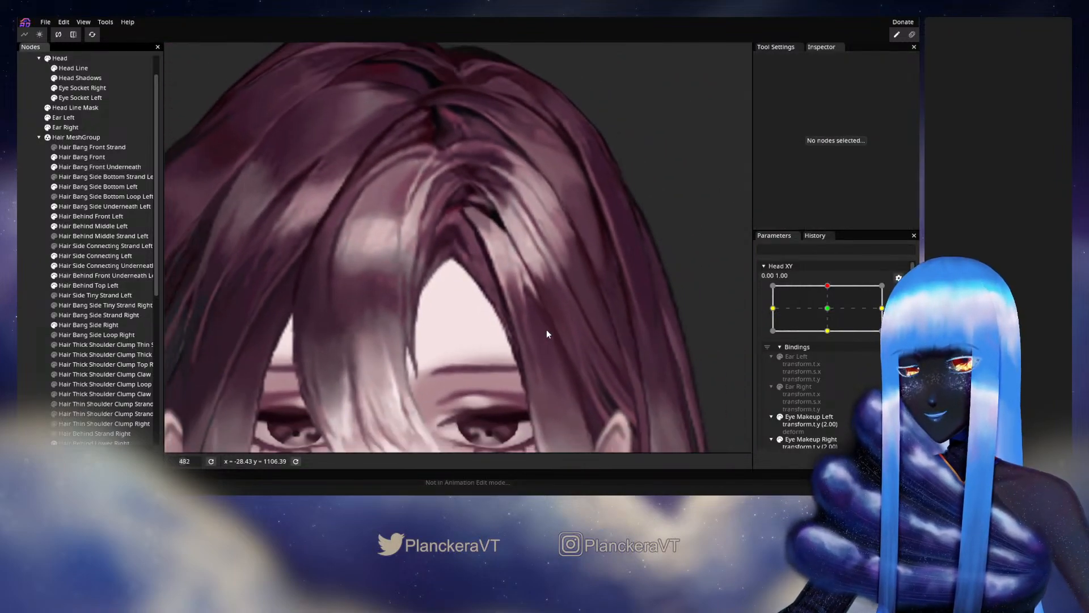
pyautogui.moveTo(551, 330); pyautogui.dragTo(554, 331)
pyautogui.click(899, 291)
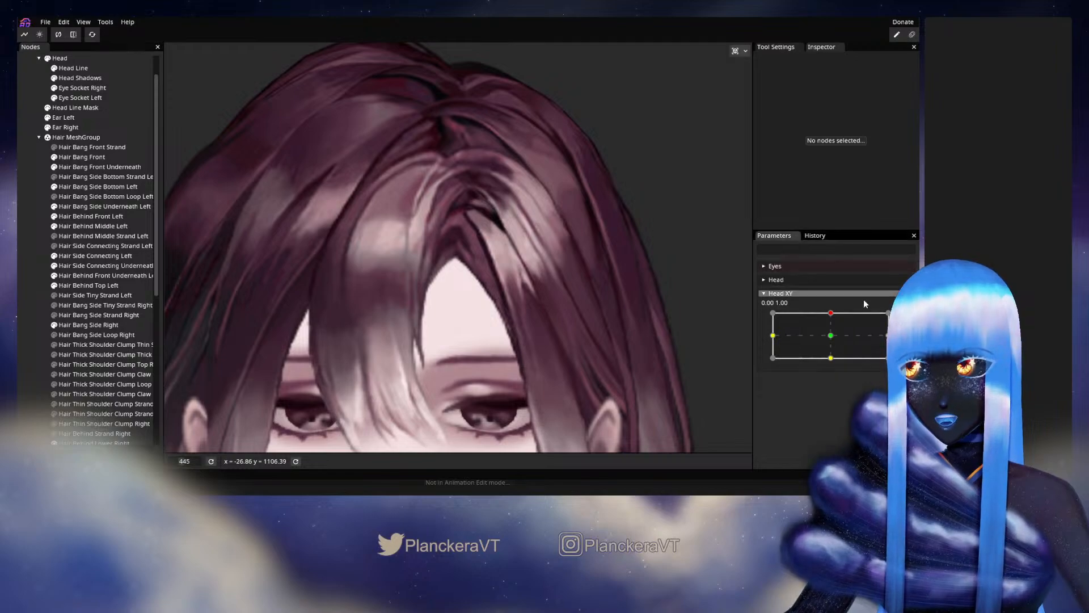
pyautogui.moveTo(831, 314); pyautogui.dragTo(832, 333)
pyautogui.moveTo(419, 280); pyautogui.dragTo(425, 208)
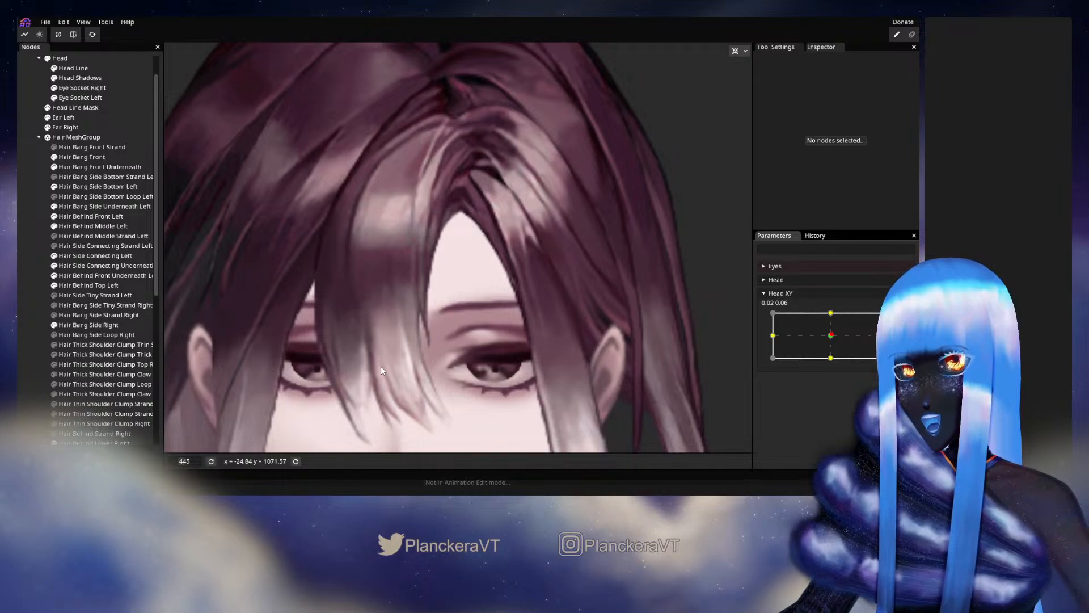
pyautogui.moveTo(533, 233); pyautogui.dragTo(534, 307)
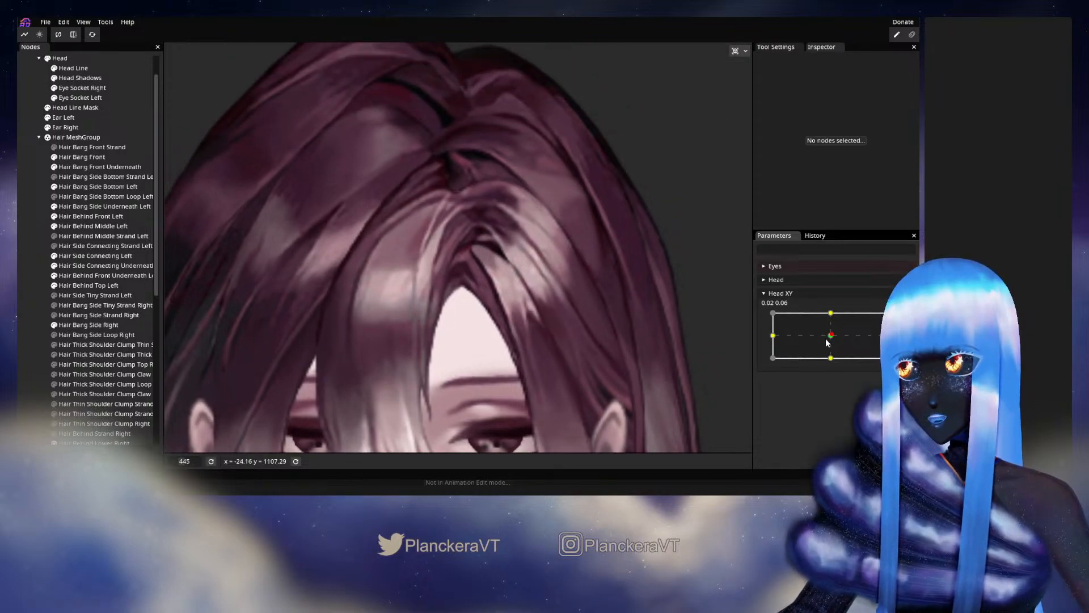
pyautogui.moveTo(832, 335); pyautogui.dragTo(831, 312)
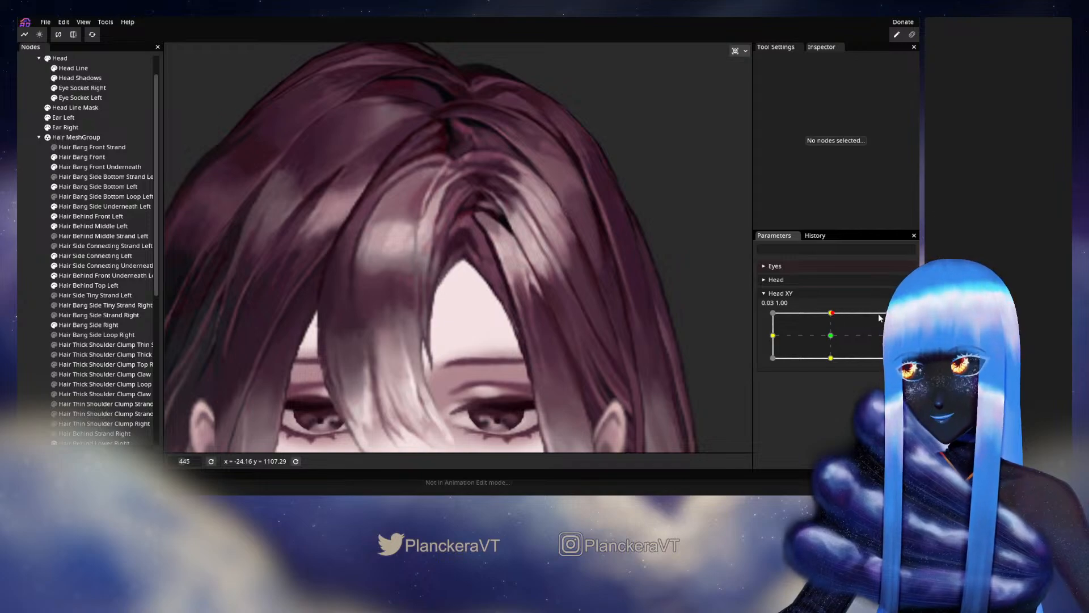
pyautogui.click(906, 319)
# - Adjust the vertices around the upper tip of the Hair Bang Side Underneath Left mesh at the 0.00, 1.00 keypoint
pyautogui.scroll(5, 400, 181)
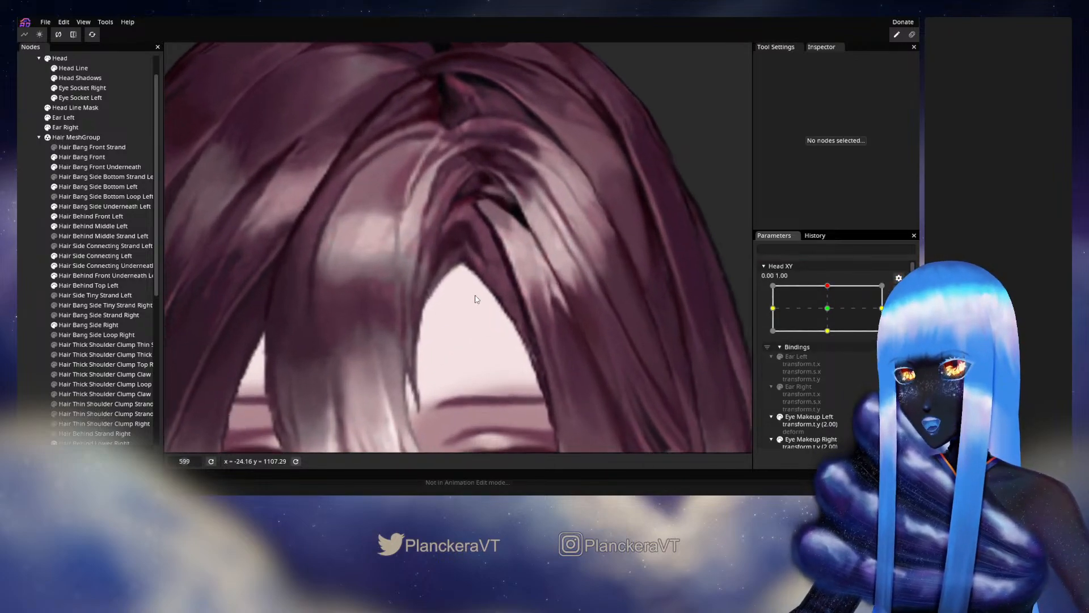
pyautogui.moveTo(479, 362)
pyautogui.mouseDown()
pyautogui.moveTo(493, 245)
pyautogui.moveTo(497, 271)
pyautogui.moveTo(470, 360)
pyautogui.mouseUp()
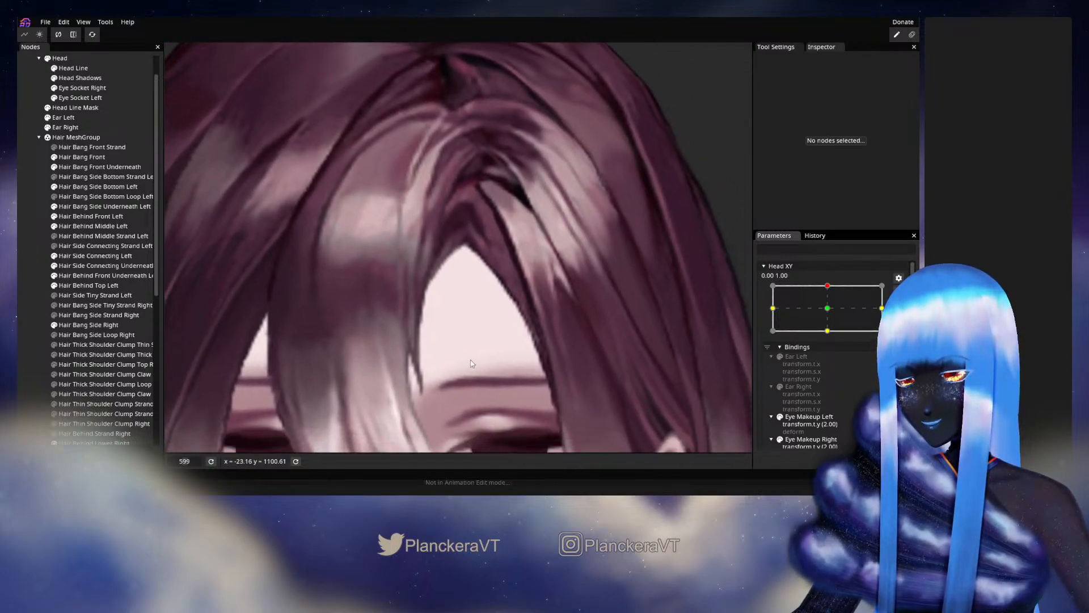
pyautogui.moveTo(487, 294); pyautogui.dragTo(393, 249)
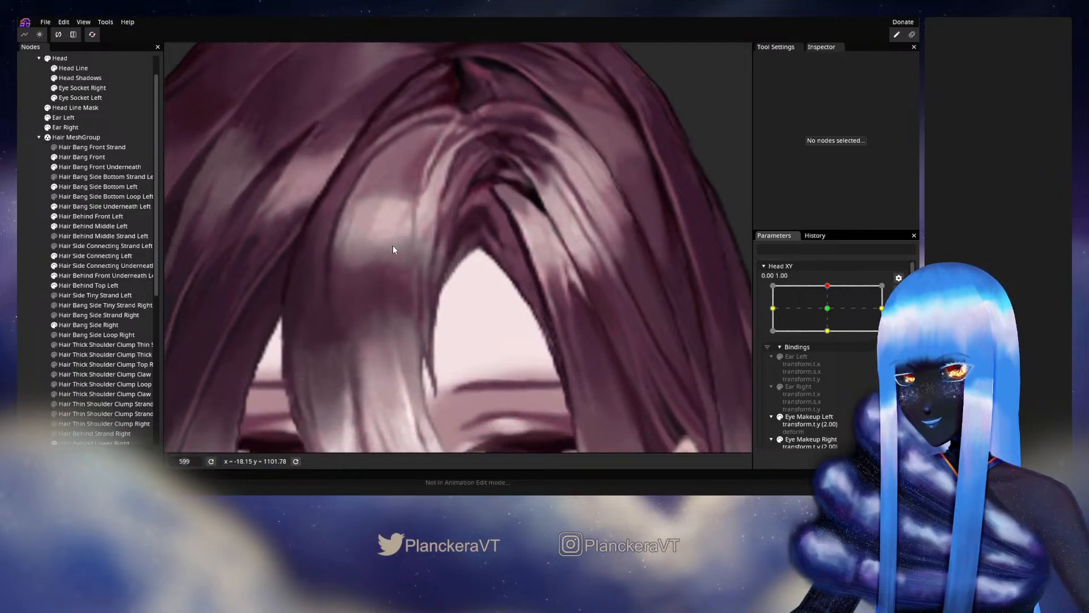
pyautogui.moveTo(479, 181); pyautogui.dragTo(449, 244)
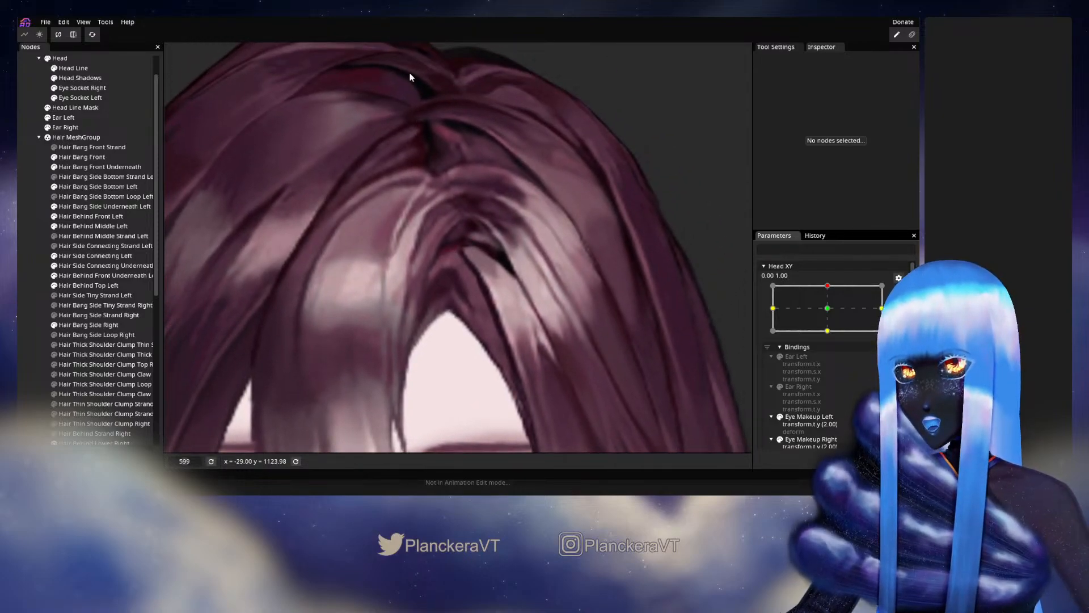
pyautogui.click(90, 207)
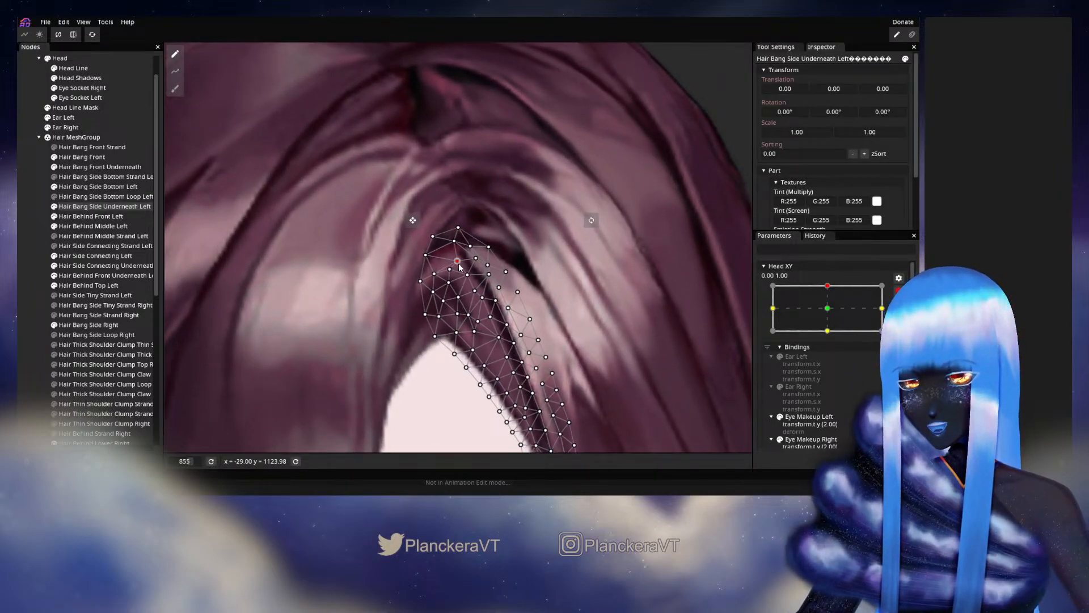
pyautogui.moveTo(455, 241); pyautogui.dragTo(473, 247)
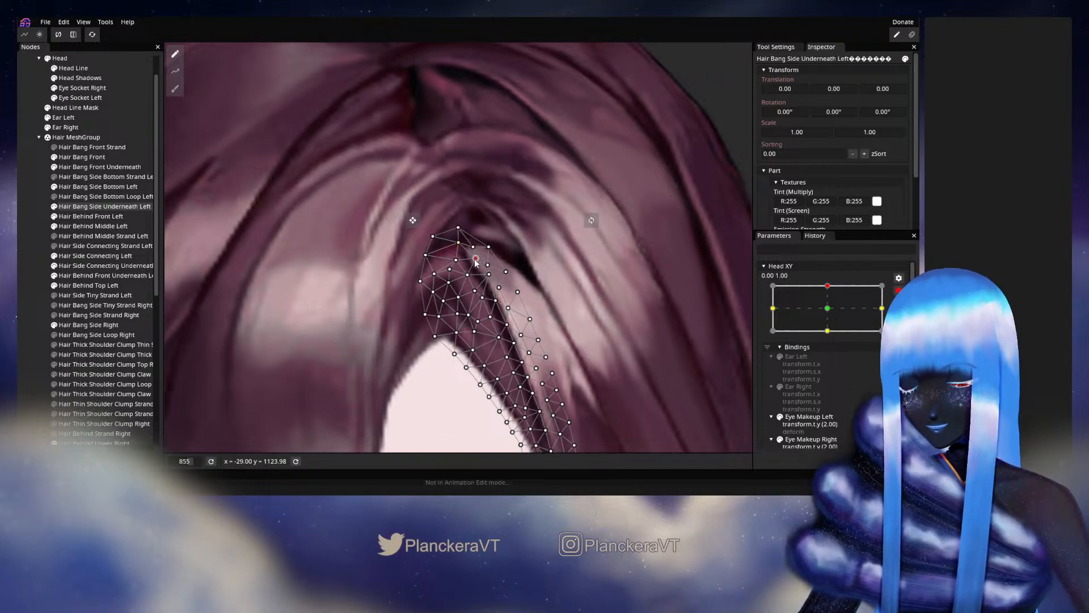
pyautogui.moveTo(456, 261); pyautogui.dragTo(470, 275)
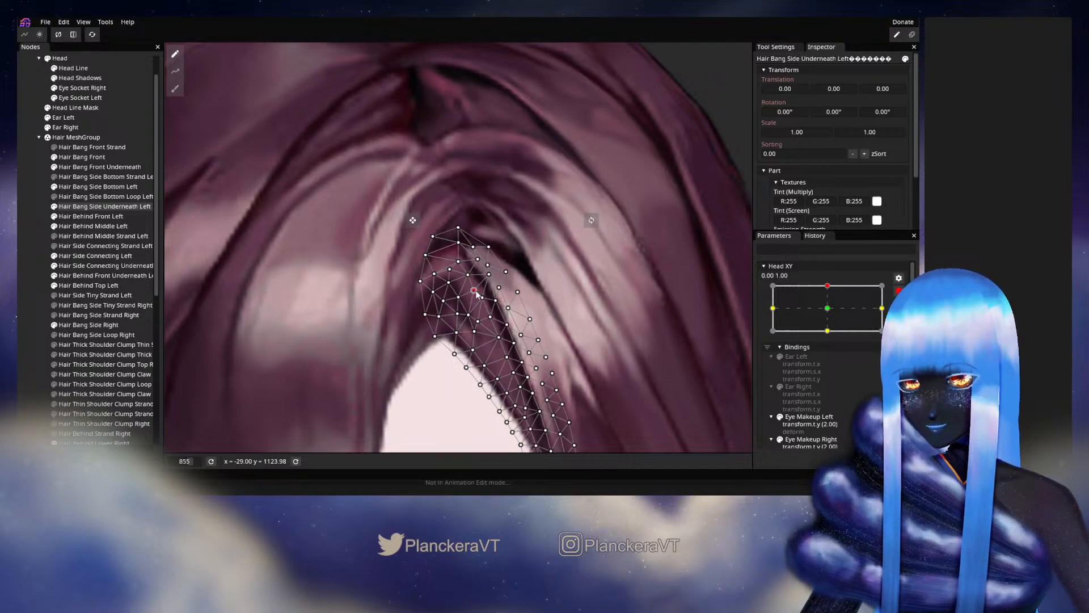
pyautogui.moveTo(477, 294); pyautogui.dragTo(479, 293)
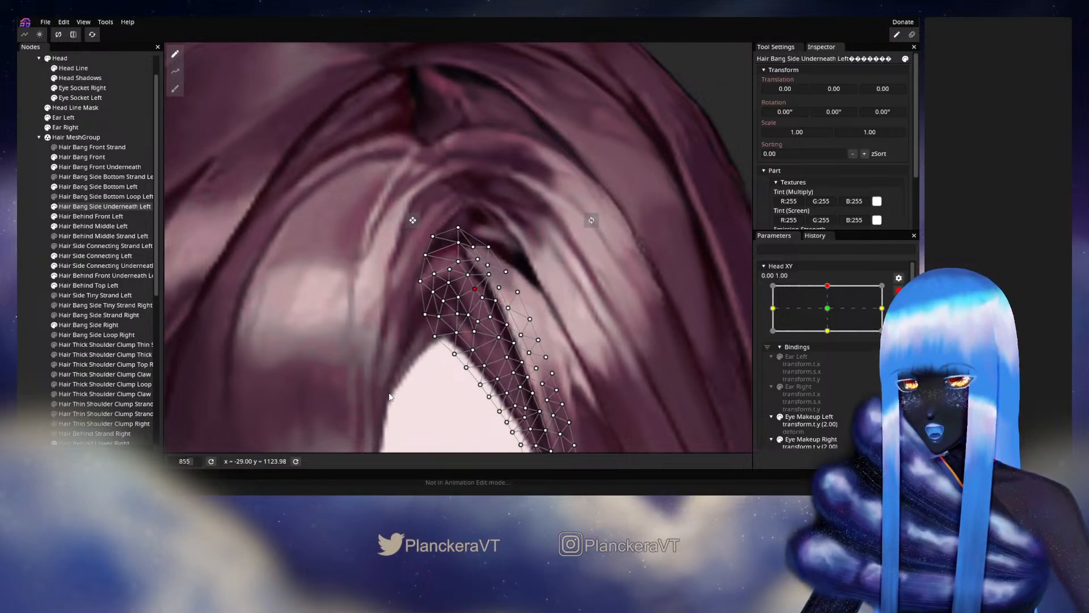
pyautogui.click(483, 297)
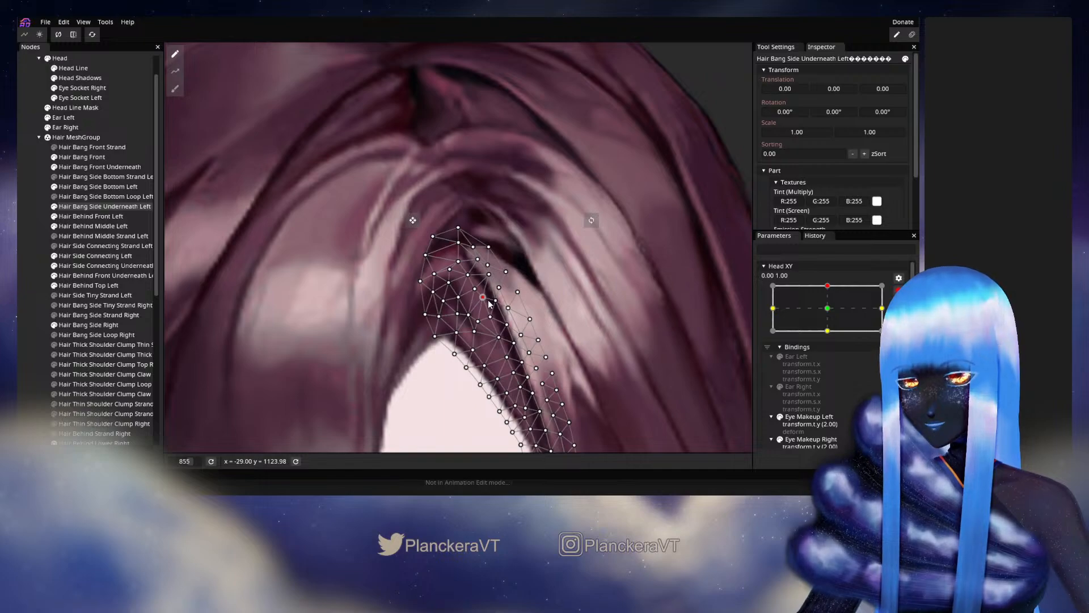
# - Shift the underneath side bang's vertices along the middle of the strand, and fine-tune those just below its upper tip
pyautogui.moveTo(499, 307); pyautogui.dragTo(476, 251)
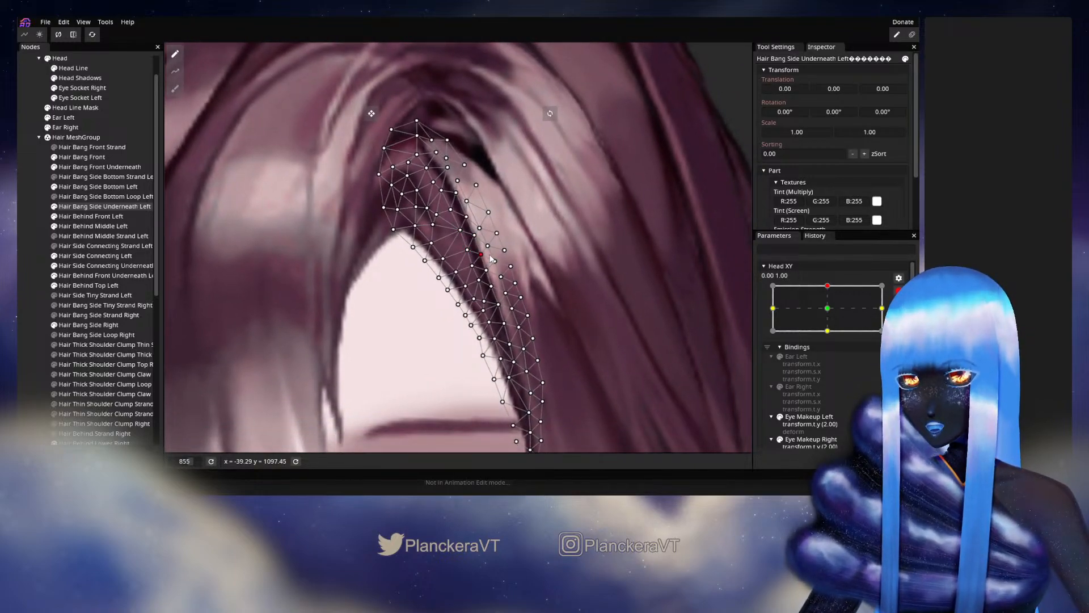
pyautogui.click(474, 265)
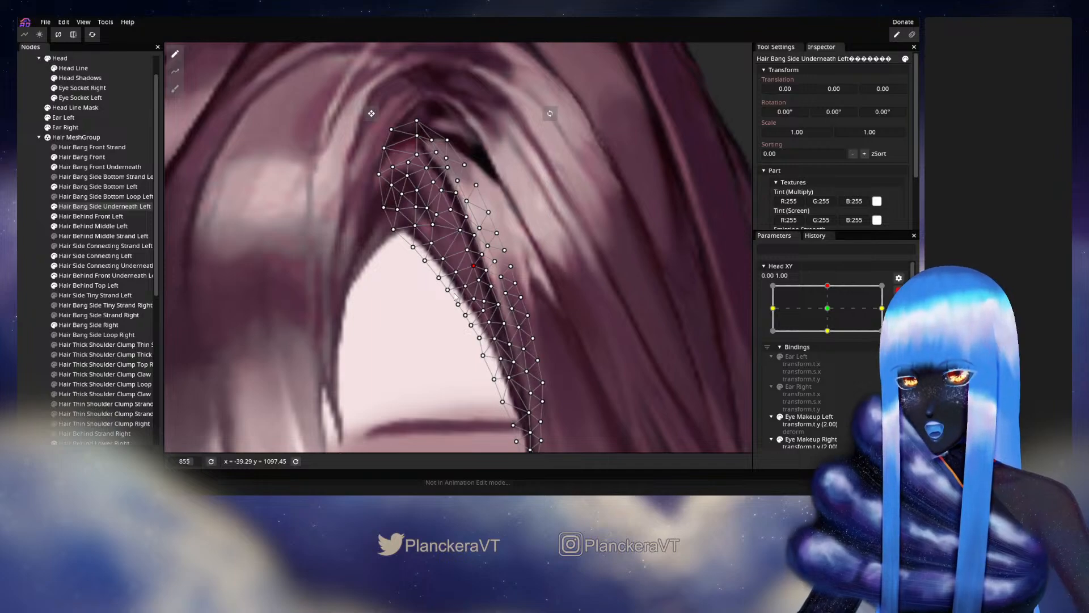
pyautogui.click(487, 271)
pyautogui.click(491, 286)
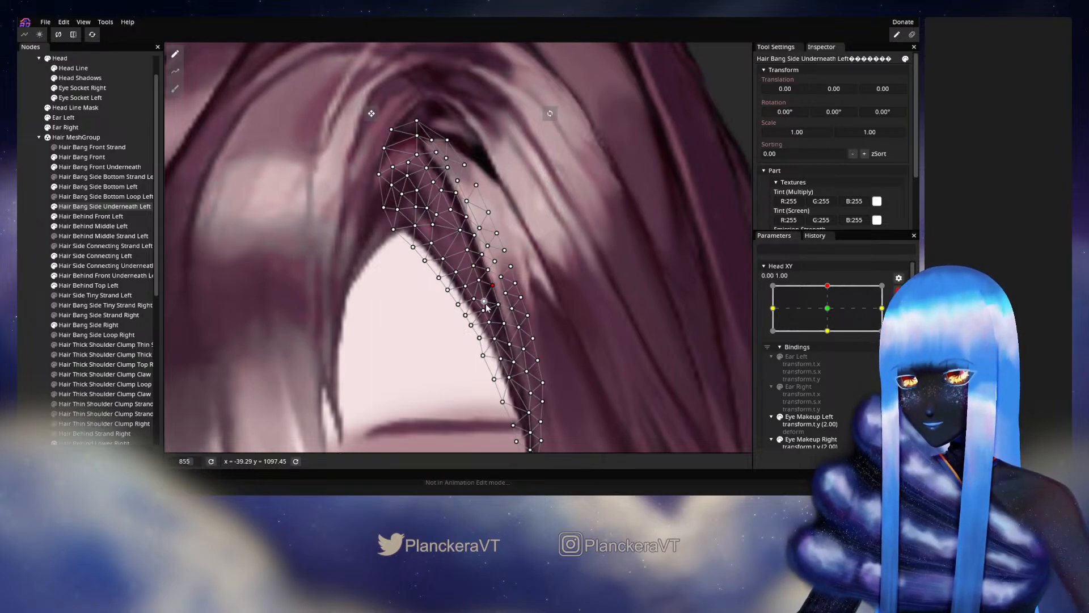
pyautogui.click(485, 300)
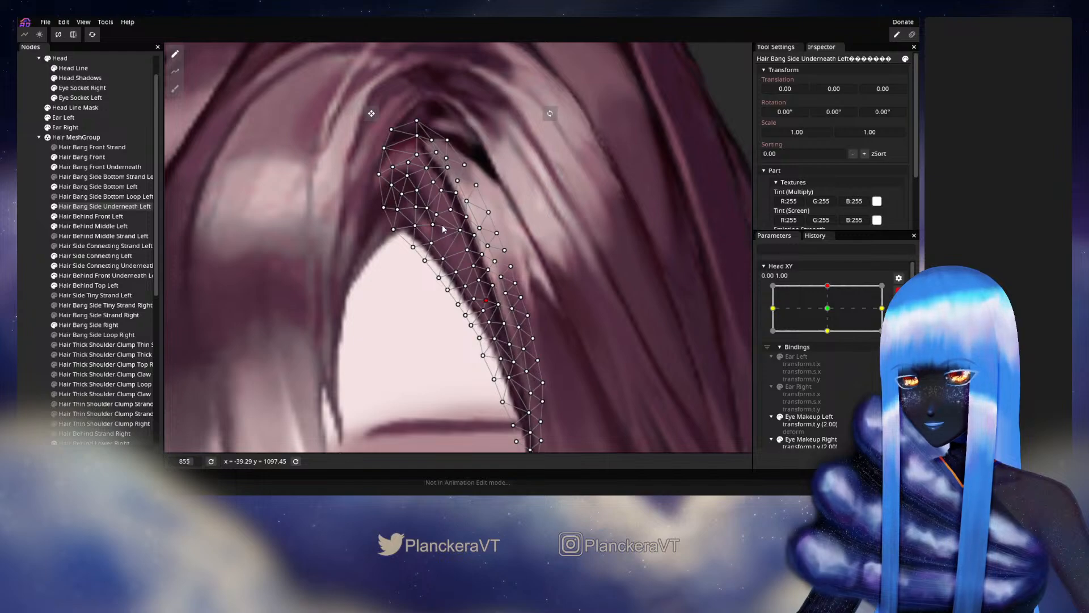
pyautogui.click(440, 191)
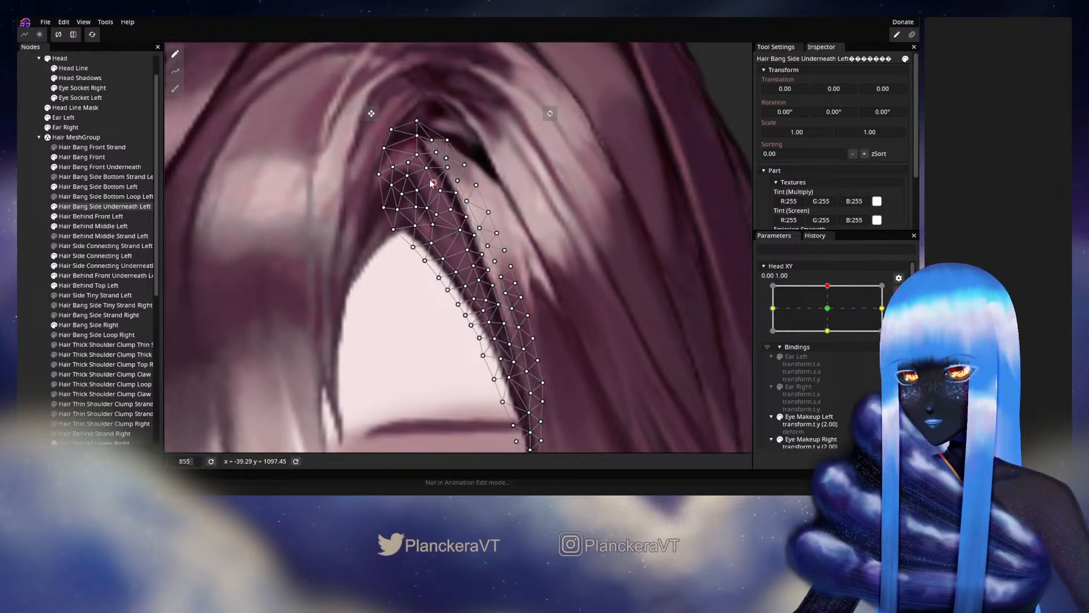
pyautogui.click(426, 168)
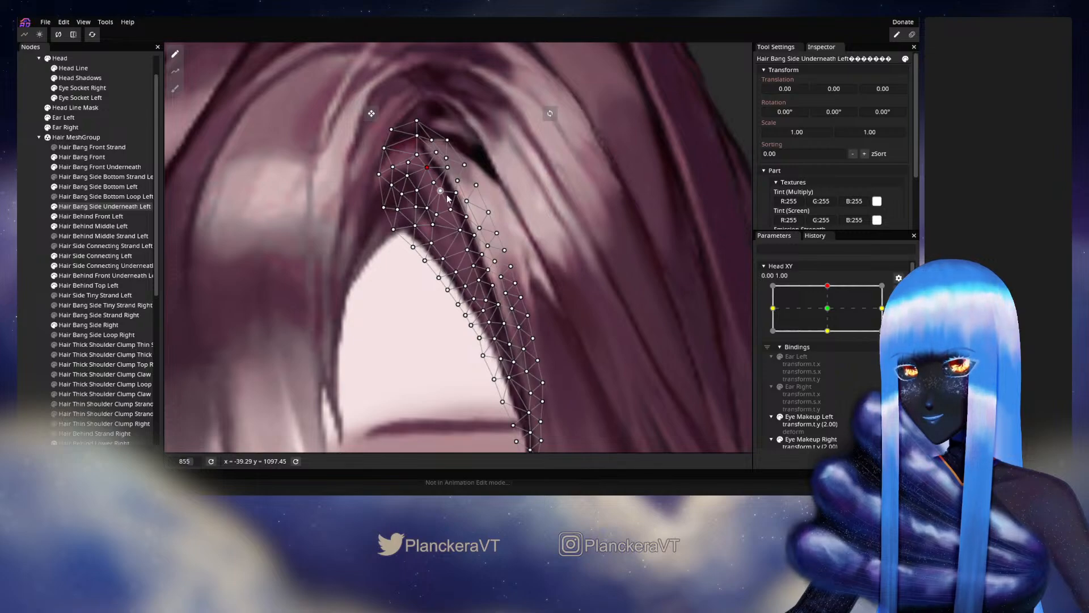
pyautogui.moveTo(442, 194); pyautogui.dragTo(495, 229)
# - Nudge the vertices in the lower half of the underneath side bang's strand, and deselect the part
pyautogui.click(486, 226)
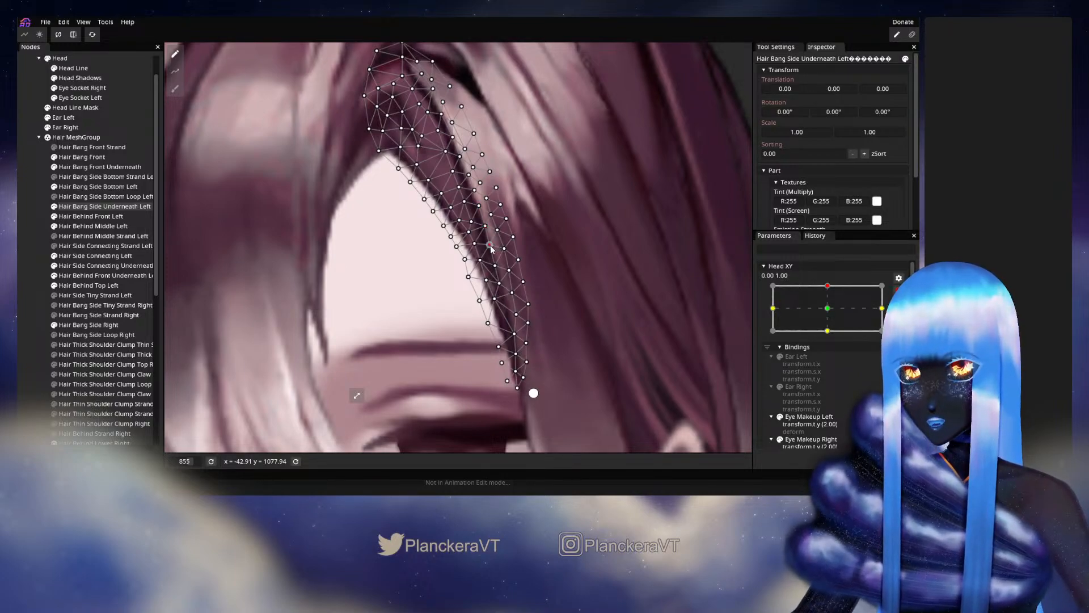
pyautogui.moveTo(495, 246); pyautogui.dragTo(497, 245)
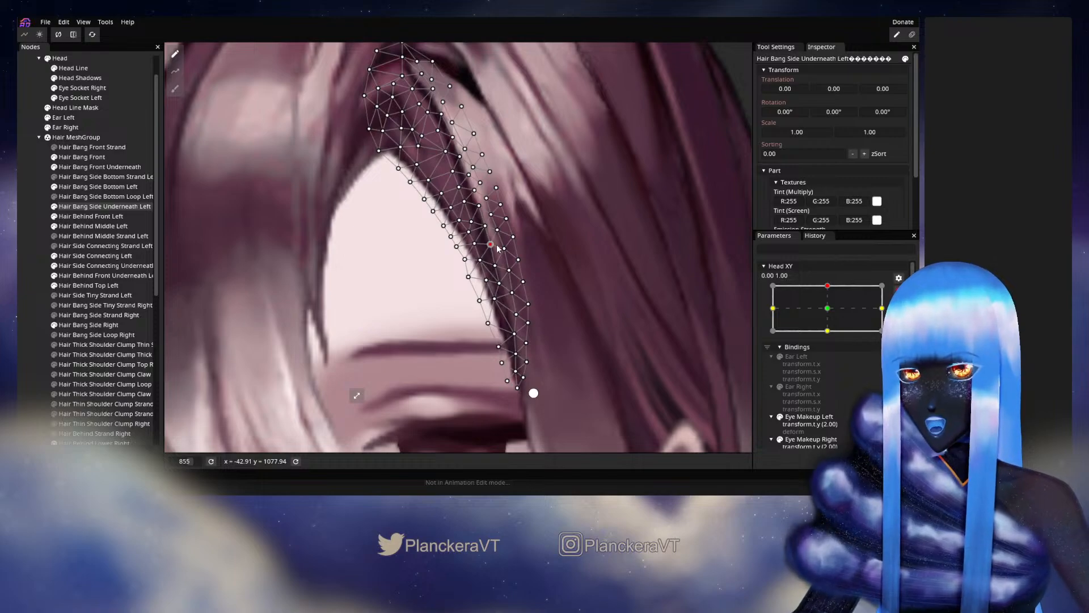
pyautogui.click(495, 265)
pyautogui.click(499, 283)
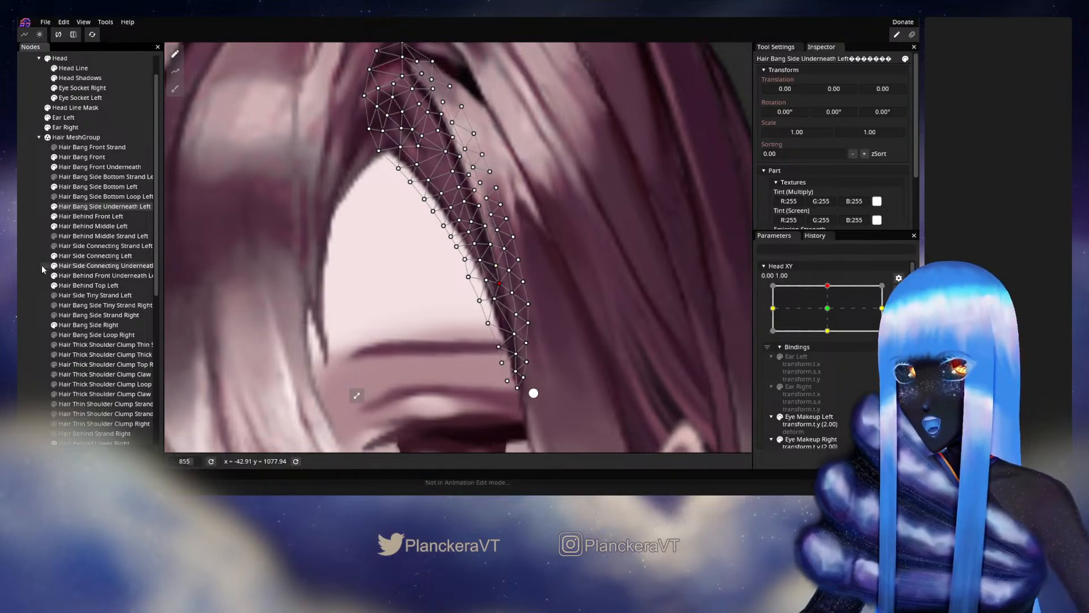
pyautogui.click(20, 276)
# - Check the bangs while moving Head XY slightly around its upper position, and reopen the 0.00, 1.00 keypoint for editing
pyautogui.scroll(-5, 420, 315)
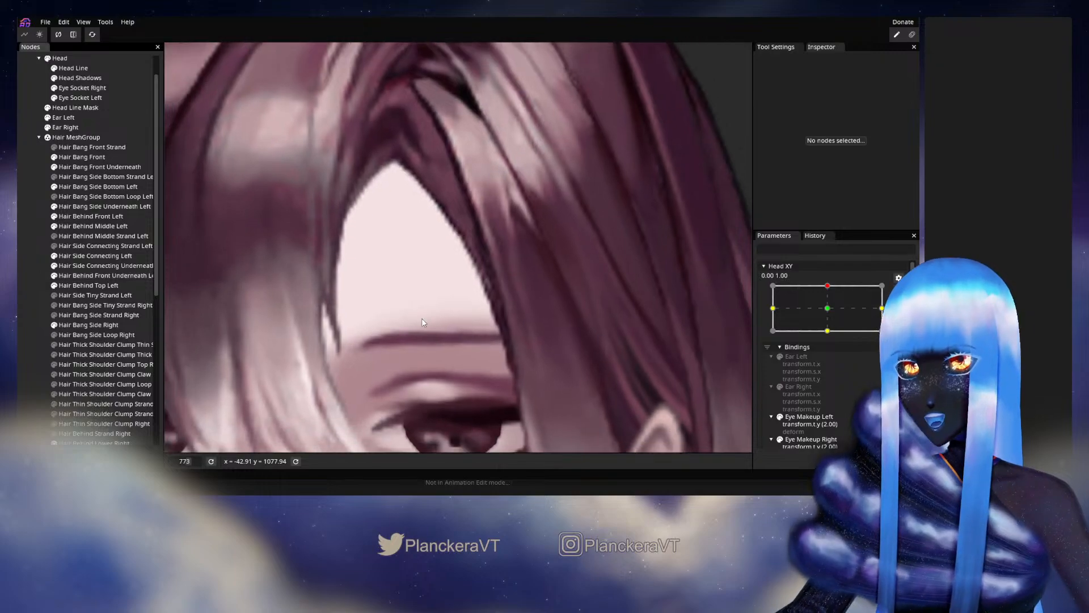
pyautogui.scroll(-5, 418, 320)
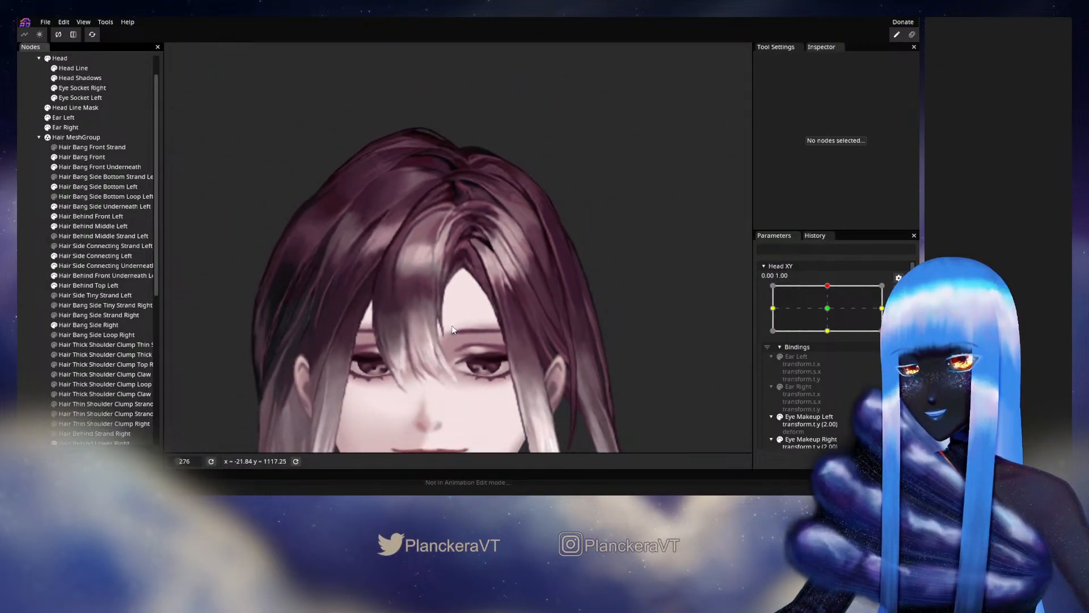
pyautogui.moveTo(520, 345); pyautogui.dragTo(521, 315)
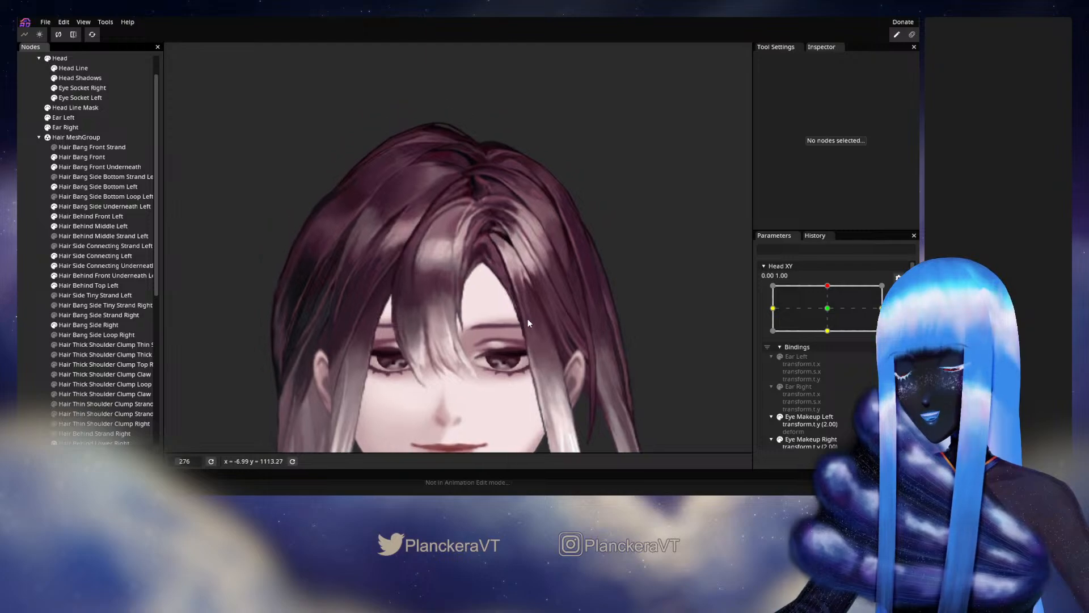
pyautogui.click(898, 290)
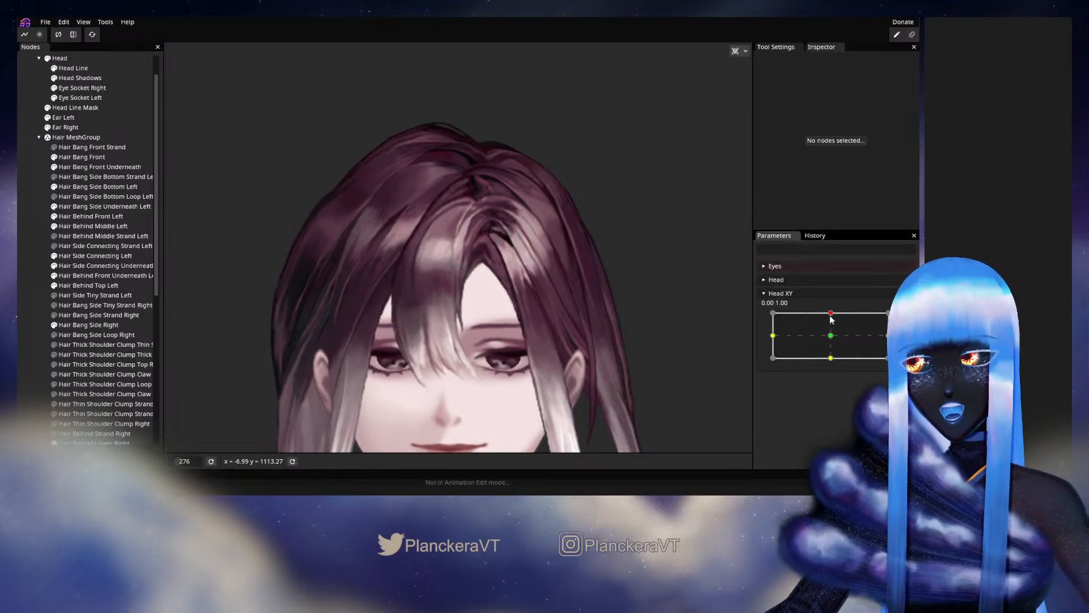
pyautogui.moveTo(831, 318)
pyautogui.mouseDown()
pyautogui.moveTo(833, 339)
pyautogui.moveTo(834, 309)
pyautogui.mouseUp()
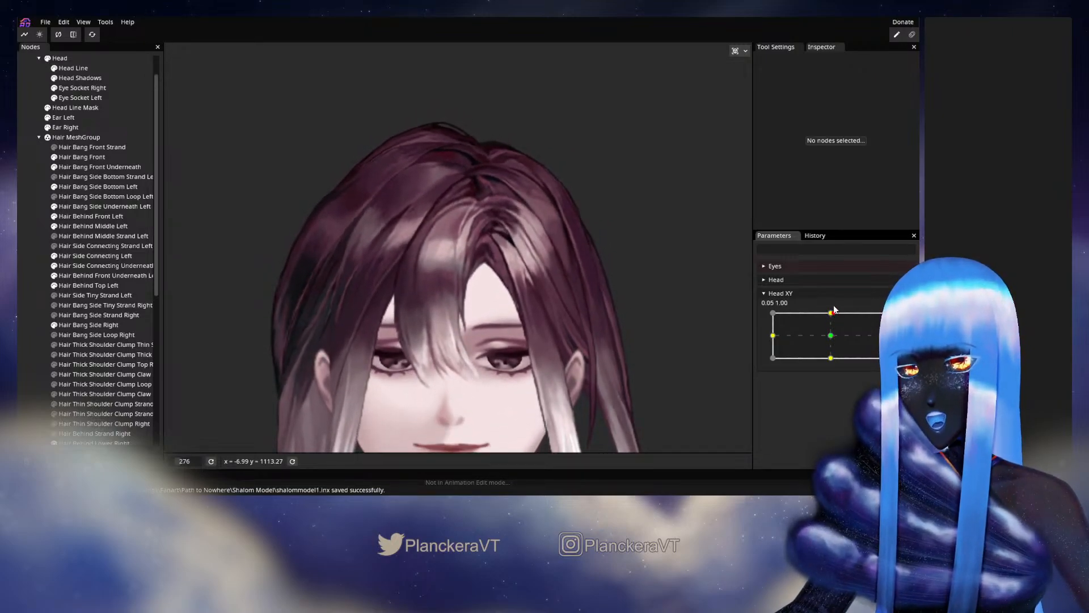
pyautogui.click(903, 320)
# - Refine the Hair Bang Side Underneath Left vertices at the strand's root and just below it, and deselect the part
pyautogui.scroll(4, 442, 322)
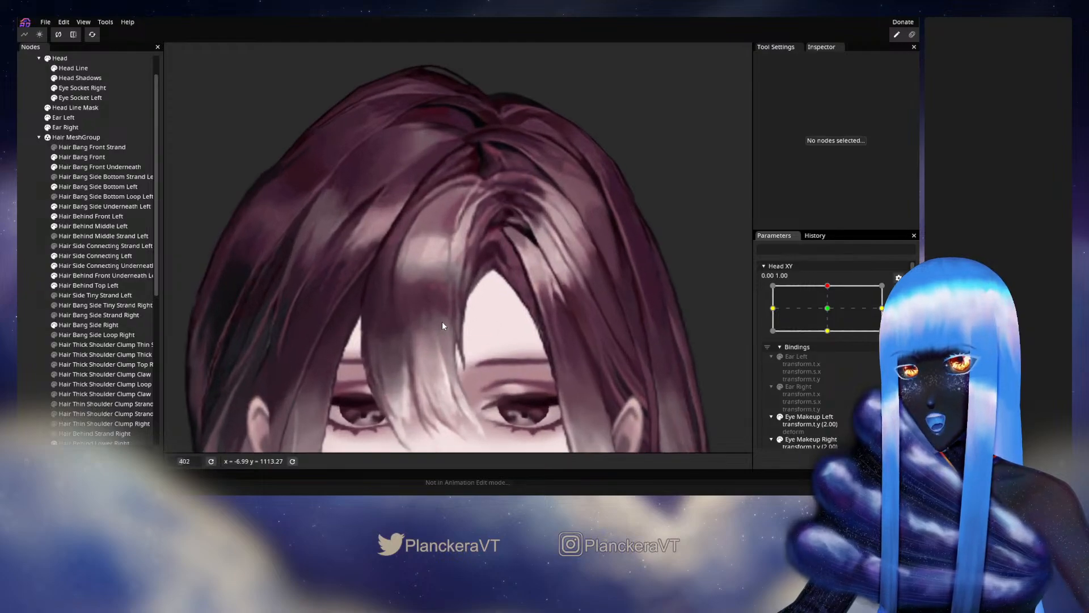
pyautogui.scroll(5, 442, 323)
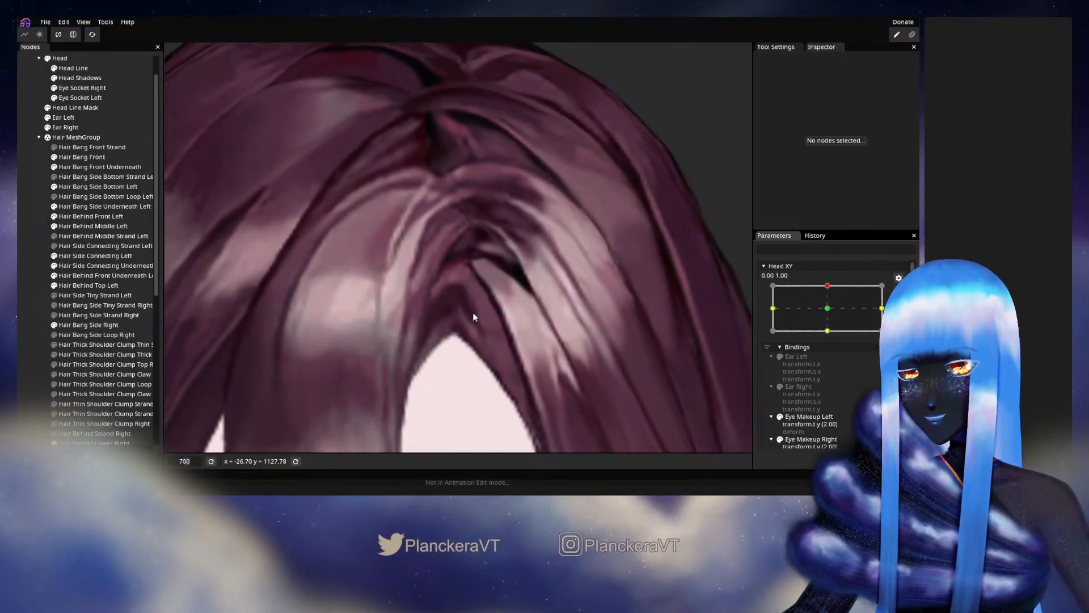
pyautogui.scroll(1, 475, 316)
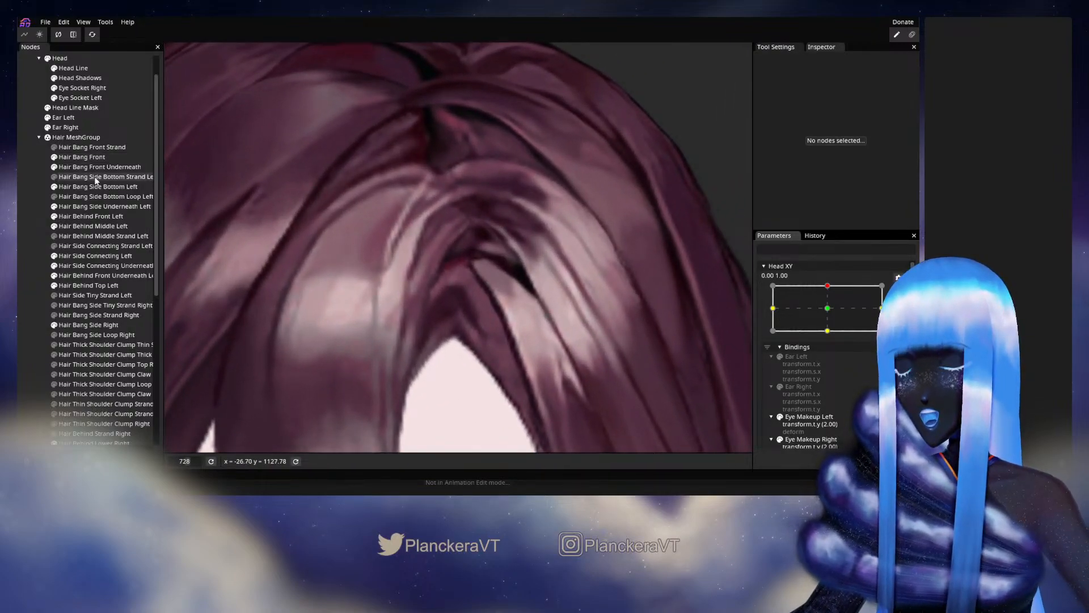
pyautogui.click(93, 206)
pyautogui.scroll(3, 477, 312)
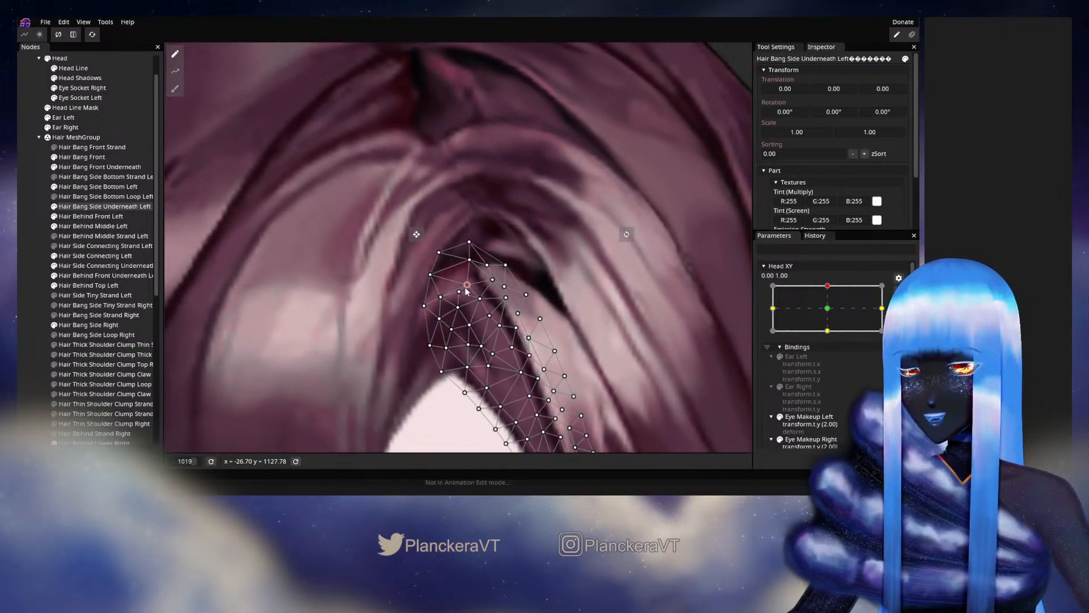
pyautogui.moveTo(430, 276); pyautogui.dragTo(433, 273)
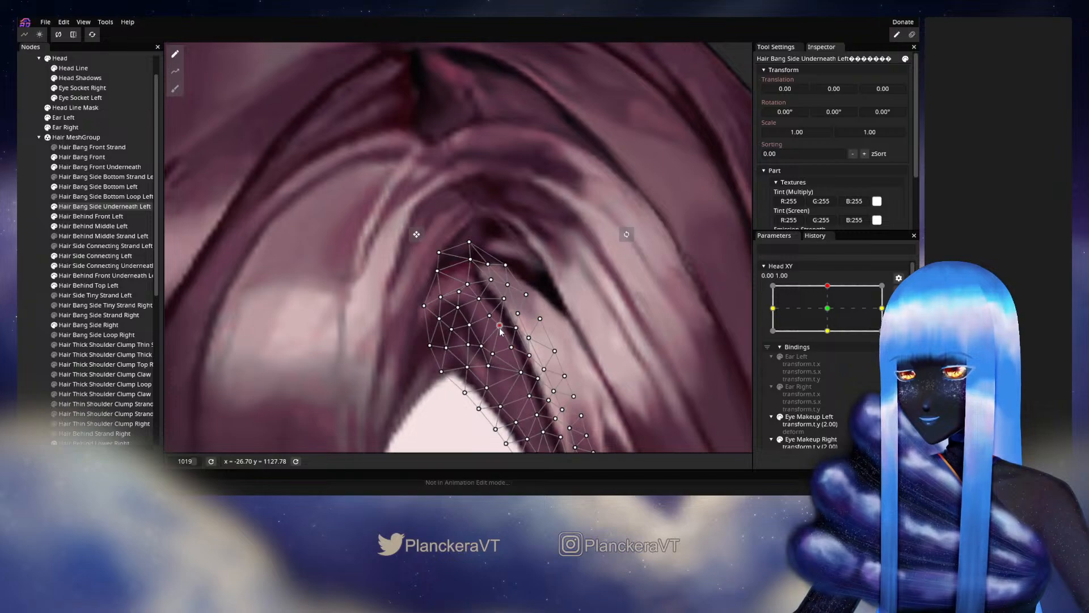
pyautogui.click(23, 270)
# - Reselect Hair Bang Side Underneath Left and adjust its upper vertices along the edge where the strand meets the lighter side bang
pyautogui.scroll(-3, 425, 319)
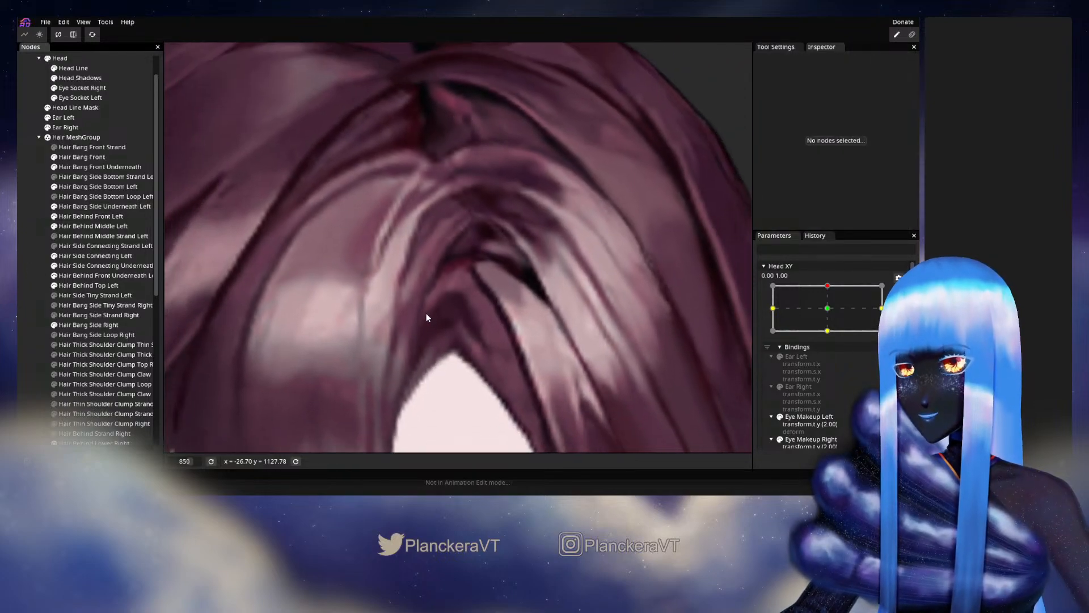
pyautogui.scroll(2, 429, 320)
pyautogui.scroll(1, 430, 322)
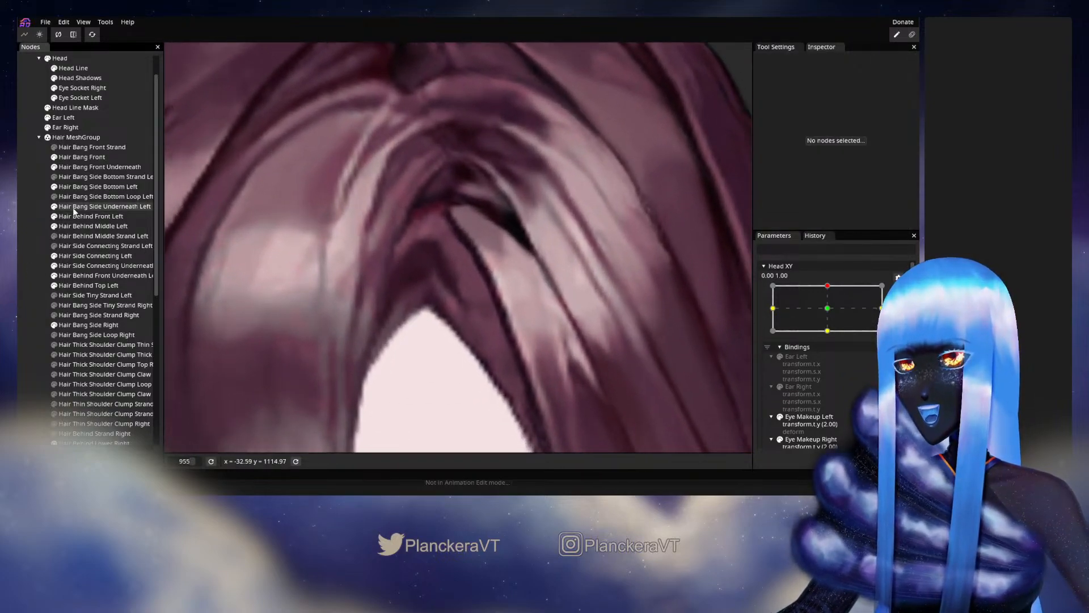
pyautogui.click(78, 207)
pyautogui.scroll(3, 476, 269)
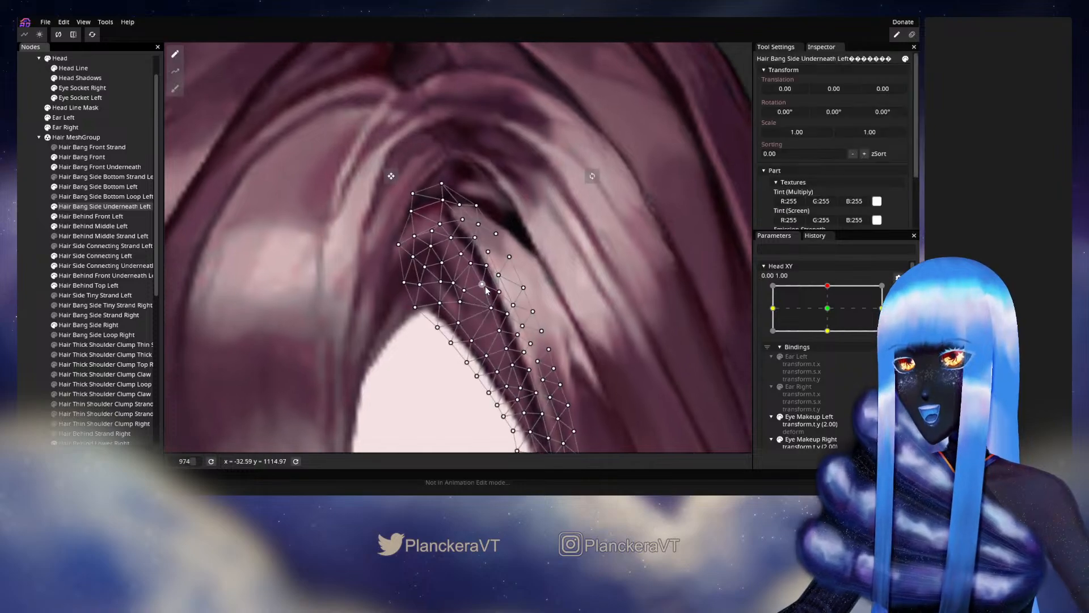
pyautogui.moveTo(476, 268); pyautogui.dragTo(471, 270)
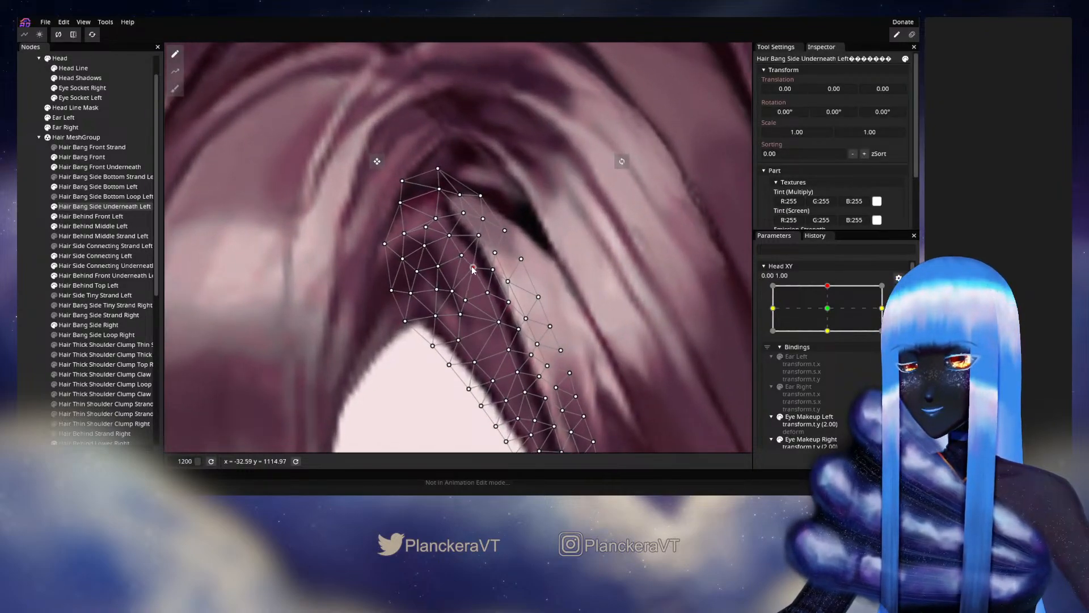
pyautogui.click(473, 269)
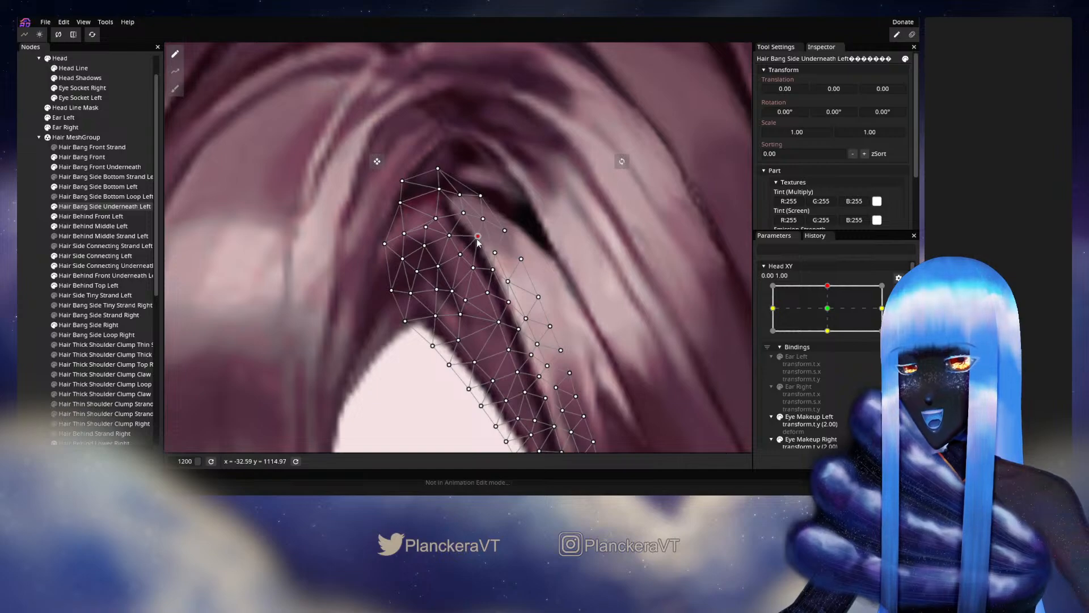
pyautogui.moveTo(474, 276); pyautogui.dragTo(472, 278)
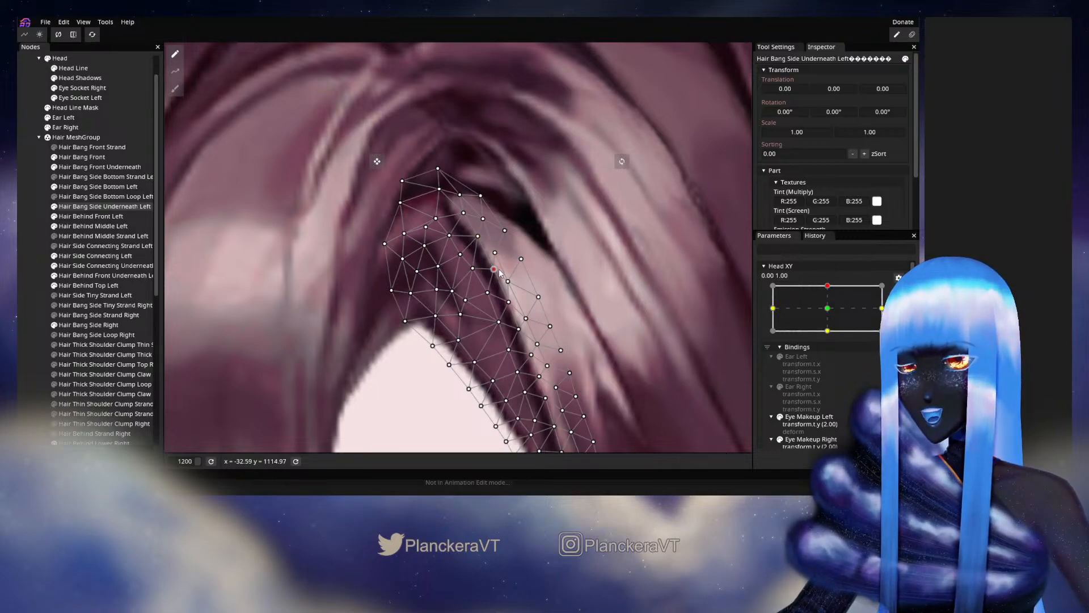
pyautogui.click(509, 301)
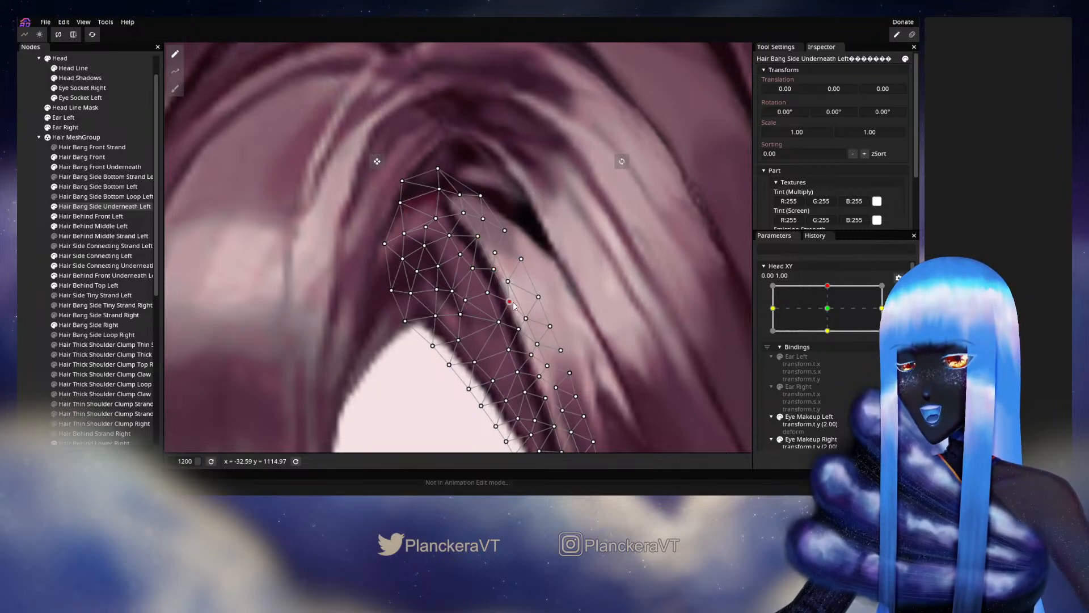
# - Deselect the part, stop editing the keypoint, and check the bangs while moving Head XY slightly sideways around 0.00, 1.00
pyautogui.click(28, 261)
pyautogui.scroll(-5, 419, 306)
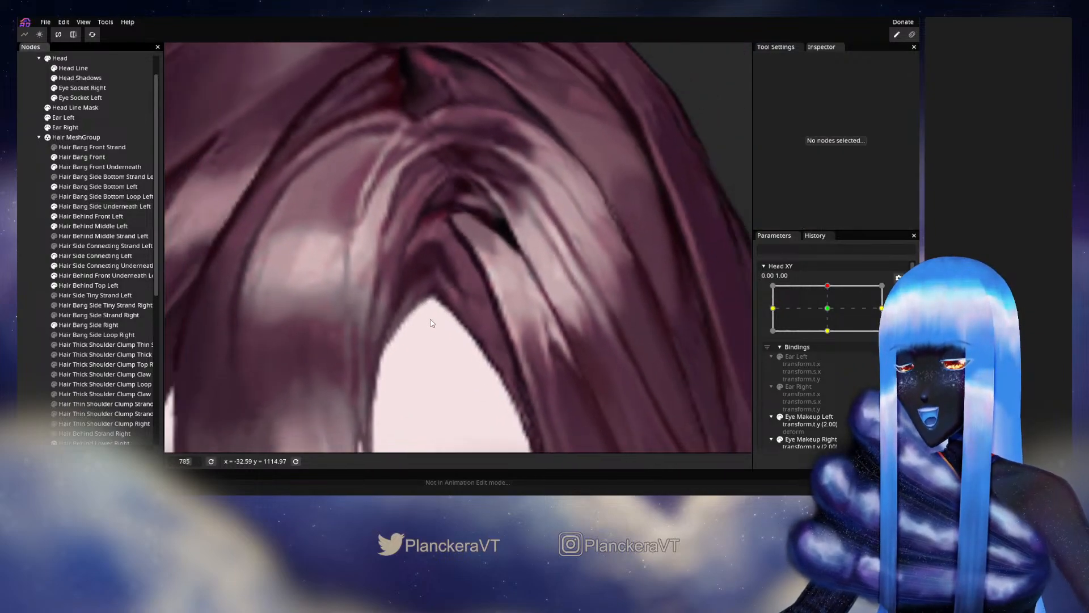
pyautogui.scroll(-8, 432, 323)
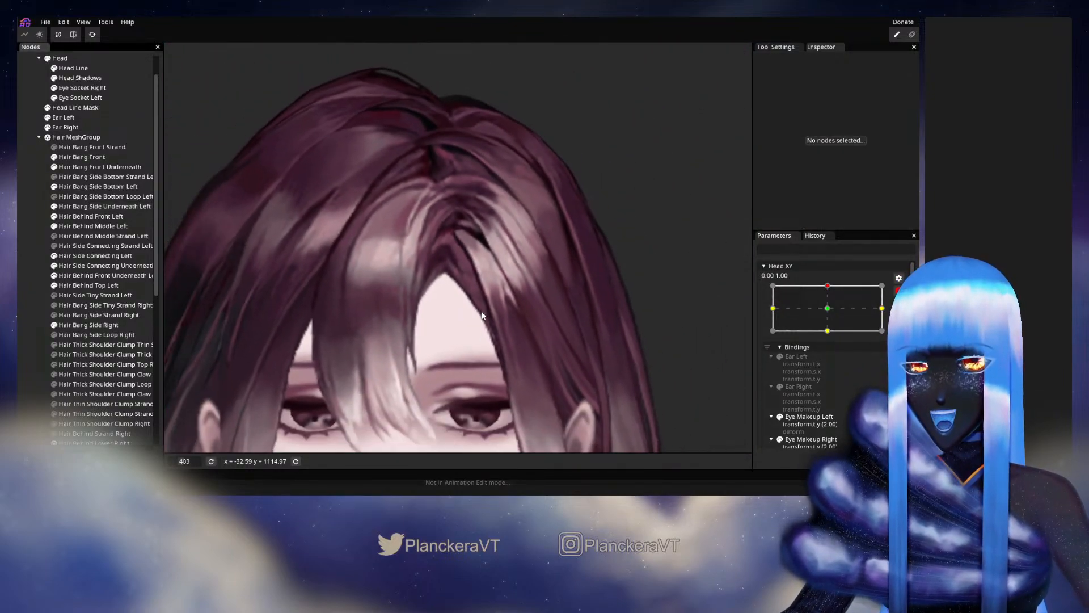
pyautogui.scroll(-5, 482, 316)
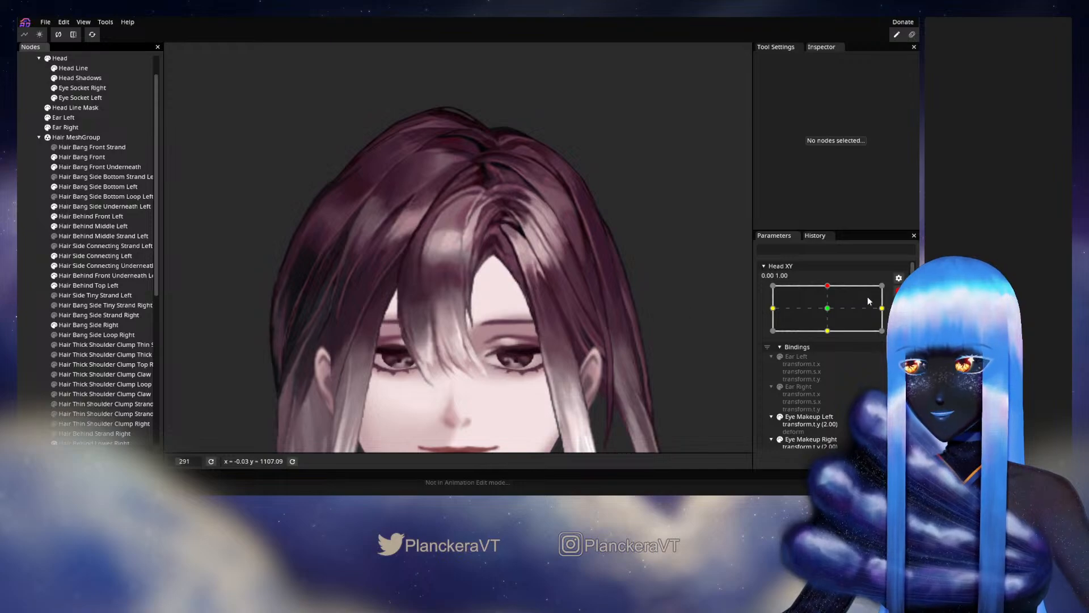
pyautogui.click(898, 291)
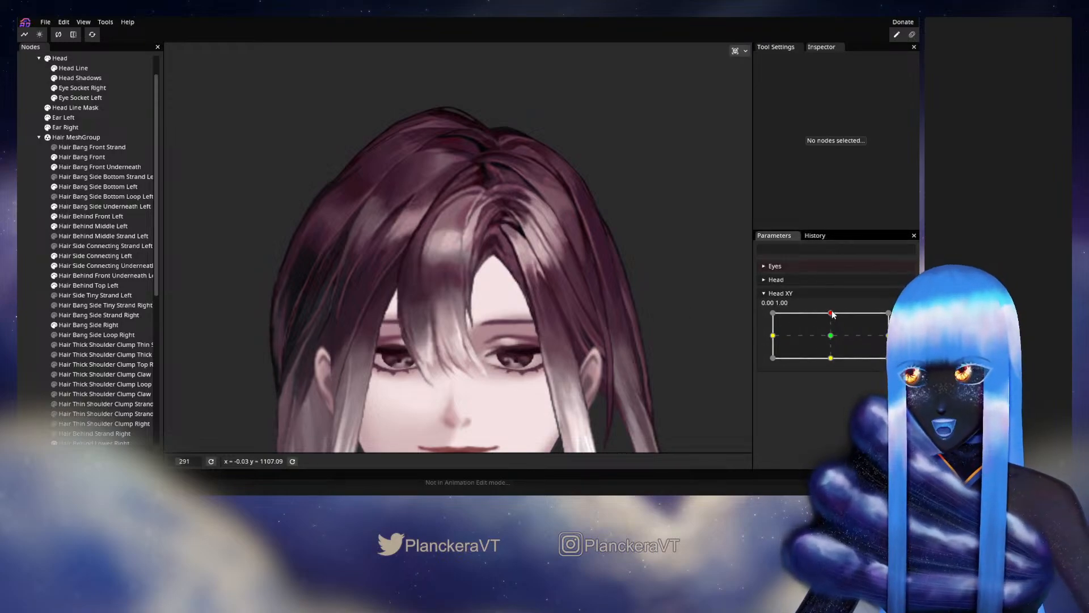
pyautogui.moveTo(831, 314)
pyautogui.mouseDown()
pyautogui.moveTo(833, 339)
pyautogui.moveTo(837, 314)
pyautogui.mouseUp()
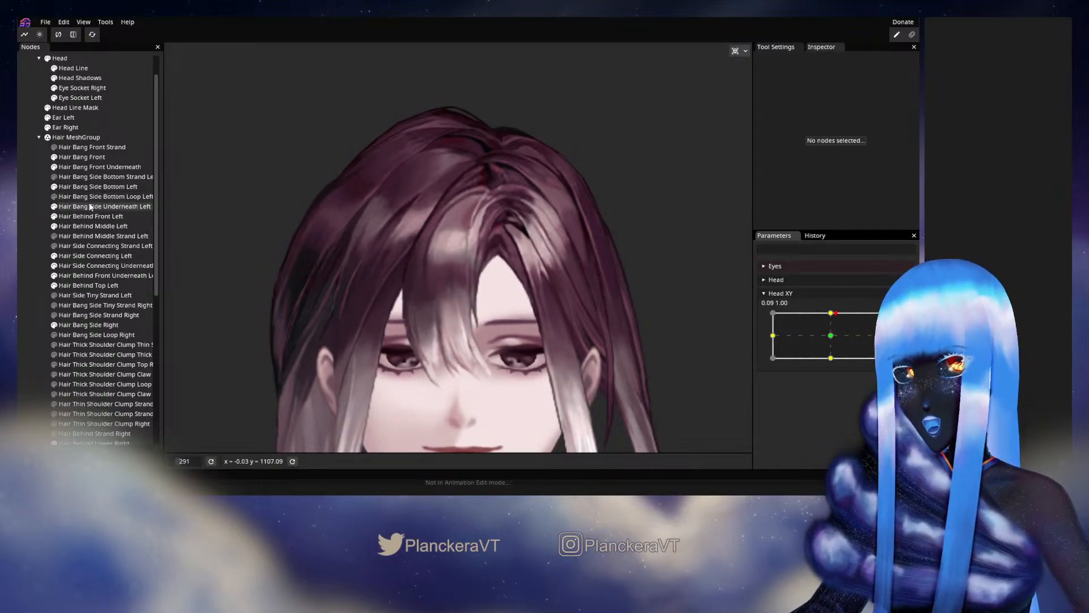
# - Open the Head XY 0.00, 1.00 keypoint for Hair Bang Side Bottom Left, adjust the vertices at the strand's root, and deselect the part
pyautogui.click(90, 186)
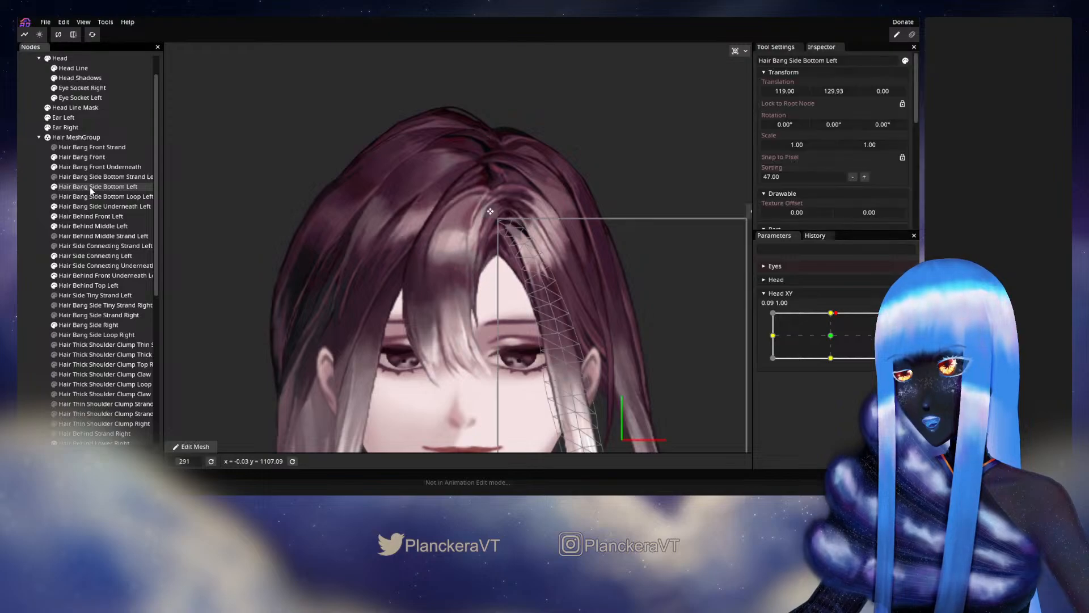
pyautogui.click(907, 321)
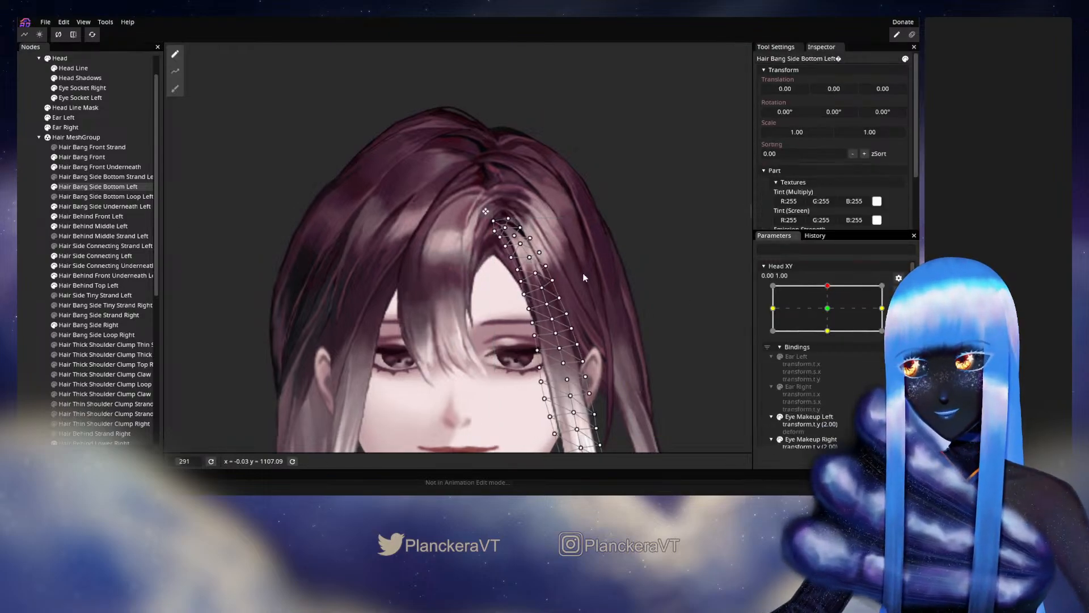
pyautogui.scroll(5, 583, 273)
pyautogui.moveTo(499, 266); pyautogui.dragTo(462, 301)
pyautogui.scroll(2, 462, 300)
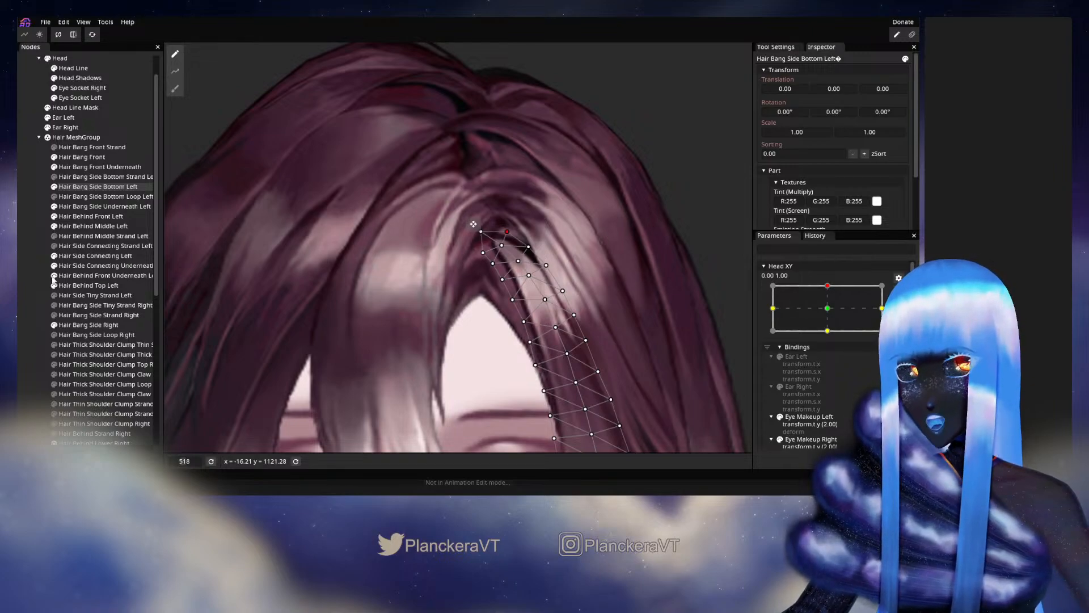
pyautogui.click(106, 186)
# - Stop editing the keypoint, check the side bang's root while moving Head XY around its upper position, and reopen 0.00, 1.00 for editing
pyautogui.scroll(-4, 540, 317)
pyautogui.scroll(-3, 540, 316)
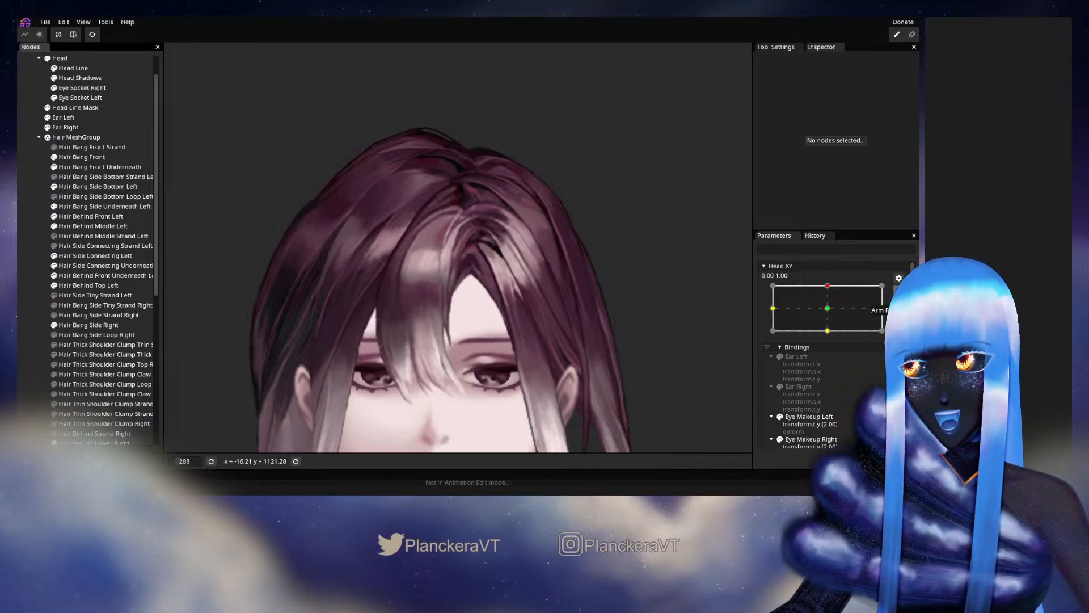
pyautogui.click(898, 294)
pyautogui.moveTo(831, 313)
pyautogui.mouseDown()
pyautogui.moveTo(832, 339)
pyautogui.moveTo(832, 313)
pyautogui.mouseUp()
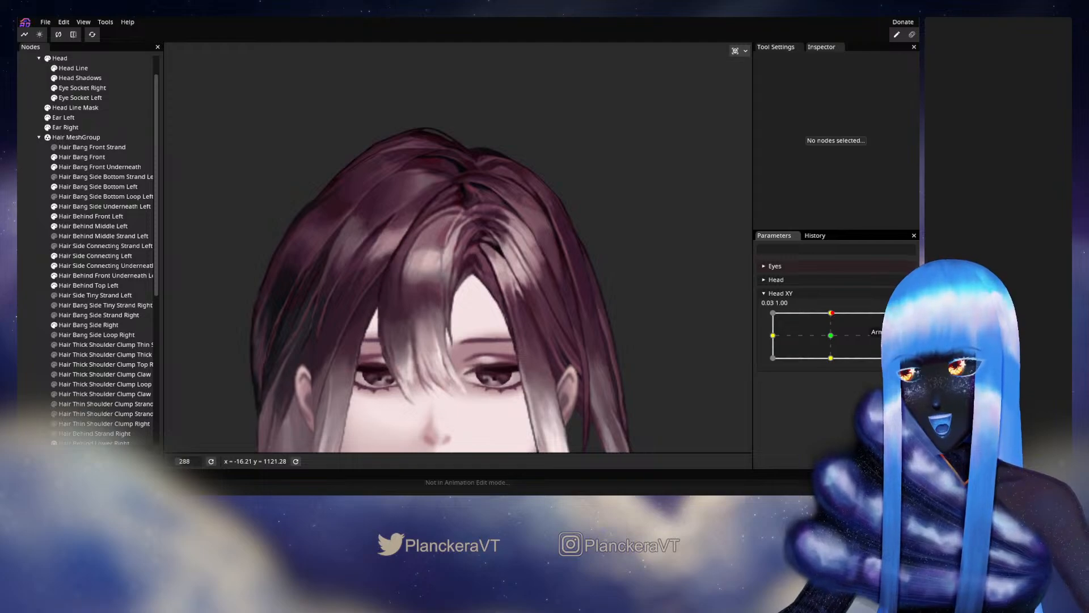
pyautogui.click(905, 320)
# - Adjust the Hair Bang Side Underneath Left vertices in the upper part of the strand, just below the root, and deselect the part
pyautogui.scroll(1, 439, 341)
pyautogui.scroll(3, 439, 341)
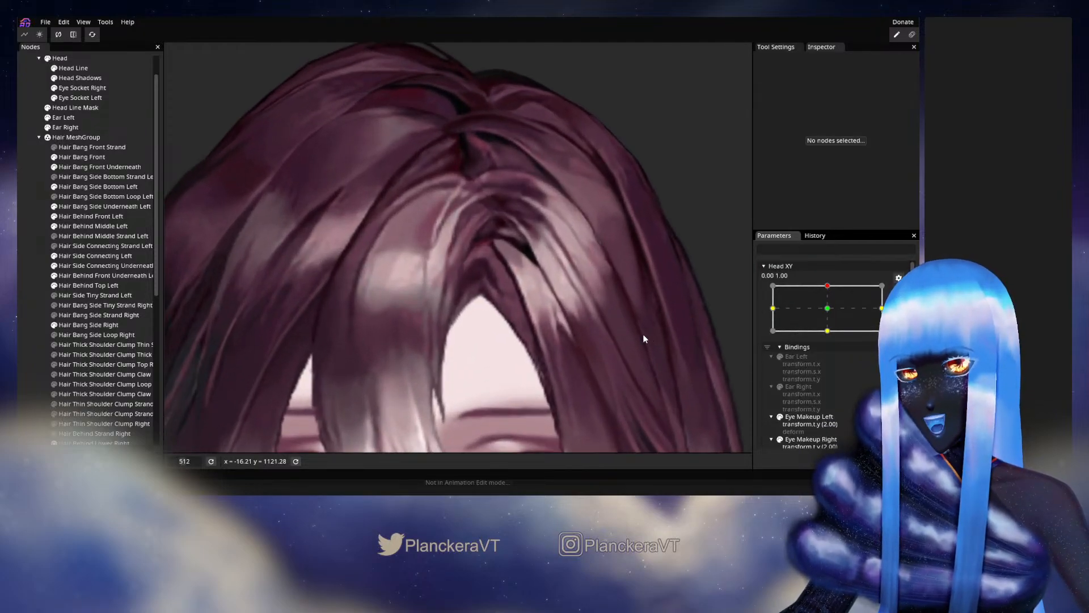
pyautogui.click(114, 206)
pyautogui.scroll(3, 478, 330)
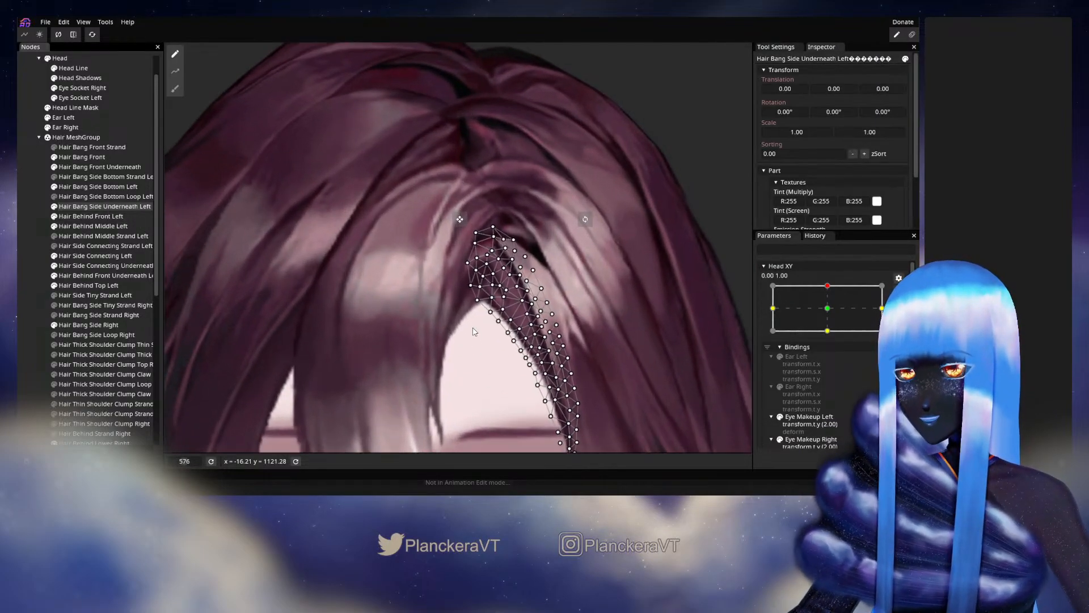
pyautogui.scroll(2, 478, 329)
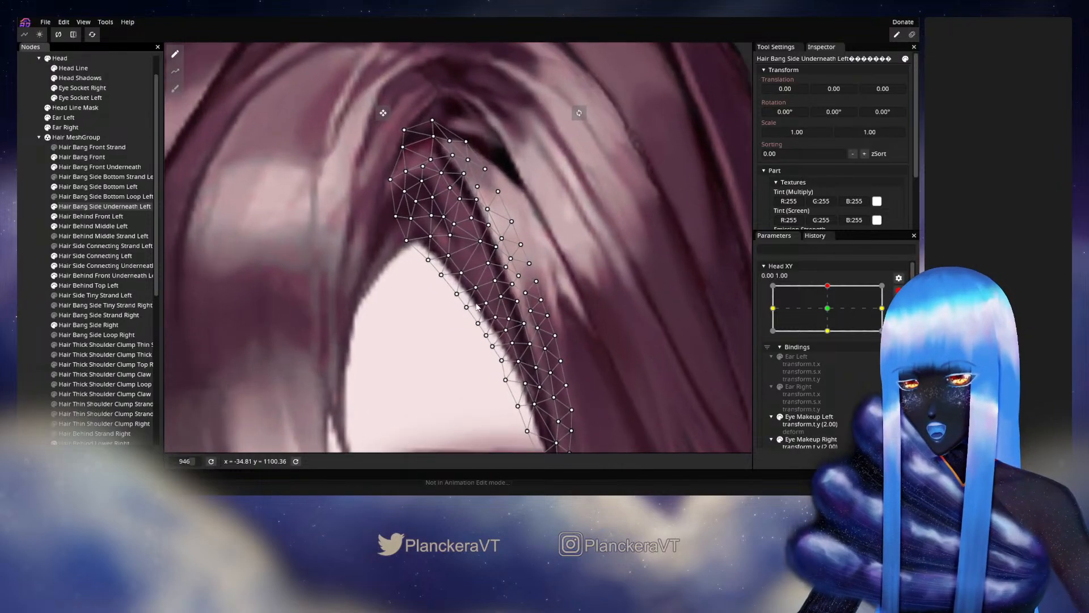
pyautogui.click(499, 298)
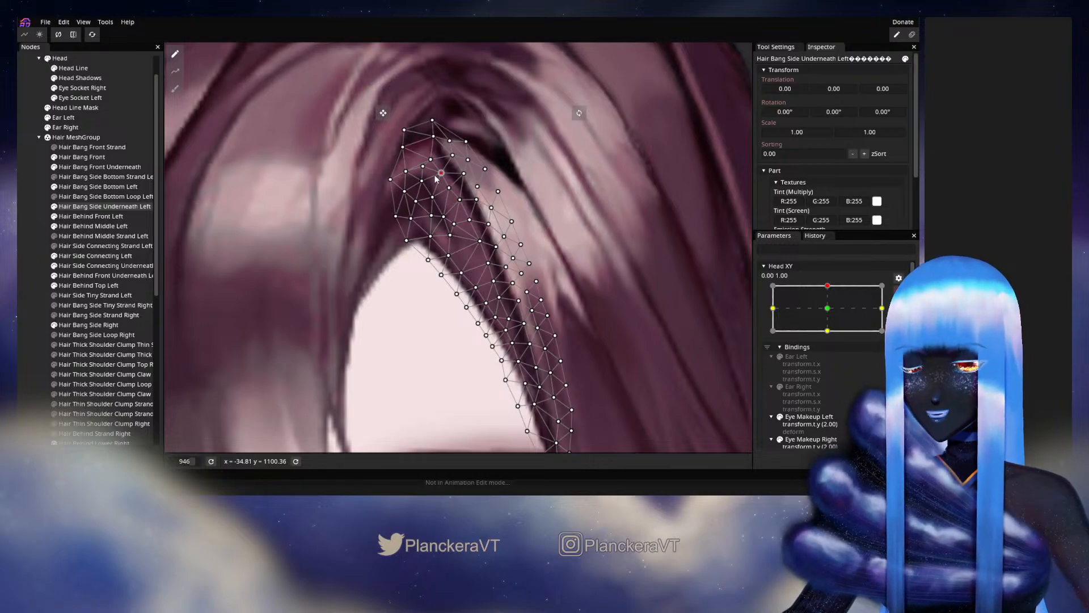
pyautogui.click(525, 296)
# - Check the reshaped underneath bang by moving Head XY around the upper keypoint outside keypoint editing
pyautogui.scroll(-4, 523, 312)
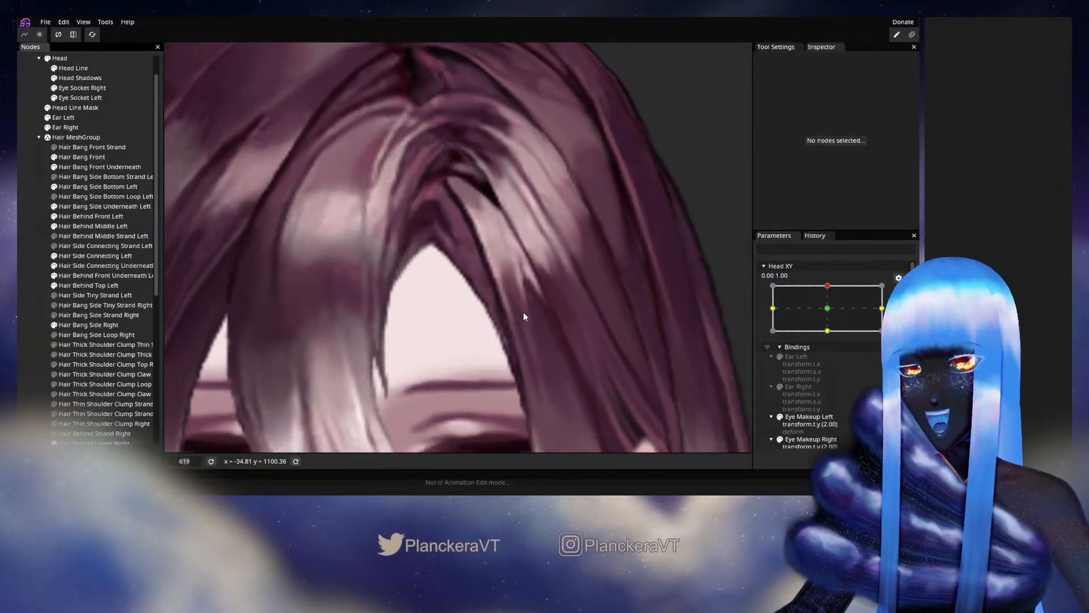
pyautogui.scroll(-4, 523, 312)
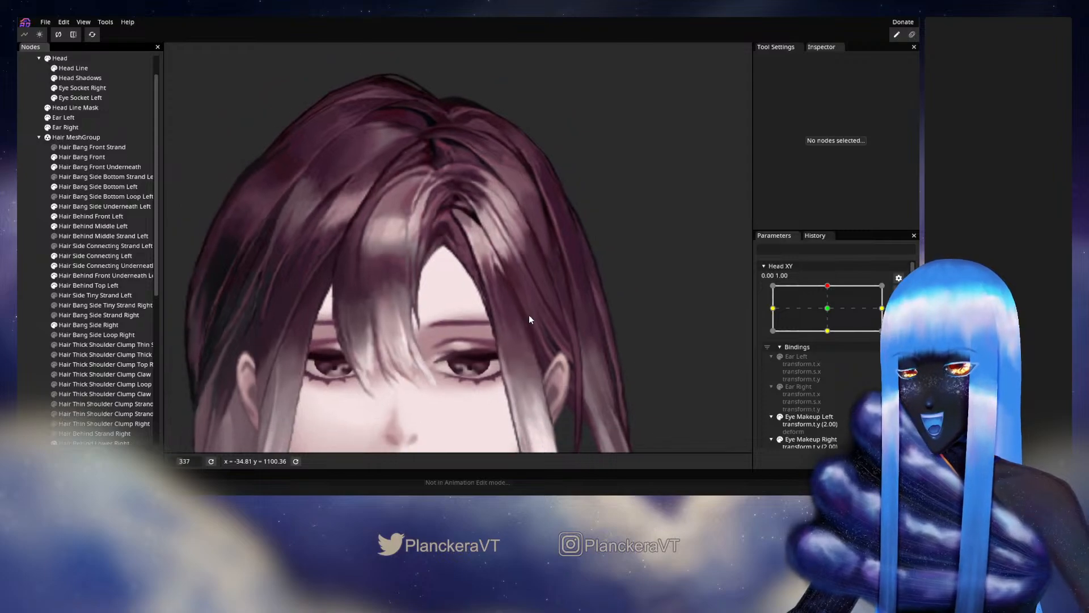
pyautogui.scroll(-2, 529, 318)
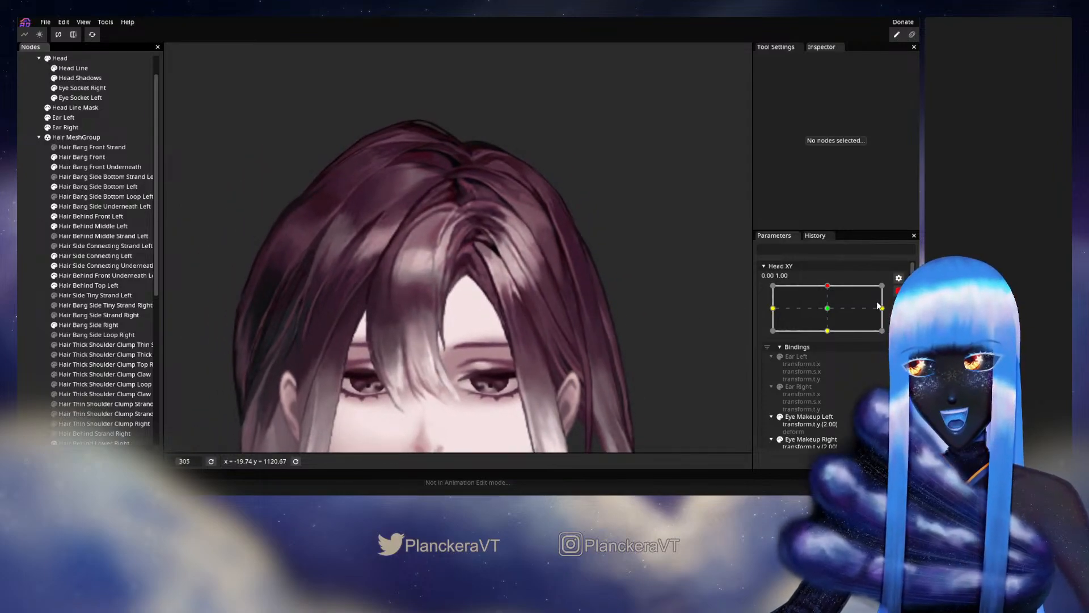
pyautogui.click(899, 290)
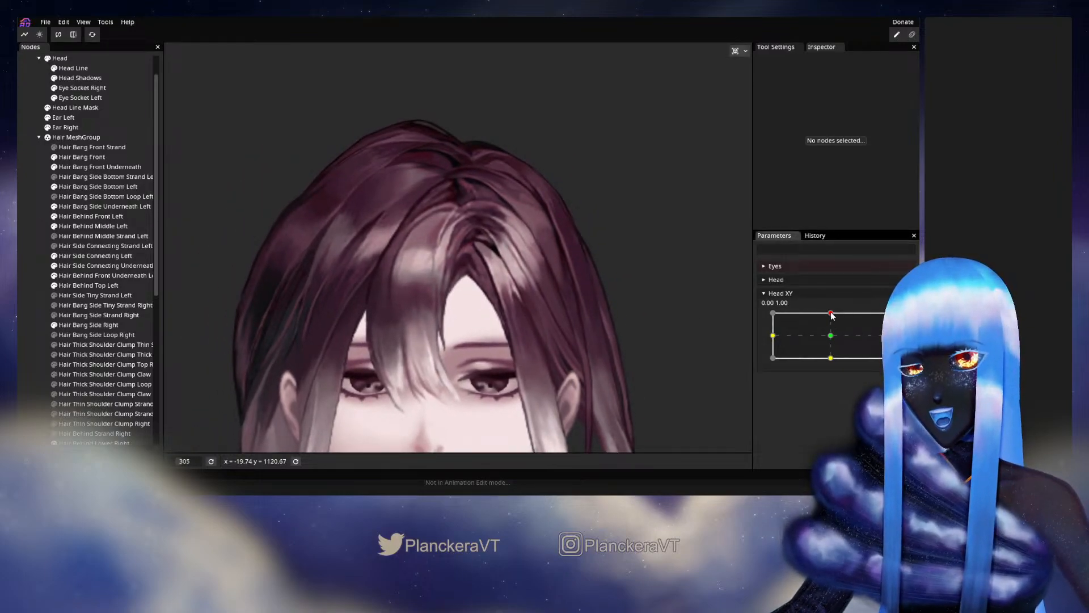
pyautogui.moveTo(831, 314)
pyautogui.mouseDown()
pyautogui.moveTo(834, 337)
pyautogui.moveTo(831, 311)
pyautogui.mouseUp()
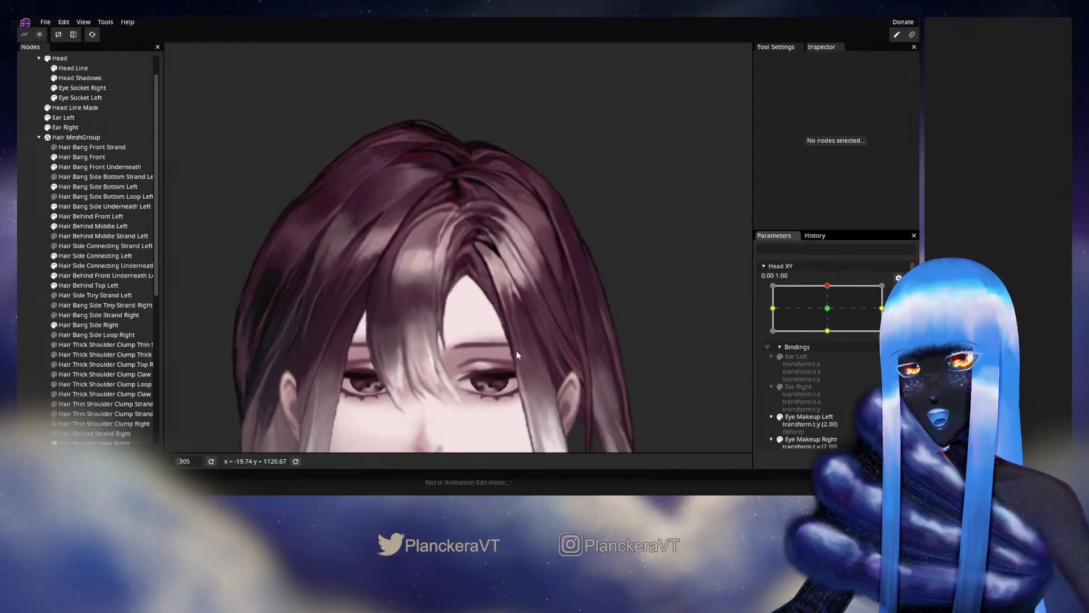
# - Shift the inner Hair Bang Side Underneath Left vertices just above the forehead gap slightly upward, and deselect the part
pyautogui.scroll(5, 516, 350)
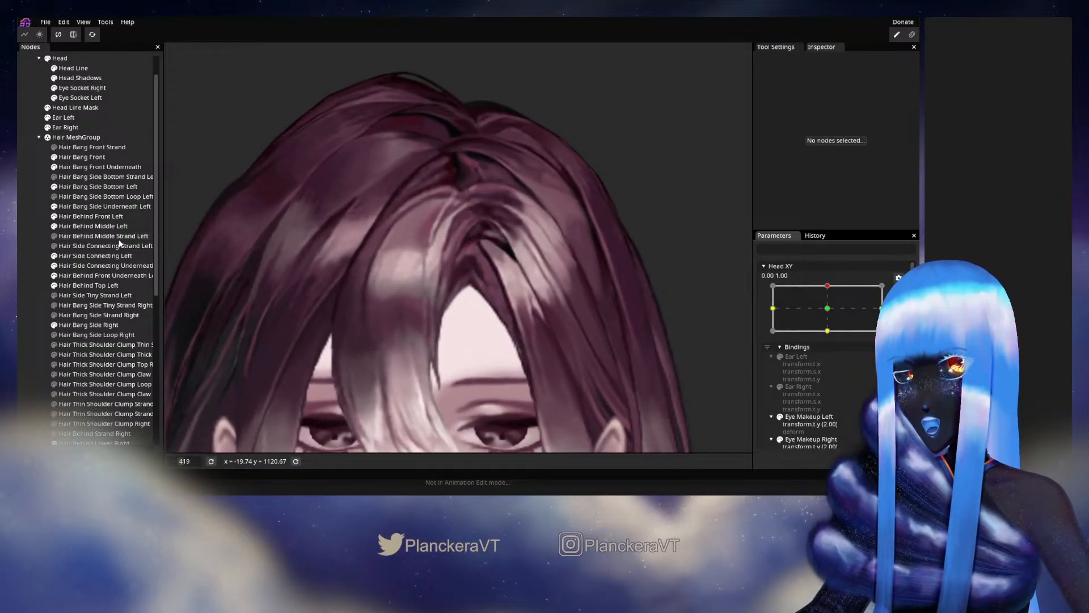
pyautogui.click(108, 206)
pyautogui.scroll(4, 447, 319)
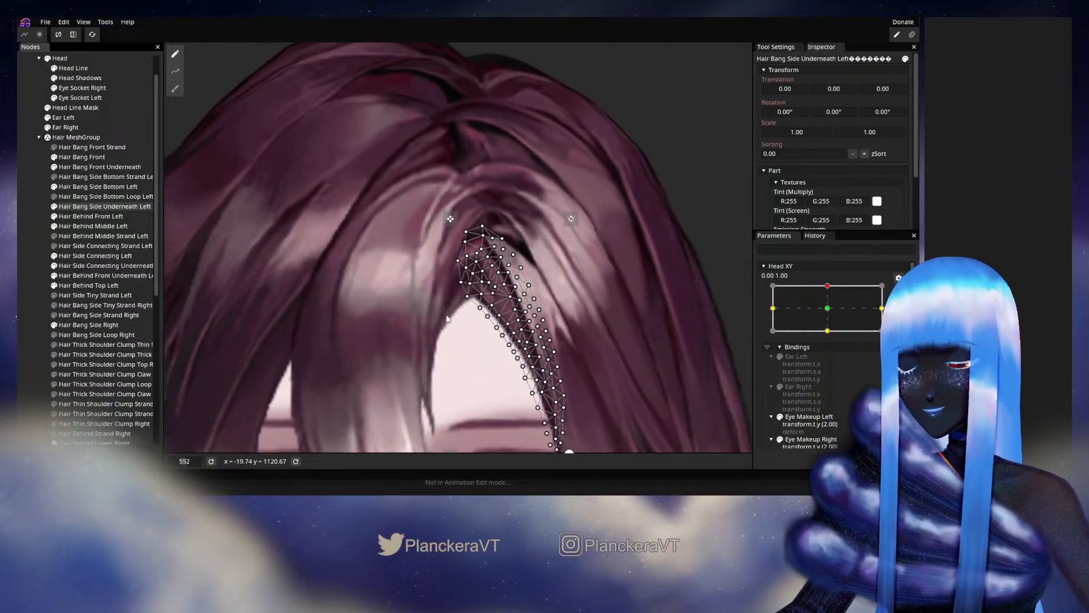
pyautogui.scroll(6, 447, 319)
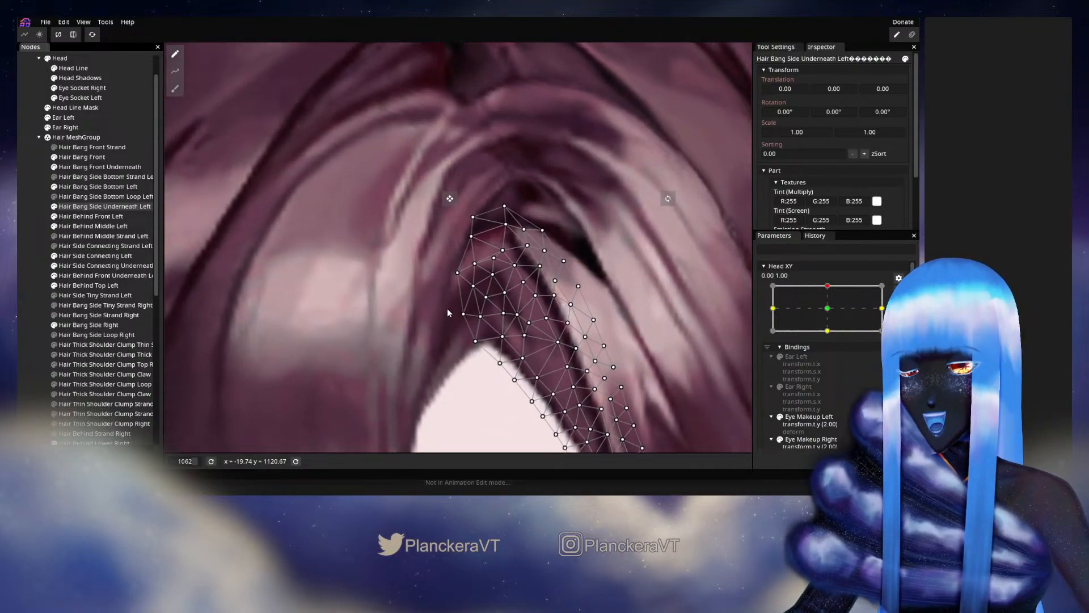
pyautogui.moveTo(447, 309); pyautogui.dragTo(401, 260)
pyautogui.scroll(1, 487, 296)
pyautogui.click(480, 291)
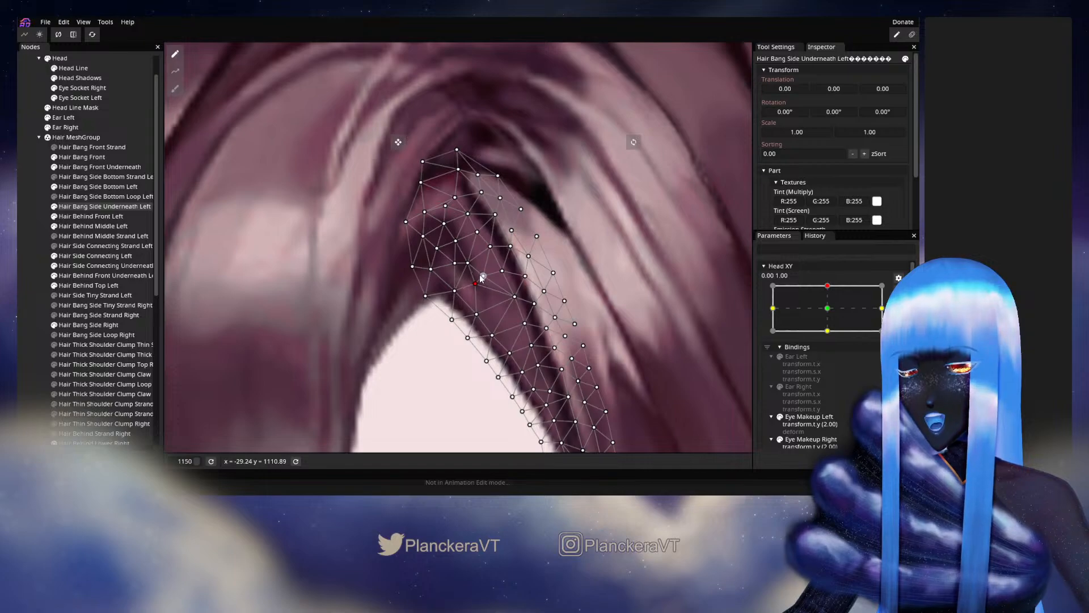
pyautogui.moveTo(490, 270); pyautogui.dragTo(488, 262)
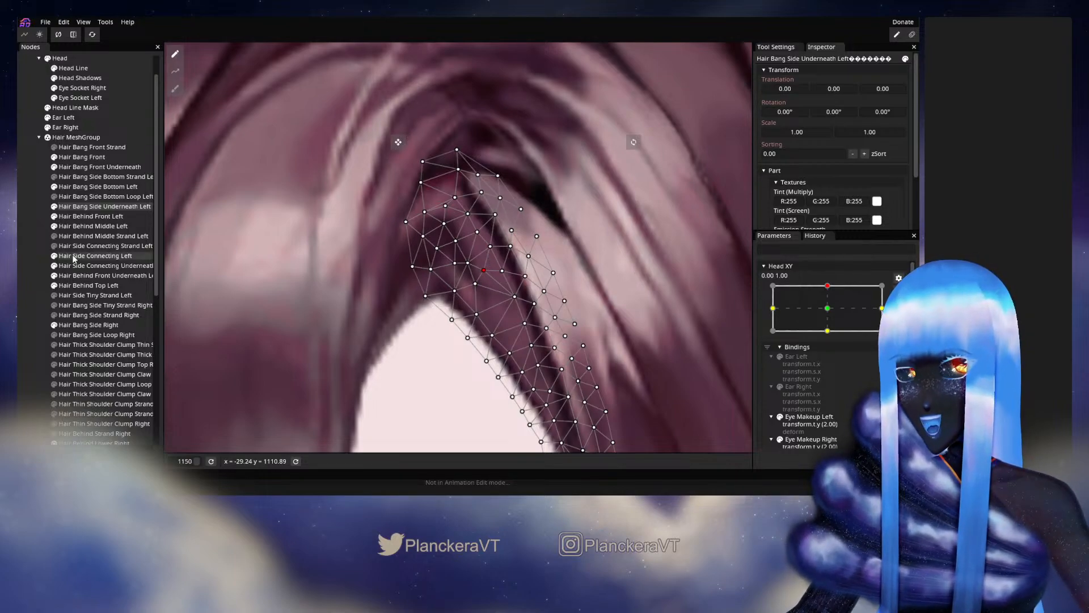
pyautogui.click(30, 268)
# - Check the whole head's hair while moving Head XY slightly to either side of 0.00, 1.00
pyautogui.scroll(-3, 523, 290)
pyautogui.scroll(-7, 526, 295)
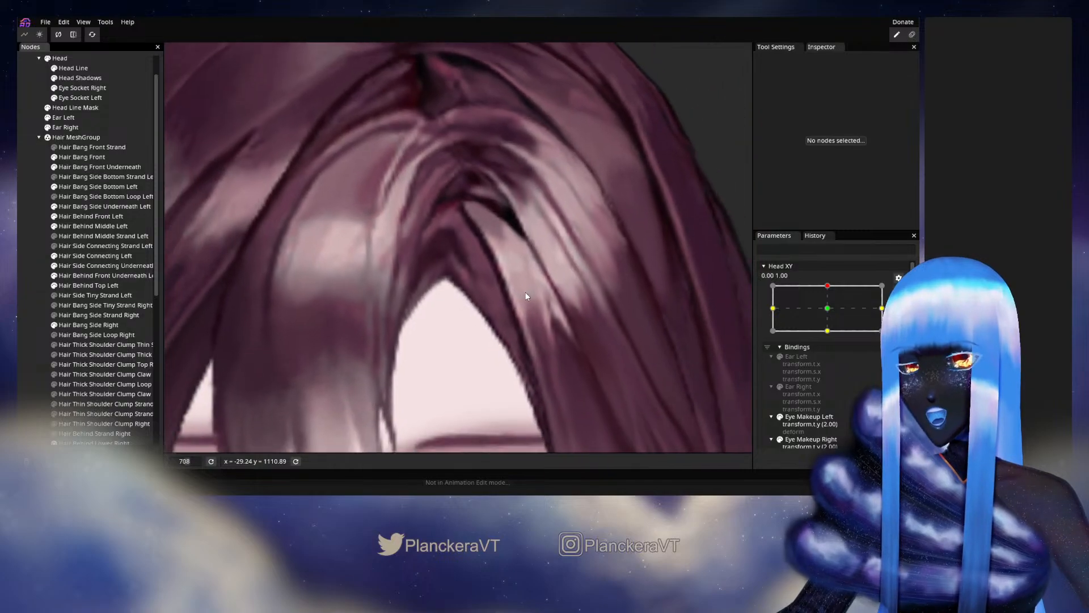
pyautogui.scroll(-7, 532, 298)
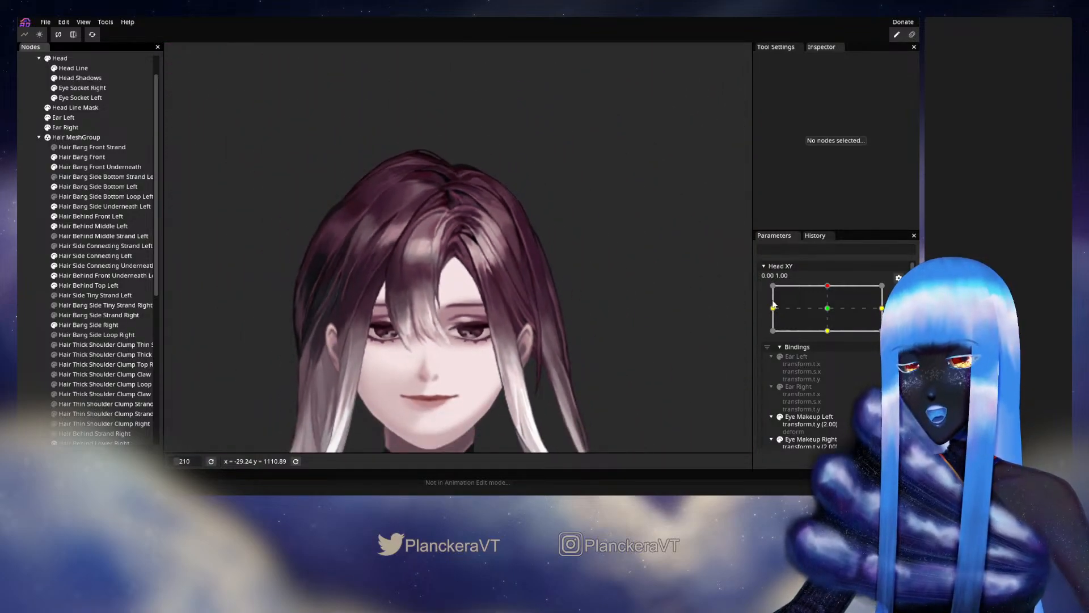
pyautogui.scroll(2, 834, 306)
pyautogui.moveTo(831, 314)
pyautogui.mouseDown()
pyautogui.moveTo(836, 337)
pyautogui.moveTo(832, 314)
pyautogui.mouseUp()
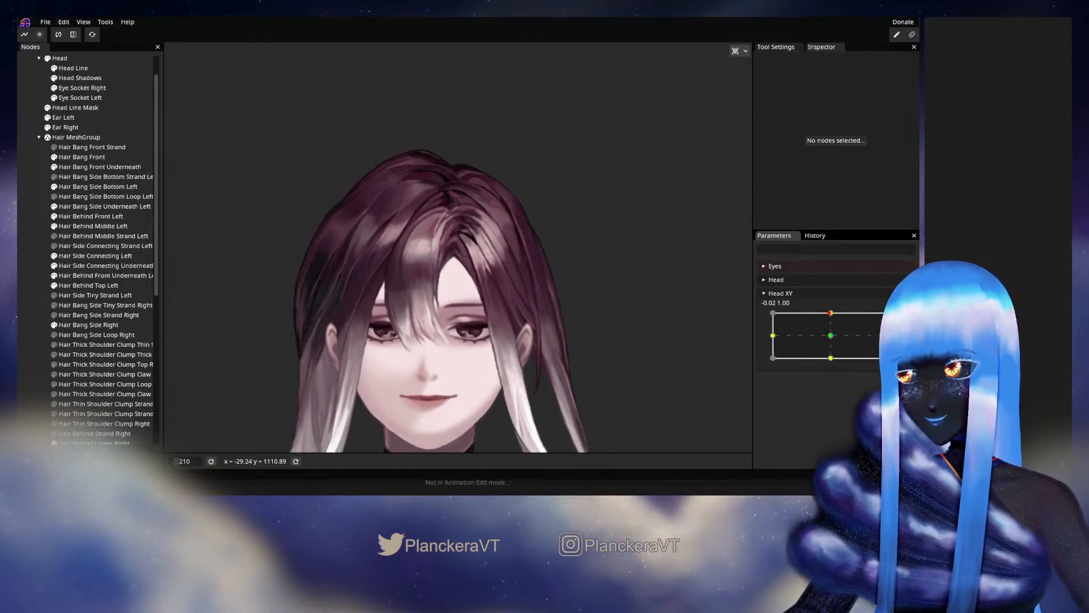
# - Adjust the topmost vertices of Hair Bang Side Underneath Left at the strand's root, and deselect the part
pyautogui.scroll(6, 453, 298)
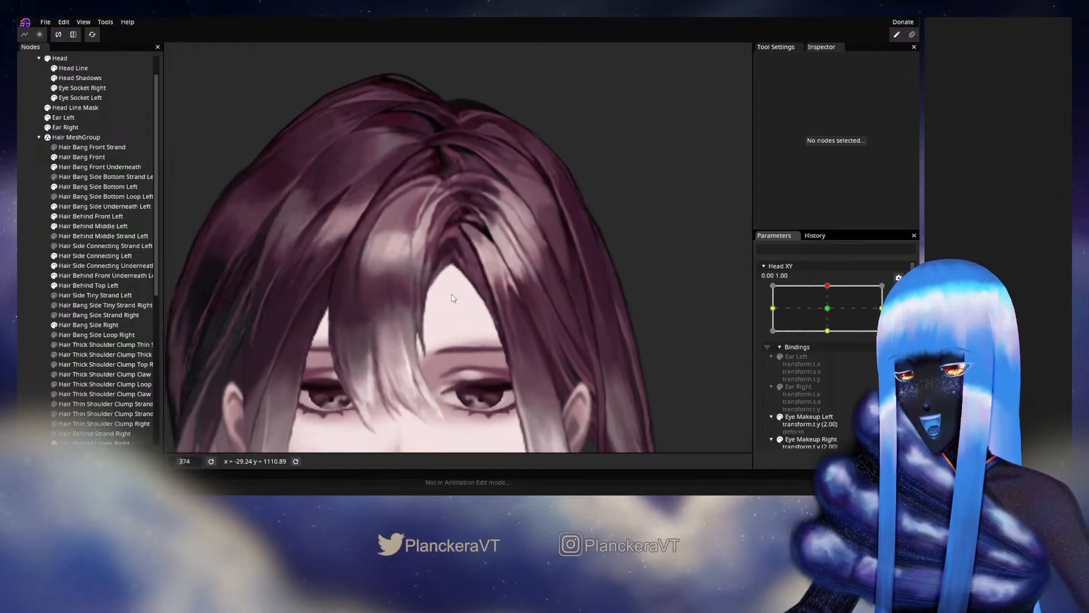
pyautogui.scroll(4, 452, 298)
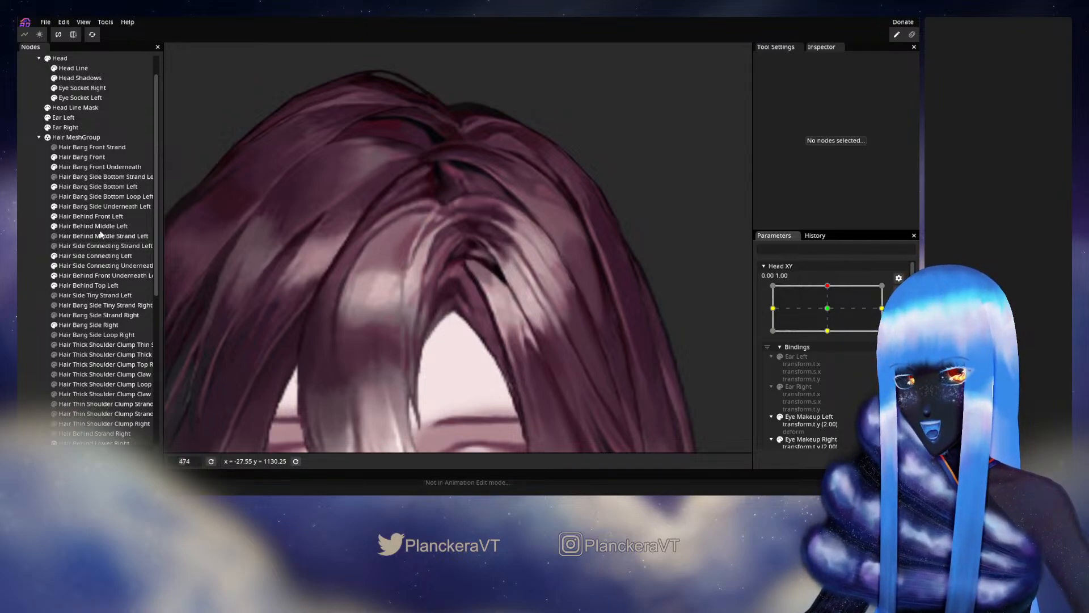
pyautogui.click(95, 208)
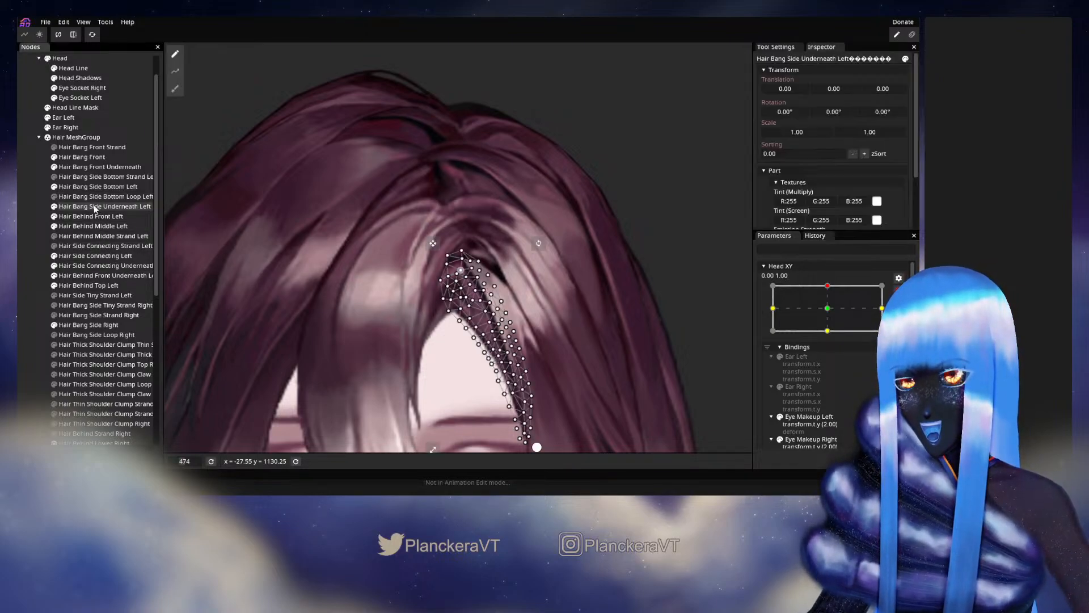
pyautogui.scroll(5, 469, 292)
pyautogui.click(464, 264)
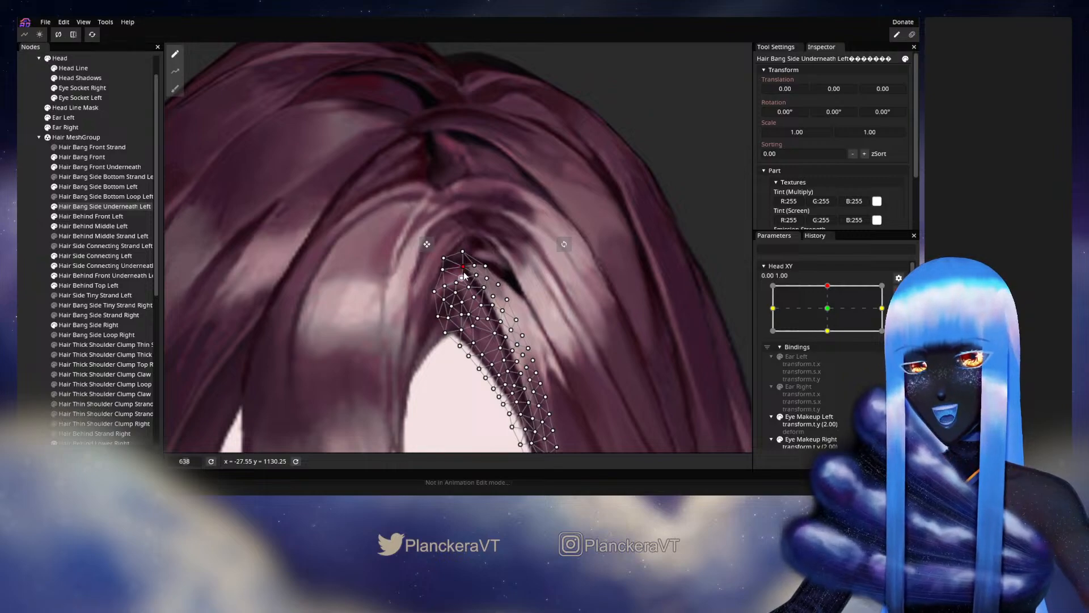
pyautogui.moveTo(465, 277); pyautogui.dragTo(465, 261)
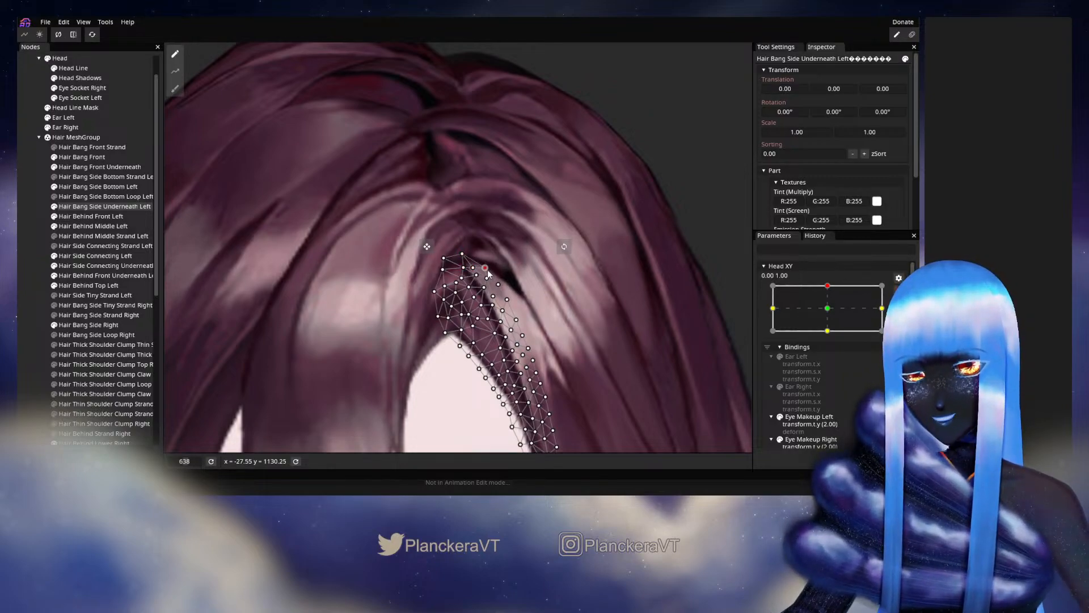
pyautogui.click(25, 290)
# - Stop editing the Head XY 0.00, 1.00 keypoint with the character's face and hair in view
pyautogui.scroll(-5, 499, 331)
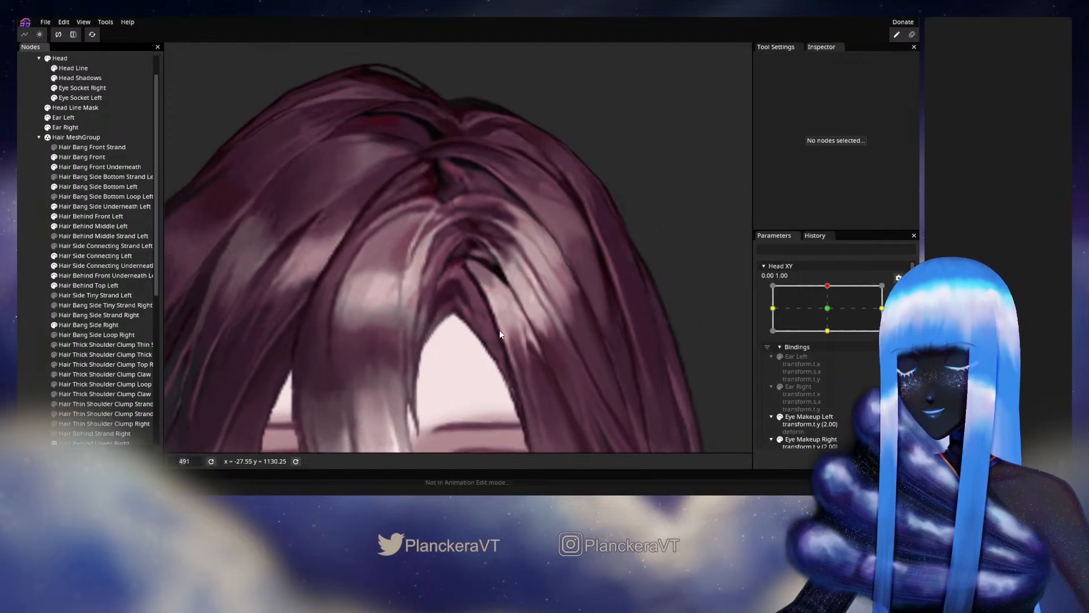
pyautogui.scroll(-4, 499, 334)
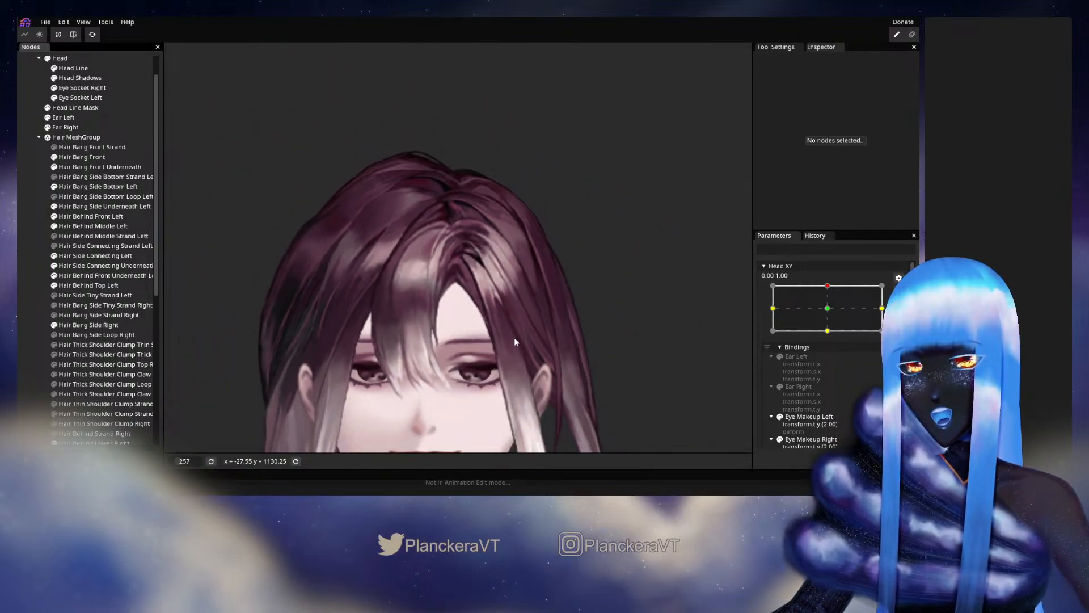
pyautogui.click(899, 291)
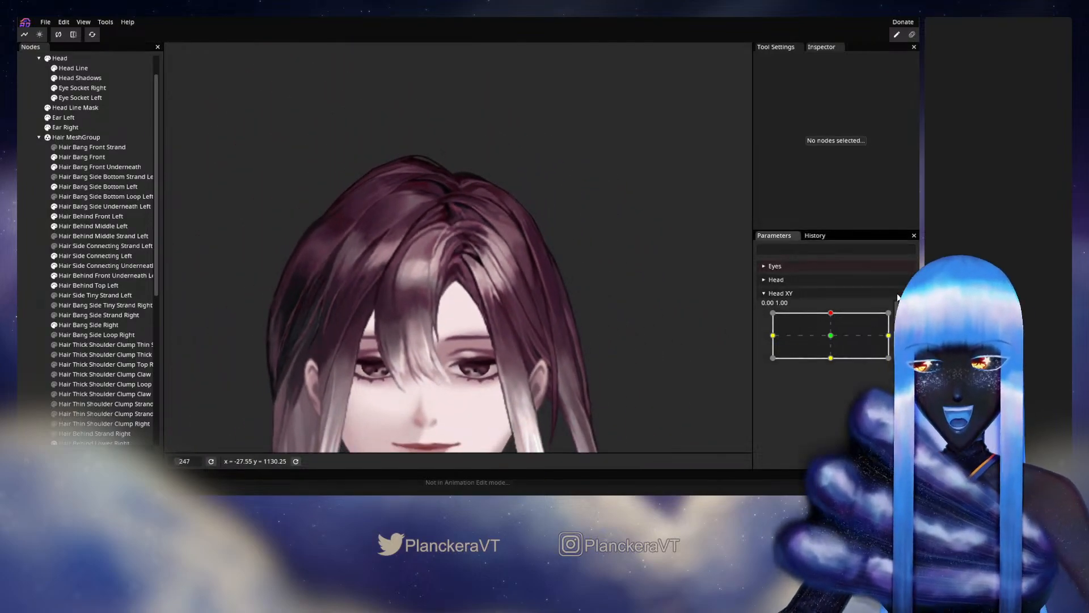
# - At the Head XY 0.00, 1.00 keypoint, shift the topmost vertices of Hair Bang Side Underneath Left inward along the parting, and deselect the part
pyautogui.moveTo(828, 319)
pyautogui.mouseDown()
pyautogui.moveTo(833, 338)
pyautogui.moveTo(828, 313)
pyautogui.mouseUp()
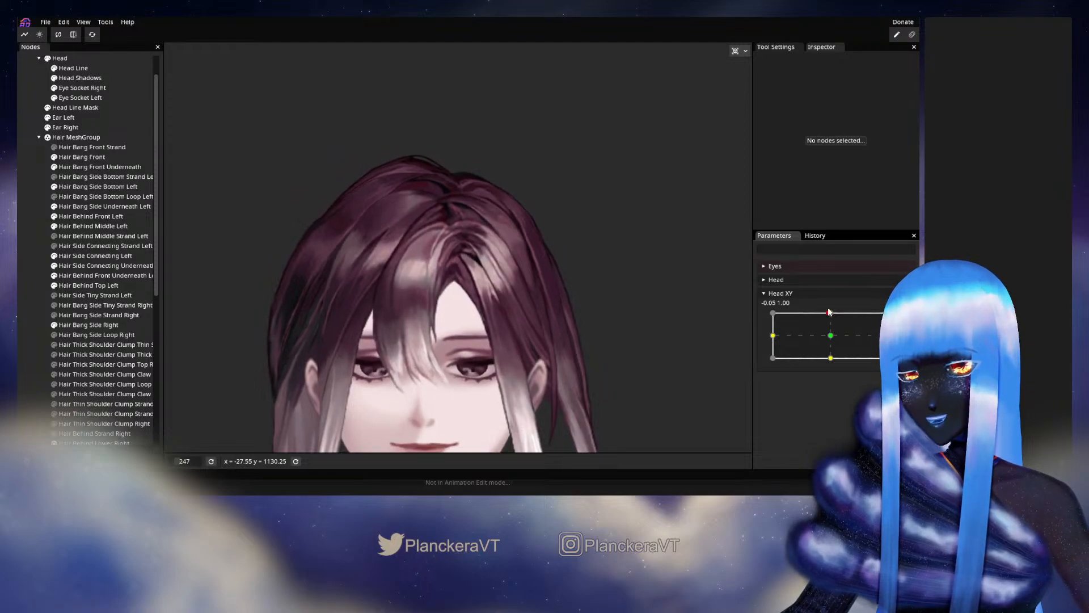
pyautogui.click(905, 320)
pyautogui.scroll(3, 456, 320)
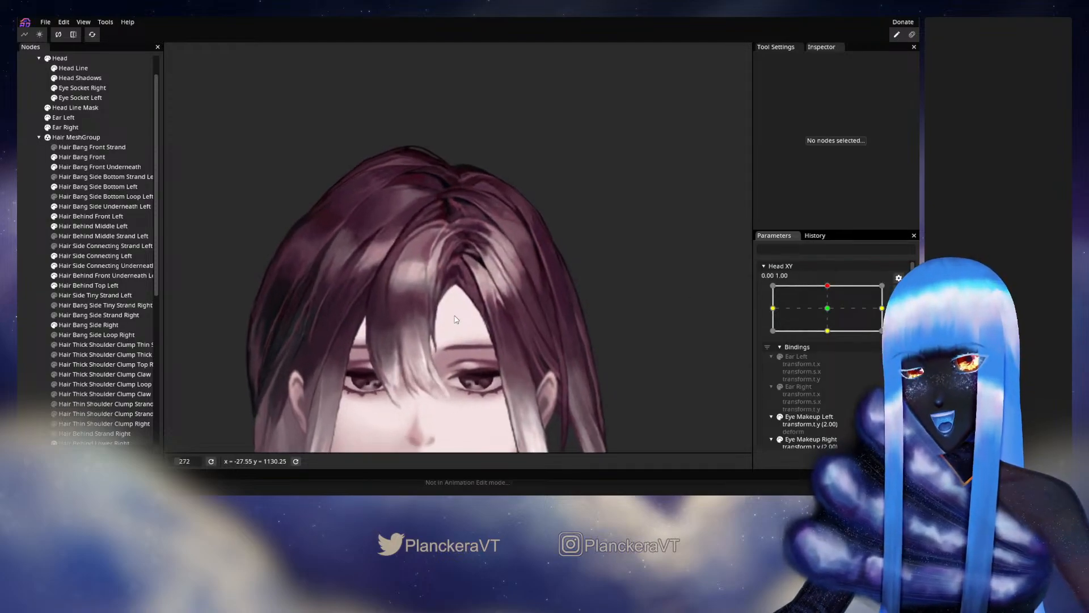
pyautogui.scroll(10, 455, 319)
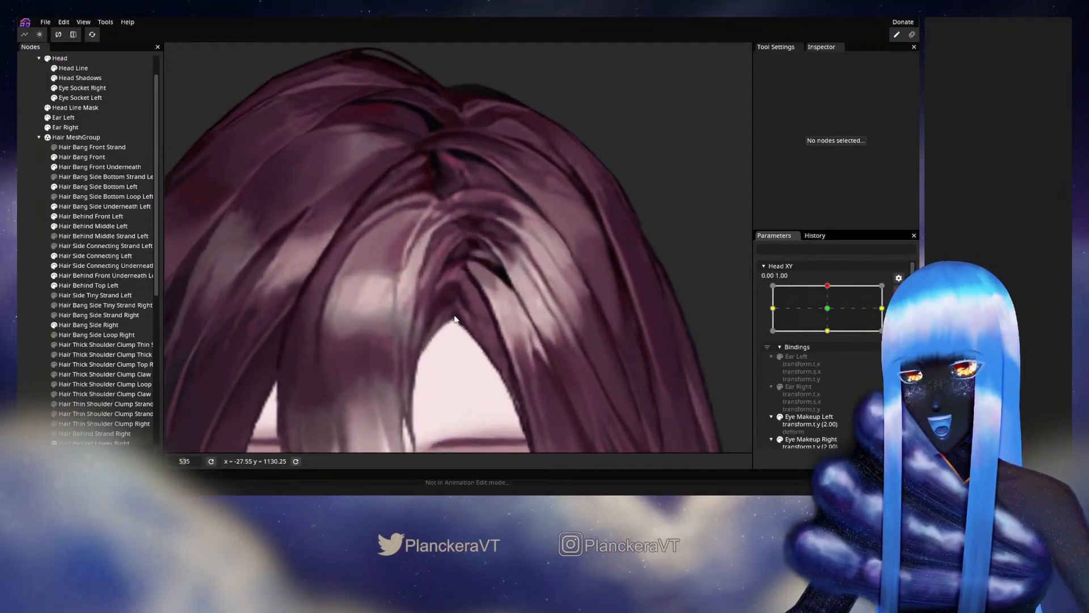
pyautogui.scroll(1, 454, 319)
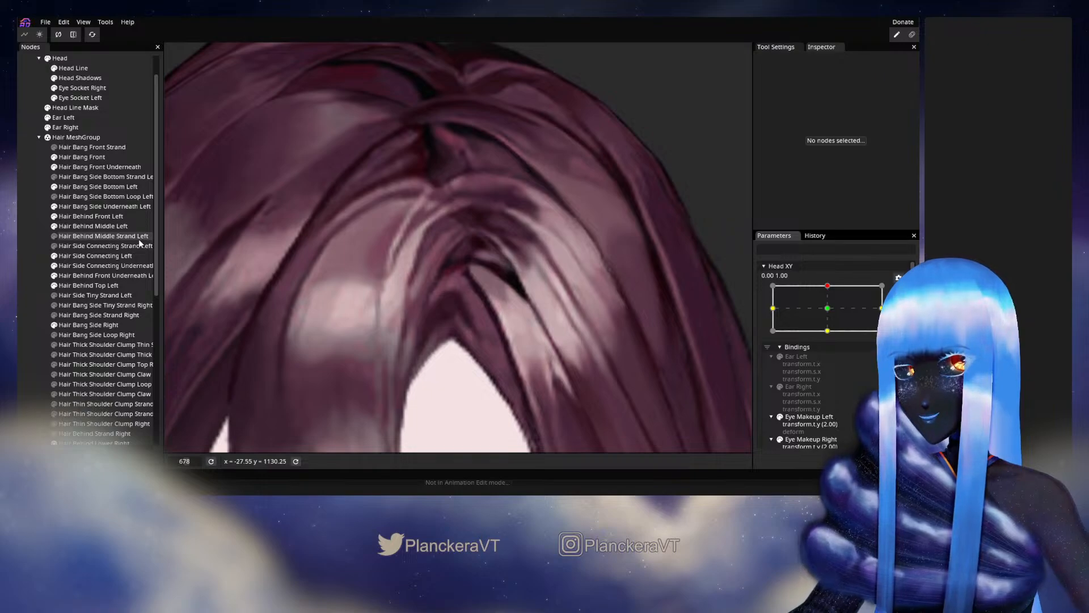
pyautogui.click(88, 206)
pyautogui.scroll(4, 462, 277)
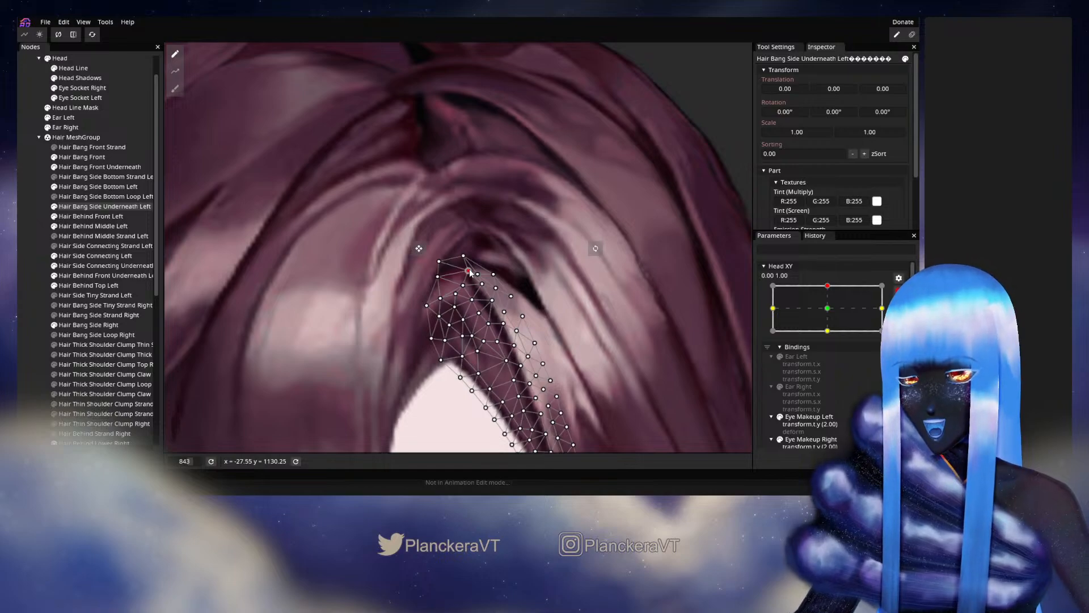
pyautogui.moveTo(437, 276); pyautogui.dragTo(475, 271)
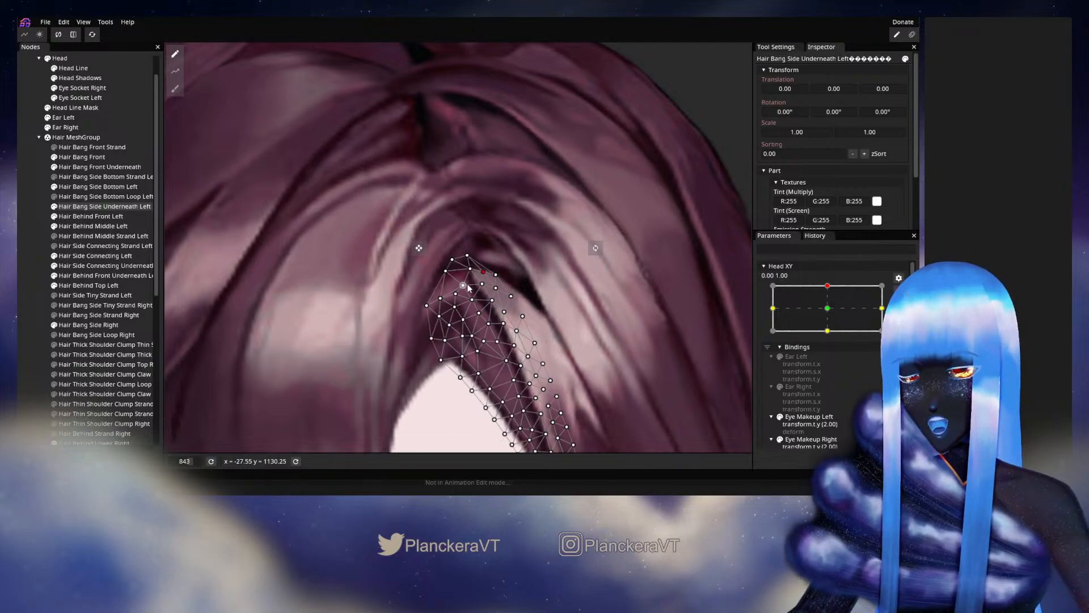
pyautogui.moveTo(462, 287); pyautogui.dragTo(457, 290)
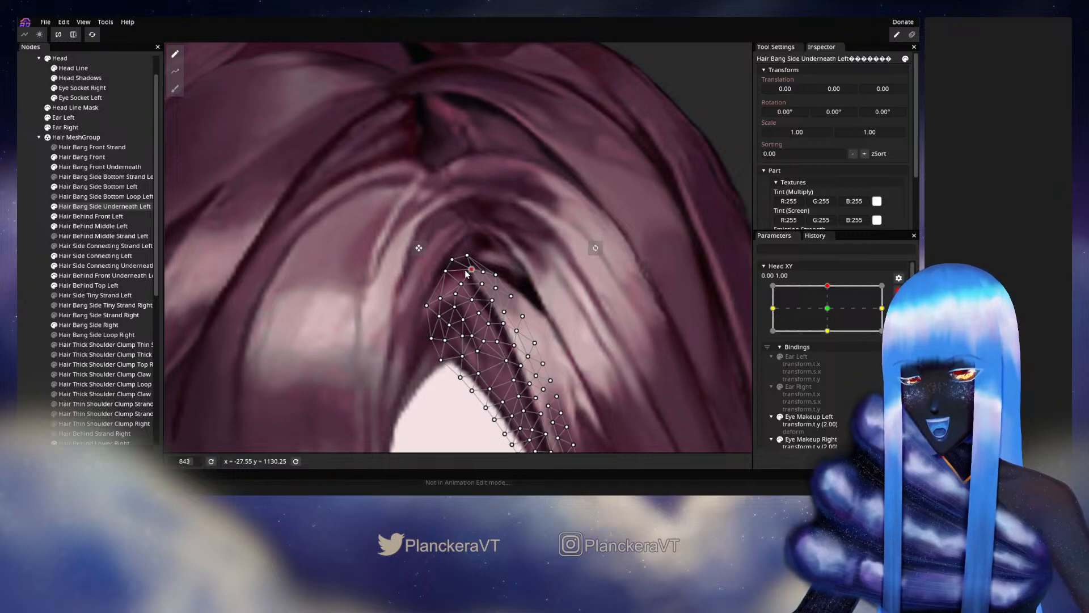
pyautogui.moveTo(453, 277); pyautogui.dragTo(452, 274)
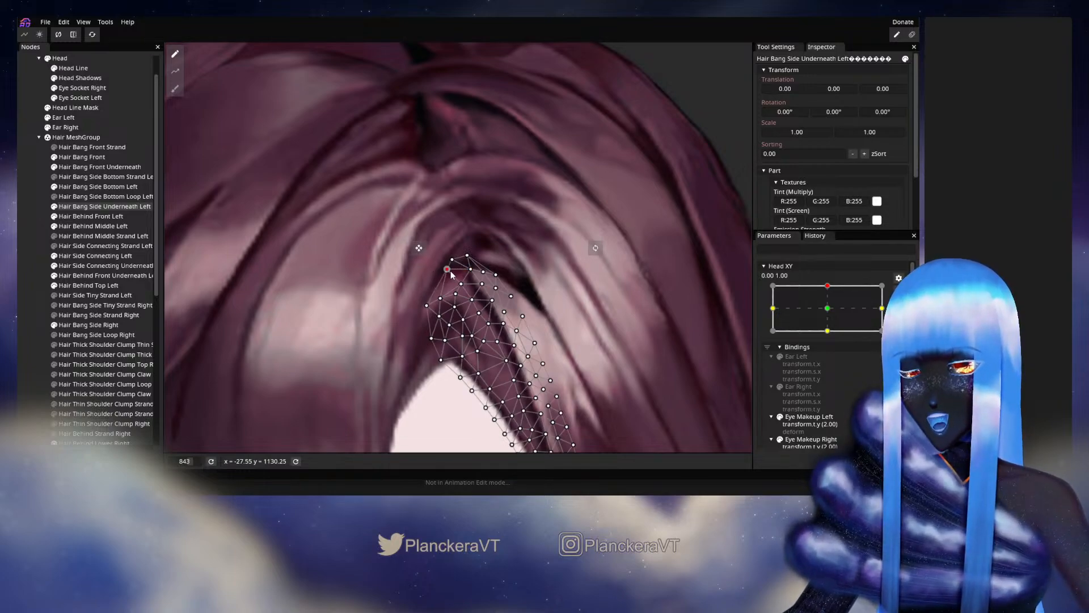
pyautogui.click(377, 310)
# - Stop editing the keypoint and check the hair on the whole head while sweeping Head XY vertically between the centre and 0.00, 1.00
pyautogui.scroll(-3, 447, 300)
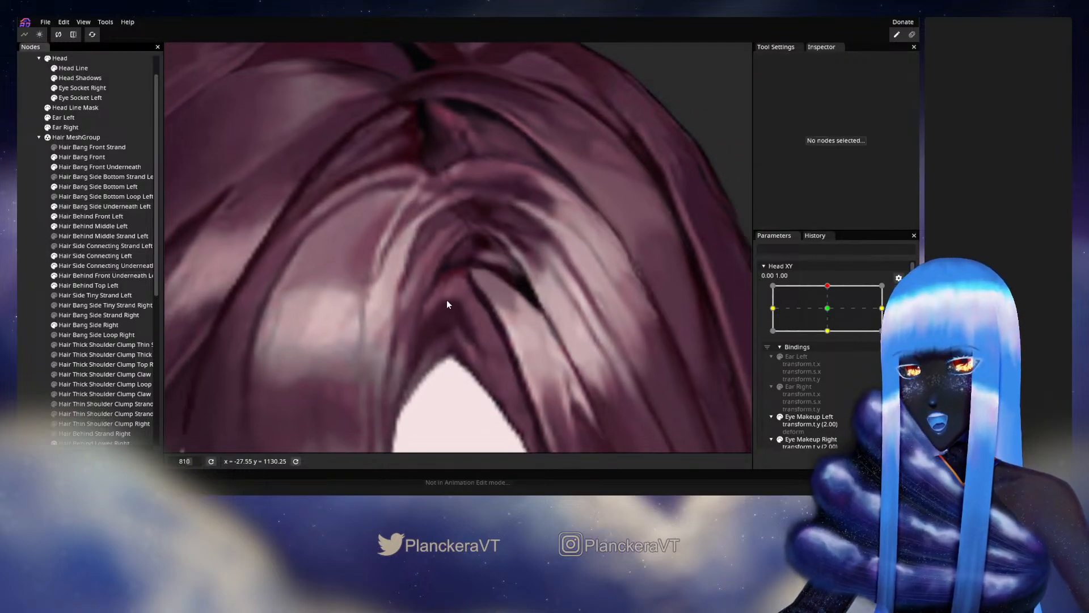
pyautogui.scroll(-5, 447, 298)
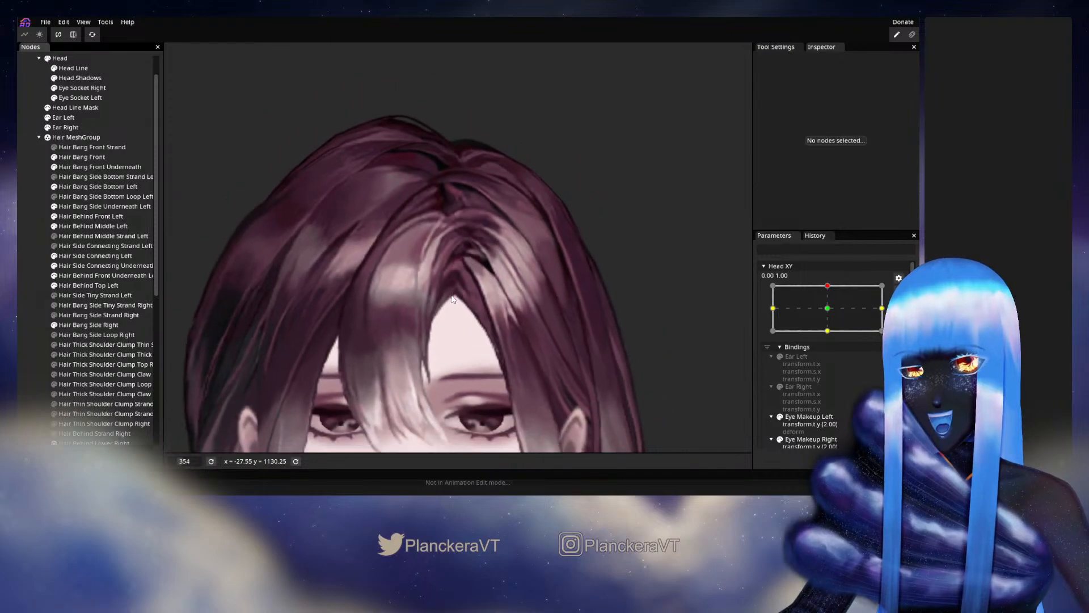
pyautogui.scroll(-3, 502, 315)
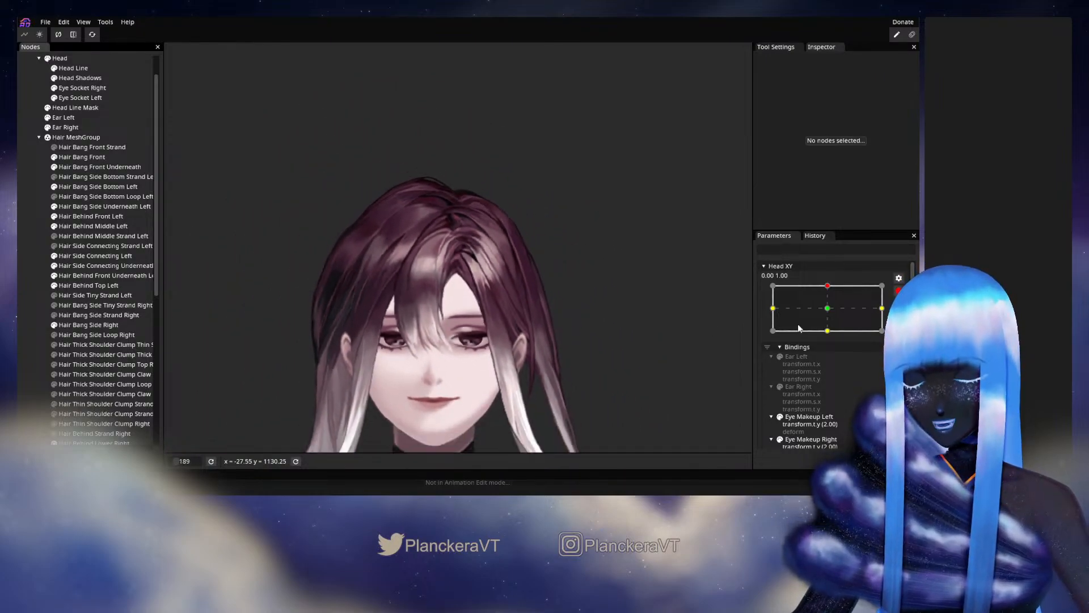
pyautogui.click(898, 292)
pyautogui.moveTo(831, 316)
pyautogui.mouseDown()
pyautogui.moveTo(833, 335)
pyautogui.moveTo(832, 312)
pyautogui.mouseUp()
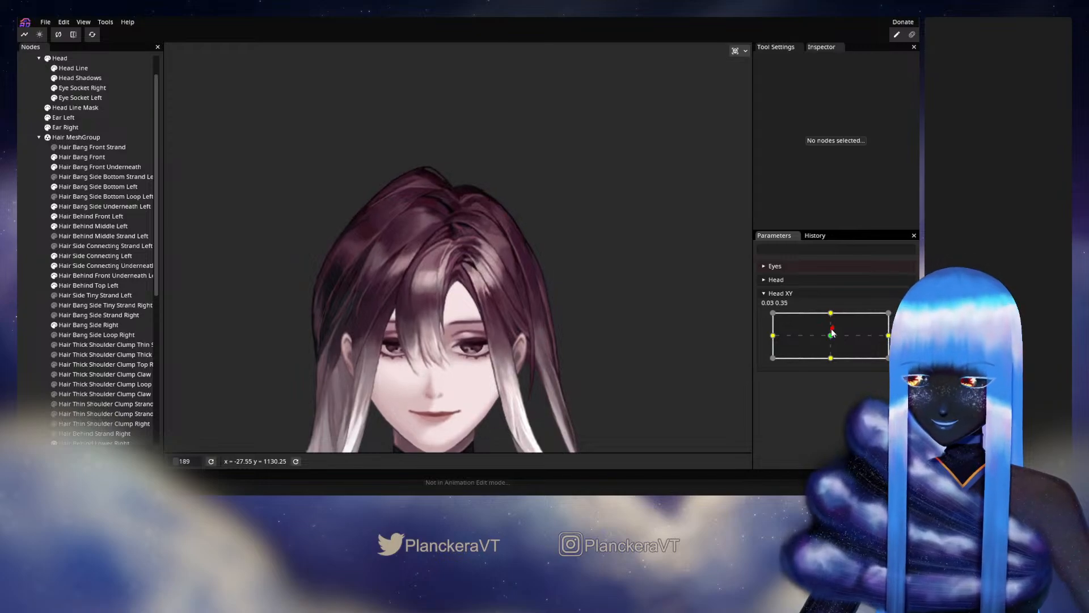
pyautogui.moveTo(832, 332); pyautogui.dragTo(831, 314)
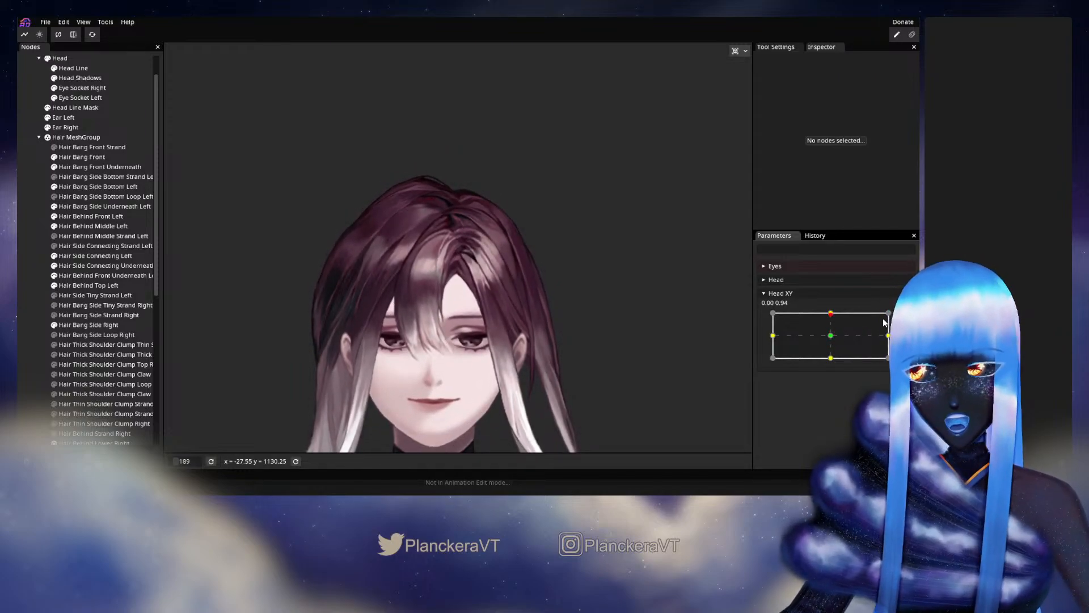
# - At the Head XY 0.00, 1.00 keypoint, adjust the Hair Bang Front vertices along the light strand beside the highlight, and deselect the part
pyautogui.click(904, 320)
pyautogui.scroll(5, 393, 298)
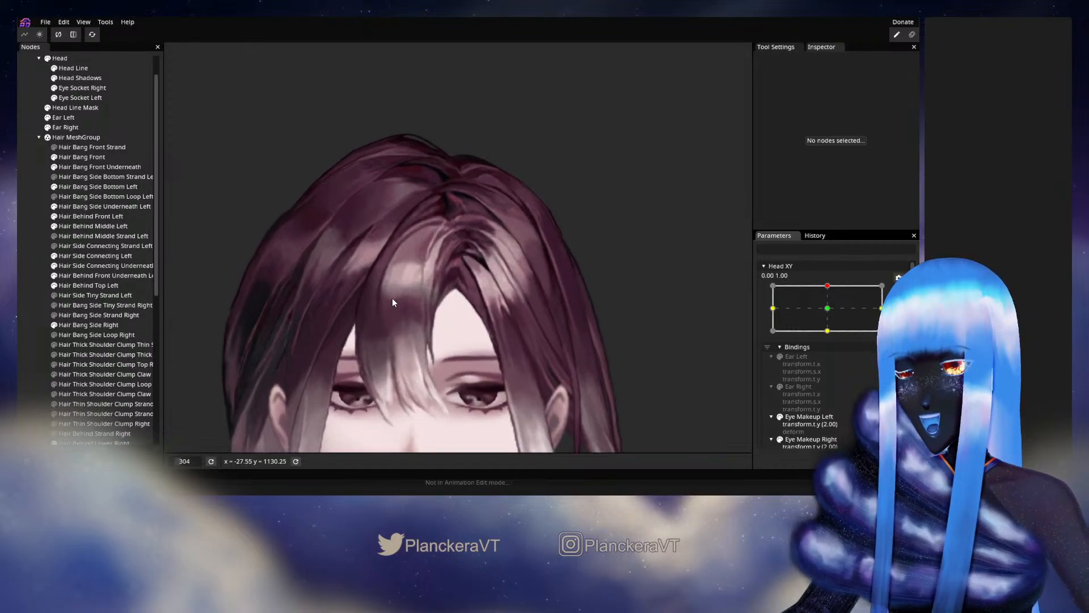
pyautogui.click(82, 157)
pyautogui.scroll(4, 416, 305)
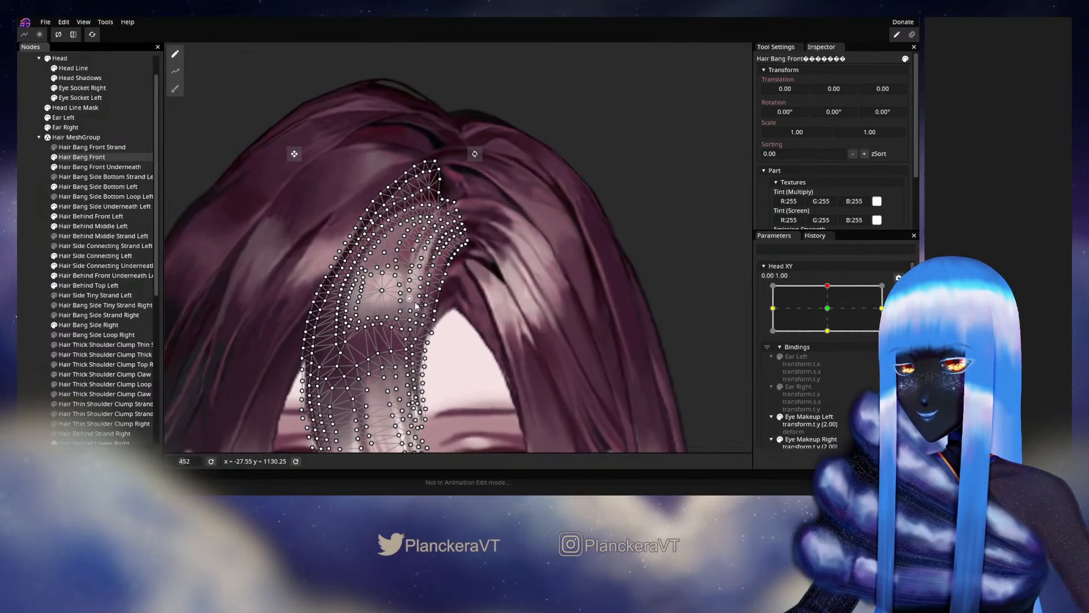
pyautogui.scroll(6, 416, 306)
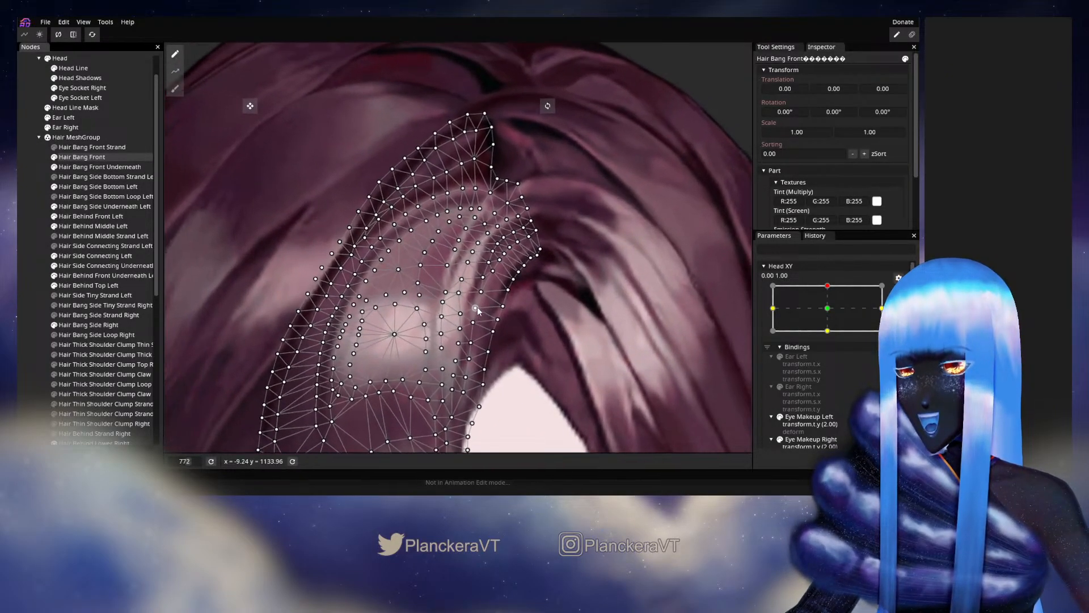
pyautogui.scroll(1, 471, 308)
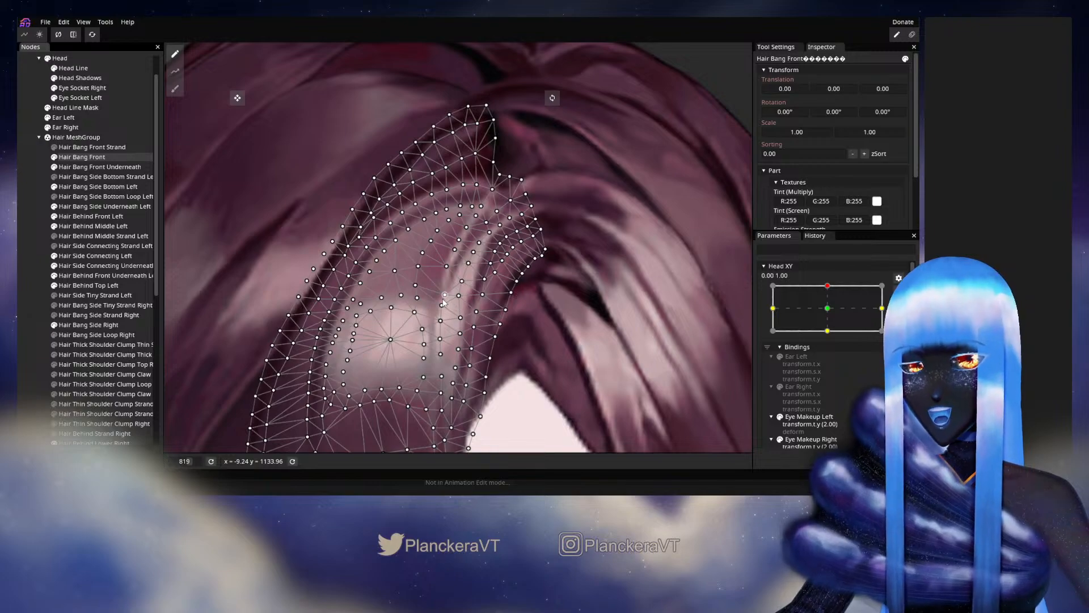
pyautogui.moveTo(444, 302); pyautogui.dragTo(439, 291)
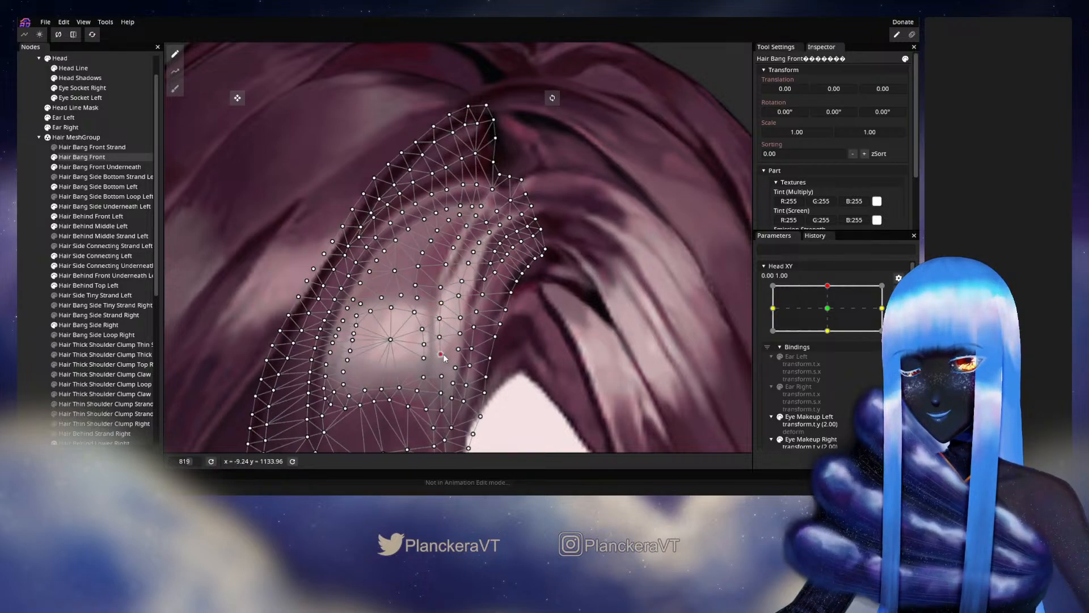
pyautogui.click(463, 281)
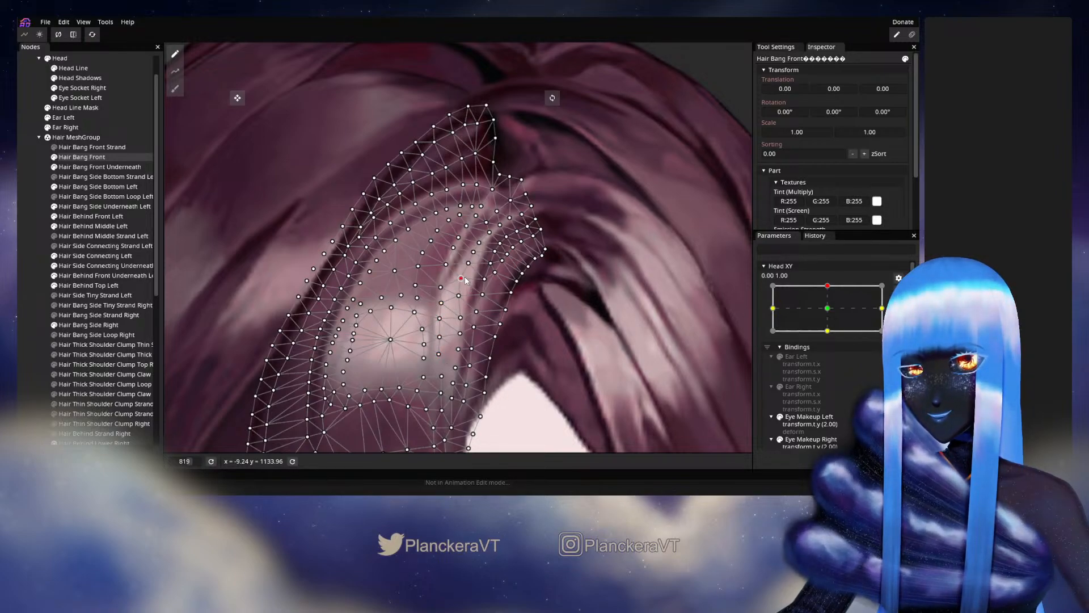
pyautogui.click(482, 294)
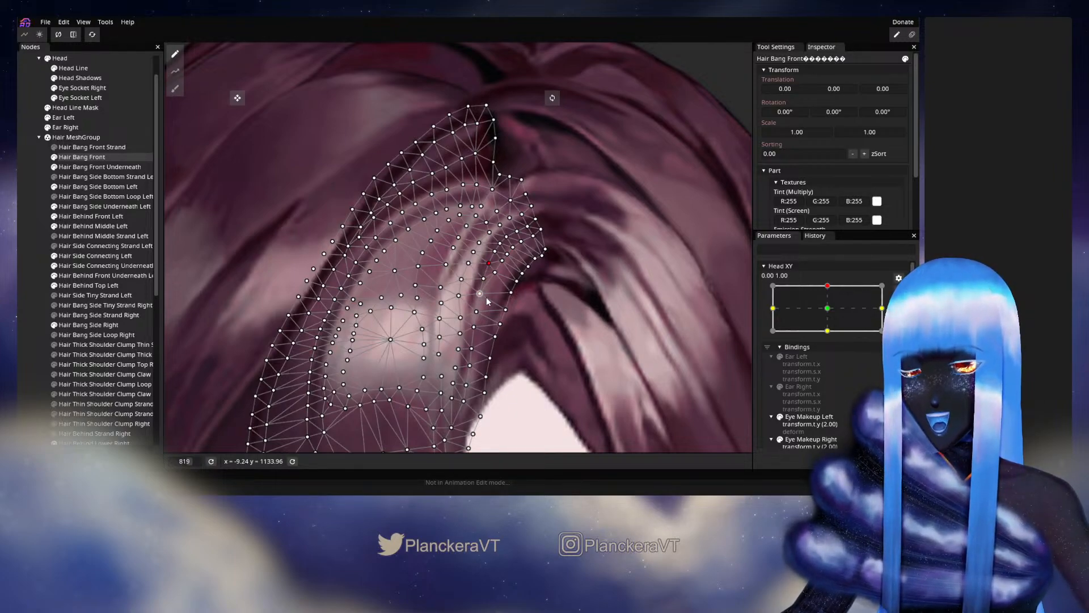
pyautogui.moveTo(487, 301); pyautogui.dragTo(494, 239)
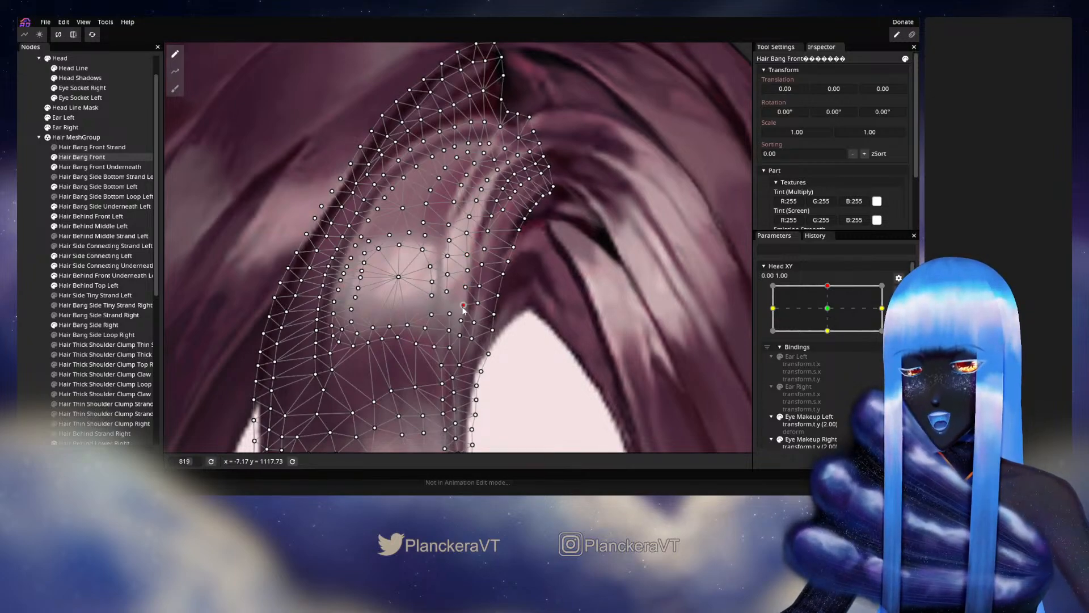
pyautogui.moveTo(463, 307); pyautogui.dragTo(472, 260)
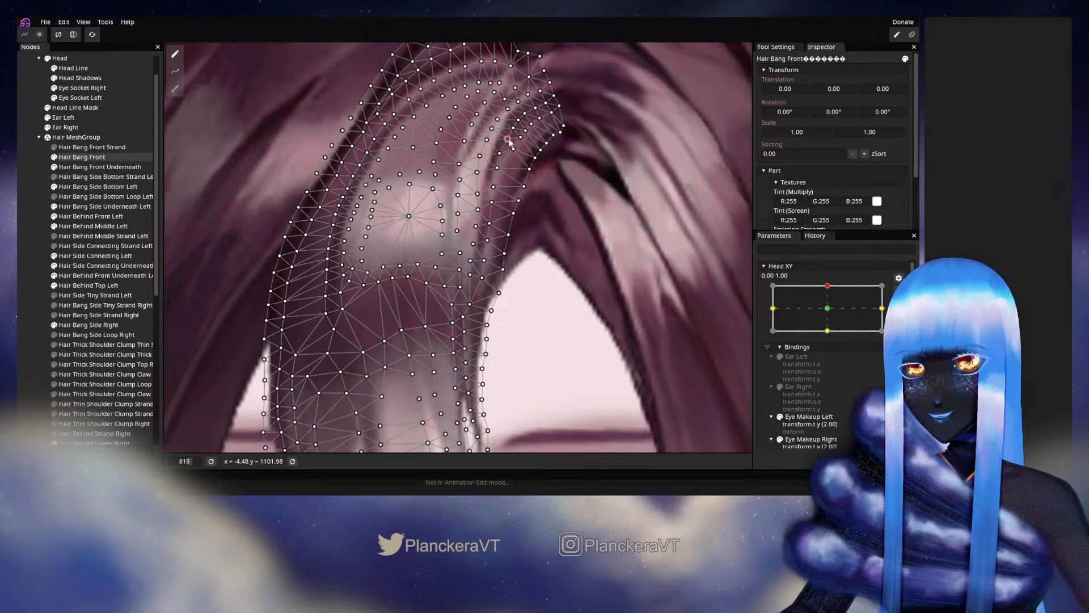
pyautogui.click(38, 295)
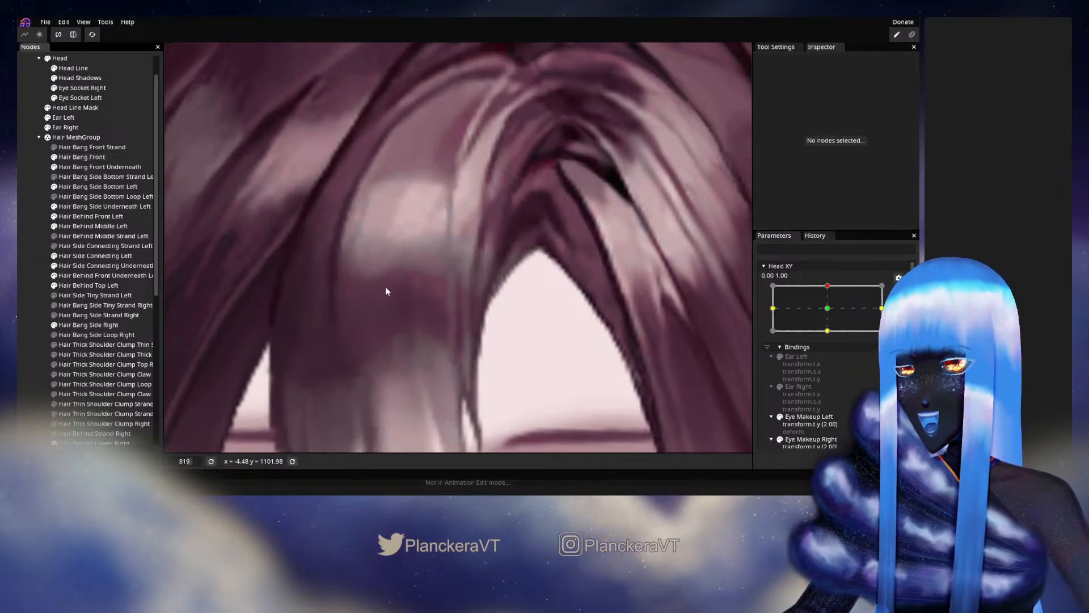
# - Stop editing the keypoint and check how the front bang moves when Head XY is moved around 0.00, 1.00
pyautogui.scroll(-3, 453, 284)
pyautogui.scroll(-3, 576, 308)
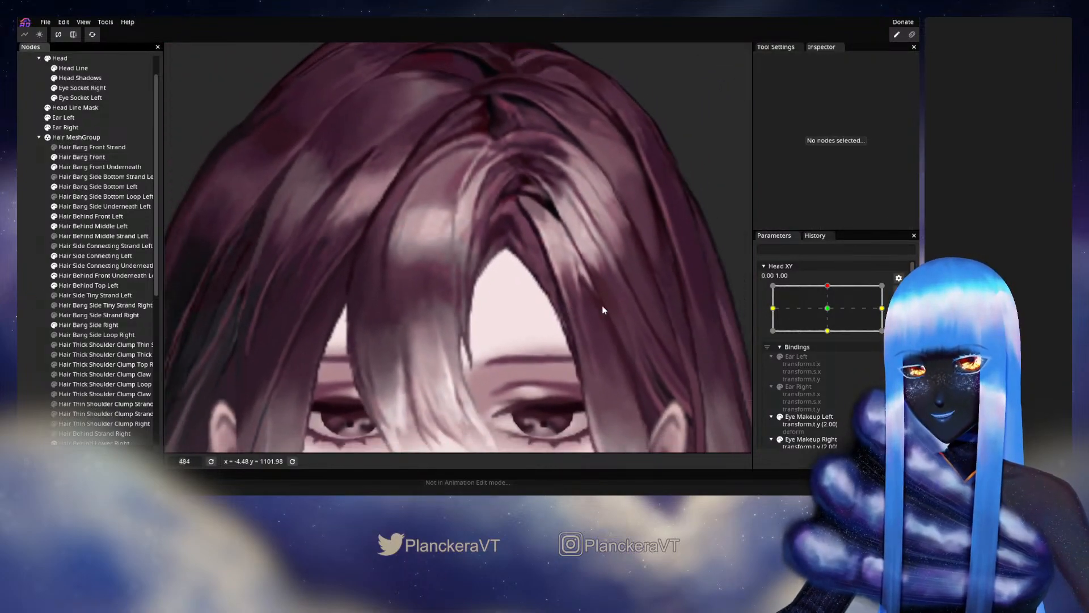
pyautogui.click(899, 291)
pyautogui.moveTo(831, 314)
pyautogui.mouseDown()
pyautogui.moveTo(832, 334)
pyautogui.moveTo(831, 313)
pyautogui.mouseUp()
# - At the Head XY 0.00, 1.00 keypoint, smooth the upper Hair Bang Front vertices along the thin light strand near the parting, and deselect the part
pyautogui.scroll(5, 475, 231)
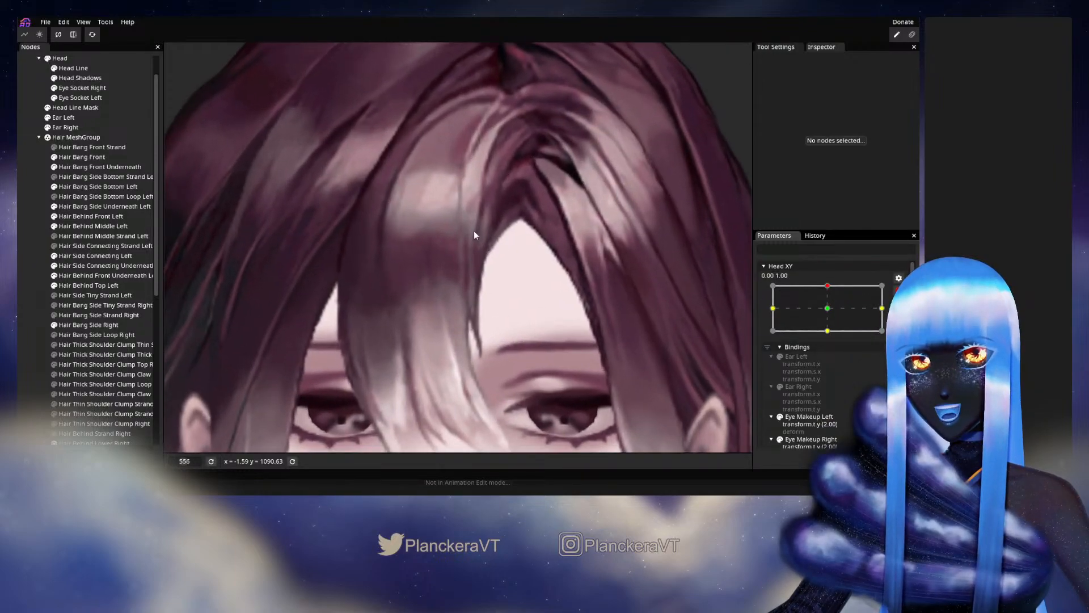
pyautogui.scroll(1, 465, 319)
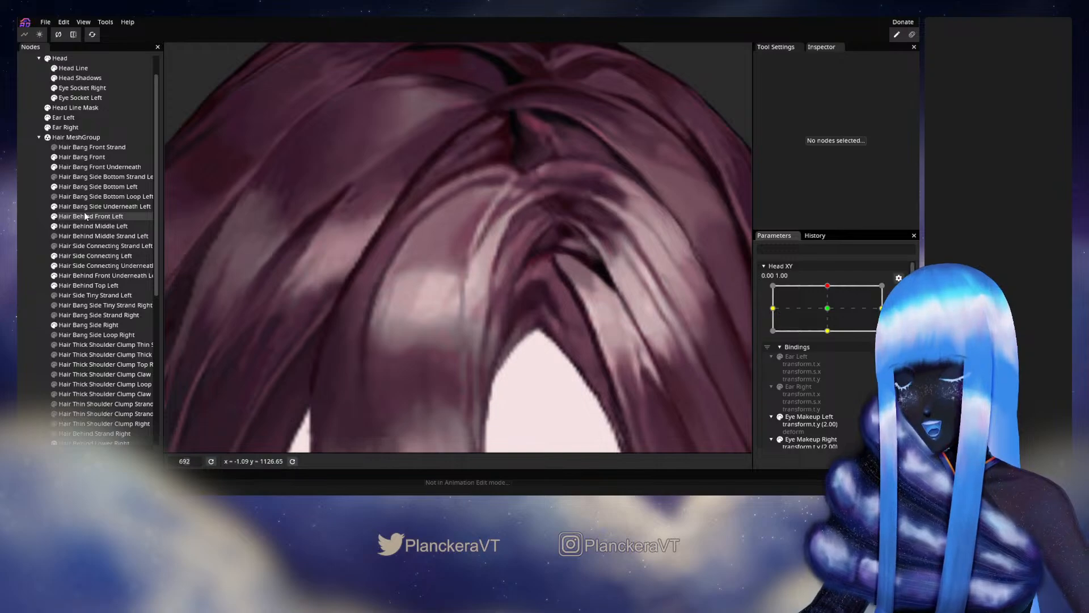
pyautogui.click(79, 157)
pyautogui.scroll(2, 467, 248)
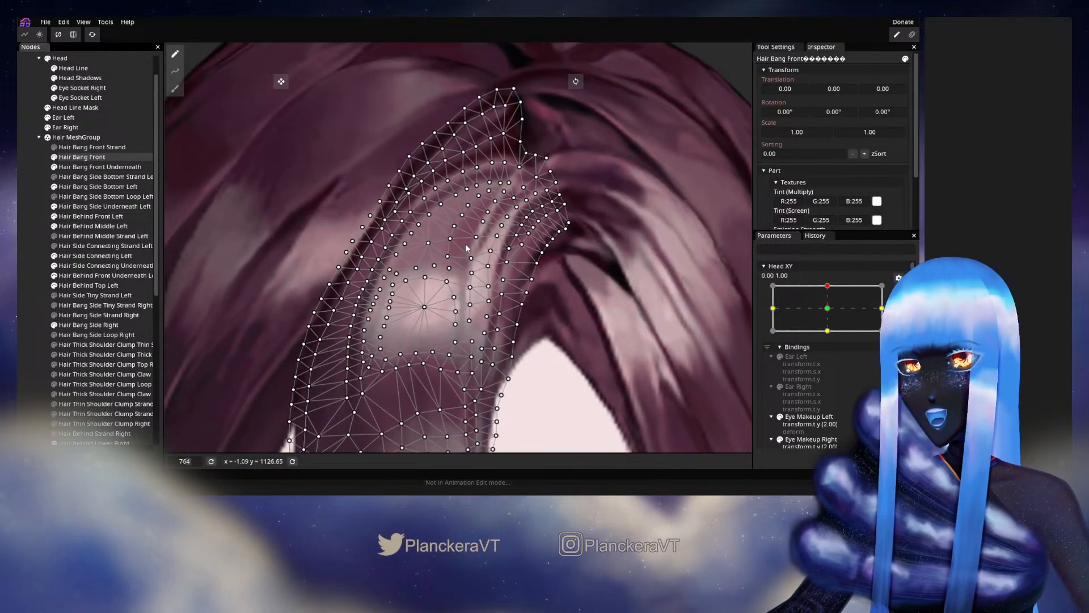
pyautogui.scroll(2, 467, 248)
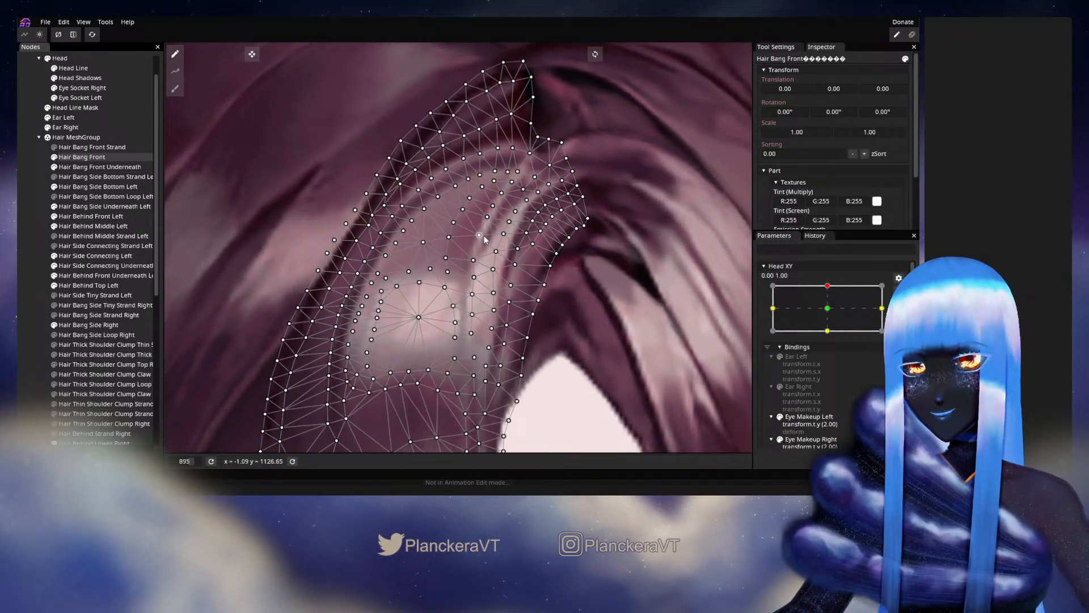
pyautogui.click(484, 236)
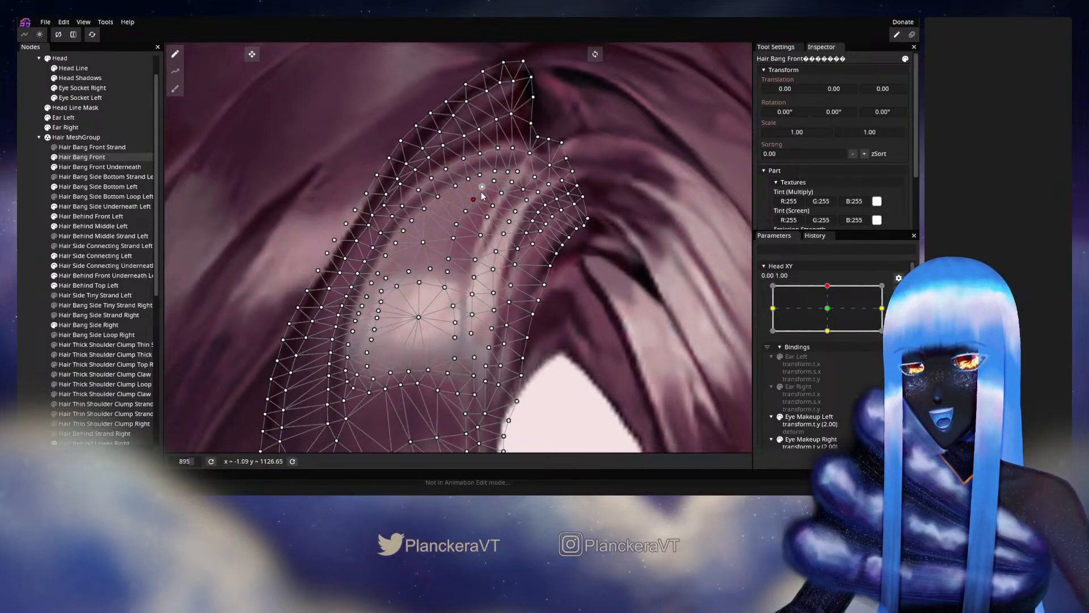
pyautogui.moveTo(497, 187); pyautogui.dragTo(505, 200)
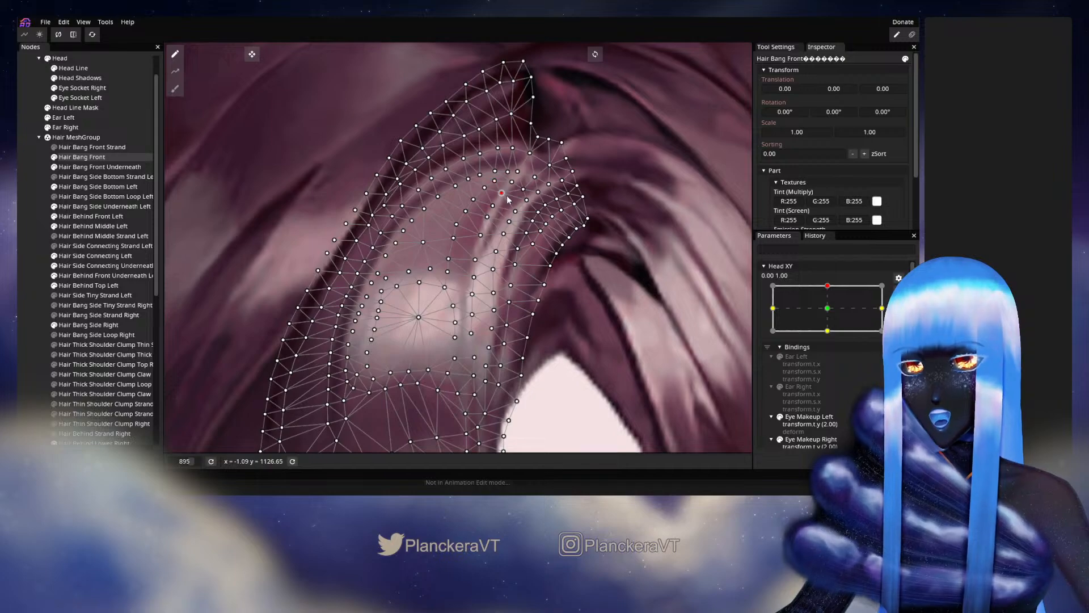
pyautogui.click(495, 212)
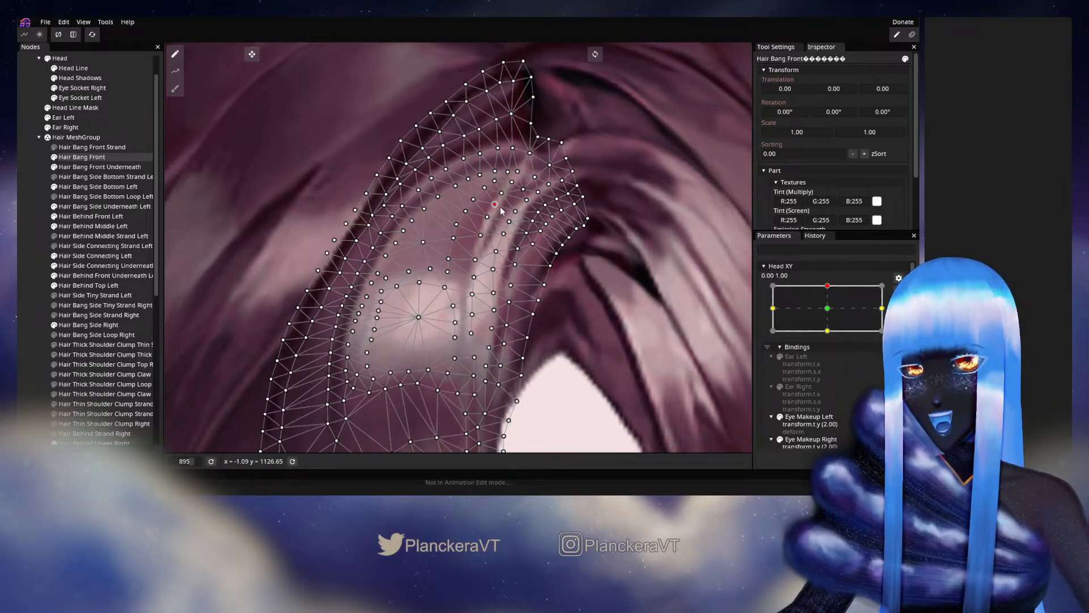
pyautogui.moveTo(500, 212); pyautogui.dragTo(493, 225)
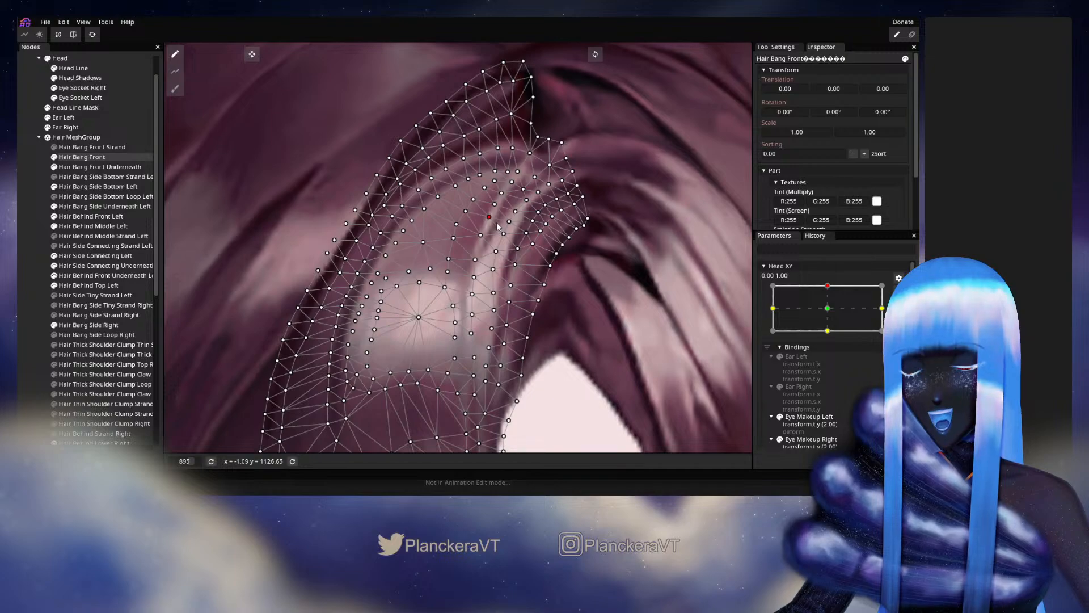
pyautogui.click(481, 235)
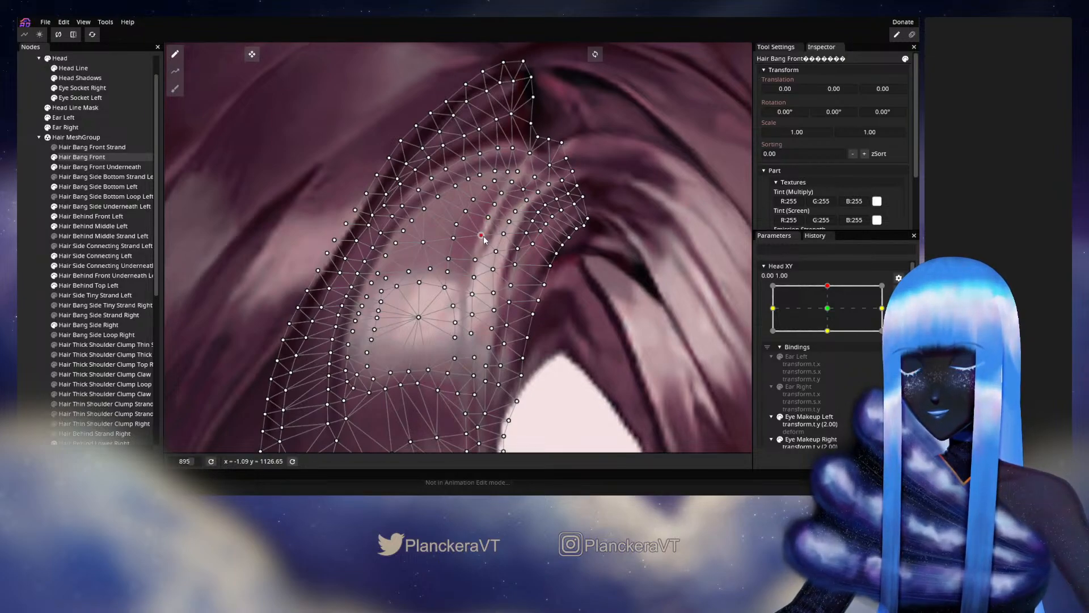
pyautogui.click(26, 273)
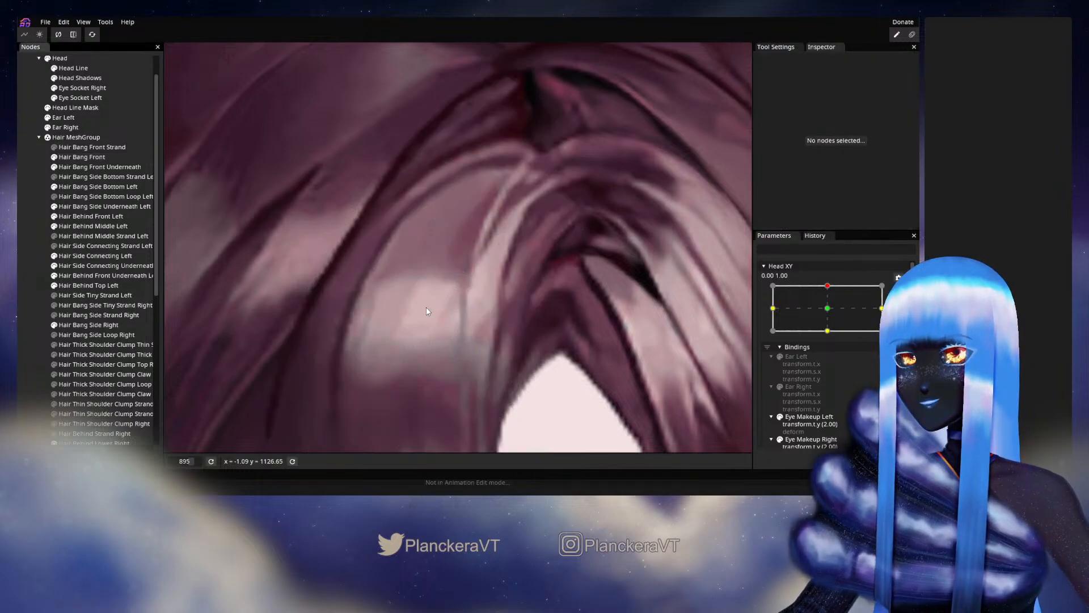
pyautogui.scroll(-1, 524, 314)
pyautogui.scroll(-4, 524, 313)
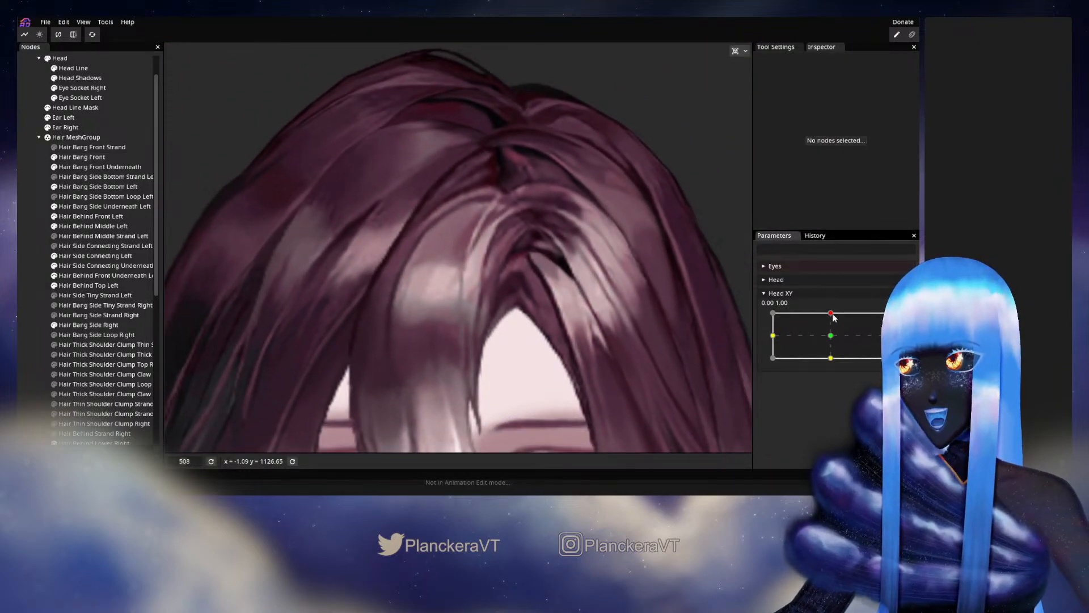
# - Edit the Head XY 0.00, 1.00 keypoint again, adjusting the Hair Bang Front vertices between the highlight and the light strand, and deselect the part
pyautogui.moveTo(830, 313)
pyautogui.mouseDown()
pyautogui.moveTo(833, 335)
pyautogui.moveTo(831, 313)
pyautogui.mouseUp()
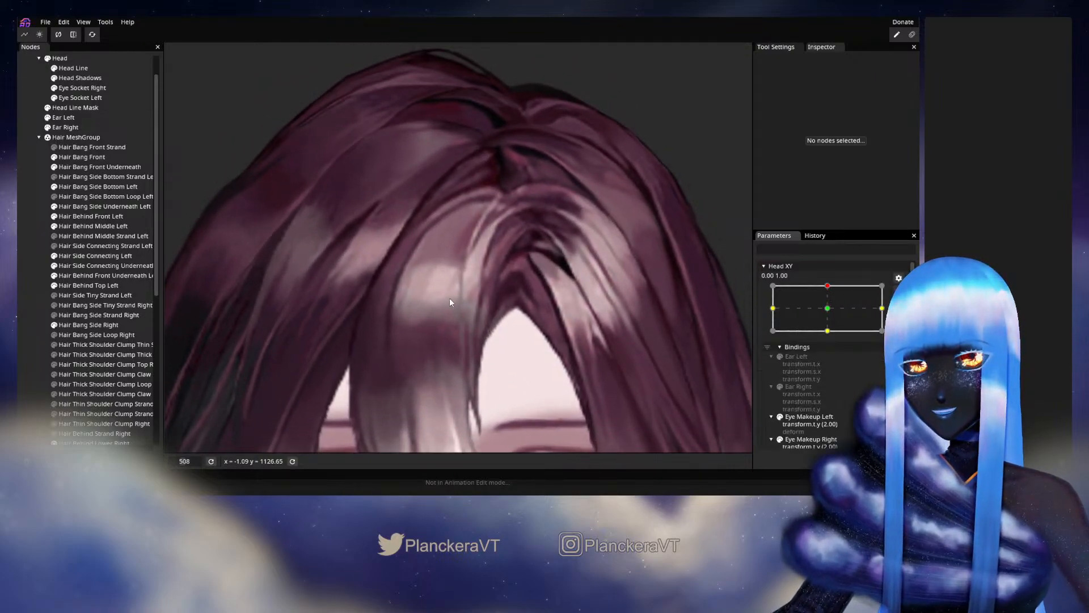
pyautogui.scroll(5, 439, 301)
pyautogui.scroll(1, 440, 301)
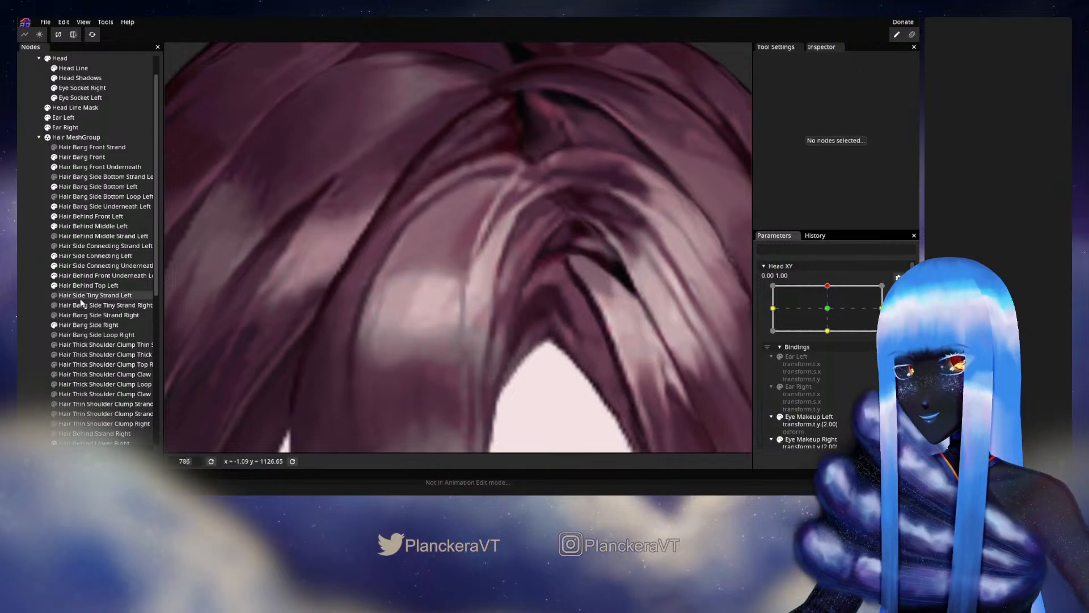
pyautogui.click(77, 157)
pyautogui.scroll(3, 476, 262)
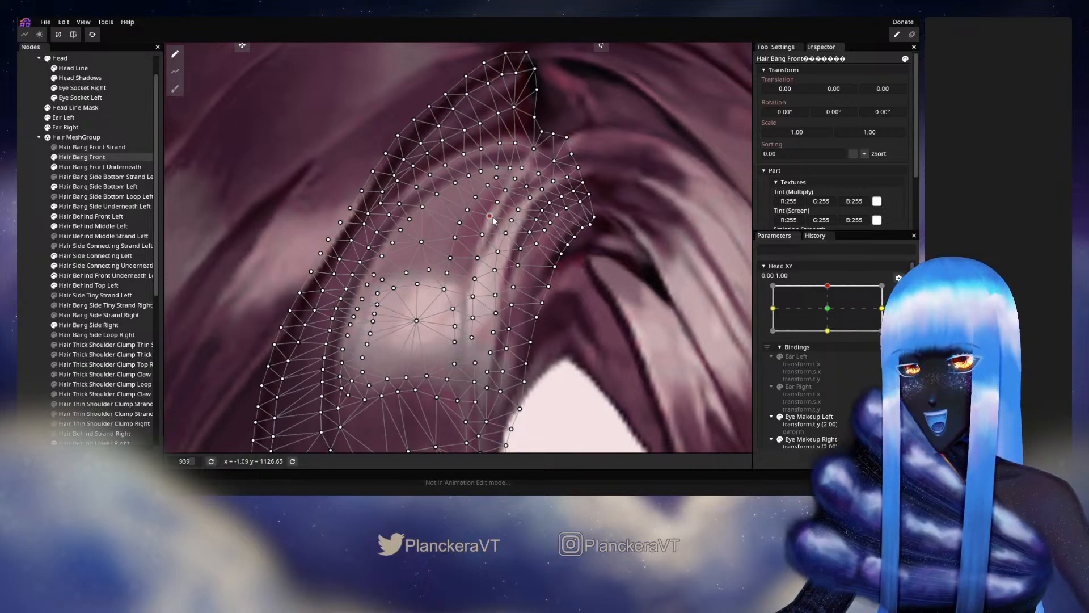
pyautogui.click(61, 297)
# - Stop editing the keypoint and check the bangs against the whole upper head while moving Head XY around 0.00, 1.00
pyautogui.scroll(-4, 535, 288)
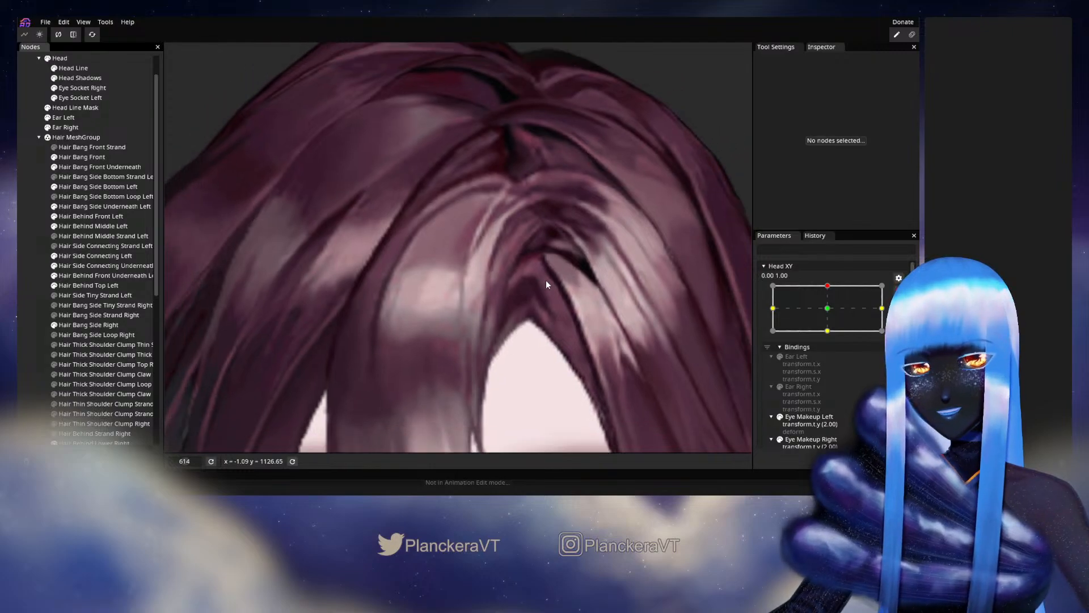
pyautogui.scroll(-3, 546, 281)
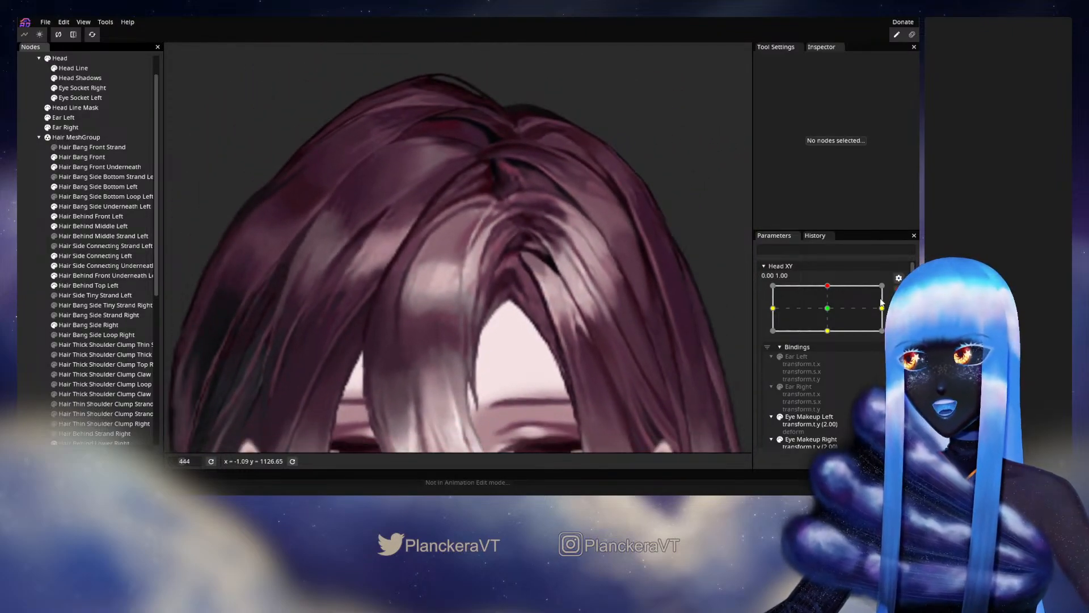
pyautogui.click(898, 291)
pyautogui.scroll(-1, 552, 341)
pyautogui.moveTo(570, 349); pyautogui.dragTo(571, 317)
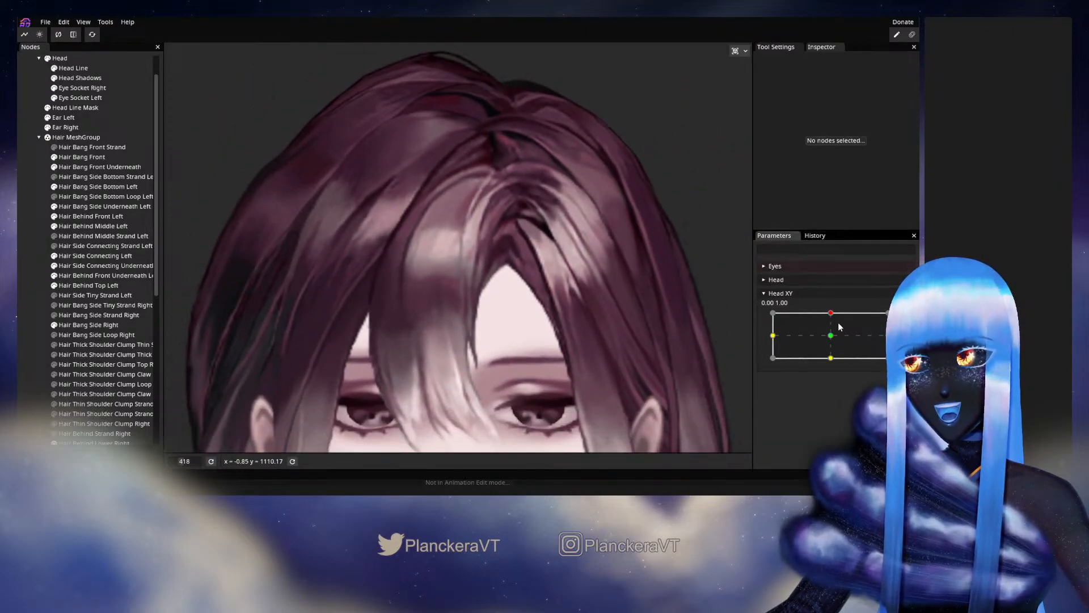
pyautogui.moveTo(831, 313)
pyautogui.mouseDown()
pyautogui.moveTo(832, 340)
pyautogui.moveTo(834, 318)
pyautogui.mouseUp()
# - At the Head XY 0.00, 1.00 keypoint, deform the upper Hair Bang Front with the circle brush at size 11, and deselect the part
pyautogui.click(904, 320)
pyautogui.scroll(5, 454, 212)
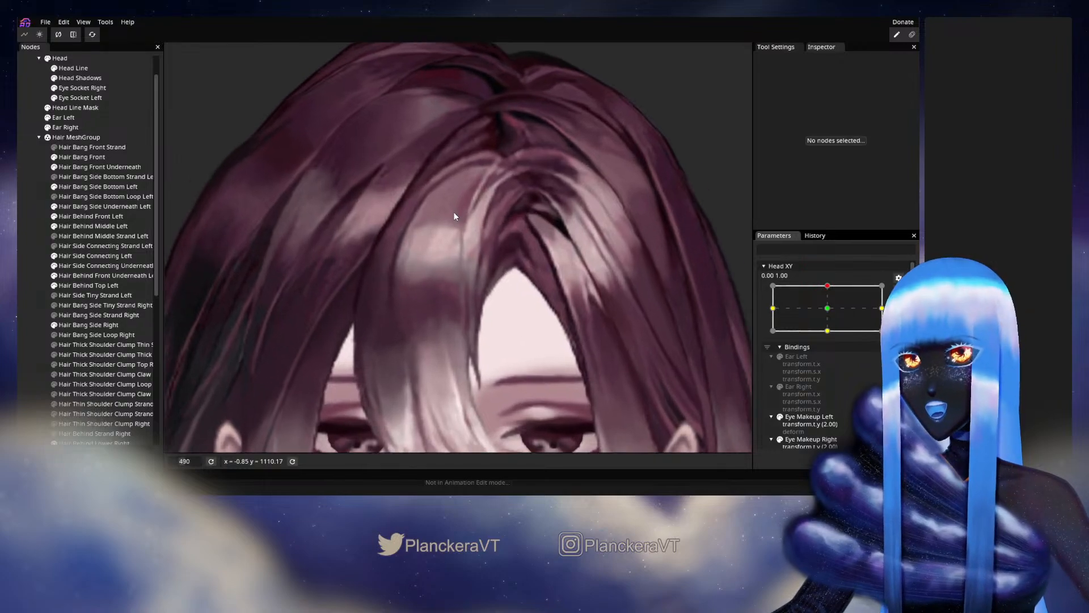
pyautogui.moveTo(454, 212); pyautogui.dragTo(429, 317)
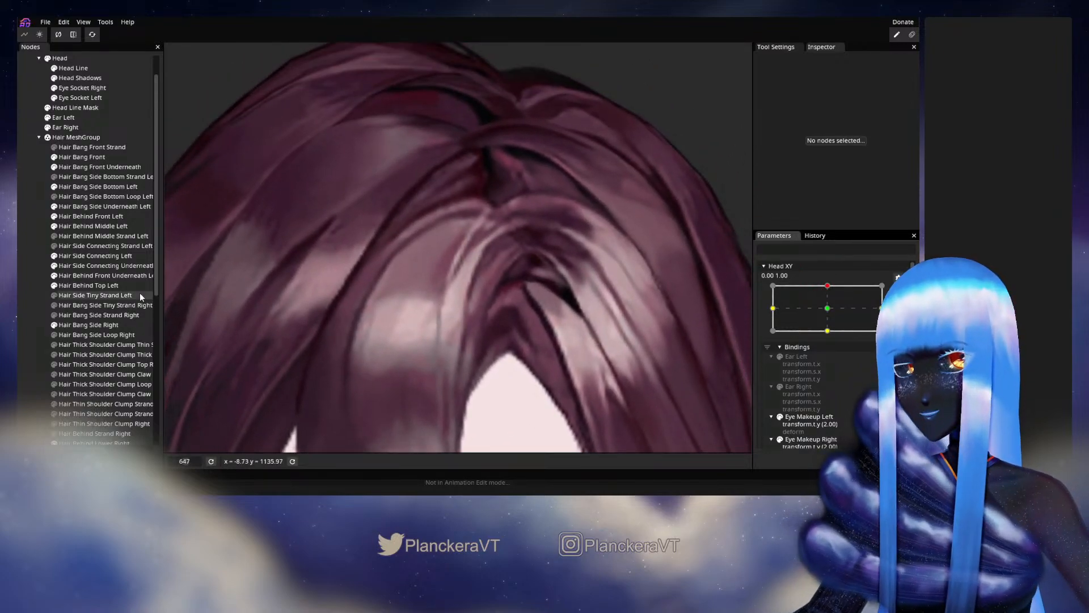
pyautogui.click(80, 157)
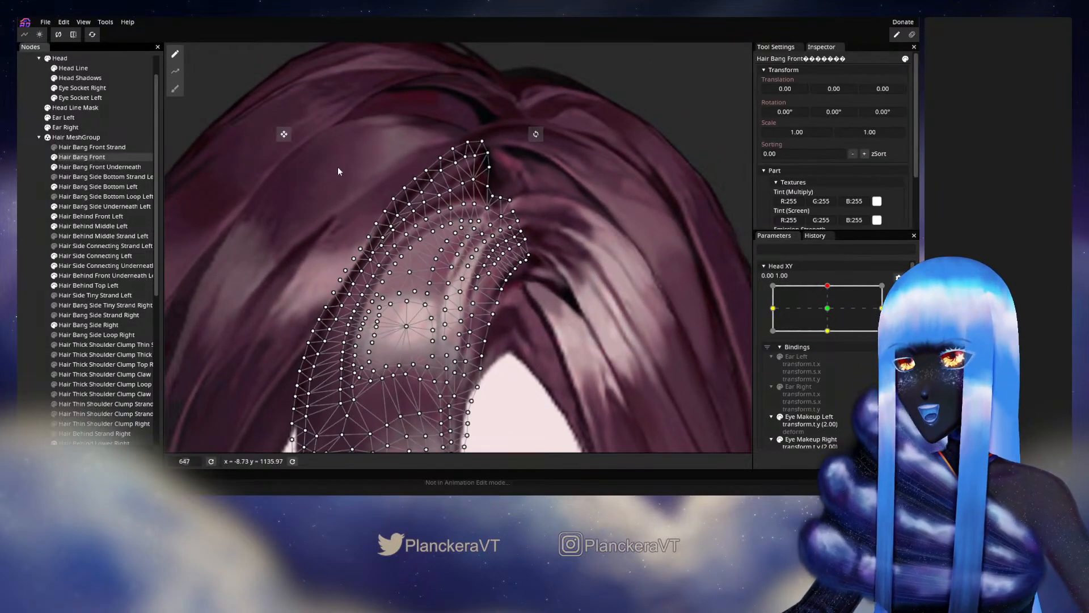
pyautogui.click(176, 90)
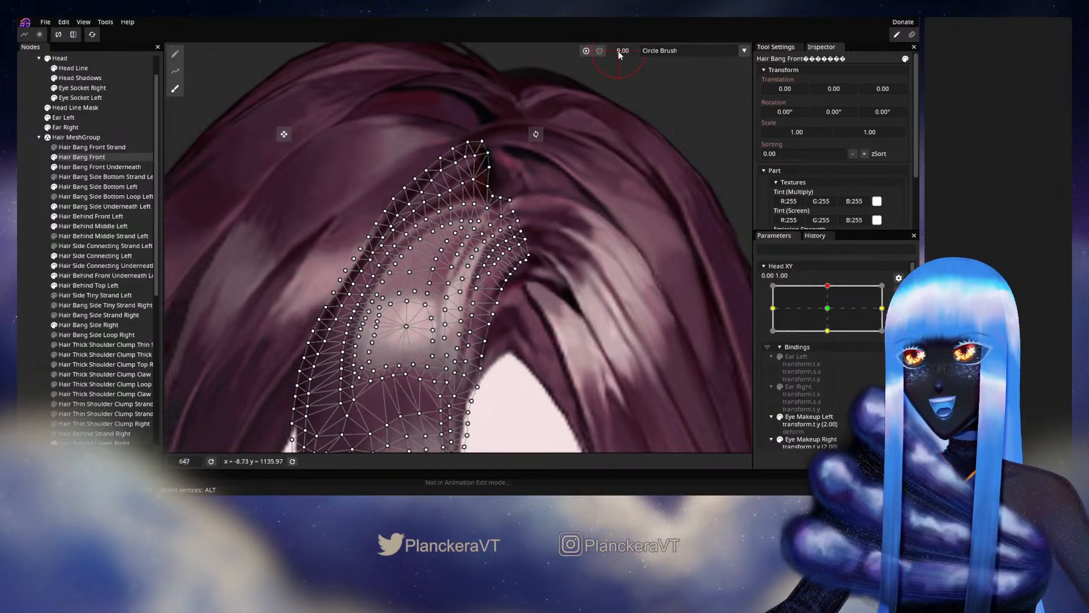
pyautogui.moveTo(619, 52); pyautogui.dragTo(626, 51)
pyautogui.scroll(1, 562, 192)
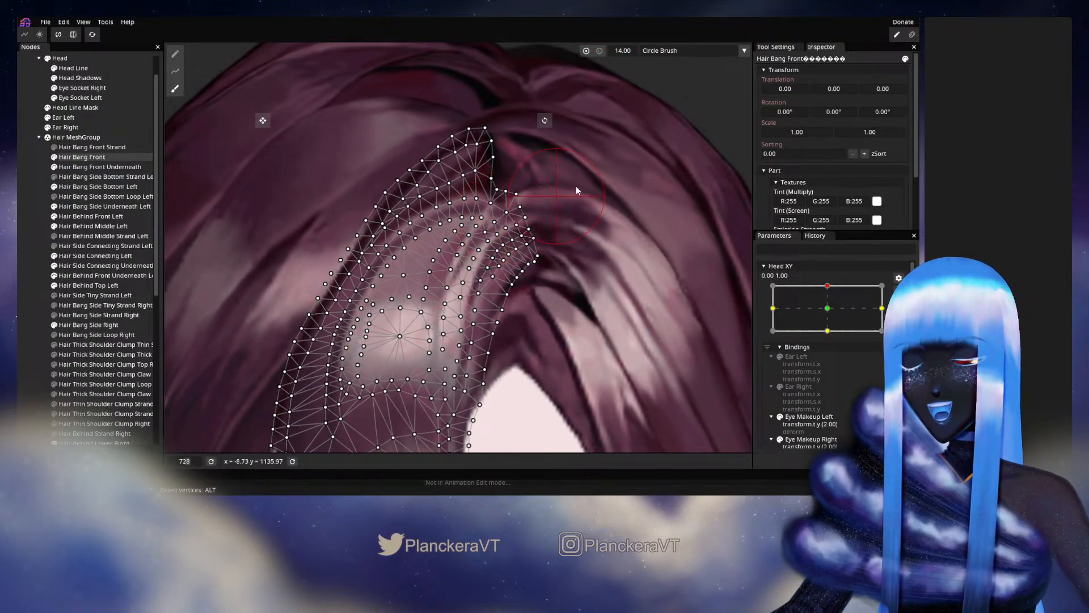
pyautogui.moveTo(628, 53); pyautogui.dragTo(626, 52)
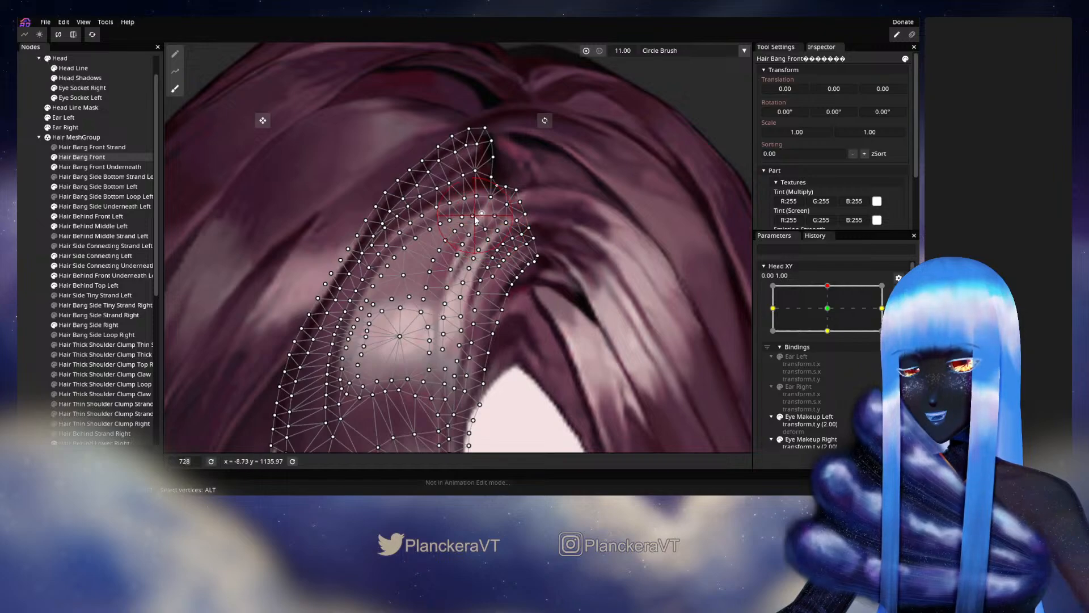
pyautogui.click(33, 238)
# - Stop editing the keypoint and check the brushed front bang while moving Head XY slightly sideways from 0.00, 1.00
pyautogui.scroll(-2, 570, 222)
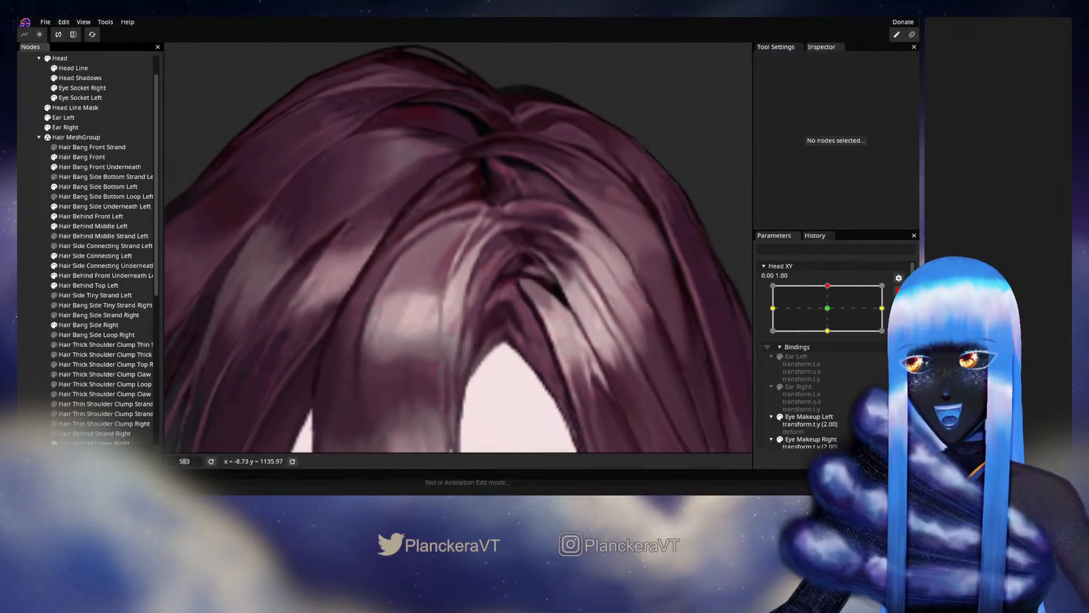
pyautogui.click(898, 290)
pyautogui.moveTo(831, 313)
pyautogui.mouseDown()
pyautogui.moveTo(831, 334)
pyautogui.moveTo(839, 313)
pyautogui.mouseUp()
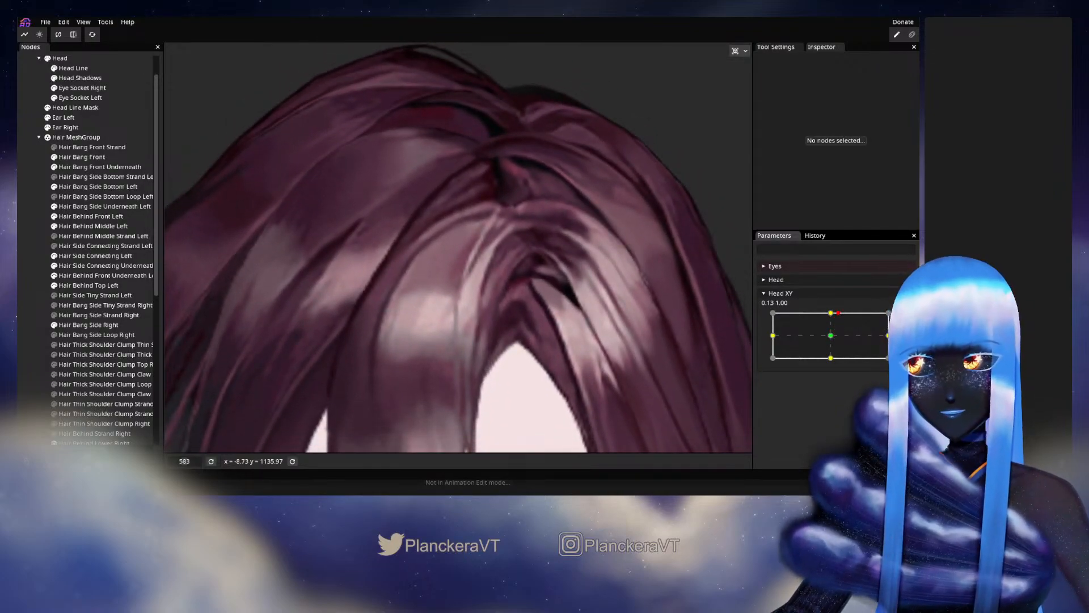
# - At the Head XY 0.00, 1.00 keypoint, reposition the Hair Bang Front vertices along the upper rim of the light area
pyautogui.click(905, 317)
pyautogui.scroll(2, 379, 264)
pyautogui.scroll(1, 379, 264)
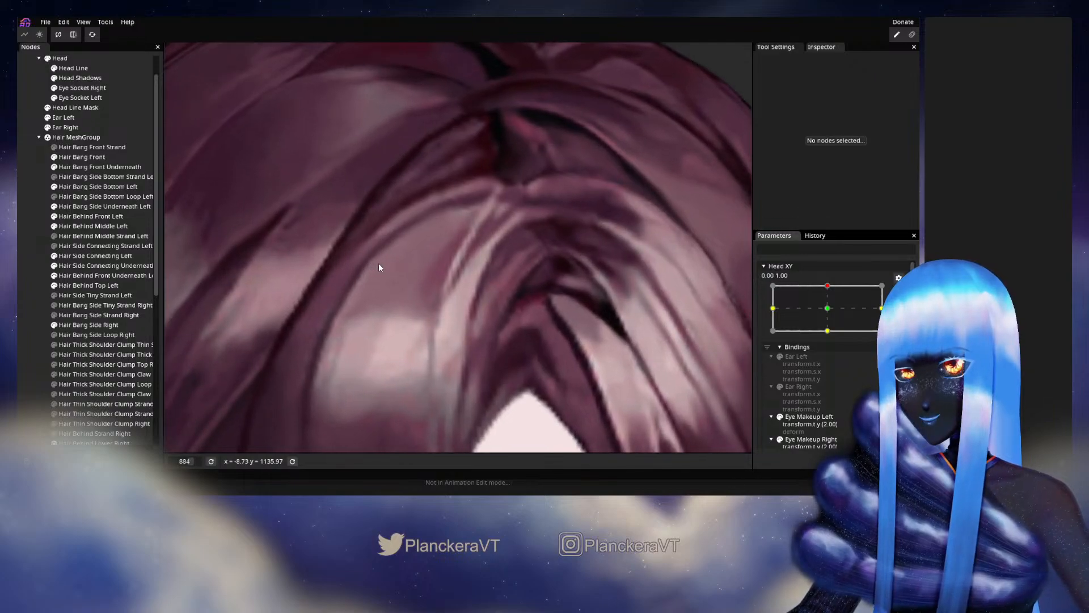
pyautogui.click(82, 157)
pyautogui.scroll(1, 419, 223)
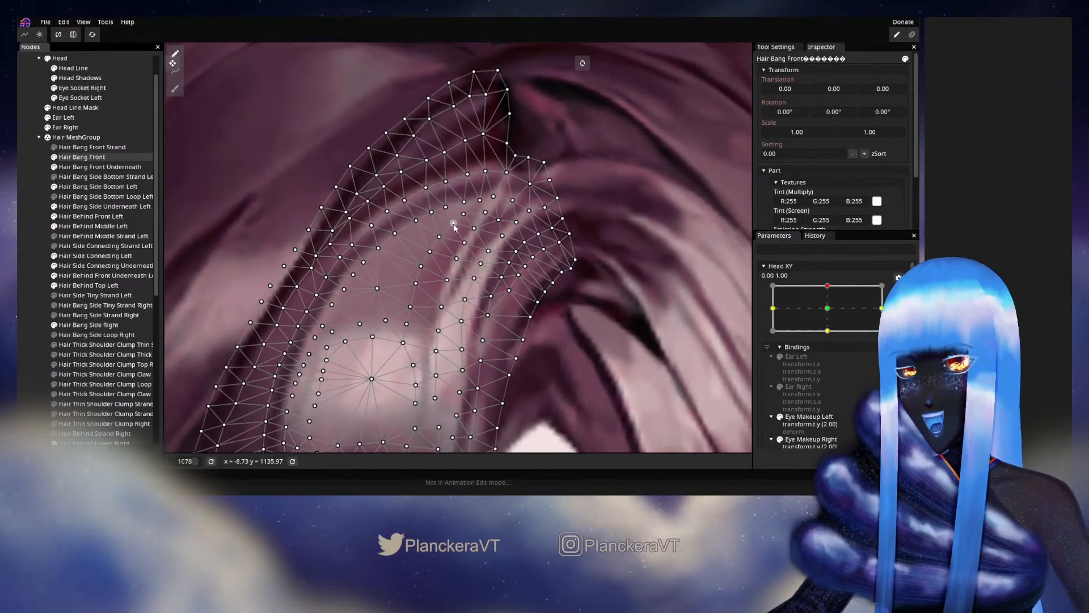
pyautogui.moveTo(454, 234); pyautogui.dragTo(431, 291)
pyautogui.click(445, 258)
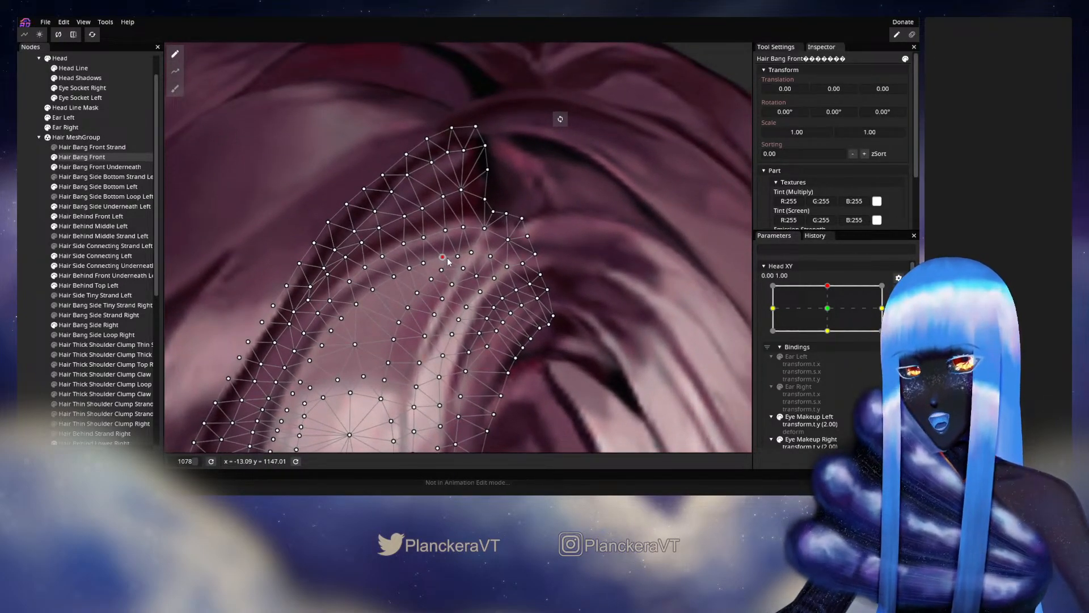
pyautogui.click(461, 253)
pyautogui.click(473, 253)
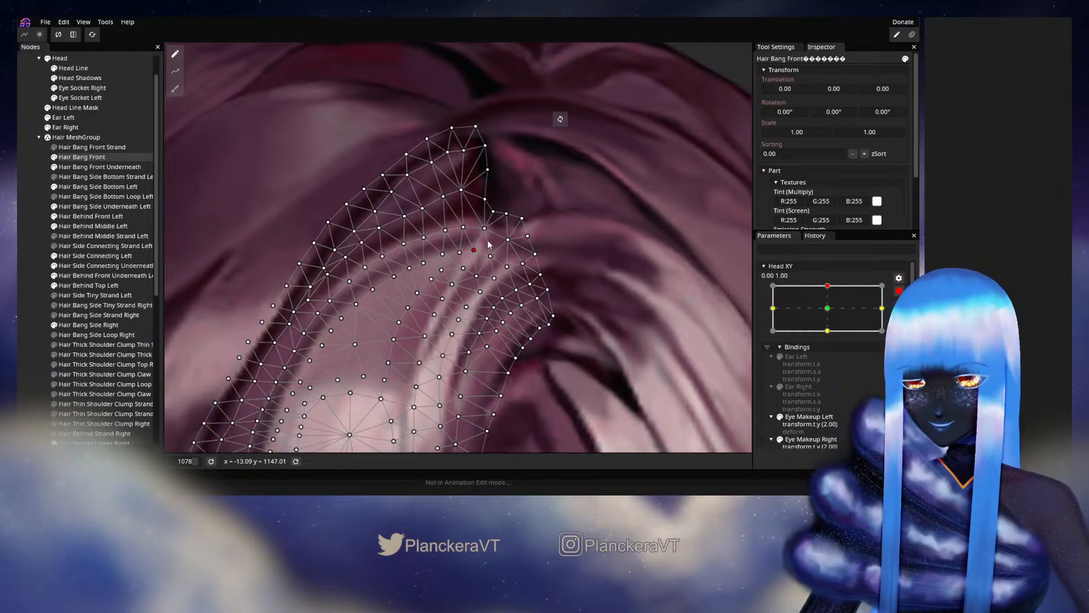
# - Adjust the Hair Bang Front vertices at the notch beside the parting and at the strand tip below it, and deselect the part
pyautogui.click(505, 215)
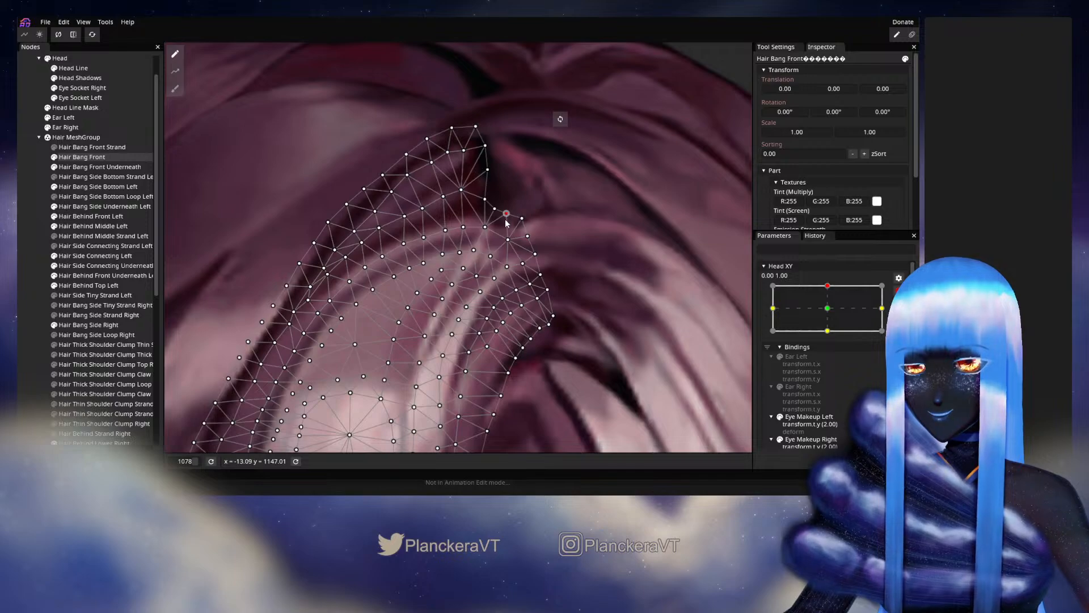
pyautogui.click(507, 239)
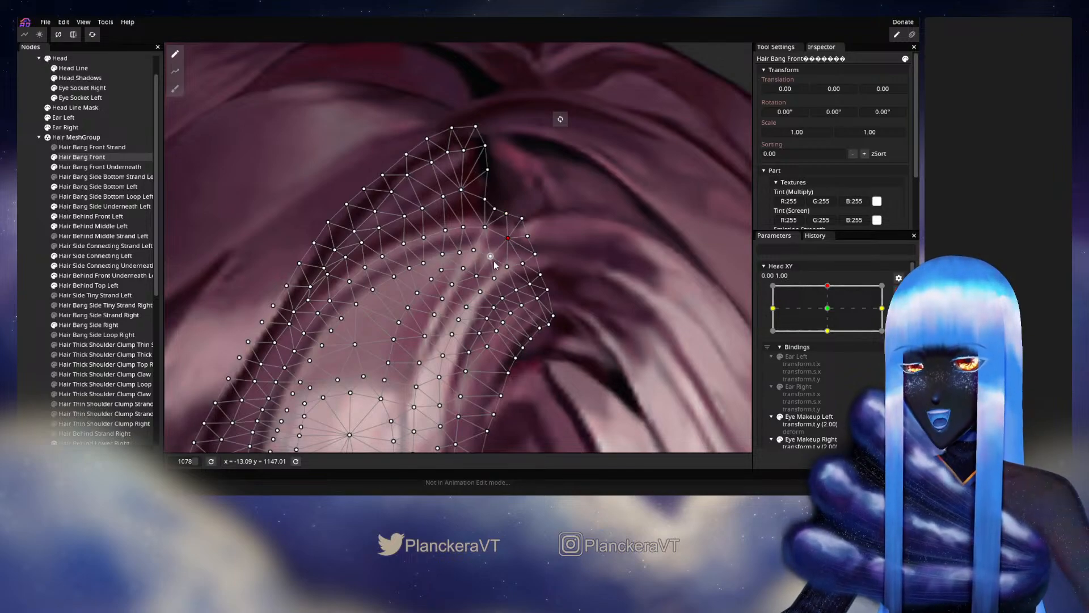
pyautogui.click(491, 255)
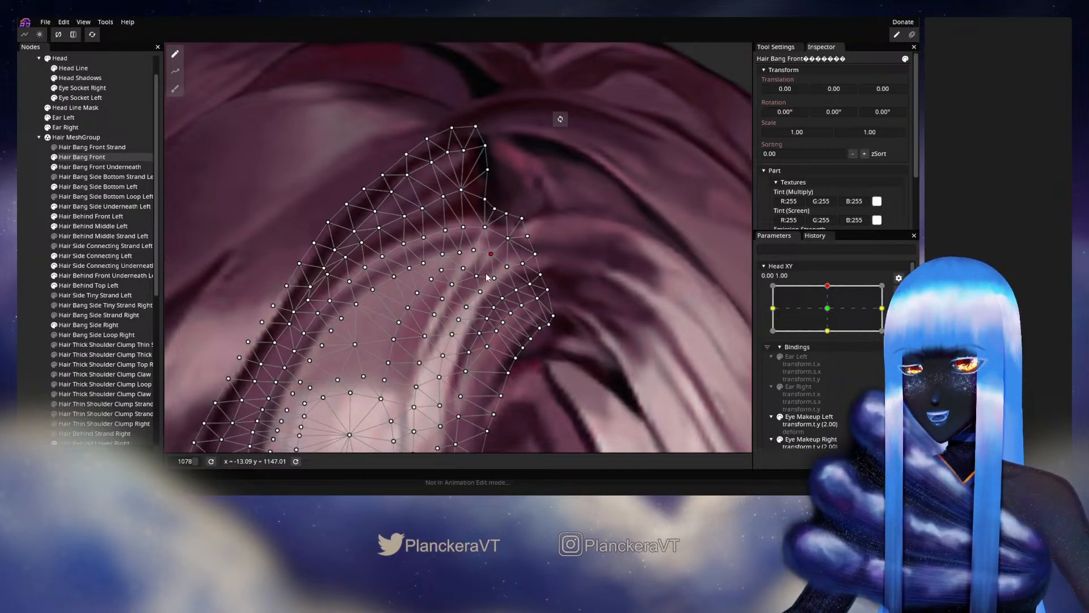
pyautogui.click(464, 269)
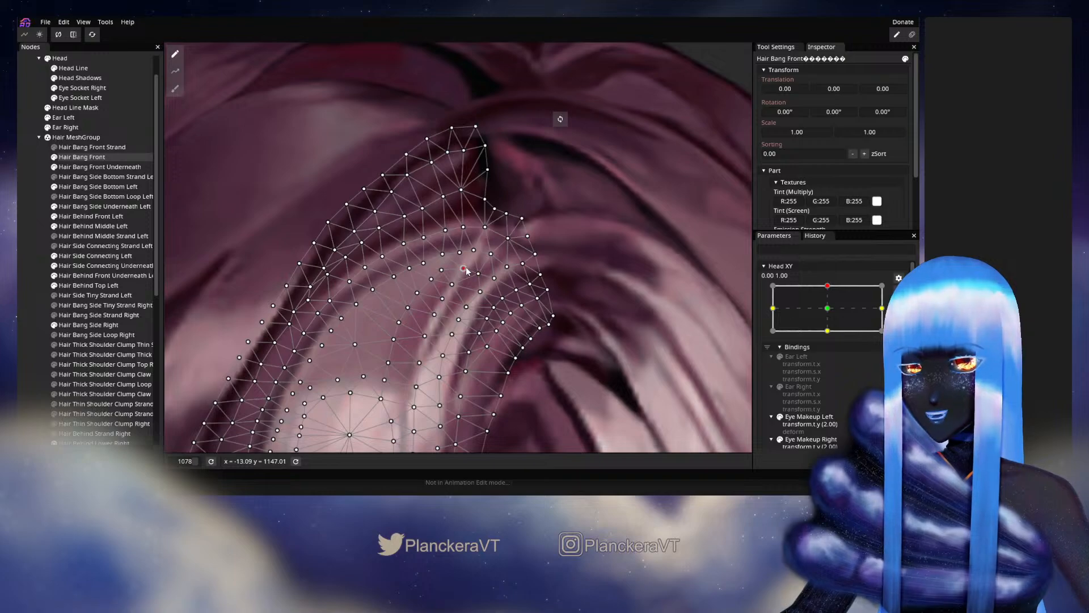
pyautogui.click(460, 250)
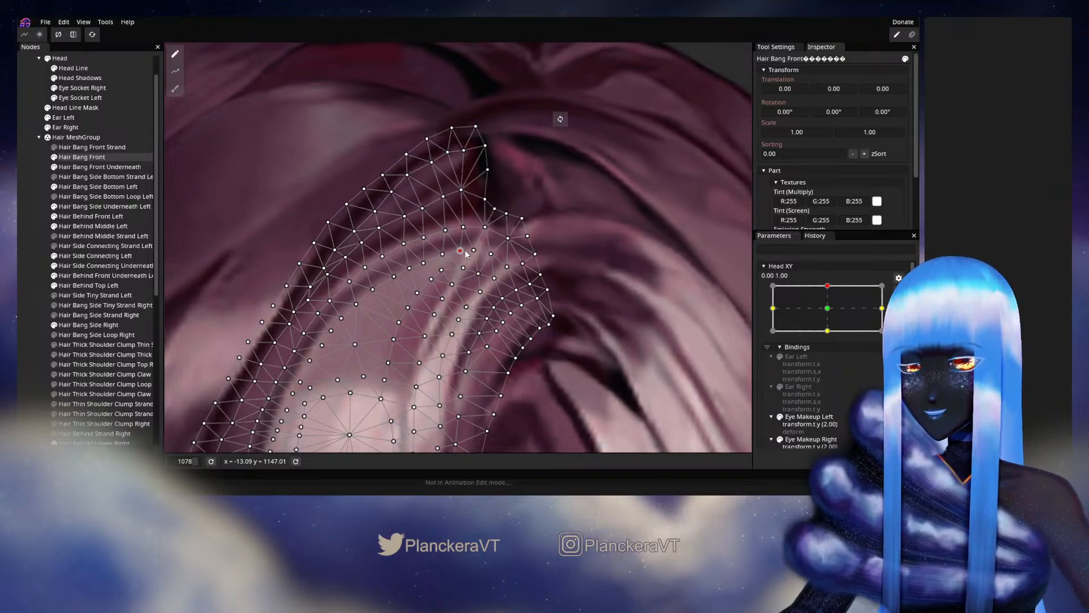
pyautogui.click(31, 227)
# - Stop editing the keypoint and check the front bang near the parting while moving Head XY around 0.00, 1.00
pyautogui.scroll(-6, 452, 327)
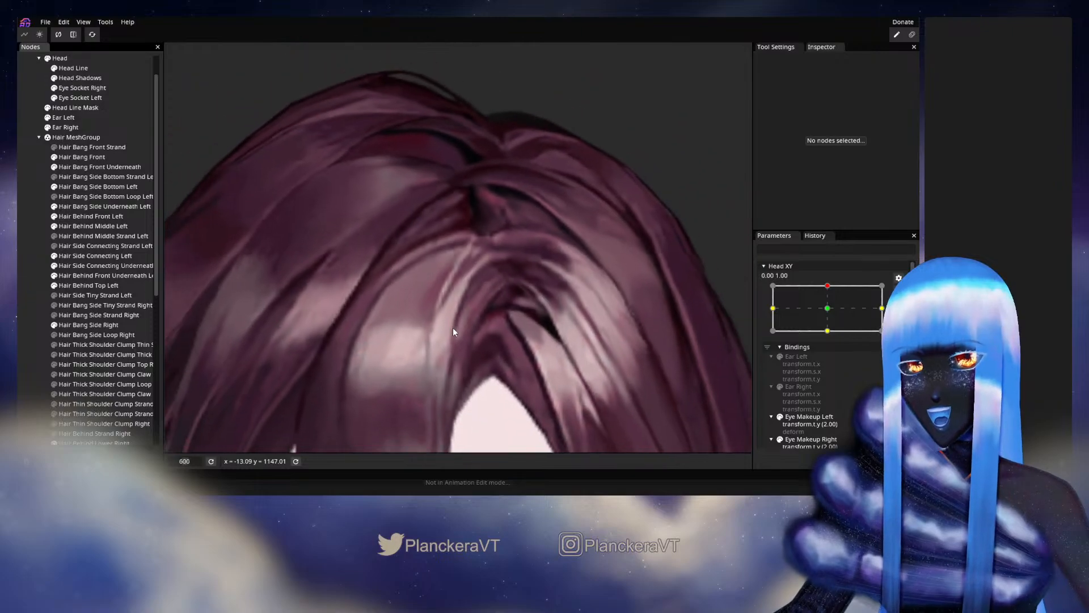
pyautogui.scroll(-1, 452, 329)
pyautogui.click(900, 291)
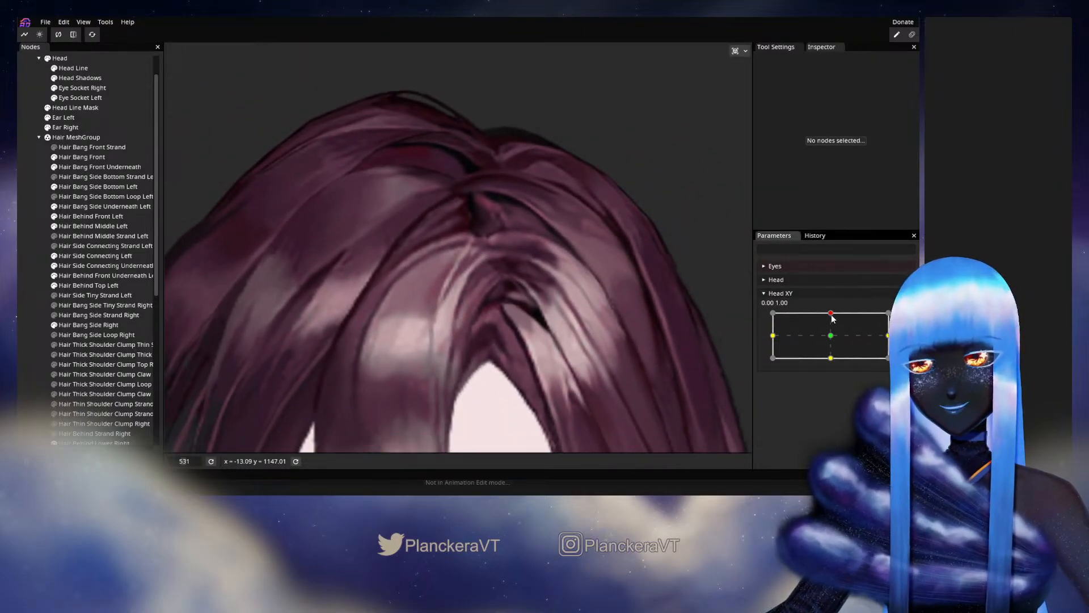
pyautogui.moveTo(833, 319)
pyautogui.mouseDown()
pyautogui.moveTo(831, 339)
pyautogui.moveTo(835, 314)
pyautogui.mouseUp()
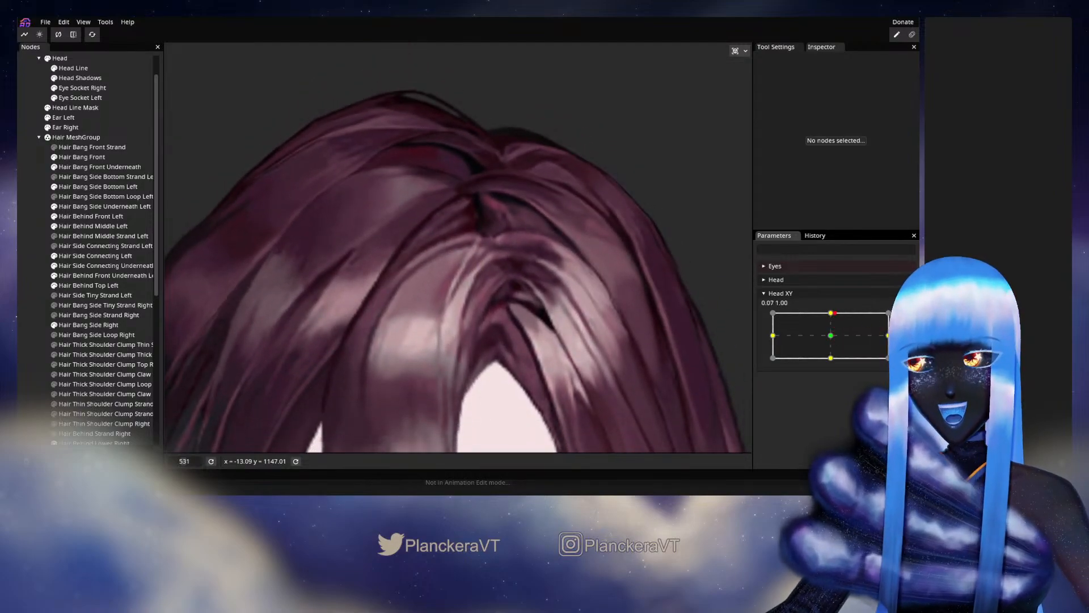
# - At the Head XY 0.00, 1.00 keypoint, nudge the Hair Bang Front vertices along the thin light strand's upper edge, and deselect the part
pyautogui.click(905, 321)
pyautogui.scroll(4, 578, 286)
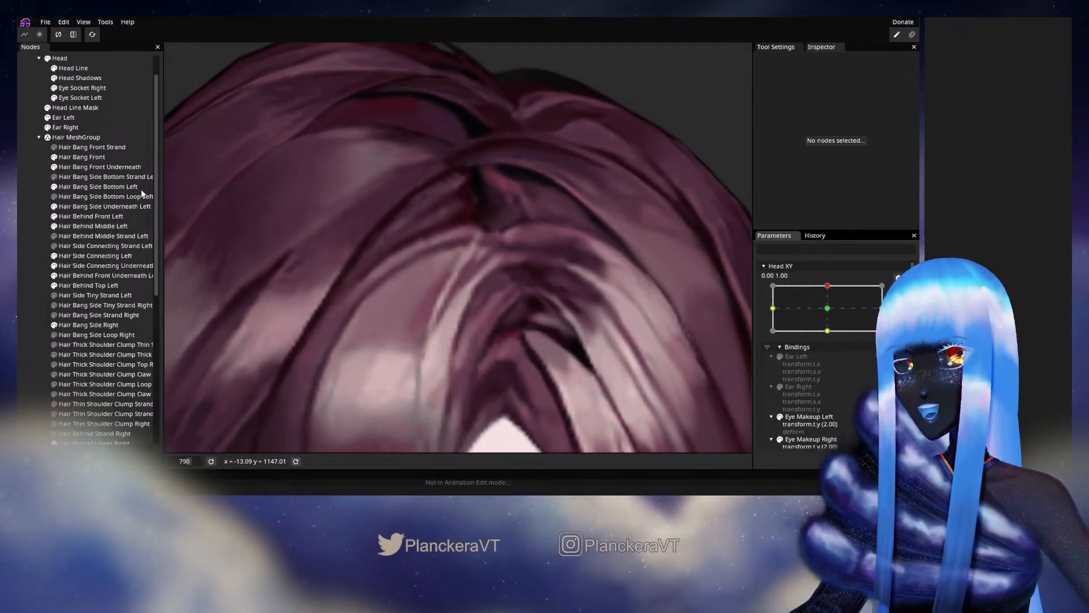
pyautogui.click(86, 156)
pyautogui.scroll(2, 505, 230)
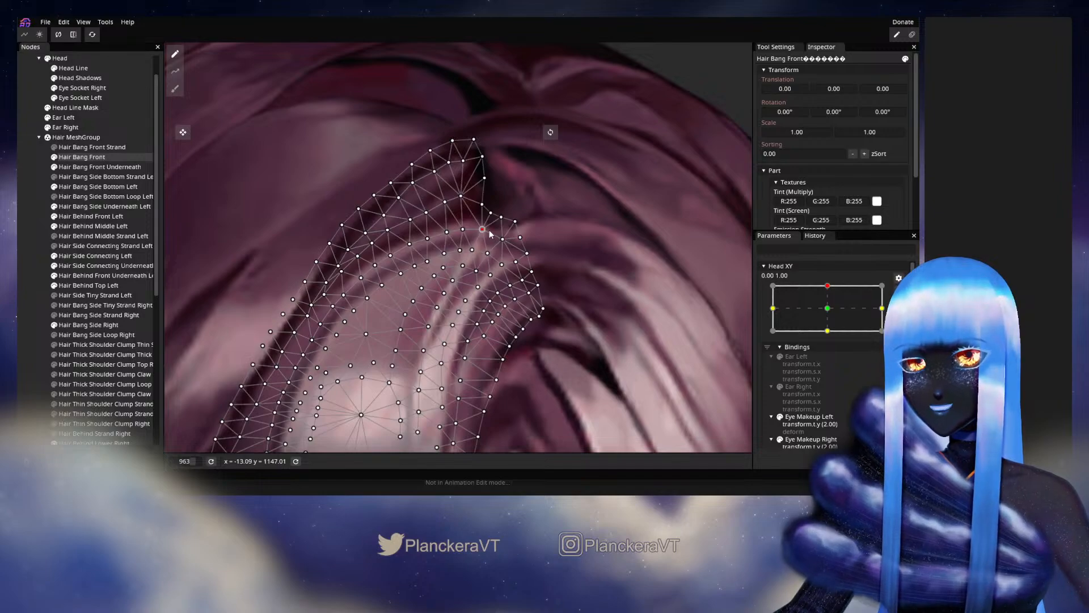
pyautogui.click(461, 266)
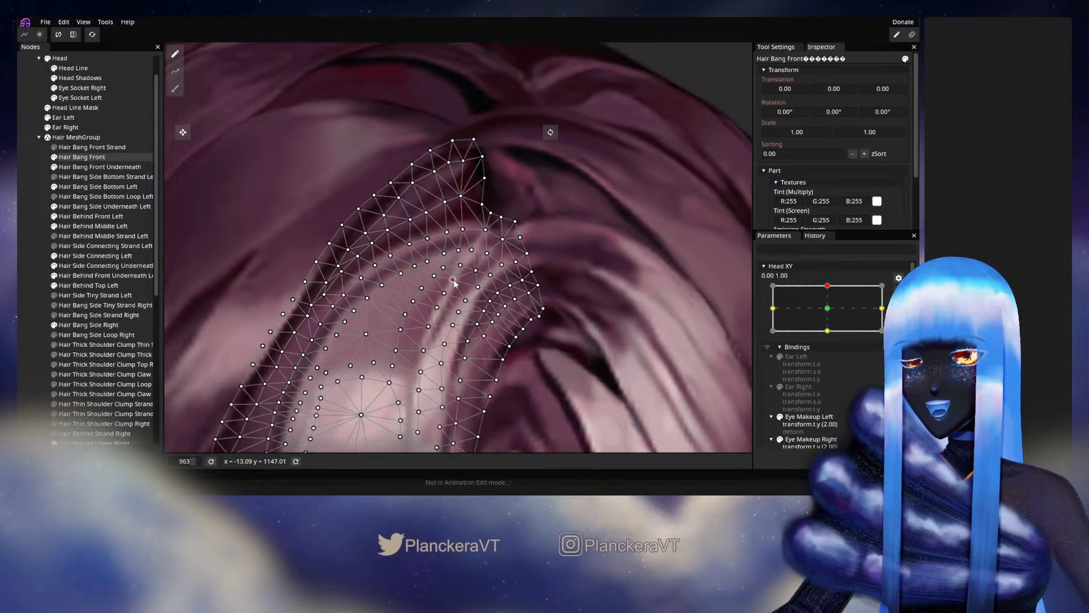
pyautogui.click(453, 279)
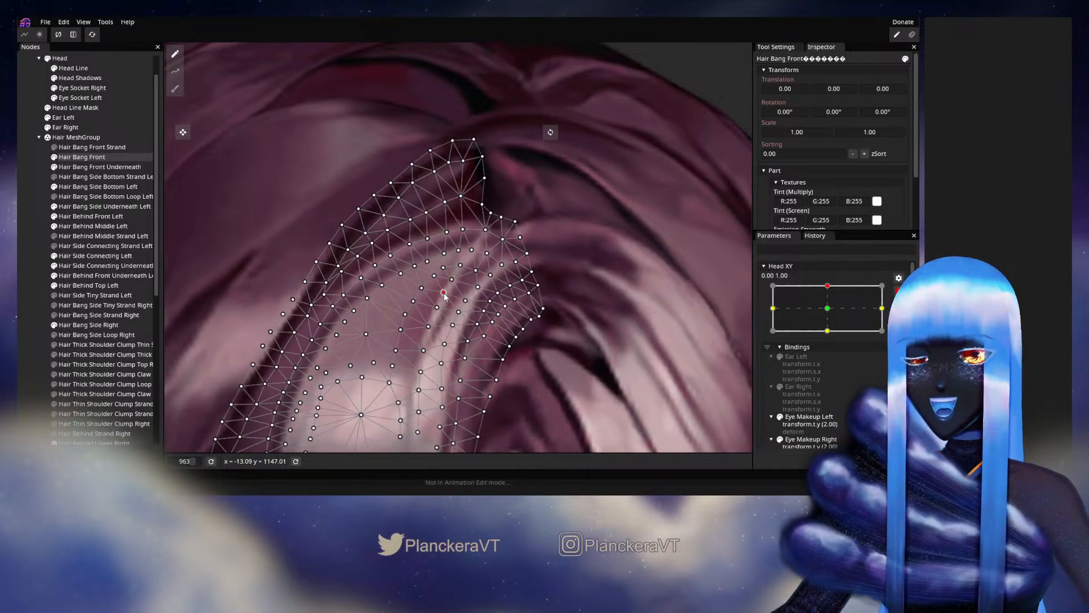
pyautogui.click(19, 251)
# - Stop editing the keypoint and check the thin light strand's movement while varying Head XY around 0.00, 1.00
pyautogui.scroll(-6, 540, 287)
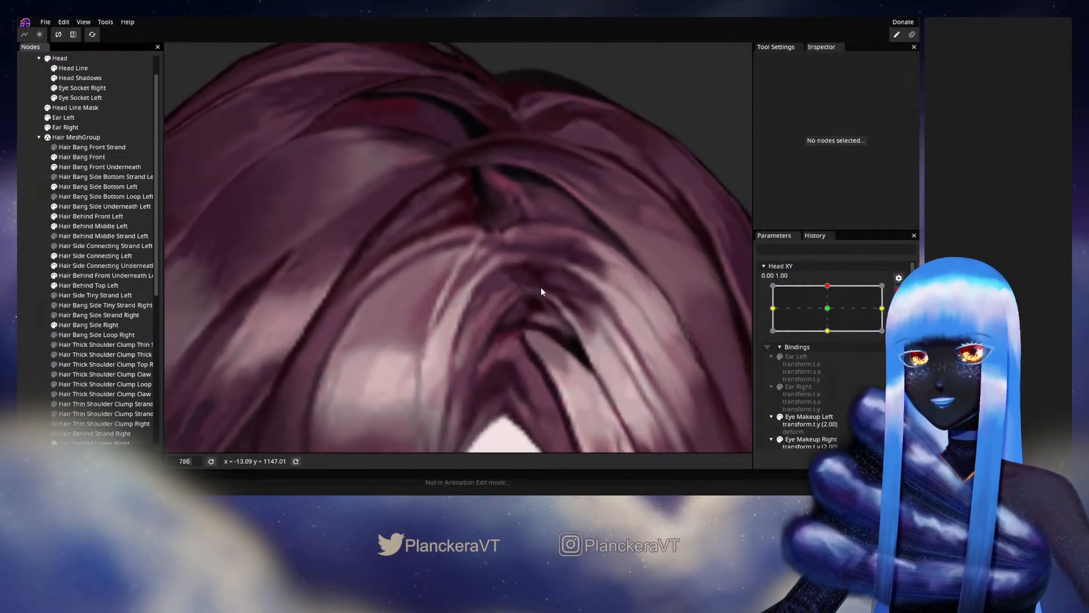
pyautogui.click(899, 291)
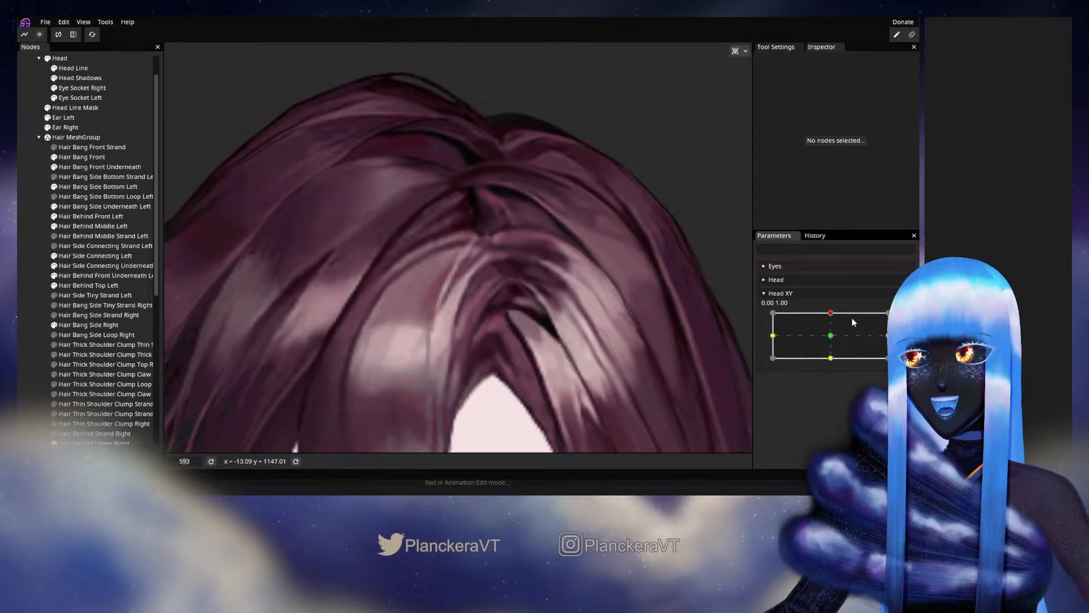
pyautogui.moveTo(831, 313)
pyautogui.mouseDown()
pyautogui.moveTo(835, 338)
pyautogui.moveTo(831, 313)
pyautogui.mouseUp()
# - At the Head XY 0.00, 1.00 keypoint, nudge the Hair Bang Front vertices just below the notch at the parting, and deselect the part
pyautogui.click(899, 318)
pyautogui.scroll(2, 445, 303)
pyautogui.scroll(3, 443, 300)
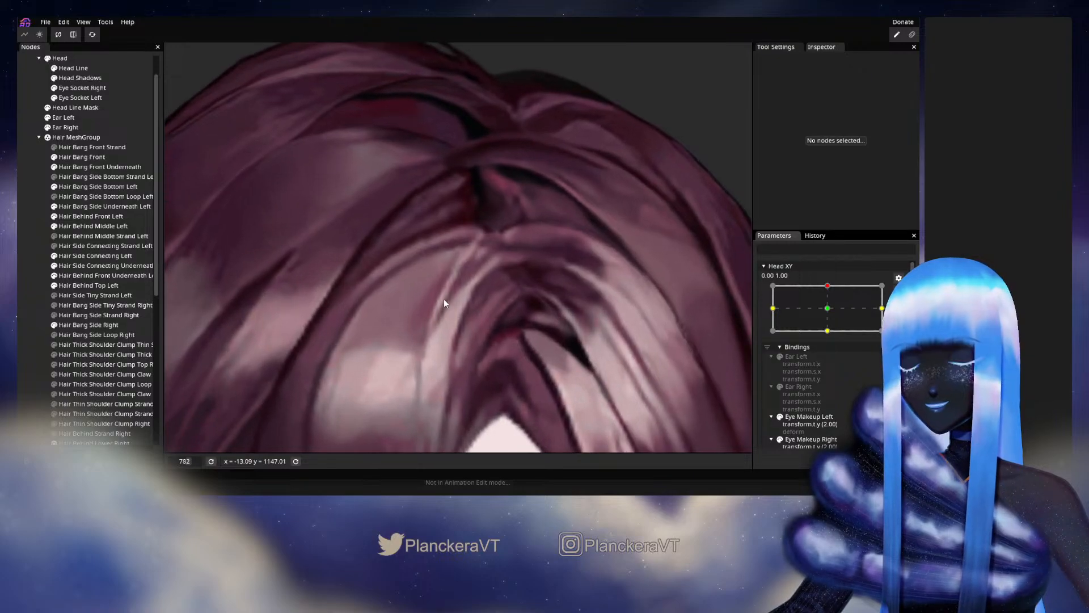
pyautogui.click(85, 157)
pyautogui.scroll(2, 464, 241)
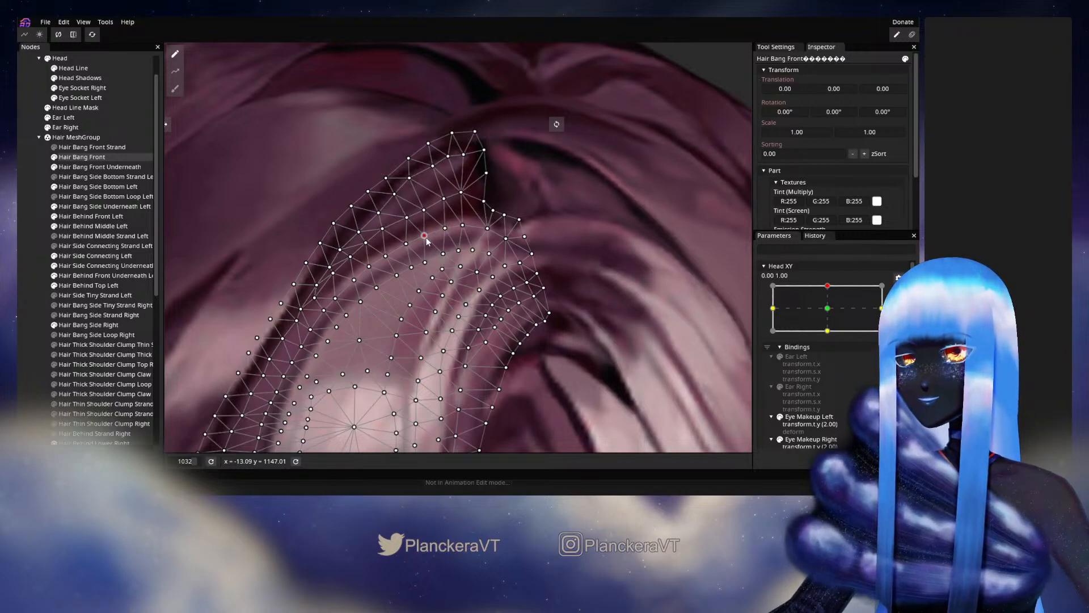
pyautogui.click(489, 229)
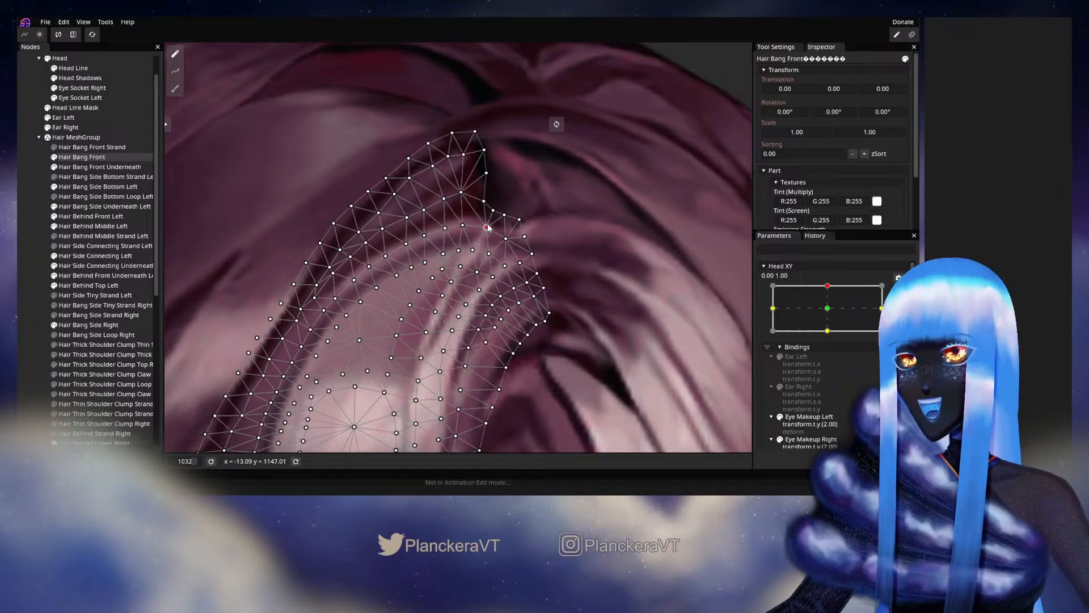
pyautogui.click(38, 230)
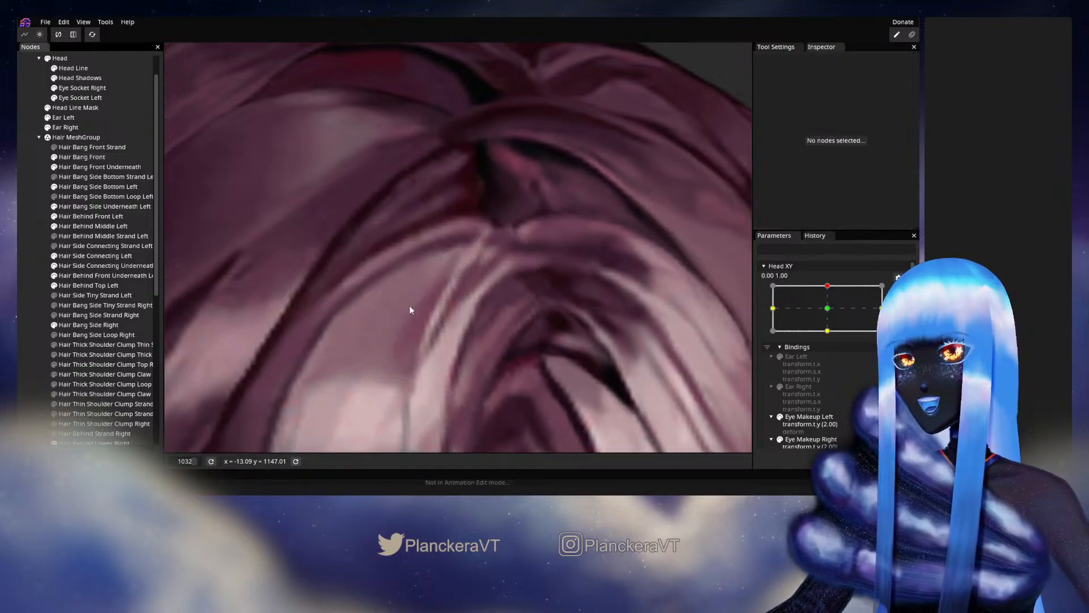
# - Stop editing the keypoint and check the bang below the parting notch while moving Head XY slightly around 0.00, 1.00
pyautogui.scroll(-5, 485, 300)
pyautogui.scroll(-3, 486, 302)
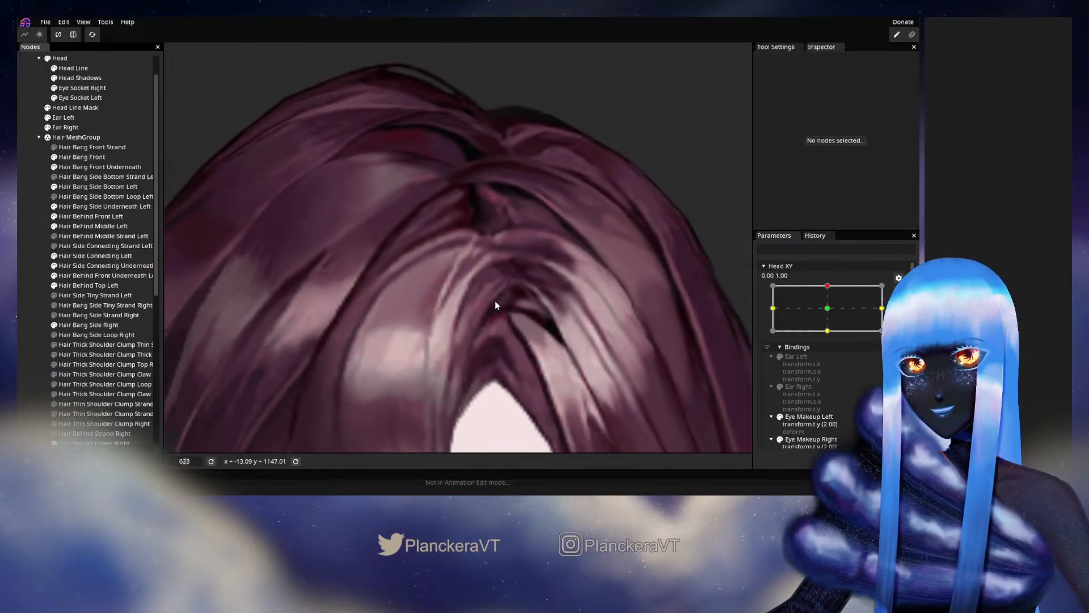
pyautogui.click(899, 290)
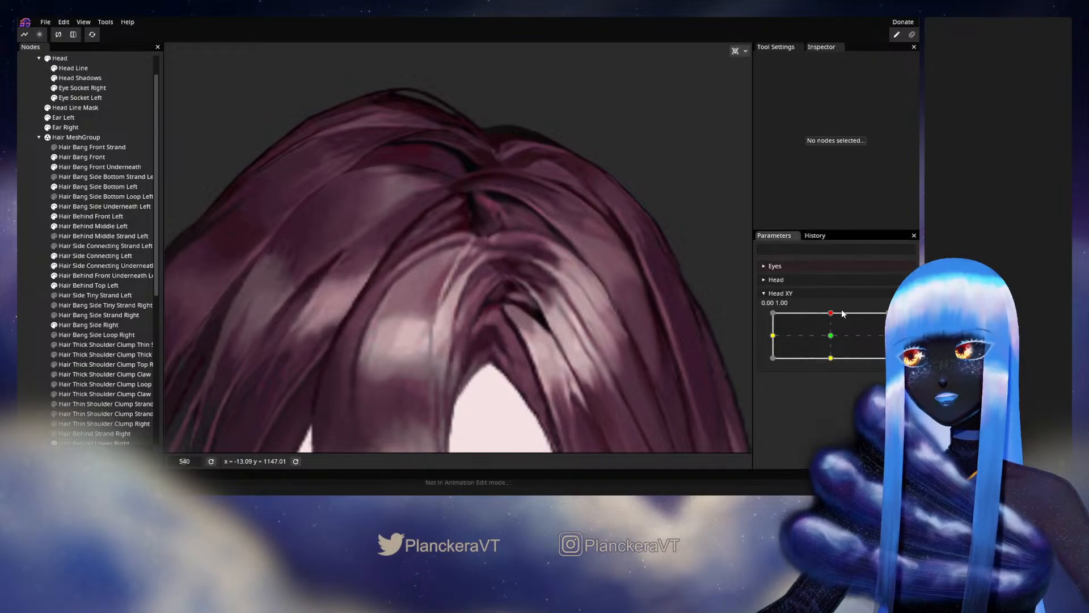
pyautogui.moveTo(833, 316)
pyautogui.mouseDown()
pyautogui.moveTo(833, 336)
pyautogui.moveTo(834, 312)
pyautogui.mouseUp()
# - At the Head XY 0.00, 1.00 keypoint, shift the Hair Bang Front vertices at the inner corner beside the parting, and deselect the part
pyautogui.click(906, 318)
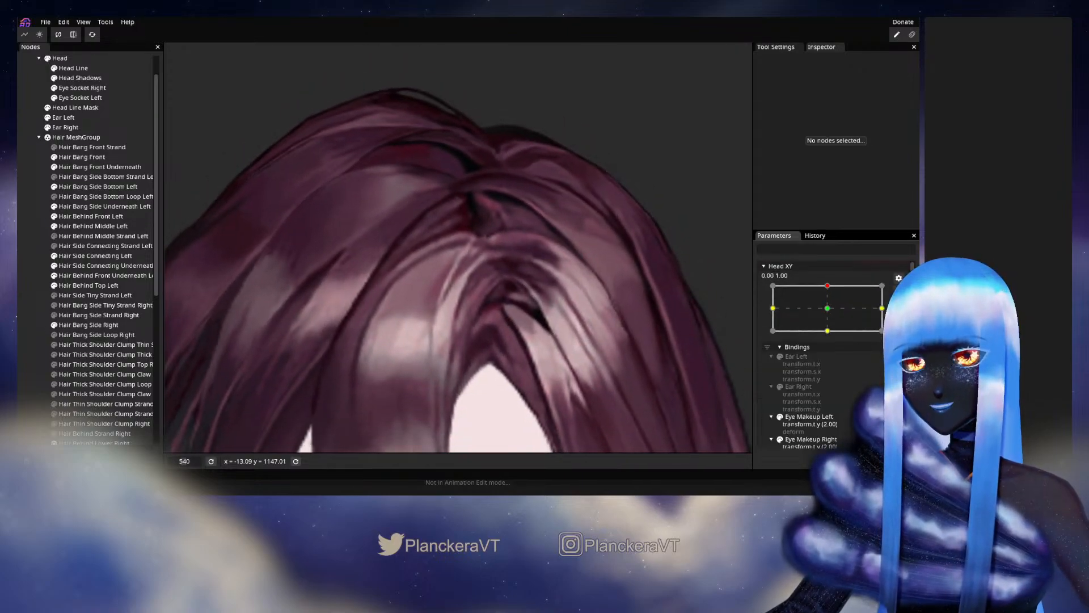
pyautogui.scroll(4, 426, 294)
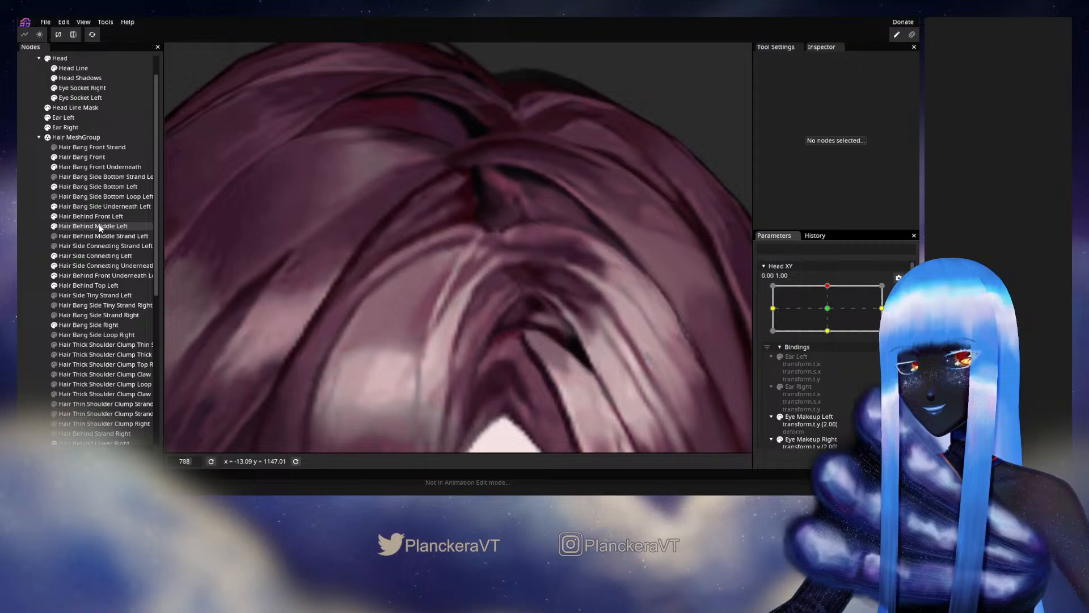
pyautogui.click(84, 157)
pyautogui.scroll(3, 533, 272)
pyautogui.click(505, 240)
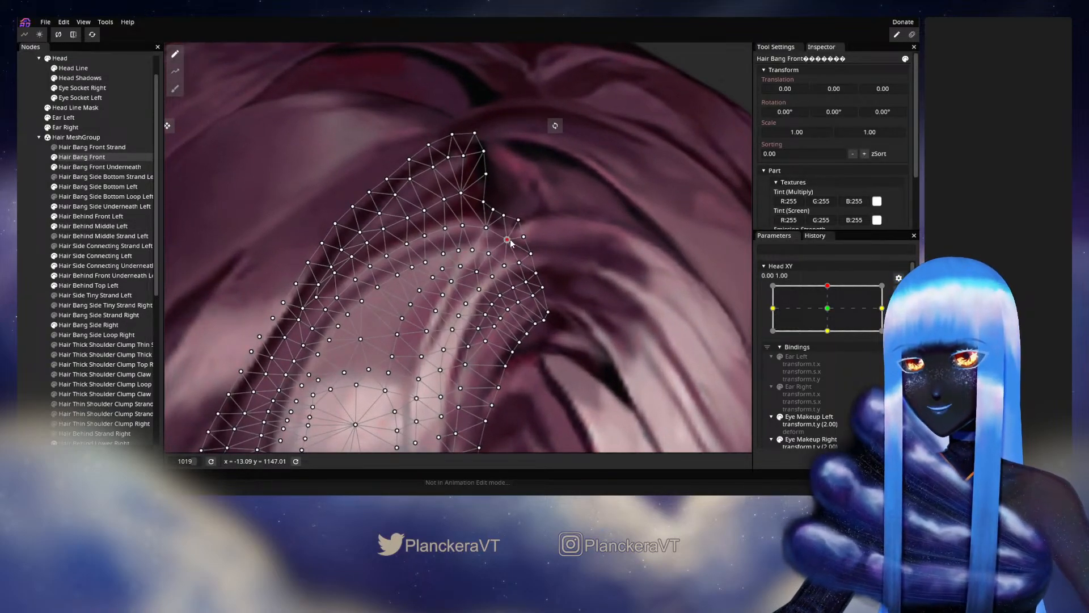
pyautogui.moveTo(521, 224)
pyautogui.mouseDown()
pyautogui.moveTo(527, 239)
pyautogui.moveTo(506, 217)
pyautogui.mouseUp()
pyautogui.click(506, 240)
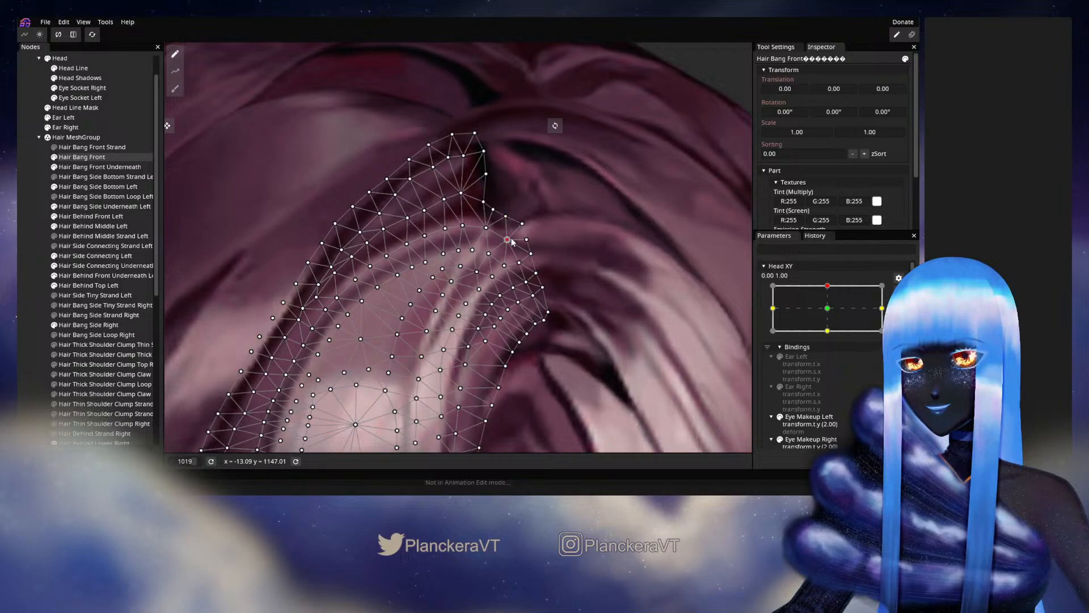
pyautogui.click(520, 263)
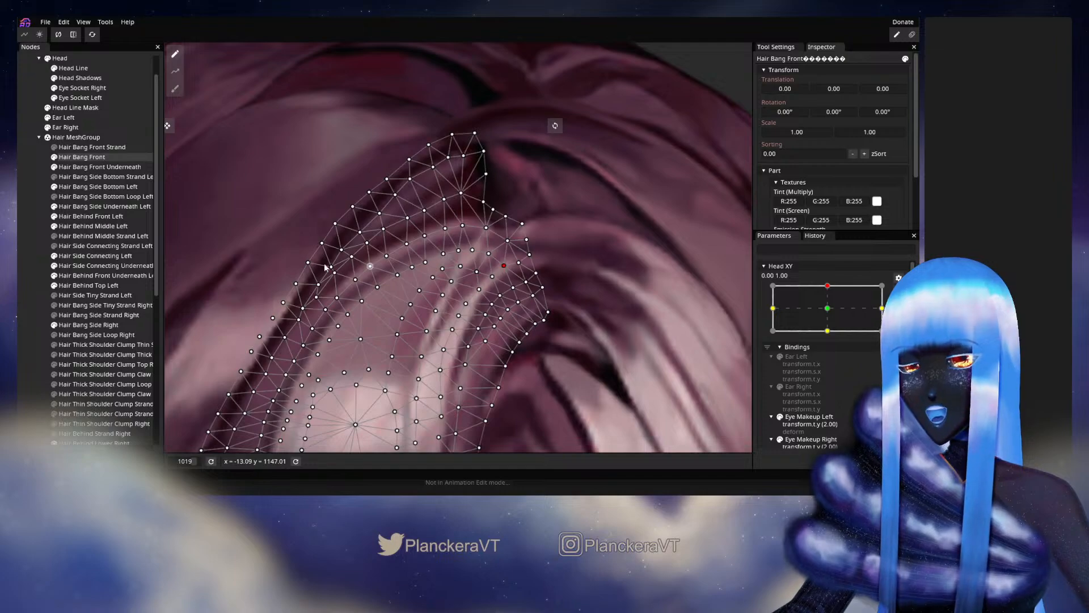
pyautogui.click(594, 343)
# - Stop editing the keypoint and check the bang's inner corner while moving Head XY slightly around 0.00, 1.00
pyautogui.scroll(-8, 595, 340)
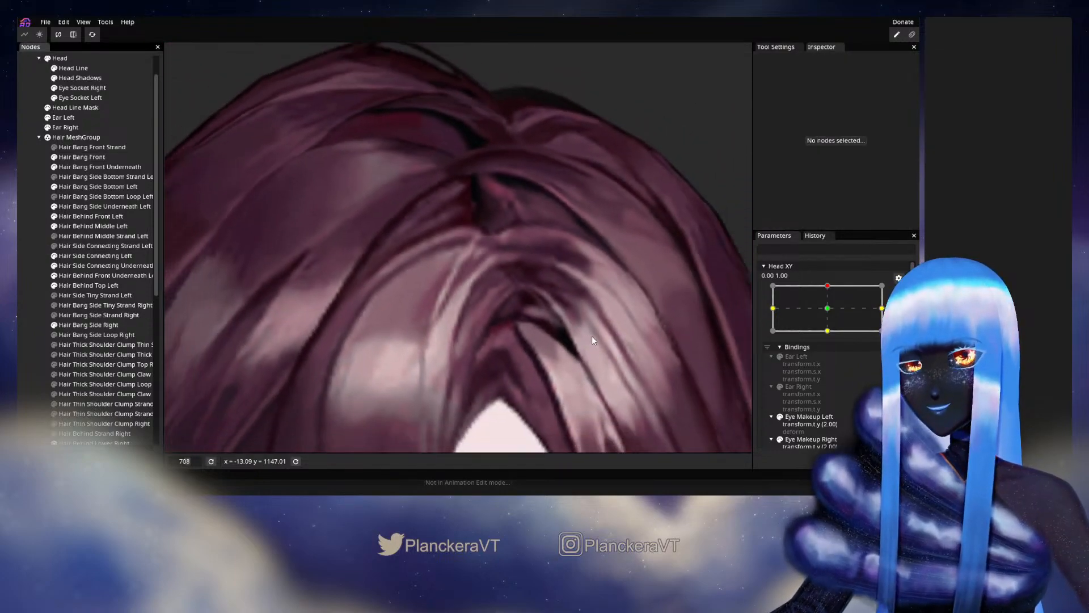
pyautogui.scroll(-1, 593, 340)
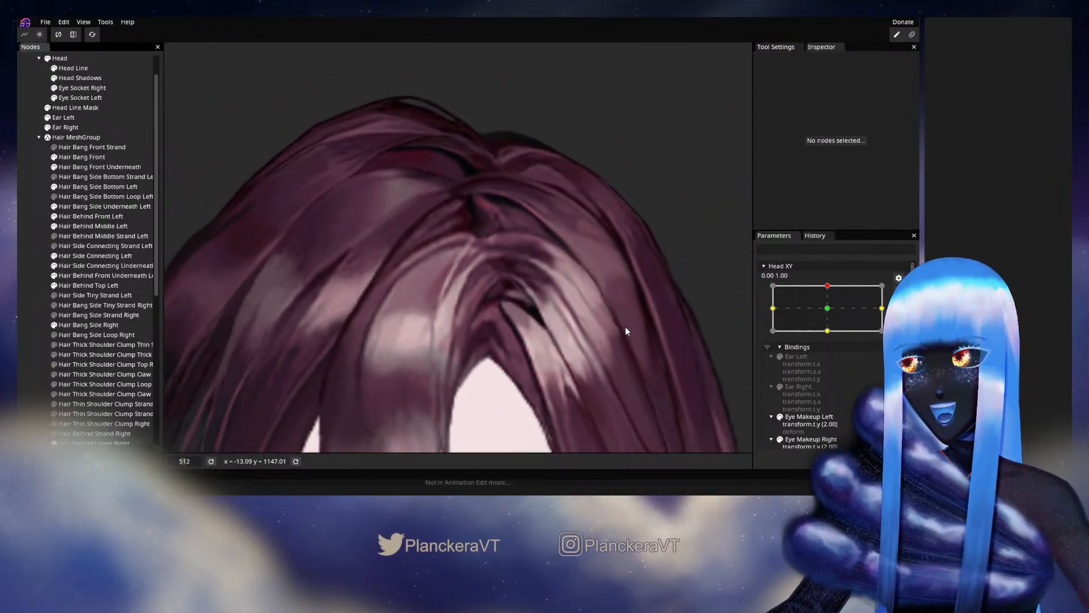
pyautogui.scroll(-1, 626, 326)
pyautogui.moveTo(831, 313)
pyautogui.mouseDown()
pyautogui.moveTo(832, 336)
pyautogui.moveTo(832, 311)
pyautogui.mouseUp()
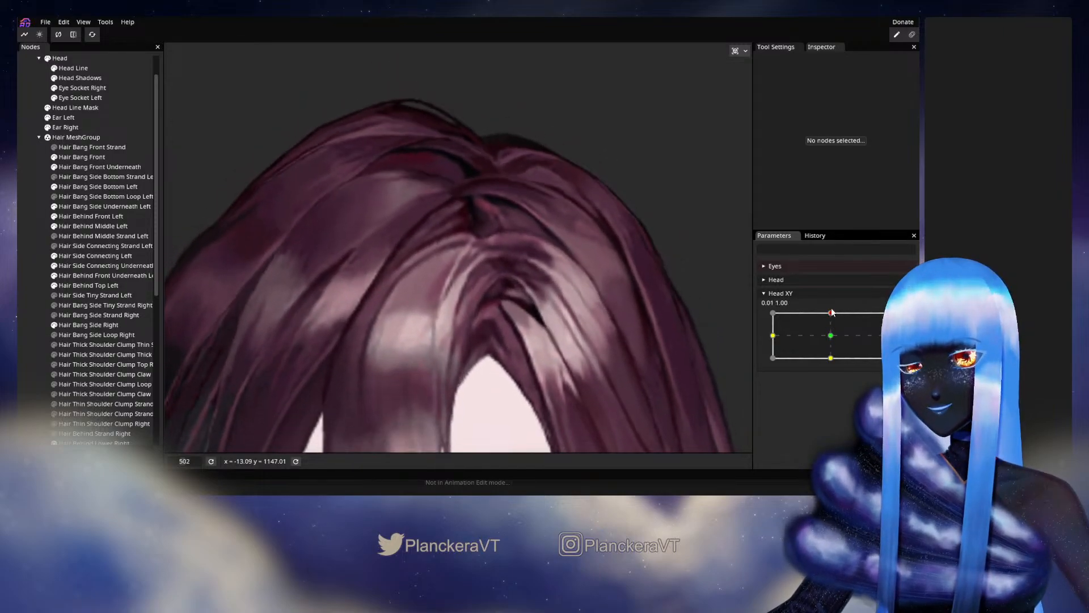
# - At the Head XY 0.00, 1.00 keypoint, nudge the Hair Bang Front vertices along the light area's upper outer edge, and deselect the part
pyautogui.click(904, 320)
pyautogui.scroll(5, 330, 286)
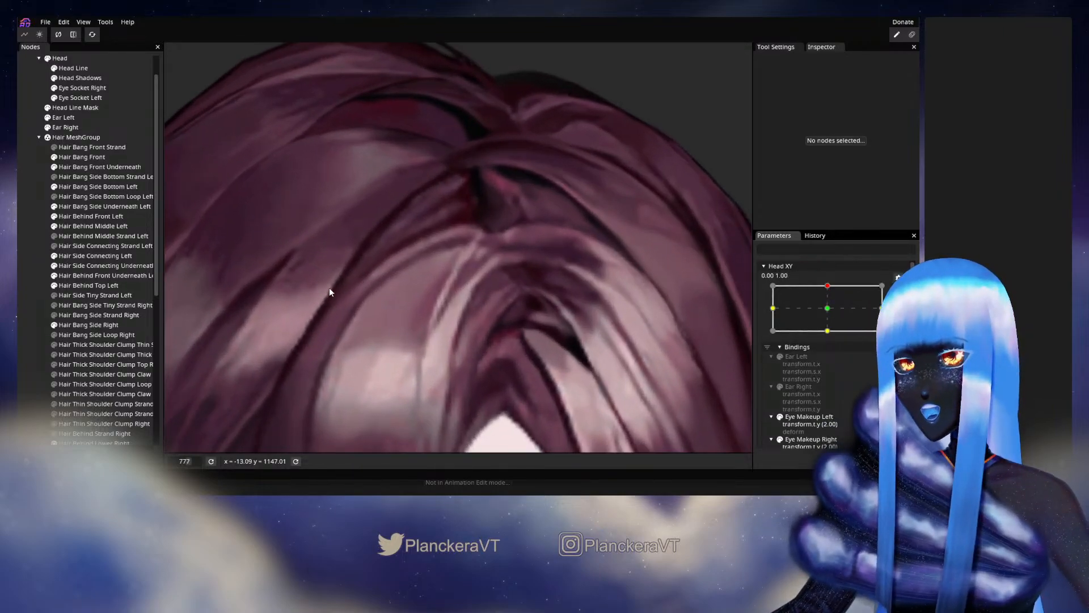
pyautogui.click(92, 159)
pyautogui.scroll(3, 457, 255)
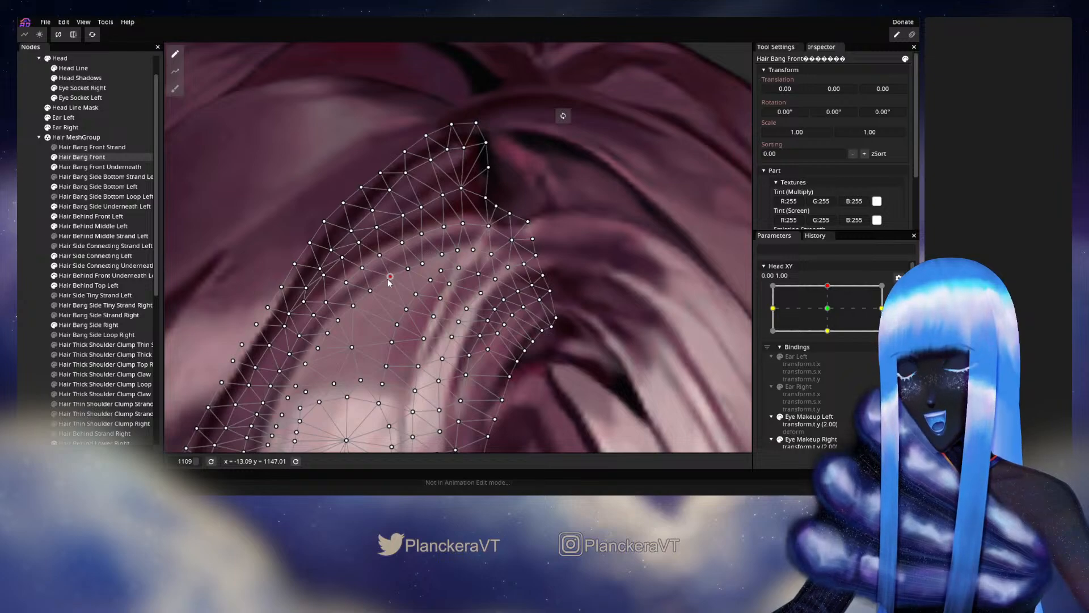
pyautogui.click(370, 291)
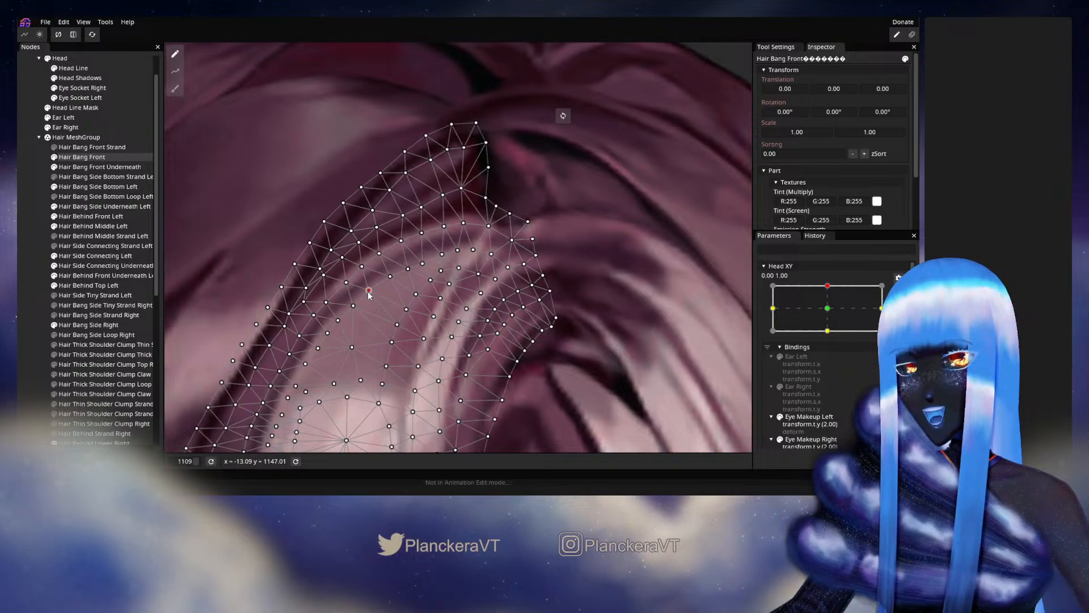
pyautogui.click(19, 265)
# - Stop editing the keypoint and check the whole front bang while moving Head XY from around 0.00, 1.00 to the centre
pyautogui.scroll(-3, 445, 334)
pyautogui.scroll(-5, 447, 337)
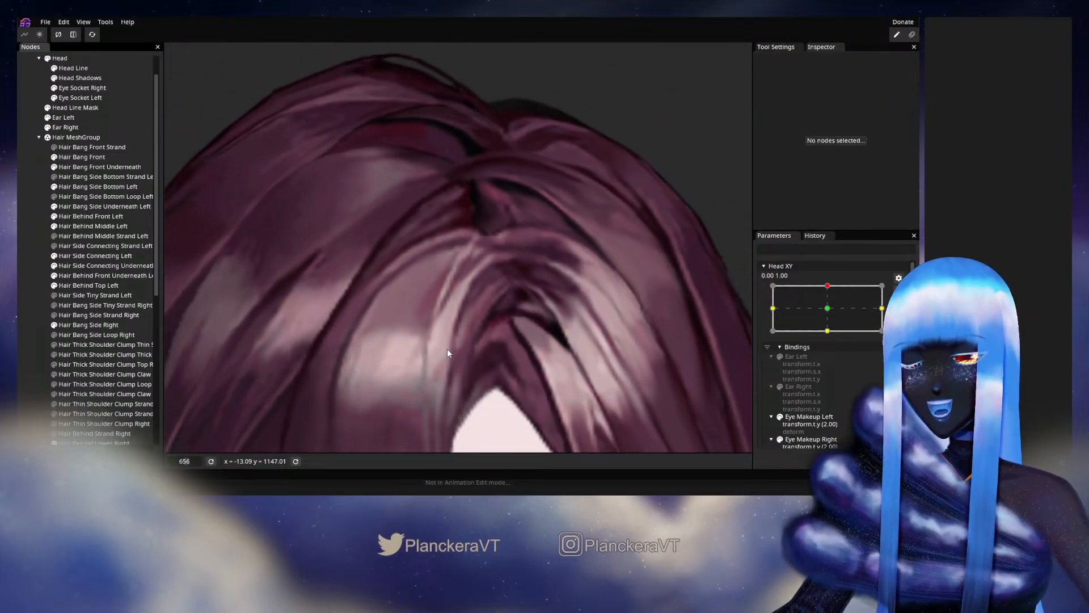
pyautogui.scroll(-1, 458, 338)
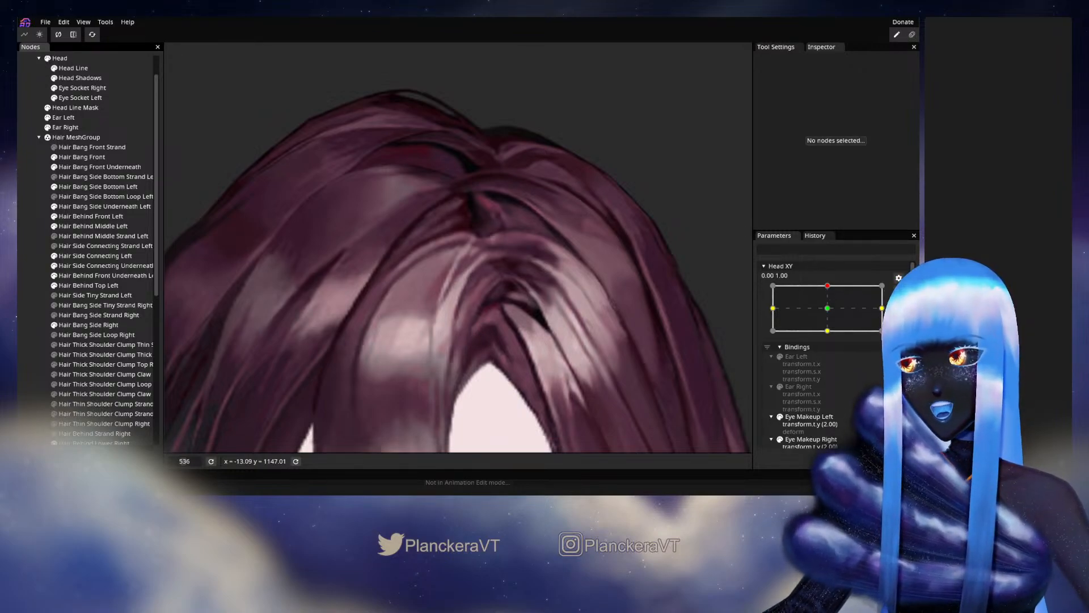
pyautogui.click(899, 293)
pyautogui.moveTo(830, 314)
pyautogui.mouseDown()
pyautogui.moveTo(834, 337)
pyautogui.moveTo(836, 315)
pyautogui.mouseUp()
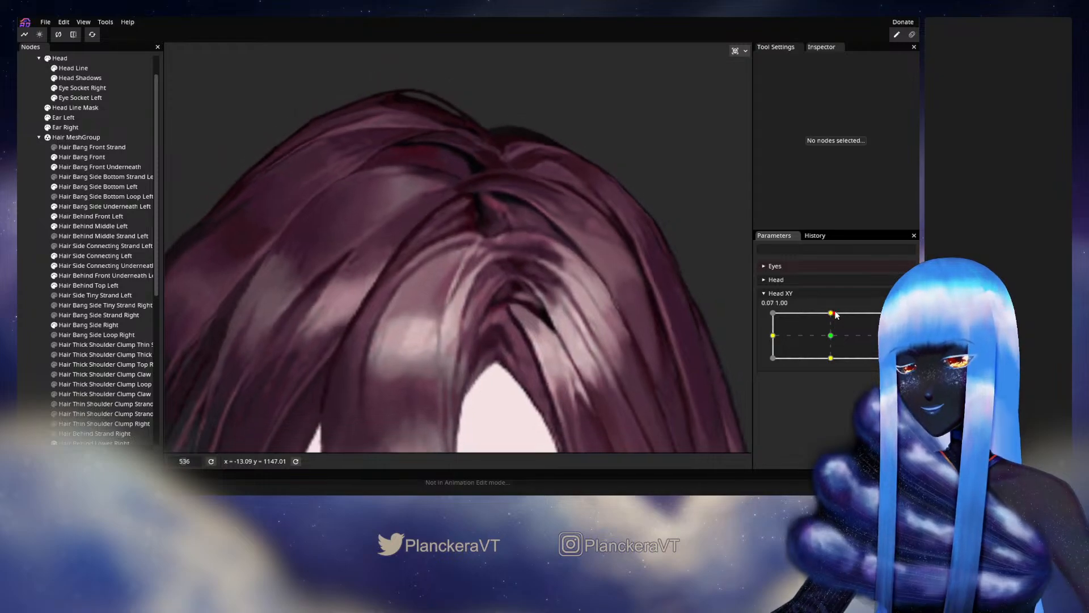
pyautogui.scroll(-4, 563, 360)
pyautogui.moveTo(564, 360); pyautogui.dragTo(604, 305)
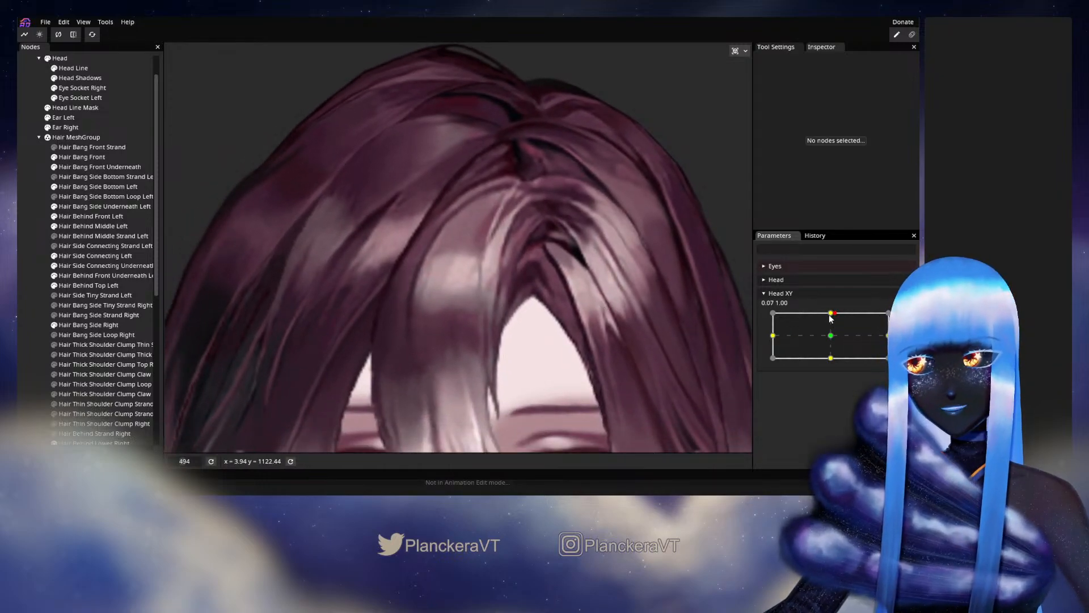
pyautogui.moveTo(832, 313); pyautogui.dragTo(831, 336)
# - At the Head XY 0.00, 1.00 keypoint, nudge the Hair Bang Front vertices on and beside the thin light strand
pyautogui.scroll(5, 548, 313)
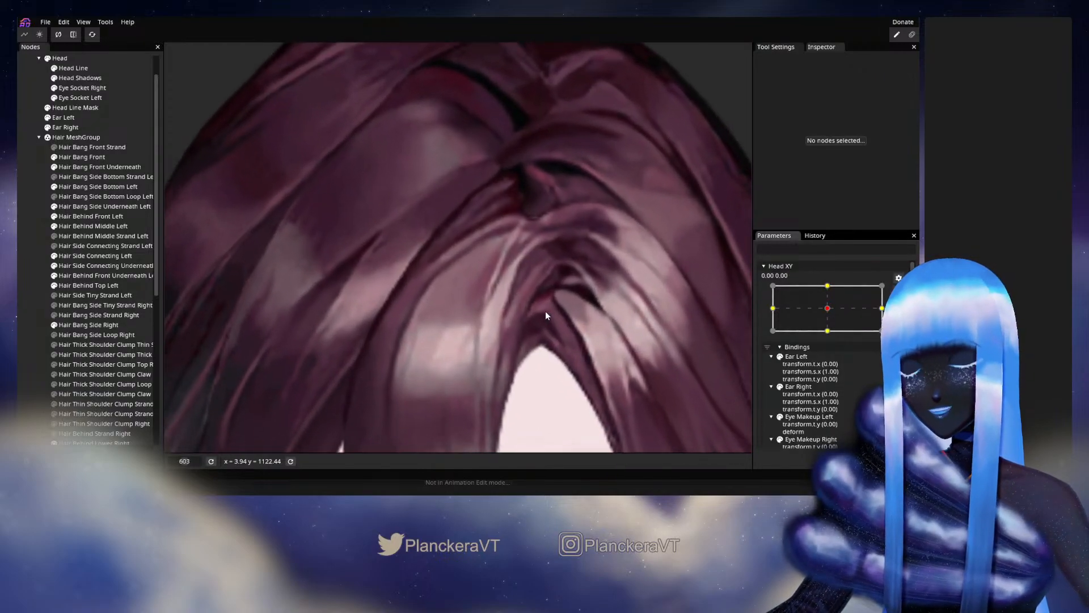
pyautogui.scroll(1, 543, 313)
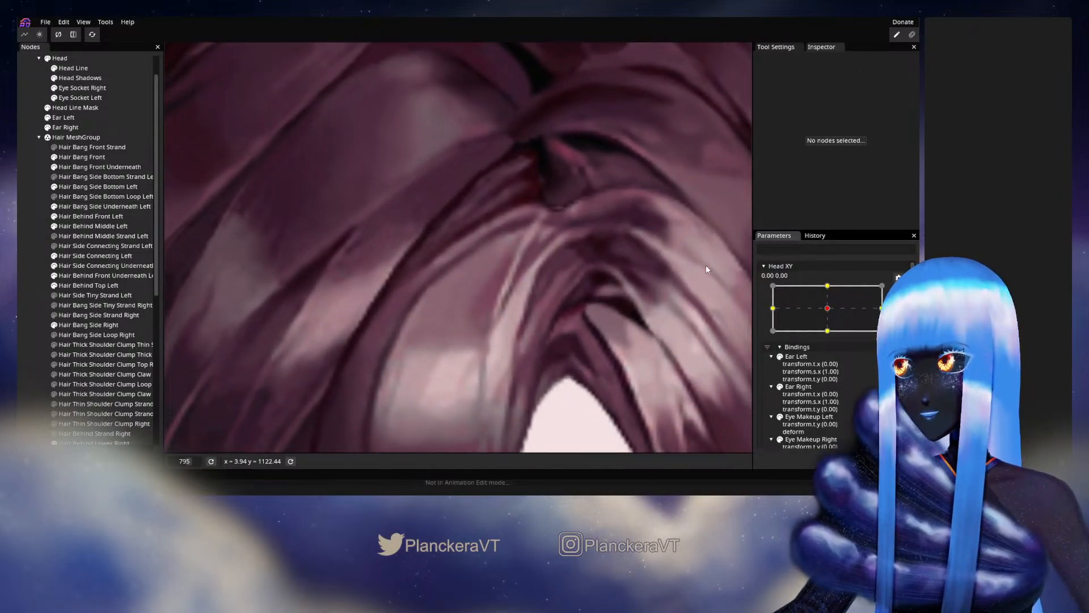
pyautogui.click(839, 288)
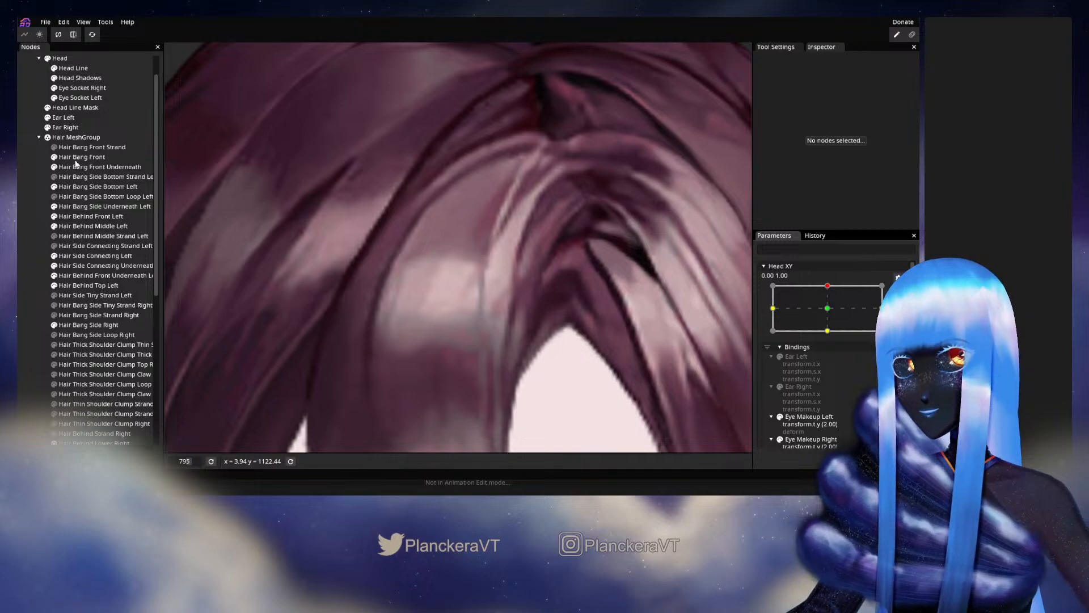
pyautogui.click(485, 179)
pyautogui.scroll(4, 488, 205)
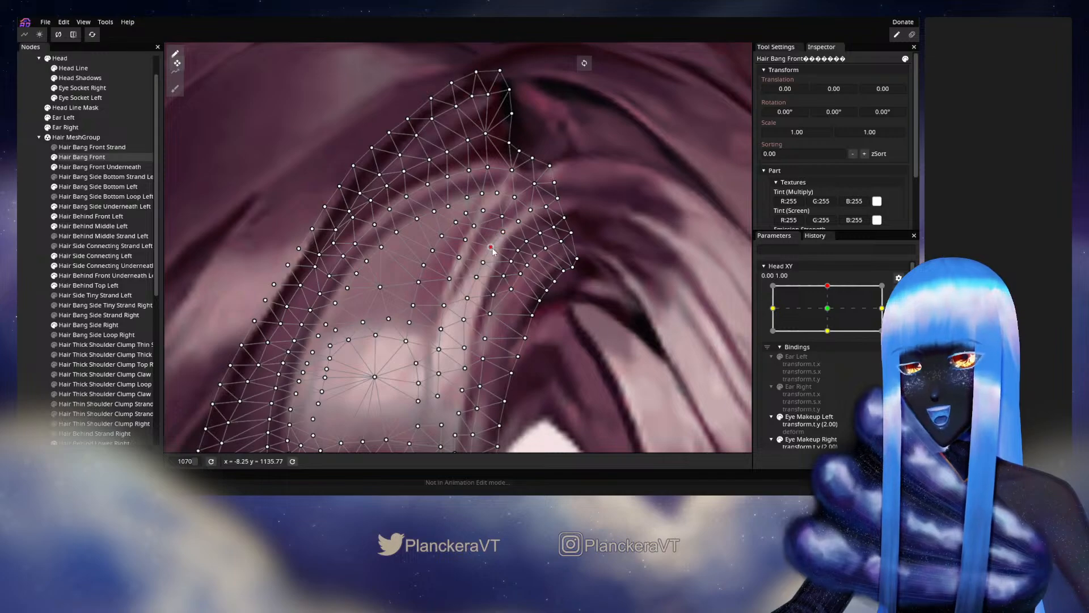
pyautogui.moveTo(491, 248); pyautogui.dragTo(491, 247)
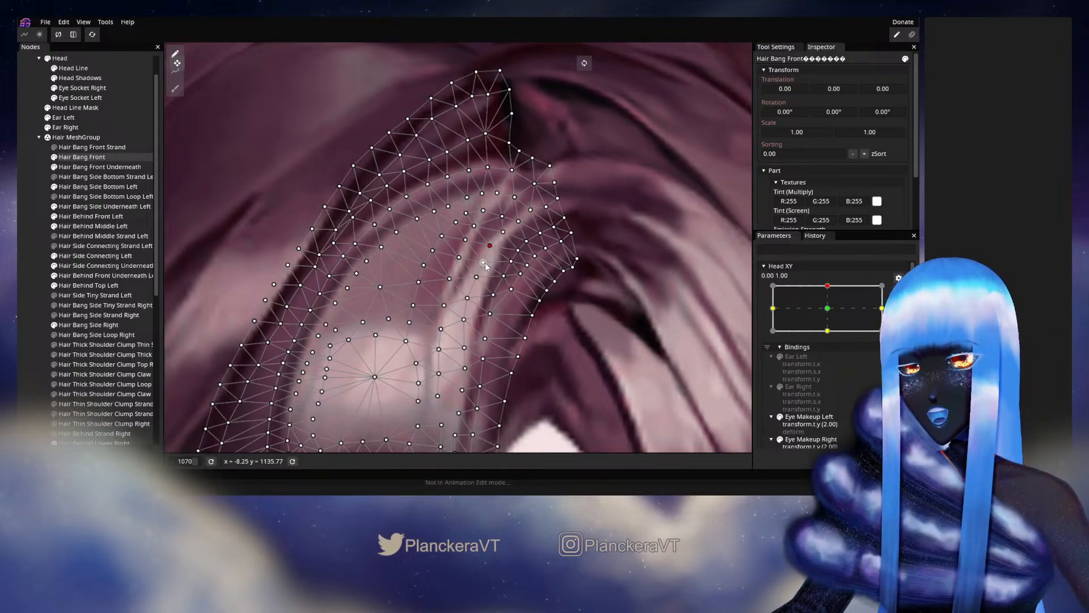
pyautogui.click(476, 278)
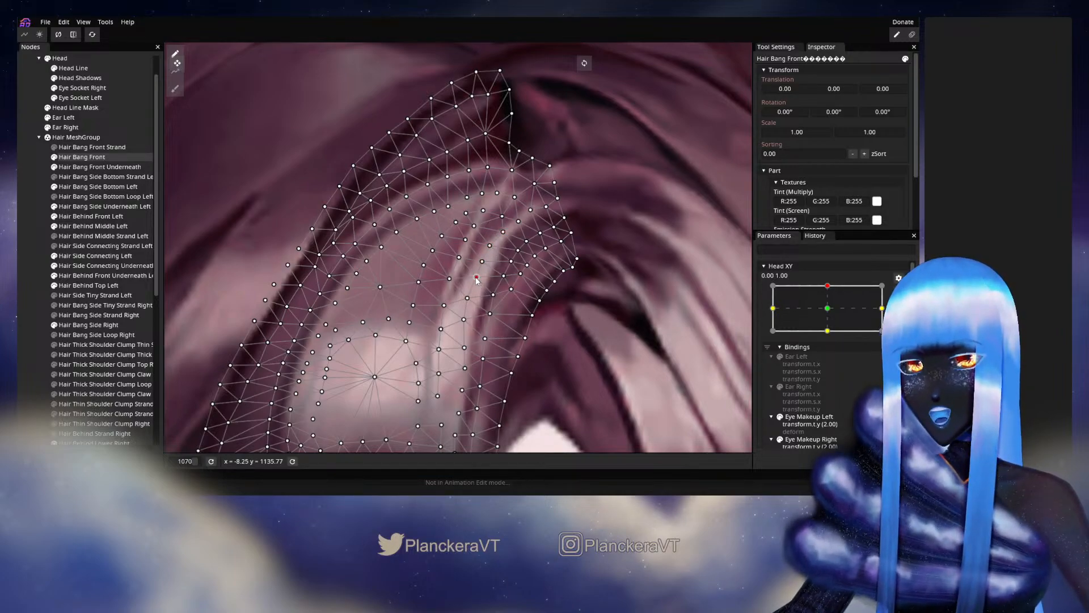
pyautogui.moveTo(477, 279); pyautogui.dragTo(475, 277)
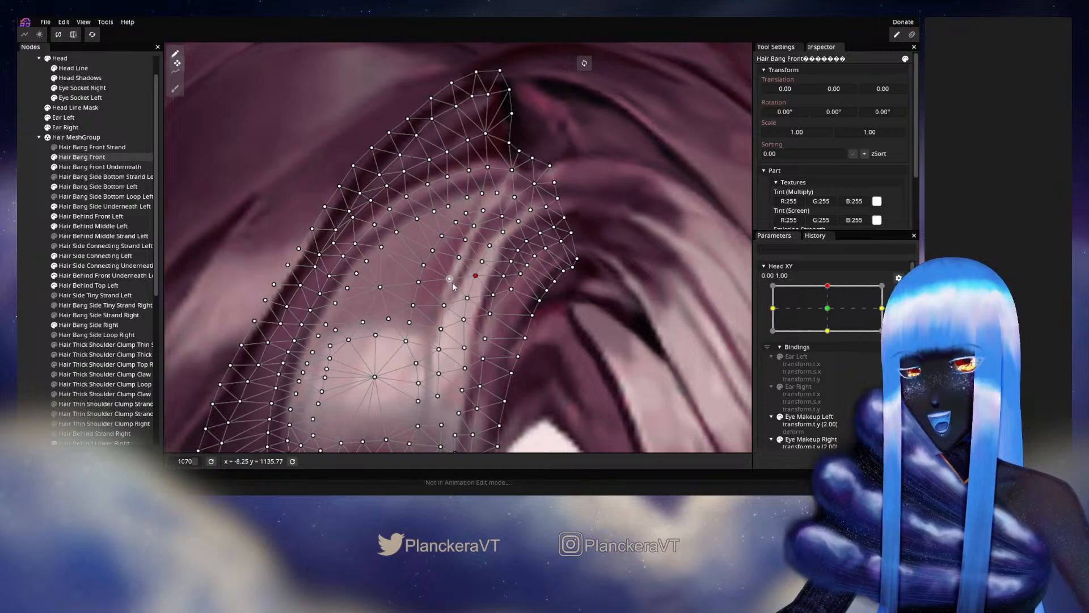
pyautogui.click(450, 279)
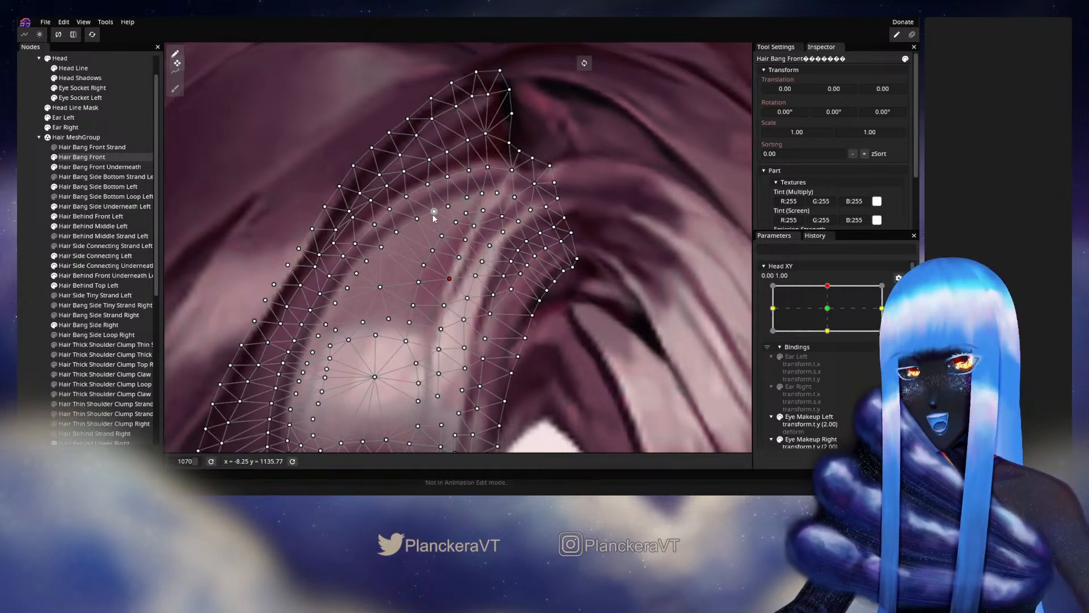
# - Adjust the Hair Bang Front vertices along the light area's upper edge and the outer edge beside the highlight, and deselect the part
pyautogui.moveTo(434, 216); pyautogui.dragTo(457, 220)
pyautogui.moveTo(406, 273); pyautogui.dragTo(443, 238)
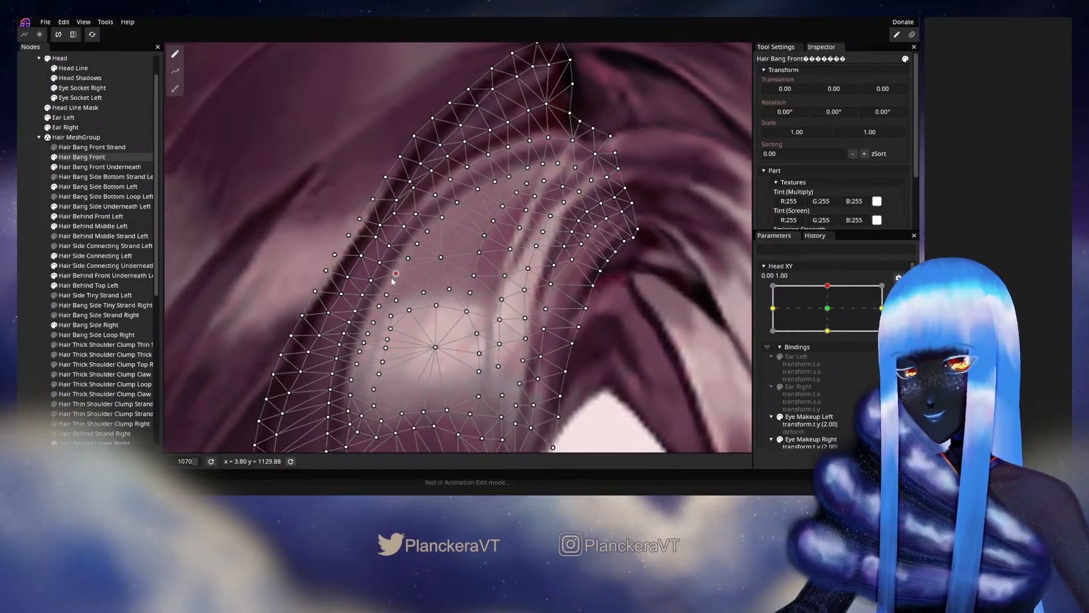
pyautogui.moveTo(391, 282); pyautogui.dragTo(455, 233)
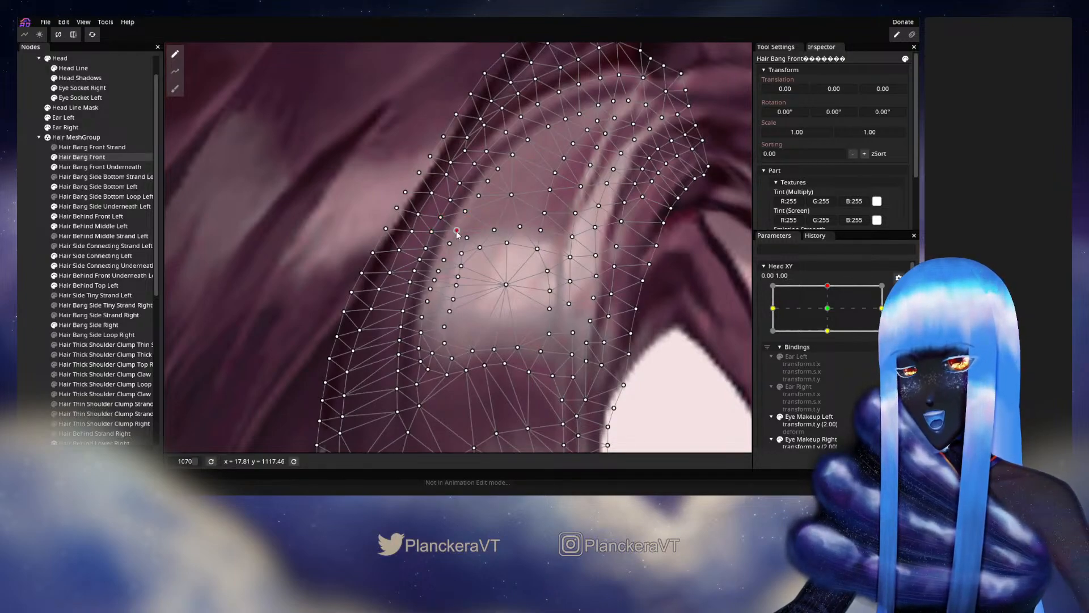
pyautogui.click(425, 249)
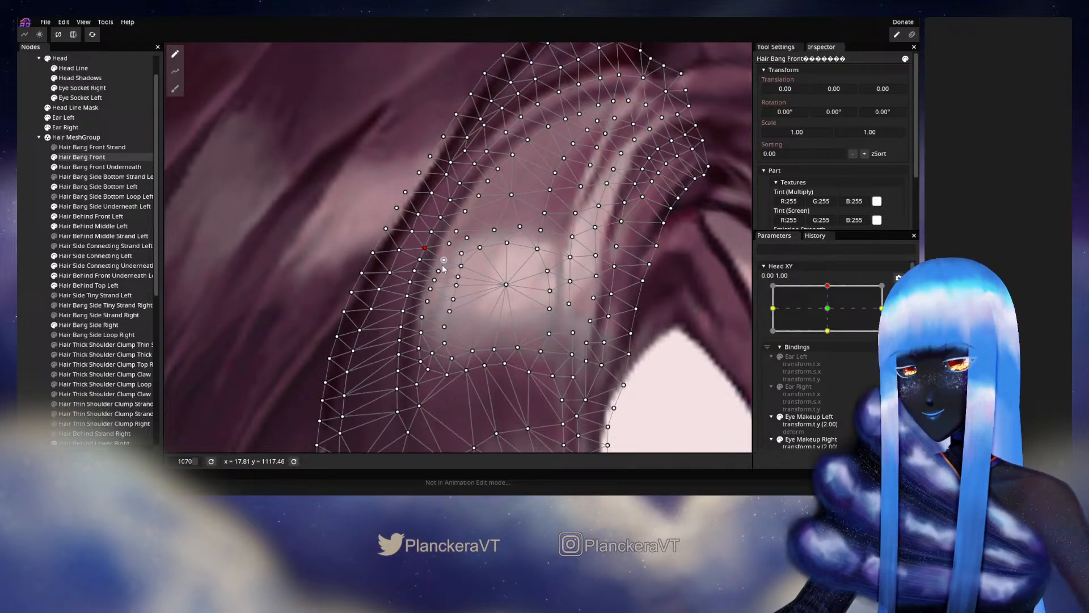
pyautogui.click(27, 267)
# - Stop editing the keypoint and check the bang's highlight and outer edge while moving Head XY from 0.00, 1.00 toward the centre
pyautogui.scroll(-4, 545, 281)
pyautogui.scroll(-1, 542, 290)
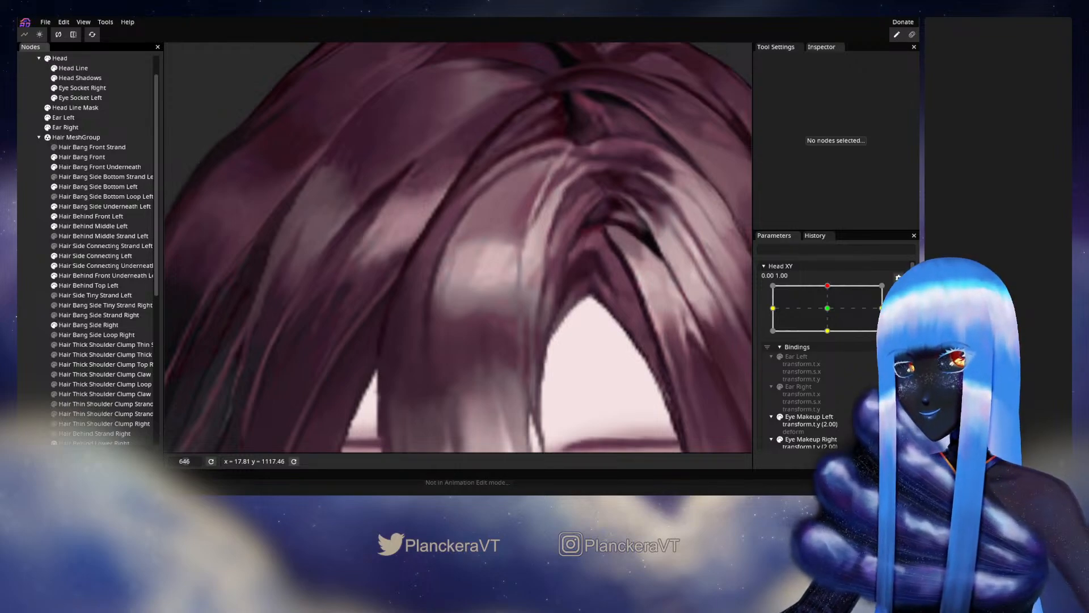
pyautogui.click(899, 294)
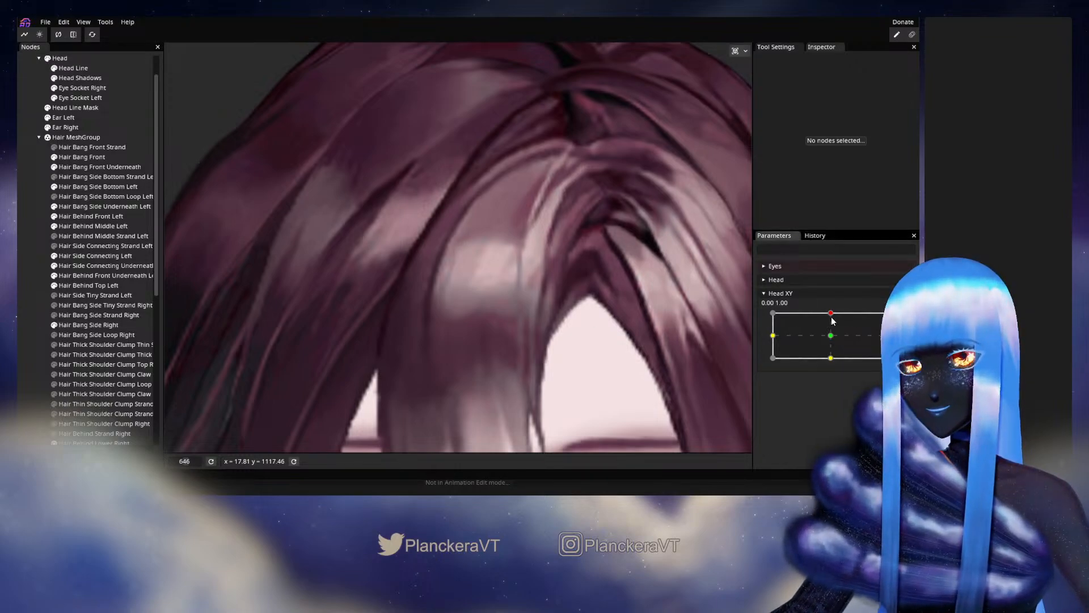
pyautogui.moveTo(833, 321); pyautogui.dragTo(833, 335)
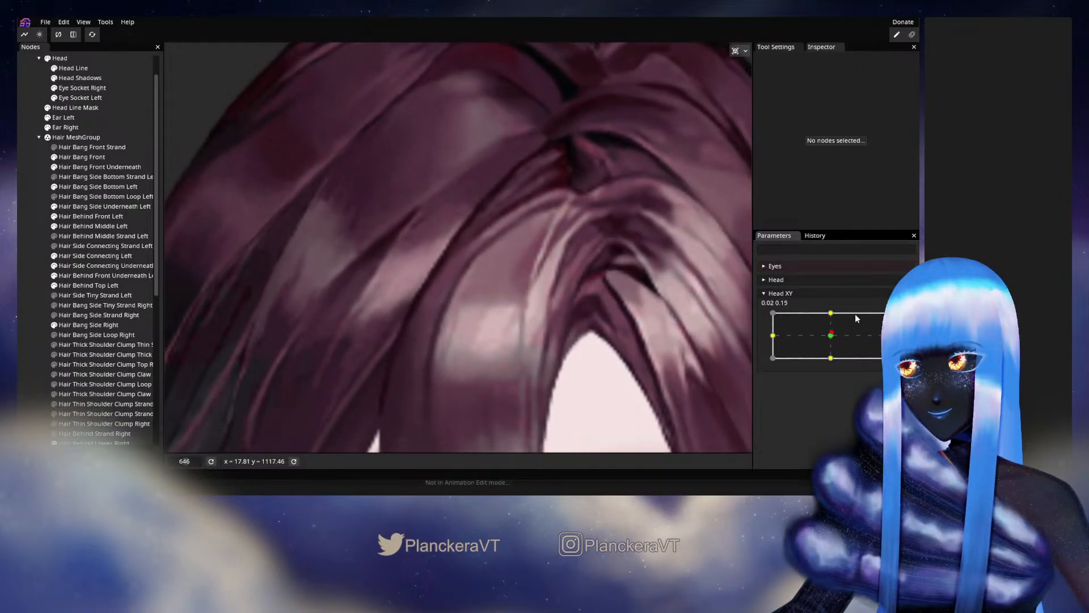
# - At the Head XY 0.00, 1.00 keypoint, nudge the Hair Bang Front vertices along the curved line above the light area
pyautogui.click(833, 314)
pyautogui.click(904, 321)
pyautogui.scroll(2, 495, 258)
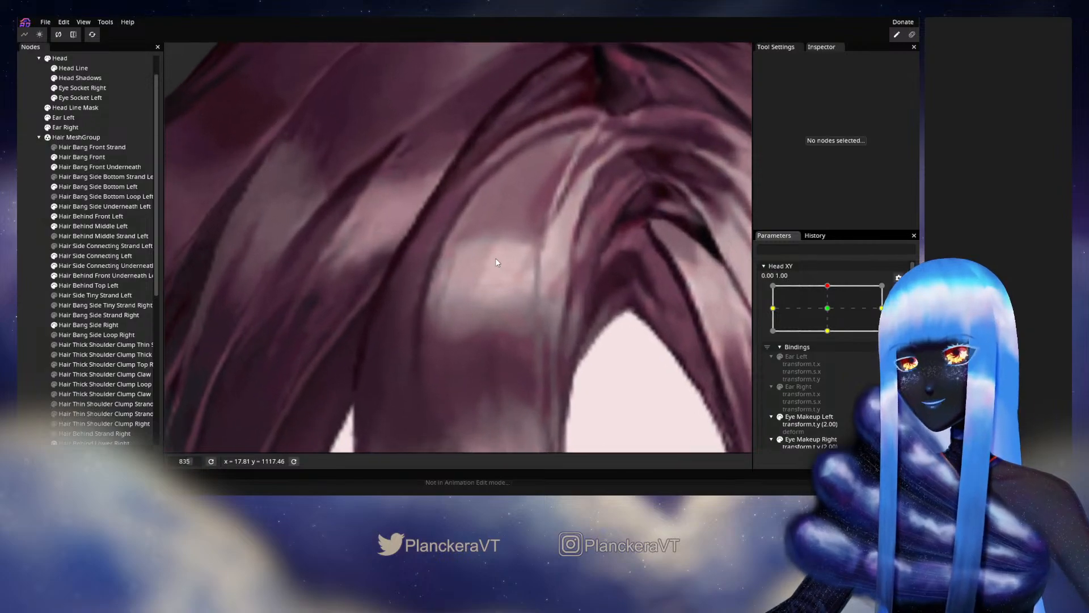
pyautogui.moveTo(495, 257); pyautogui.dragTo(458, 339)
pyautogui.scroll(2, 459, 339)
pyautogui.click(81, 157)
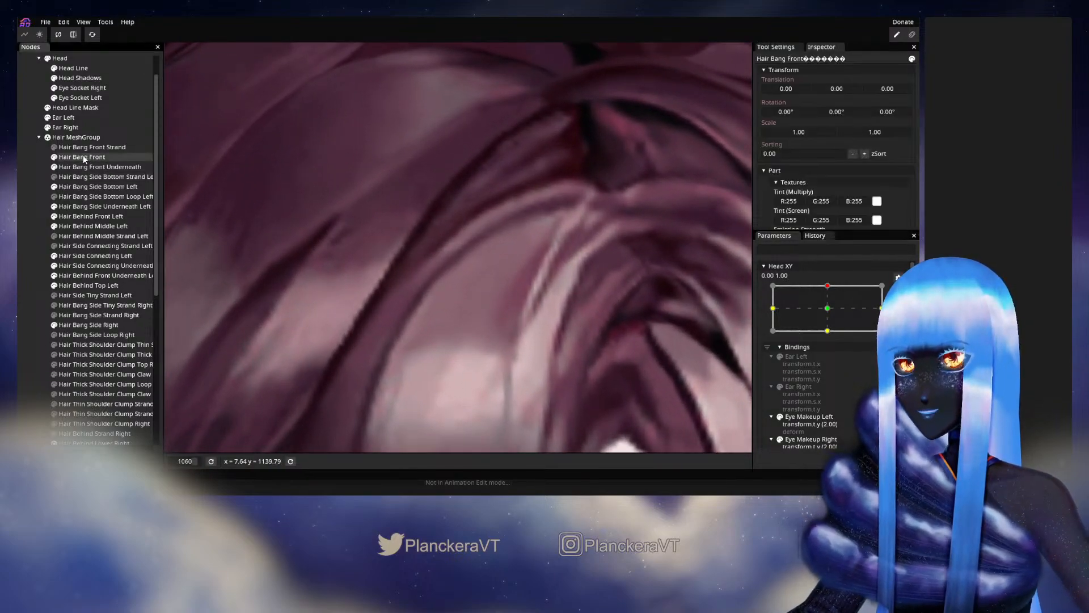
pyautogui.scroll(2, 461, 253)
pyautogui.click(460, 249)
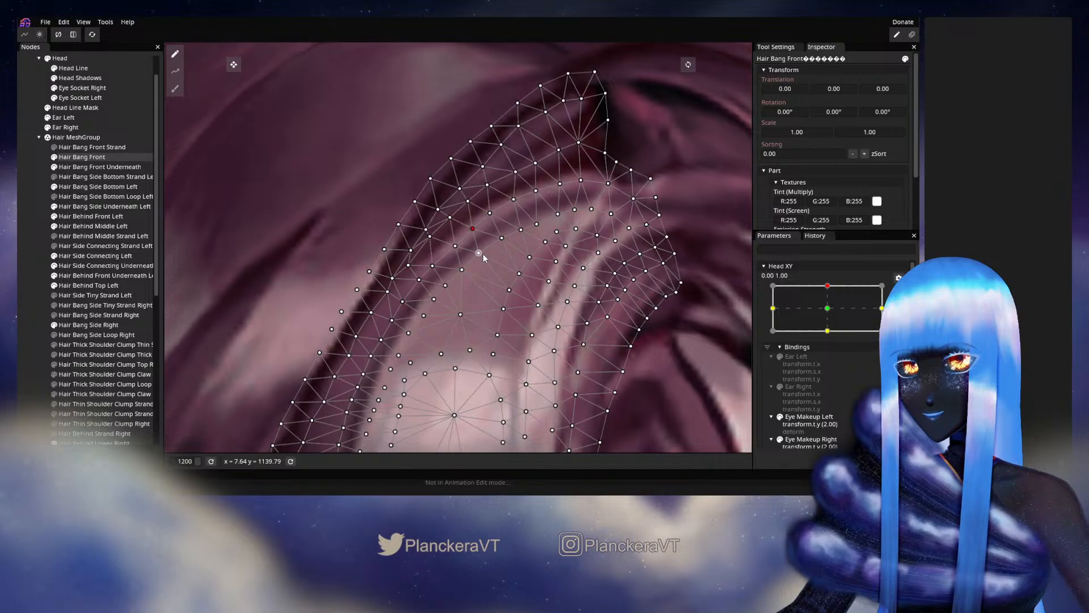
pyautogui.click(484, 257)
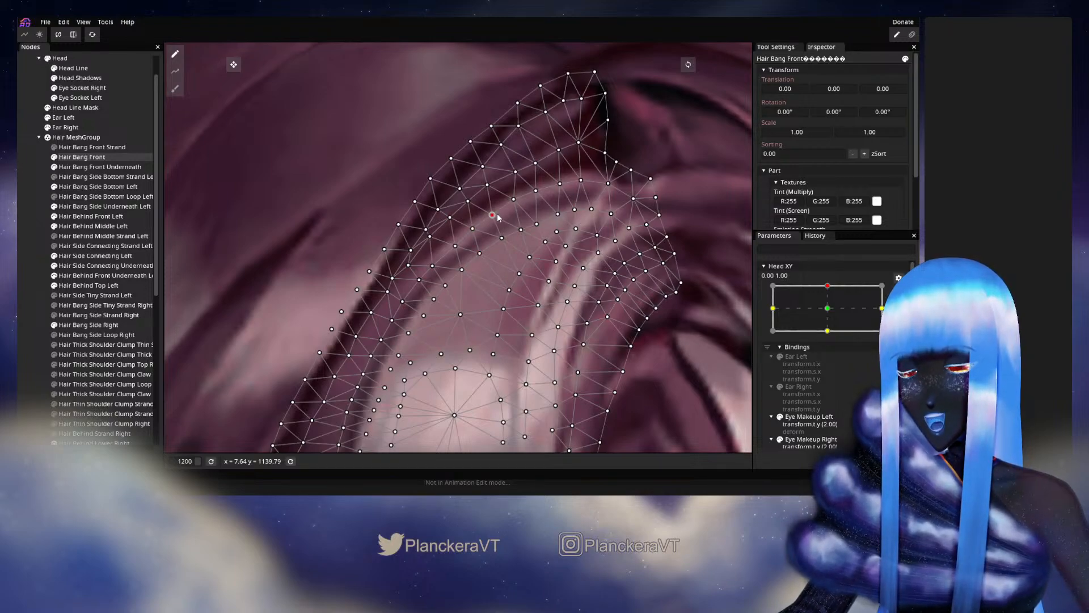
pyautogui.click(502, 239)
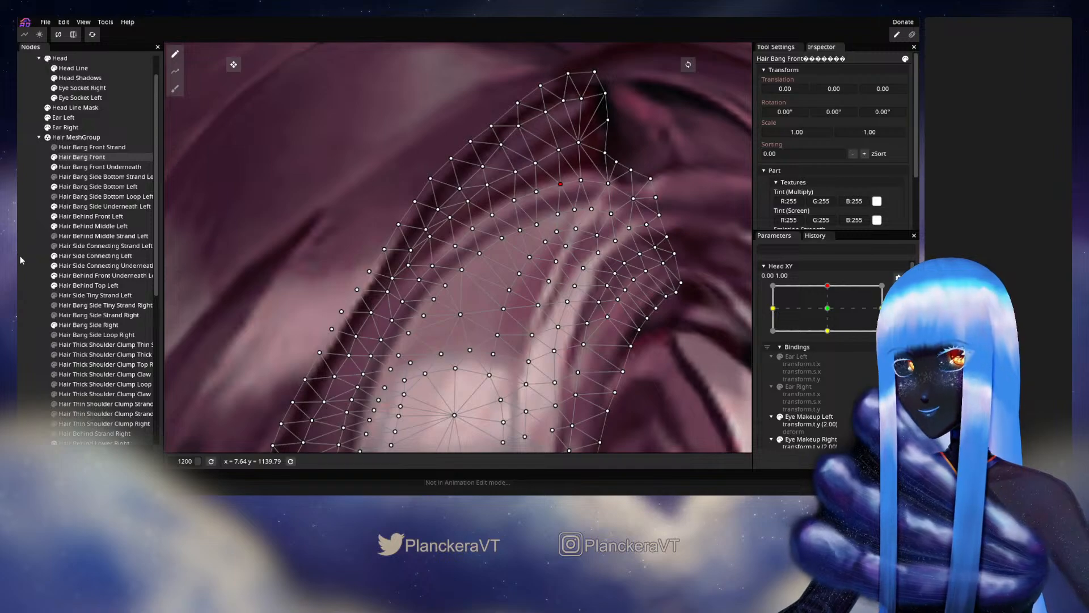
# - Adjust the Hair Bang Front vertices in the dark upper tip beside the parting, and deselect the part
pyautogui.moveTo(578, 150); pyautogui.dragTo(513, 245)
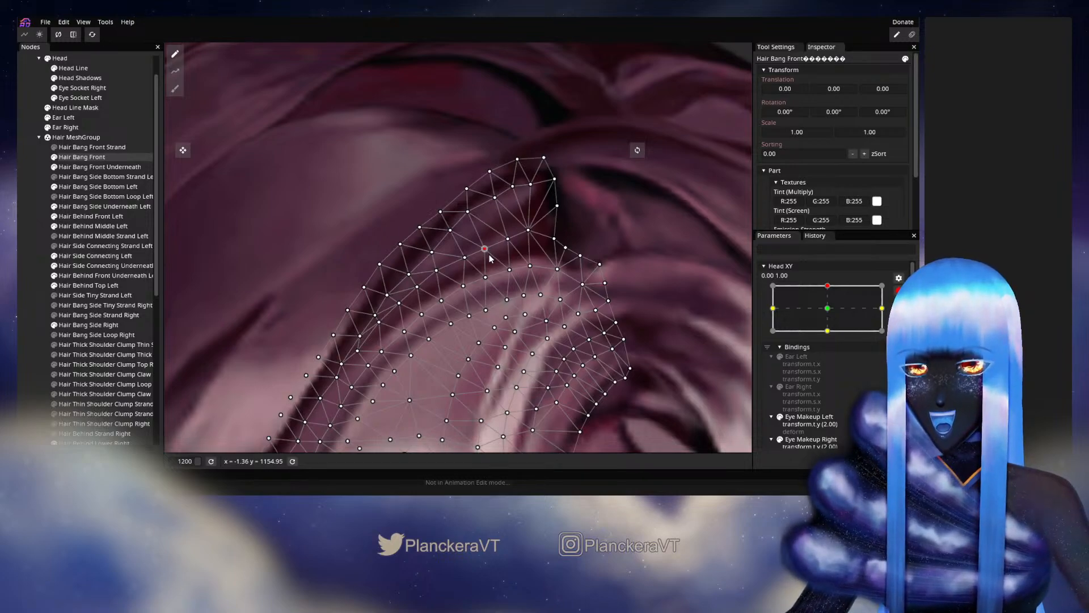
pyautogui.click(513, 190)
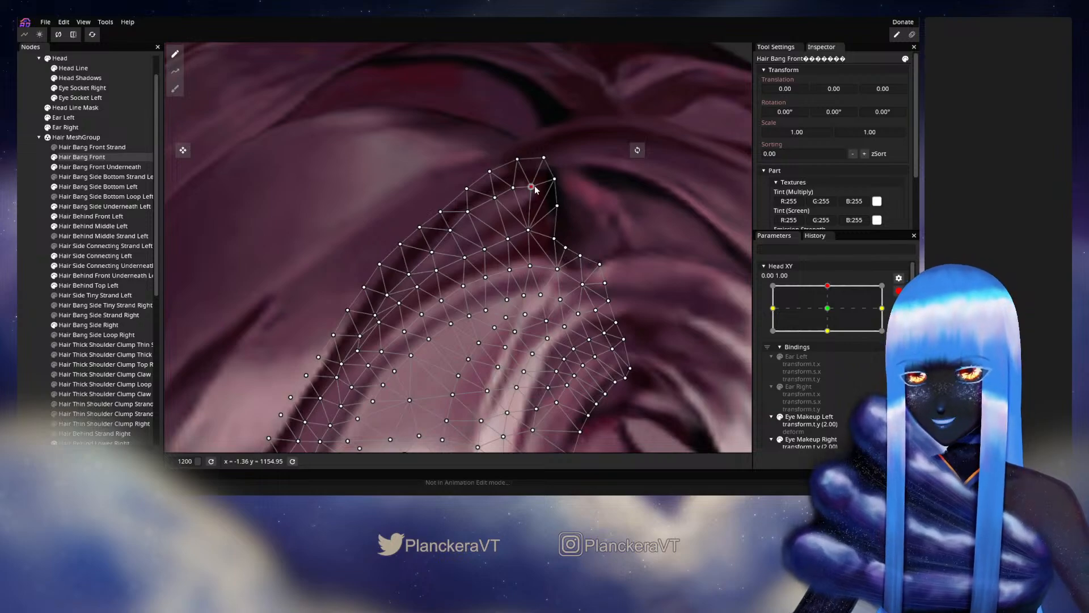
pyautogui.click(514, 190)
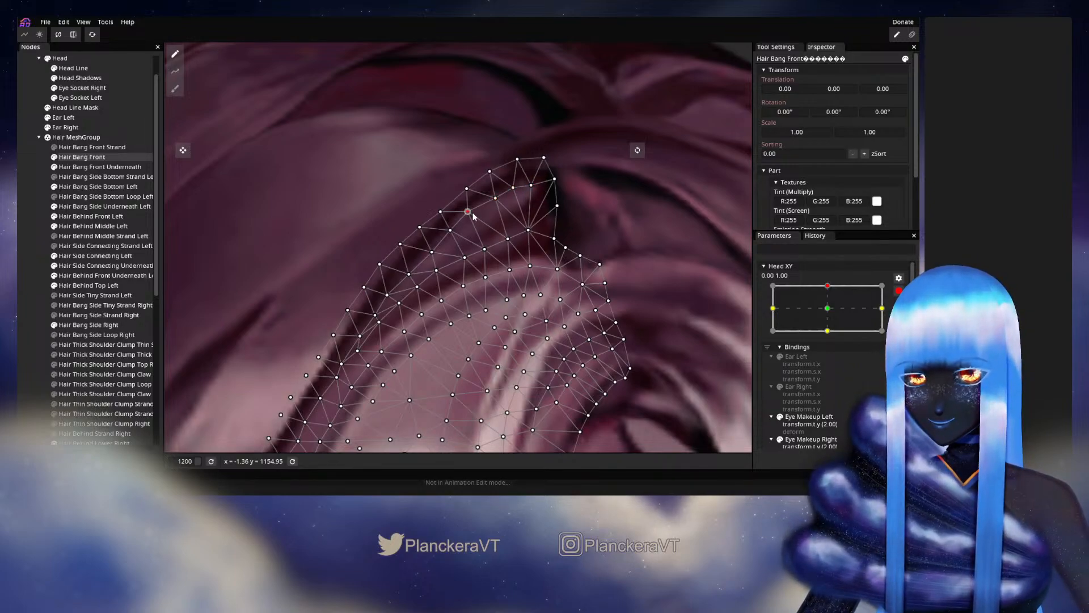
pyautogui.moveTo(473, 216)
pyautogui.mouseDown()
pyautogui.moveTo(473, 196)
pyautogui.moveTo(454, 213)
pyautogui.mouseUp()
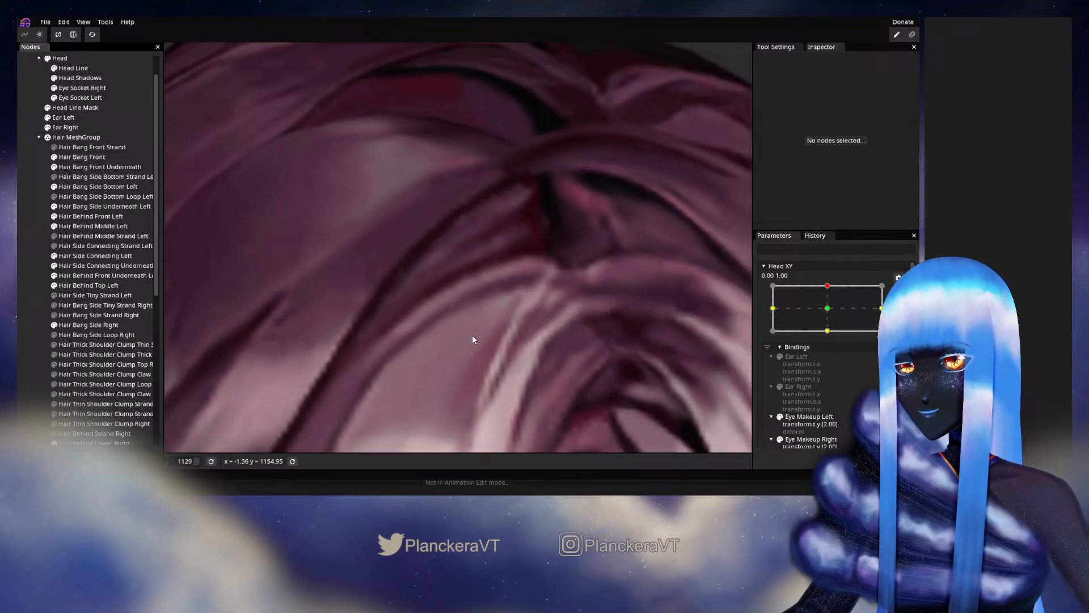
# - Stop editing the keypoint and check the bang's upper tip and parting while moving Head XY around 0.00, 1.00
pyautogui.scroll(-5, 473, 335)
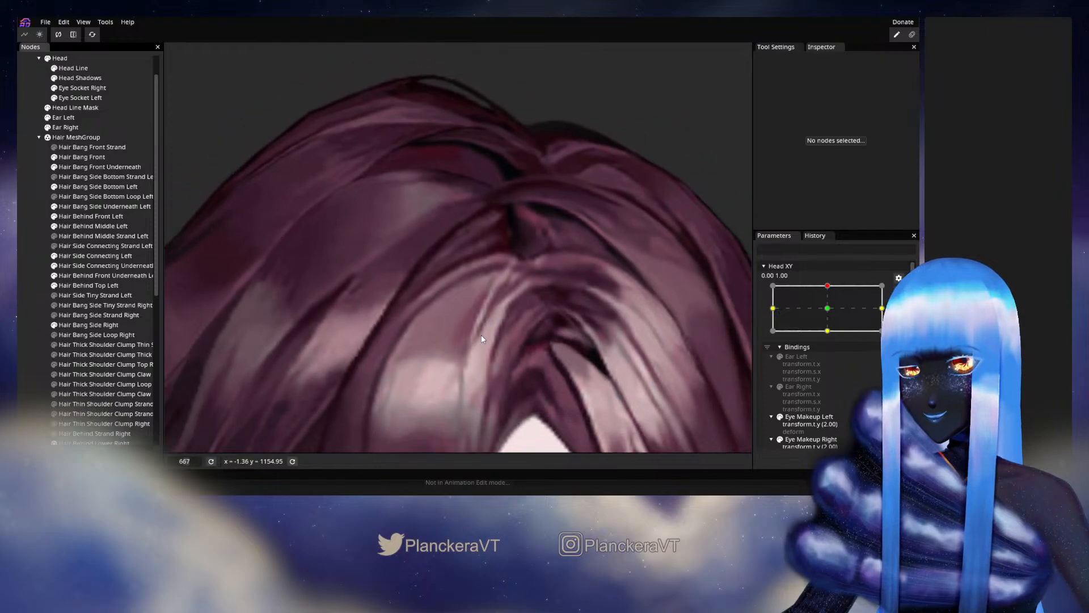
pyautogui.scroll(-4, 481, 335)
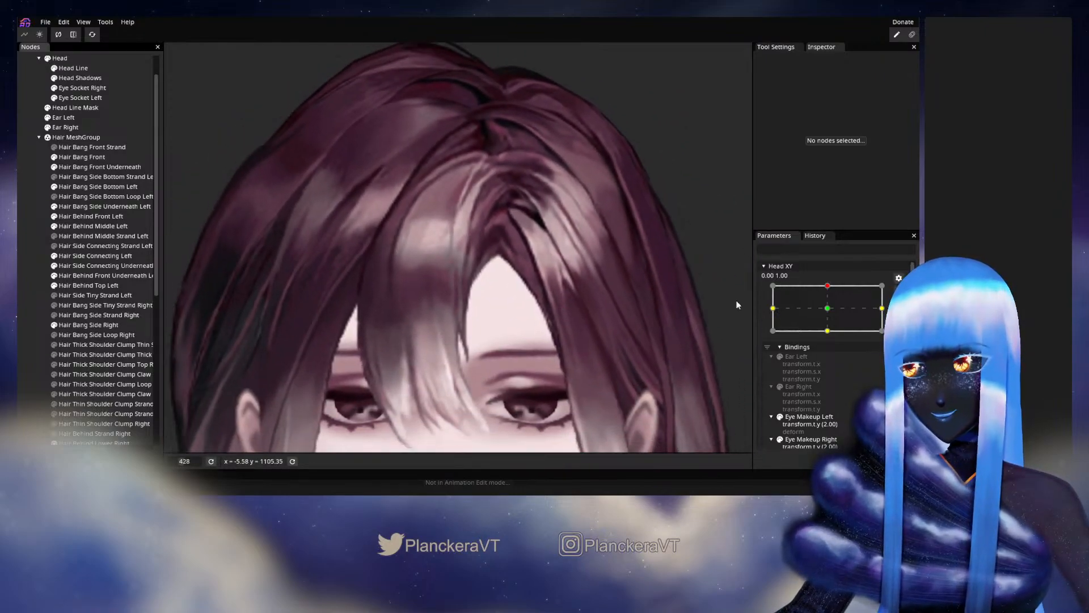
pyautogui.click(898, 290)
pyautogui.moveTo(831, 314)
pyautogui.mouseDown()
pyautogui.moveTo(834, 341)
pyautogui.moveTo(843, 313)
pyautogui.moveTo(832, 312)
pyautogui.mouseUp()
# - At the Head XY 0.00, 1.00 keypoint, nudge the row of Hair Bang Front vertices running outward from just below the parting, and deselect the part
pyautogui.click(905, 318)
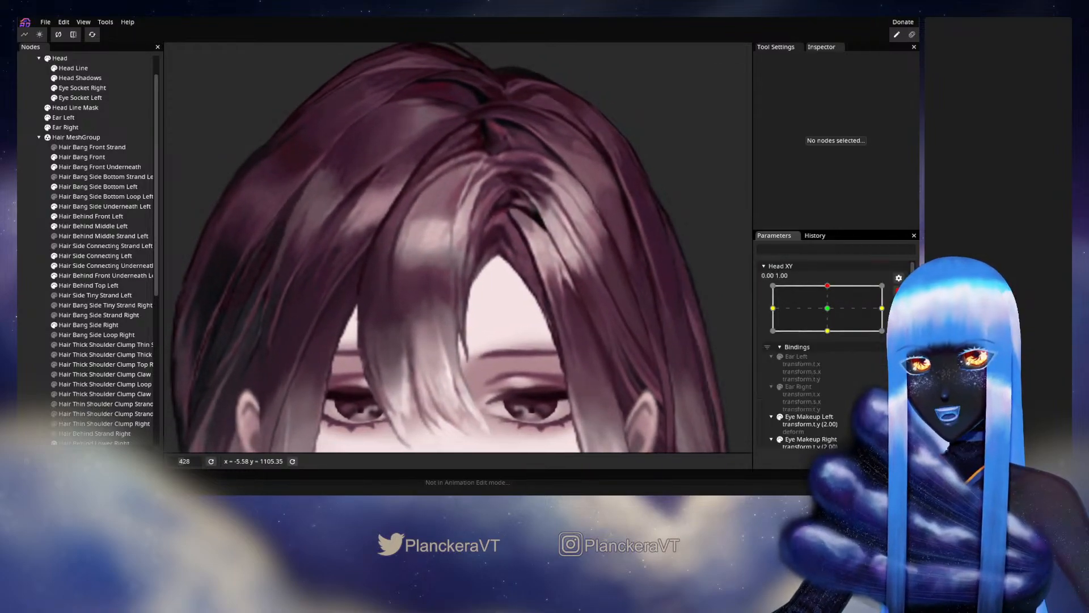
pyautogui.scroll(4, 355, 270)
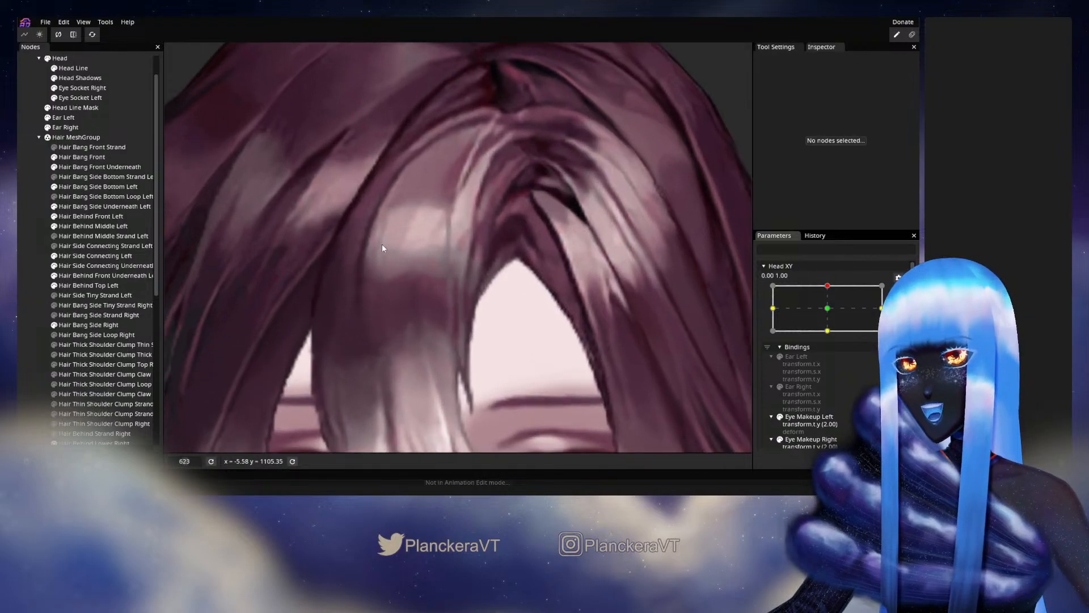
pyautogui.scroll(2, 382, 248)
pyautogui.click(102, 158)
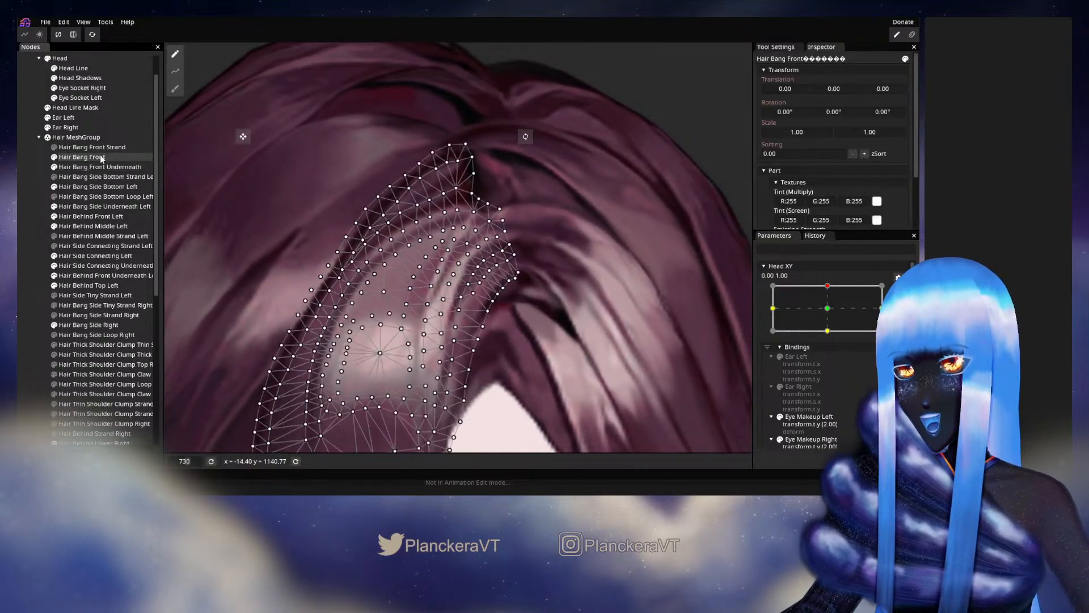
pyautogui.scroll(3, 466, 222)
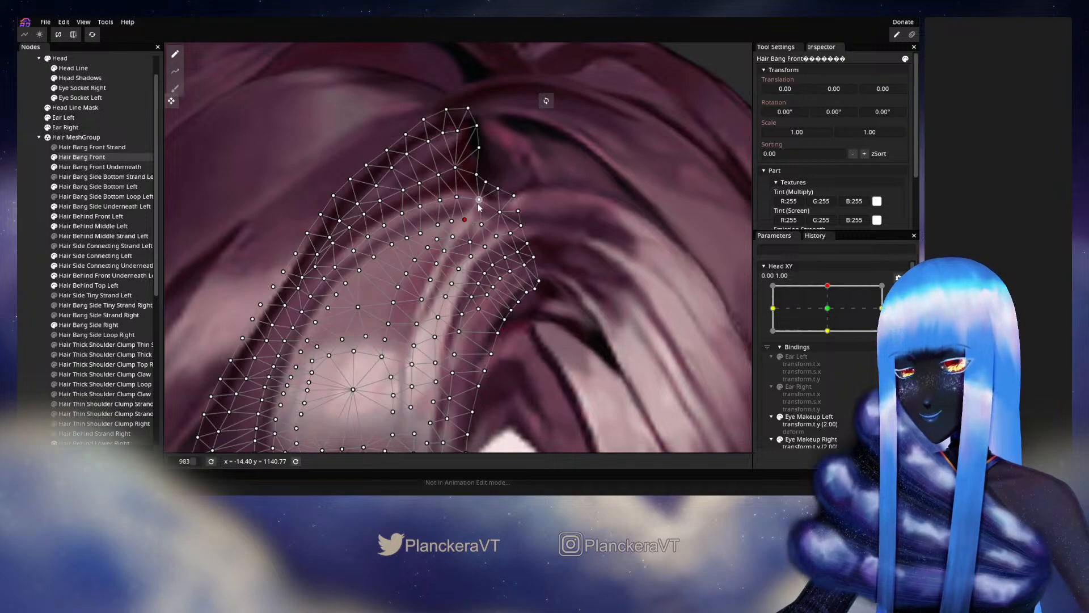
pyautogui.click(457, 197)
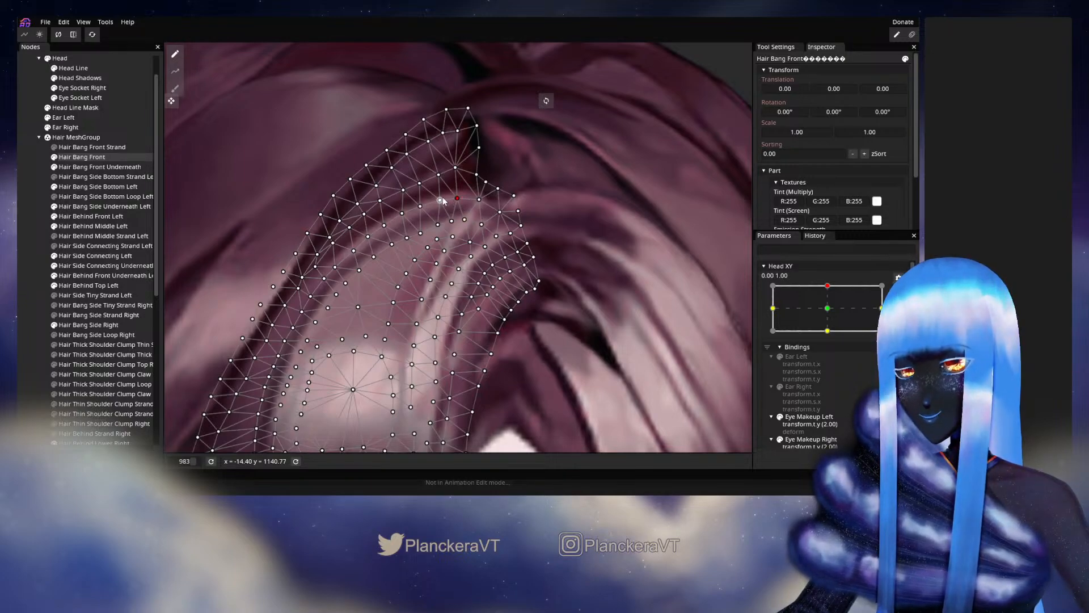
pyautogui.click(441, 200)
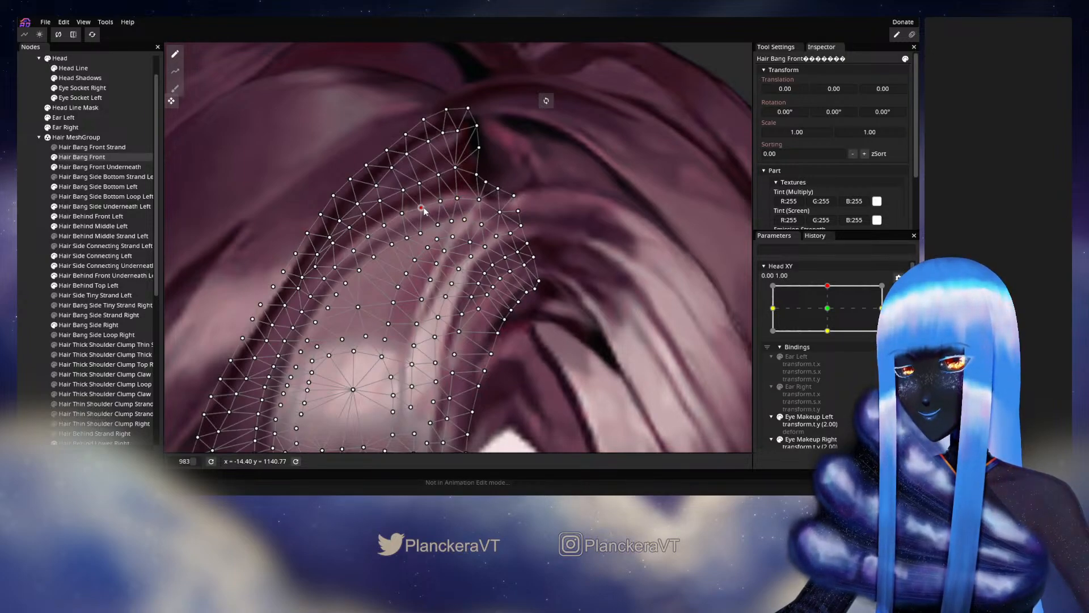
pyautogui.click(402, 214)
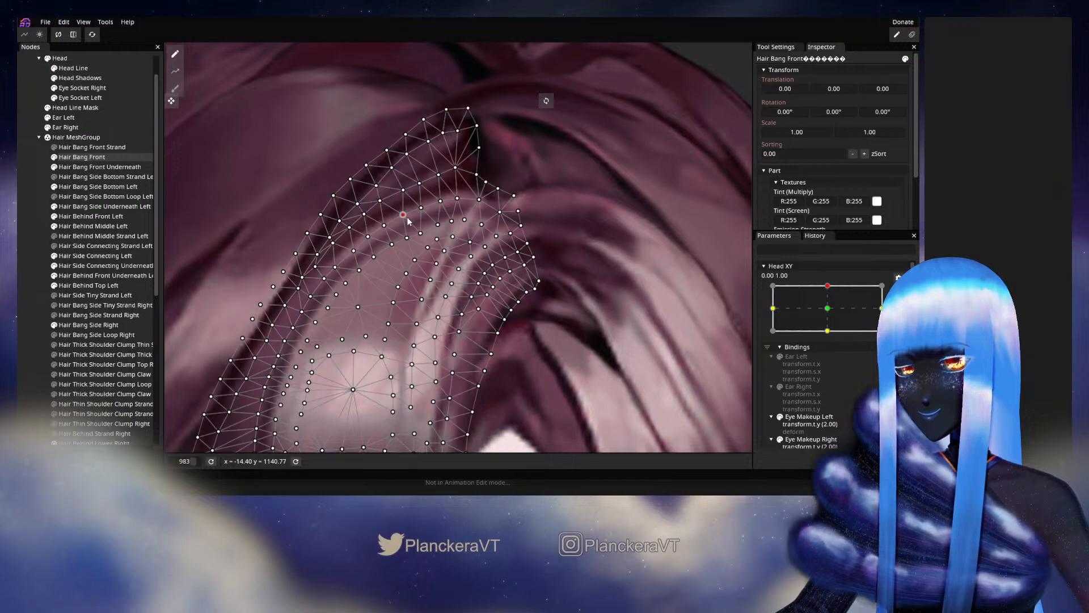
pyautogui.click(22, 242)
# - Stop editing the keypoint and check the bang's curved line below the parting while moving Head XY around 0.00, 1.00
pyautogui.scroll(-5, 395, 287)
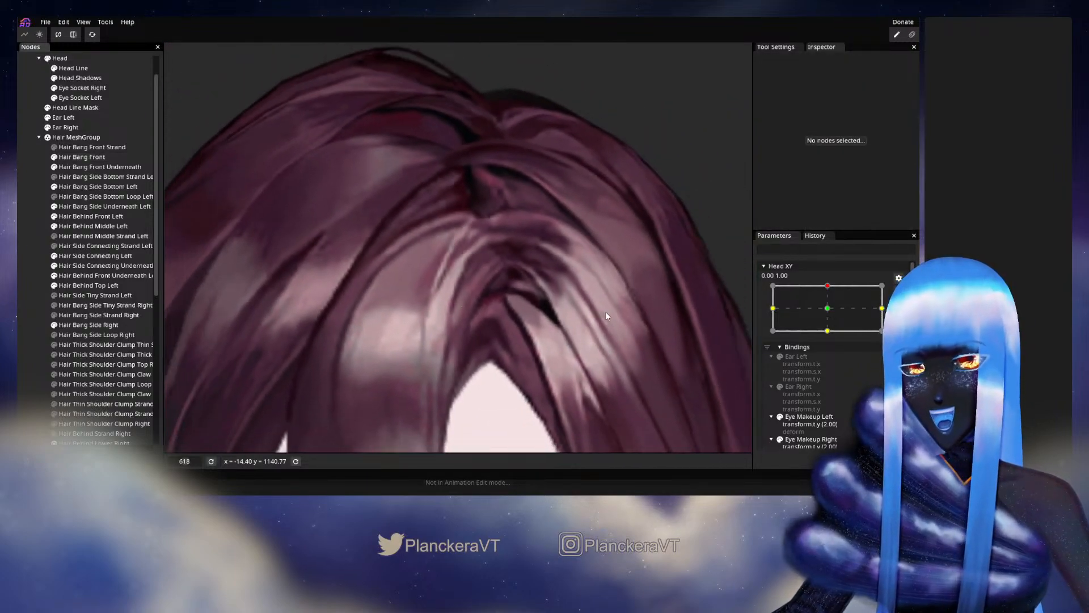
pyautogui.click(899, 291)
pyautogui.moveTo(831, 313)
pyautogui.mouseDown()
pyautogui.moveTo(825, 337)
pyautogui.moveTo(830, 310)
pyautogui.mouseUp()
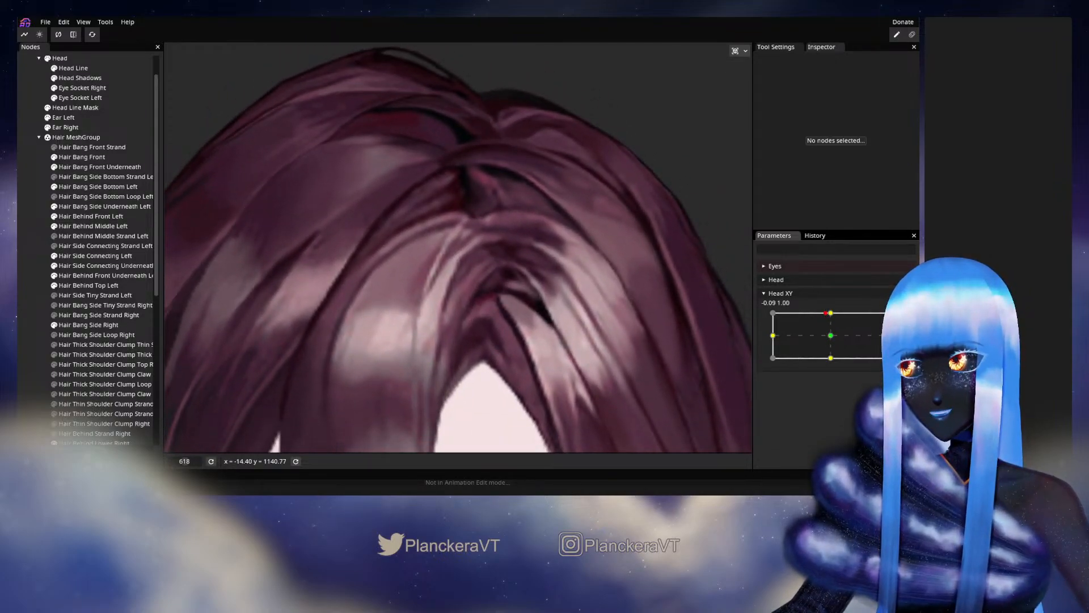
# - At the Head XY 0.00, 1.00 keypoint, adjust the Hair Bang Front vertices around the upper end of the thin light strand, and deselect the part
pyautogui.click(899, 317)
pyautogui.scroll(1, 433, 290)
pyautogui.scroll(2, 433, 287)
pyautogui.click(99, 157)
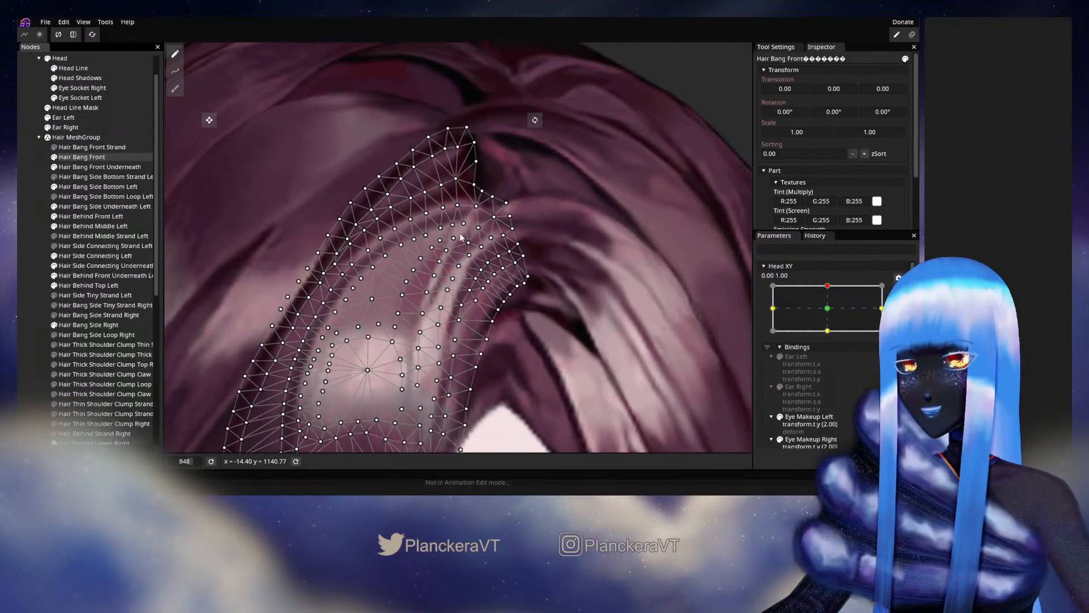
pyautogui.scroll(3, 464, 241)
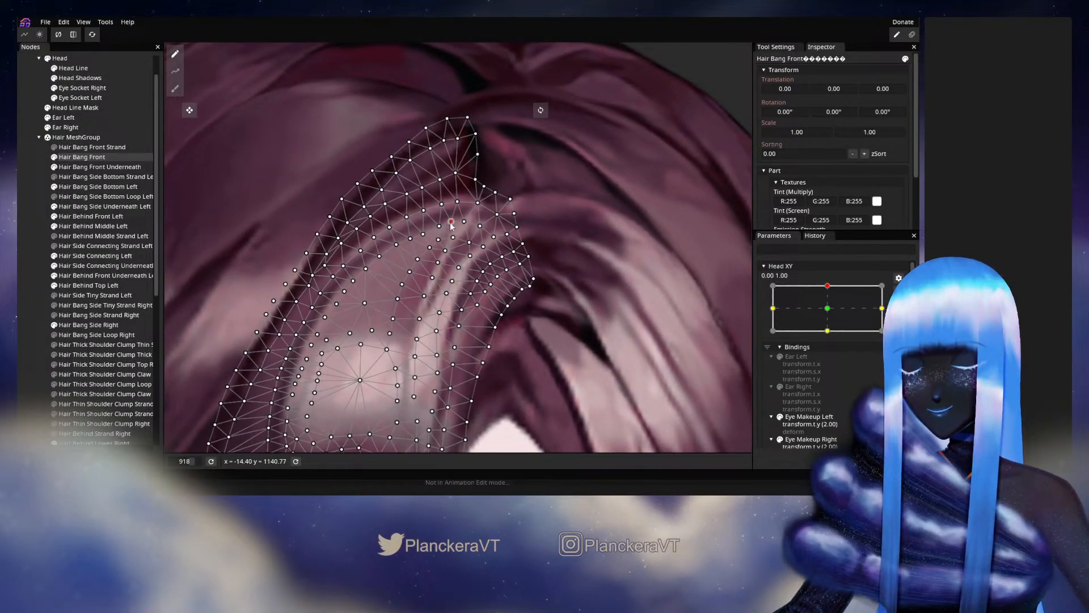
pyautogui.click(463, 221)
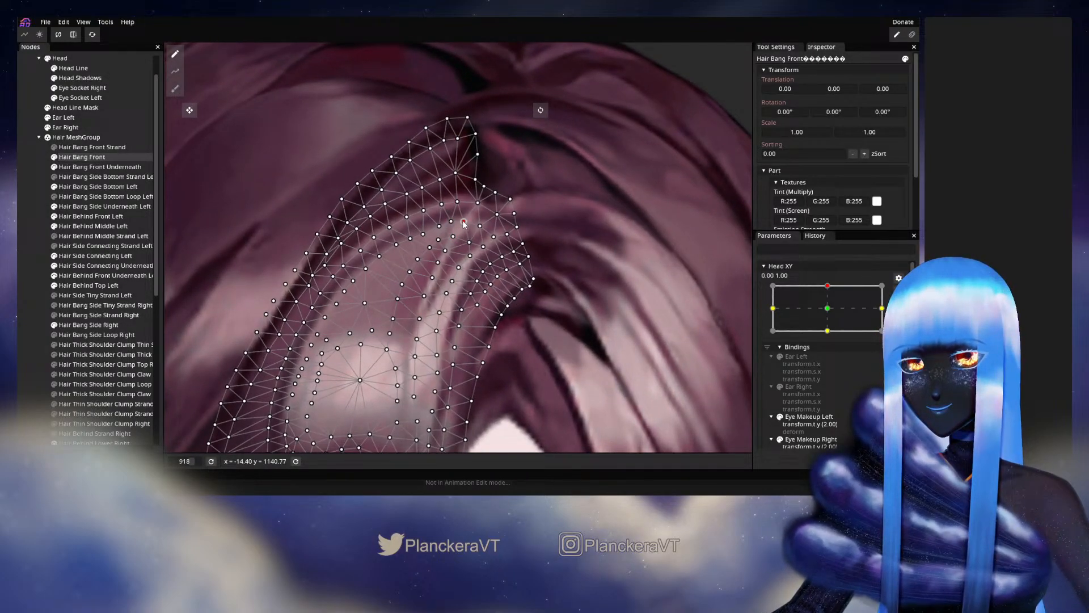
pyautogui.click(469, 254)
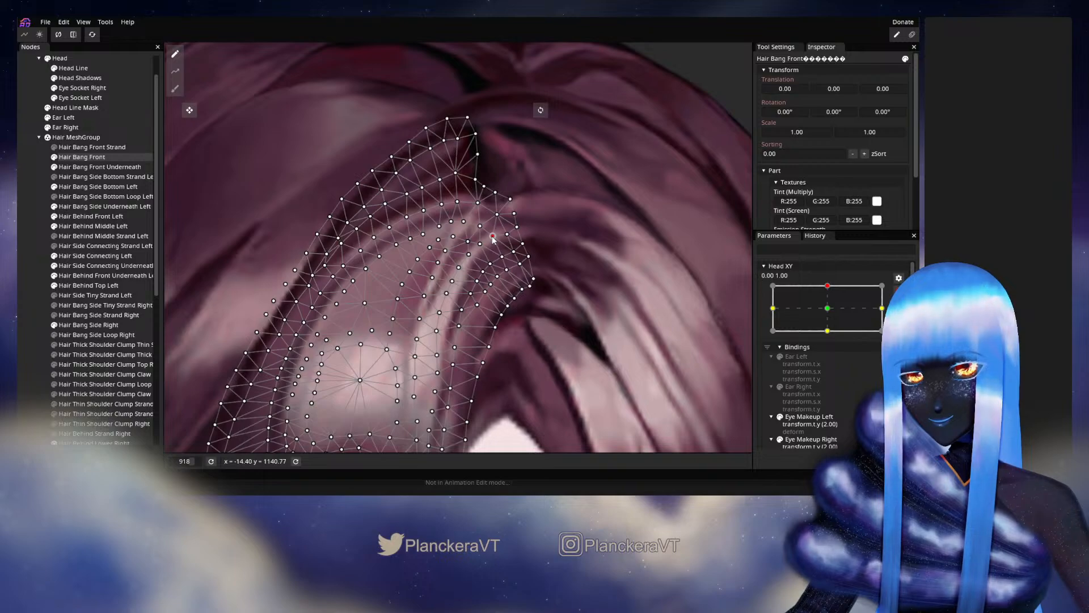
pyautogui.click(96, 273)
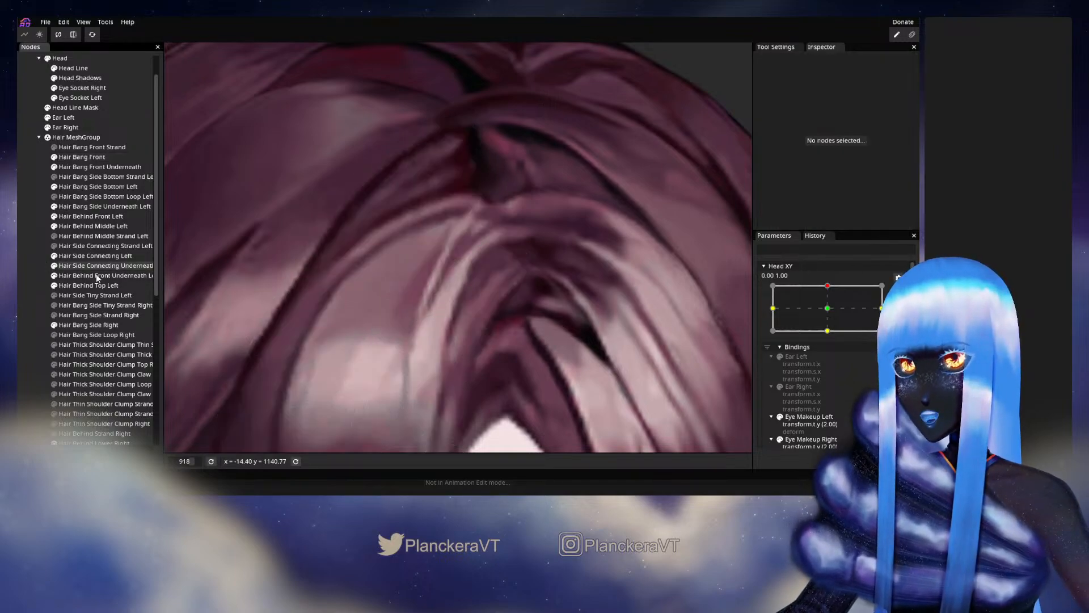
# - Stop editing the keypoint and check the thin light strand's upper end while moving Head XY around 0.00, 1.00
pyautogui.scroll(-8, 492, 280)
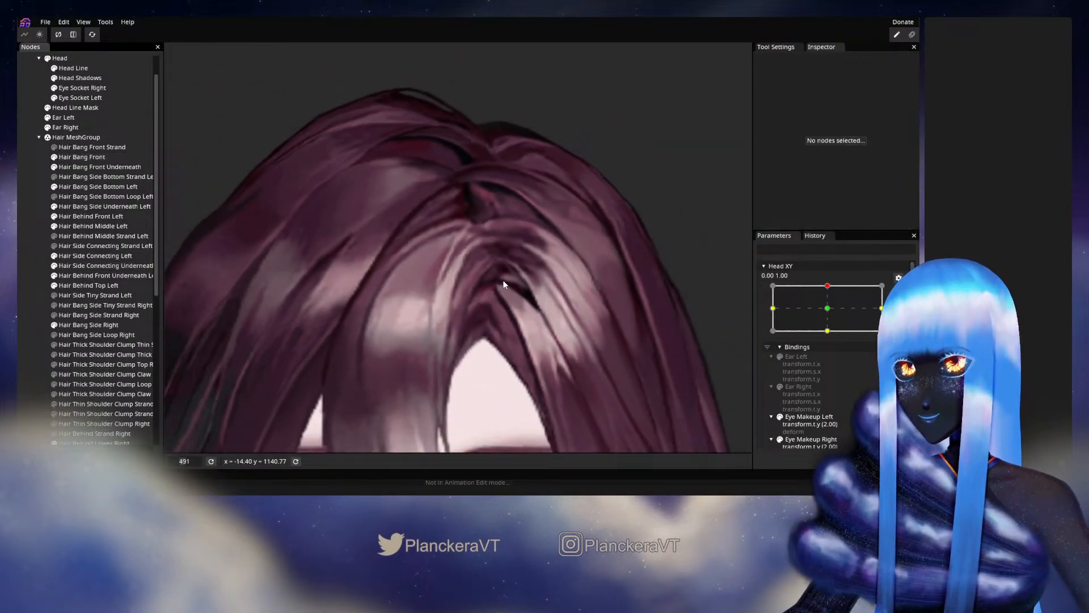
pyautogui.scroll(-1, 504, 284)
pyautogui.moveTo(830, 314)
pyautogui.mouseDown()
pyautogui.moveTo(831, 339)
pyautogui.moveTo(832, 312)
pyautogui.mouseUp()
# - At the Head XY 0.00, 1.00 keypoint, slightly shift the Hair Bang Front vertices on the curve just outside the thin light strand, and deselect the part
pyautogui.click(904, 318)
pyautogui.scroll(4, 482, 271)
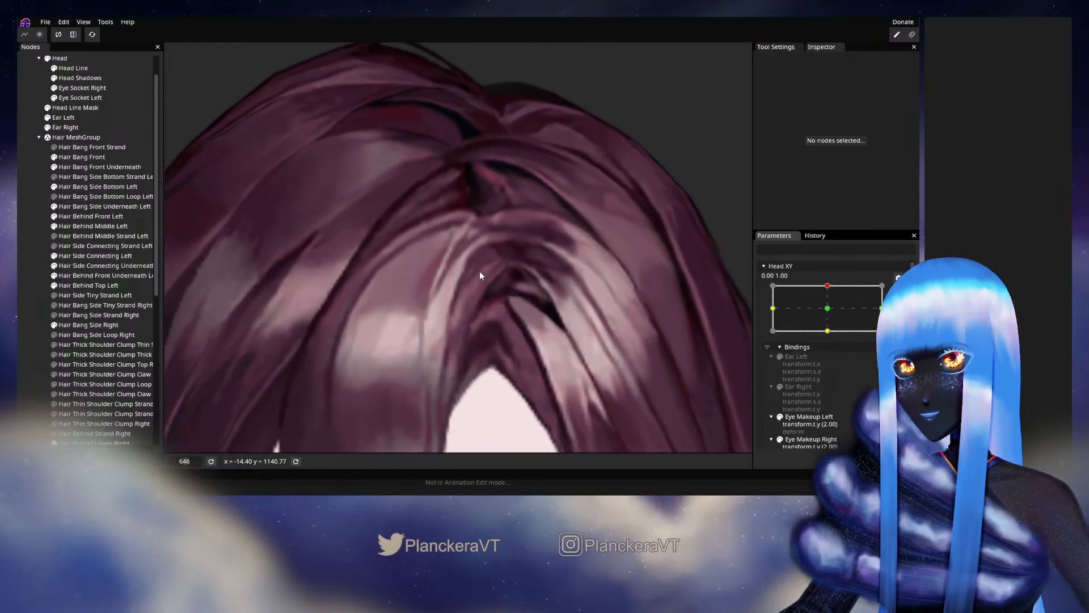
pyautogui.scroll(3, 480, 275)
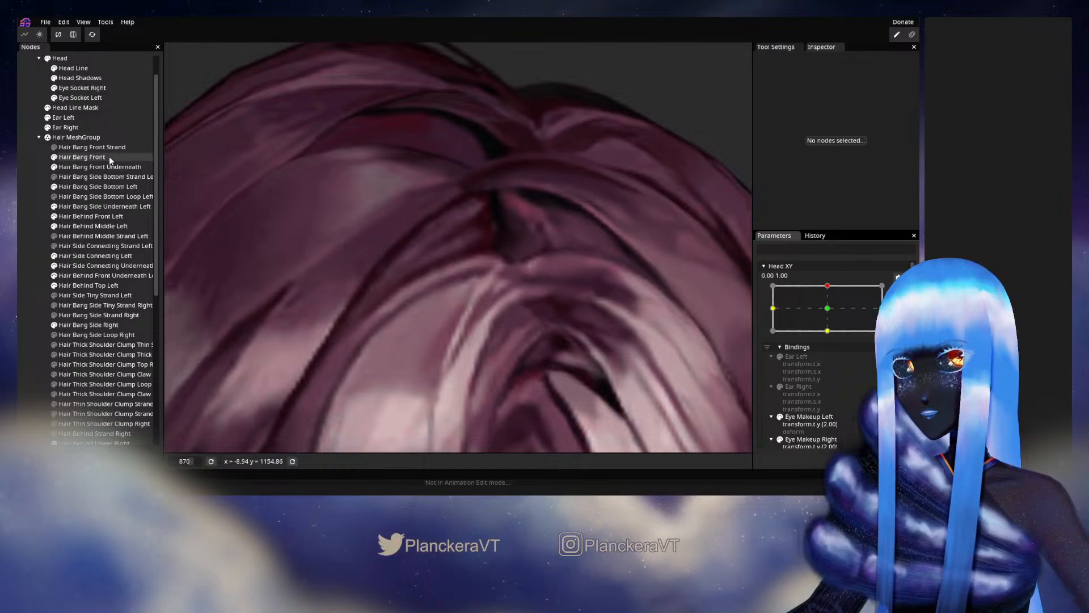
pyautogui.click(109, 156)
pyautogui.scroll(2, 482, 267)
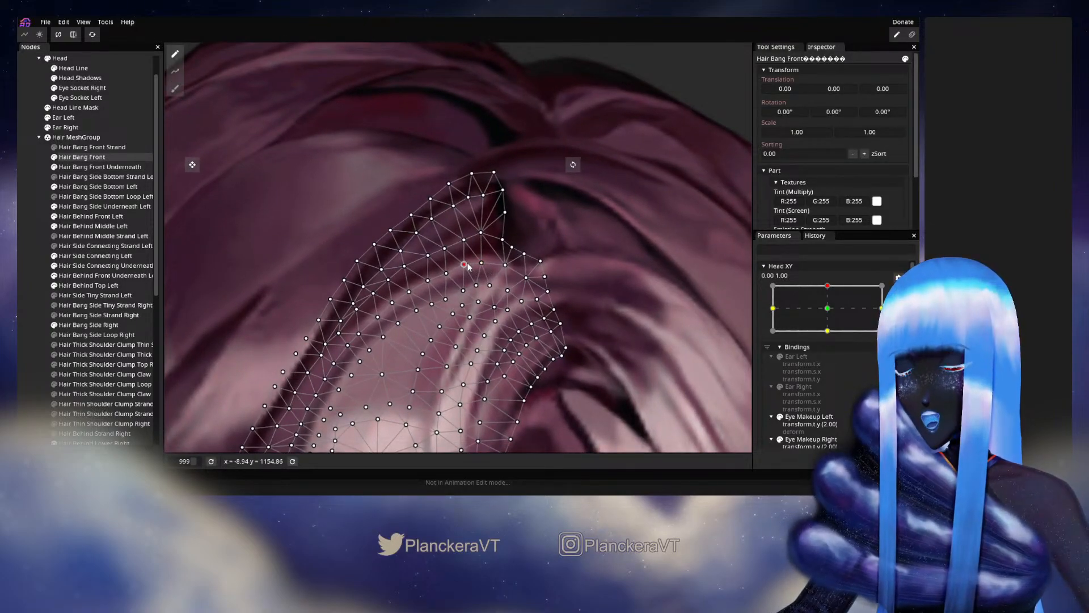
pyautogui.moveTo(446, 274); pyautogui.dragTo(446, 273)
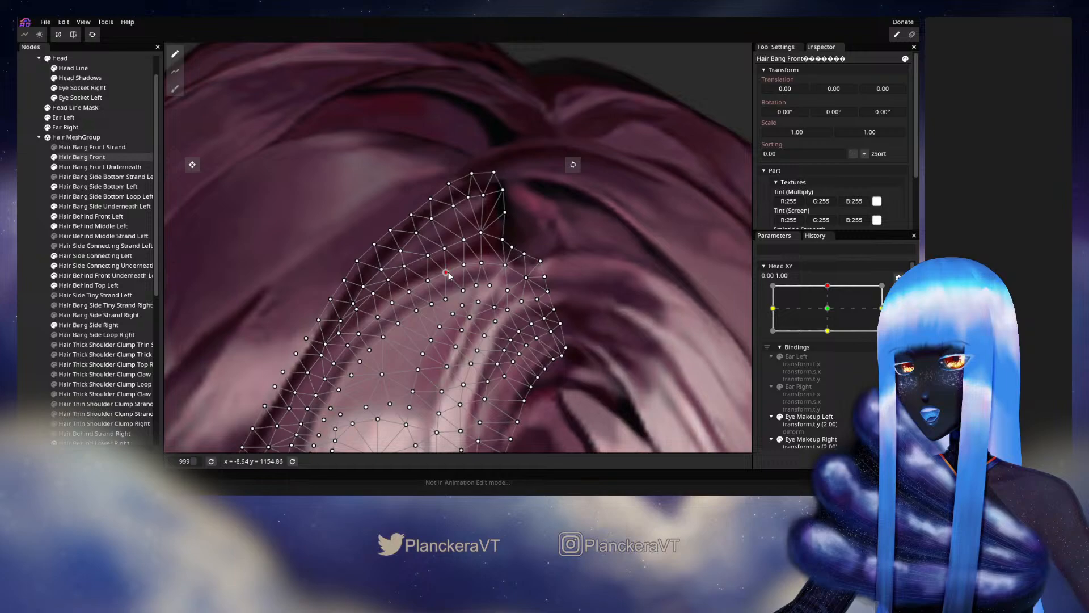
pyautogui.click(39, 254)
# - Bring the whole bang and upper face into view and save the model file shalommodel1.inx
pyautogui.scroll(-4, 420, 325)
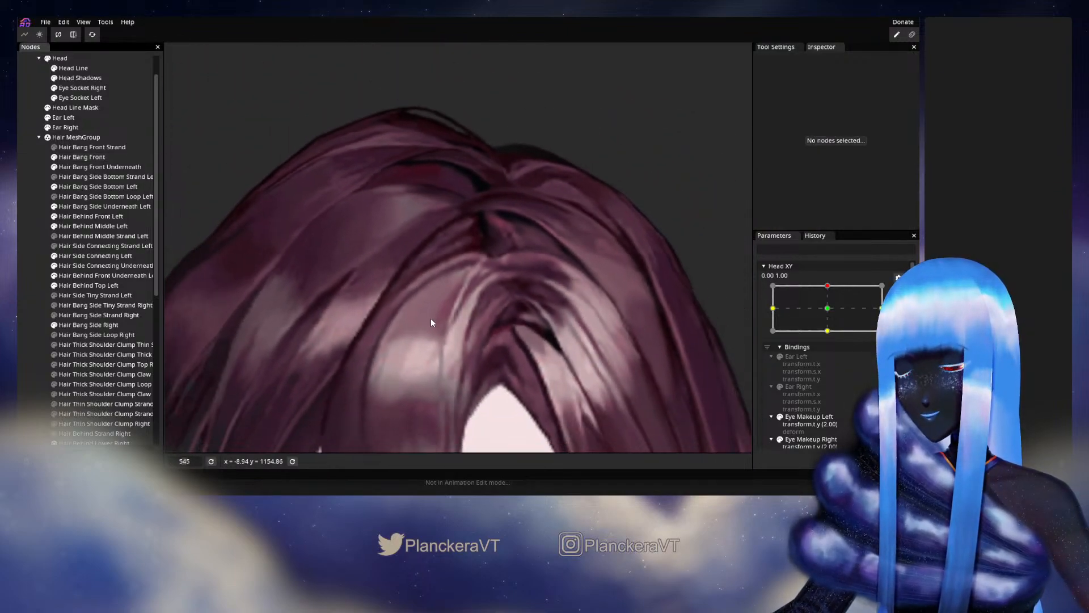
pyautogui.scroll(-5, 434, 318)
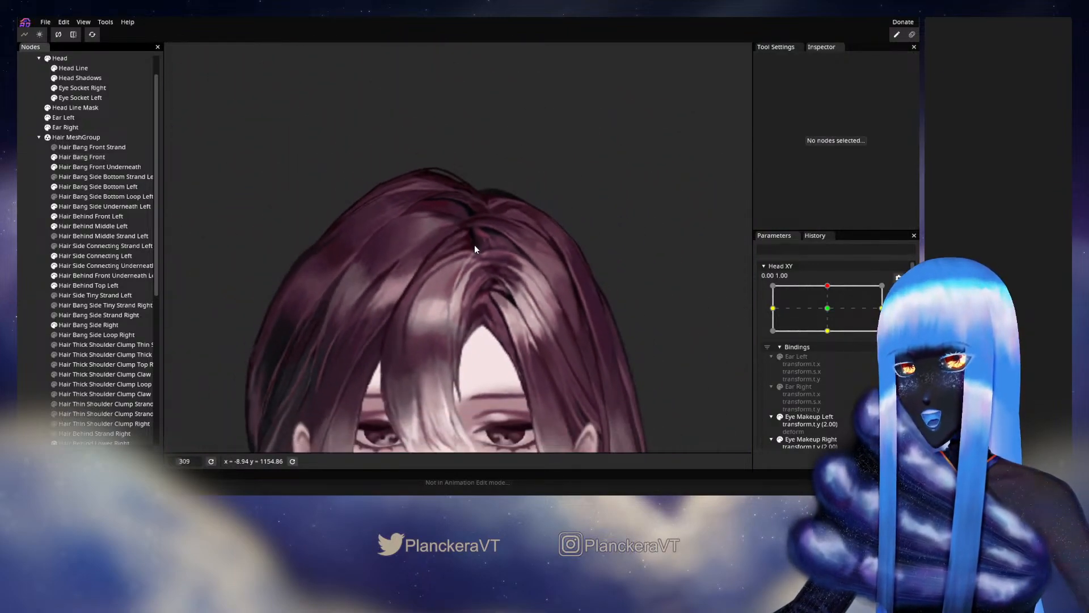
pyautogui.moveTo(435, 316); pyautogui.dragTo(458, 246)
pyautogui.hotkey('ctrl', 's')
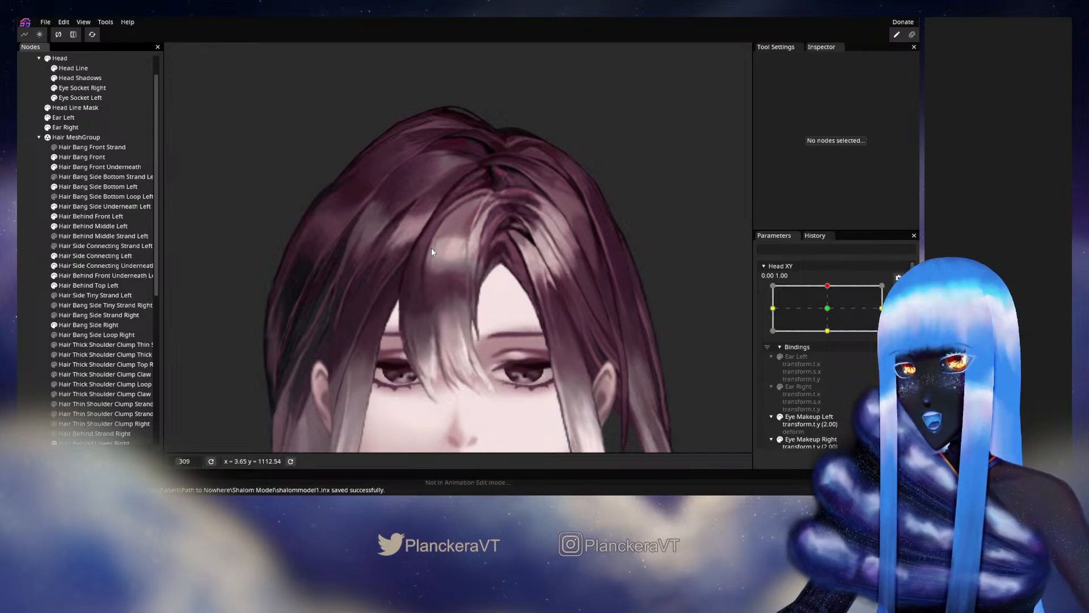
# - Check the whole front bang while moving Head XY around 0.00, 1.00, and return to editing that keypoint
pyautogui.click(898, 291)
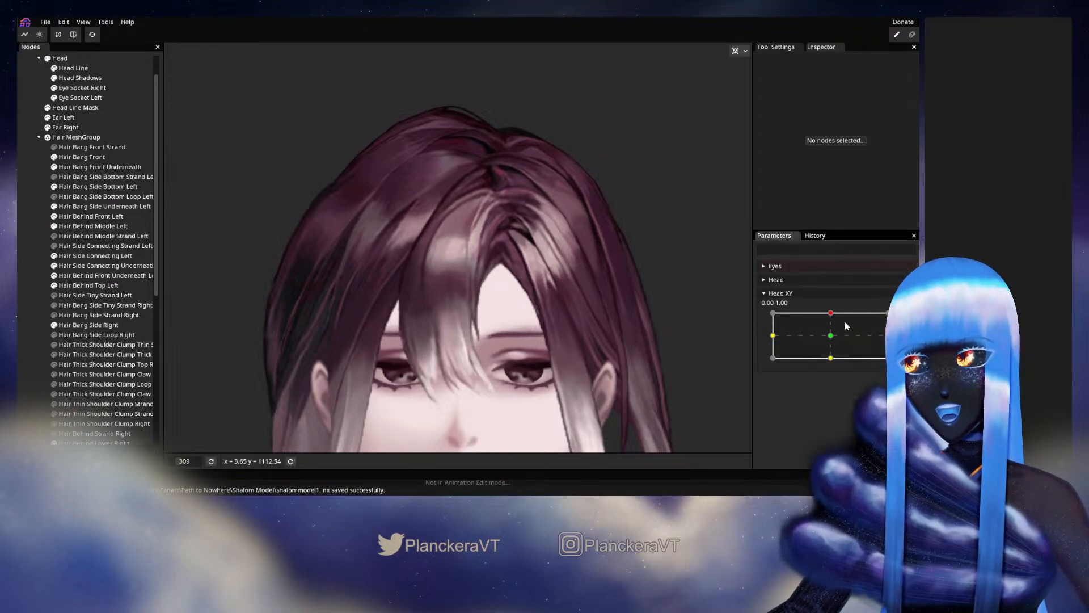
pyautogui.moveTo(845, 322)
pyautogui.mouseDown()
pyautogui.moveTo(831, 335)
pyautogui.moveTo(833, 310)
pyautogui.mouseUp()
pyautogui.click(905, 321)
pyautogui.scroll(2, 413, 257)
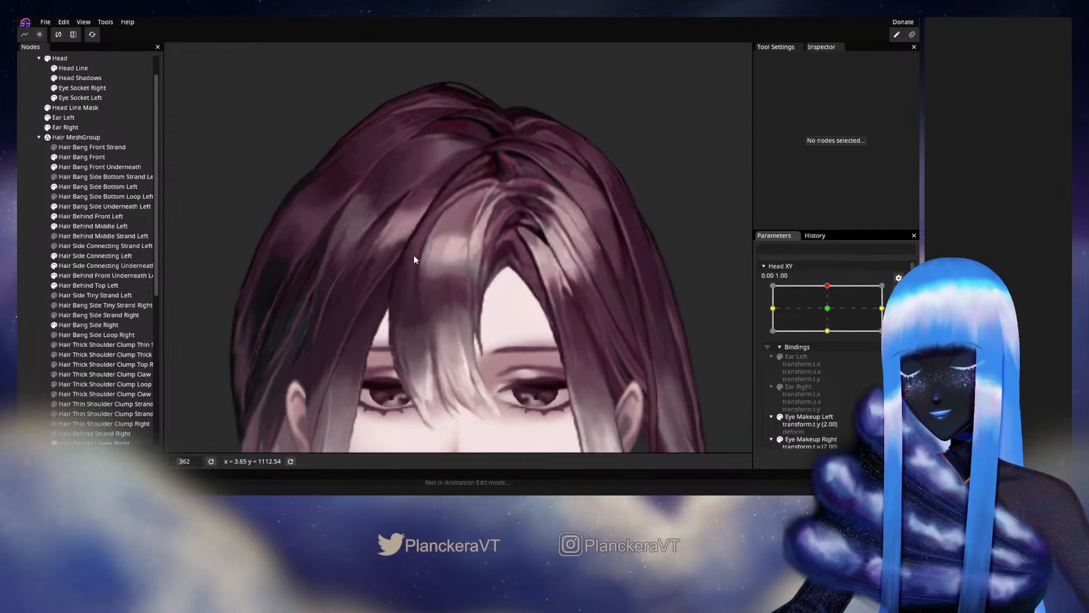
# - Select the Hair Bang Front part and bring its mesh near the parting into close view
pyautogui.scroll(7, 415, 259)
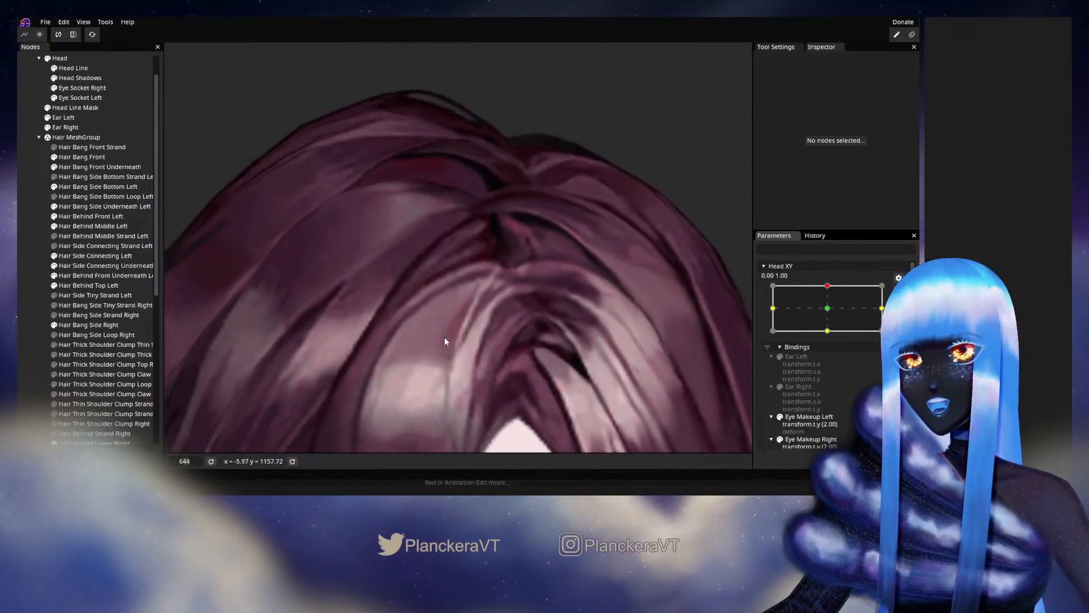
pyautogui.scroll(3, 448, 336)
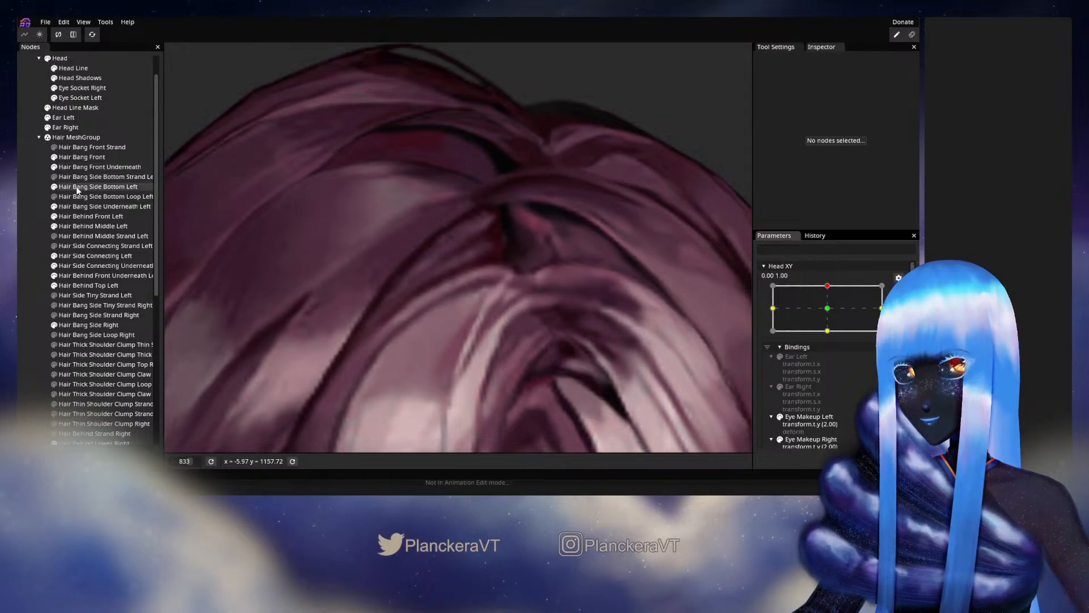
pyautogui.click(77, 157)
pyautogui.scroll(3, 455, 317)
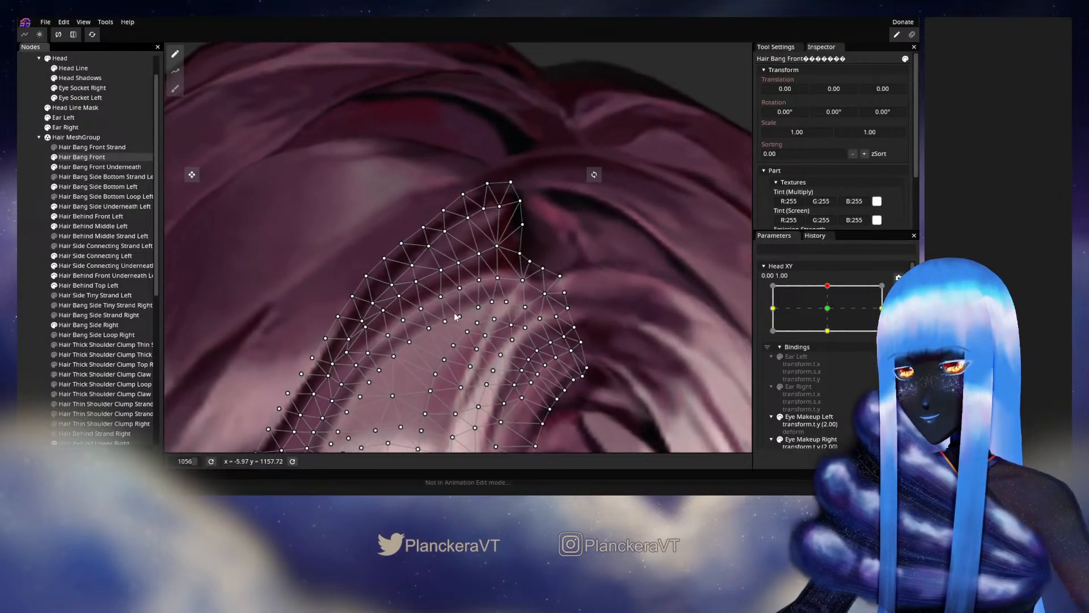
# - Try slightly shifting Hair Bang Front vertices along the upper inner curve, between the parting and the light highlight
pyautogui.click(479, 310)
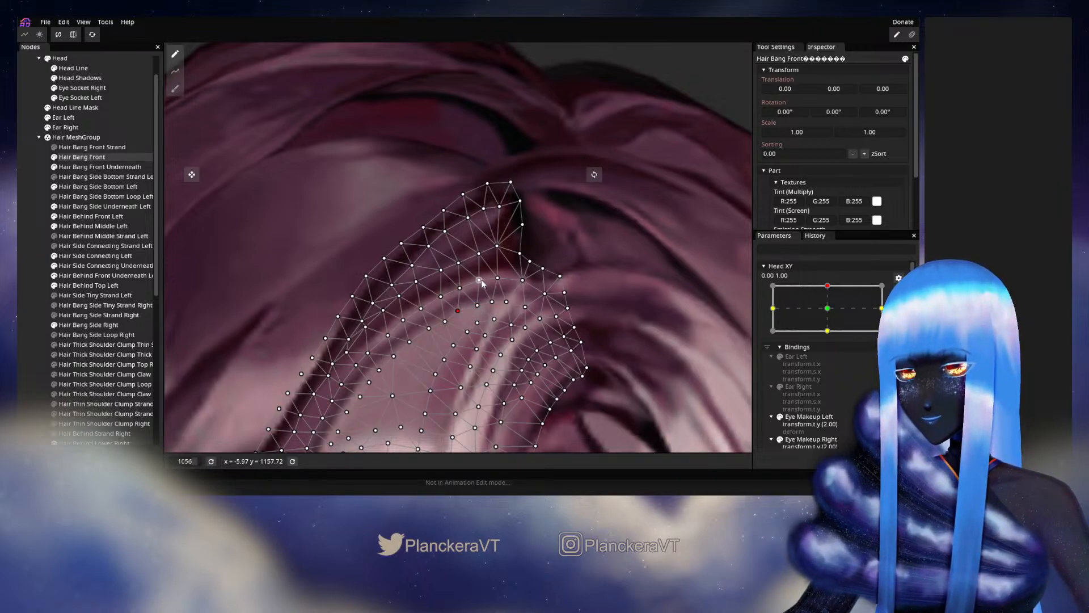
pyautogui.moveTo(480, 282); pyautogui.dragTo(488, 283)
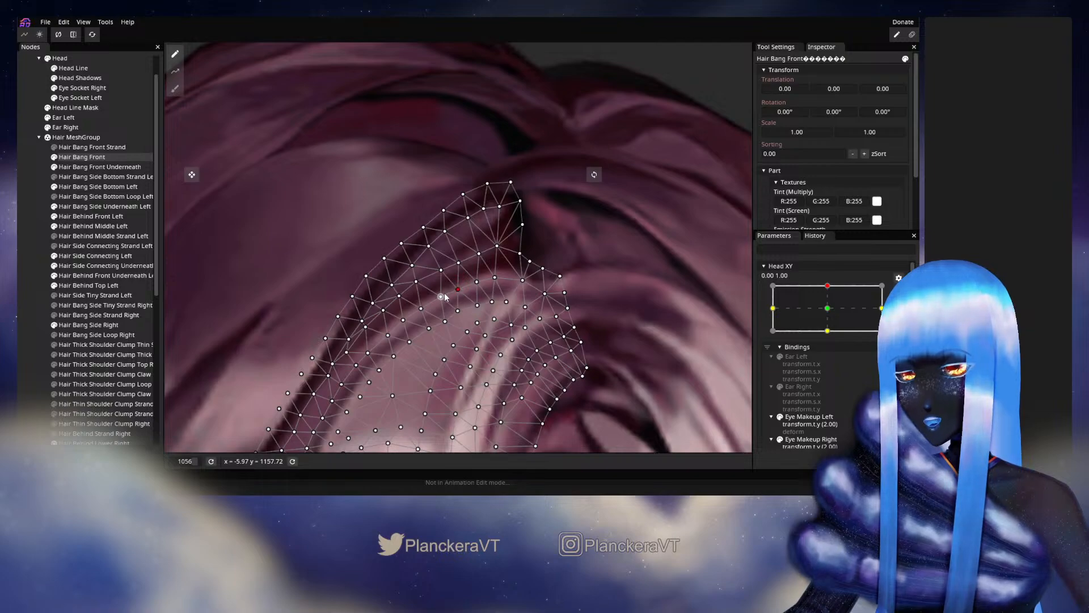
pyautogui.moveTo(445, 327); pyautogui.dragTo(441, 323)
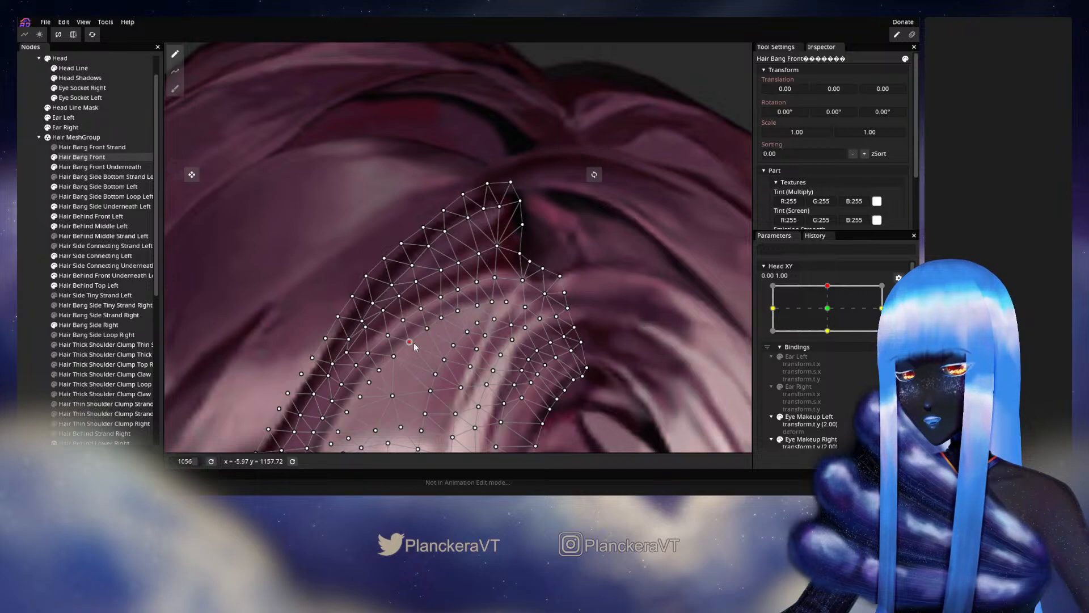
pyautogui.click(427, 328)
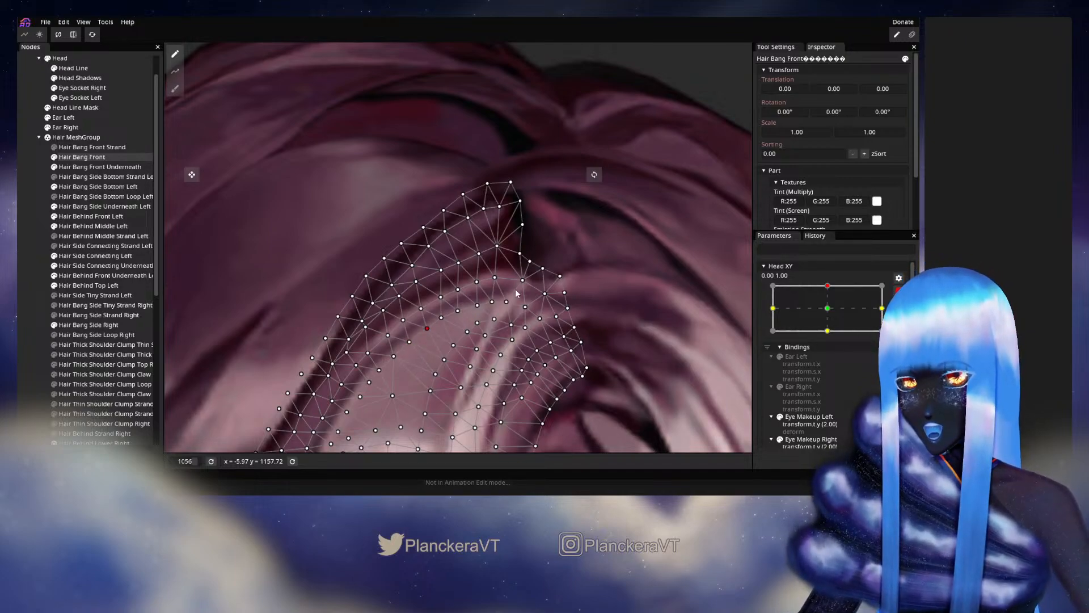
# - Undo the last vertex shifts on the Hair Bang Front upper curve
pyautogui.hotkey('ctrl', 'z')
pyautogui.hotkey('ctrl', 'z')
pyautogui.hotkey('ctrl', 'z')
pyautogui.hotkey('ctrl', 'z')
pyautogui.hotkey('ctrl', 'z')
pyautogui.hotkey('ctrl', 'z')
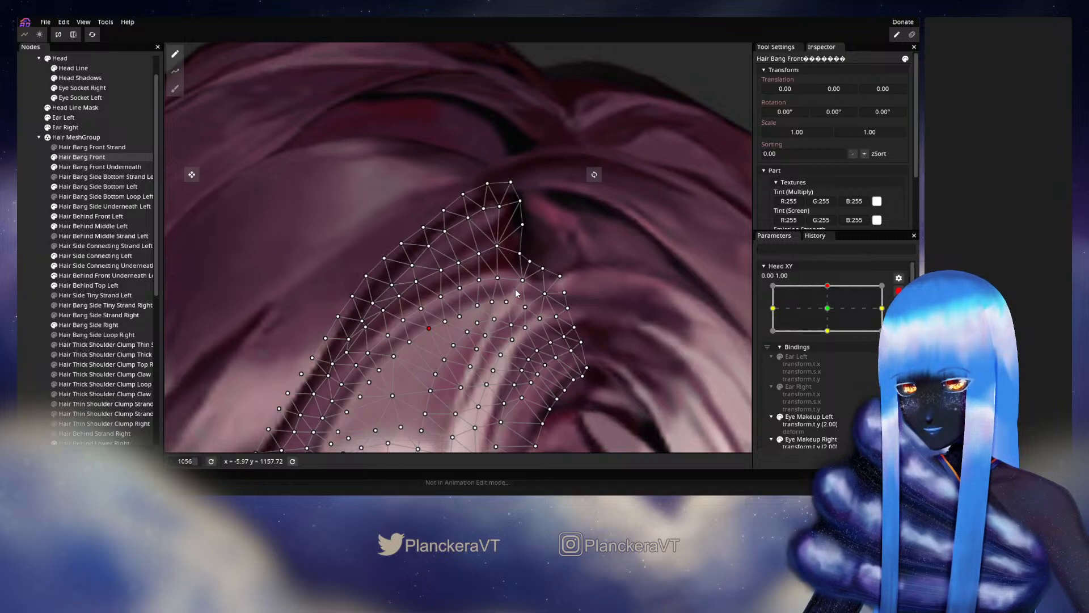
# - At the Head XY 0.00, 1.00 keypoint, nudge the Hair Bang Front vertices along the dark curve from below the parting down toward the highlight
pyautogui.click(442, 299)
pyautogui.click(459, 290)
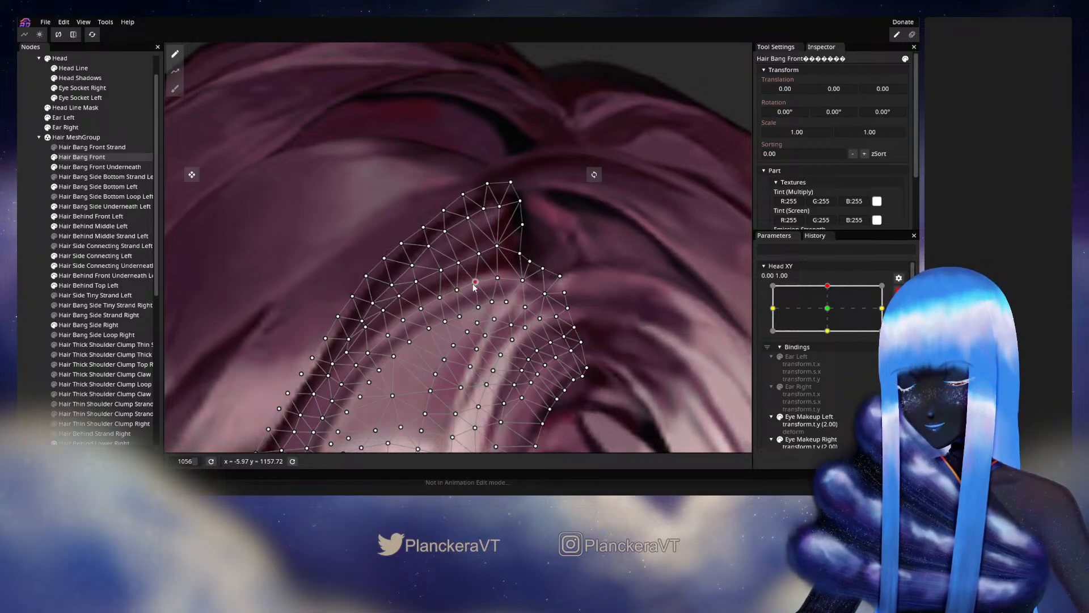
pyautogui.click(496, 278)
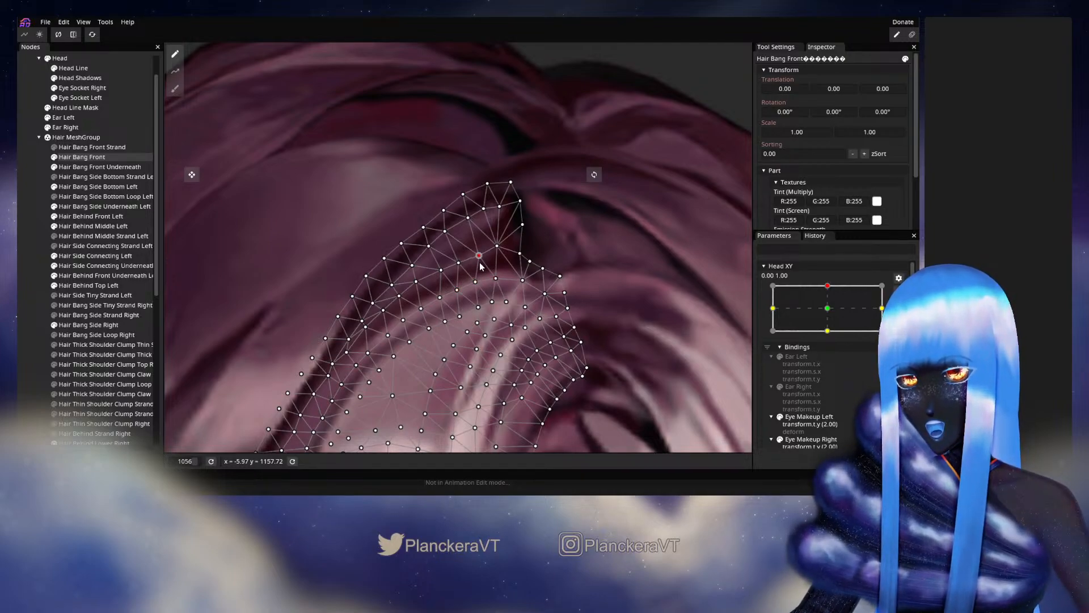
pyautogui.click(493, 276)
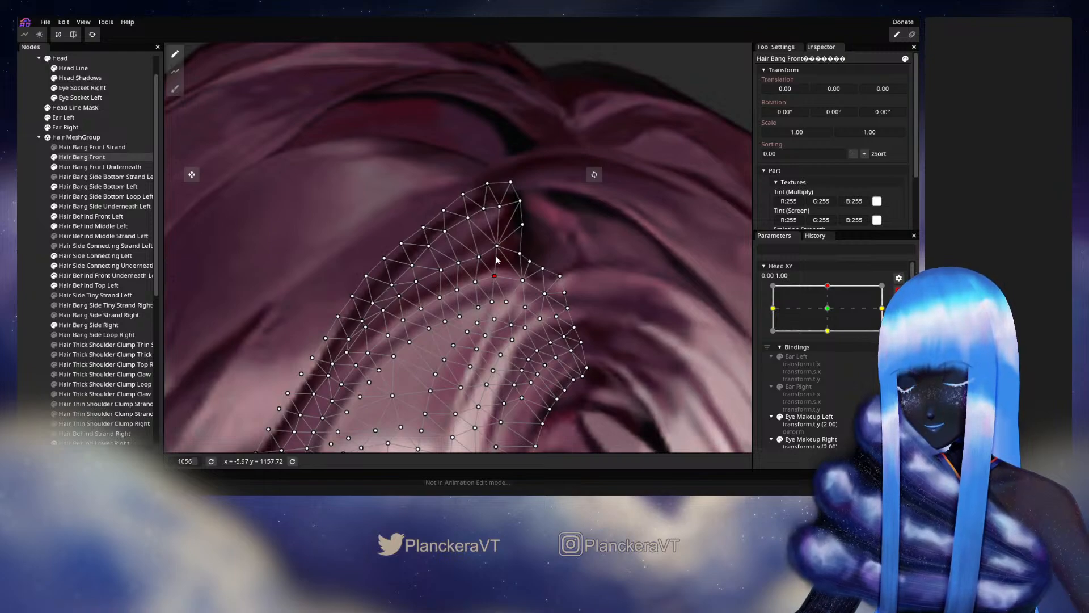
pyautogui.moveTo(497, 247); pyautogui.dragTo(421, 305)
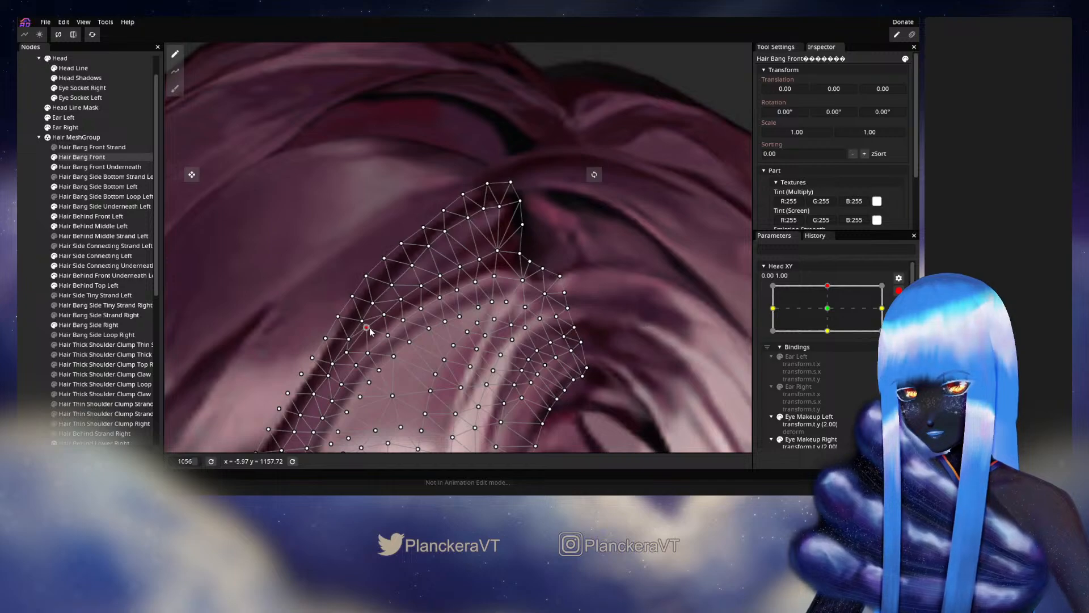
pyautogui.moveTo(370, 328); pyautogui.dragTo(415, 300)
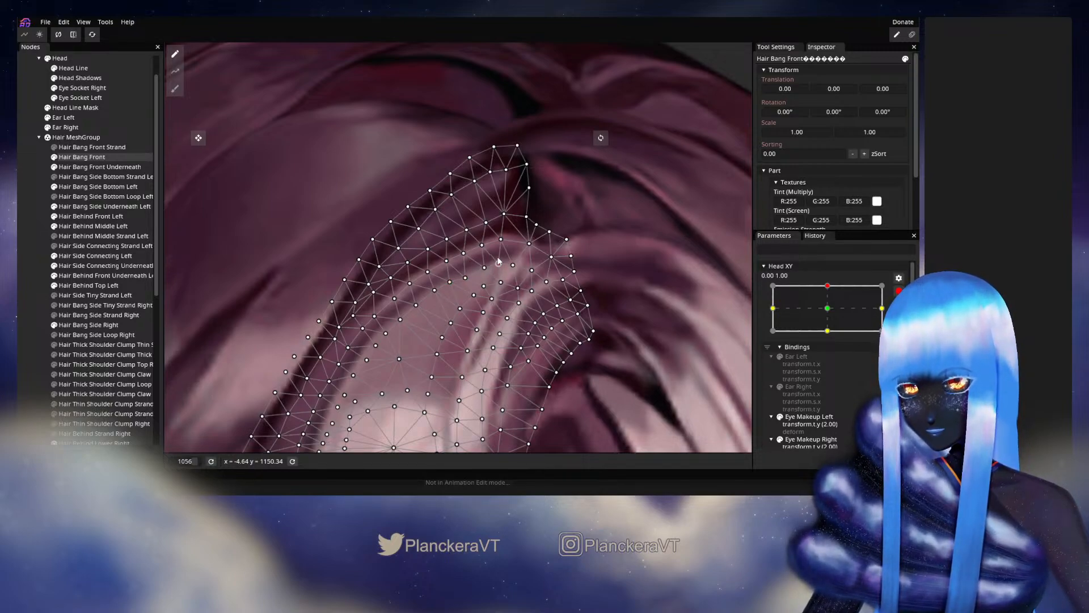
pyautogui.moveTo(383, 333); pyautogui.dragTo(454, 267)
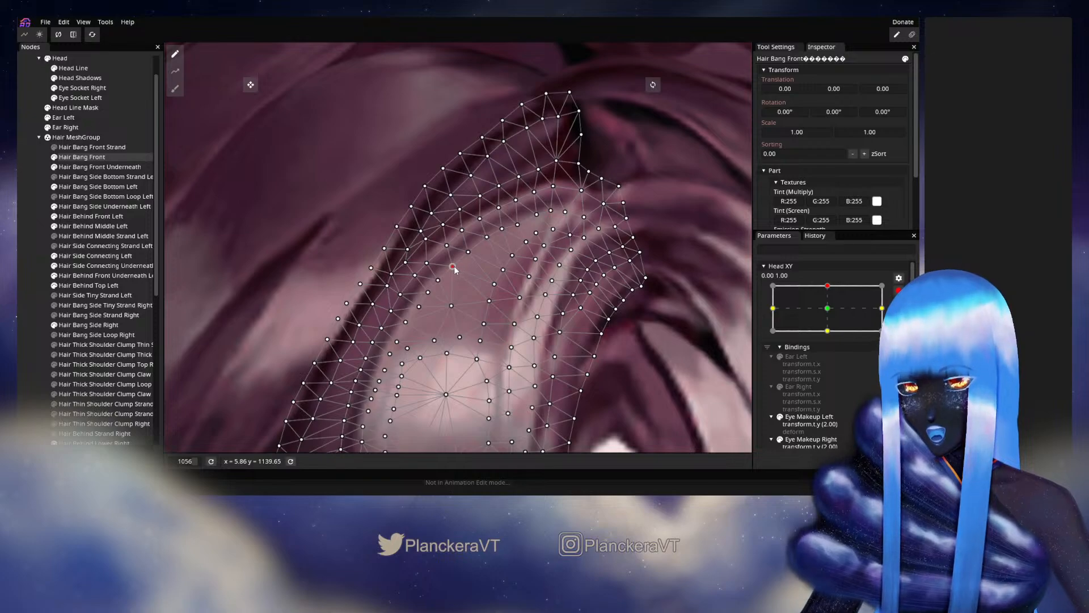
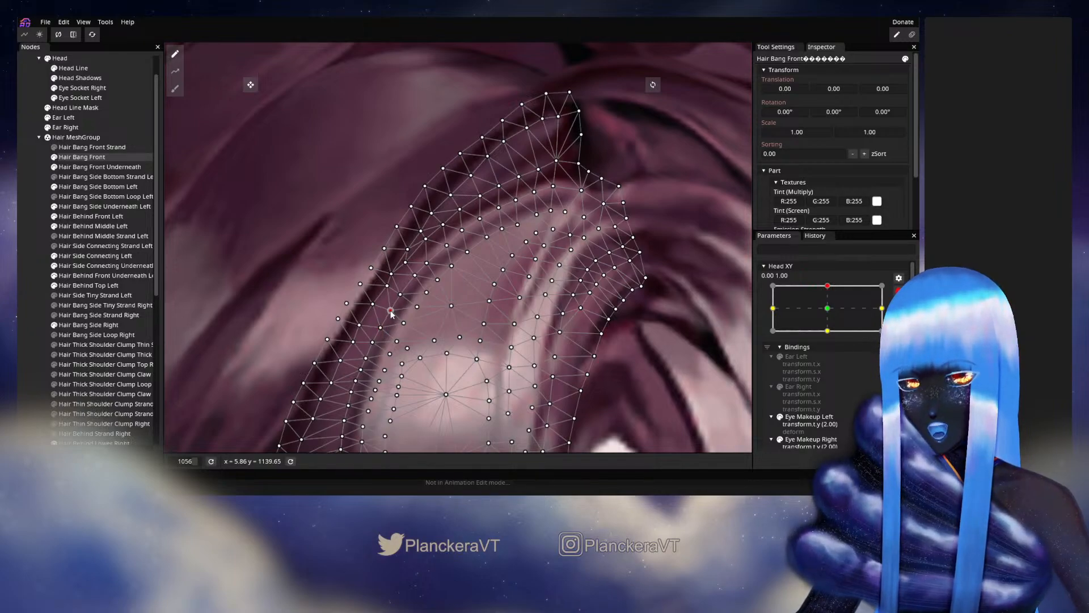
# - Deselect Hair Bang Front, disarm Head XY and move the parameter around its 0.00, 1.00 keypoint to check the bang's motion
pyautogui.click(36, 279)
pyautogui.scroll(-4, 492, 329)
pyautogui.scroll(-5, 485, 338)
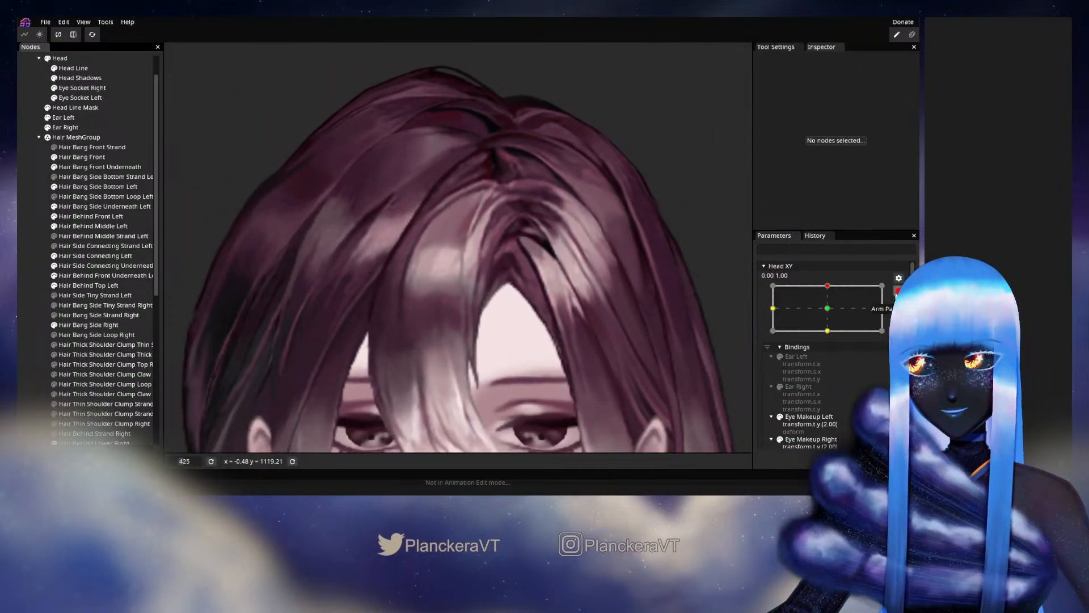
pyautogui.moveTo(831, 313)
pyautogui.mouseDown()
pyautogui.moveTo(833, 337)
pyautogui.moveTo(832, 313)
pyautogui.mouseUp()
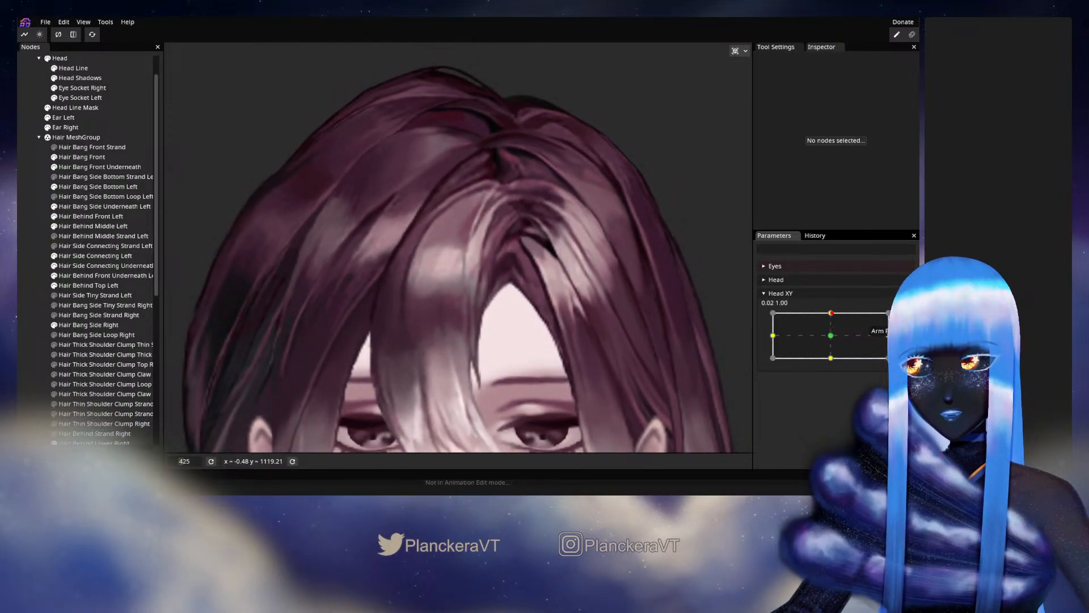
# - At Head XY 0.00, 1.00, nudge the Hair Bang Front vertices along the inner side of the dark curve, from below the parting to the pale highlight
pyautogui.scroll(6, 413, 166)
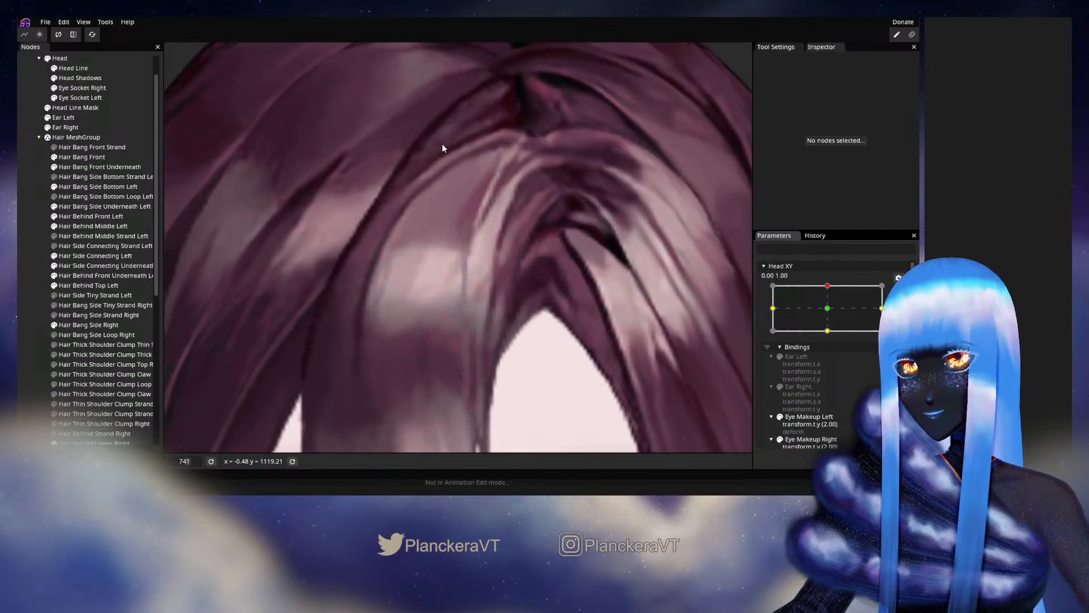
pyautogui.scroll(2, 449, 266)
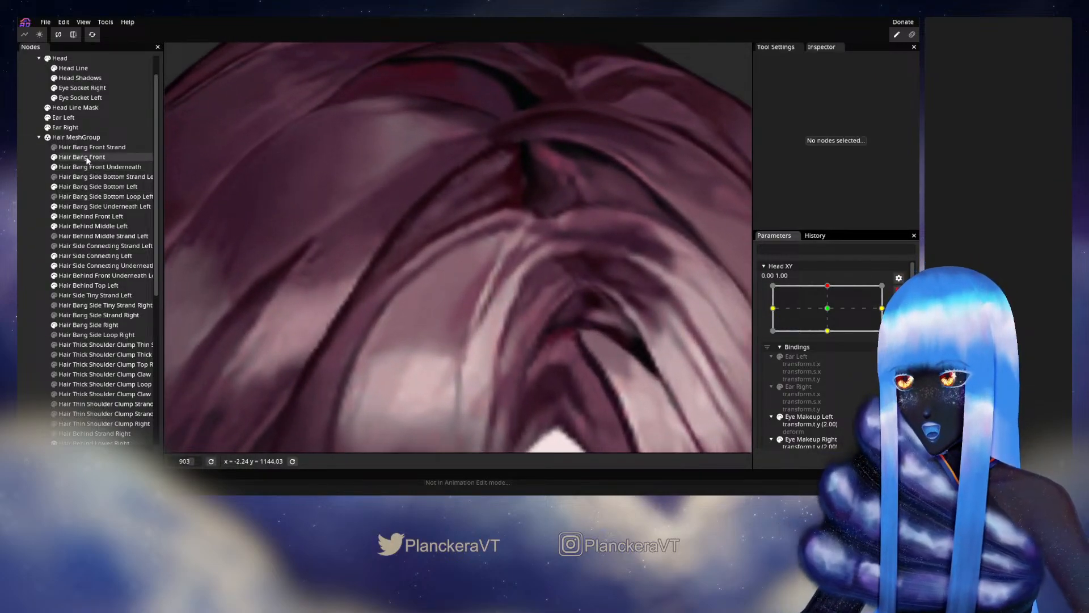
pyautogui.click(86, 158)
pyautogui.scroll(3, 500, 239)
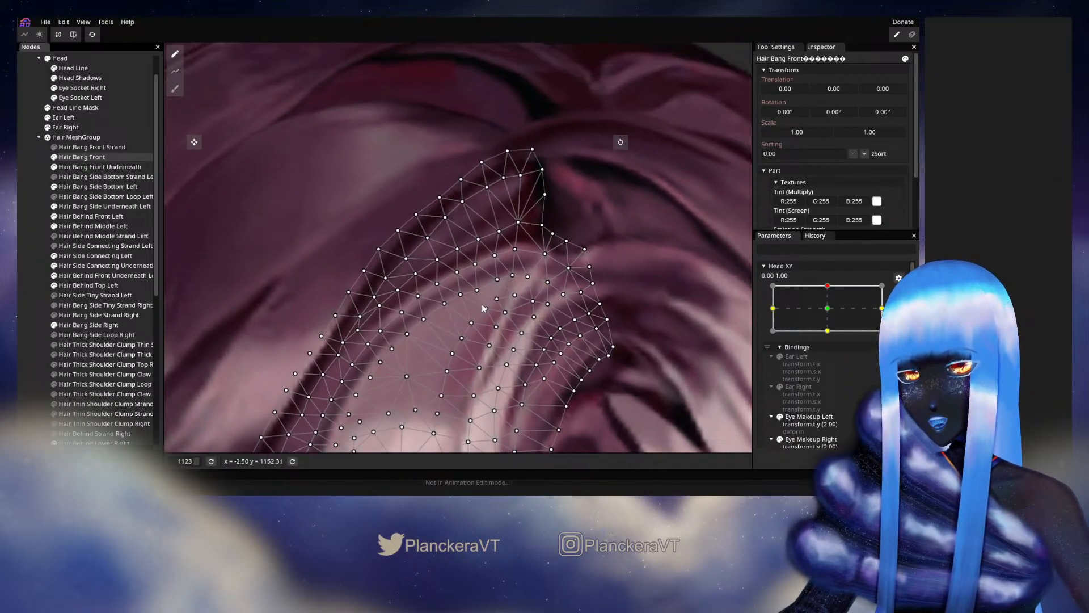
pyautogui.click(478, 291)
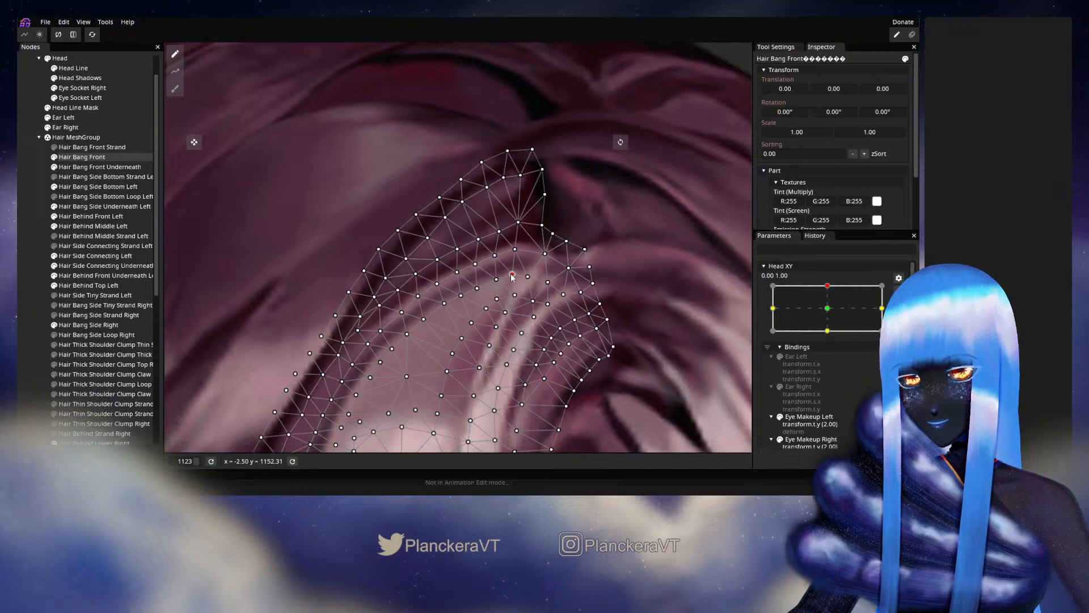
pyautogui.moveTo(476, 298); pyautogui.dragTo(501, 255)
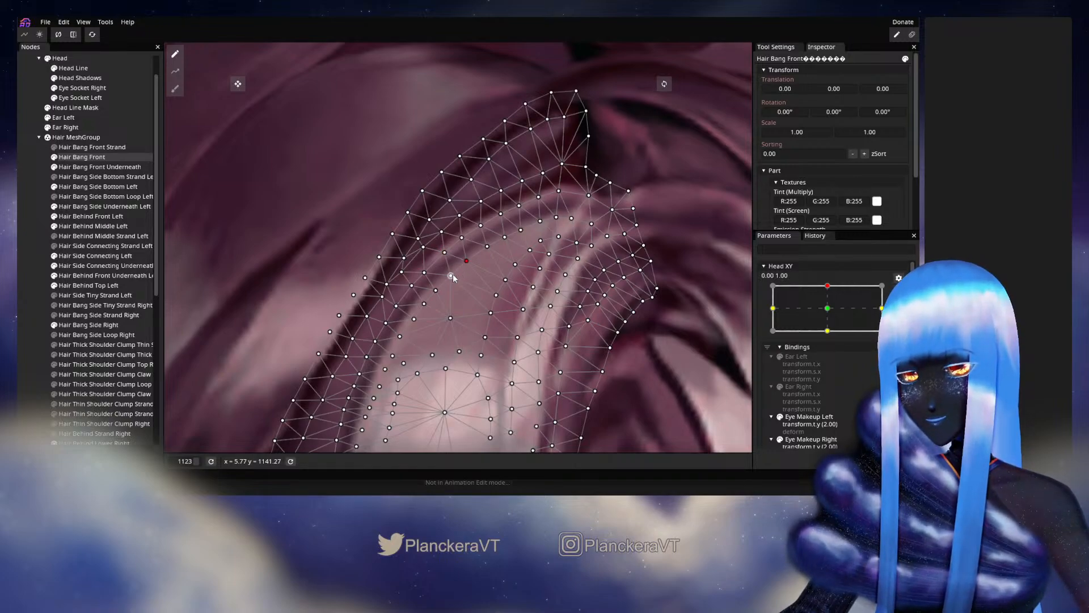
pyautogui.moveTo(448, 274); pyautogui.dragTo(439, 290)
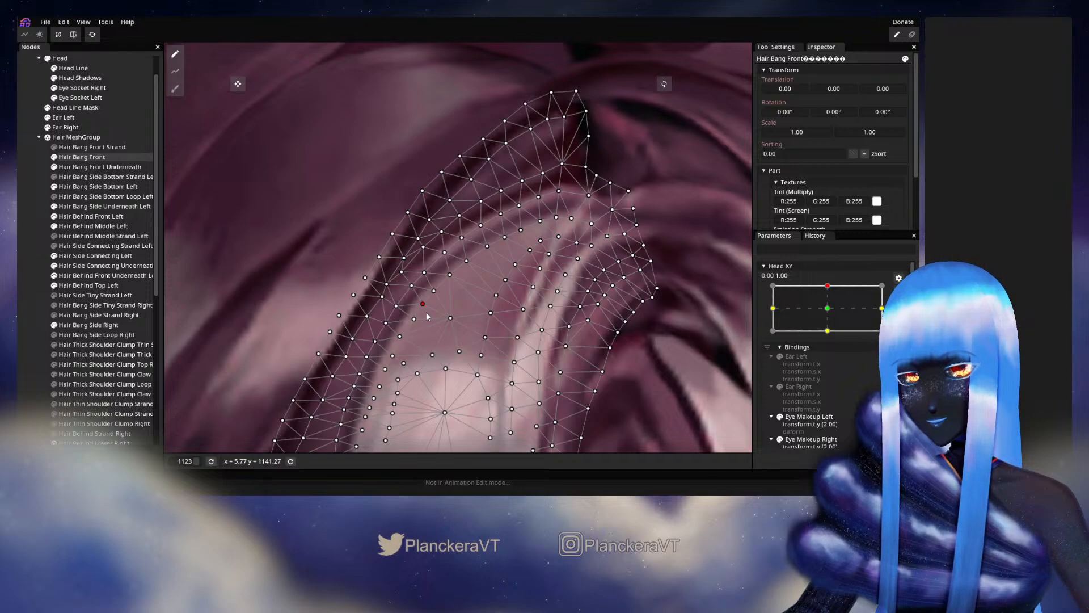
pyautogui.moveTo(427, 317); pyautogui.dragTo(511, 248)
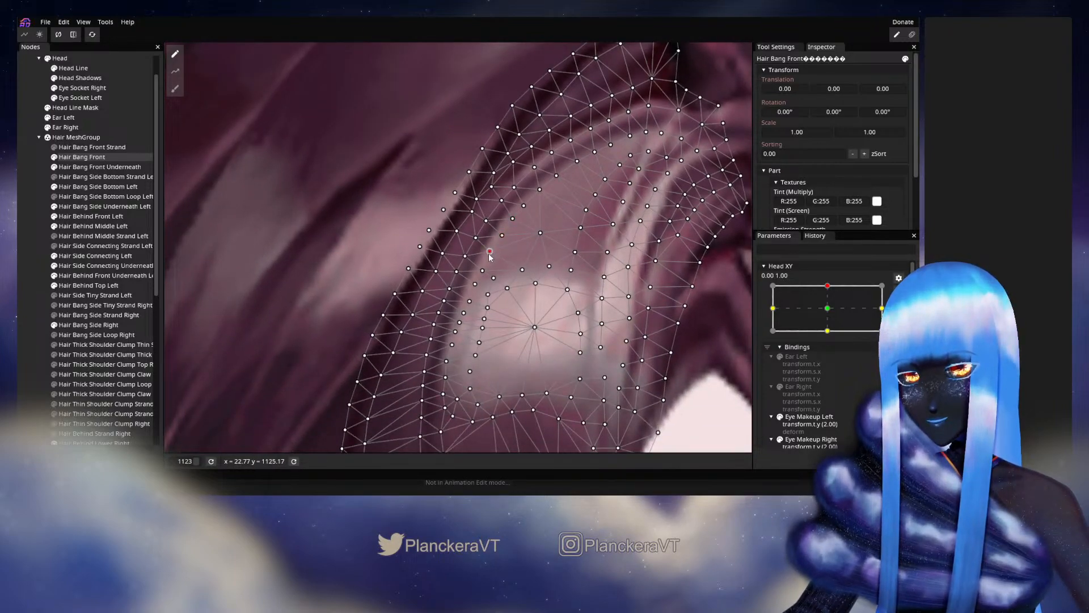
pyautogui.moveTo(492, 266); pyautogui.dragTo(493, 228)
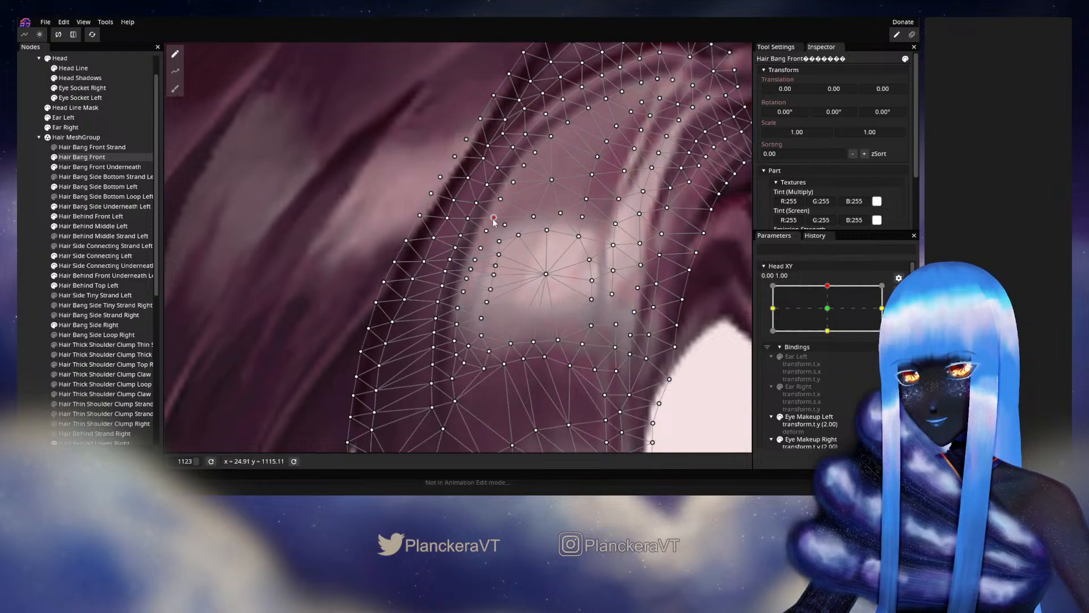
# - Clear the selection, disarm Head XY and sweep it near 0.00, 1.00 to examine how the whole front hair deforms
pyautogui.click(28, 279)
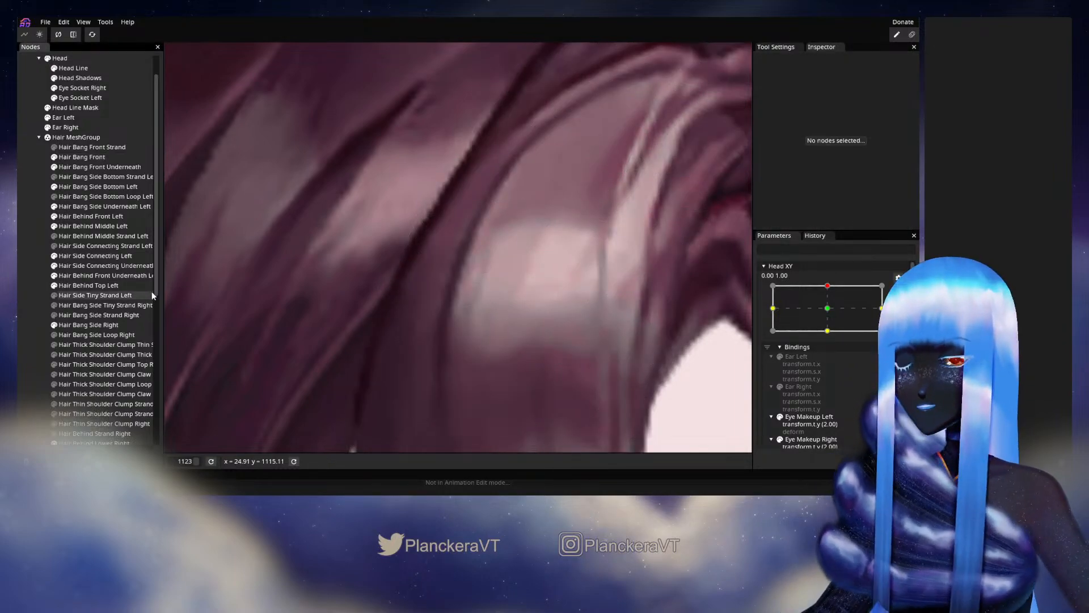
pyautogui.scroll(-1, 431, 301)
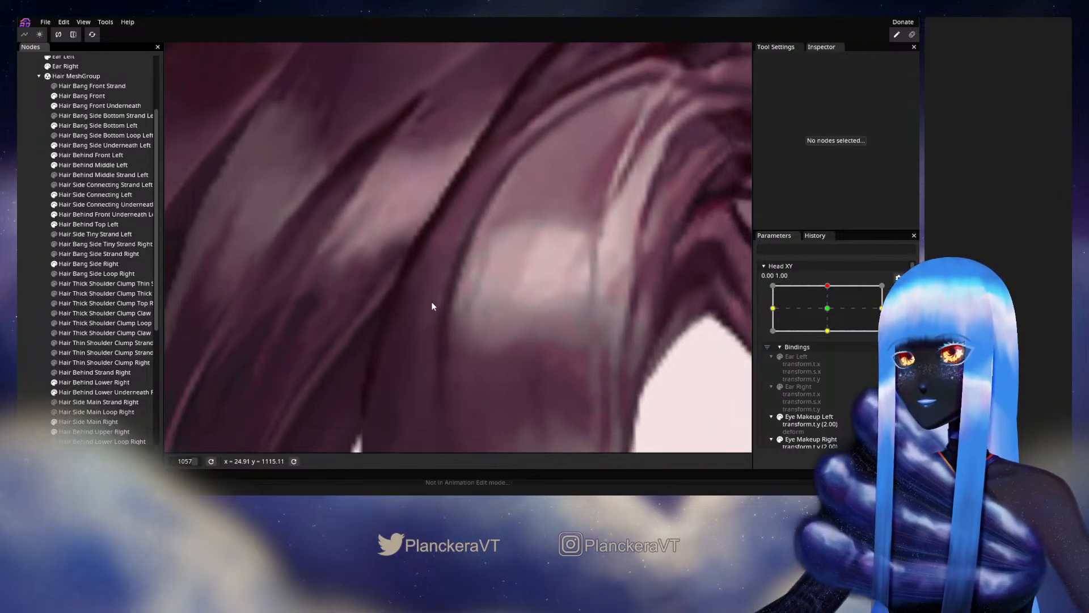
pyautogui.scroll(-10, 541, 314)
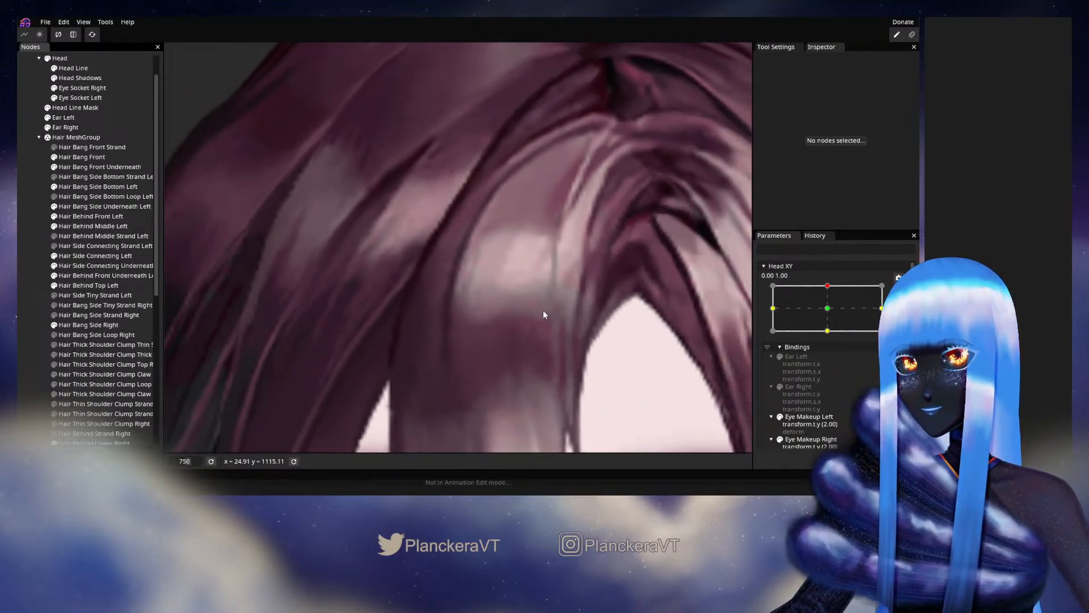
pyautogui.scroll(-4, 548, 315)
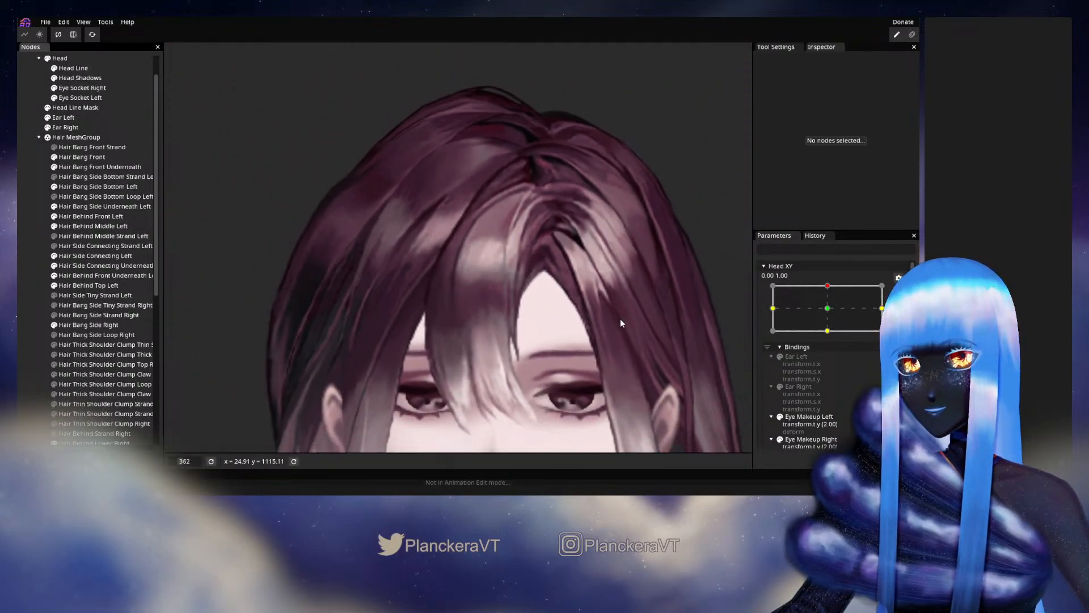
pyautogui.click(899, 293)
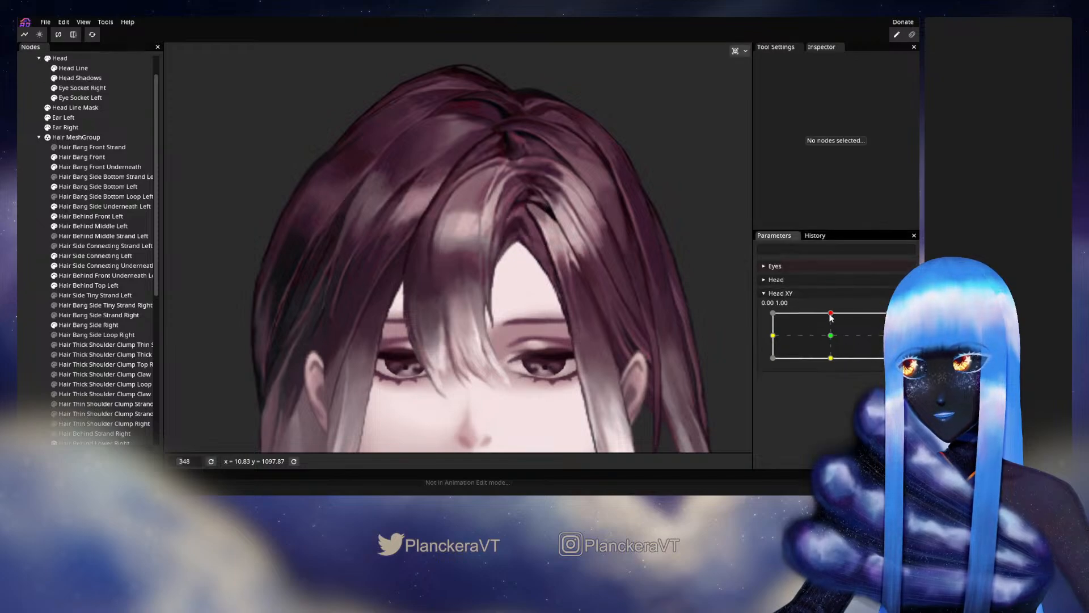
pyautogui.moveTo(831, 314)
pyautogui.mouseDown()
pyautogui.moveTo(836, 330)
pyautogui.moveTo(831, 311)
pyautogui.mouseUp()
pyautogui.moveTo(540, 352); pyautogui.dragTo(490, 250)
pyautogui.scroll(2, 591, 264)
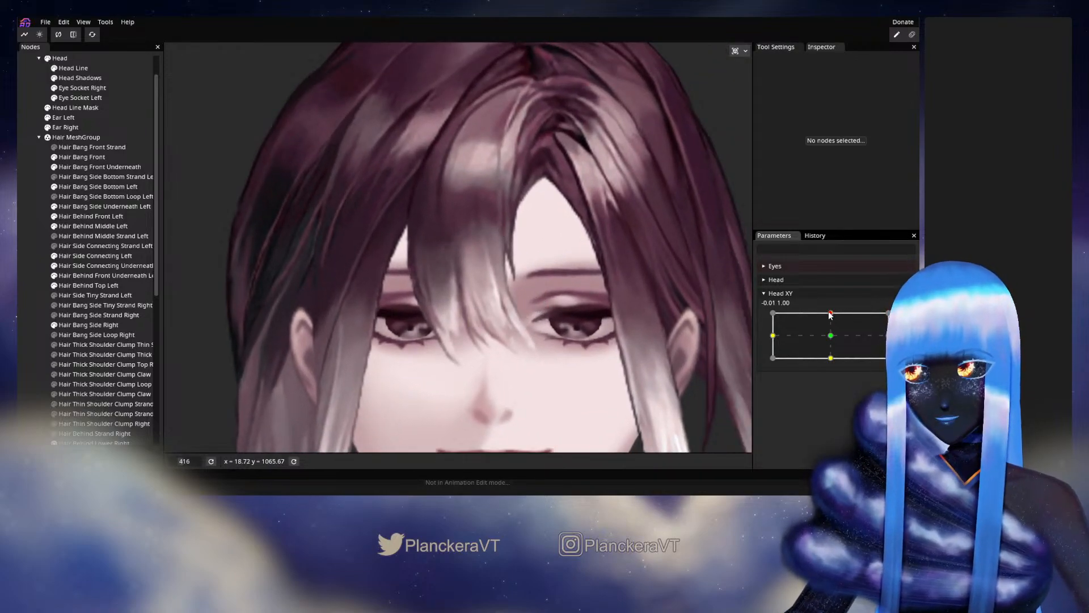
pyautogui.moveTo(830, 315)
pyautogui.mouseDown()
pyautogui.moveTo(831, 338)
pyautogui.moveTo(831, 314)
pyautogui.mouseUp()
# - Rearm Head XY at 0.00, 1.00 and shift Hair Bang Front vertices in the middle of the dark band below the highlight
pyautogui.click(905, 318)
pyautogui.scroll(2, 413, 274)
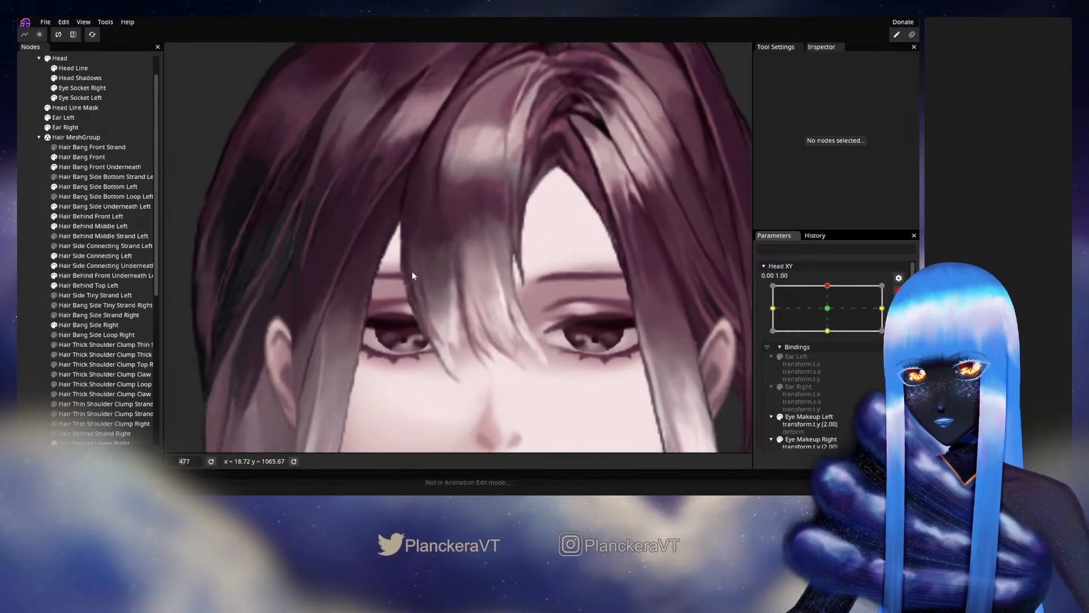
pyautogui.scroll(3, 412, 275)
pyautogui.click(84, 157)
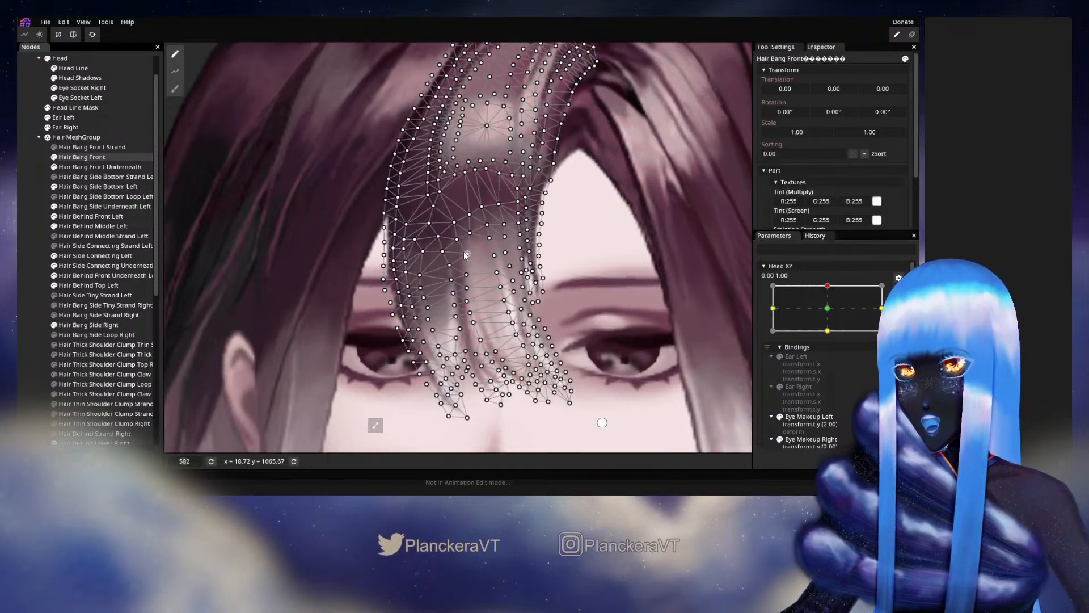
pyautogui.scroll(5, 465, 255)
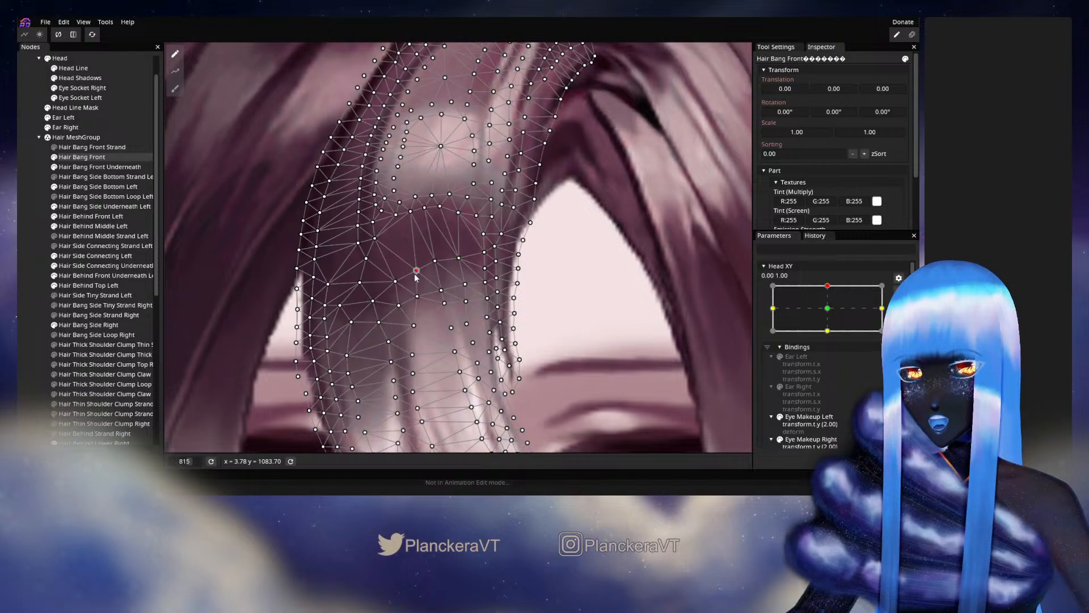
pyautogui.click(416, 296)
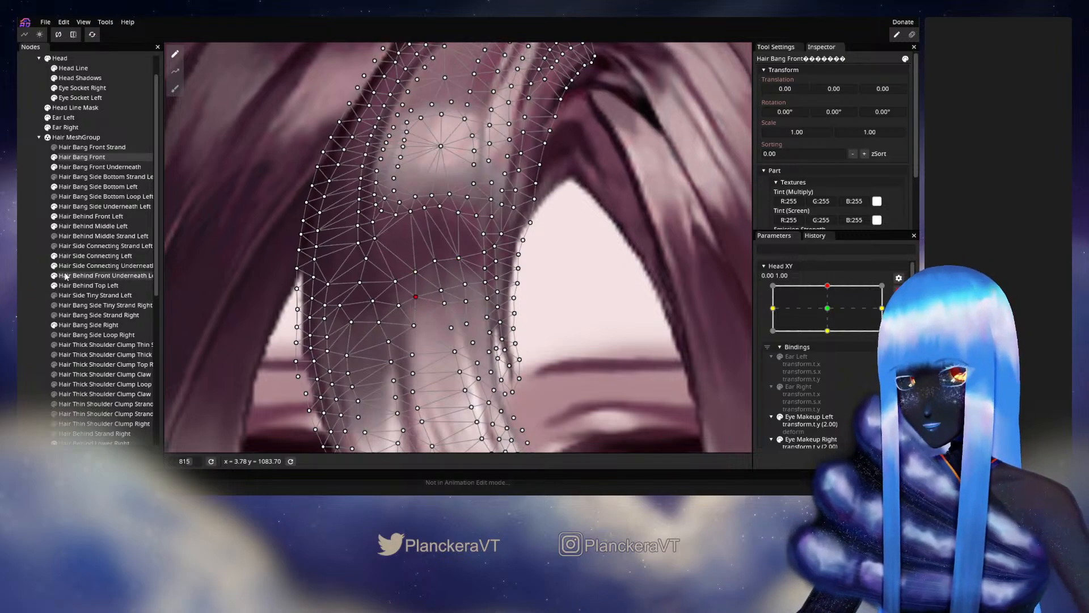
# - Deselect the part, disarm Head XY and vary it near 0.00, 1.00 to check the dark band below the highlight
pyautogui.click(39, 279)
pyautogui.scroll(-4, 502, 347)
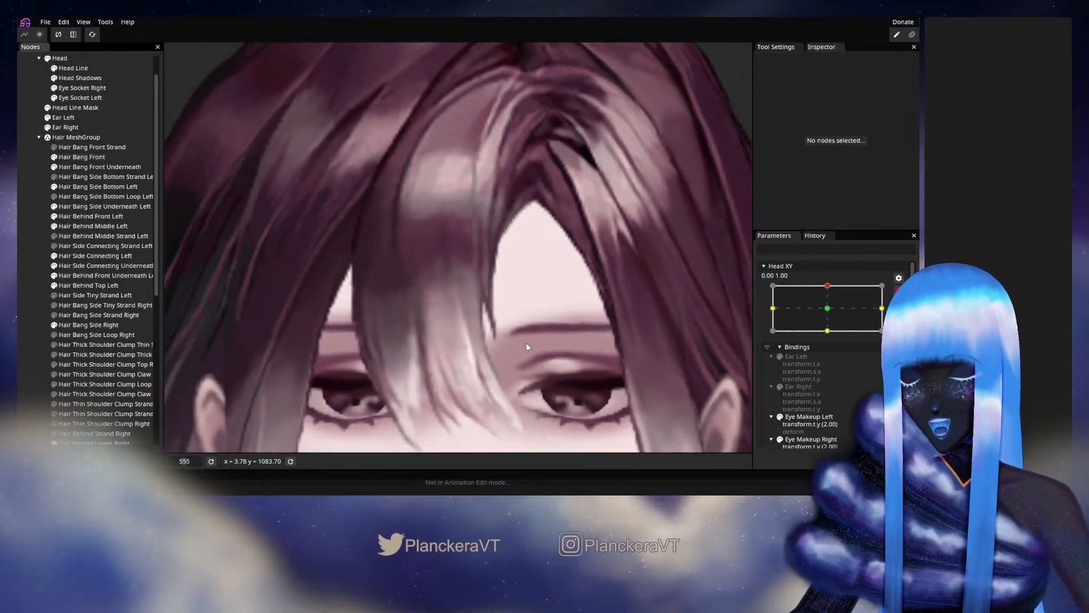
pyautogui.scroll(-3, 526, 347)
pyautogui.click(897, 293)
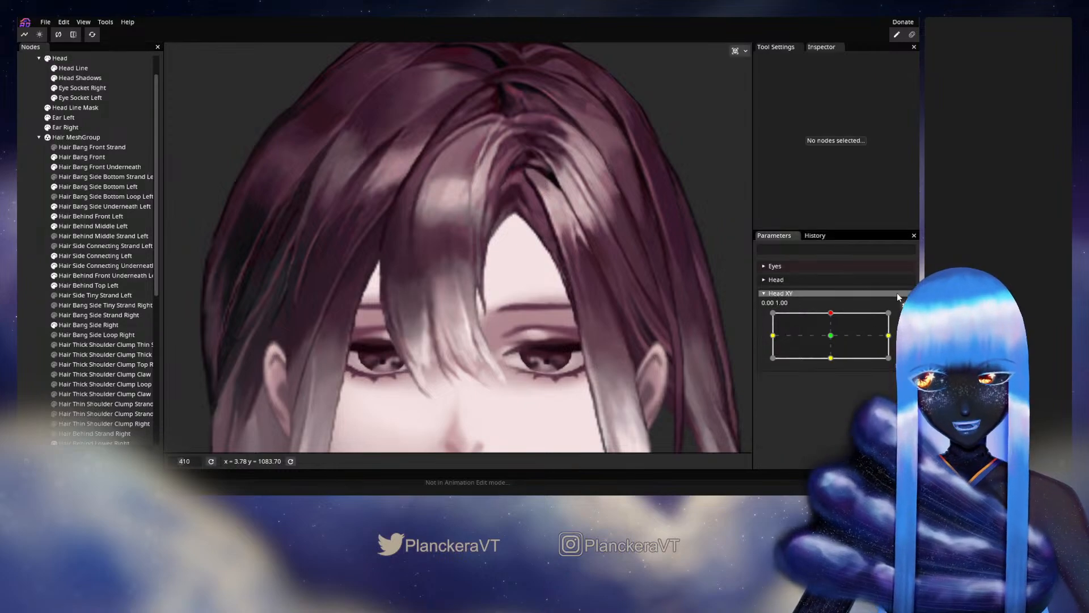
pyautogui.moveTo(830, 312)
pyautogui.mouseDown()
pyautogui.moveTo(829, 340)
pyautogui.moveTo(831, 313)
pyautogui.mouseUp()
# - With Head XY armed at 0.00, 1.00, adjust Hair Bang Front vertices where the dark band fades into the light central strands
pyautogui.click(898, 319)
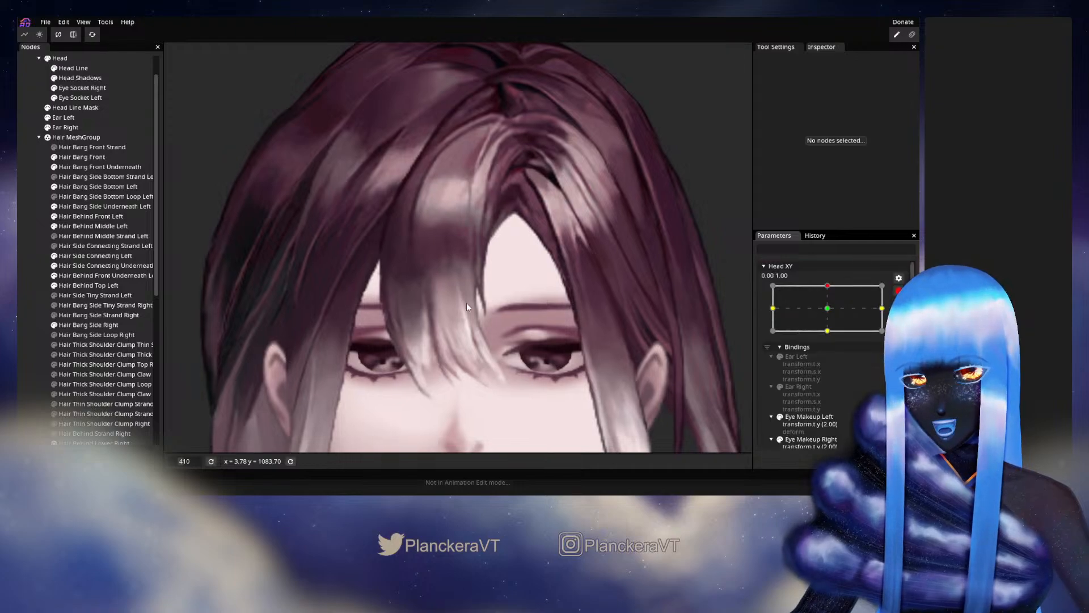
pyautogui.scroll(5, 420, 304)
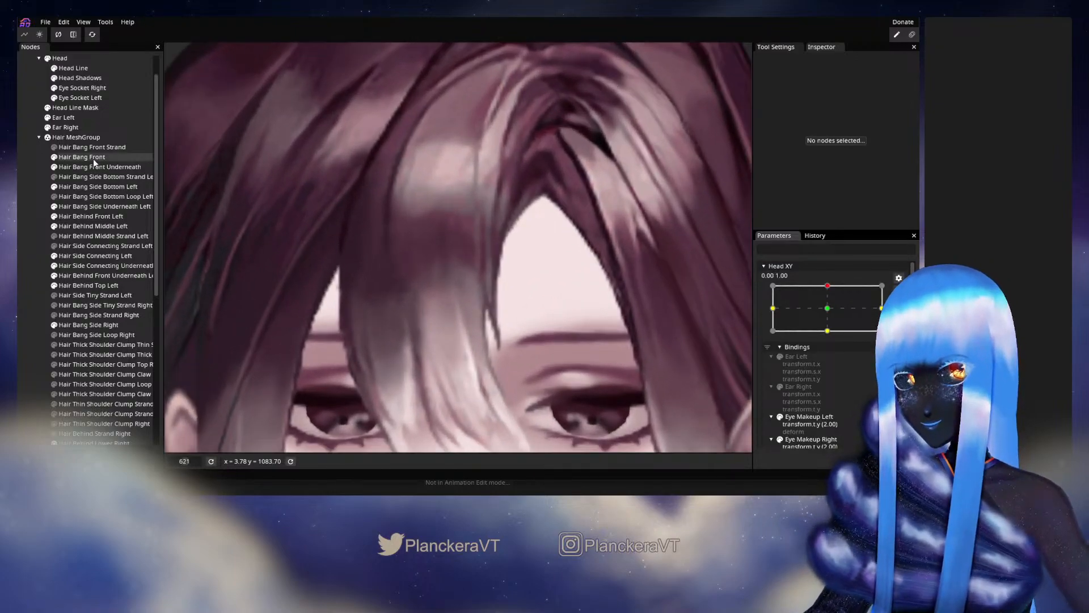
pyautogui.click(93, 158)
pyautogui.scroll(5, 455, 305)
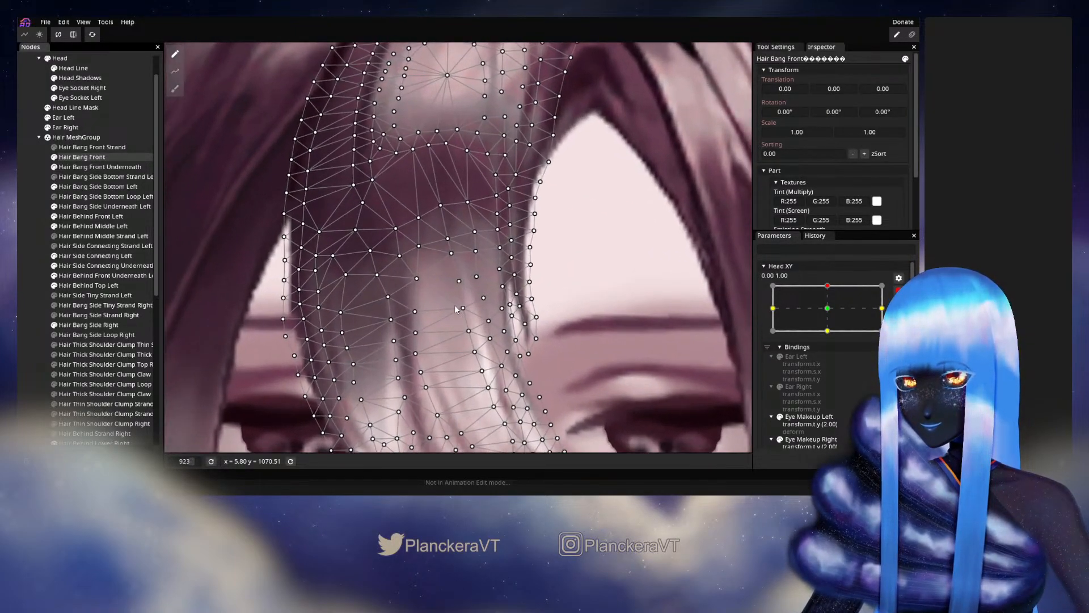
pyautogui.scroll(1, 451, 303)
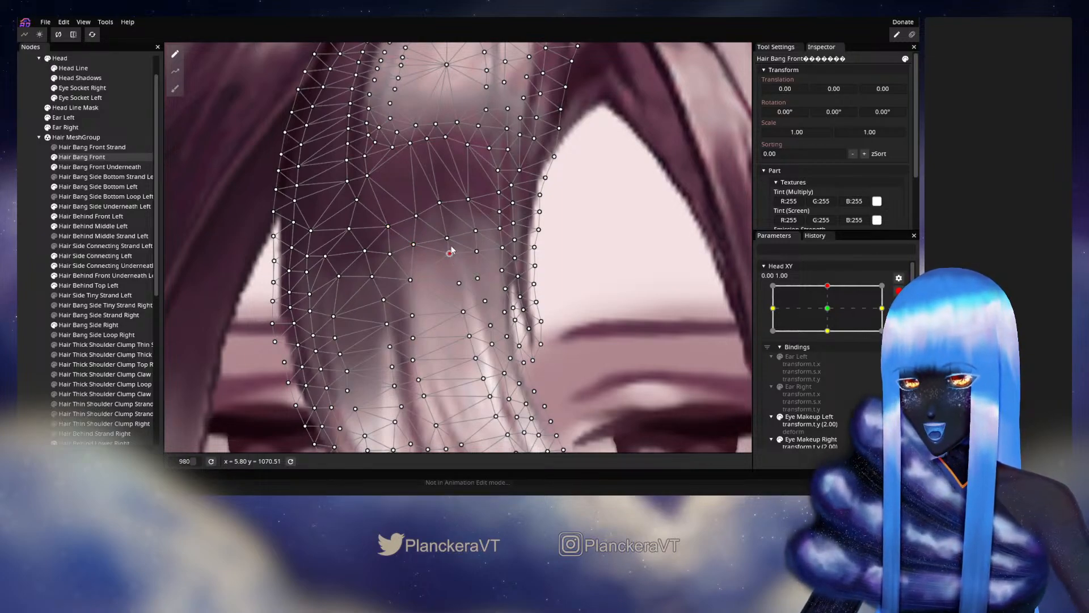
pyautogui.moveTo(468, 200); pyautogui.dragTo(471, 198)
pyautogui.click(476, 230)
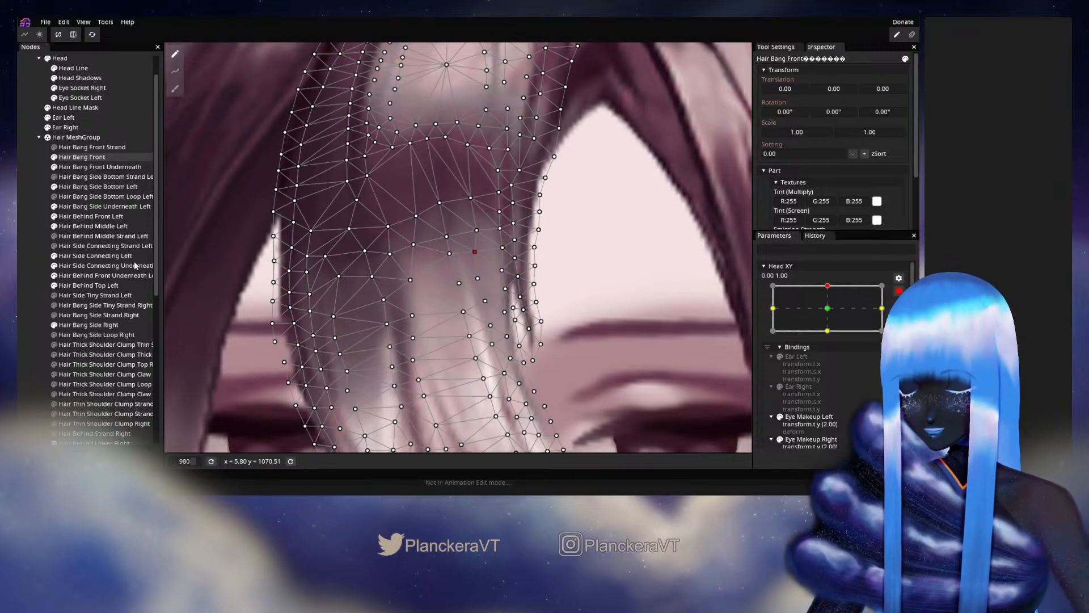
# - Leave Hair Bang Front, disarm Head XY and move it around its 0.00, 1.00 keypoint to review the lower bang's movement
pyautogui.click(34, 257)
pyautogui.scroll(-2, 488, 321)
pyautogui.scroll(-6, 490, 321)
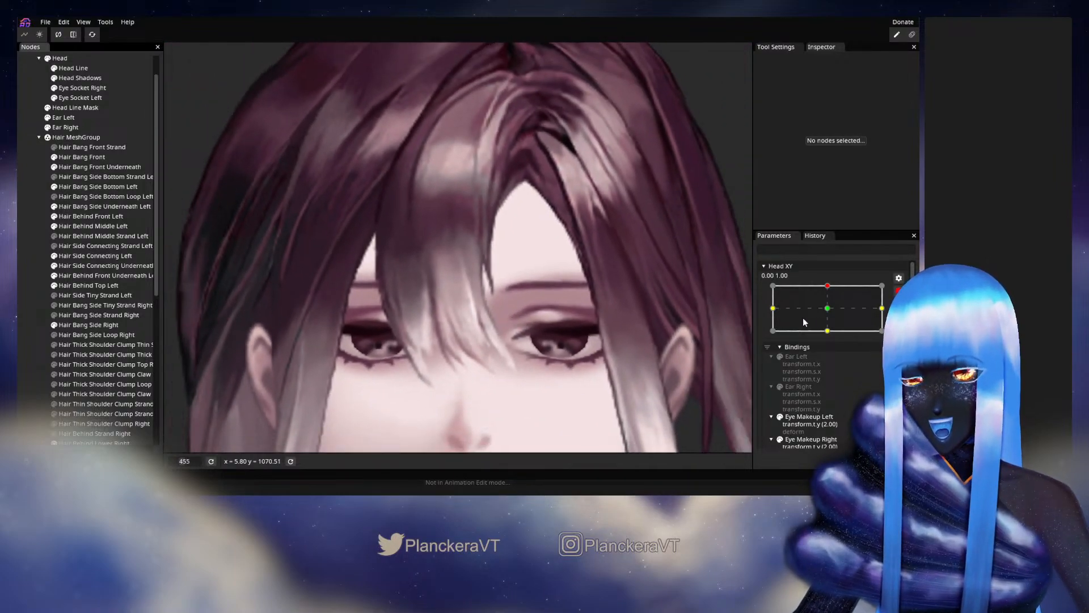
pyautogui.click(899, 290)
pyautogui.moveTo(832, 319)
pyautogui.mouseDown()
pyautogui.moveTo(850, 315)
pyautogui.moveTo(833, 315)
pyautogui.moveTo(830, 338)
pyautogui.moveTo(834, 316)
pyautogui.mouseUp()
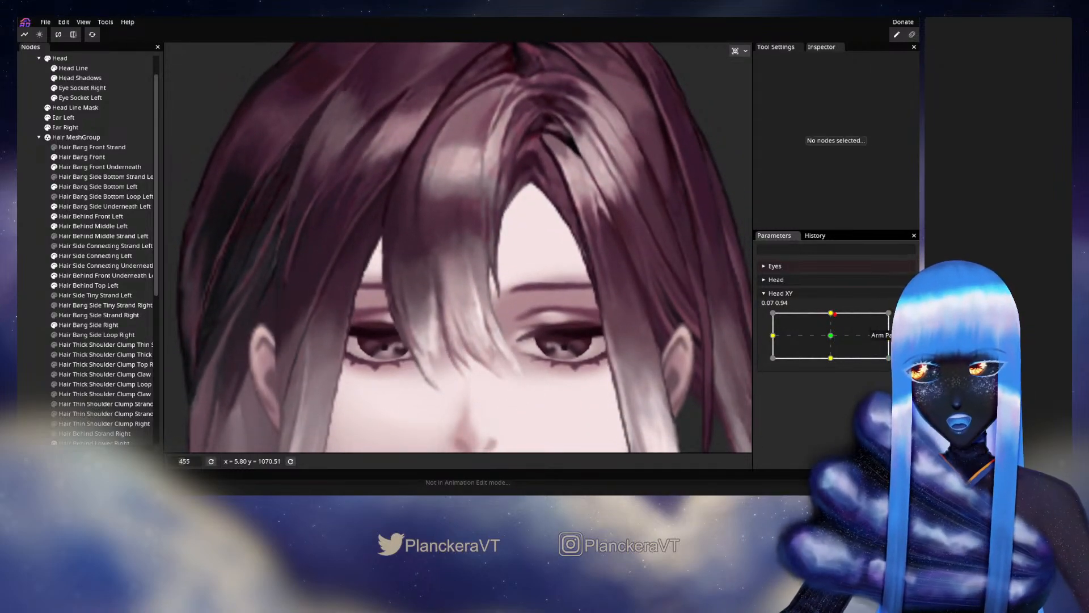
# - Arm Head XY at 0.00, 1.00 and nudge Hair Bang Front vertices across the lower edge of the dark band
pyautogui.click(904, 320)
pyautogui.scroll(3, 433, 316)
pyautogui.scroll(3, 448, 305)
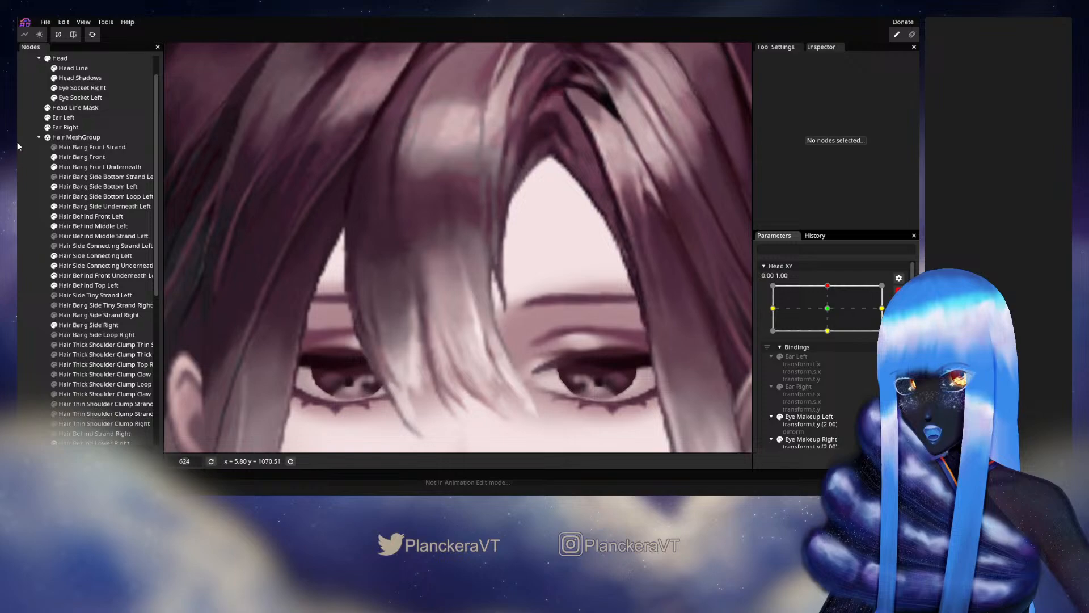
pyautogui.click(82, 156)
pyautogui.scroll(3, 391, 285)
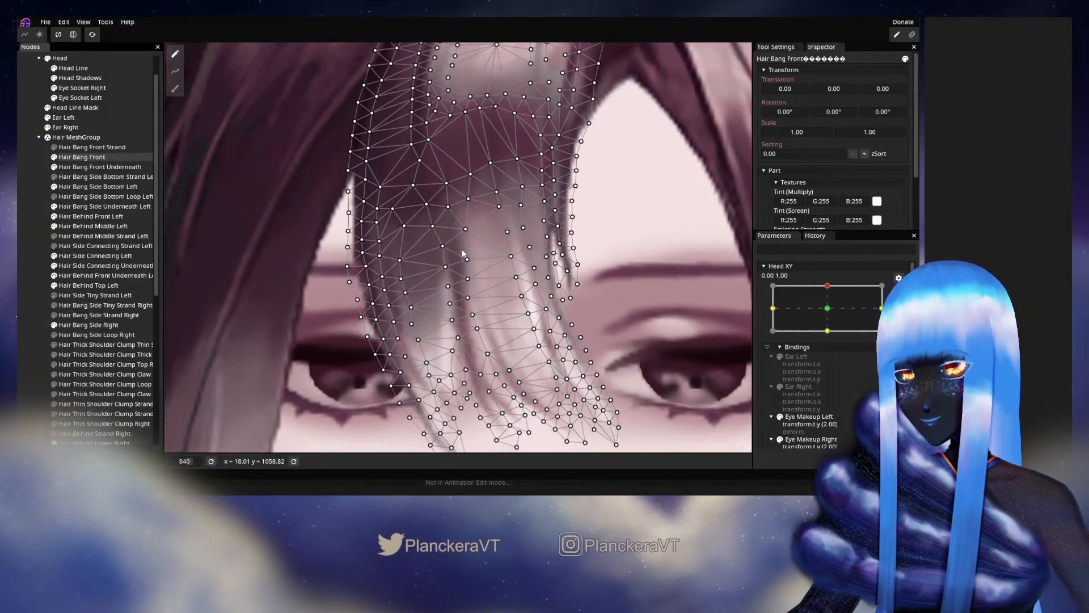
pyautogui.moveTo(431, 225); pyautogui.dragTo(431, 231)
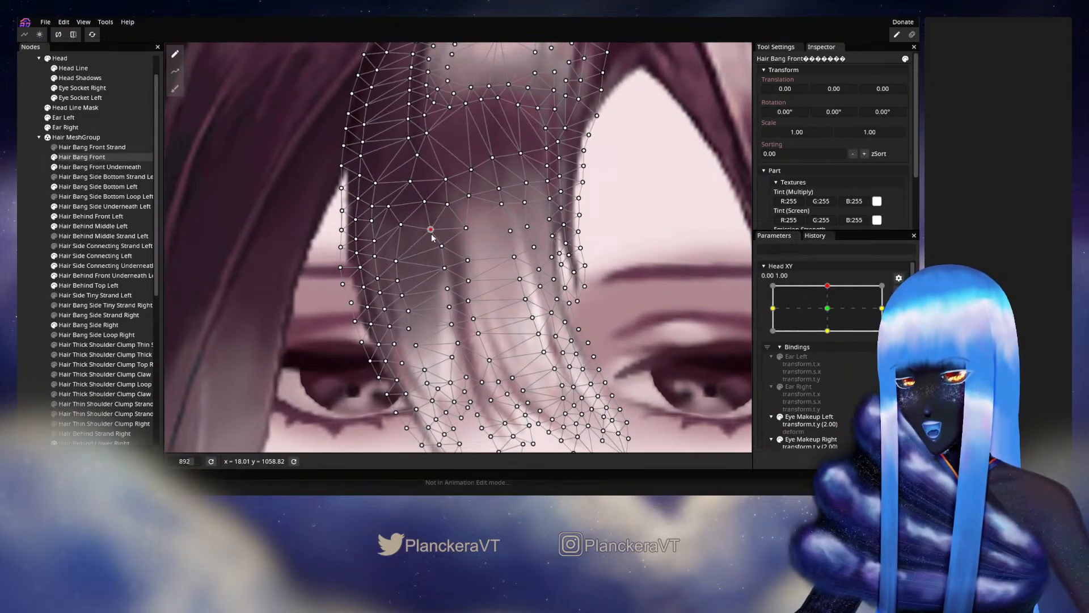
pyautogui.click(401, 226)
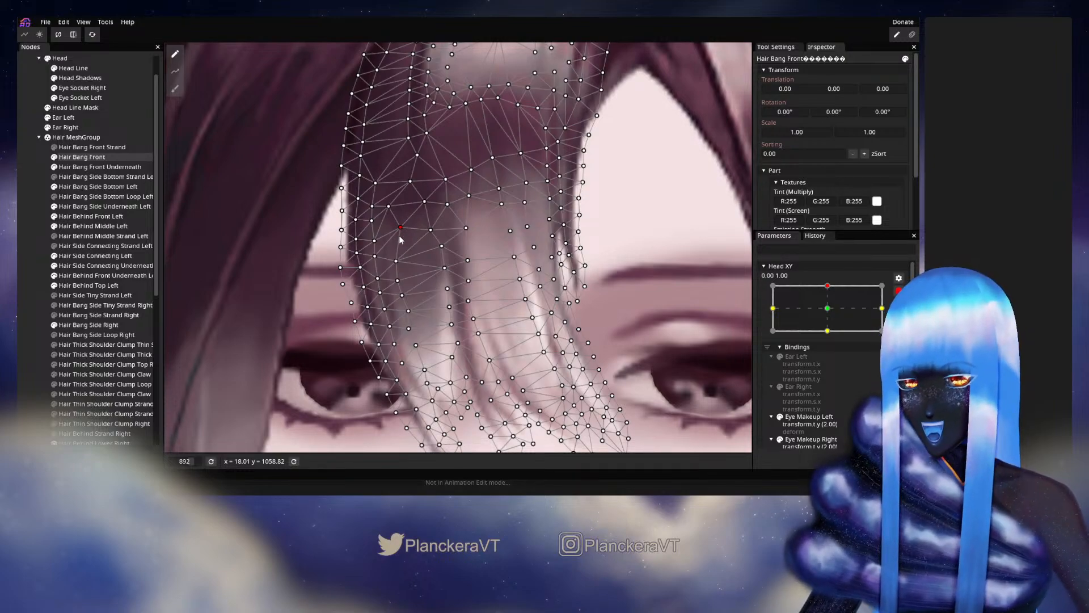
pyautogui.moveTo(399, 234); pyautogui.dragTo(399, 237)
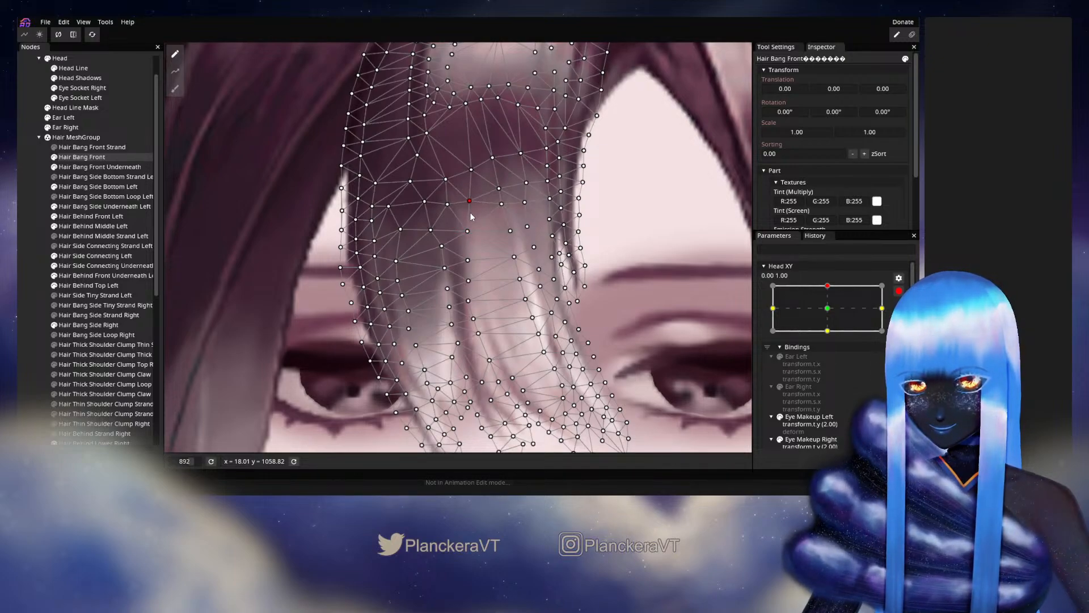
pyautogui.moveTo(449, 205); pyautogui.dragTo(502, 215)
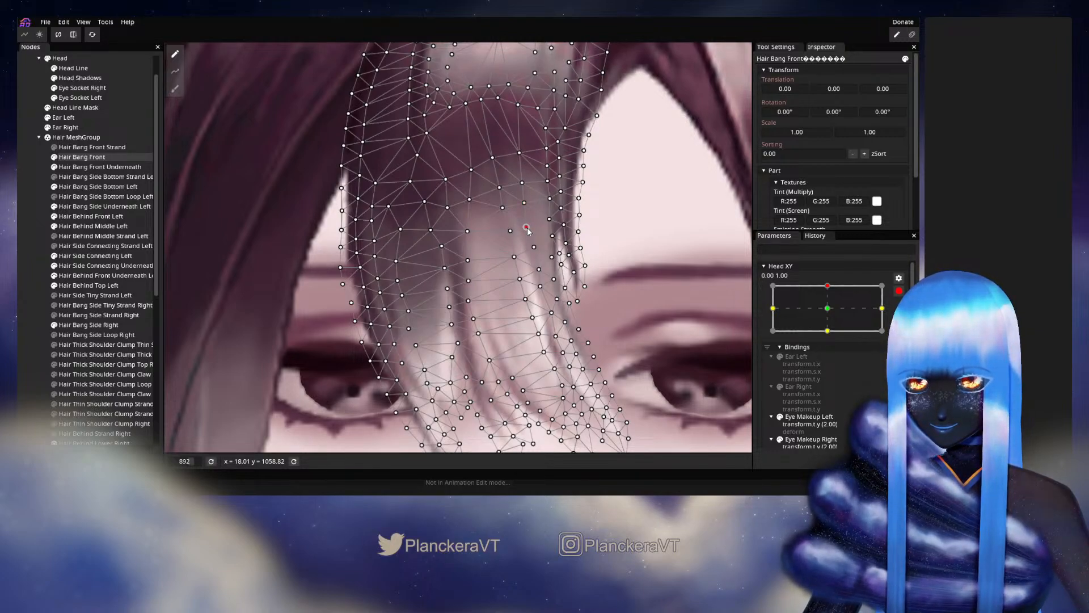
# - Deselect Hair Bang Front, disarm Head XY and vary it near 0.00, 1.00 to check the dark band's lower edge
pyautogui.click(31, 236)
pyautogui.scroll(-8, 578, 271)
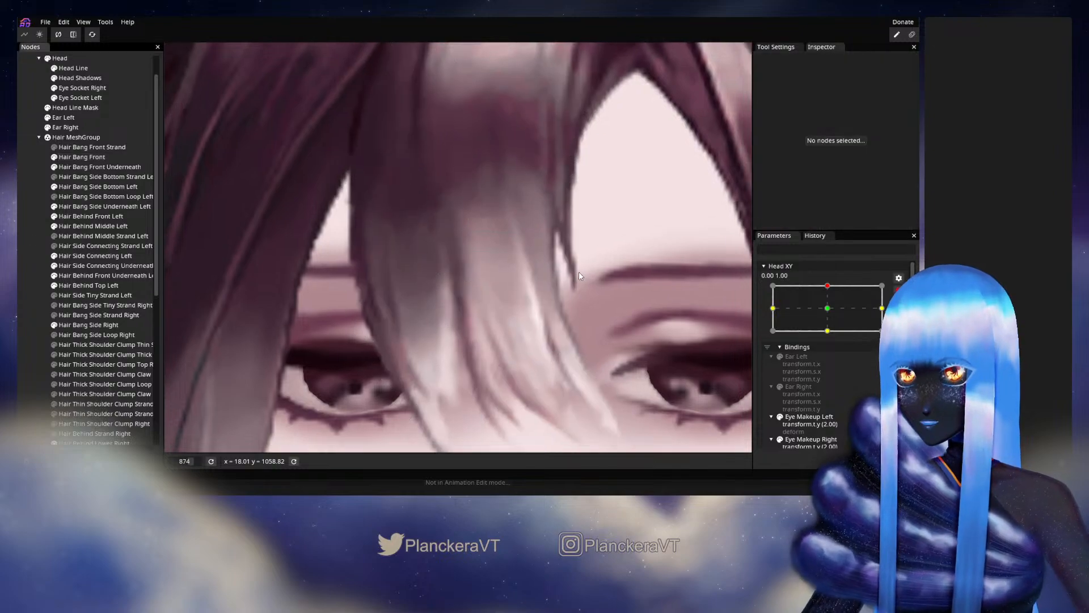
pyautogui.scroll(-2, 582, 277)
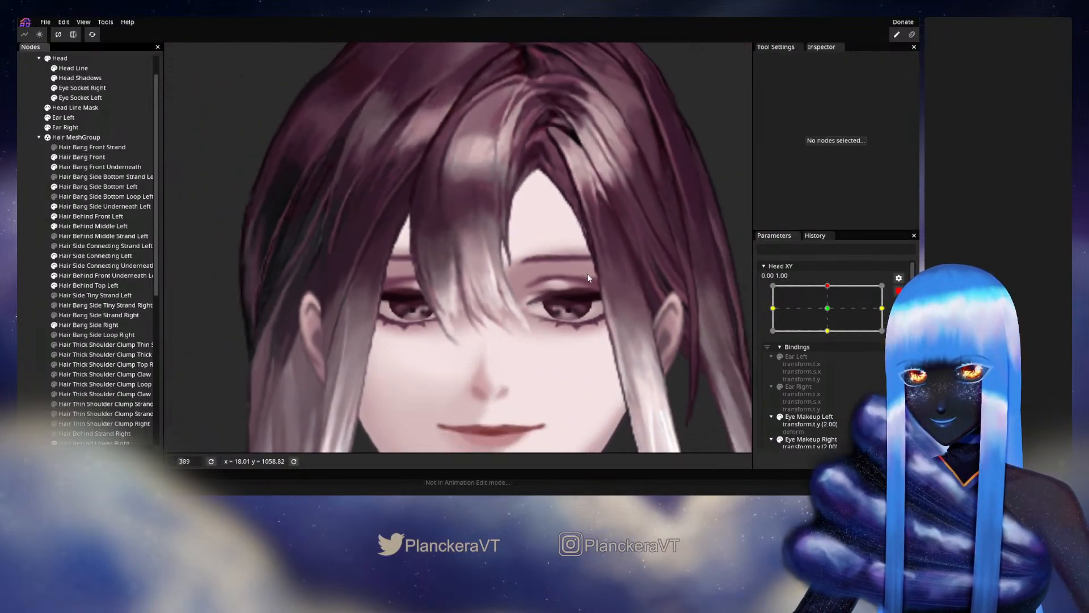
pyautogui.click(899, 291)
pyautogui.moveTo(830, 314)
pyautogui.mouseDown()
pyautogui.moveTo(835, 337)
pyautogui.moveTo(839, 312)
pyautogui.mouseUp()
# - Rearm Head XY at 0.00, 1.00 and adjust Hair Bang Front vertices at the inner side of the dark-to-light fade
pyautogui.click(905, 318)
pyautogui.scroll(3, 420, 268)
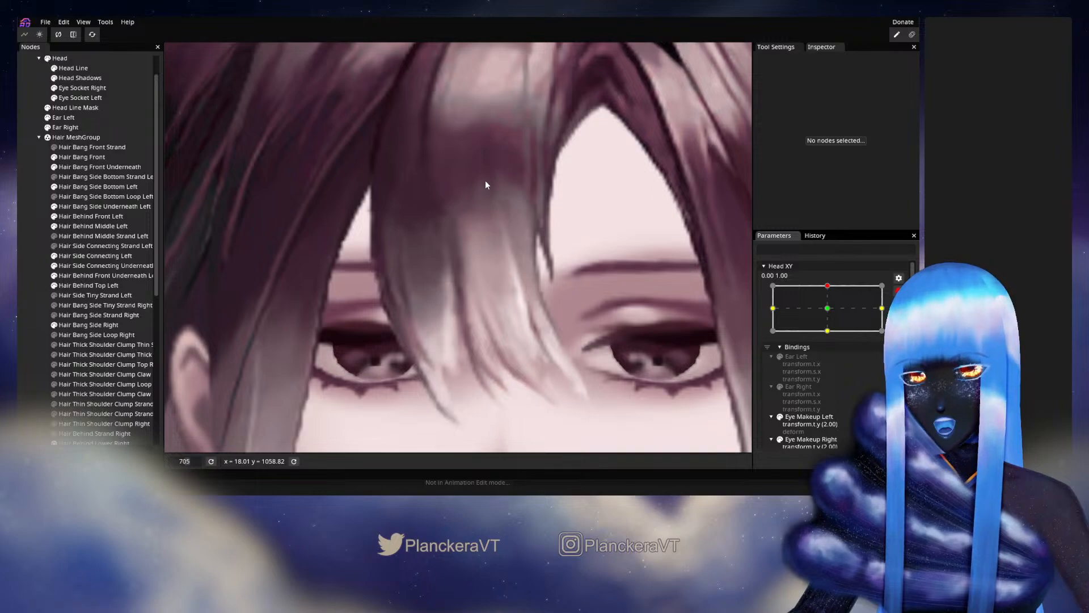
pyautogui.moveTo(512, 181); pyautogui.dragTo(464, 241)
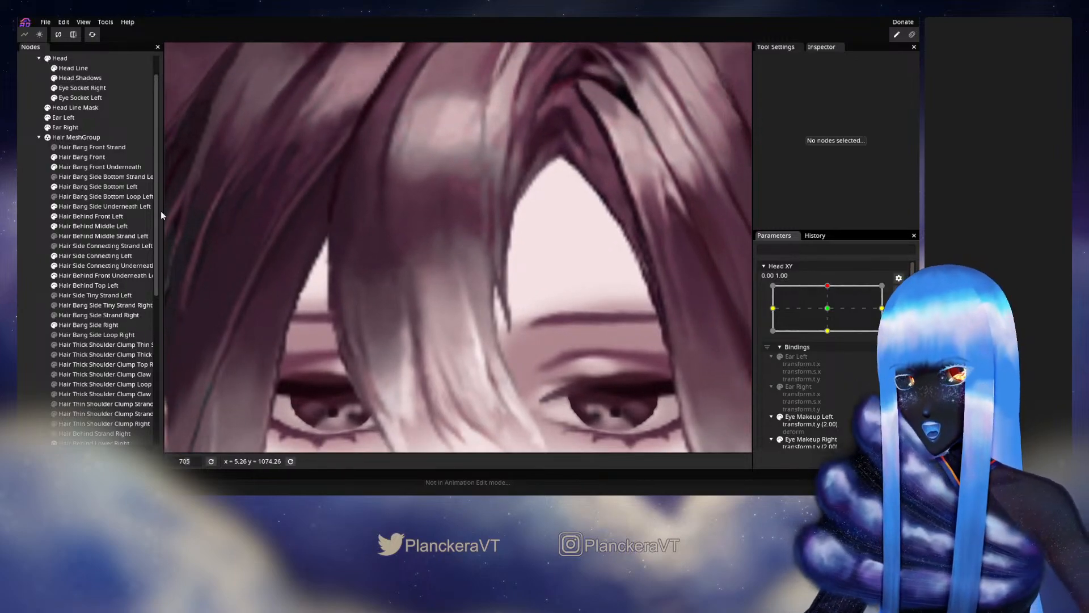
pyautogui.doubleClick(84, 158)
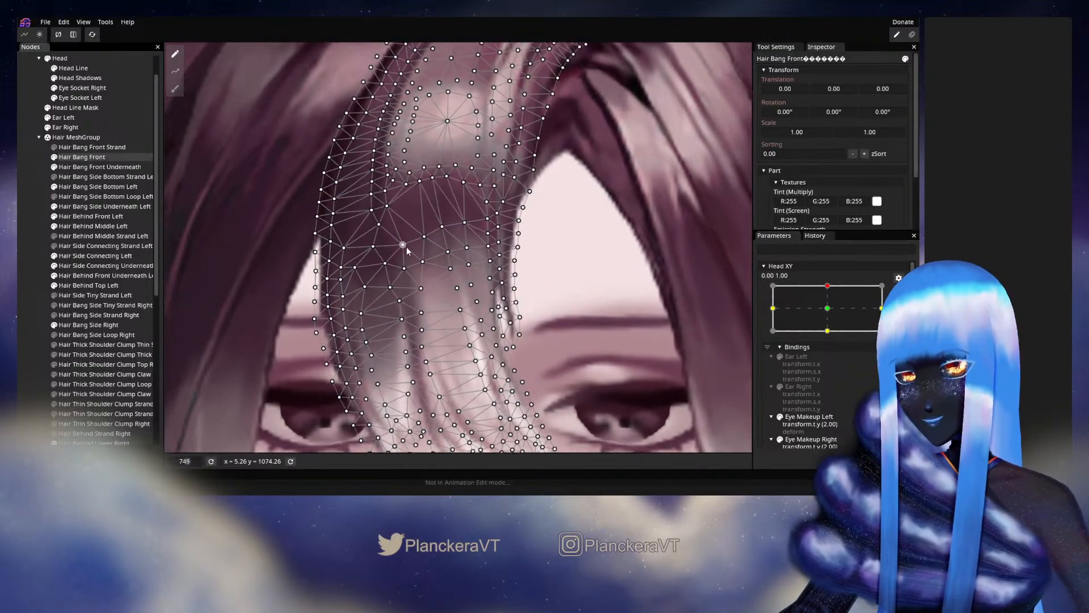
pyautogui.scroll(2, 471, 227)
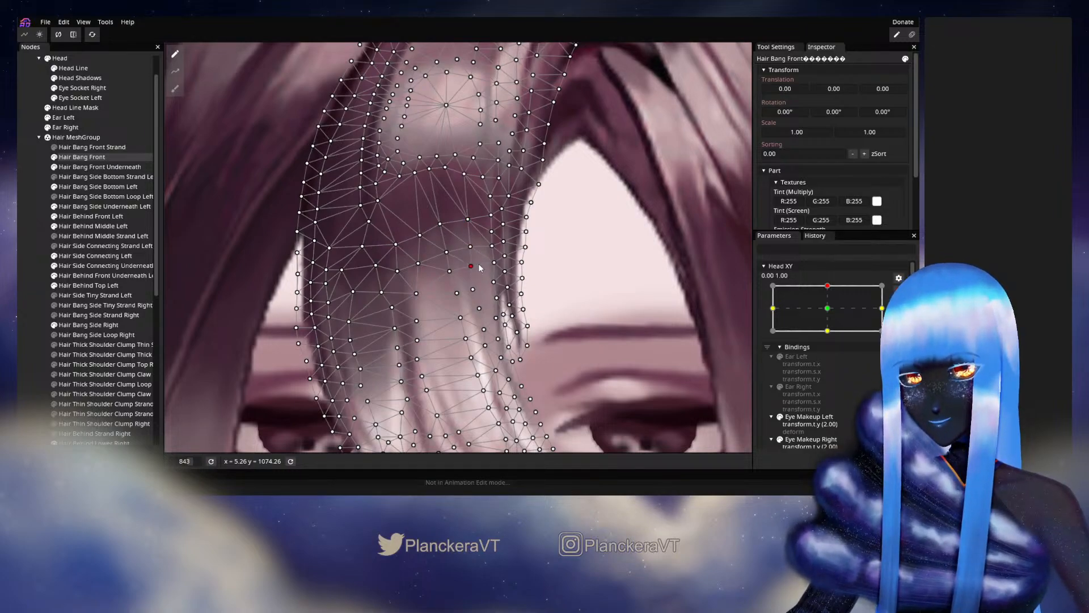
# - Leave Hair Bang Front, disarm Head XY and move it slightly around 0.00, 1.00 to review the whole front bang
pyautogui.click(31, 267)
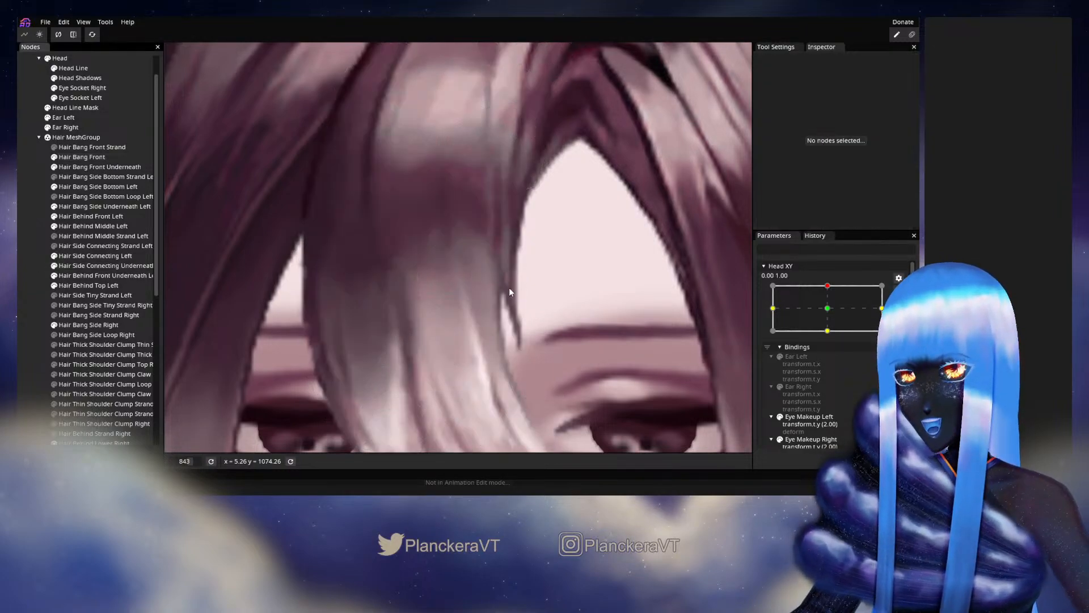
pyautogui.scroll(-2, 506, 286)
pyautogui.scroll(-1, 505, 285)
pyautogui.scroll(-2, 438, 211)
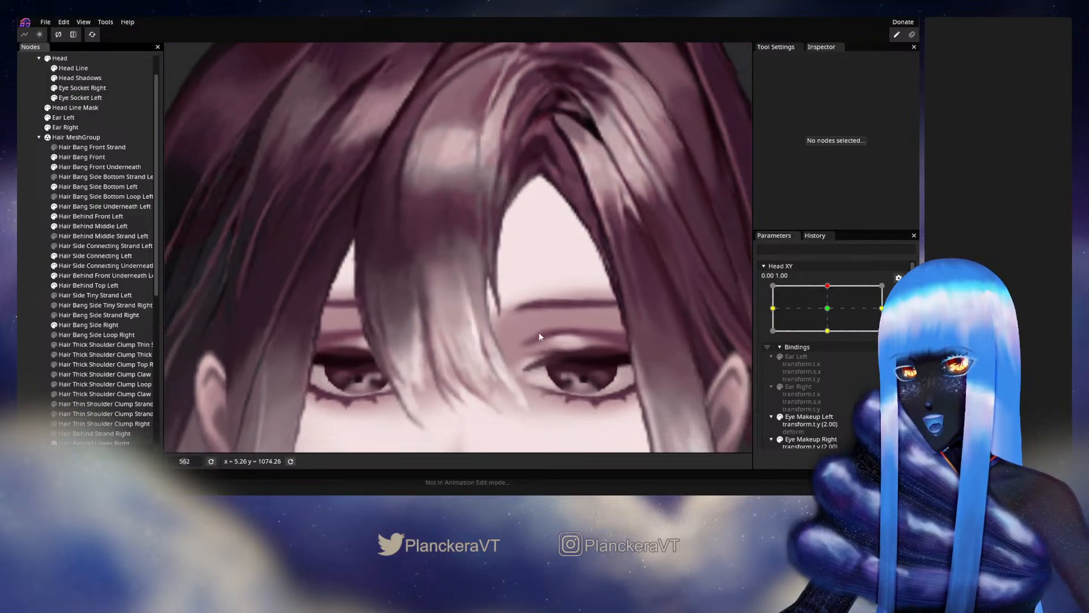
pyautogui.scroll(1, 847, 312)
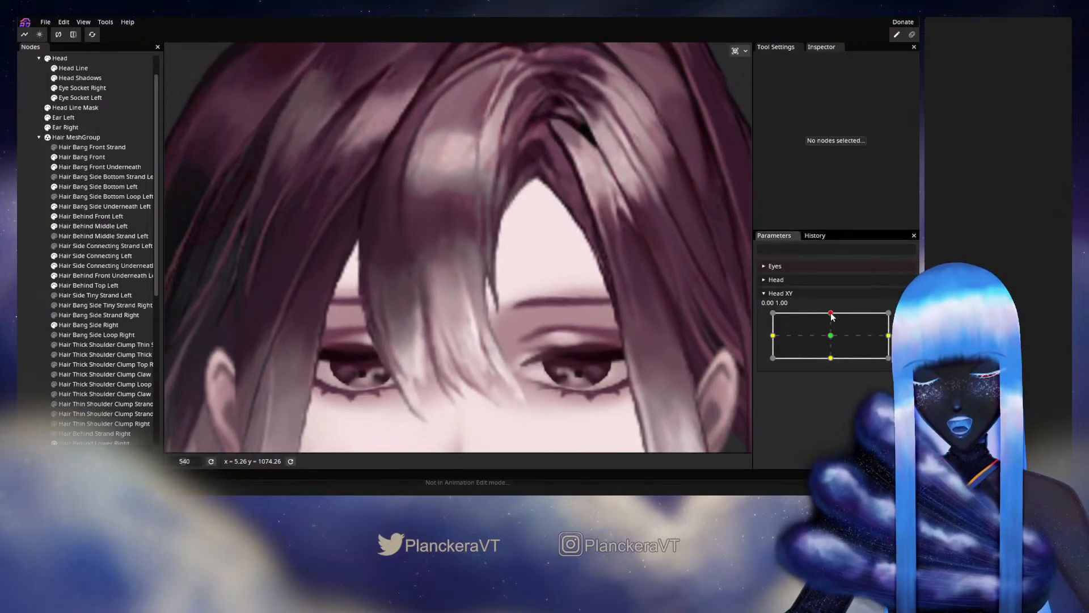
pyautogui.moveTo(832, 314)
pyautogui.mouseDown()
pyautogui.moveTo(831, 338)
pyautogui.moveTo(832, 314)
pyautogui.mouseUp()
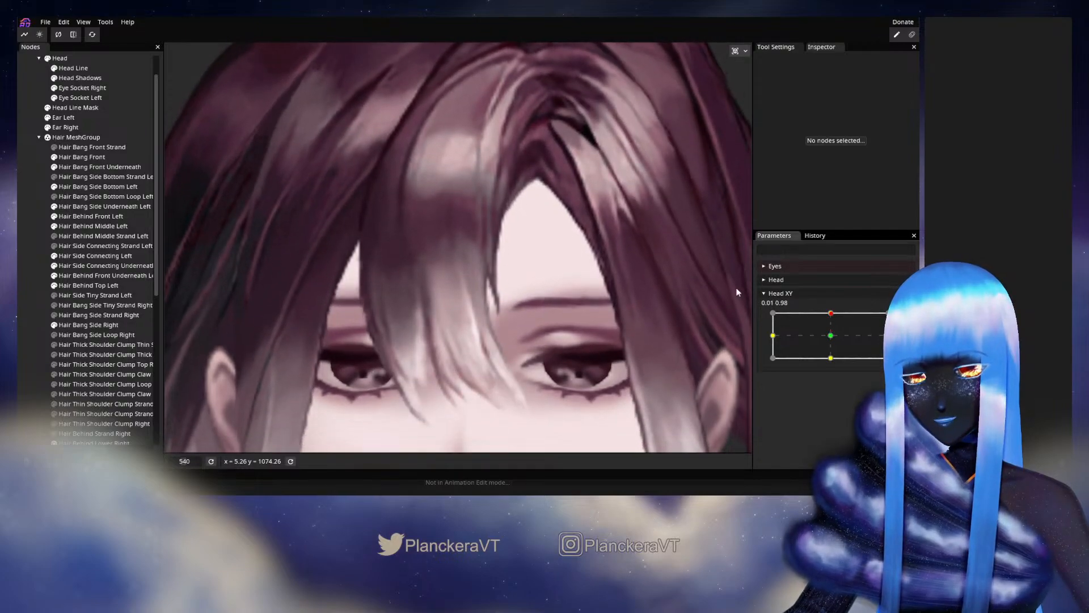
# - Select Hair Bang Front, lower Head XY to 0.02, 0.40 and hide the part's bounds so only its mesh shows
pyautogui.click(83, 157)
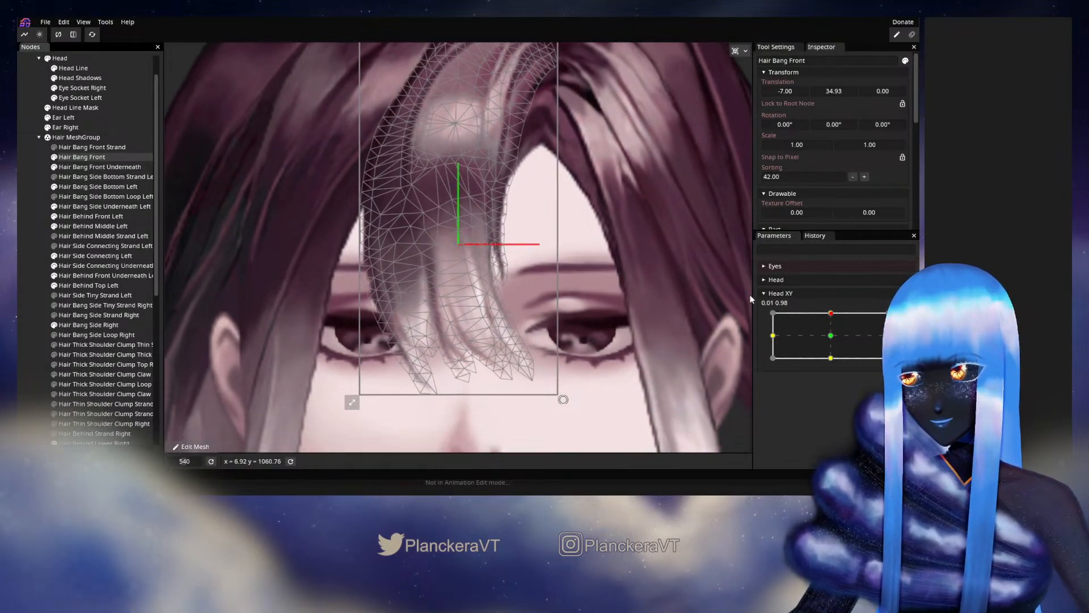
pyautogui.moveTo(830, 316)
pyautogui.mouseDown()
pyautogui.moveTo(831, 343)
pyautogui.moveTo(833, 317)
pyautogui.moveTo(829, 327)
pyautogui.mouseUp()
pyautogui.scroll(-2, 615, 244)
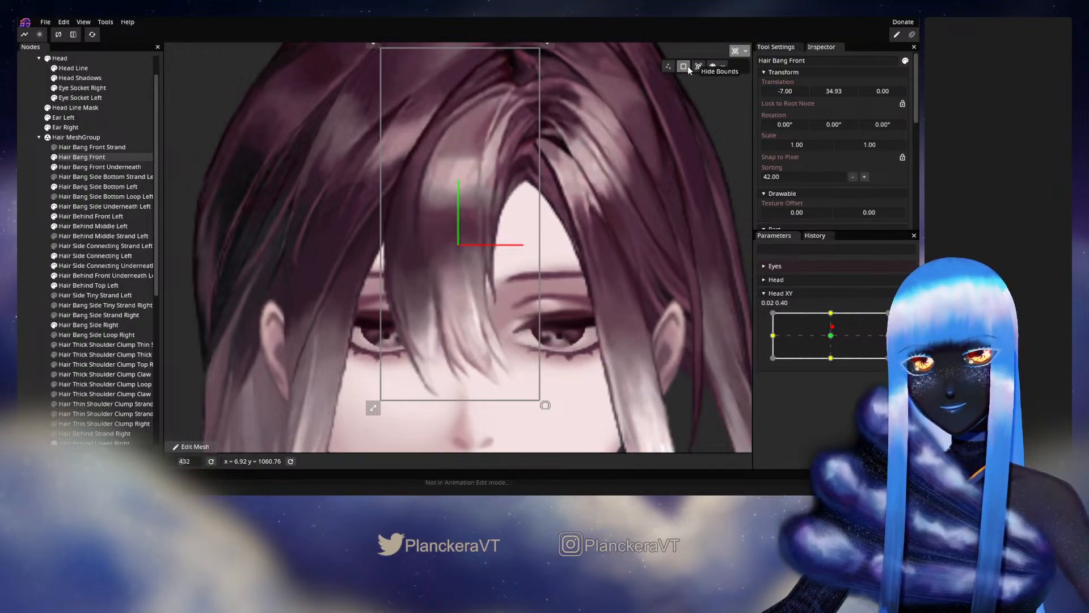
pyautogui.click(684, 67)
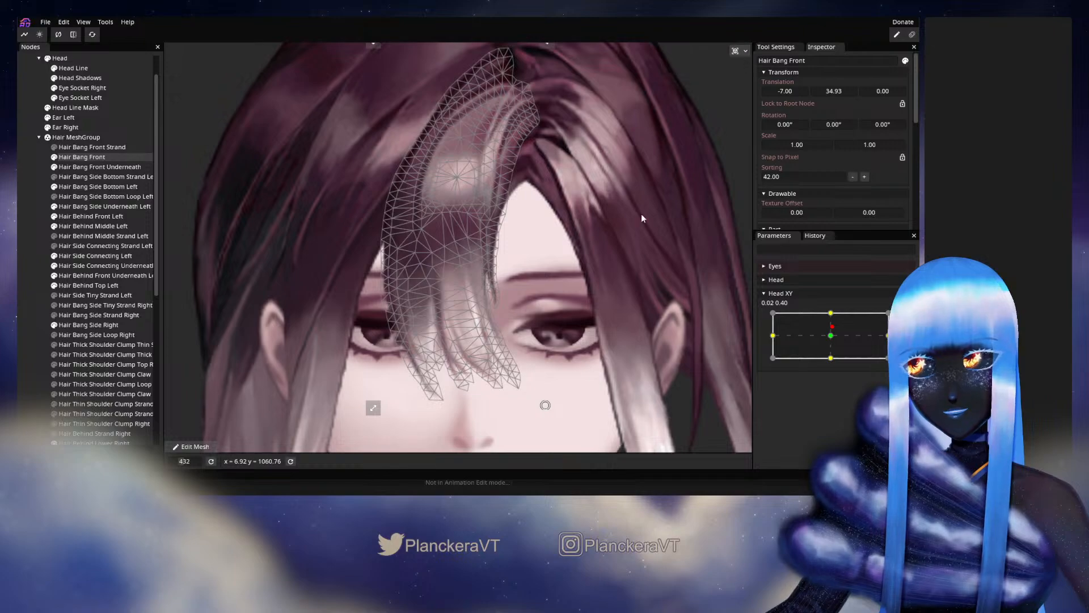
pyautogui.scroll(3, 642, 218)
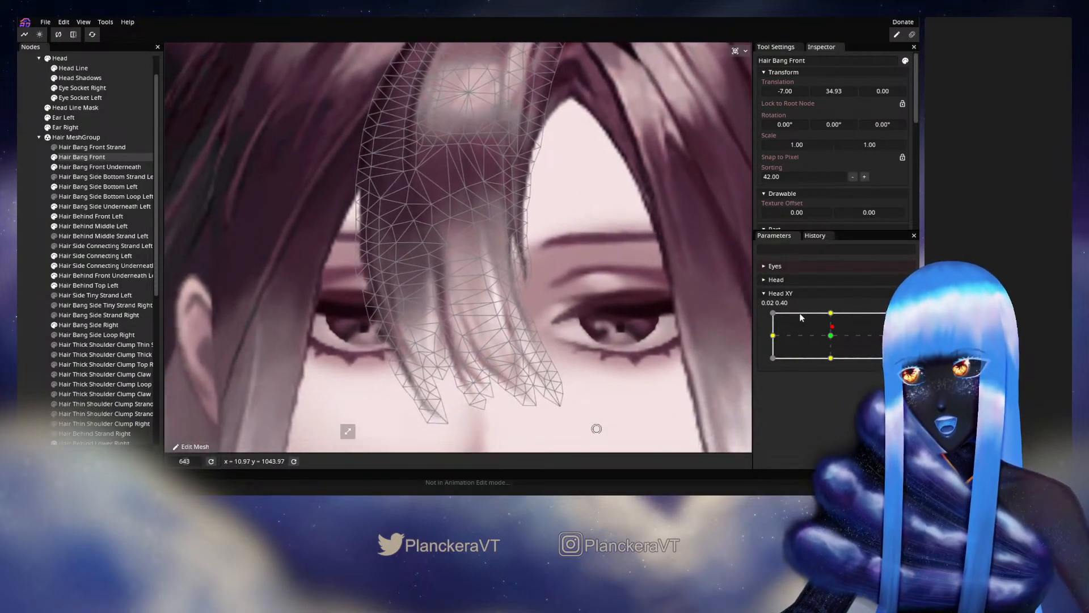
# - Compare the mesh around Head XY 0.00, 1.00 and, with that keypoint armed, adjust Hair Bang Front vertices in the dark band's lower middle
pyautogui.moveTo(833, 332); pyautogui.dragTo(834, 314)
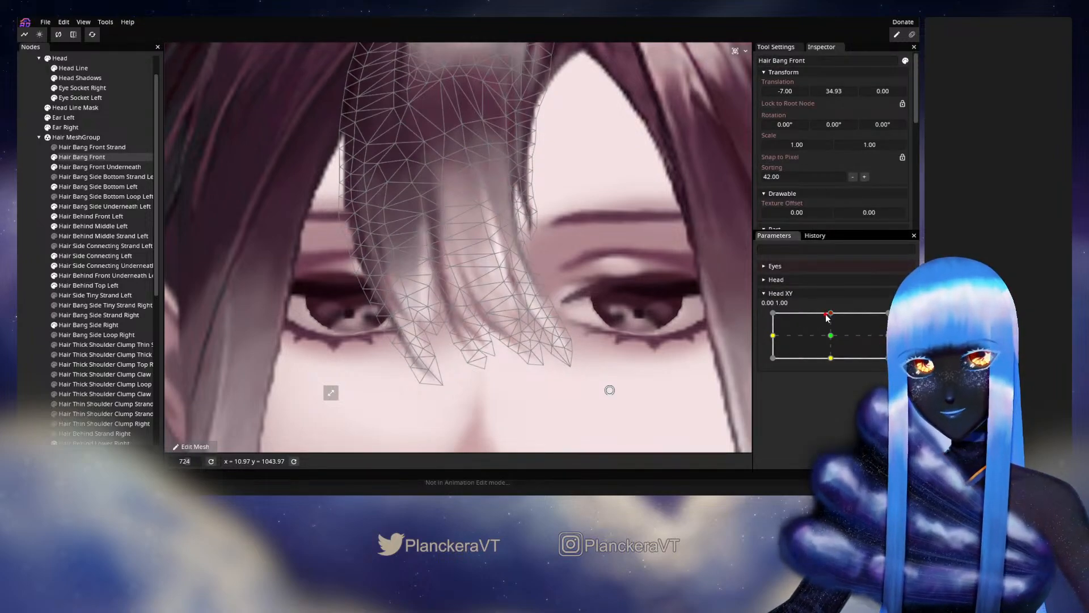
pyautogui.moveTo(826, 319)
pyautogui.mouseDown()
pyautogui.moveTo(833, 339)
pyautogui.moveTo(831, 313)
pyautogui.mouseUp()
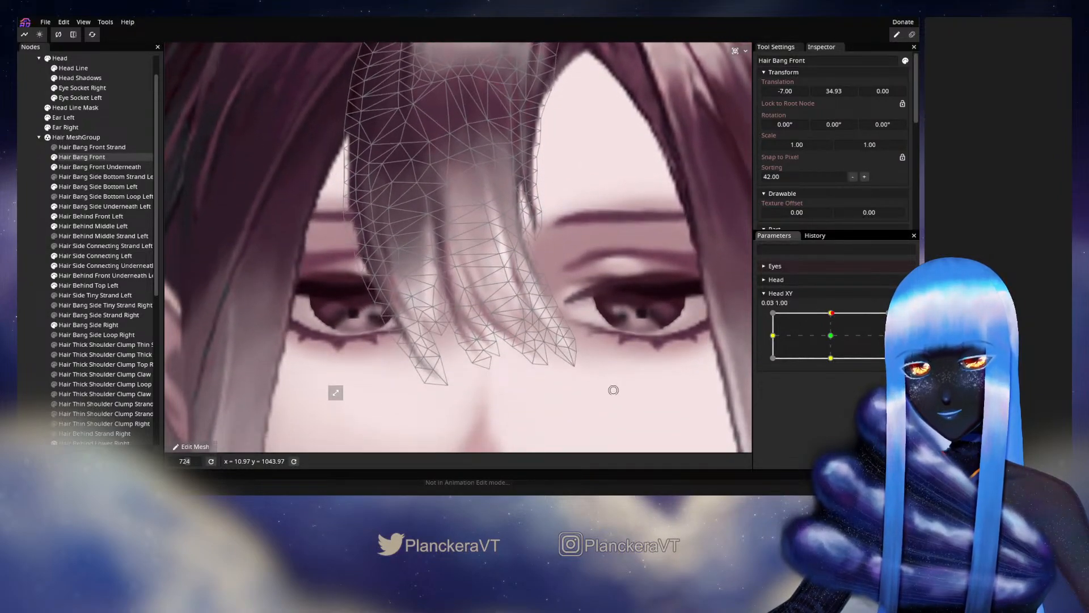
pyautogui.click(898, 318)
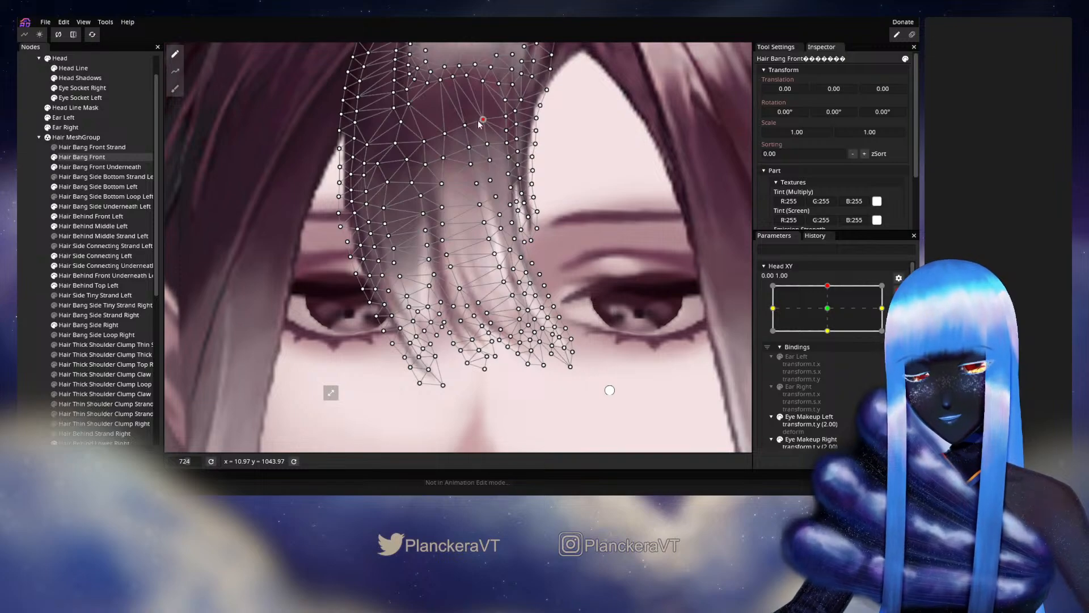
# - Deselect the part, disarm Head XY and vary it near 0.00, 1.00 to inspect the bang without its mesh
pyautogui.click(32, 260)
pyautogui.scroll(-1, 636, 273)
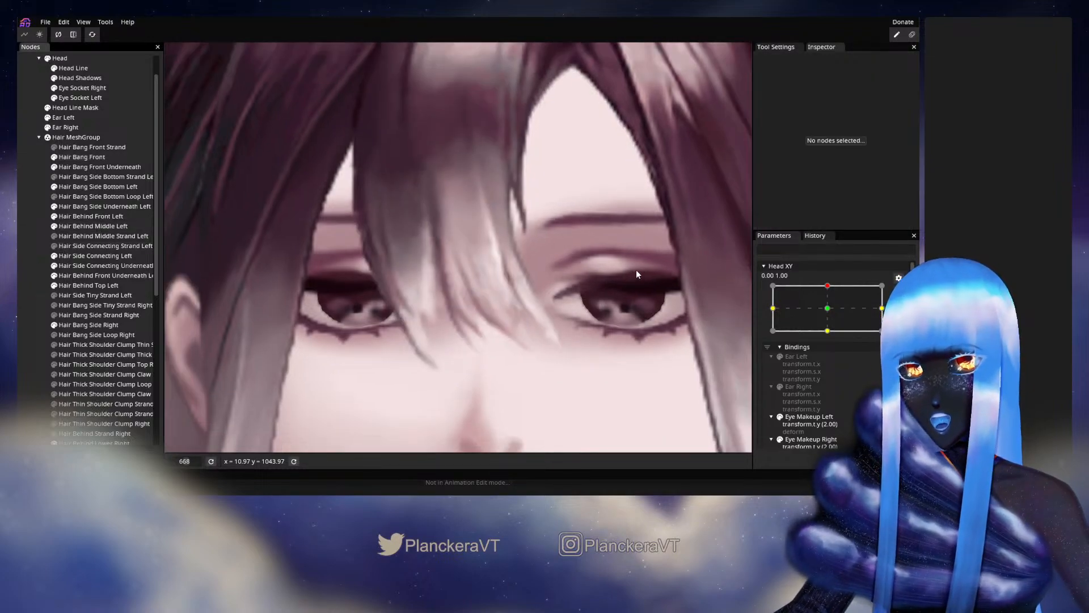
pyautogui.moveTo(580, 243); pyautogui.dragTo(600, 289)
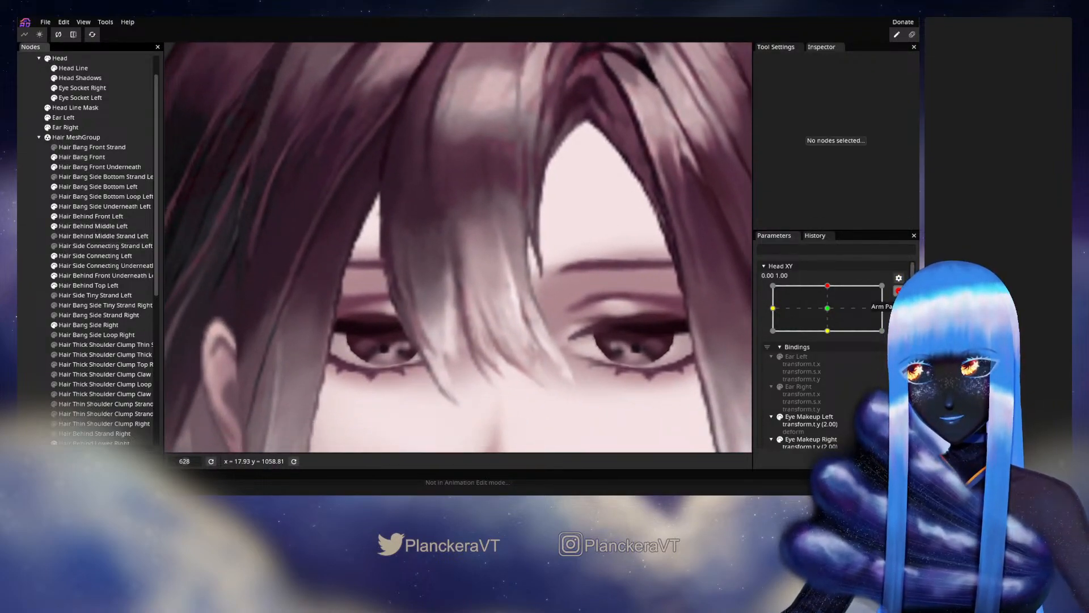
pyautogui.click(898, 291)
pyautogui.moveTo(834, 314)
pyautogui.mouseDown()
pyautogui.moveTo(830, 340)
pyautogui.moveTo(834, 320)
pyautogui.mouseUp()
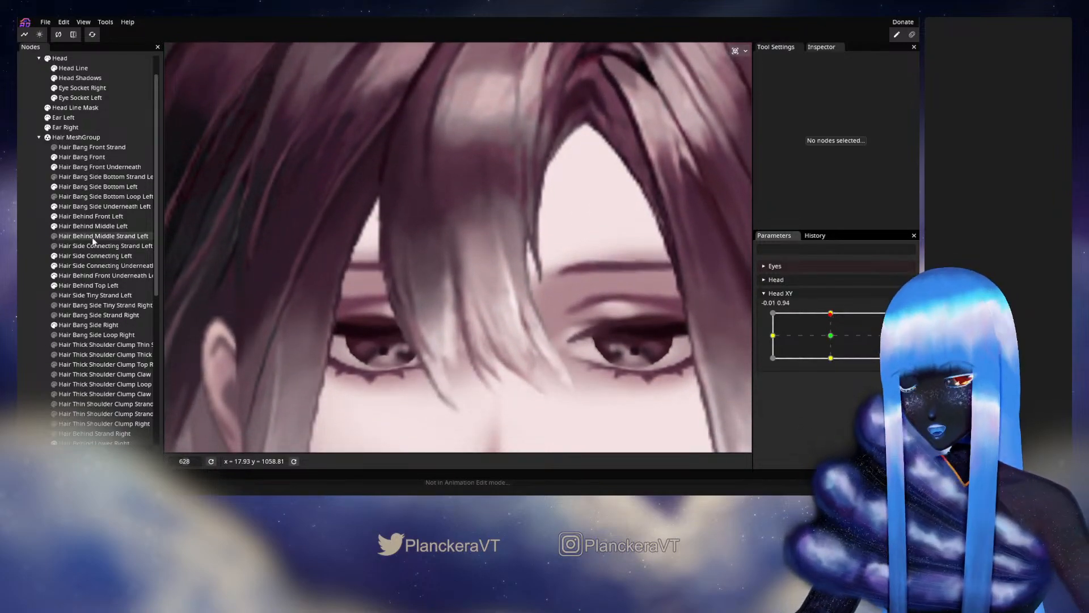
# - Reselect Hair Bang Front, return Head XY to 0.00, 1.00 and, with it armed, adjust a vertex above the light central strands
pyautogui.click(85, 157)
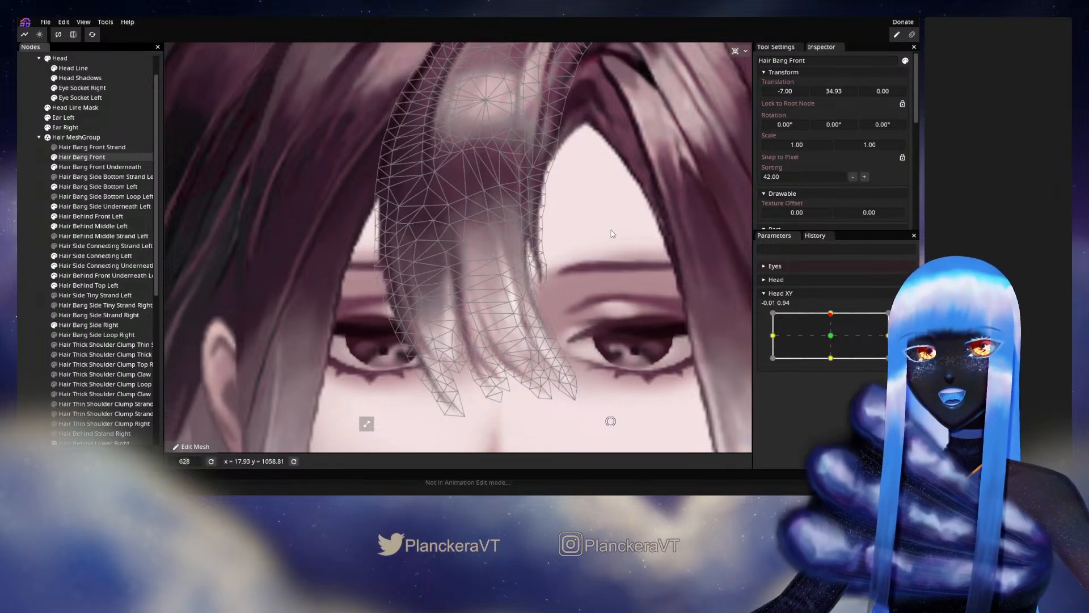
pyautogui.moveTo(830, 314)
pyautogui.mouseDown()
pyautogui.moveTo(832, 342)
pyautogui.moveTo(834, 317)
pyautogui.mouseUp()
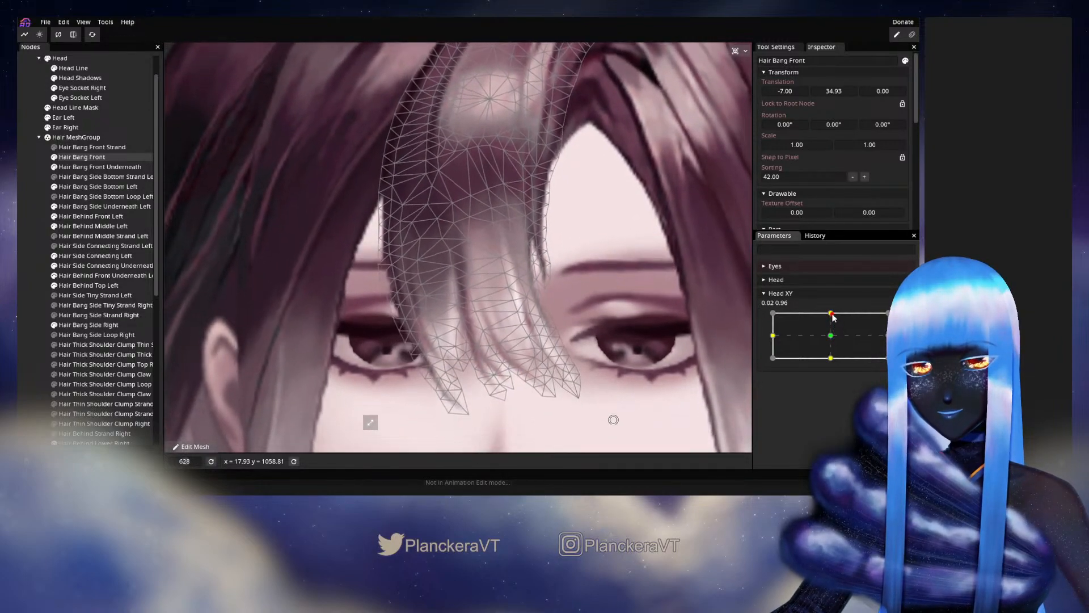
pyautogui.doubleClick(833, 314)
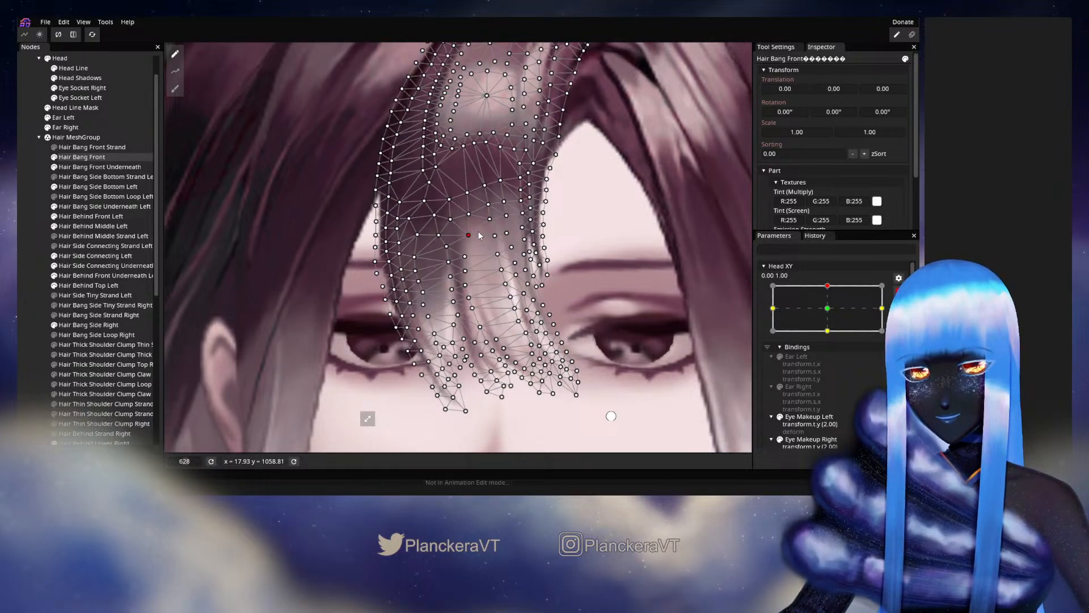
# - Check the mesh movement with Head XY disarmed, then rearm it at 0.00, 1.00 and refine vertices atop the light central strands
pyautogui.click(898, 290)
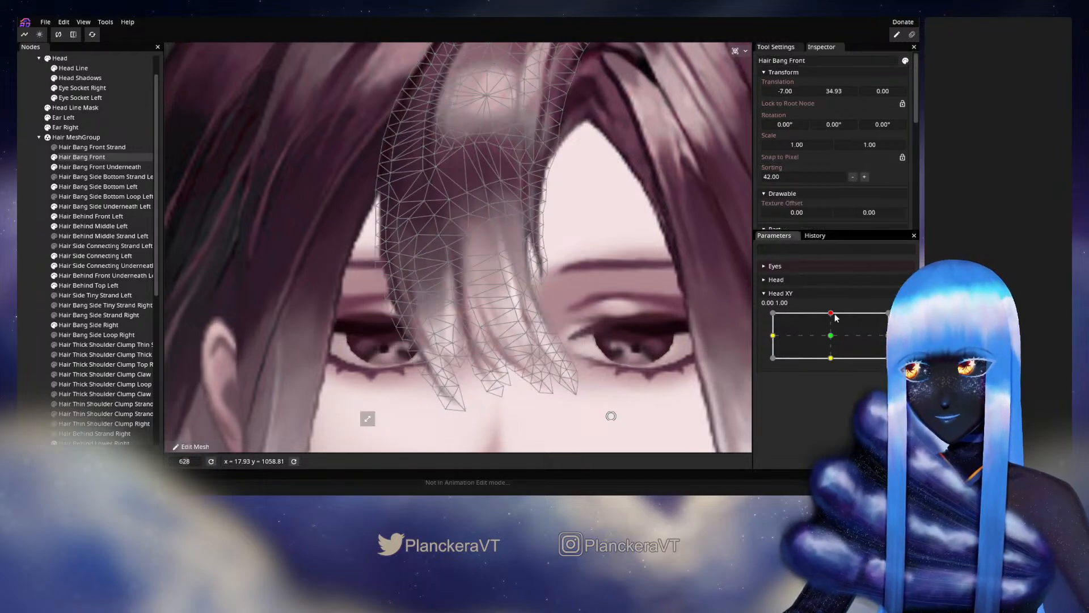
pyautogui.moveTo(834, 314)
pyautogui.mouseDown()
pyautogui.moveTo(836, 345)
pyautogui.moveTo(841, 316)
pyautogui.mouseUp()
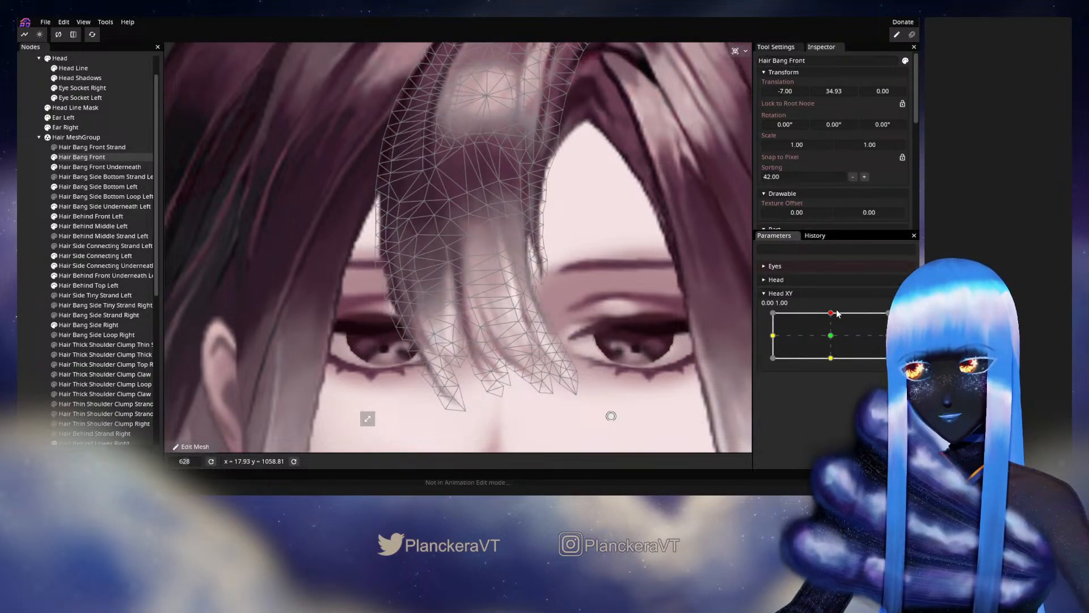
pyautogui.moveTo(837, 313)
pyautogui.mouseDown()
pyautogui.moveTo(833, 339)
pyautogui.moveTo(832, 313)
pyautogui.mouseUp()
pyautogui.click(905, 318)
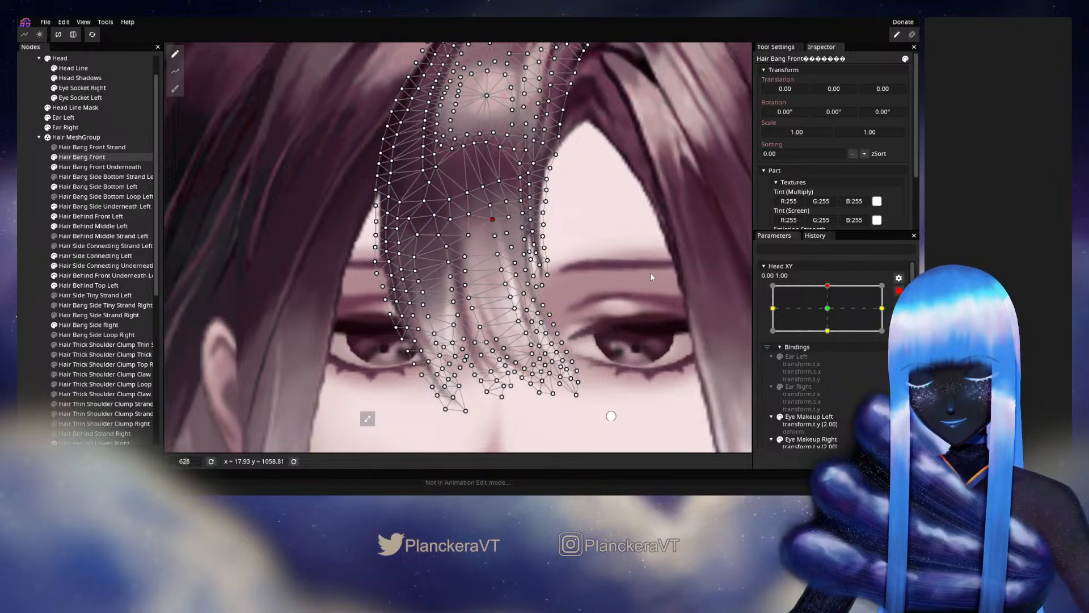
# - Vary Head XY disarmed, rearm it at 0.00, 1.00 to tweak vertices on the outer side of the fade, and disarm it
pyautogui.click(899, 290)
pyautogui.moveTo(830, 317); pyautogui.dragTo(835, 336)
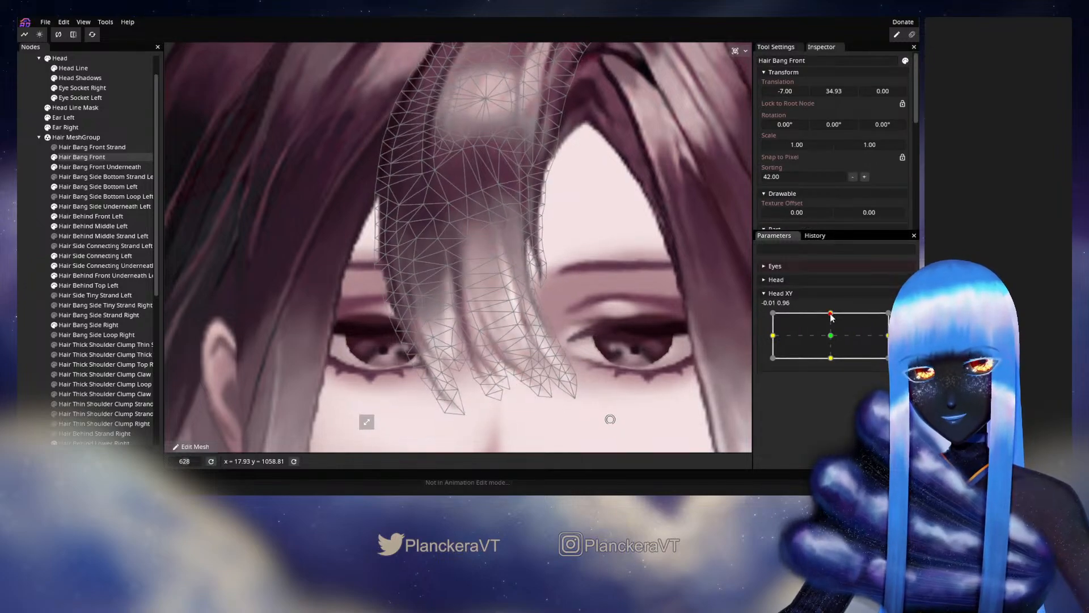
pyautogui.moveTo(832, 317)
pyautogui.mouseDown()
pyautogui.moveTo(832, 341)
pyautogui.moveTo(831, 312)
pyautogui.mouseUp()
pyautogui.click(905, 318)
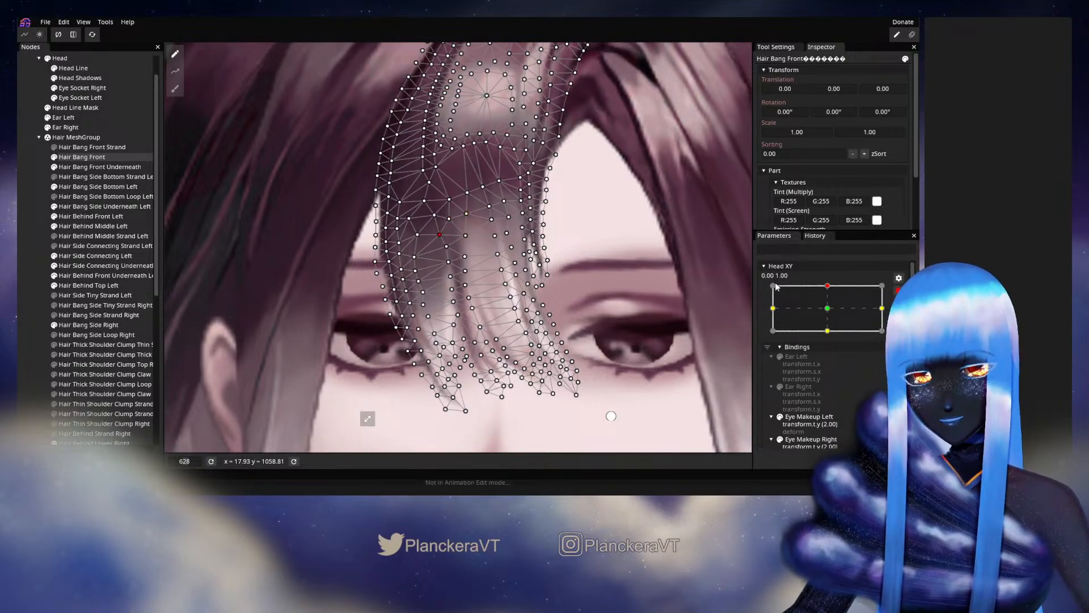
pyautogui.click(898, 290)
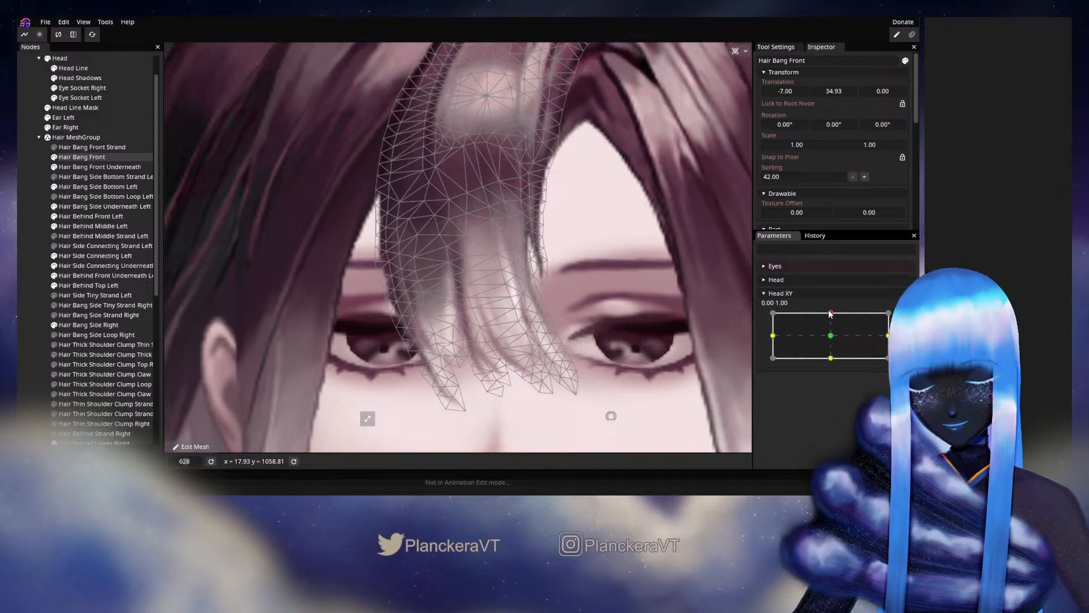
# - Arm Head XY at 0.00, 1.00, adjust the vertex at the centre of Hair Bang Front's highlight, and deselect the part
pyautogui.moveTo(829, 313); pyautogui.dragTo(833, 320)
pyautogui.click(905, 318)
pyautogui.moveTo(491, 113); pyautogui.dragTo(502, 222)
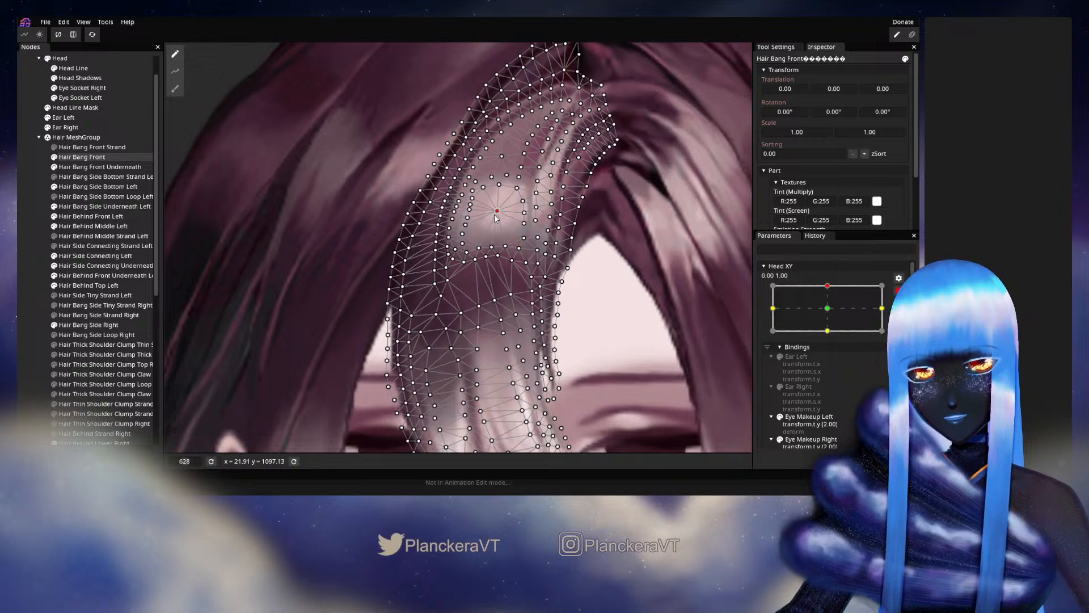
pyautogui.click(24, 305)
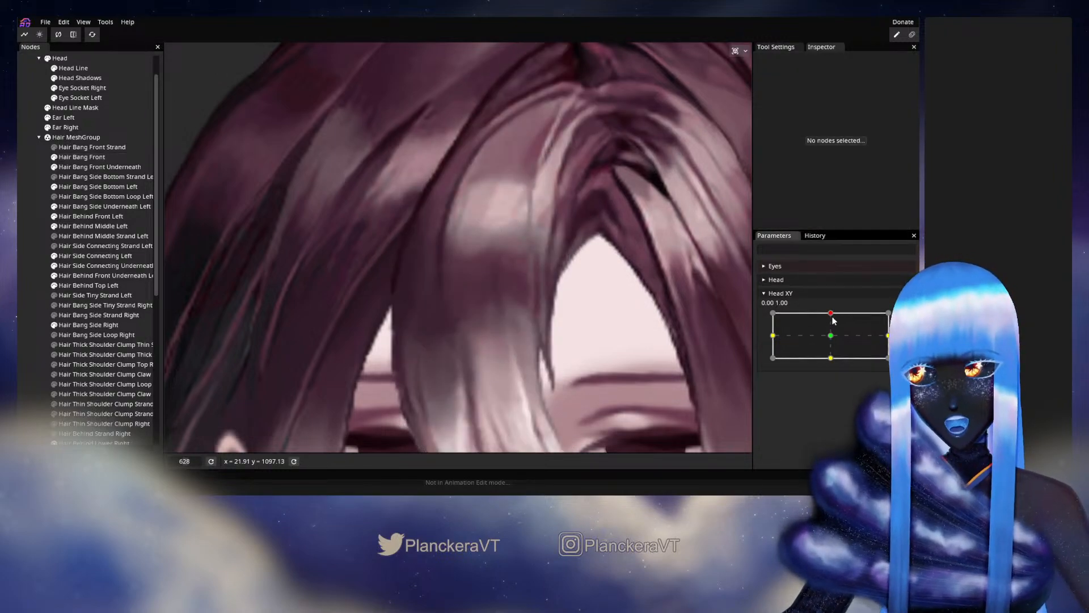
# - Vary Head XY disarmed, rearm it at 0.00, 1.00, and adjust a Hair Bang Front vertex at the top of the light central strands
pyautogui.moveTo(831, 319)
pyautogui.mouseDown()
pyautogui.moveTo(833, 339)
pyautogui.moveTo(831, 312)
pyautogui.mouseUp()
pyautogui.moveTo(527, 357); pyautogui.dragTo(518, 302)
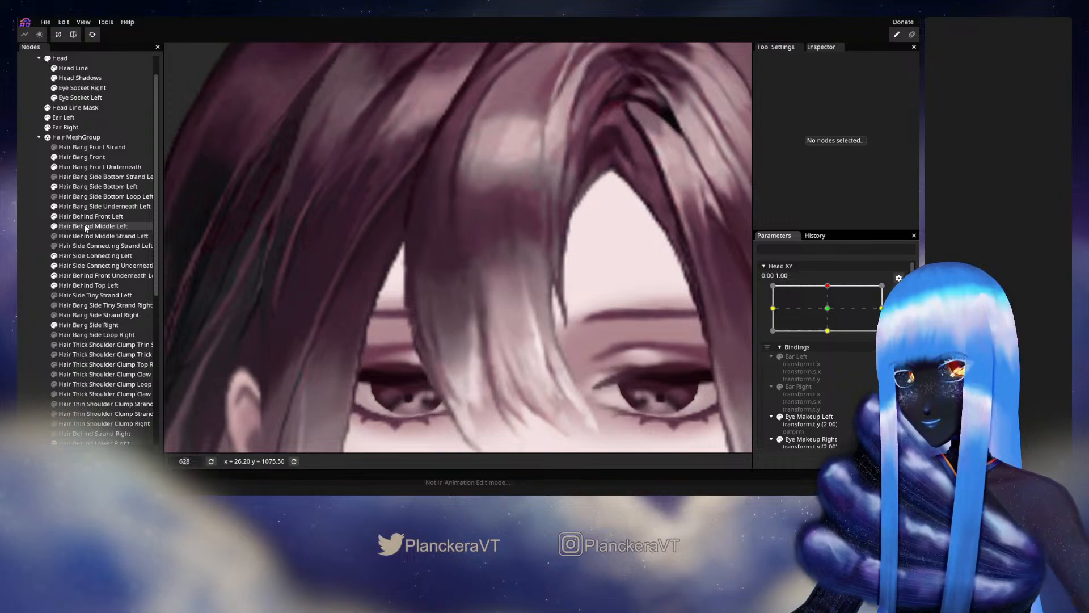
pyautogui.click(80, 159)
pyautogui.scroll(2, 515, 296)
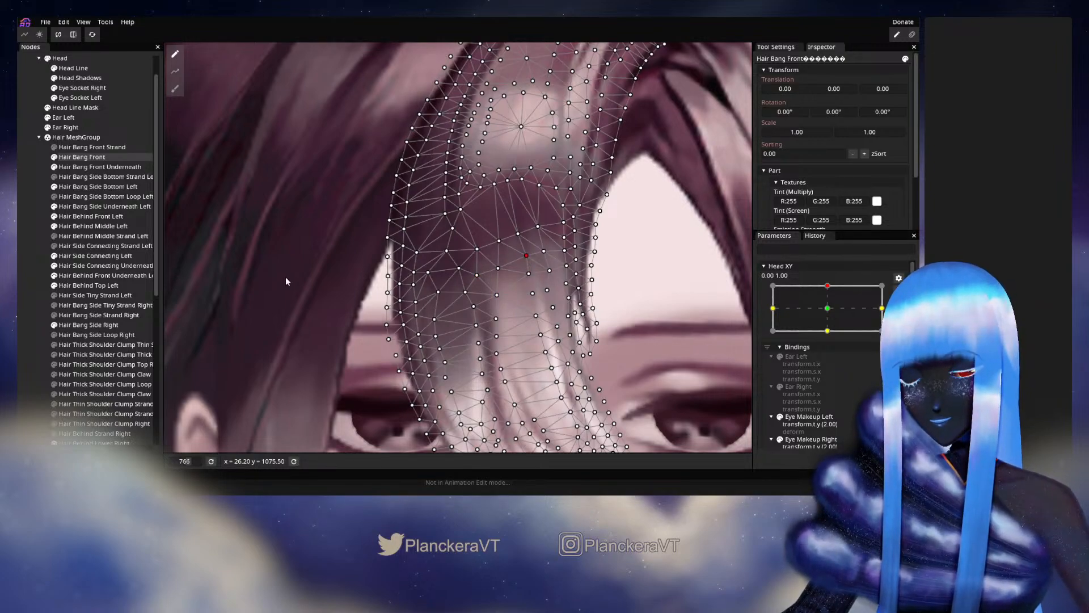
pyautogui.click(31, 311)
pyautogui.scroll(-3, 543, 317)
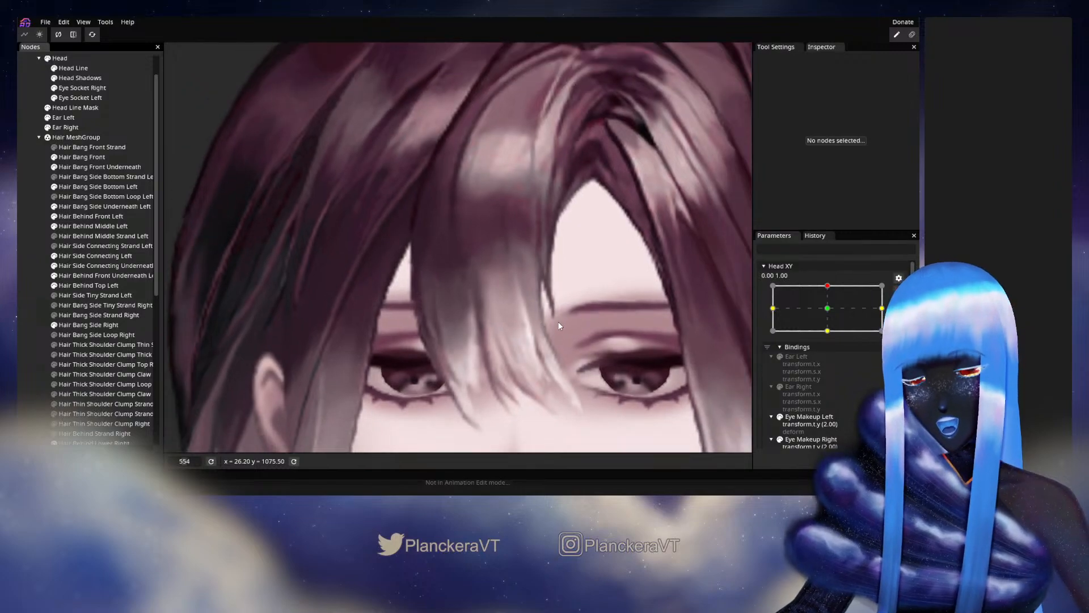
# - Disarm Head XY and vary it below 0.00, 1.00 to examine how the bang moves against the whole head
pyautogui.click(899, 278)
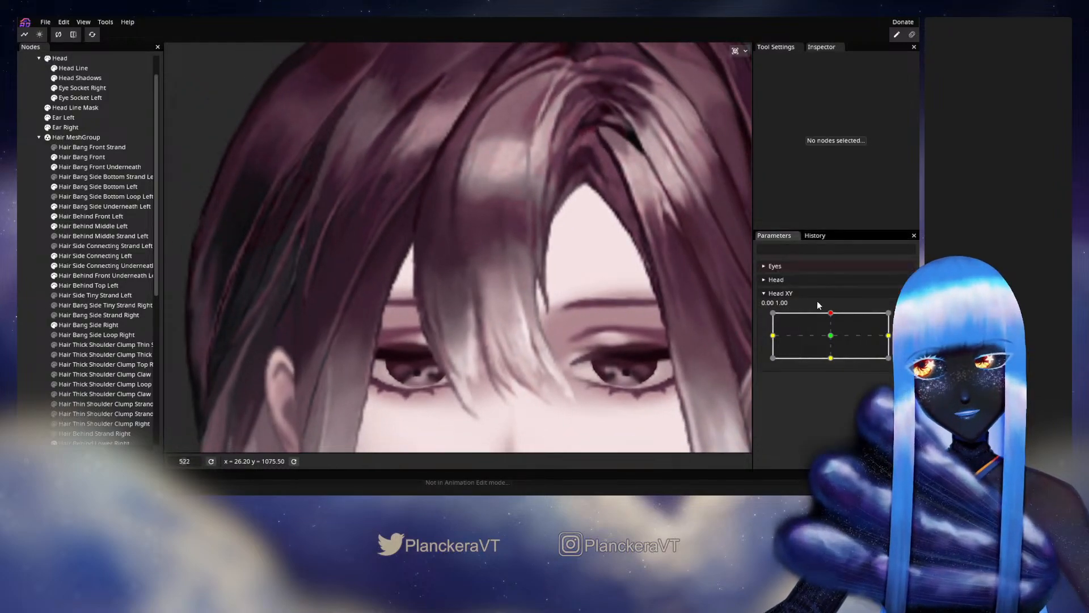
pyautogui.moveTo(833, 318)
pyautogui.mouseDown()
pyautogui.moveTo(833, 347)
pyautogui.moveTo(832, 320)
pyautogui.mouseUp()
pyautogui.scroll(-5, 687, 329)
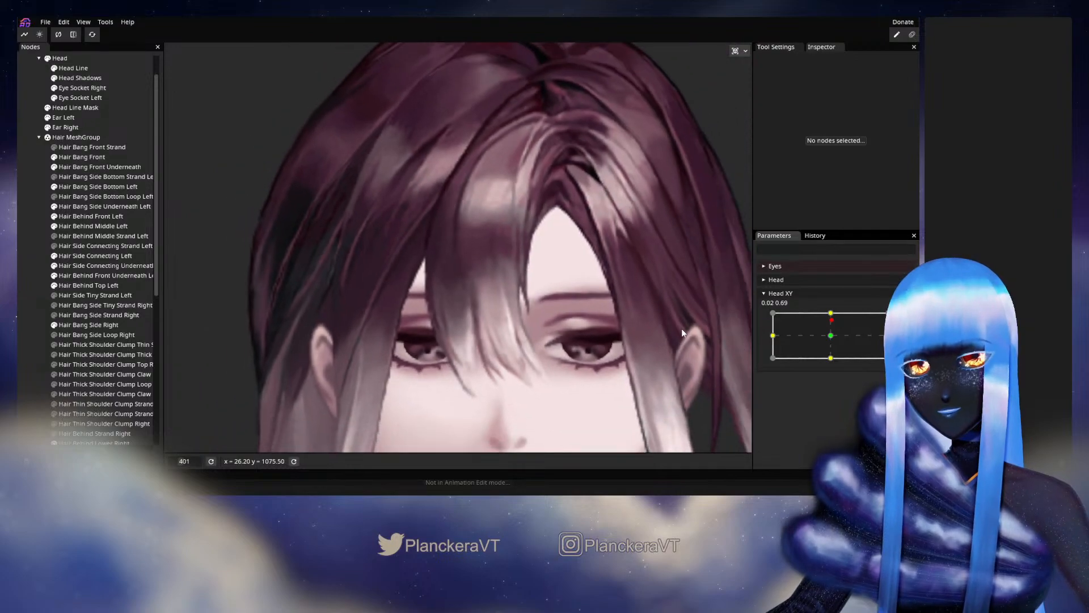
pyautogui.scroll(-1, 682, 333)
pyautogui.moveTo(832, 320)
pyautogui.mouseDown()
pyautogui.moveTo(831, 348)
pyautogui.moveTo(832, 316)
pyautogui.mouseUp()
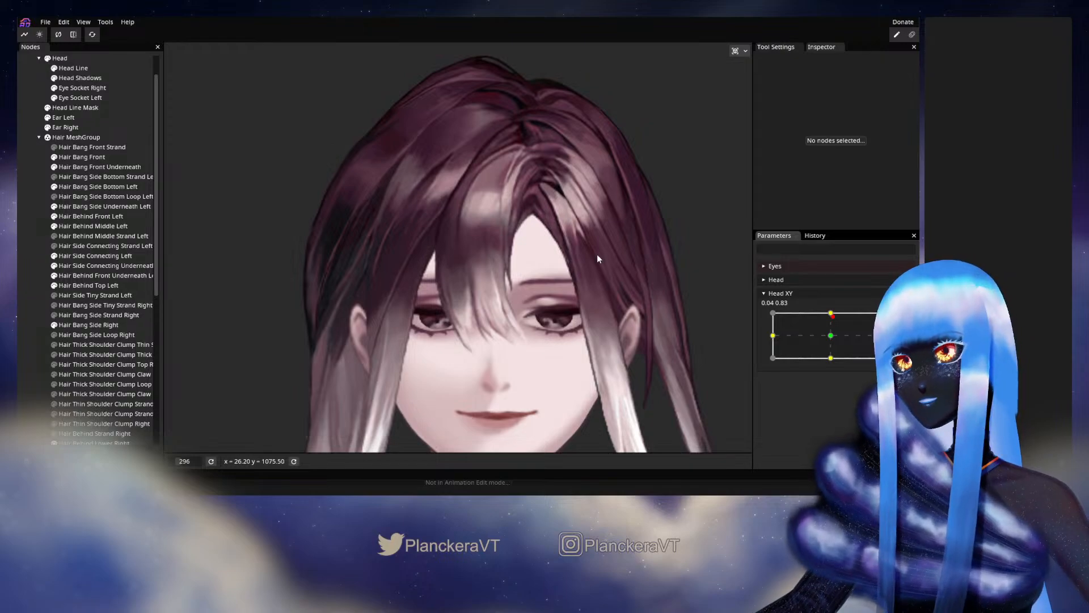
pyautogui.moveTo(598, 258); pyautogui.dragTo(582, 301)
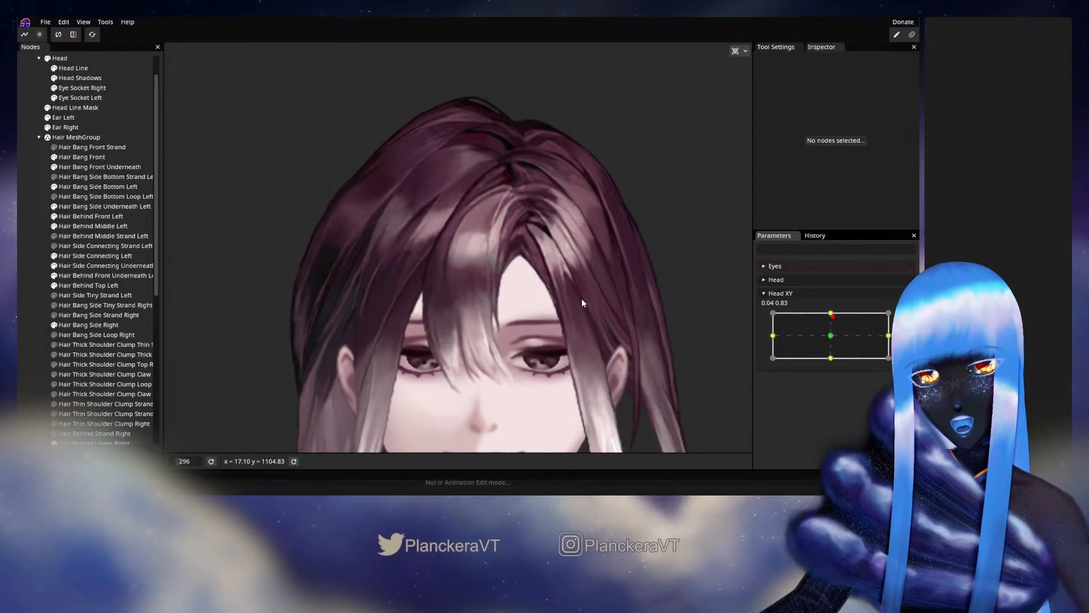
pyautogui.scroll(5, 583, 301)
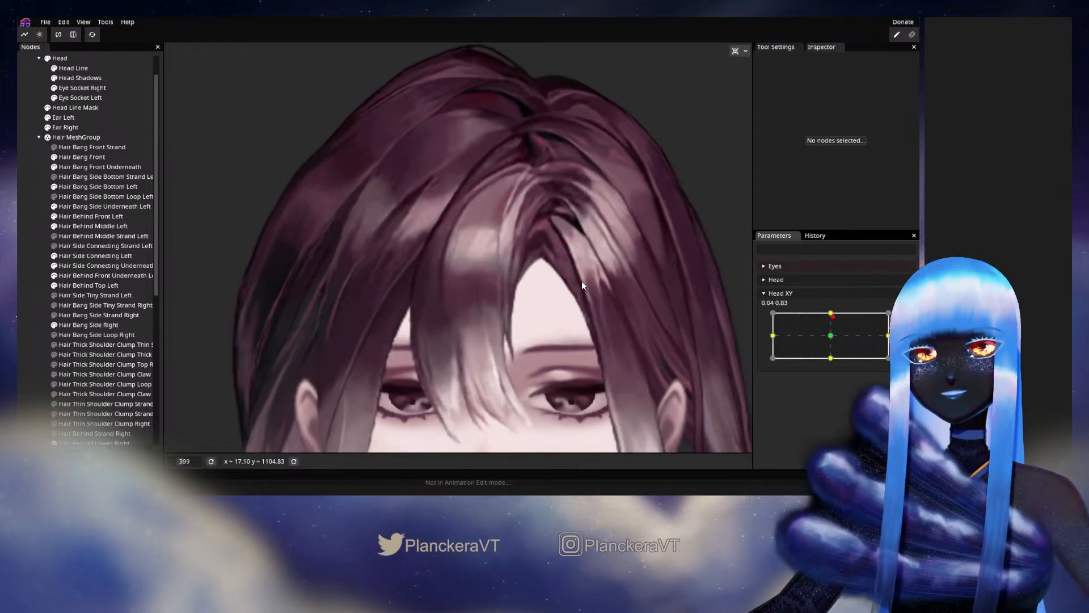
pyautogui.scroll(1, 581, 281)
# - Rearm Head XY at 0.00, 1.00, reselect Hair Bang Front, and adjust a vertex on the highlight's upper outer edge
pyautogui.moveTo(832, 315)
pyautogui.mouseDown()
pyautogui.moveTo(833, 328)
pyautogui.moveTo(830, 313)
pyautogui.mouseUp()
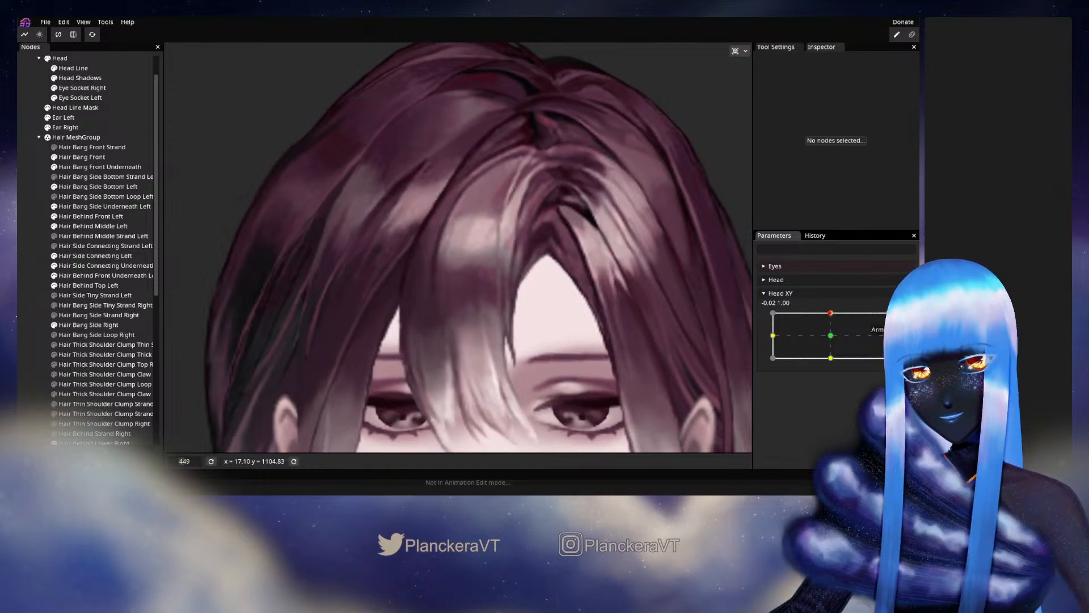
pyautogui.scroll(5, 438, 315)
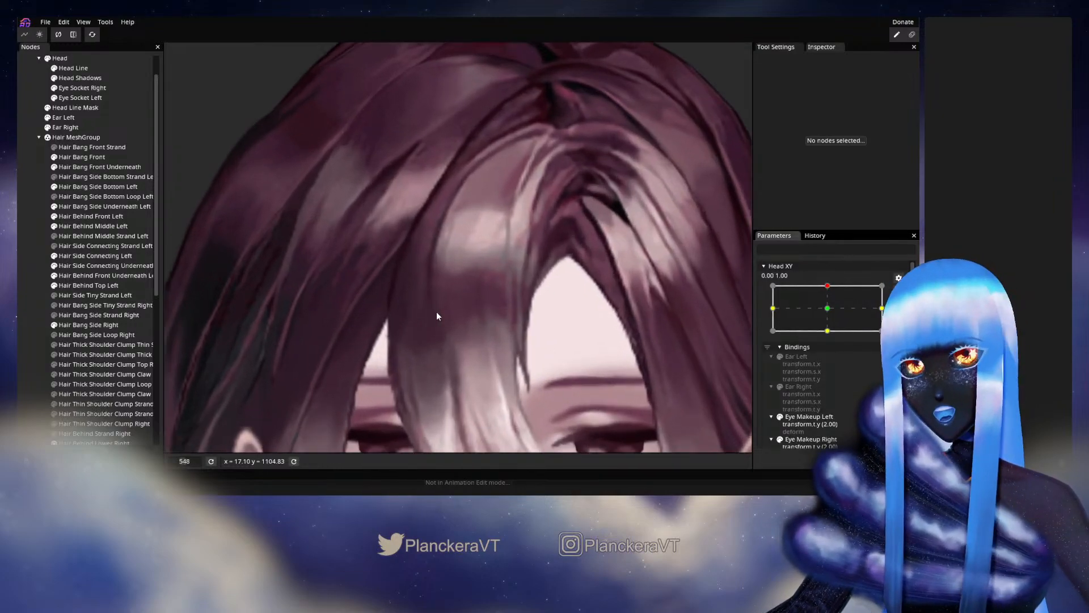
pyautogui.click(93, 156)
pyautogui.scroll(4, 415, 250)
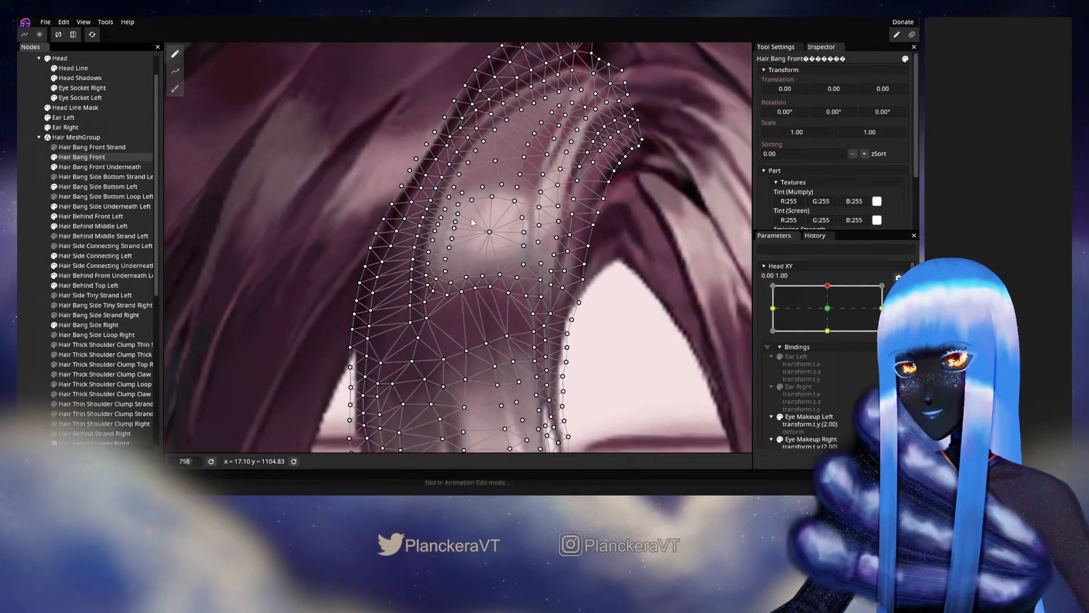
pyautogui.moveTo(467, 238); pyautogui.dragTo(454, 301)
pyautogui.scroll(3, 454, 300)
pyautogui.click(458, 263)
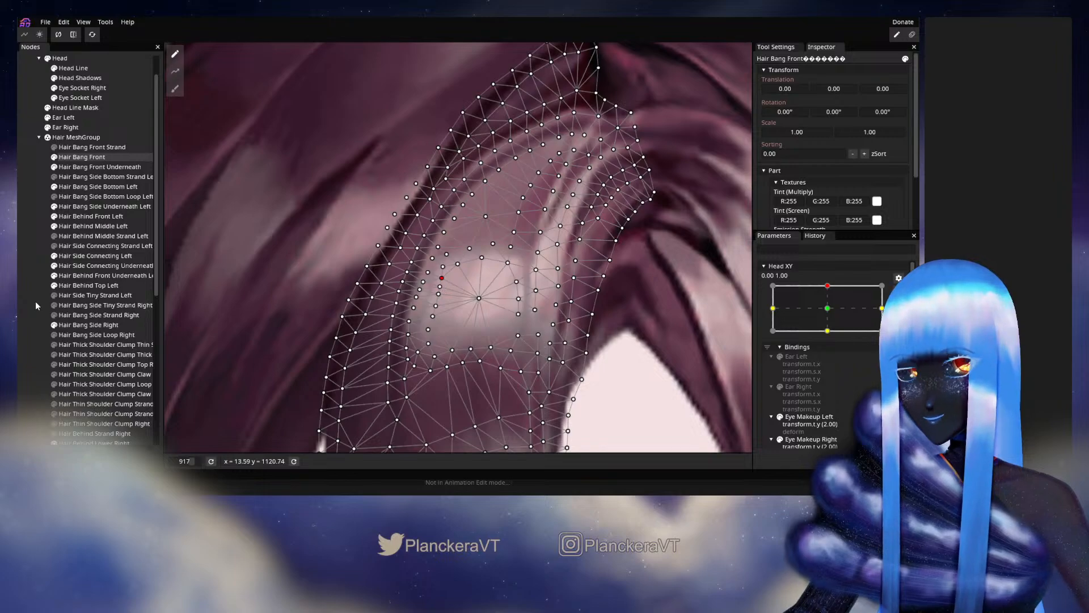
pyautogui.click(529, 320)
# - Disarm Head XY and vary it around 0.00, 1.00 to check the bang's highlight in motion
pyautogui.scroll(-4, 546, 321)
pyautogui.scroll(-2, 546, 323)
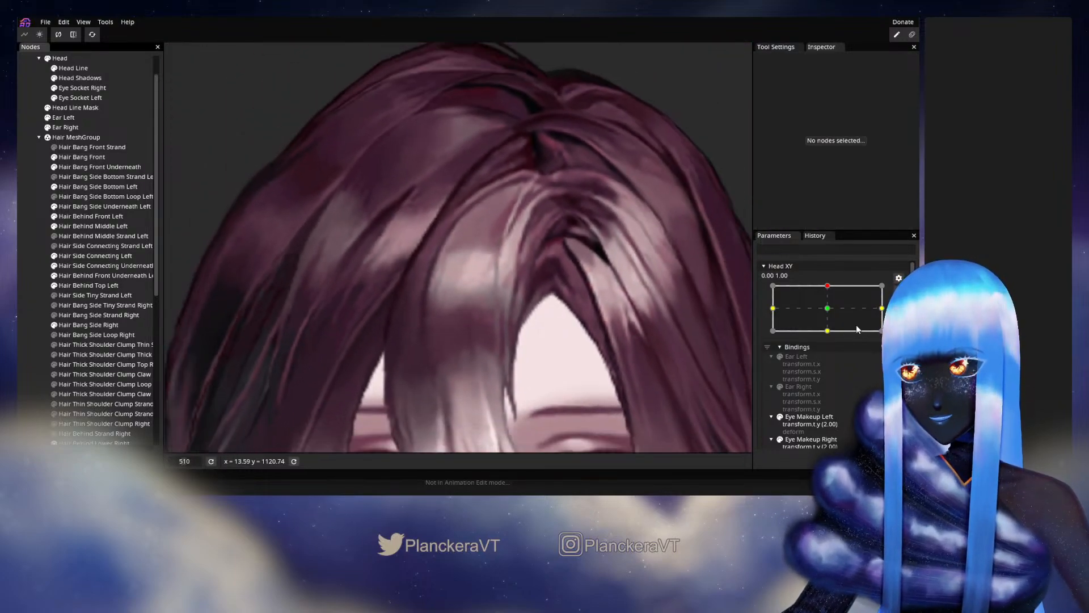
pyautogui.click(899, 291)
pyautogui.moveTo(831, 315)
pyautogui.mouseDown()
pyautogui.moveTo(832, 339)
pyautogui.moveTo(839, 313)
pyautogui.mouseUp()
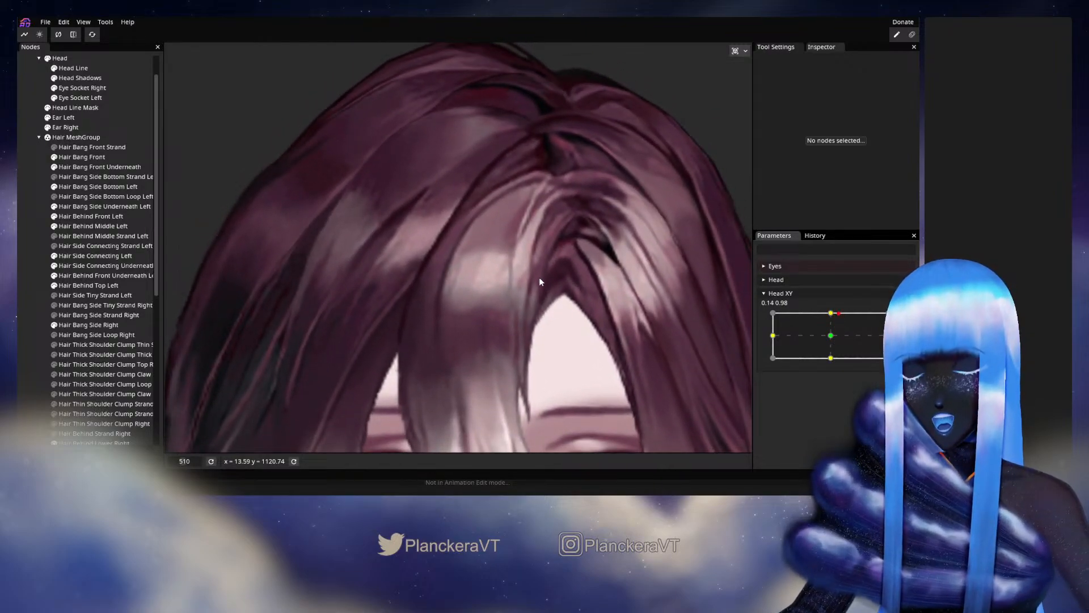
pyautogui.moveTo(605, 282); pyautogui.dragTo(608, 240)
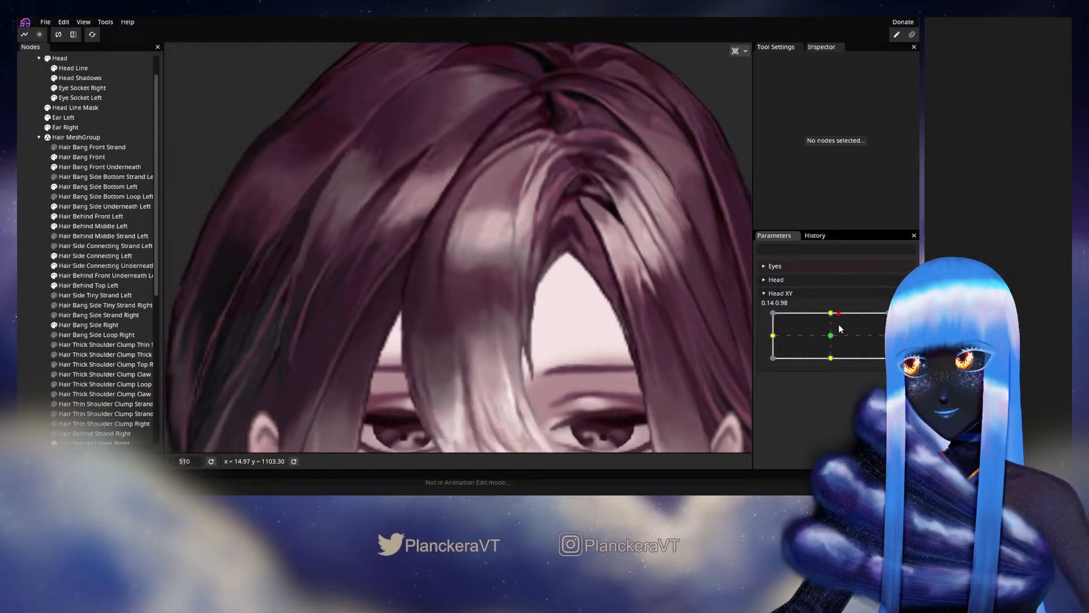
pyautogui.moveTo(840, 330)
pyautogui.mouseDown()
pyautogui.moveTo(834, 343)
pyautogui.moveTo(832, 313)
pyautogui.mouseUp()
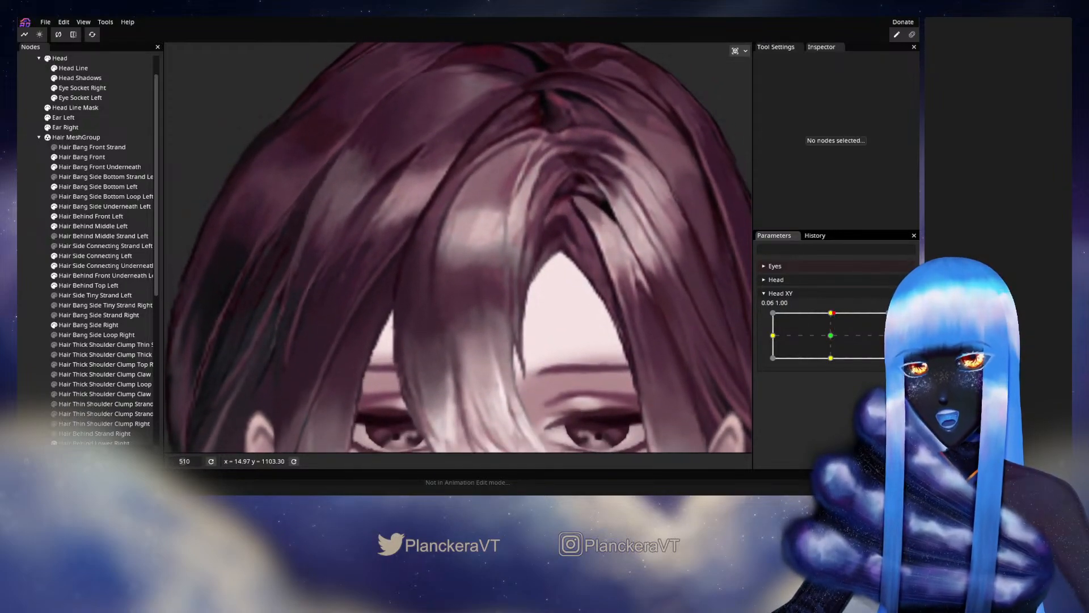
# - Reselect Hair Bang Front with Head XY armed at 0.00, 1.00, tweak the vertices along the highlight's upper edge, and deselect the part
pyautogui.click(904, 318)
pyautogui.scroll(3, 448, 235)
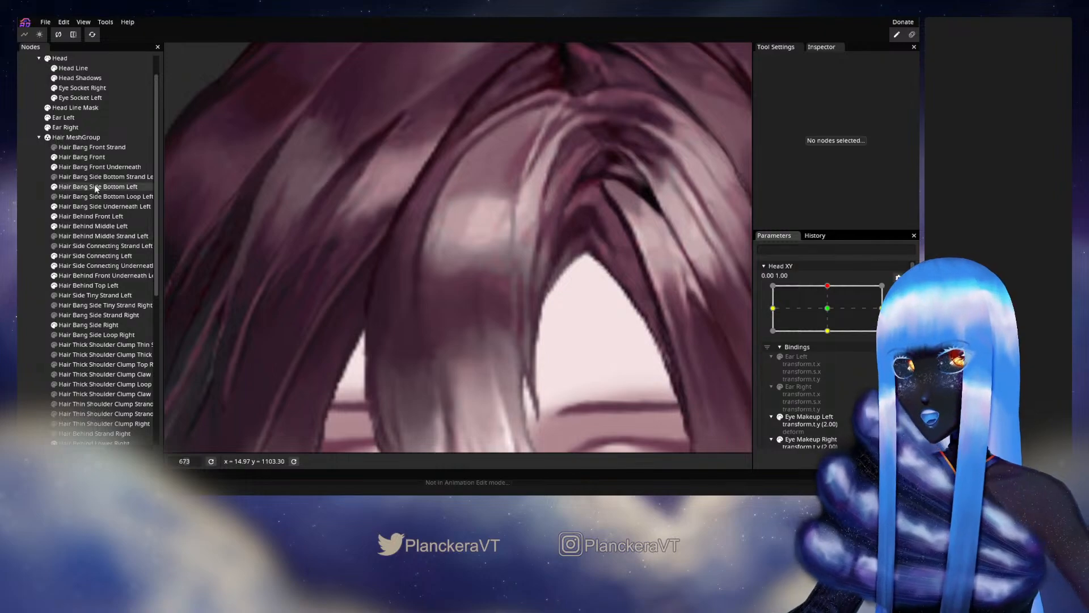
pyautogui.click(86, 157)
pyautogui.scroll(3, 469, 227)
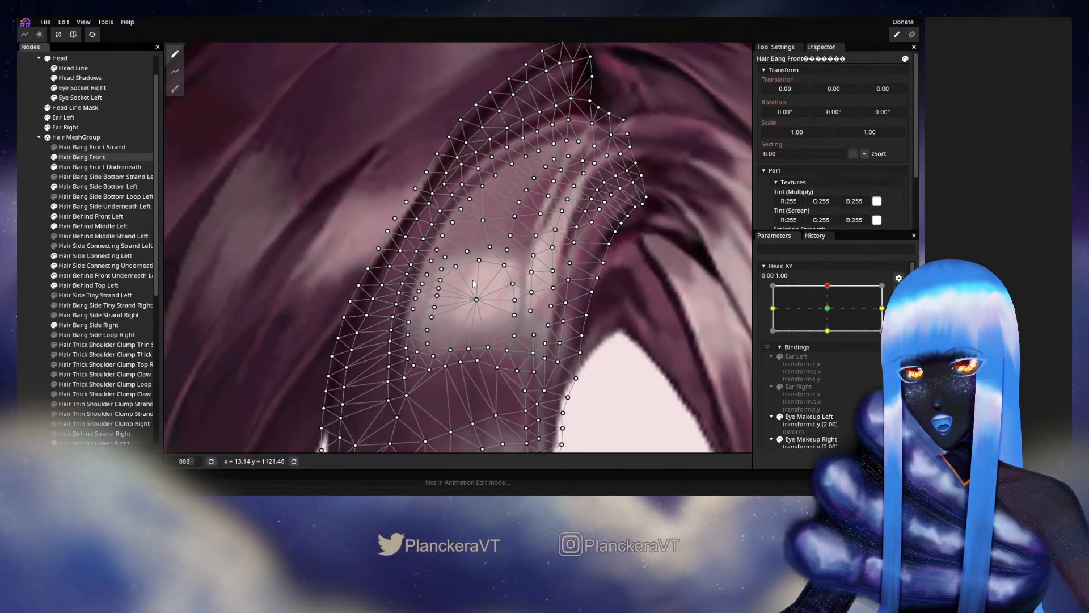
pyautogui.scroll(1, 474, 284)
pyautogui.click(480, 263)
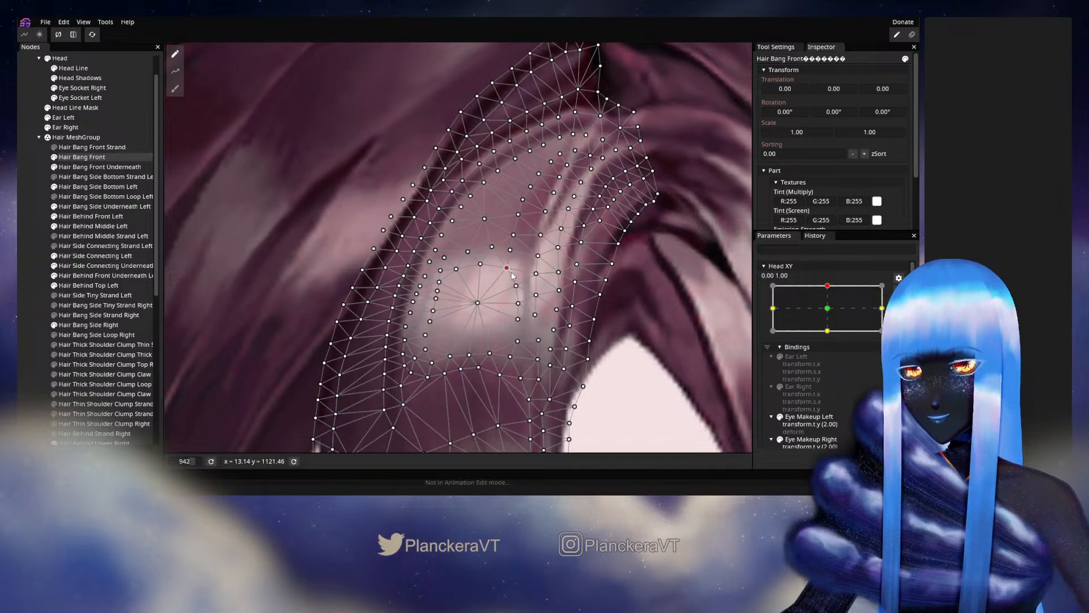
pyautogui.click(491, 247)
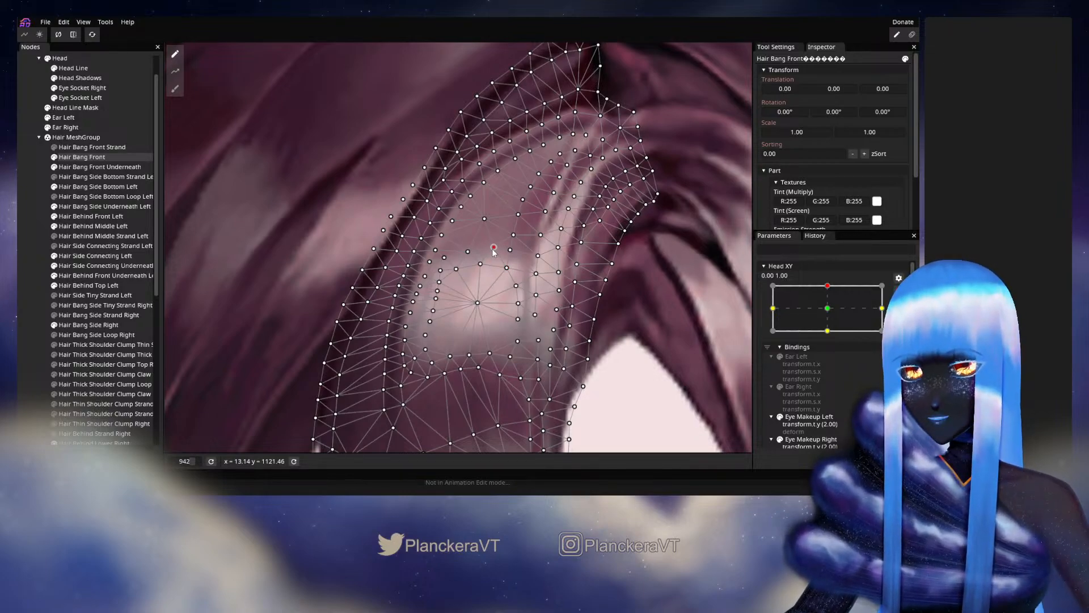
pyautogui.click(21, 276)
# - Disarm Head XY and vary it between the upper keypoint and the centre to inspect the hair across the whole head
pyautogui.scroll(-8, 517, 322)
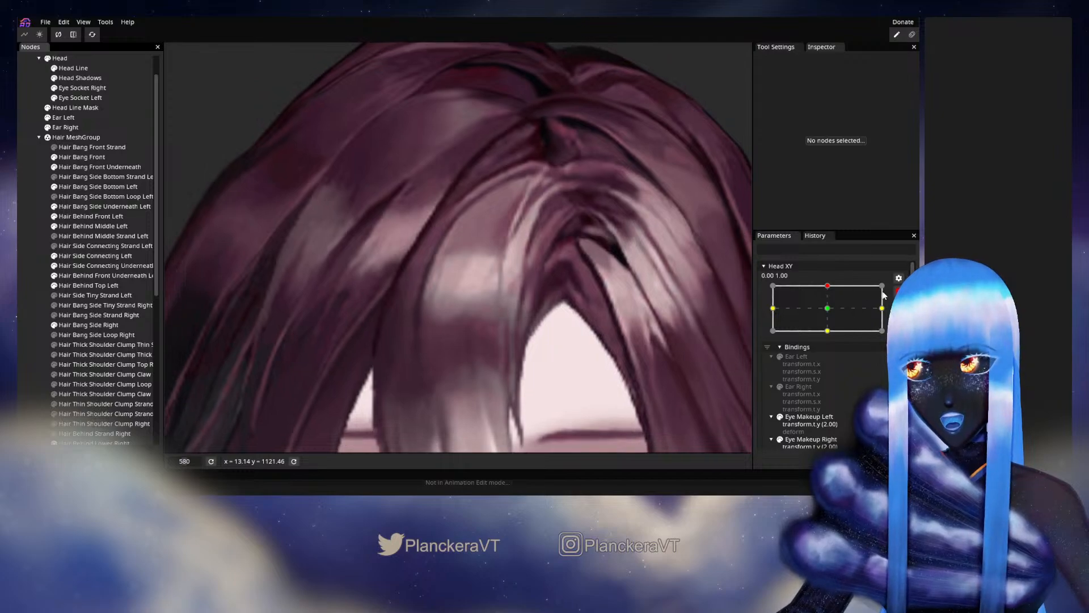
pyautogui.click(898, 290)
pyautogui.moveTo(832, 316)
pyautogui.mouseDown()
pyautogui.moveTo(833, 341)
pyautogui.moveTo(833, 313)
pyautogui.mouseUp()
pyautogui.scroll(-2, 622, 336)
pyautogui.scroll(-8, 622, 336)
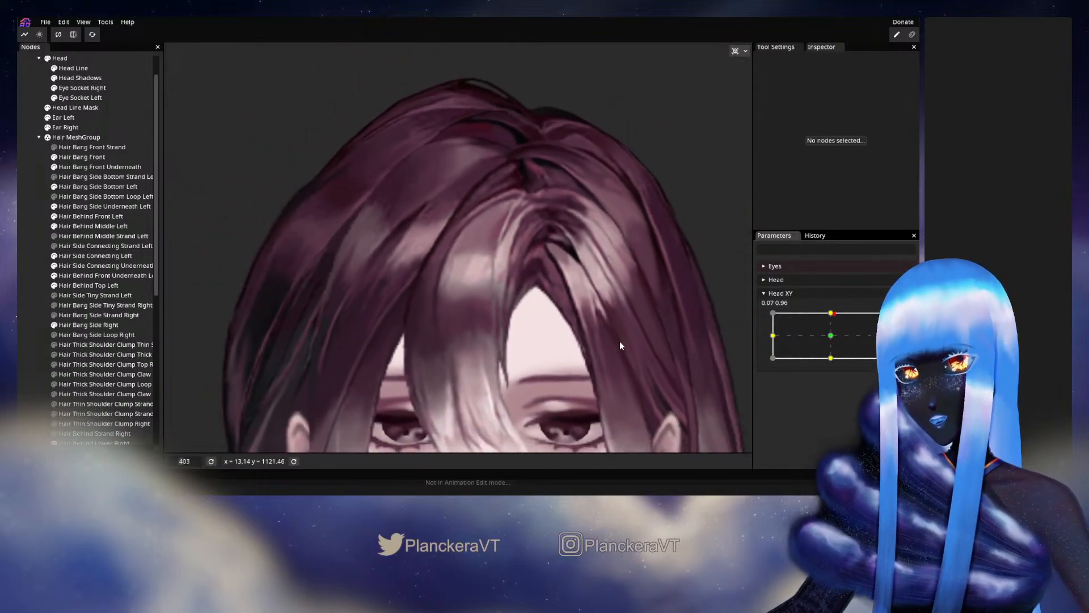
pyautogui.moveTo(834, 314)
pyautogui.mouseDown()
pyautogui.moveTo(832, 341)
pyautogui.moveTo(829, 321)
pyautogui.mouseUp()
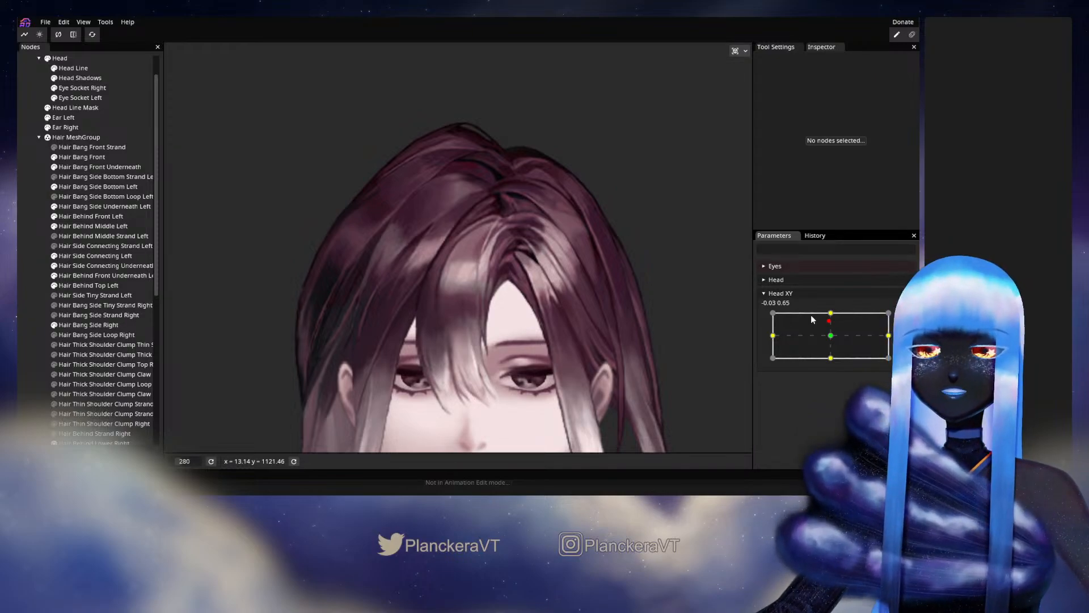
pyautogui.click(835, 323)
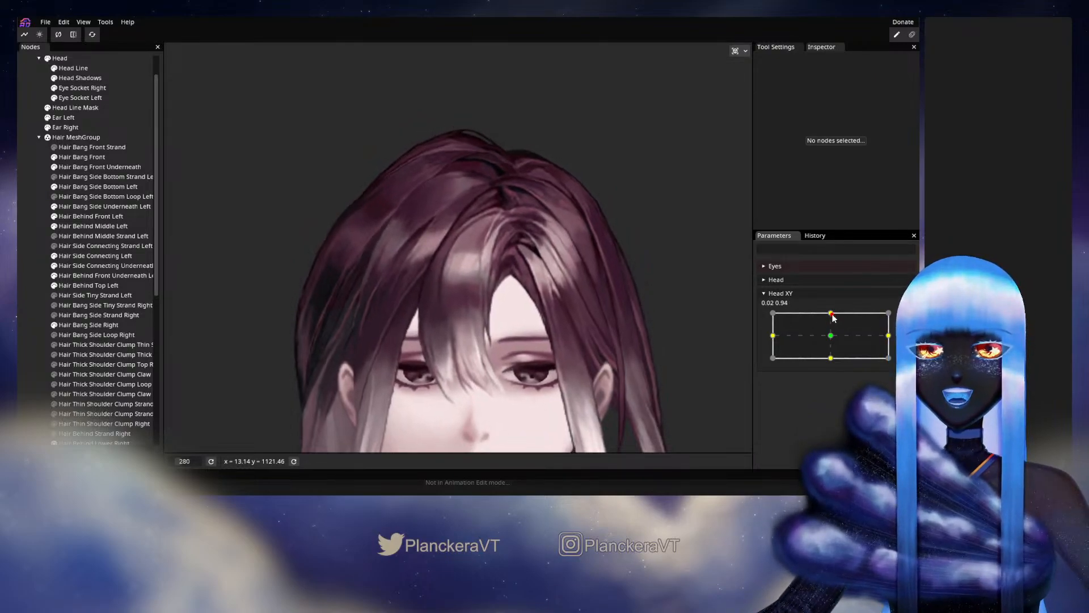
pyautogui.moveTo(836, 325)
pyautogui.mouseDown()
pyautogui.moveTo(829, 333)
pyautogui.moveTo(830, 312)
pyautogui.mouseUp()
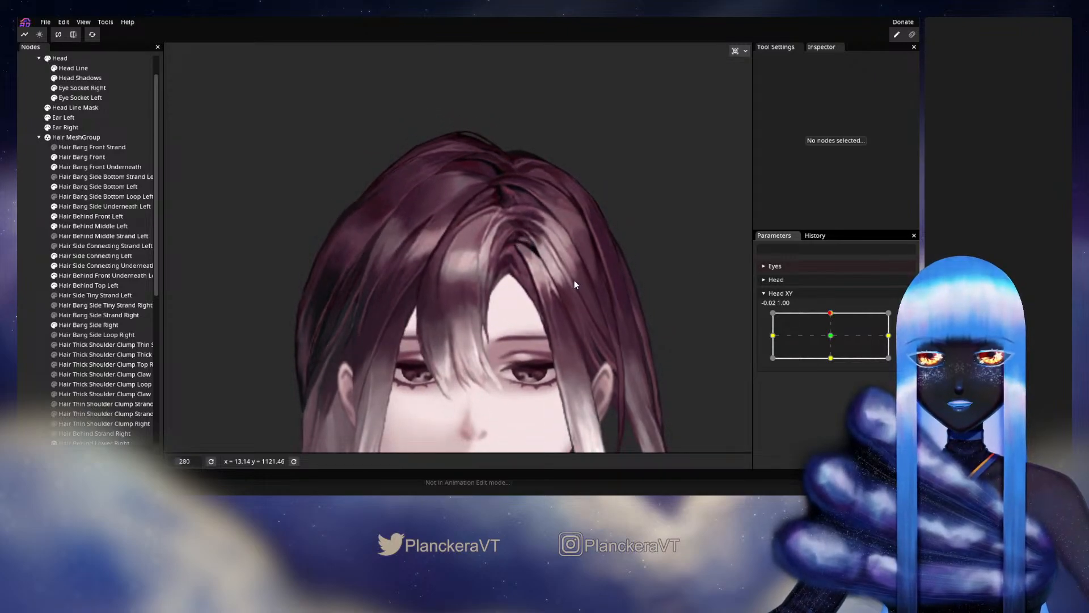
# - Select Hair Side Connecting Underneath Left, arm Head XY at 0.00, 1.00, and move an inner mesh vertex toward the dark gap beneath the parting
pyautogui.scroll(9, 514, 309)
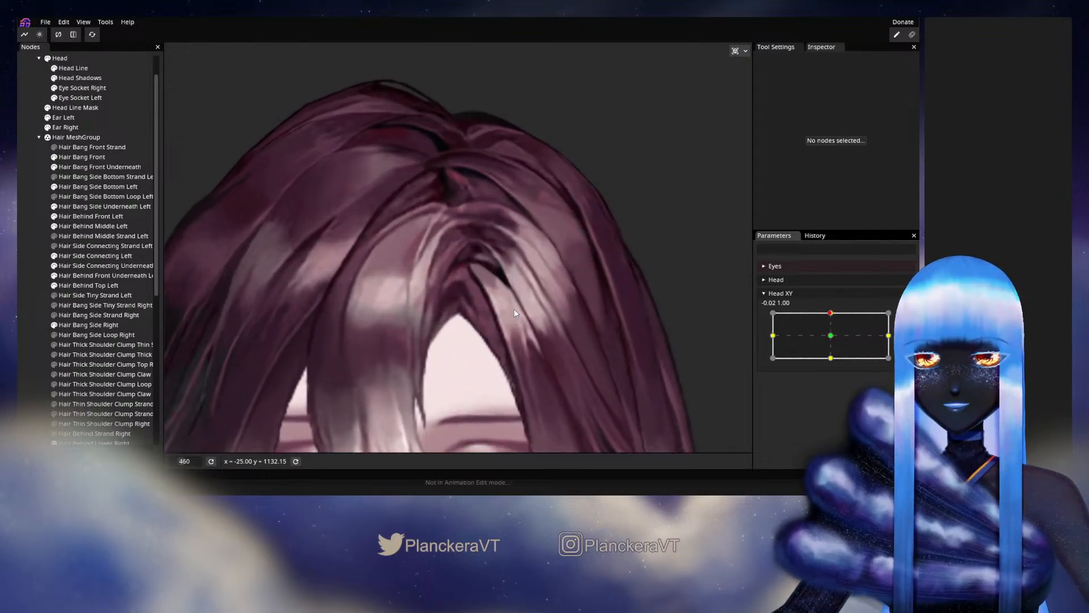
pyautogui.scroll(10, 514, 309)
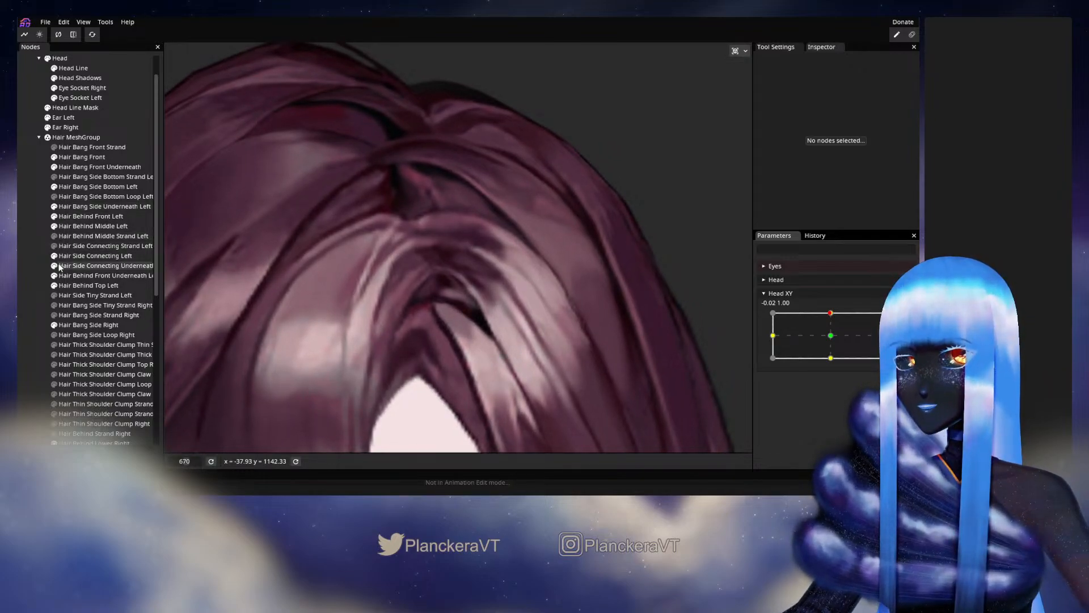
pyautogui.click(96, 266)
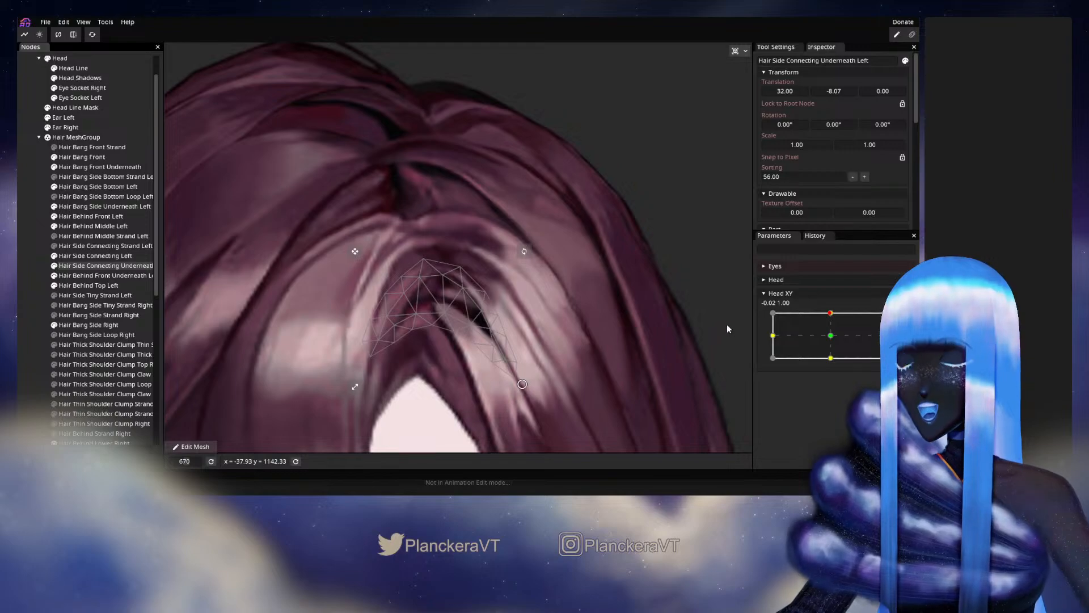
pyautogui.click(904, 317)
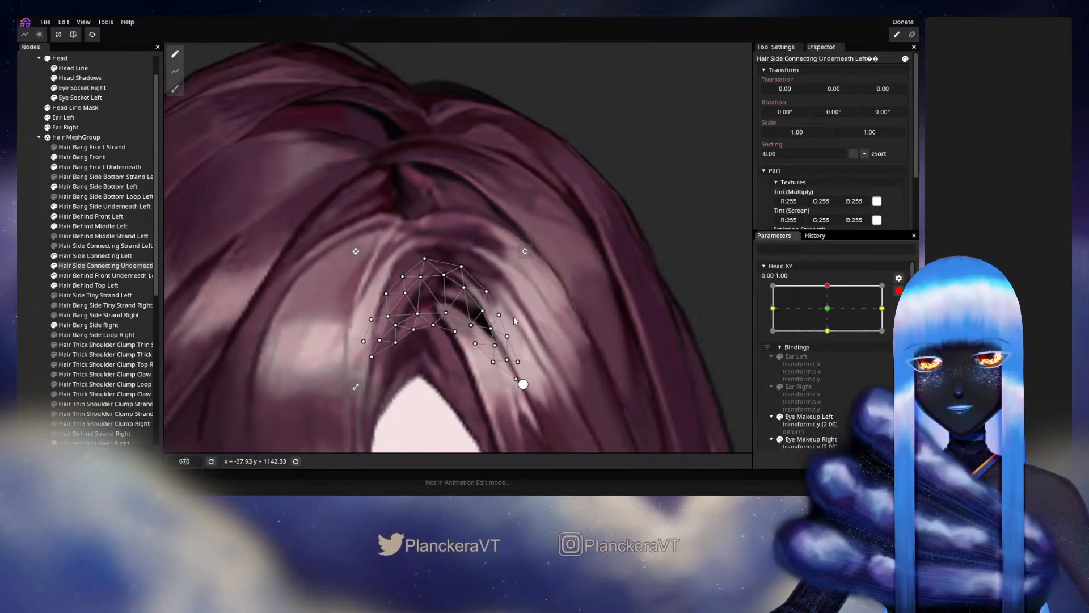
pyautogui.click(465, 289)
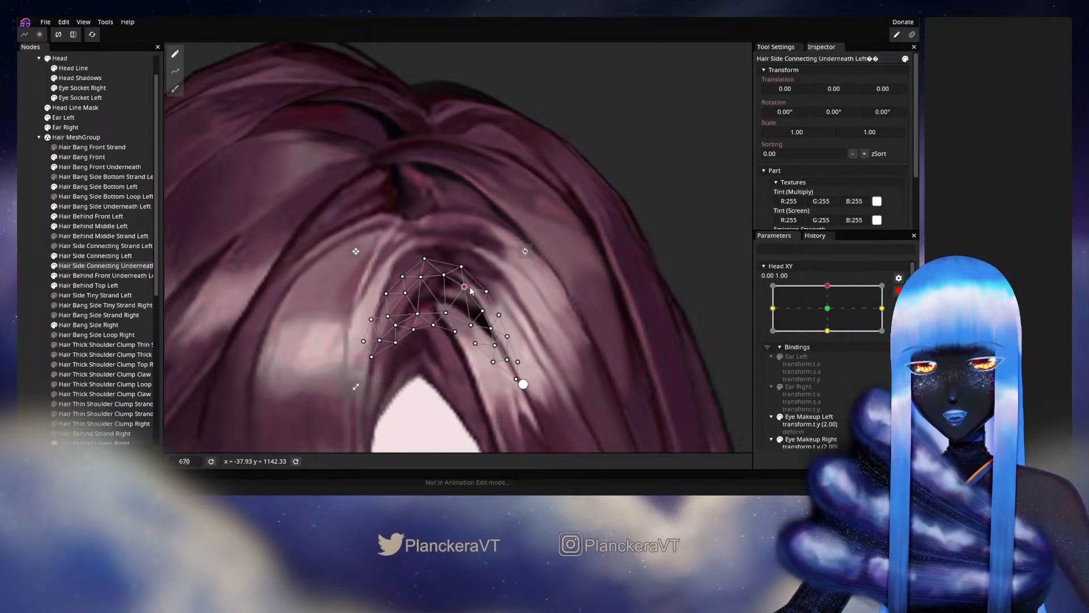
pyautogui.click(29, 329)
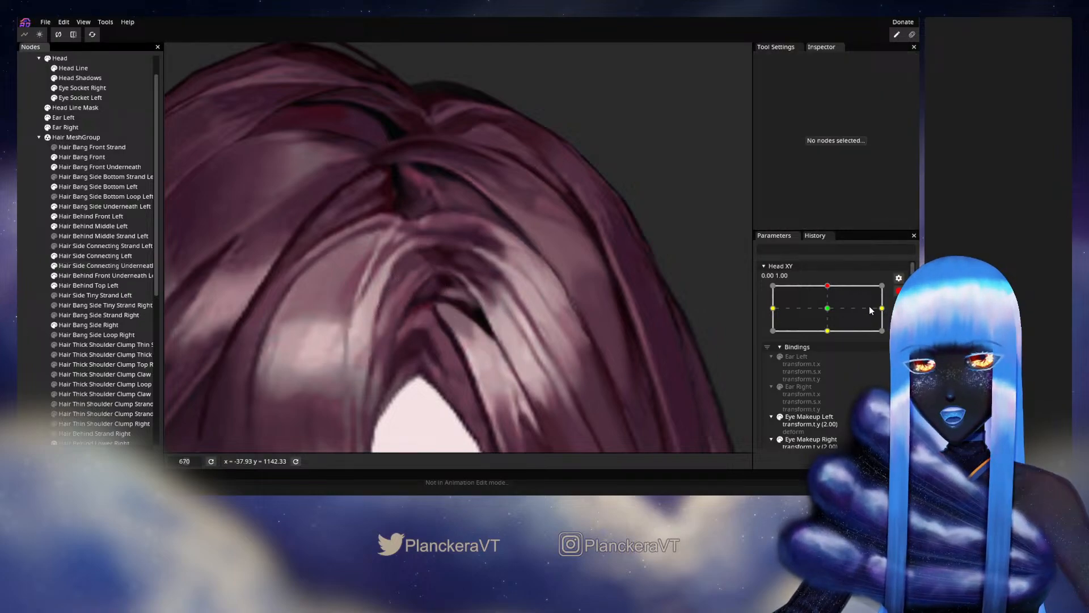
# - Disarm Head XY and vary it from the upper keypoint toward the centre to check the connecting hair under the parting
pyautogui.click(898, 291)
pyautogui.moveTo(833, 313); pyautogui.dragTo(831, 336)
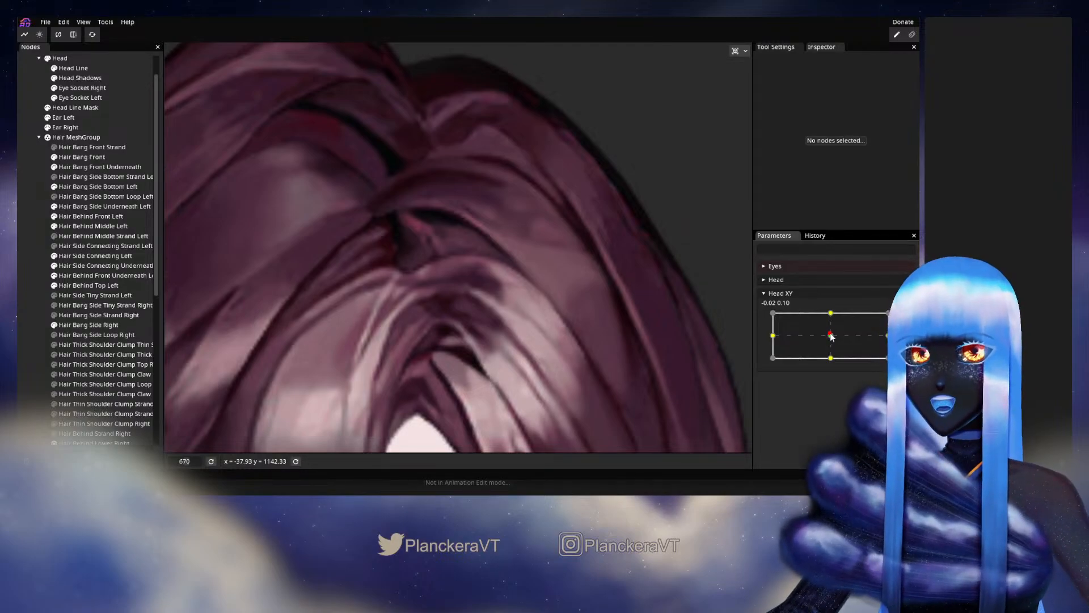
pyautogui.moveTo(832, 336); pyautogui.dragTo(831, 328)
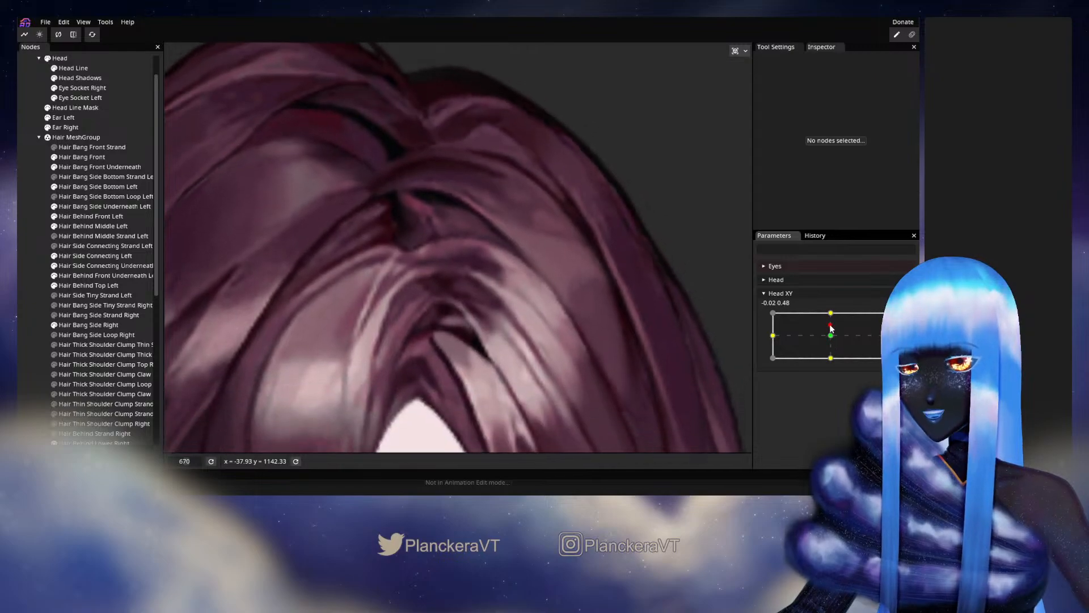
# - Arm Head XY at 0.00, 1.00, select Hair Bang Front, and nudge the vertices along the outer edge leading up to its tip
pyautogui.scroll(-4, 669, 332)
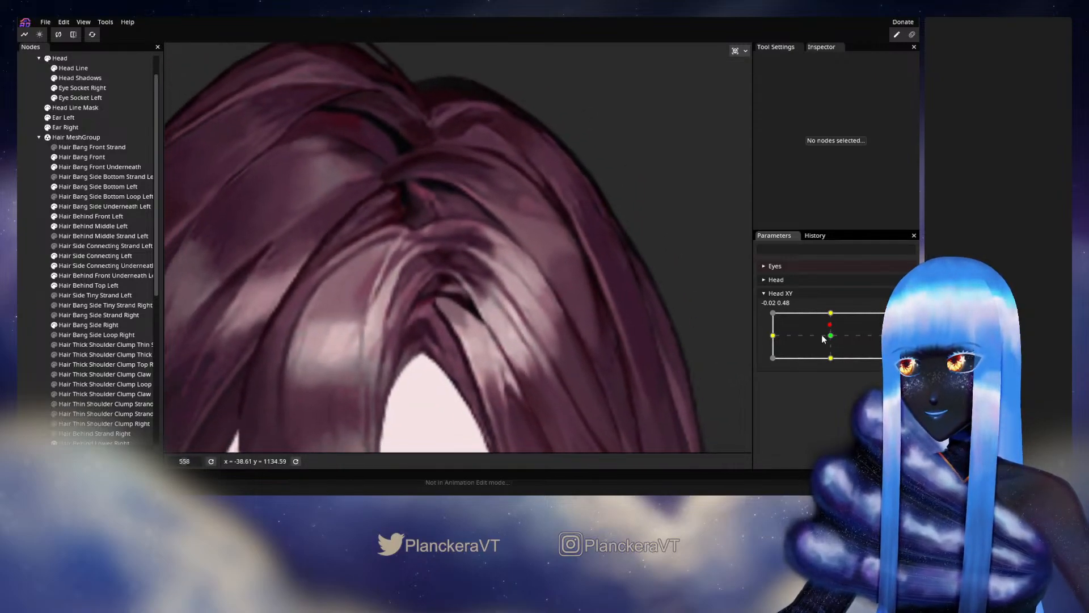
pyautogui.moveTo(832, 334); pyautogui.dragTo(828, 317)
pyautogui.moveTo(386, 201); pyautogui.dragTo(490, 284)
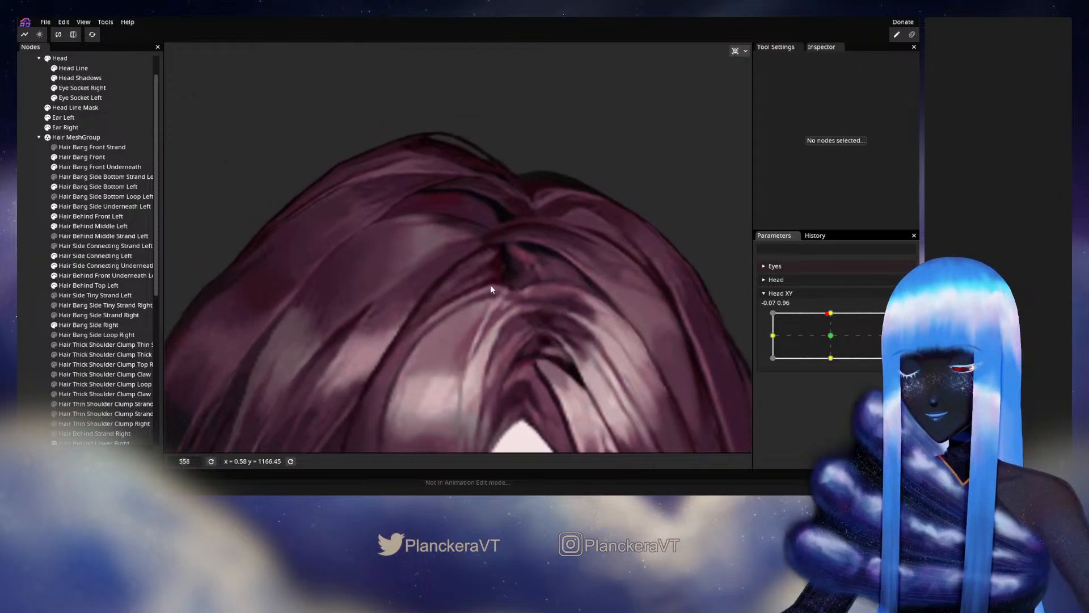
pyautogui.scroll(3, 513, 285)
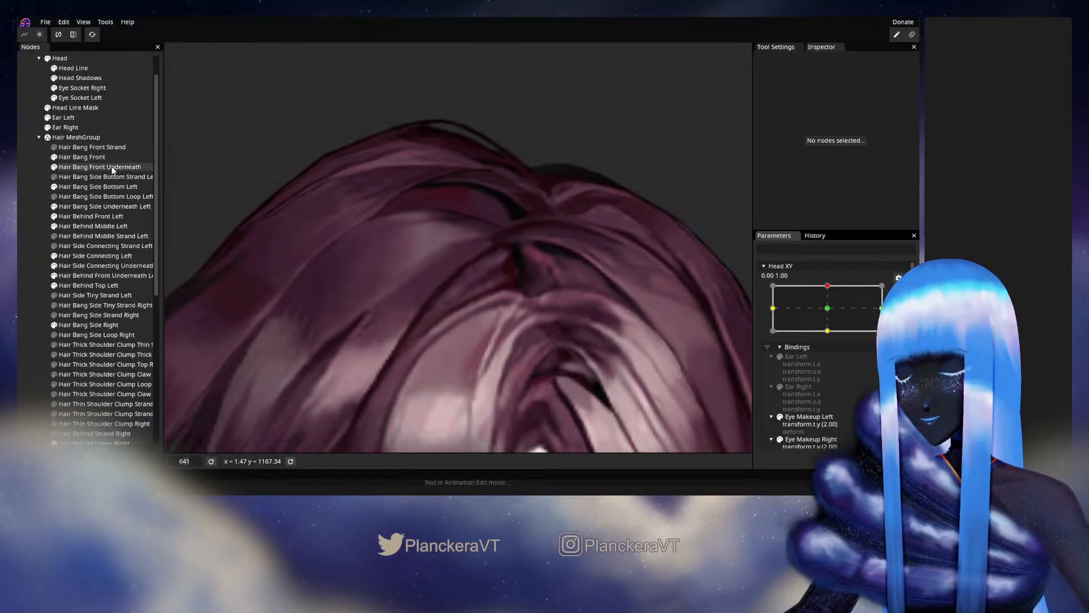
pyautogui.click(97, 159)
pyautogui.scroll(3, 533, 276)
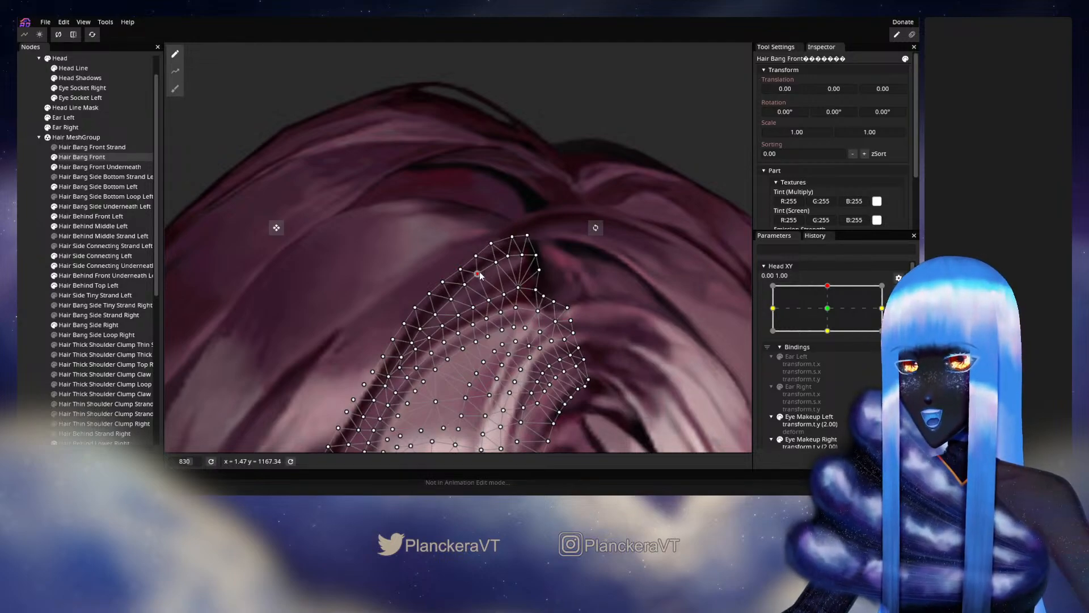
pyautogui.click(508, 257)
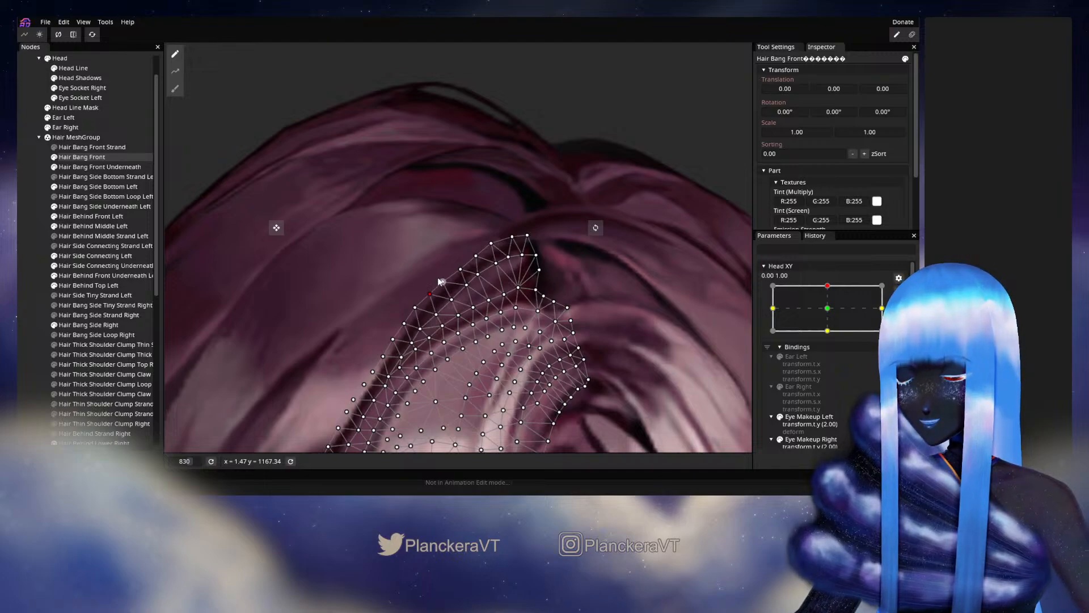
pyautogui.click(460, 270)
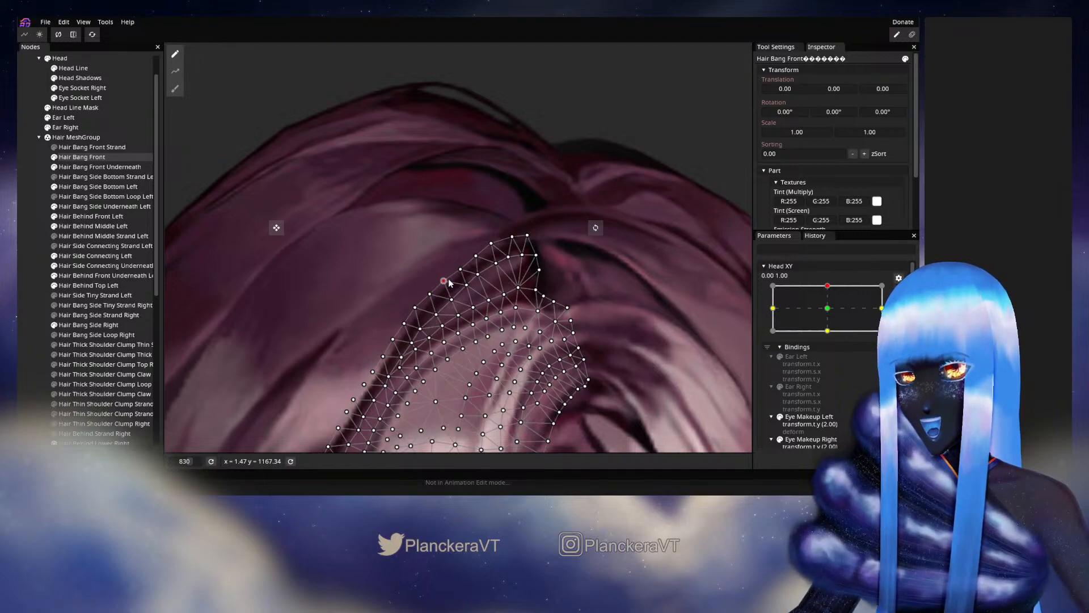
pyautogui.click(479, 256)
pyautogui.click(492, 243)
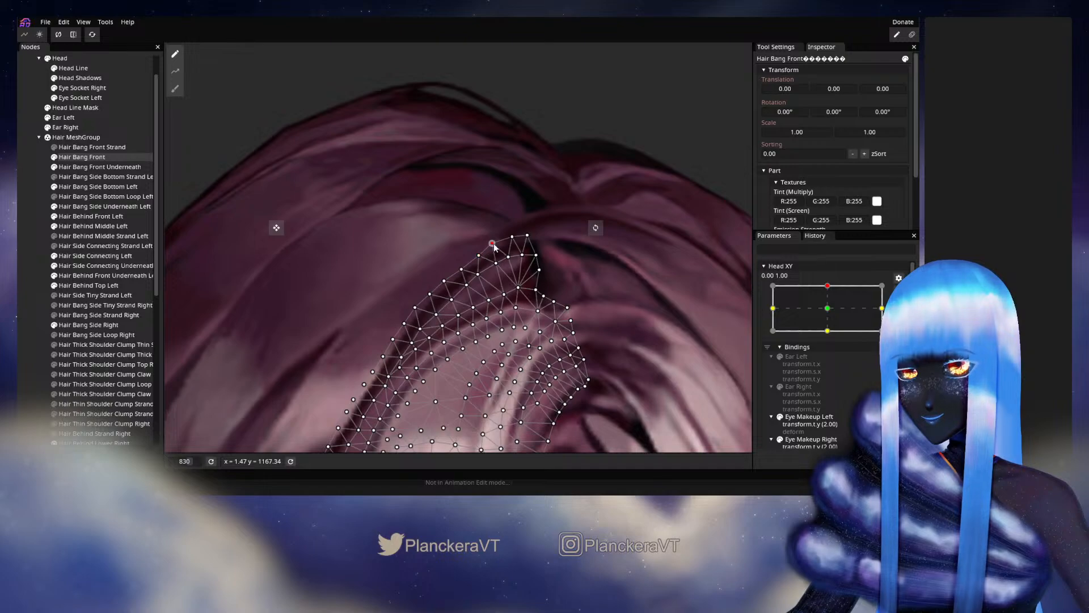
# - Adjust the inner Hair Bang Front vertices between the tip and the highlight's upper edge, and deselect the part
pyautogui.click(509, 257)
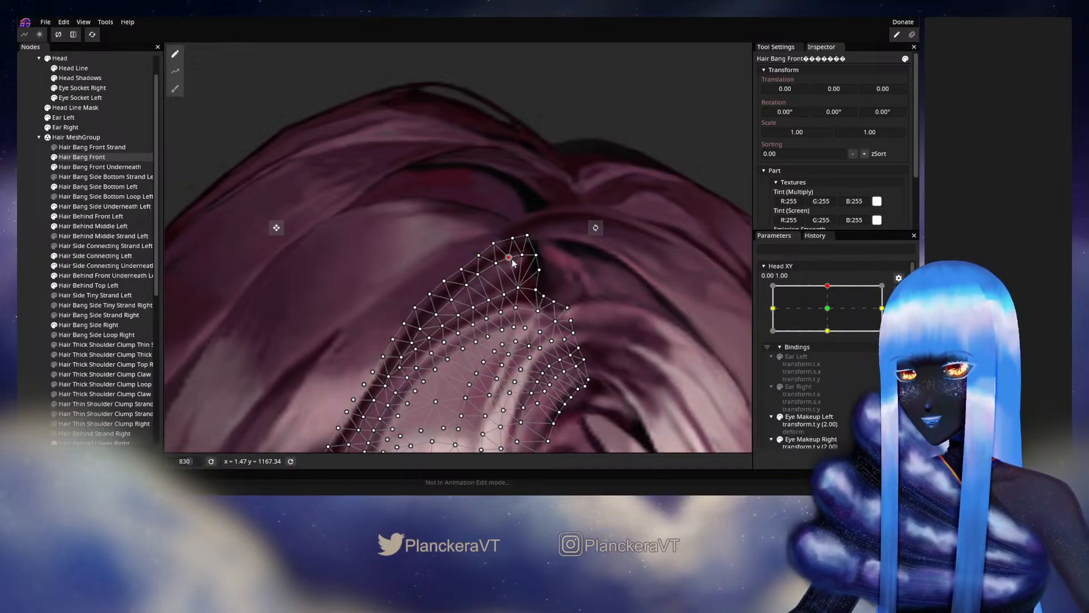
pyautogui.click(519, 288)
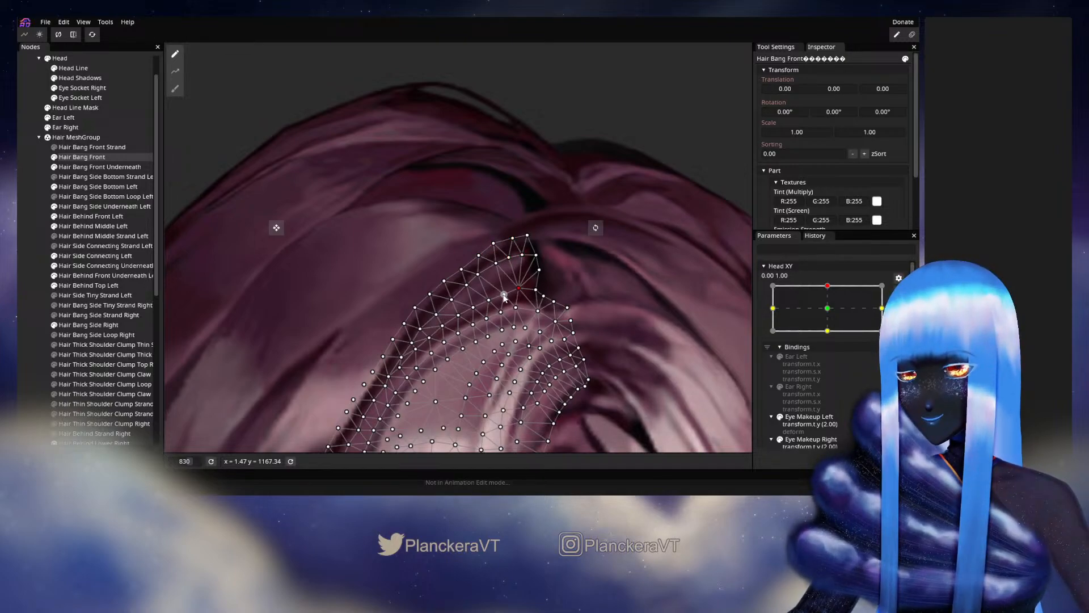
pyautogui.click(459, 315)
pyautogui.click(50, 302)
# - Disarm Head XY and vary it from the upper keypoint to the centre and back to inspect the front bang's root
pyautogui.scroll(-4, 531, 353)
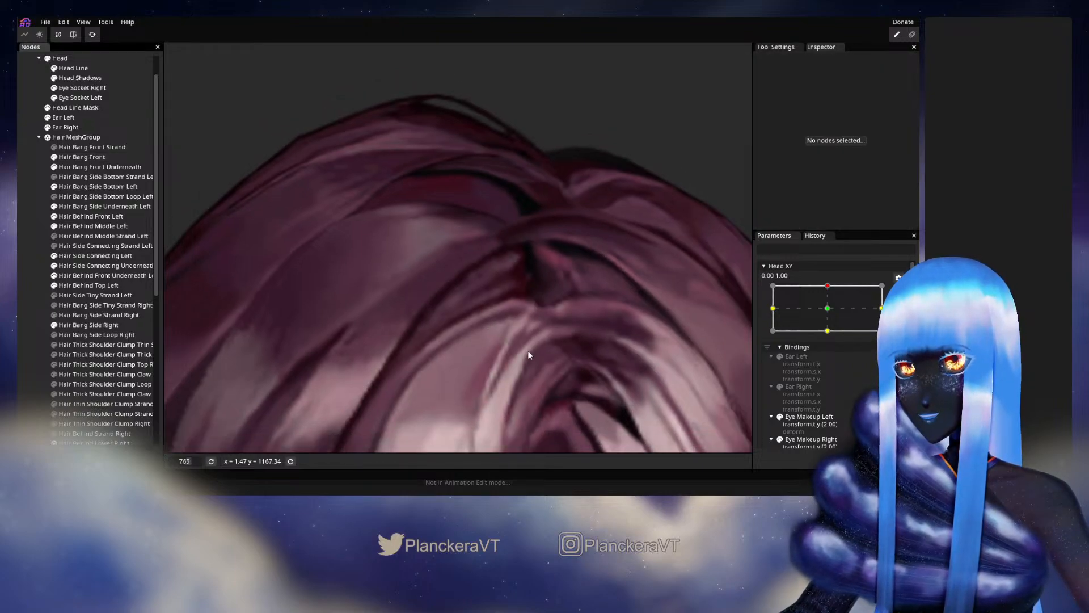
pyautogui.scroll(-3, 530, 350)
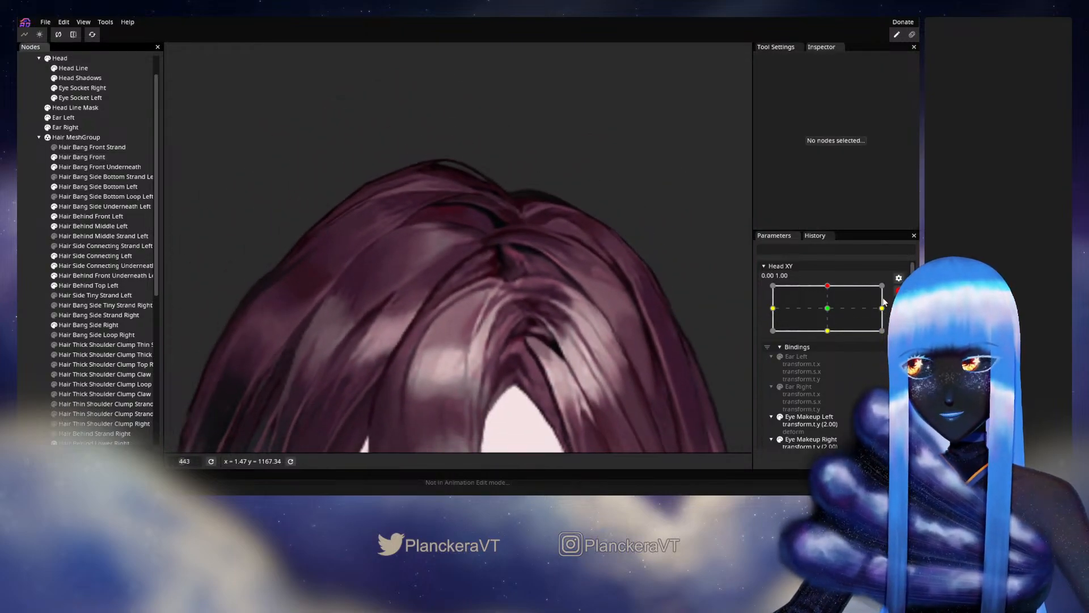
pyautogui.scroll(2, 835, 306)
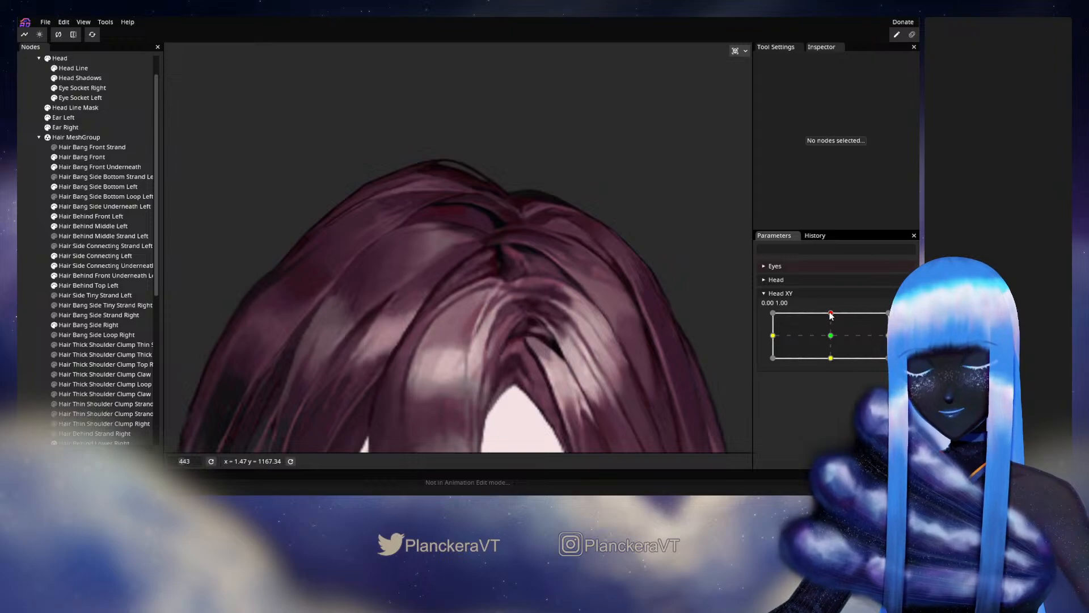
pyautogui.moveTo(830, 314); pyautogui.dragTo(829, 339)
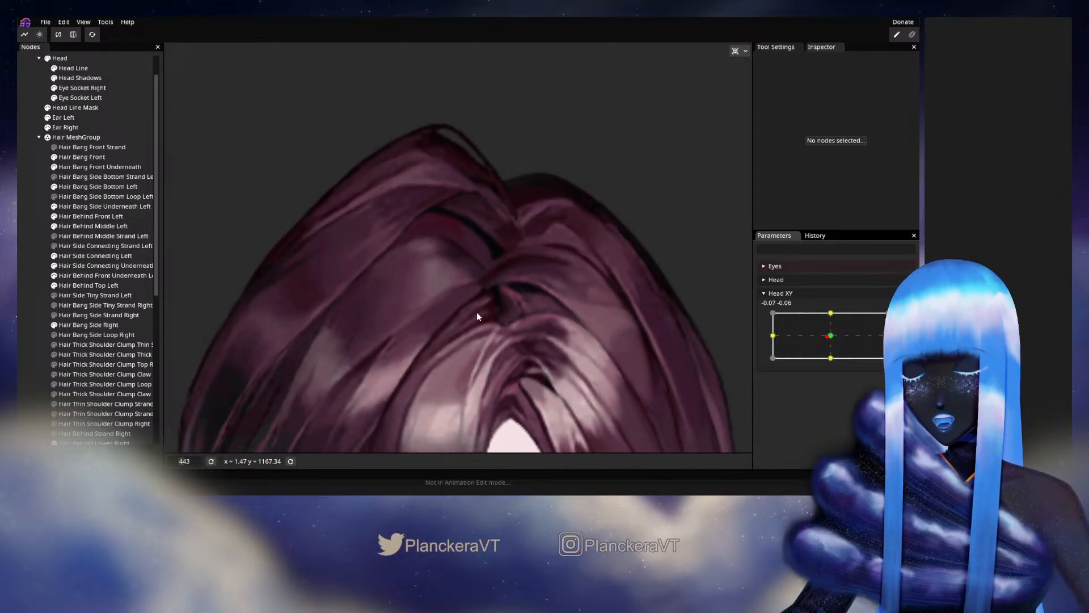
pyautogui.moveTo(831, 336); pyautogui.dragTo(832, 314)
# - Reselect Hair Bang Front with Head XY armed at 0.00, 1.00 and tweak a vertex in the dark band above the highlight
pyautogui.click(905, 317)
pyautogui.scroll(4, 424, 300)
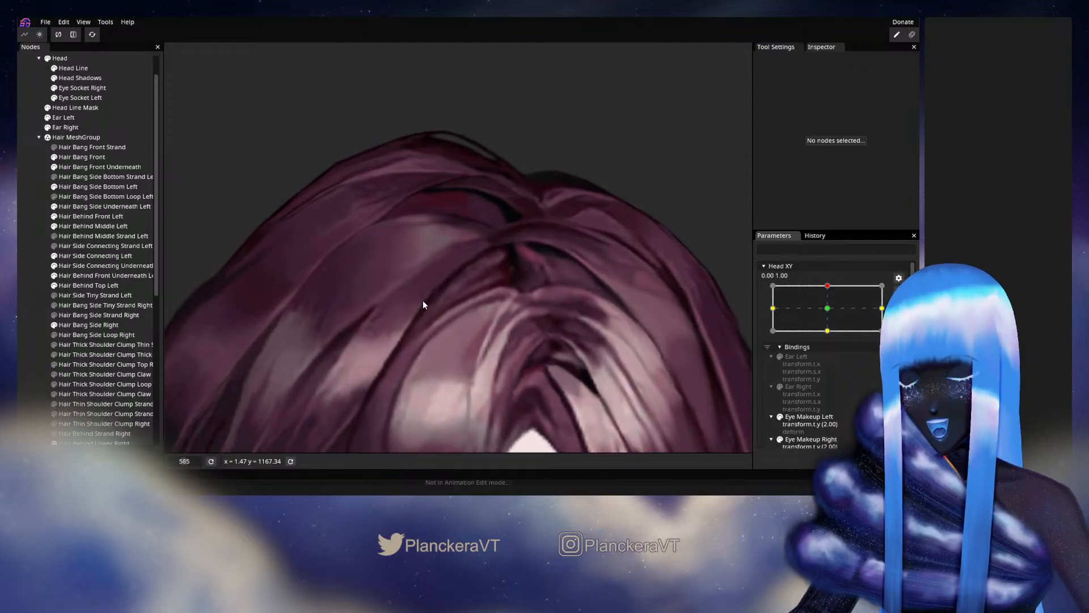
pyautogui.click(71, 156)
pyautogui.scroll(3, 492, 337)
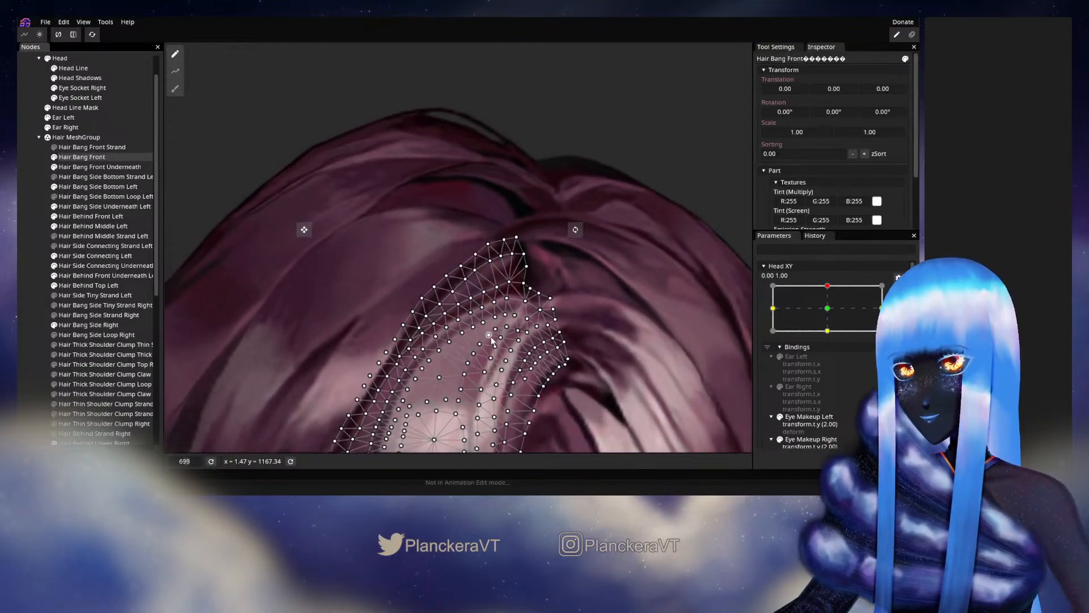
pyautogui.scroll(2, 493, 338)
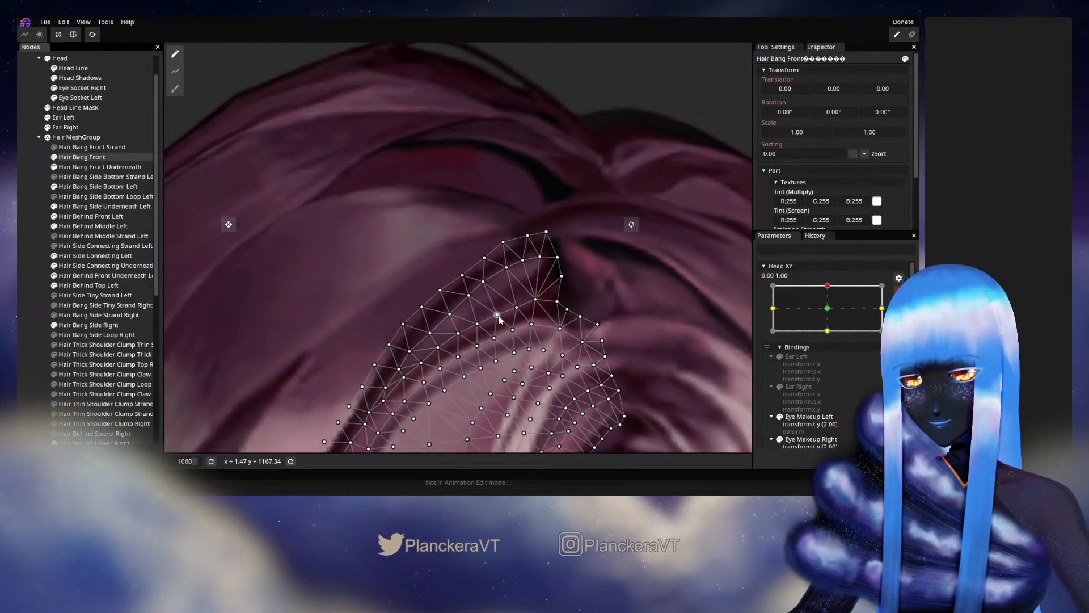
pyautogui.click(497, 315)
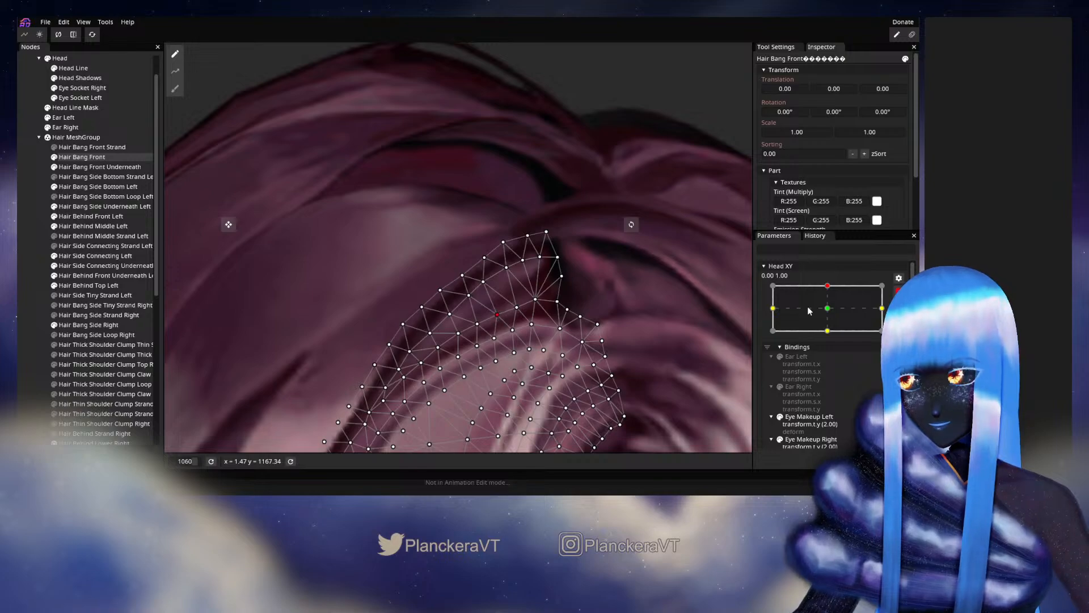
# - Examine the Hair Bang Front mesh at Head XY 0.00, 0.00, and vary the disarmed parameter toward the upper keypoint for comparison
pyautogui.click(841, 310)
pyautogui.moveTo(589, 315); pyautogui.dragTo(574, 235)
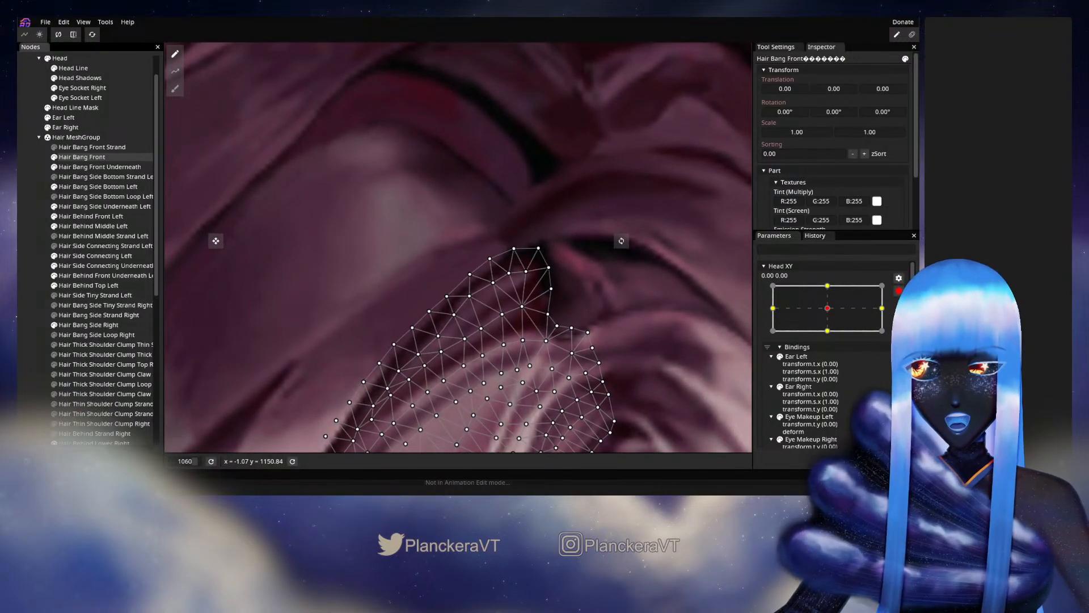
pyautogui.click(901, 290)
pyautogui.moveTo(603, 310); pyautogui.dragTo(608, 257)
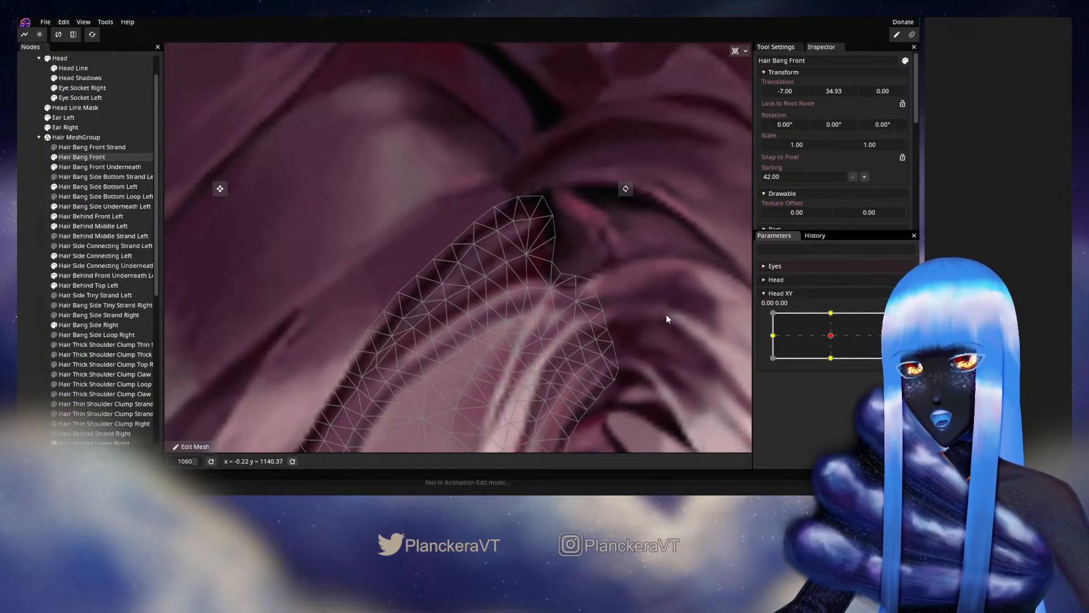
pyautogui.moveTo(837, 339); pyautogui.dragTo(831, 320)
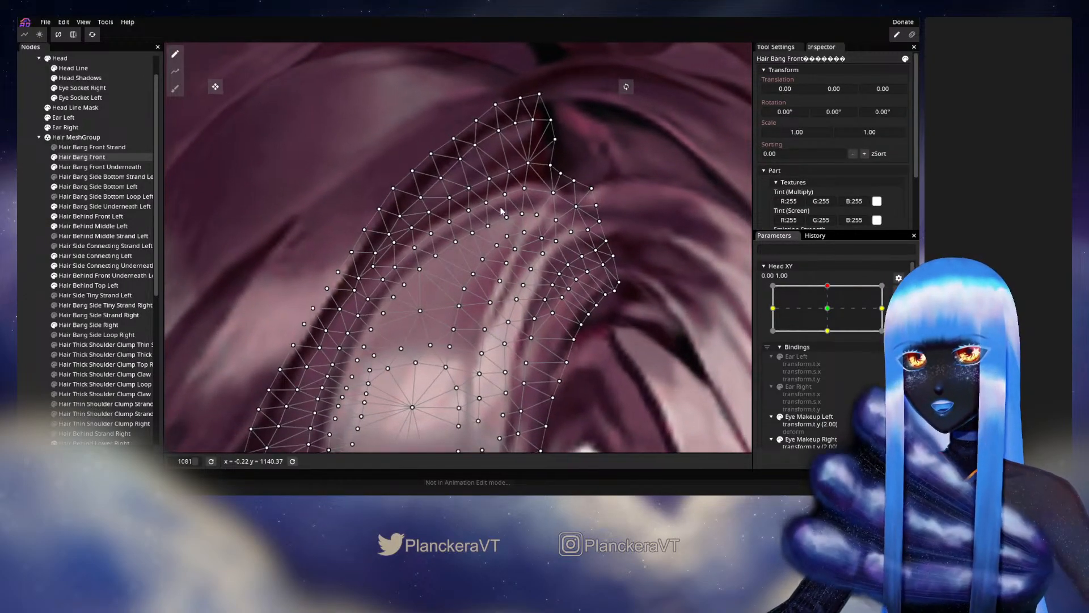
pyautogui.moveTo(502, 205); pyautogui.dragTo(486, 294)
# - Arm Head XY, compare the centre mesh with 0.00, 1.00, reposition Hair Bang Front vertices below the tip at 0.00, 1.00, and deselect
pyautogui.scroll(1, 486, 295)
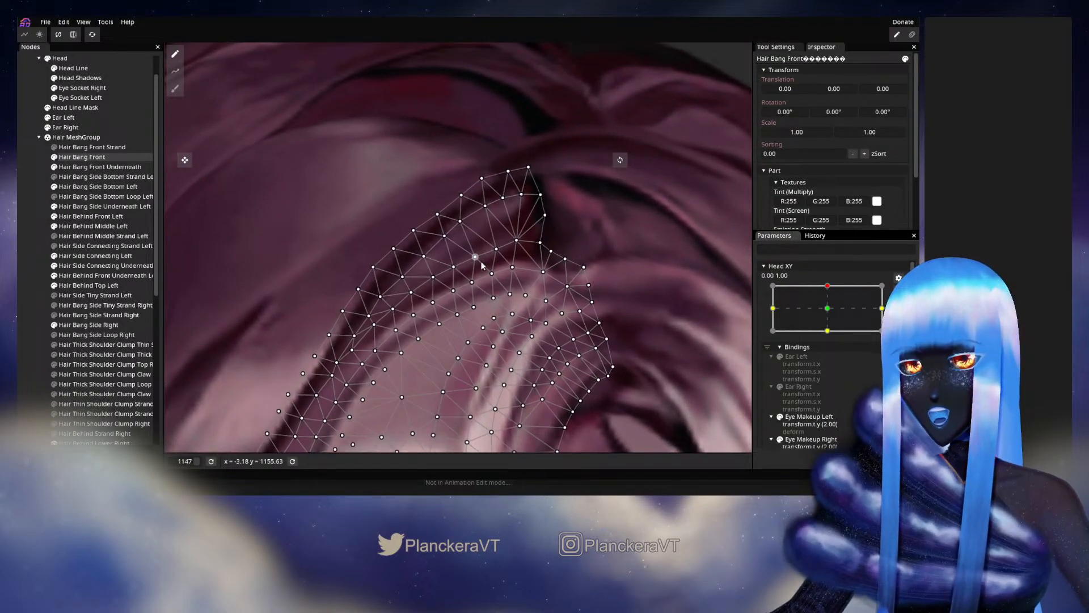
pyautogui.click(831, 316)
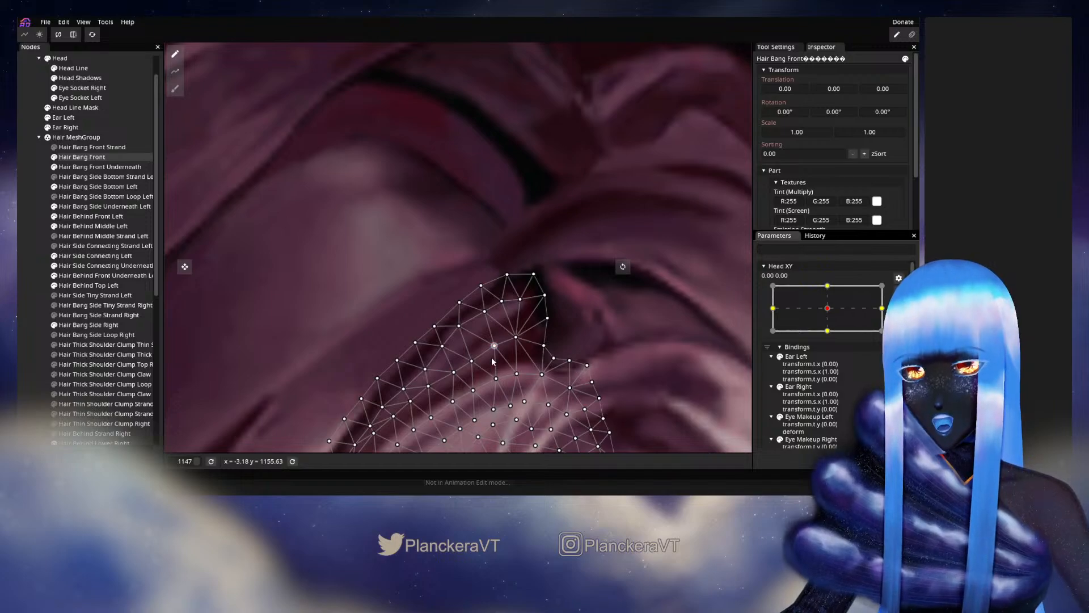
pyautogui.moveTo(447, 384); pyautogui.dragTo(466, 322)
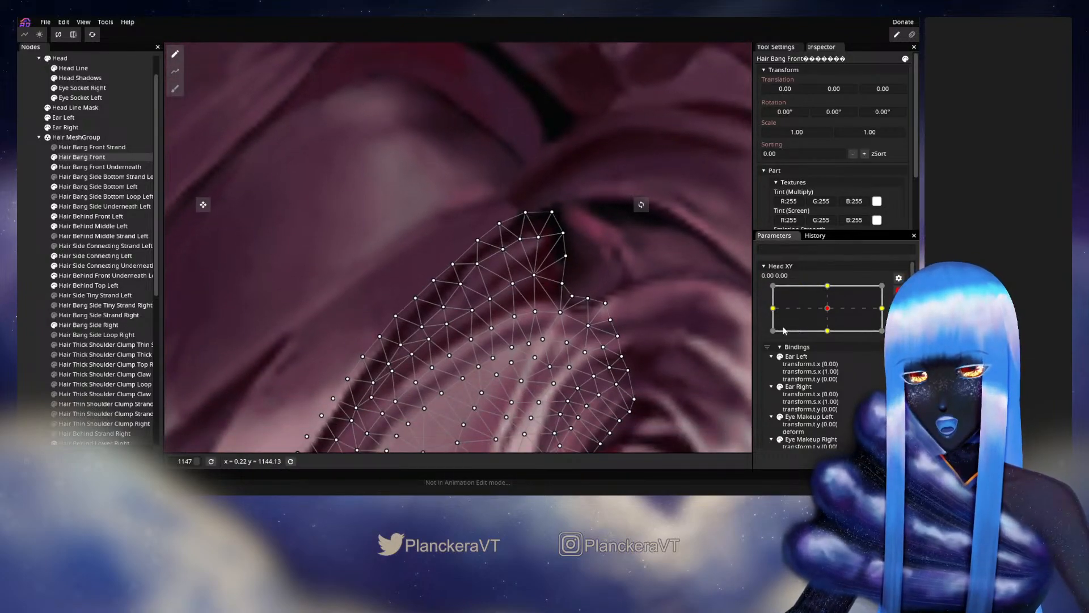
pyautogui.click(833, 295)
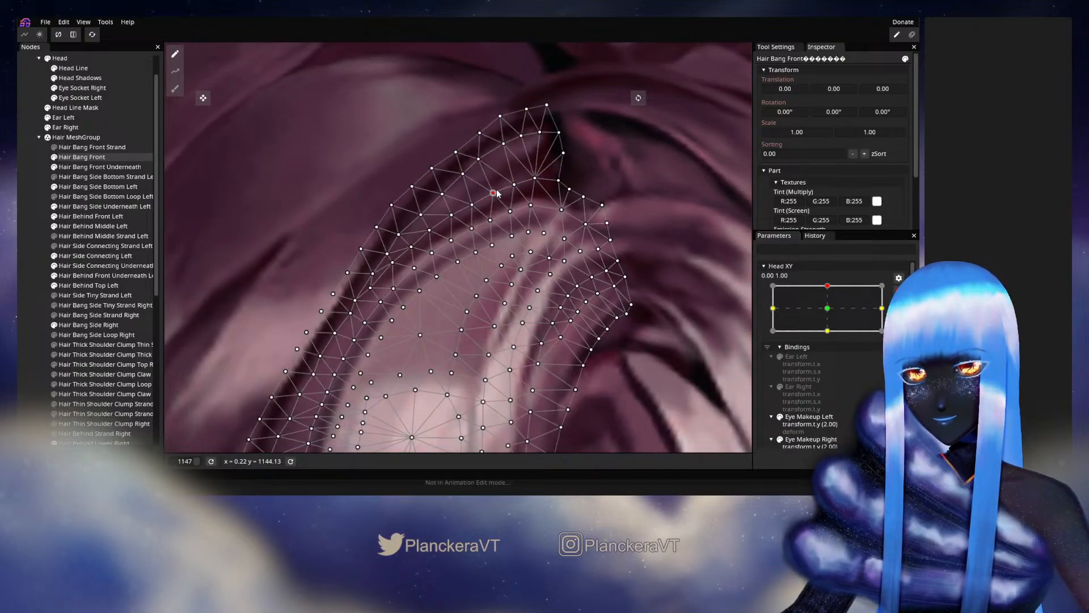
pyautogui.moveTo(535, 178); pyautogui.dragTo(505, 147)
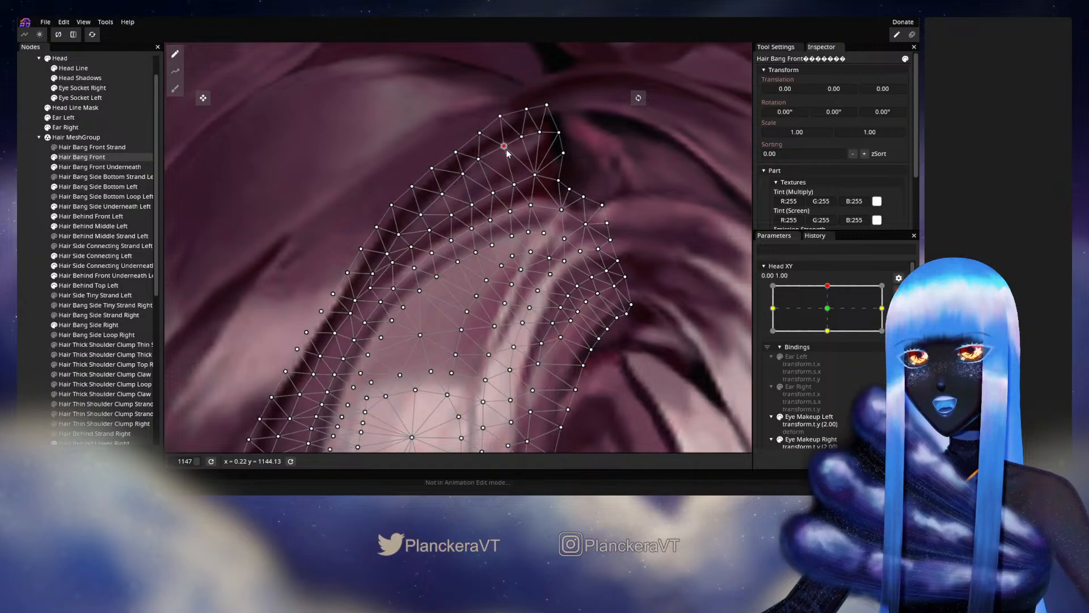
pyautogui.click(32, 277)
# - Disarm Head XY and vary it around the upper keypoint to examine the hair at the parting, bangs and whole upper head
pyautogui.scroll(-5, 557, 303)
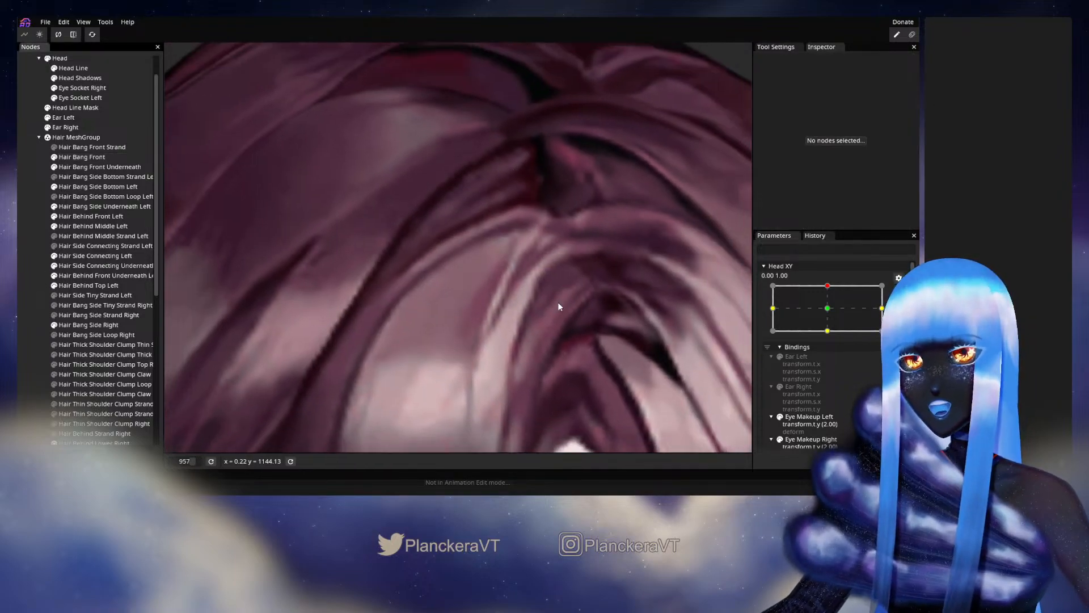
pyautogui.scroll(-4, 557, 301)
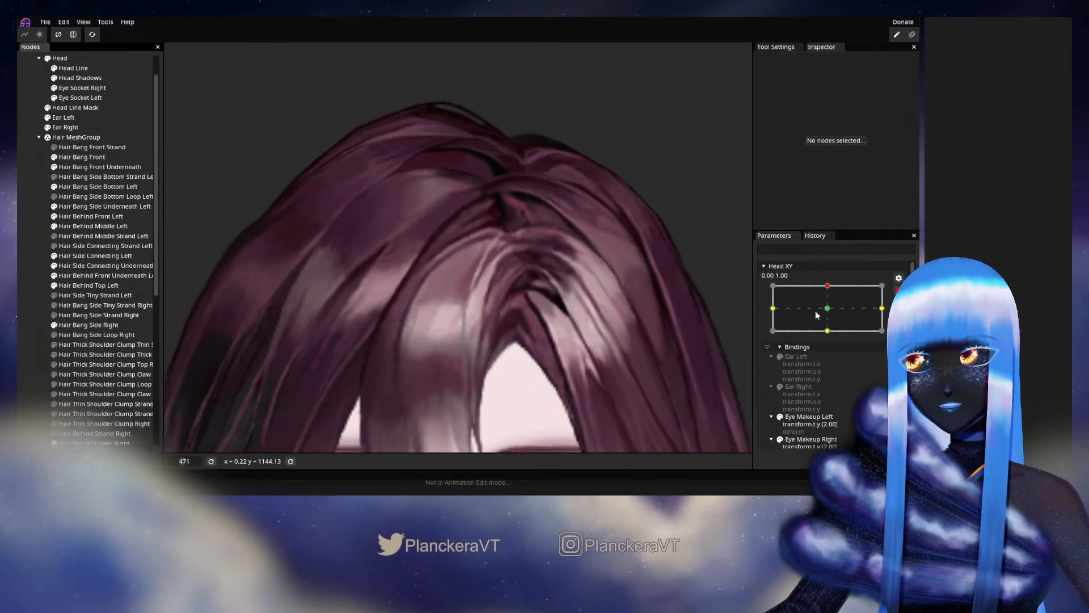
pyautogui.click(897, 292)
pyautogui.moveTo(833, 314)
pyautogui.mouseDown()
pyautogui.moveTo(833, 339)
pyautogui.moveTo(825, 318)
pyautogui.mouseUp()
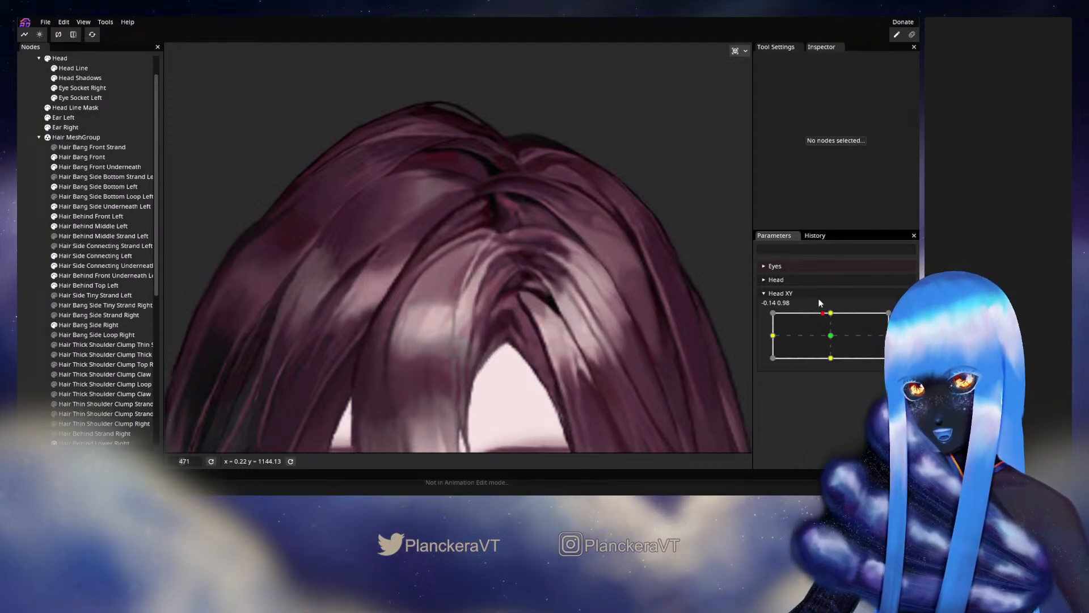
pyautogui.scroll(-5, 602, 275)
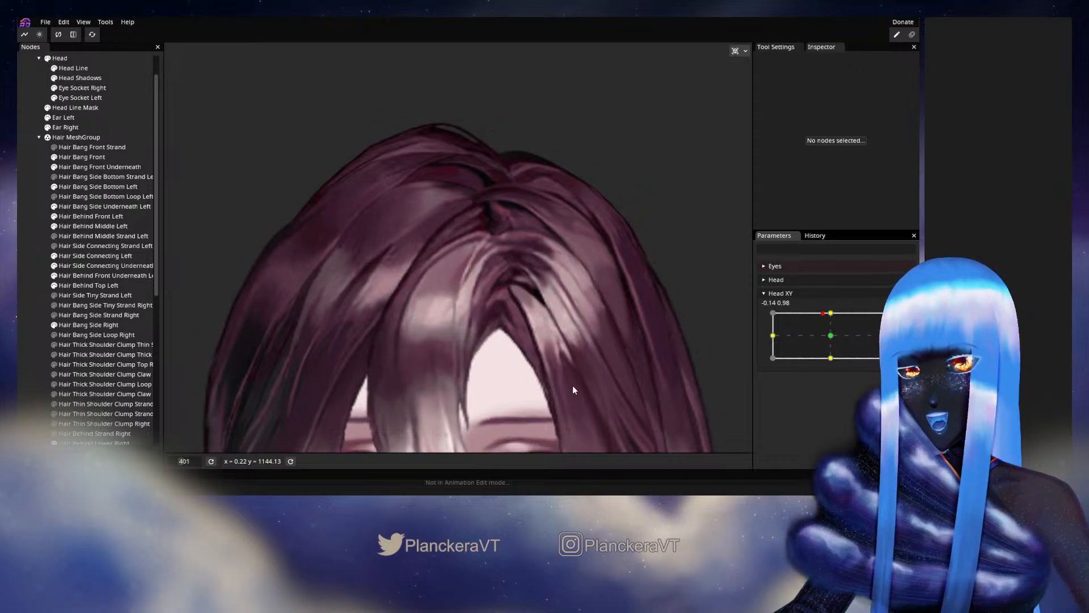
pyautogui.scroll(-2, 573, 388)
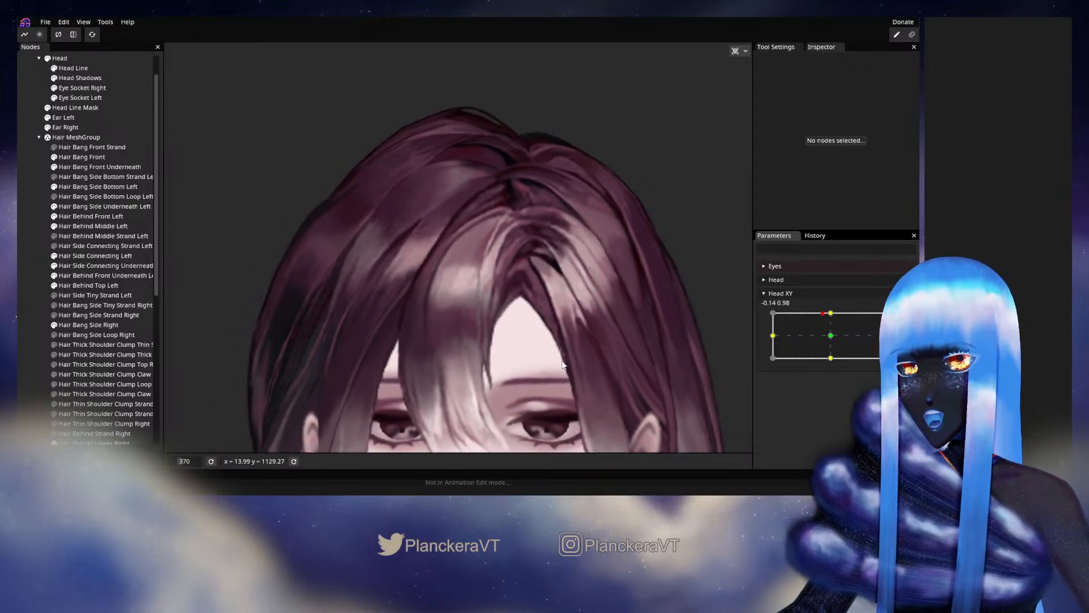
pyautogui.moveTo(564, 359); pyautogui.dragTo(483, 297)
pyautogui.moveTo(550, 263); pyautogui.dragTo(543, 314)
pyautogui.scroll(2, 541, 313)
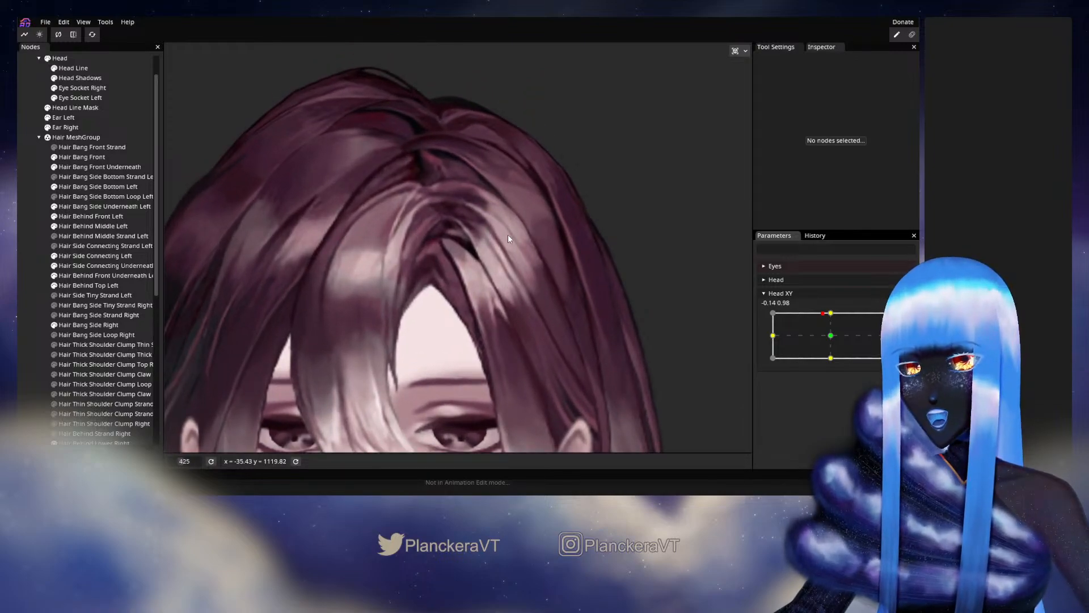
pyautogui.scroll(1, 560, 287)
pyautogui.scroll(1, 560, 287)
pyautogui.moveTo(819, 325)
pyautogui.mouseDown()
pyautogui.moveTo(832, 336)
pyautogui.moveTo(831, 311)
pyautogui.mouseUp()
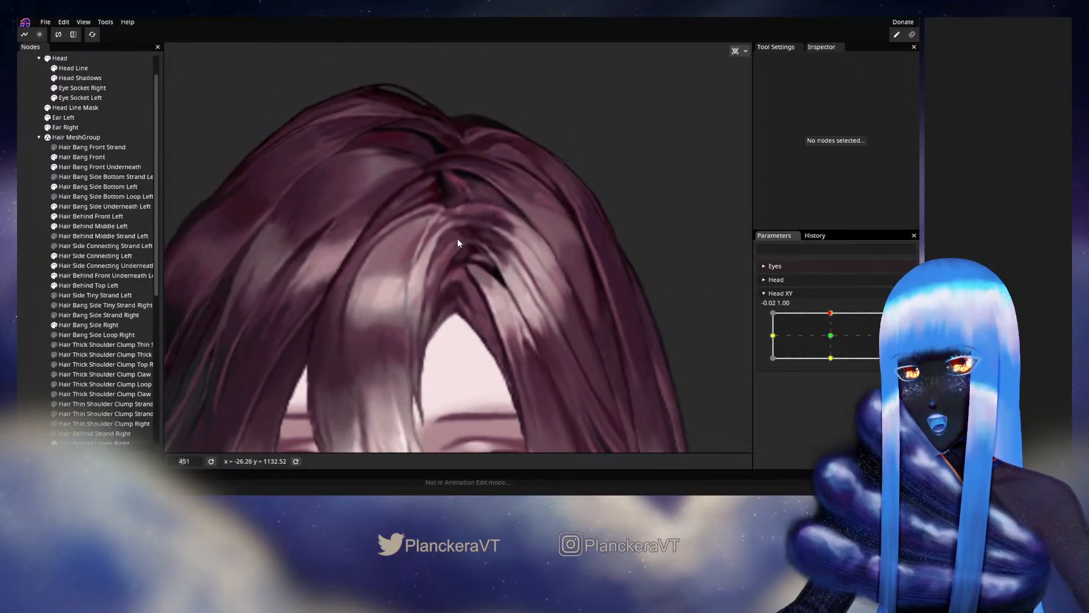
# - Arm Head XY at 0.00, 1.00, tweak the Hair Bang Front vertices around its inner corner beside the parting, and deselect the mesh
pyautogui.click(74, 157)
pyautogui.scroll(5, 580, 280)
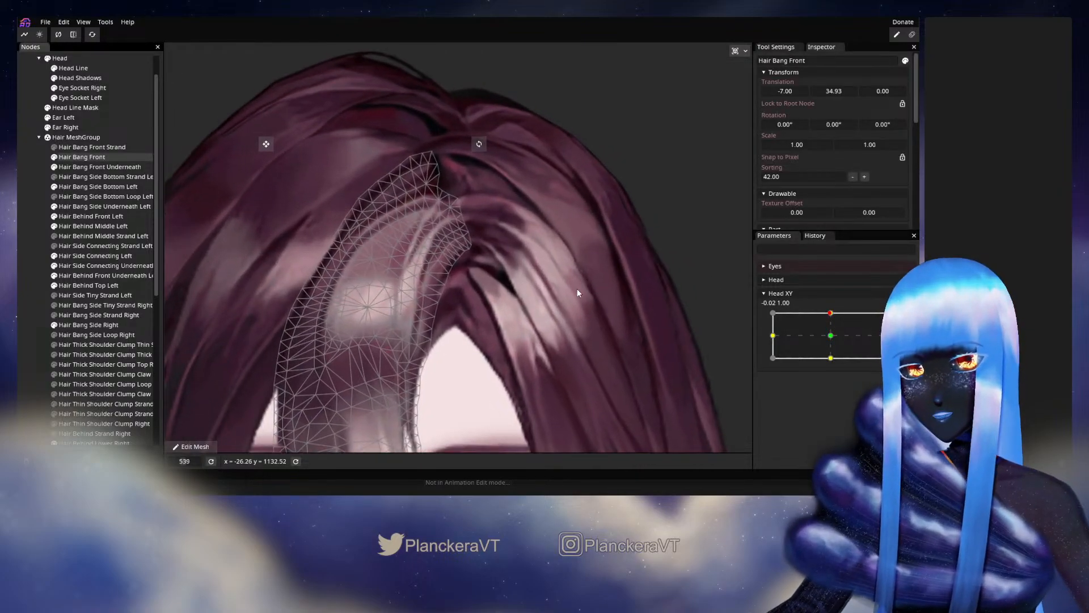
pyautogui.click(904, 321)
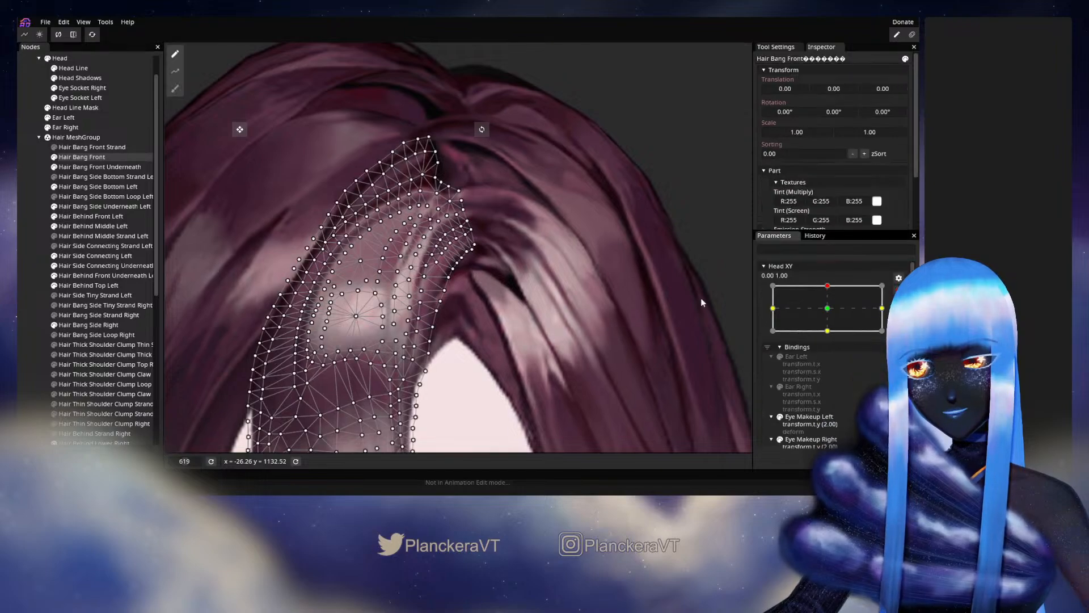
pyautogui.scroll(2, 446, 315)
pyautogui.scroll(8, 446, 315)
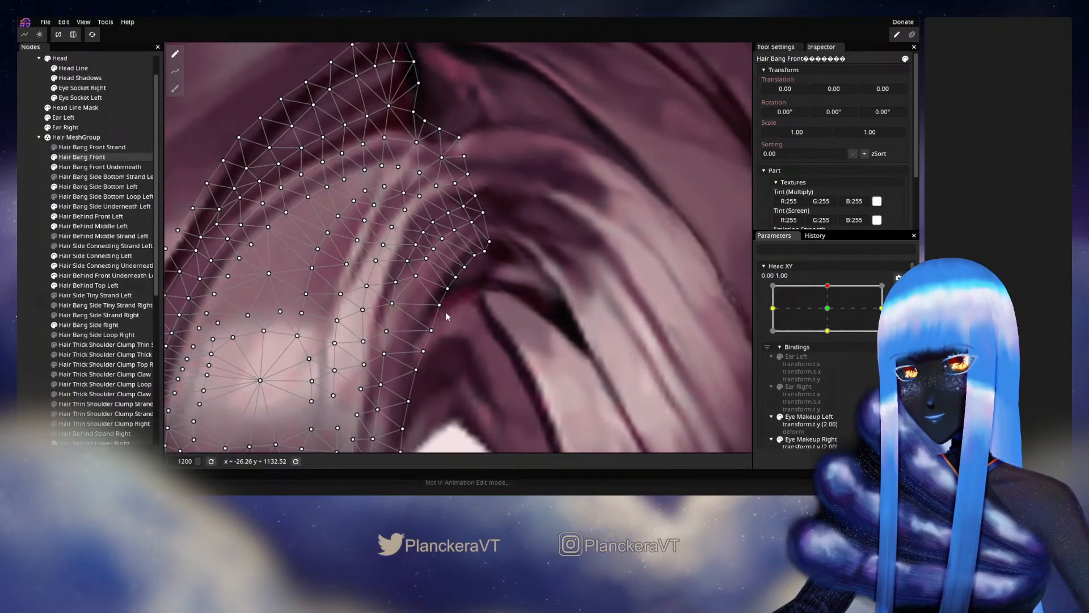
pyautogui.moveTo(512, 328); pyautogui.dragTo(522, 330)
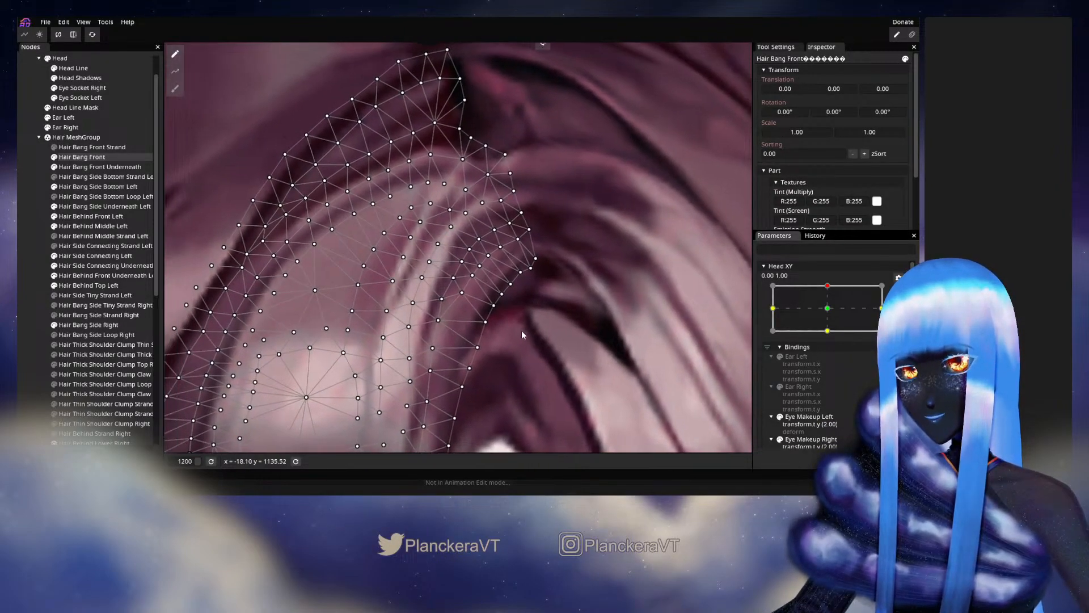
pyautogui.click(461, 291)
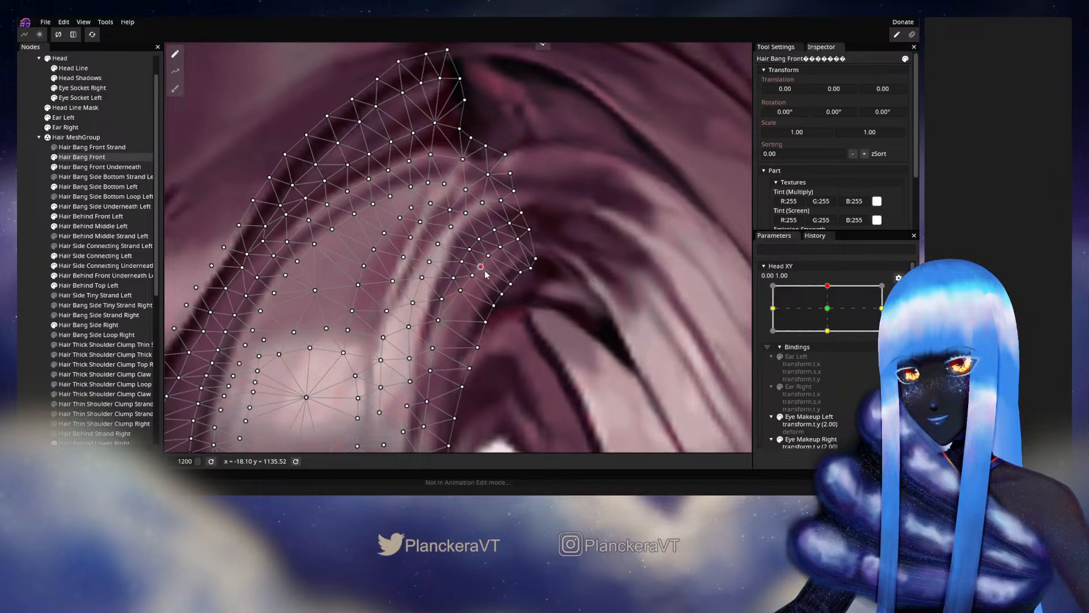
pyautogui.click(501, 247)
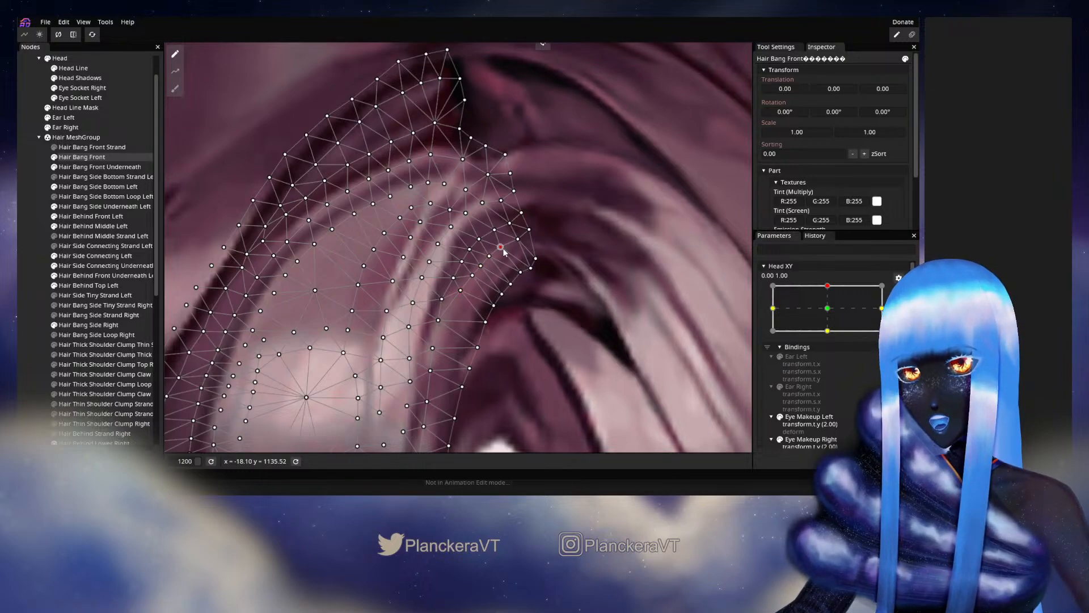
pyautogui.moveTo(536, 259); pyautogui.dragTo(538, 260)
pyautogui.click(531, 268)
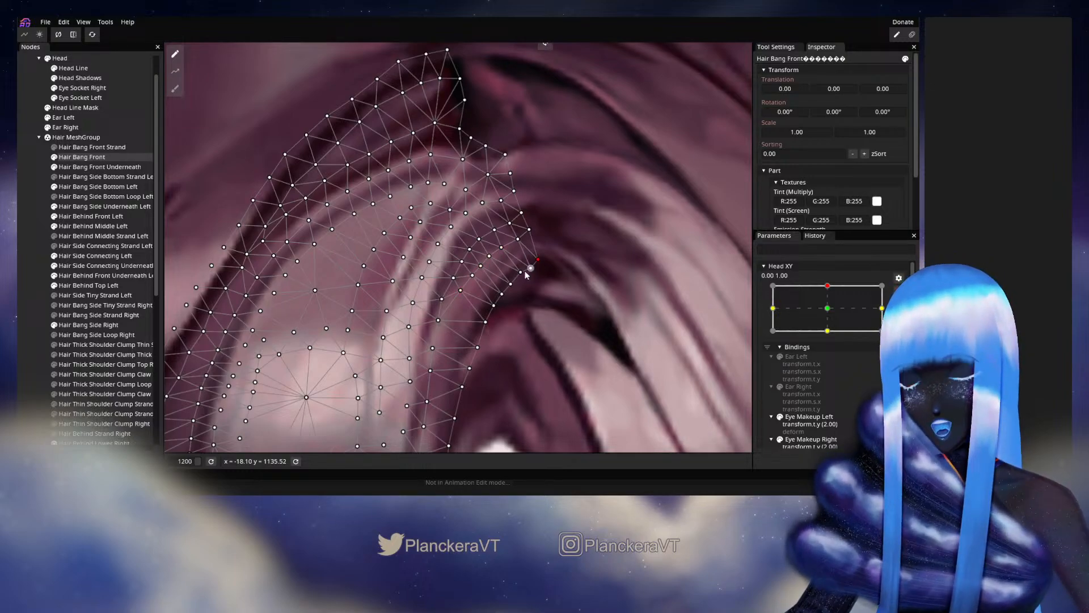
pyautogui.click(54, 286)
# - Disarm Head XY and vary it slightly around the upper keypoint to examine where the front bang meets the side hair
pyautogui.scroll(-5, 534, 301)
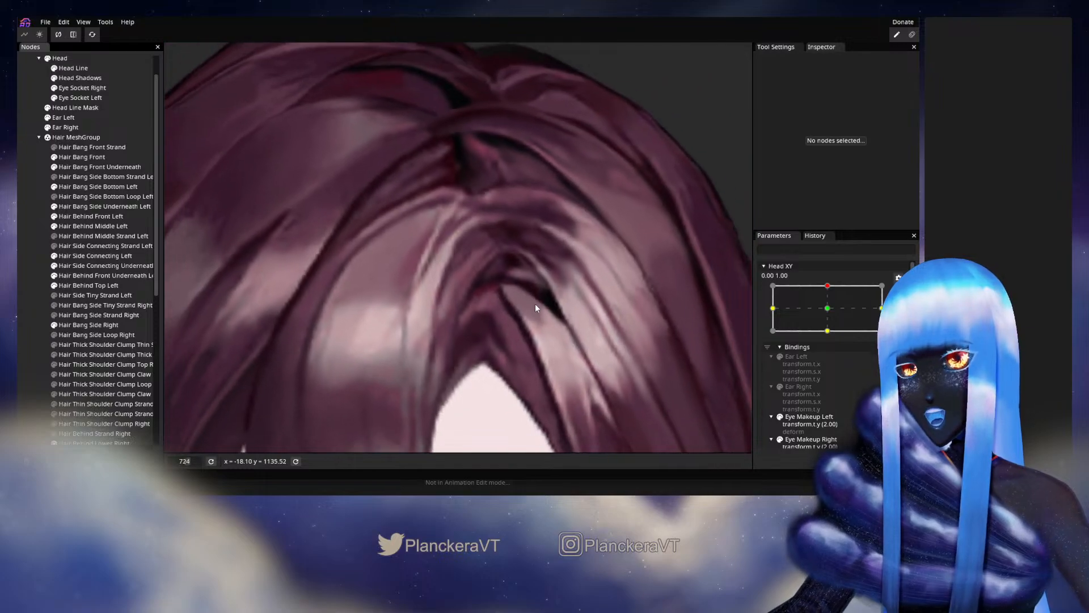
pyautogui.scroll(-3, 536, 305)
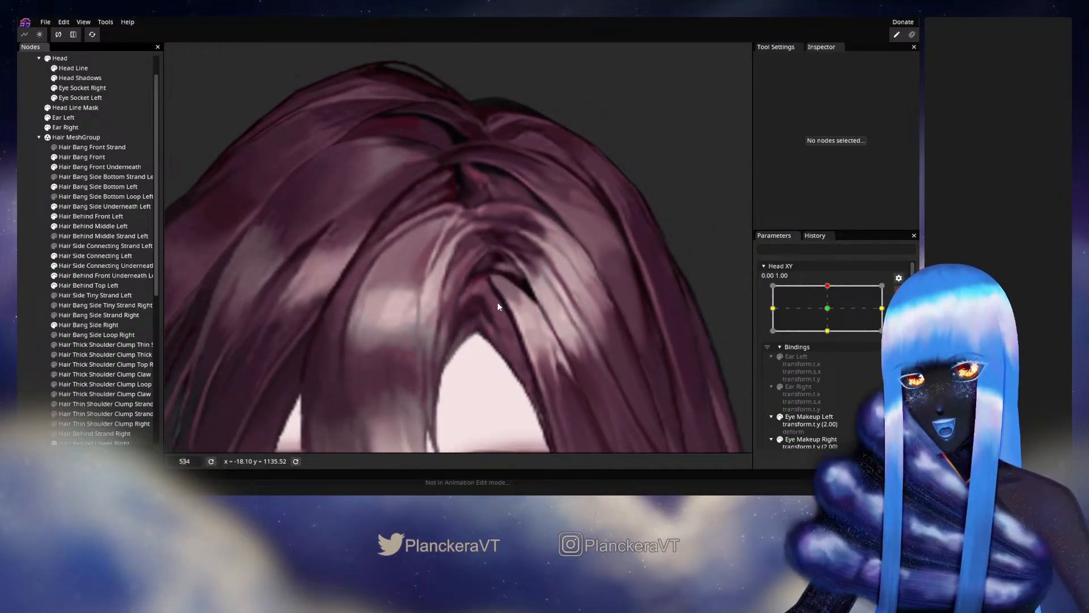
pyautogui.moveTo(497, 302); pyautogui.dragTo(494, 328)
pyautogui.click(899, 291)
pyautogui.moveTo(831, 315)
pyautogui.mouseDown()
pyautogui.moveTo(831, 332)
pyautogui.moveTo(831, 313)
pyautogui.mouseUp()
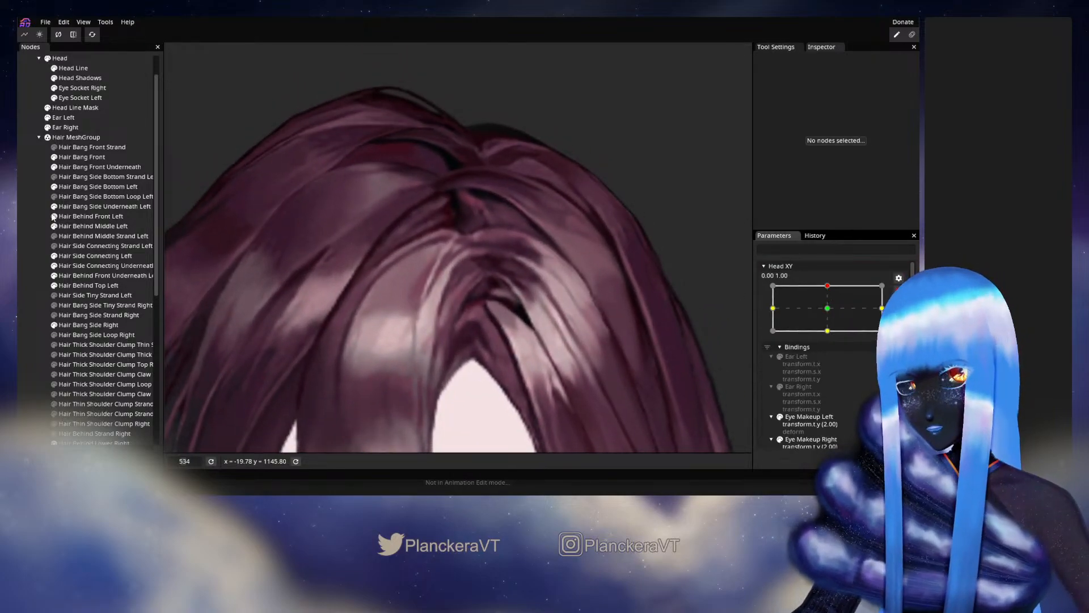
# - With Head XY armed at 0.00, 1.00, reposition Hair Side Connecting Left vertices in the highlight beside the dark gap, and save the model
pyautogui.click(526, 324)
pyautogui.scroll(3, 527, 324)
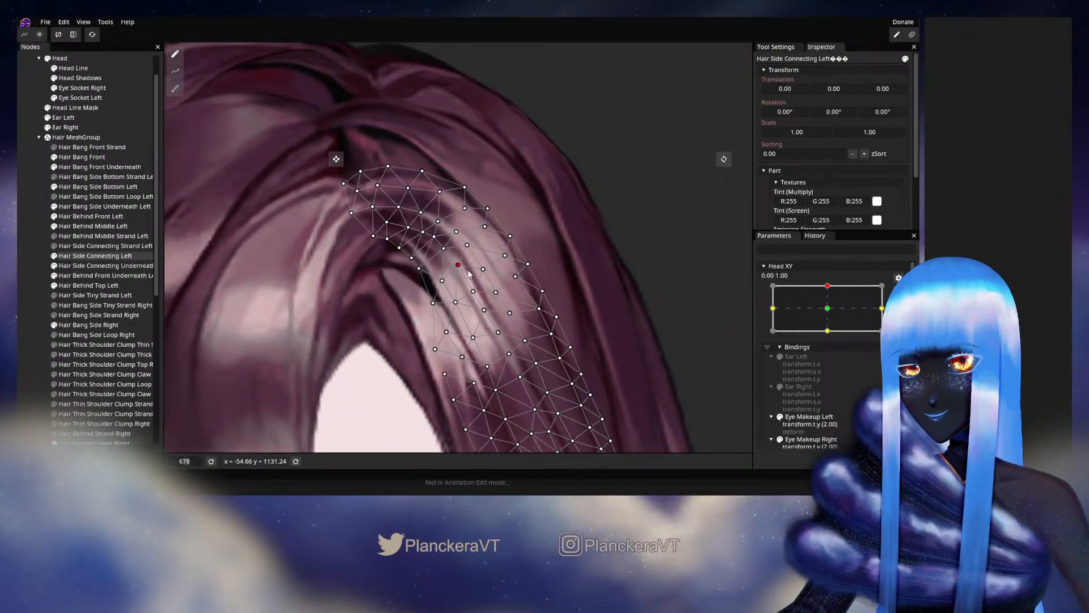
pyautogui.click(474, 292)
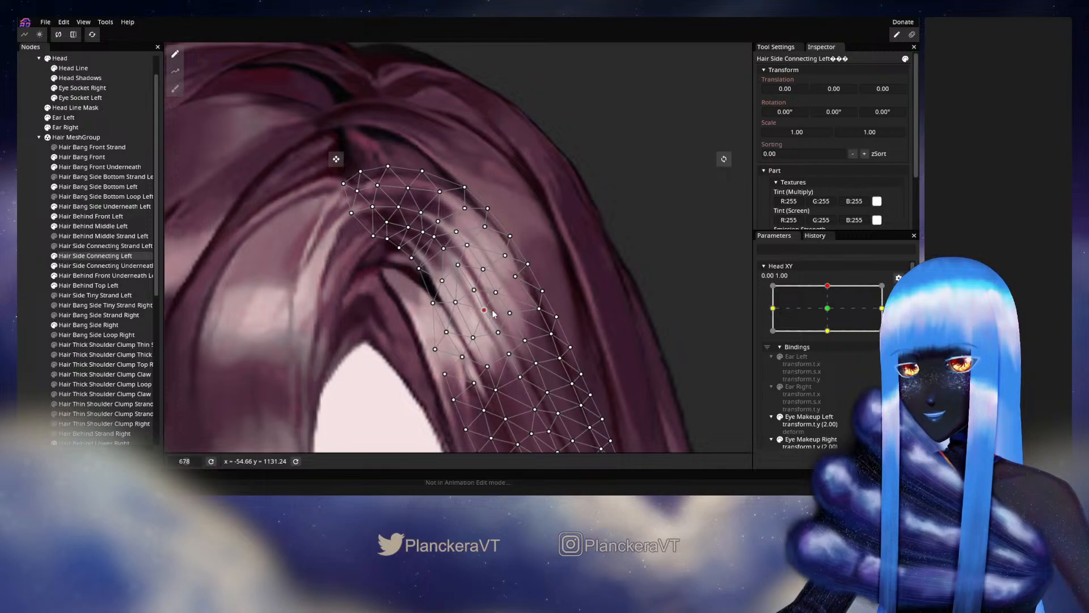
pyautogui.moveTo(493, 314); pyautogui.dragTo(493, 312)
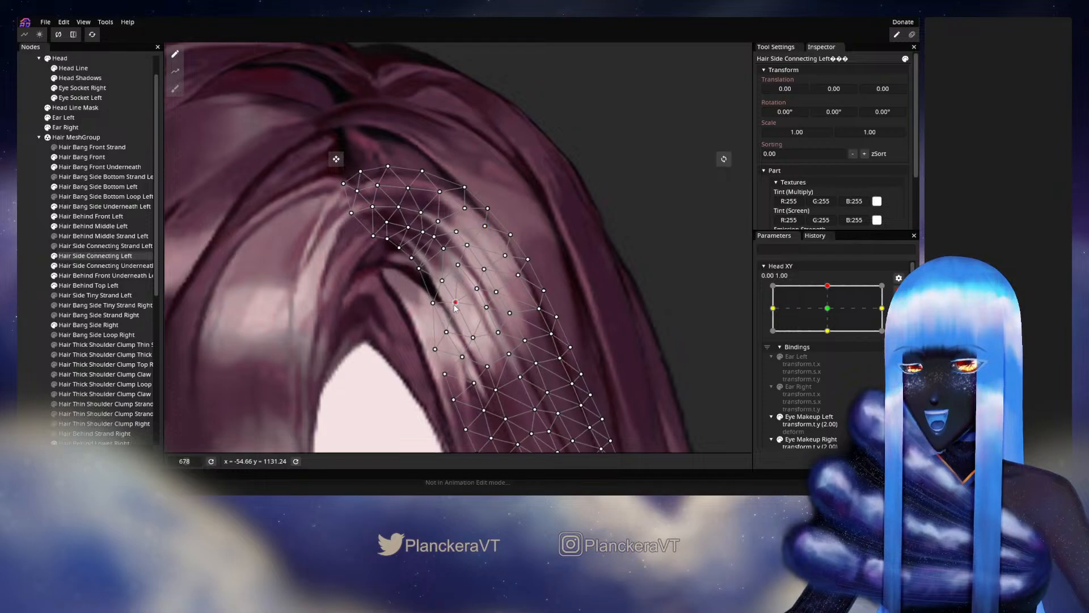
pyautogui.moveTo(455, 305); pyautogui.dragTo(458, 304)
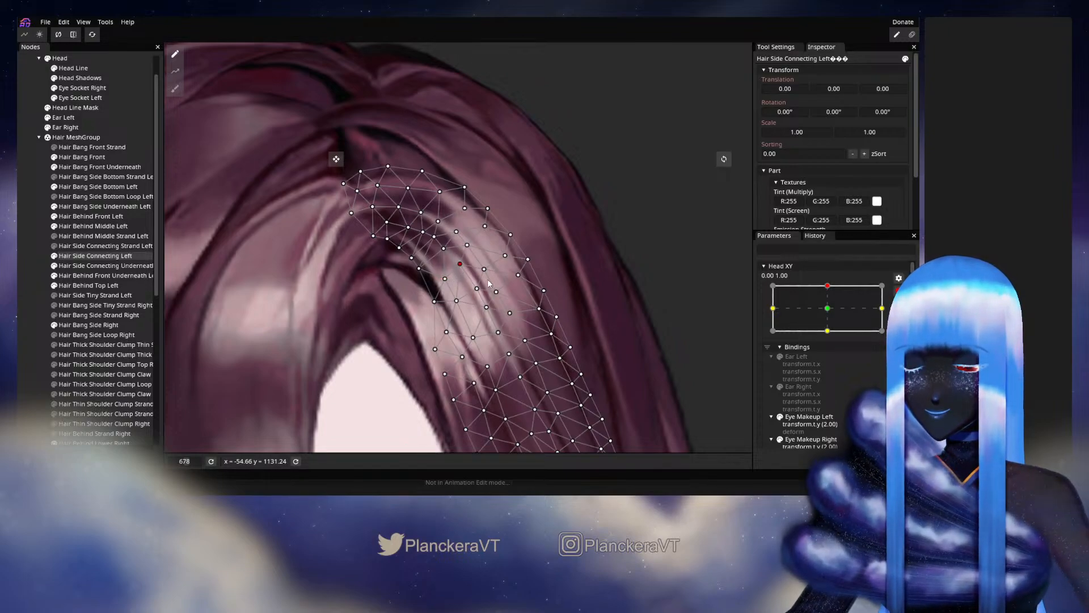
pyautogui.hotkey('ctrl', 's')
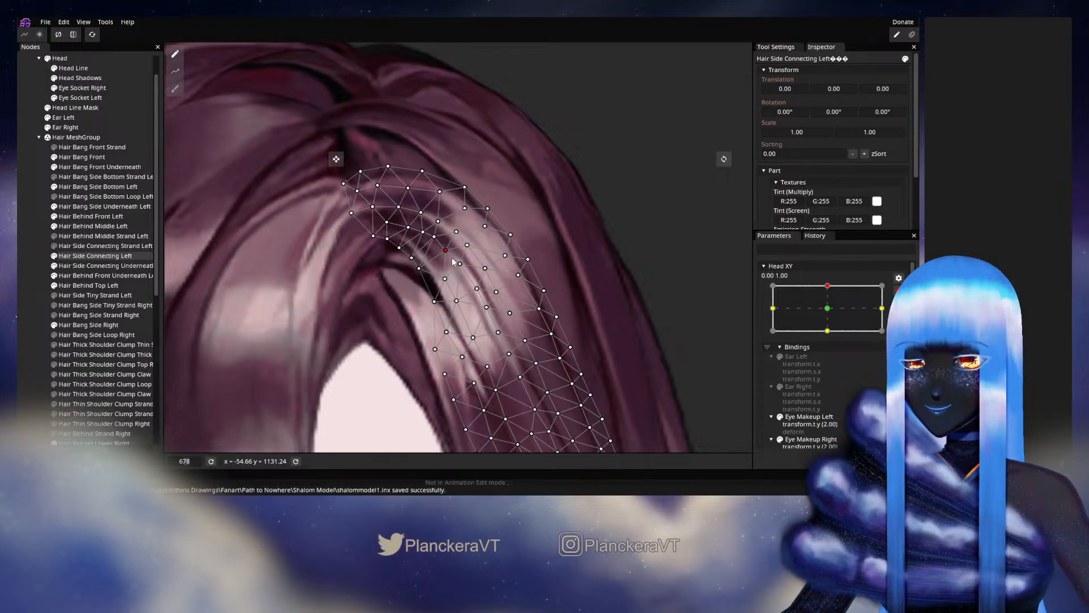
# - Tweak two vertices on the inner edge of Hair Side Connecting Left above the dark gap, and deselect the mesh
pyautogui.click(421, 269)
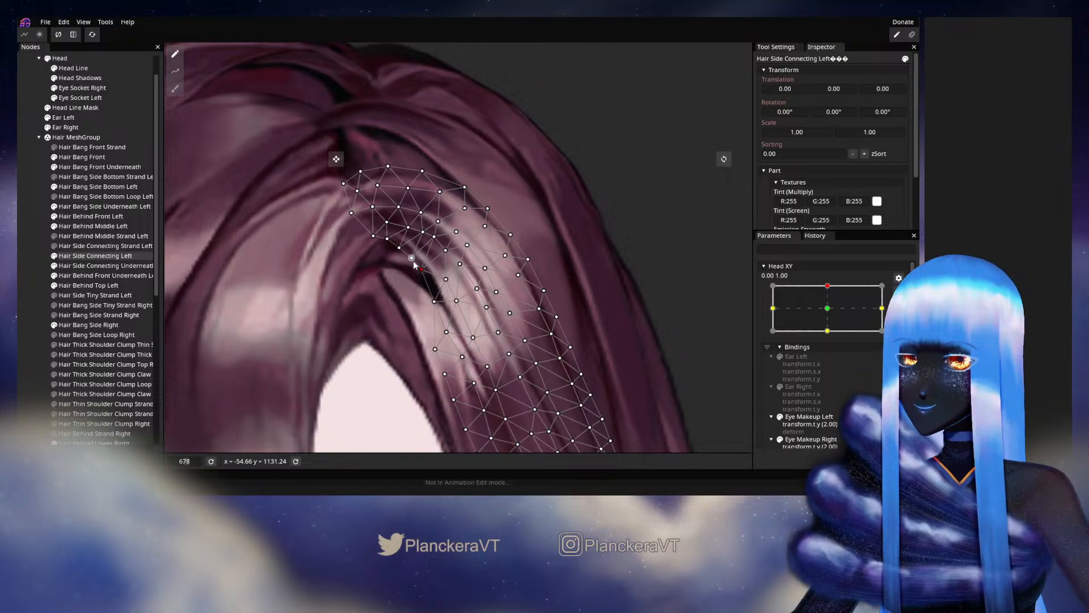
pyautogui.click(414, 256)
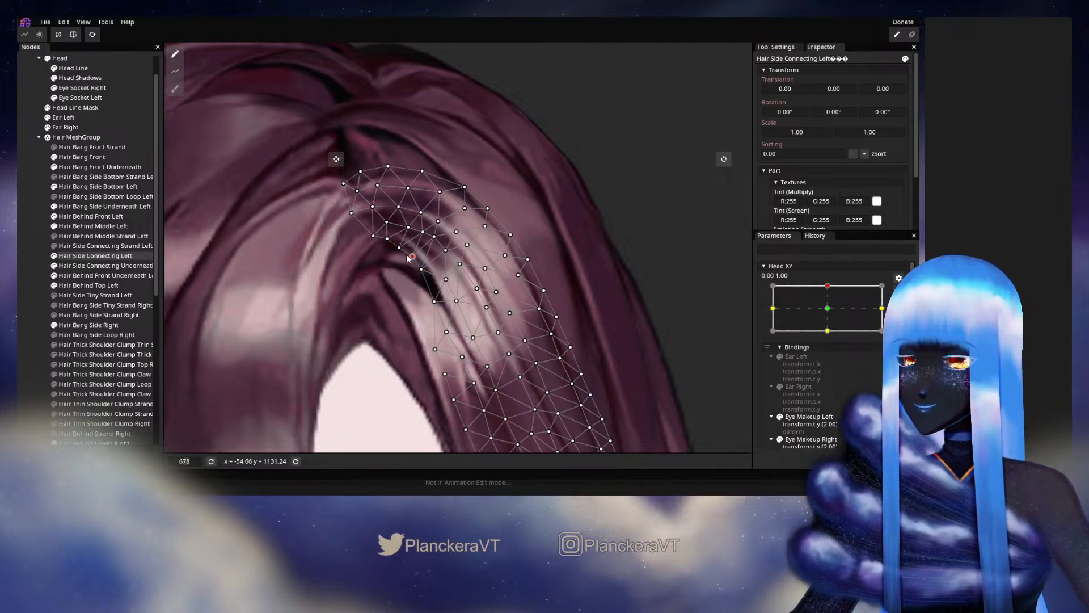
pyautogui.click(23, 294)
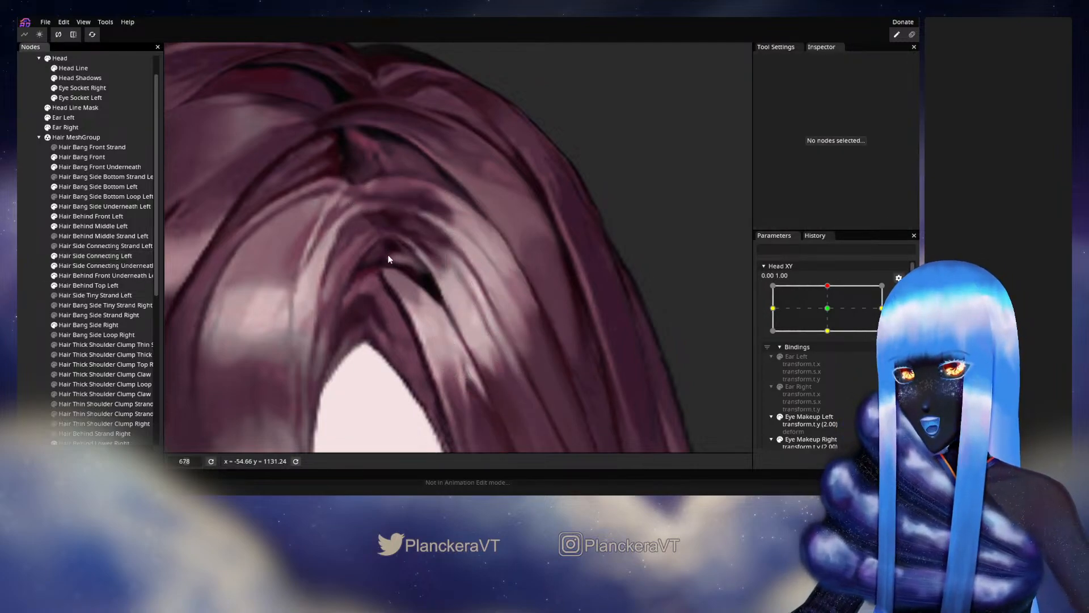
# - Vary the disarmed Head XY around the upper keypoint to check the side connecting hair's inner edge in motion
pyautogui.scroll(-2, 435, 282)
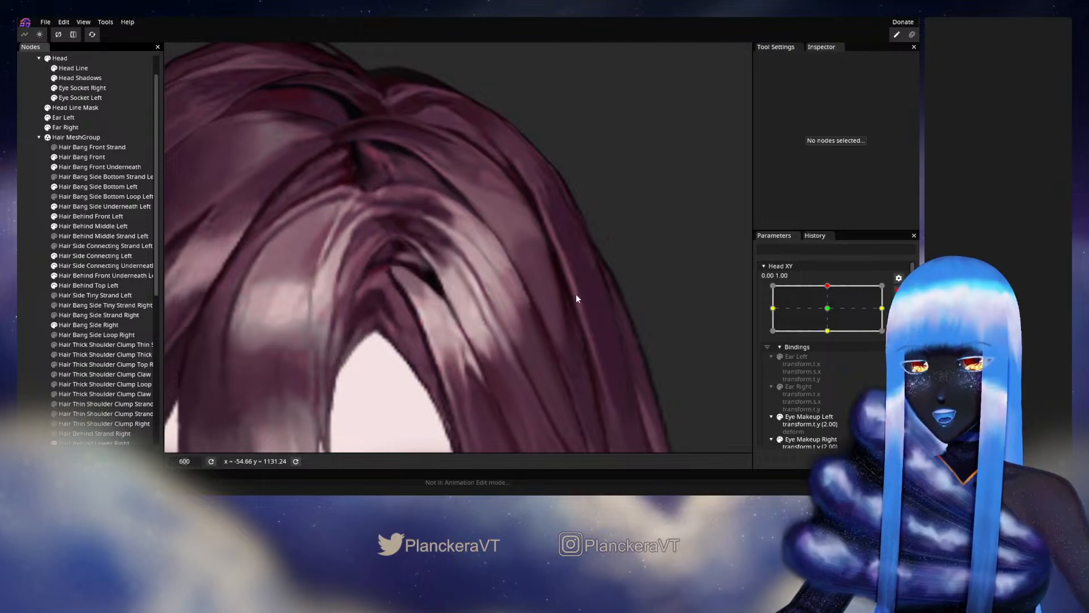
pyautogui.moveTo(474, 274); pyautogui.dragTo(528, 265)
pyautogui.moveTo(831, 313)
pyautogui.mouseDown()
pyautogui.moveTo(830, 338)
pyautogui.moveTo(830, 313)
pyautogui.mouseUp()
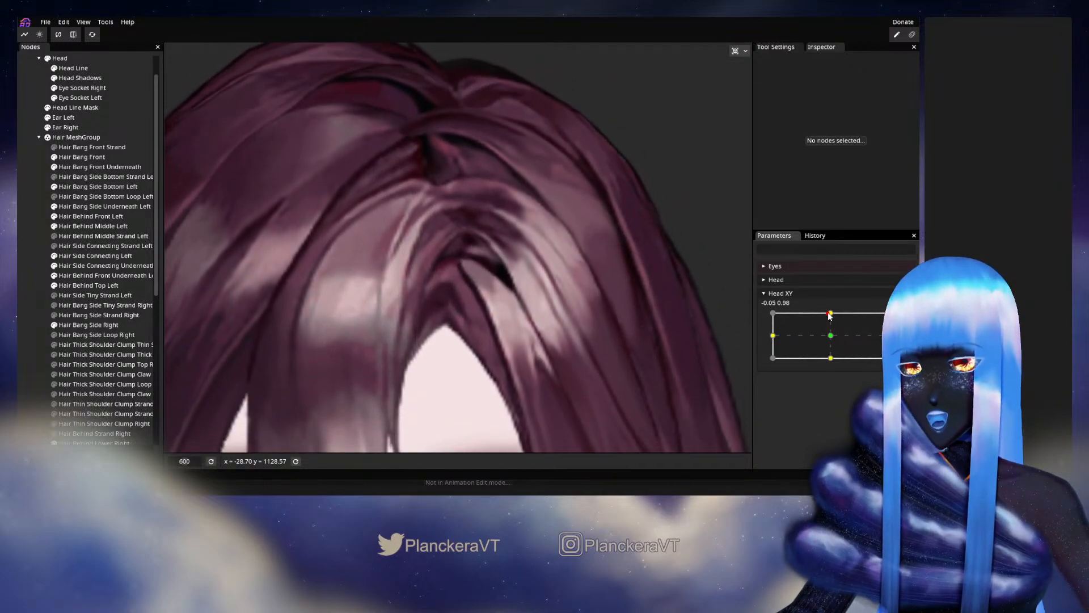
# - Rearm Head XY at 0.00, 1.00, refine the inner-edge vertices of Hair Side Connecting Left near the parting, and deselect
pyautogui.click(906, 320)
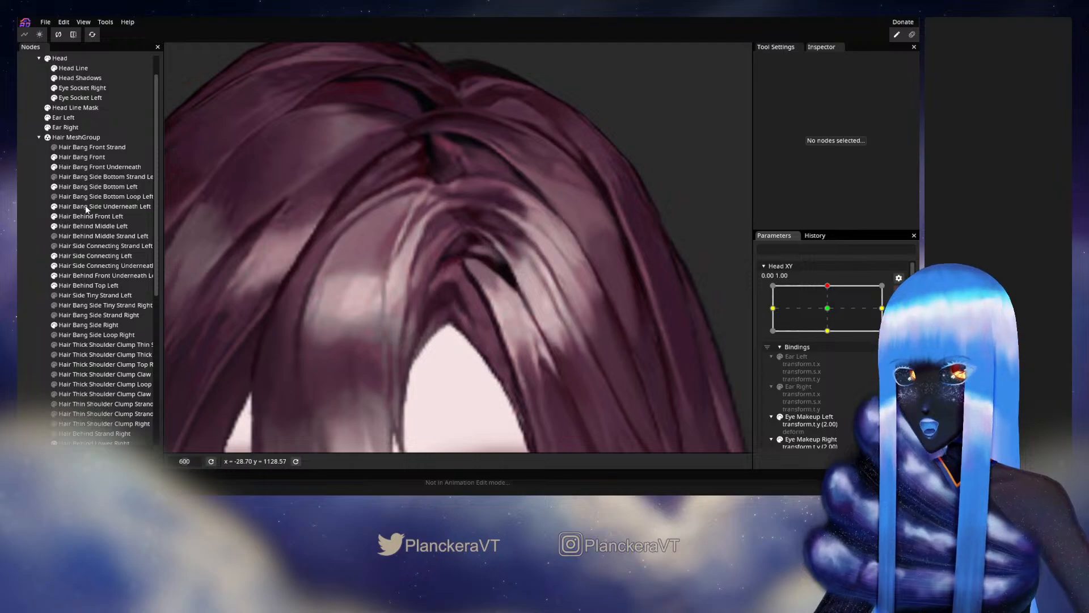
pyautogui.click(93, 257)
pyautogui.scroll(2, 533, 277)
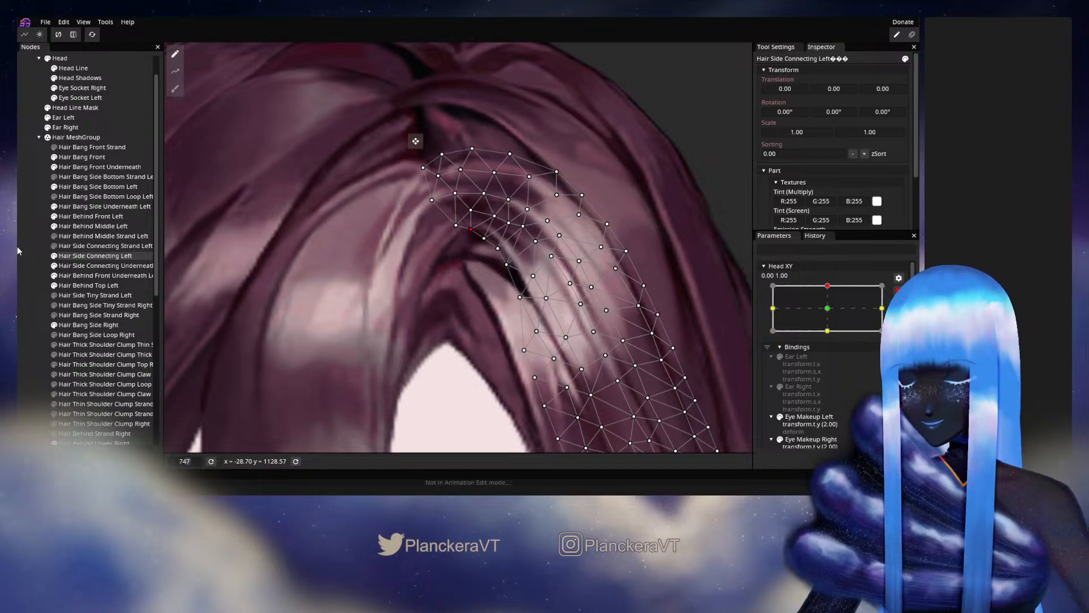
pyautogui.click(33, 256)
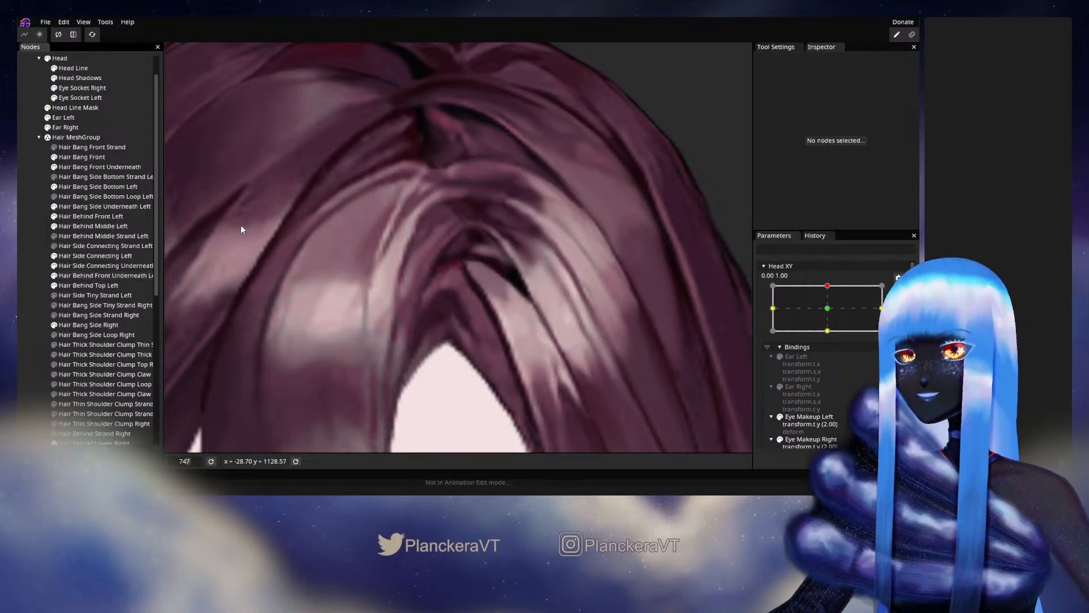
# - Disarm Head XY and vary it around 0.00, 1.00 to examine the movement of the whole upper head of hair
pyautogui.scroll(-4, 509, 318)
pyautogui.scroll(-2, 525, 313)
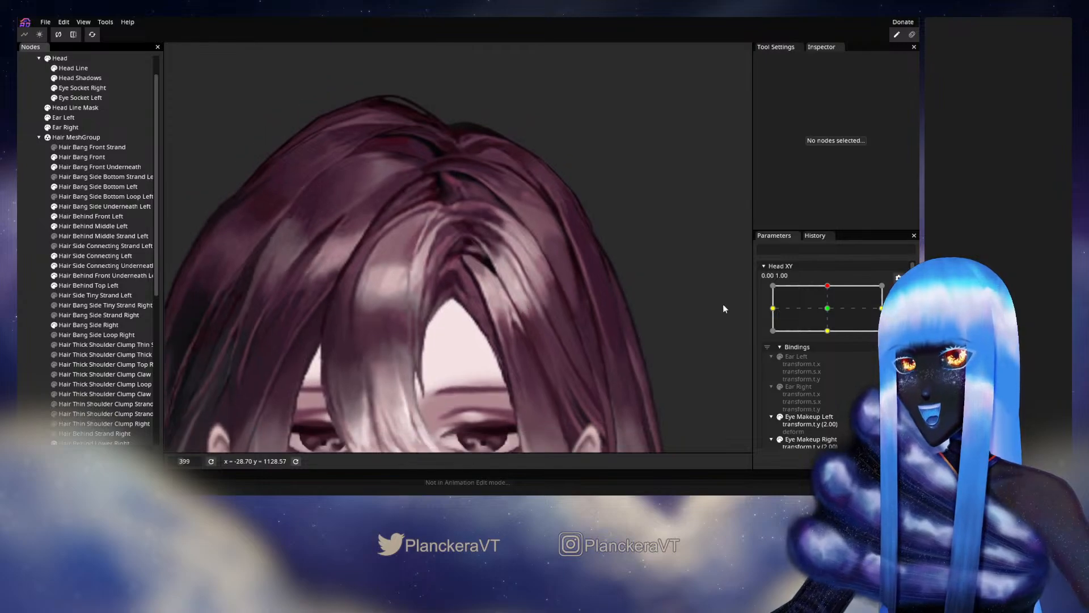
pyautogui.click(898, 292)
pyautogui.moveTo(830, 316)
pyautogui.mouseDown()
pyautogui.moveTo(829, 339)
pyautogui.moveTo(832, 314)
pyautogui.mouseUp()
# - Arm Head XY at 0.00, 1.00 and inspect the Hair Bang Front and Hair Bang Side Bottom Left meshes around the dark gap
pyautogui.click(905, 321)
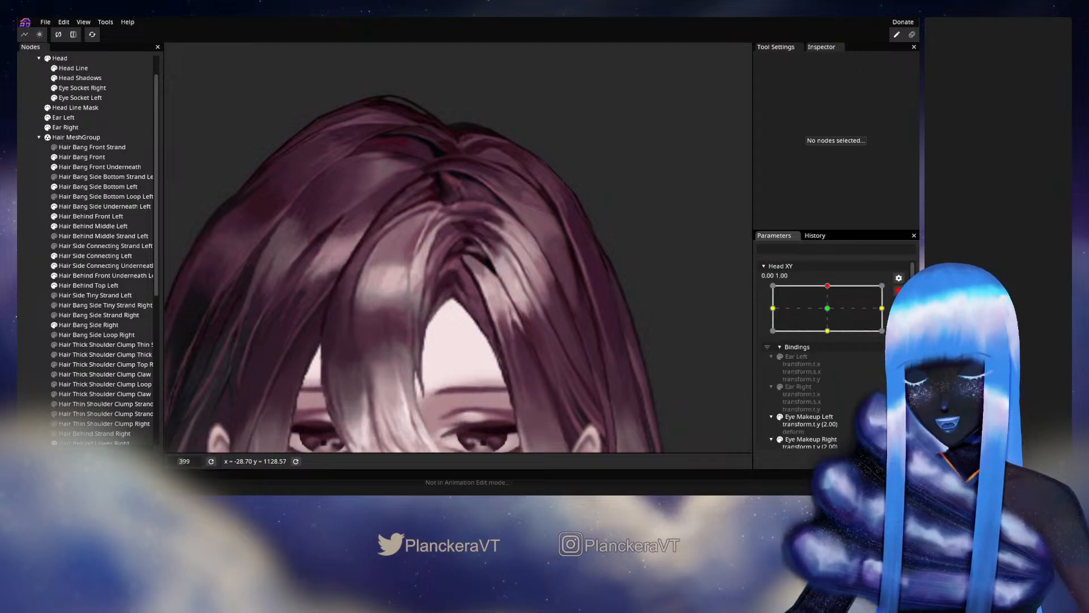
pyautogui.scroll(4, 523, 283)
pyautogui.scroll(3, 523, 279)
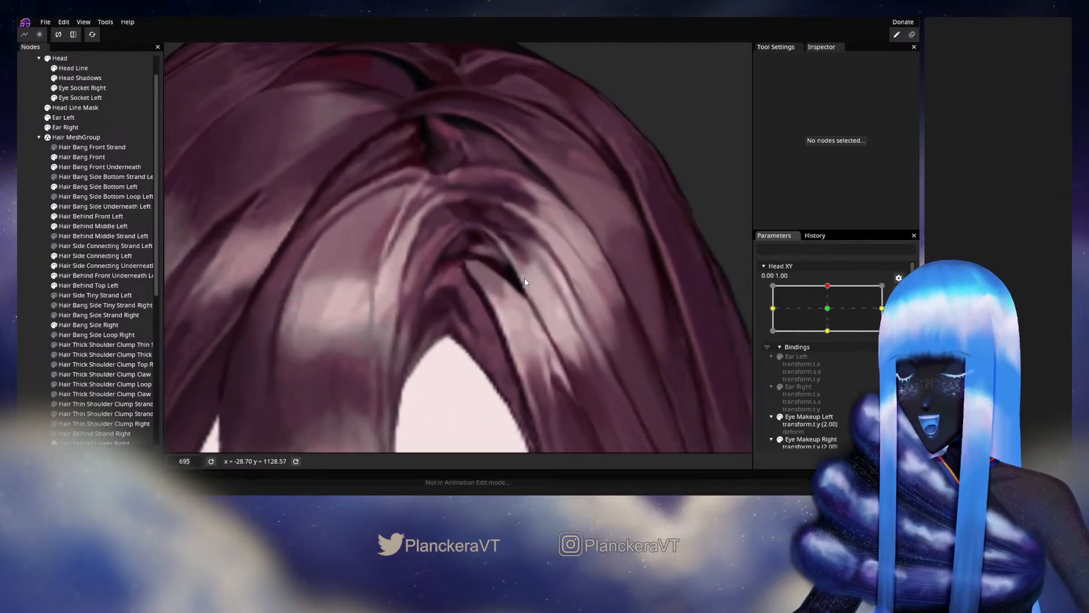
pyautogui.click(84, 157)
pyautogui.scroll(1, 463, 284)
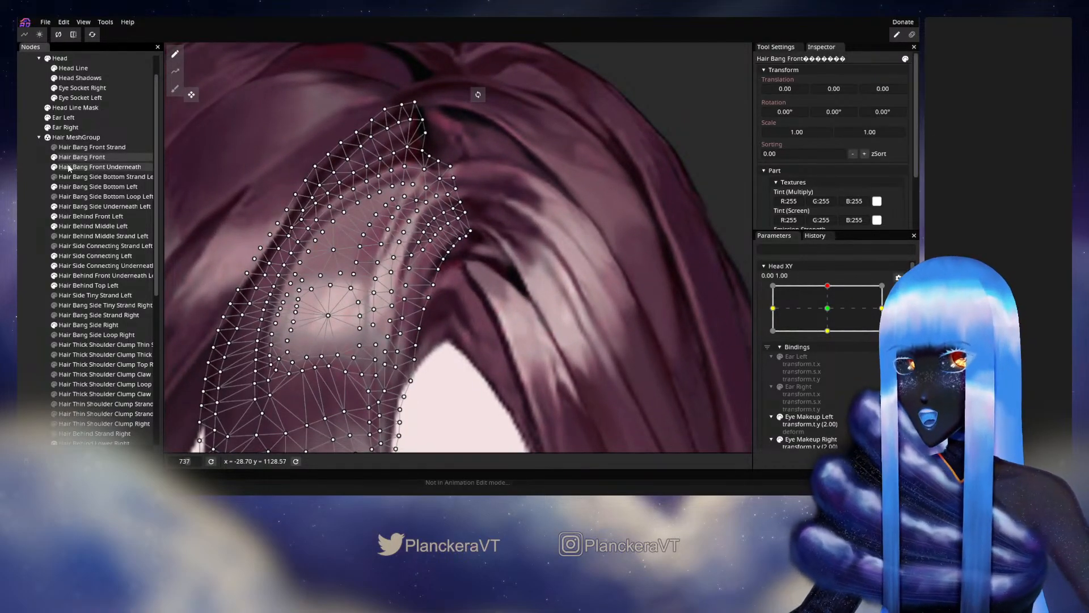
pyautogui.click(96, 186)
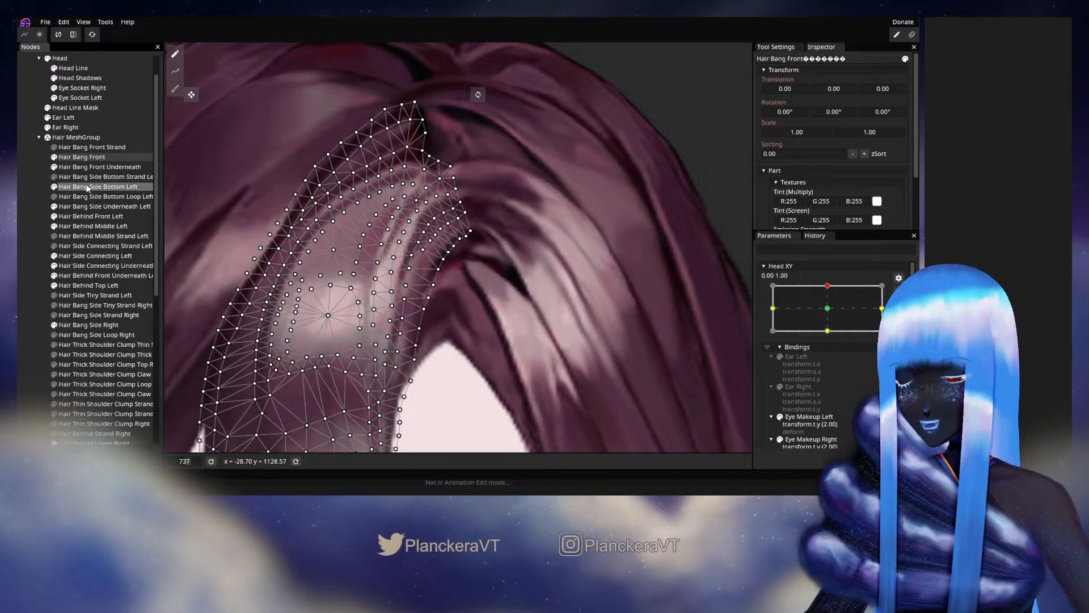
# - Reposition Hair Side Connecting Left vertices above the dark gap, pull its lower inner corner outward and down toward the front bang, and deselect
pyautogui.click(96, 256)
pyautogui.scroll(1, 495, 319)
pyautogui.scroll(4, 495, 318)
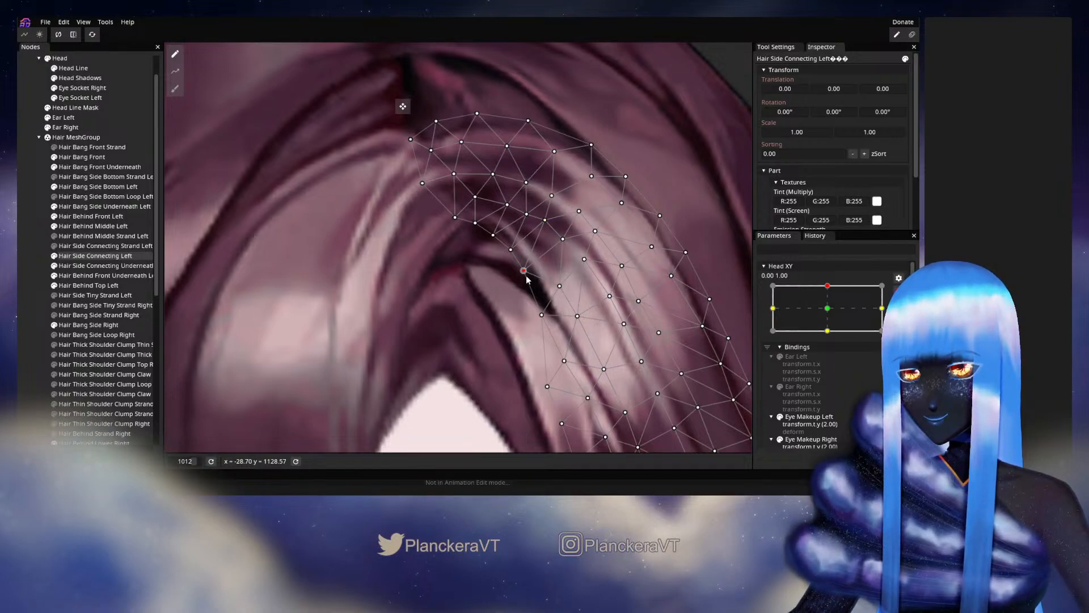
pyautogui.moveTo(564, 242); pyautogui.dragTo(560, 248)
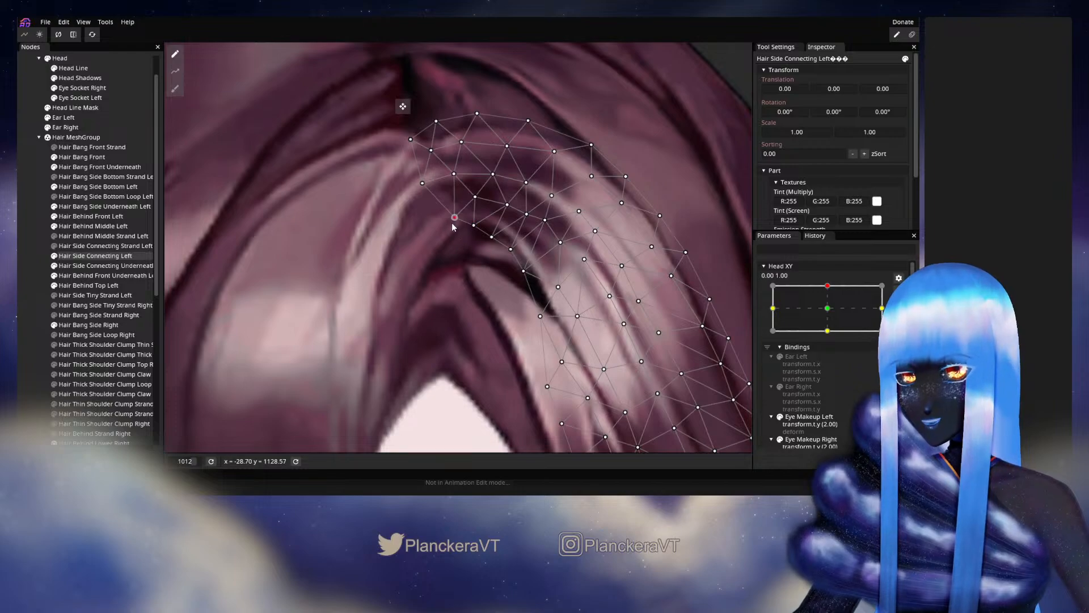
pyautogui.moveTo(452, 223); pyautogui.dragTo(444, 233)
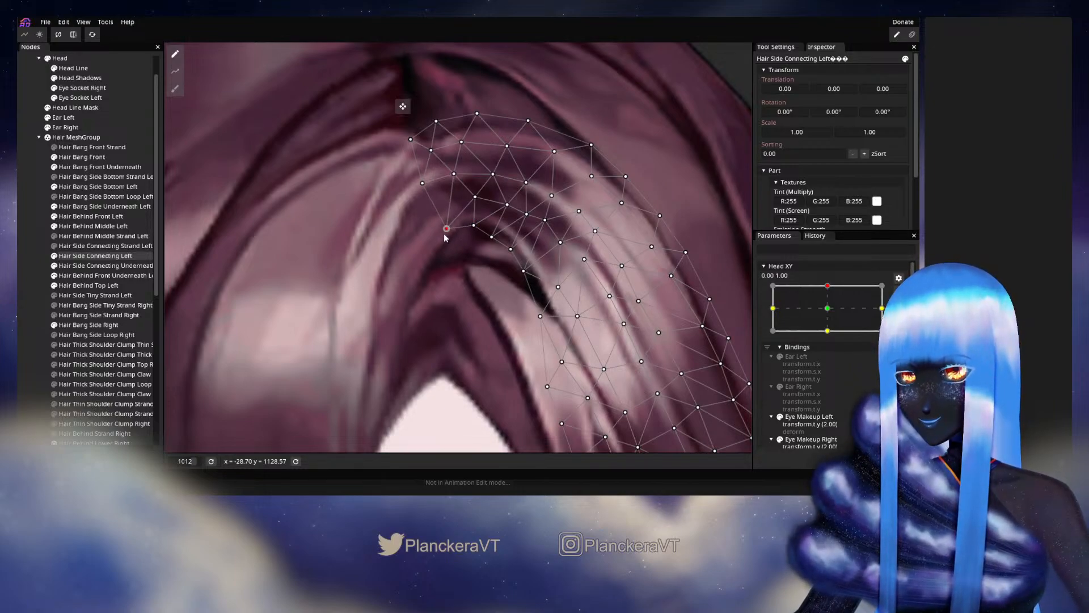
pyautogui.click(36, 295)
# - Disarm Head XY and vary it sideways around the upper keypoint to examine the reshaped hair beneath the parting
pyautogui.scroll(-4, 456, 266)
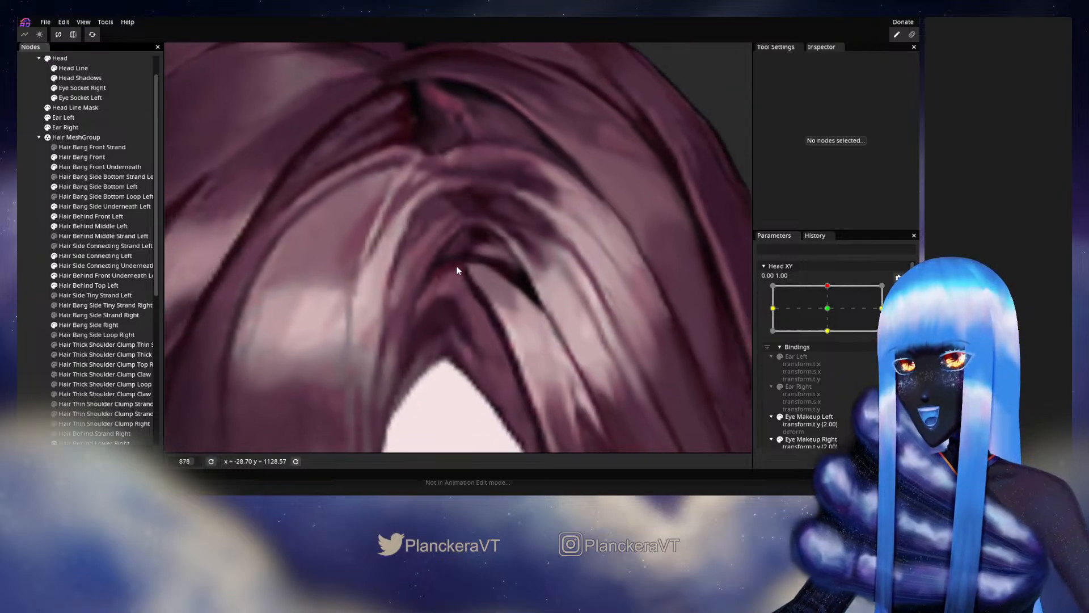
pyautogui.scroll(-3, 477, 278)
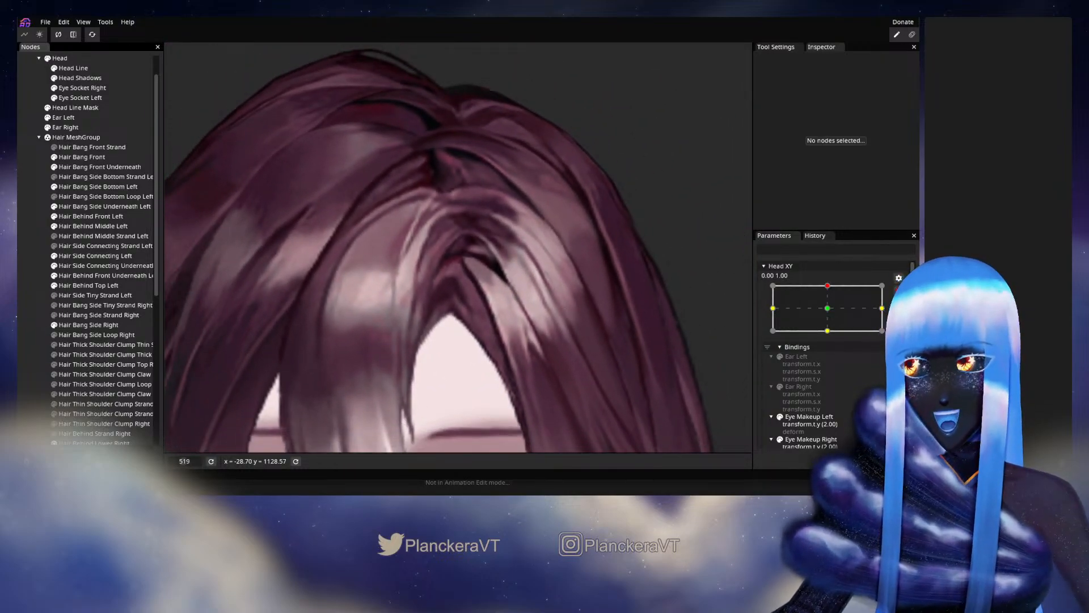
pyautogui.click(898, 292)
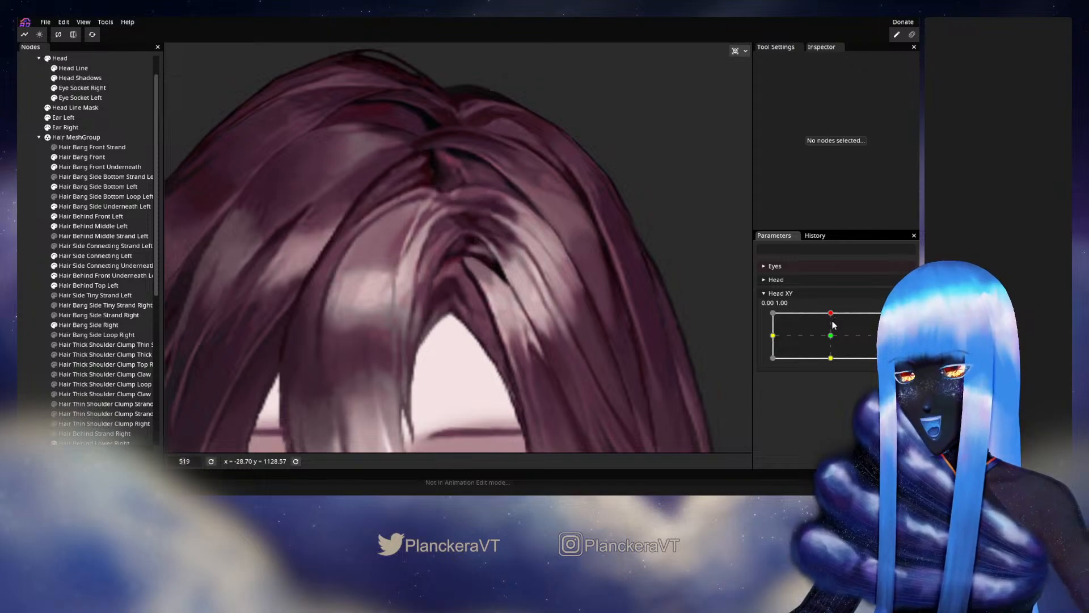
pyautogui.moveTo(842, 313)
pyautogui.mouseDown()
pyautogui.moveTo(834, 343)
pyautogui.moveTo(831, 313)
pyautogui.mouseUp()
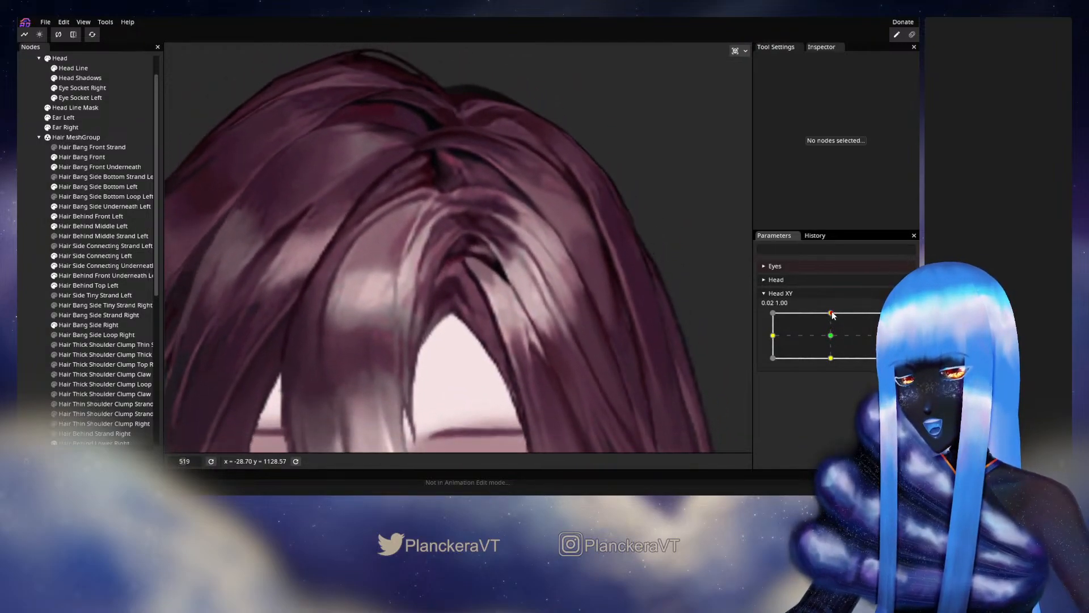
# - Arm Head XY at 0.00, 1.00, nudge the upper inner vertices of Hair Bang Side Underneath Left along its dark edge, and deselect
pyautogui.click(905, 317)
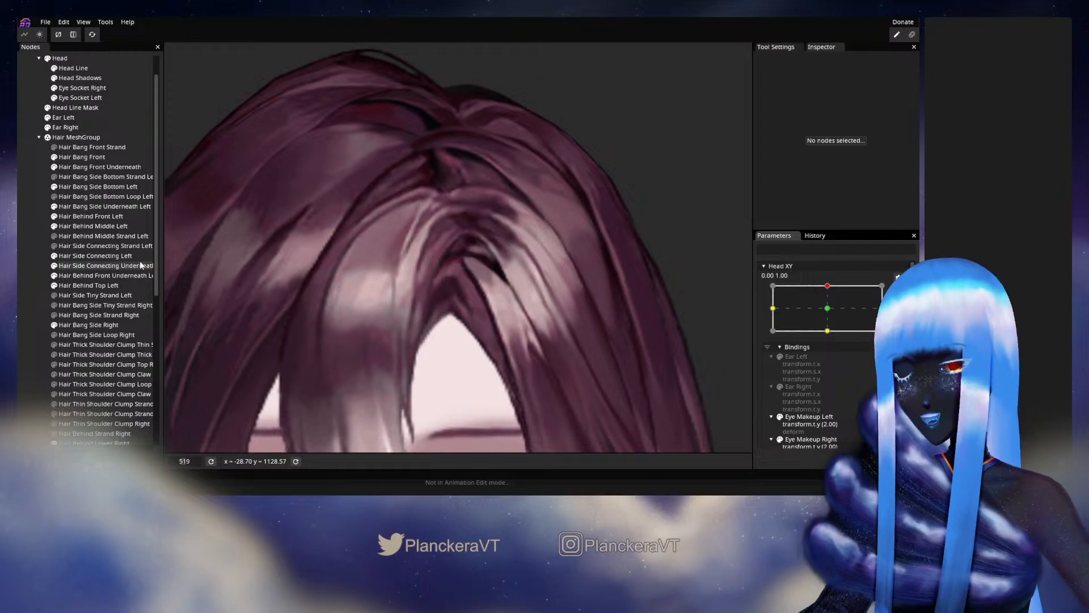
pyautogui.click(86, 208)
pyautogui.scroll(5, 408, 344)
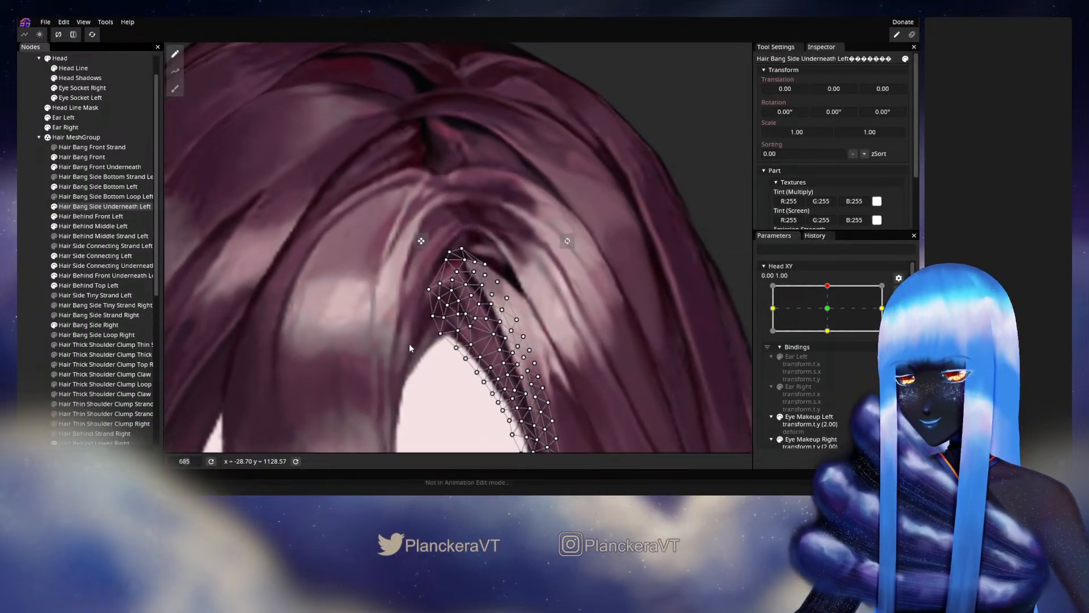
pyautogui.scroll(1, 459, 322)
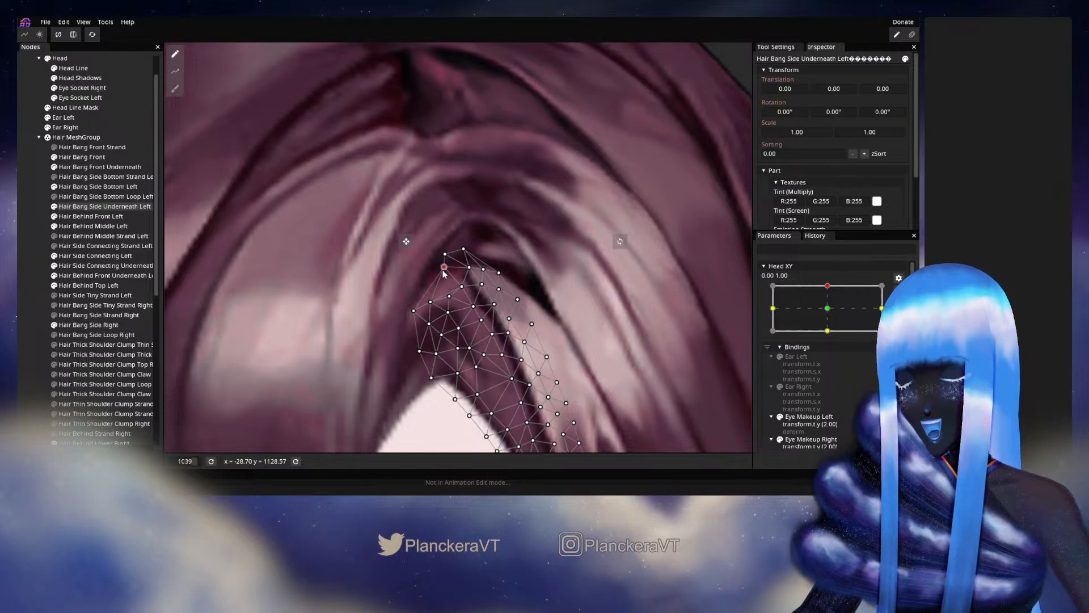
pyautogui.click(475, 307)
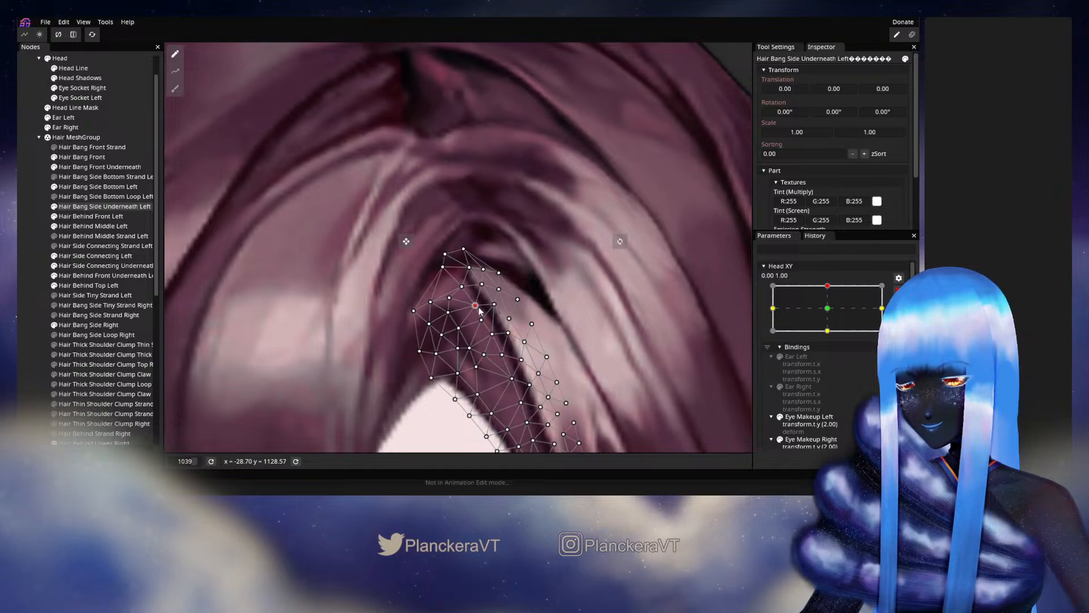
pyautogui.click(495, 305)
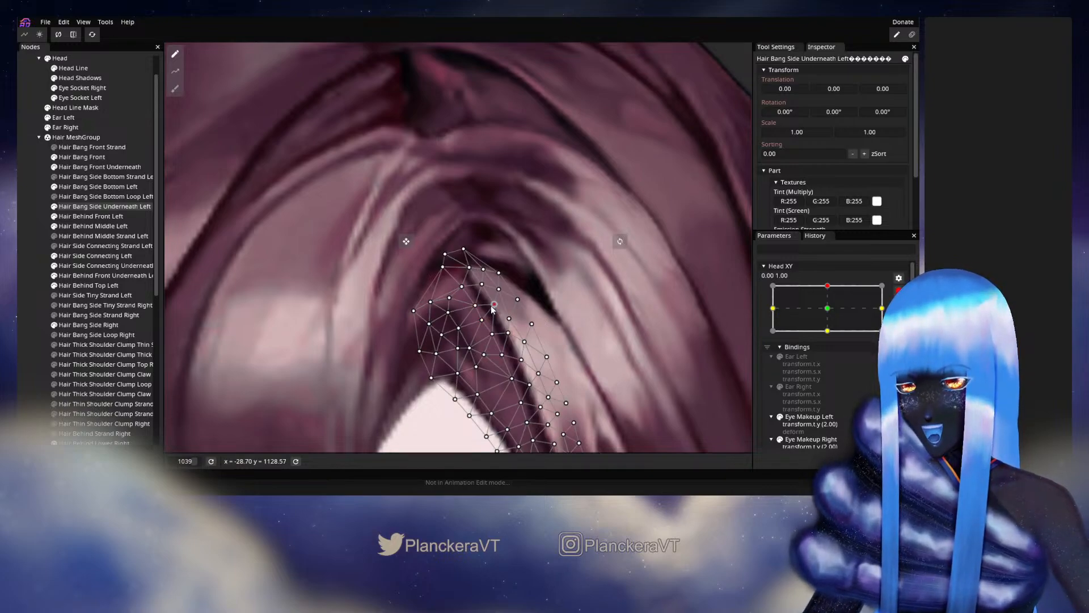
pyautogui.click(492, 333)
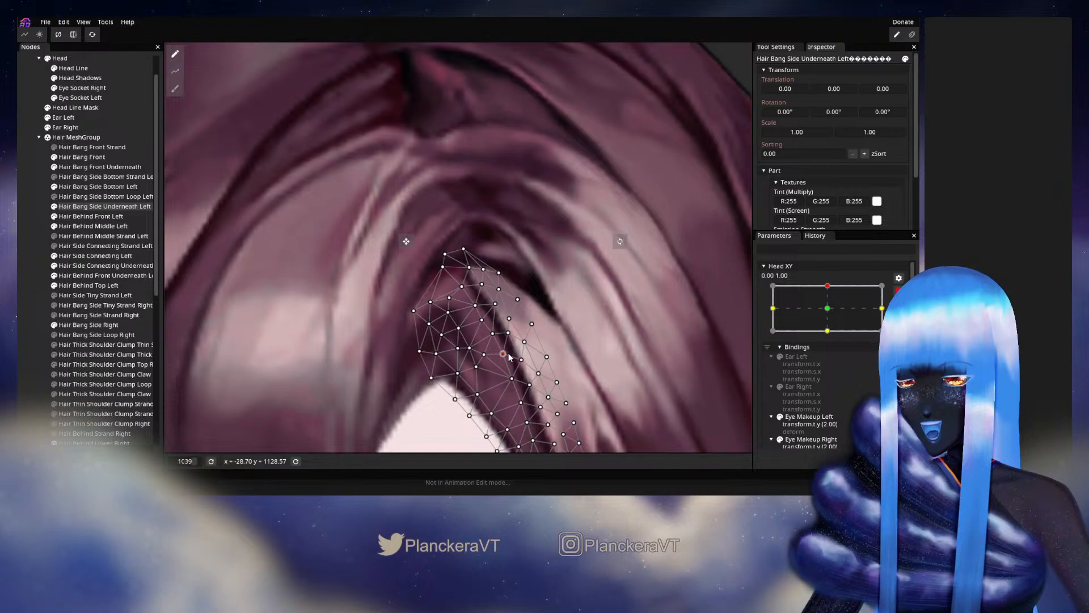
pyautogui.click(20, 268)
# - Disarm Head XY and vary it up, down and sideways around 0.00, 1.00 to examine the underneath bang by the parting
pyautogui.scroll(-5, 530, 282)
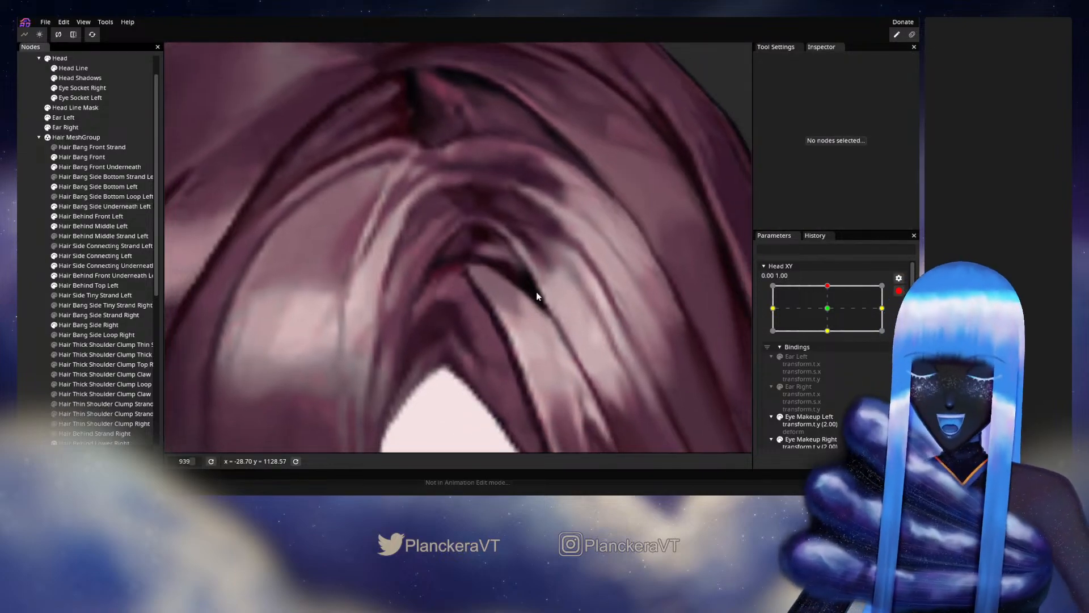
pyautogui.scroll(-5, 543, 291)
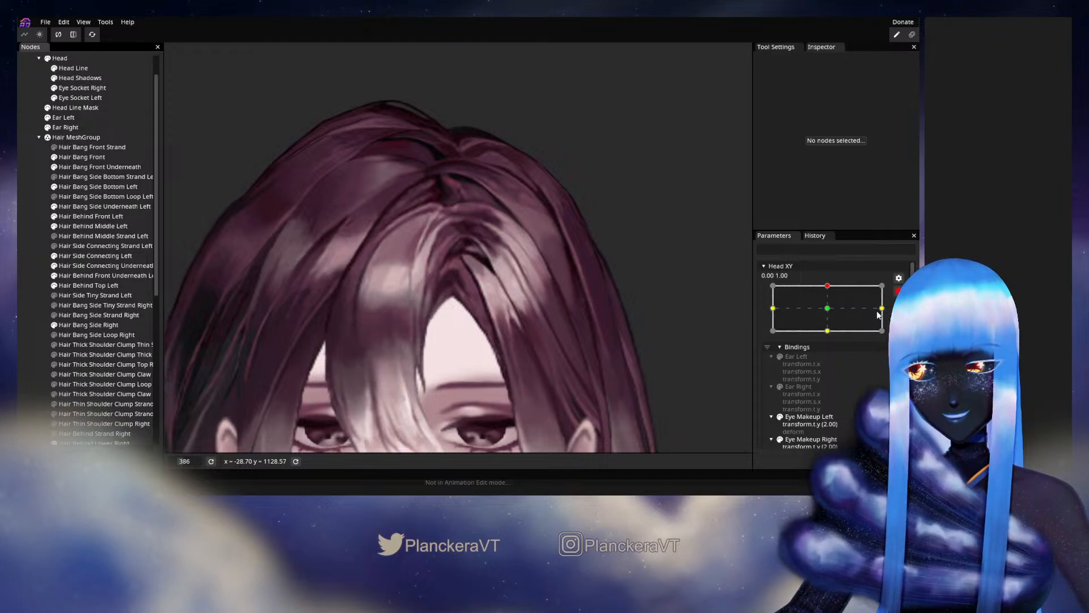
pyautogui.click(898, 291)
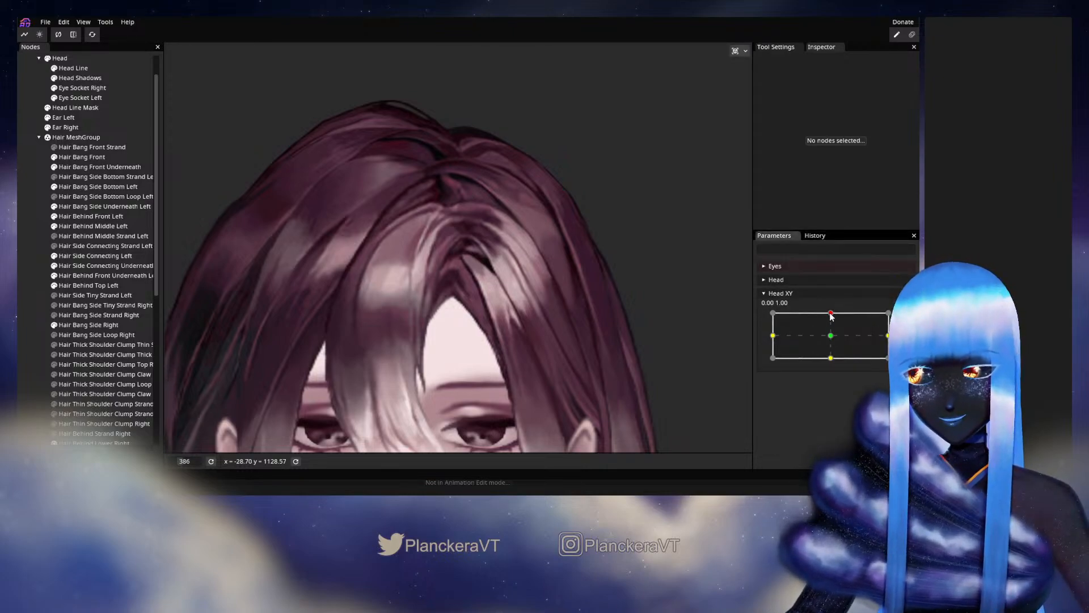
pyautogui.moveTo(832, 315)
pyautogui.mouseDown()
pyautogui.moveTo(832, 336)
pyautogui.moveTo(834, 316)
pyautogui.mouseUp()
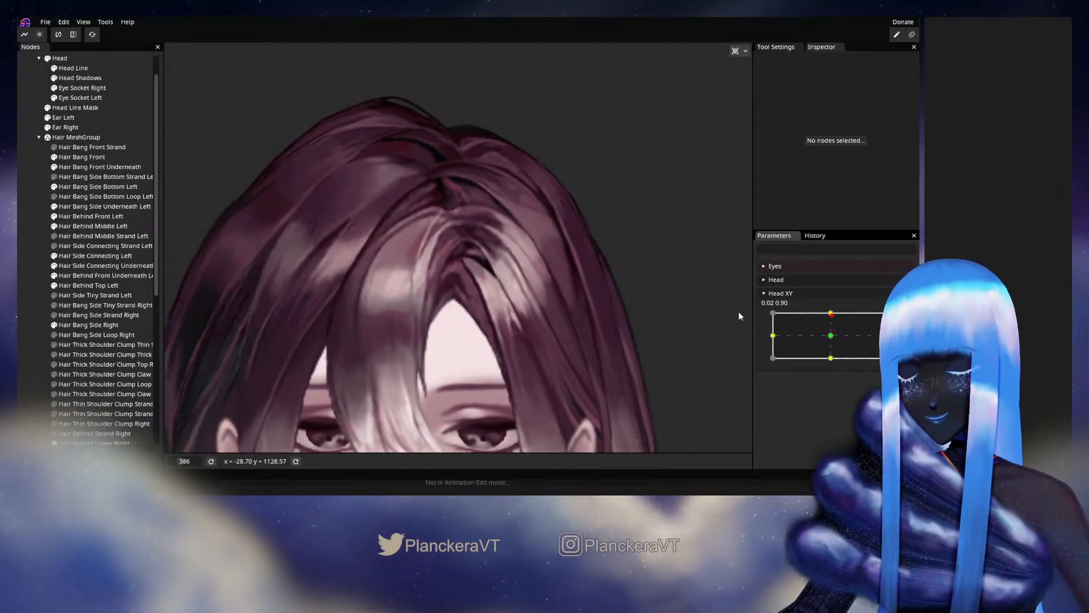
pyautogui.scroll(2, 479, 344)
pyautogui.scroll(7, 479, 345)
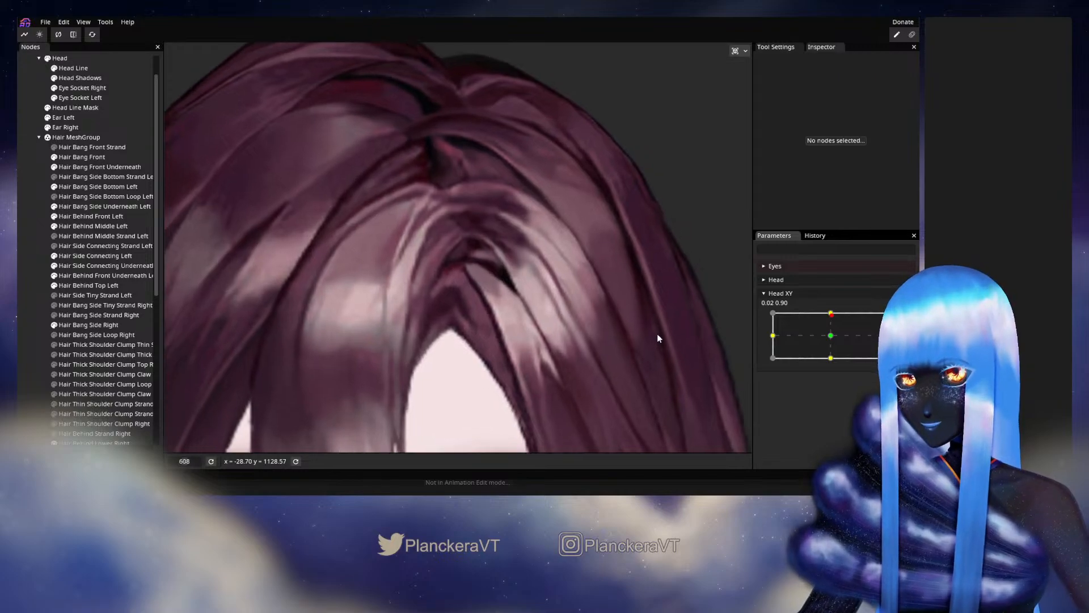
pyautogui.moveTo(826, 328)
pyautogui.mouseDown()
pyautogui.moveTo(834, 337)
pyautogui.moveTo(824, 314)
pyautogui.mouseUp()
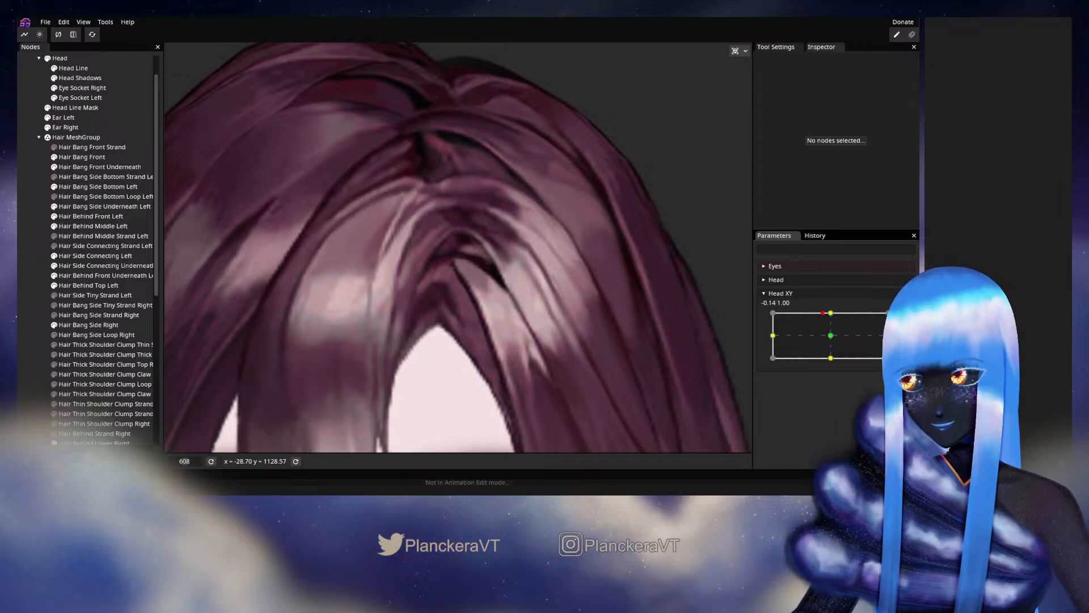
# - Arm Head XY at 0.00, 1.00, adjust inner vertices of Hair Bang Side Underneath Left from its upper part down along the strand, and deselect
pyautogui.click(905, 317)
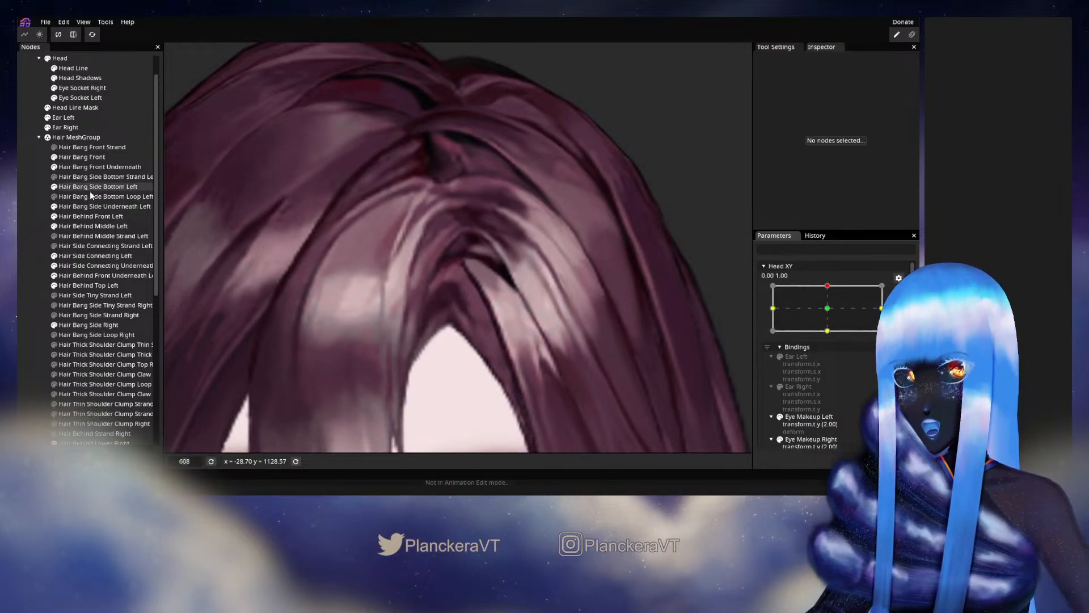
pyautogui.click(93, 206)
pyautogui.scroll(4, 429, 366)
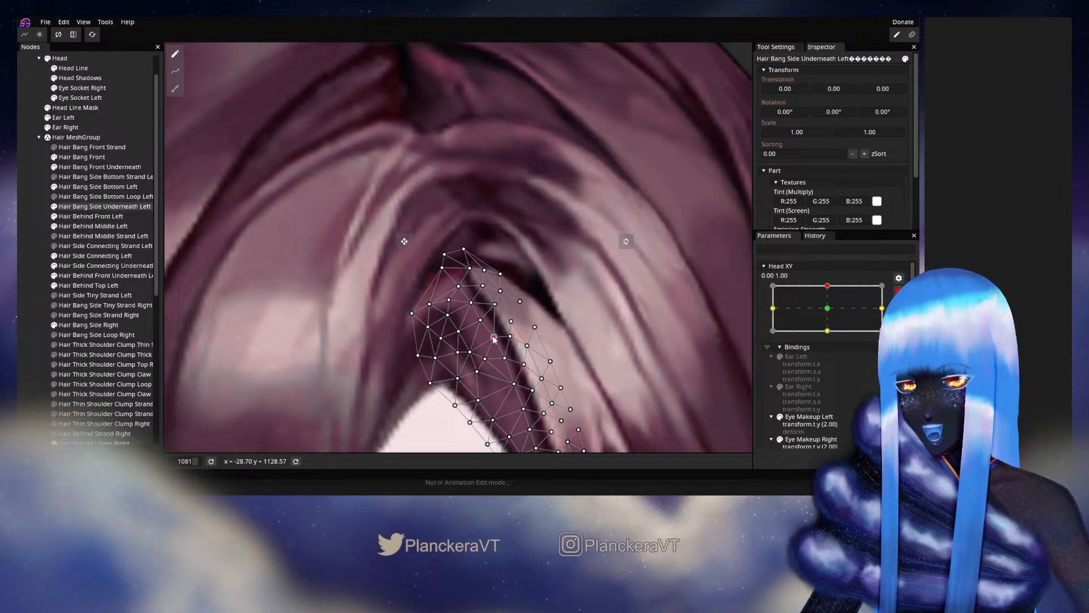
pyautogui.moveTo(494, 339); pyautogui.dragTo(492, 333)
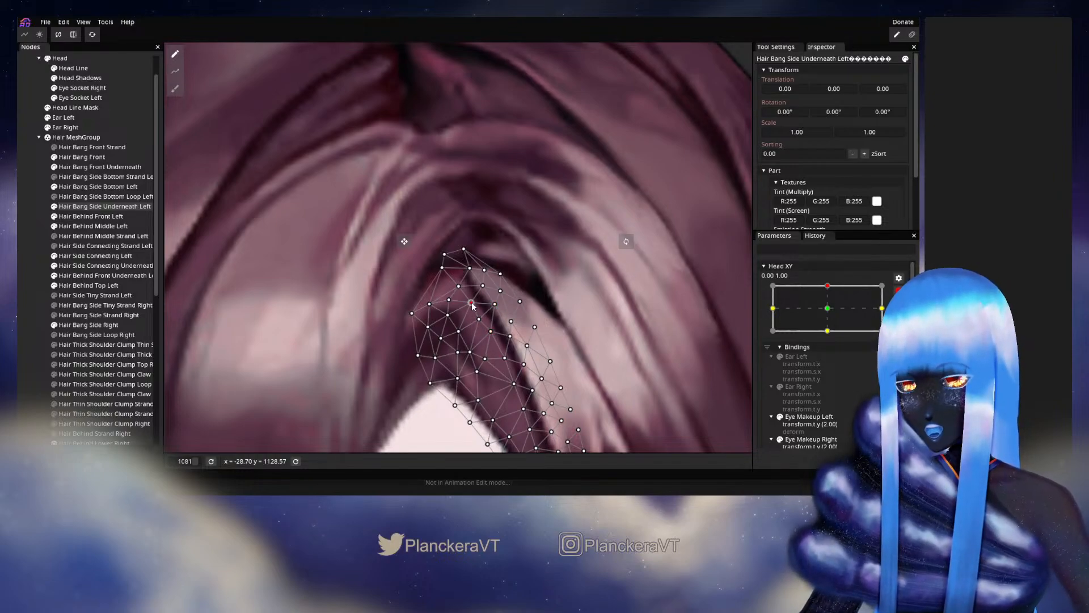
pyautogui.moveTo(501, 338); pyautogui.dragTo(504, 298)
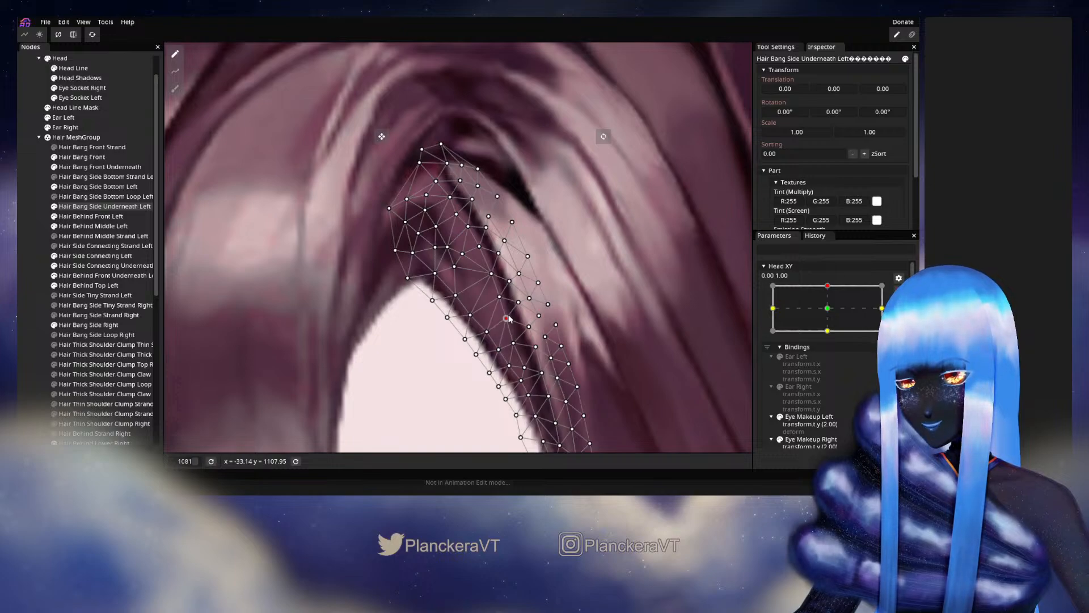
pyautogui.moveTo(527, 321); pyautogui.dragTo(518, 282)
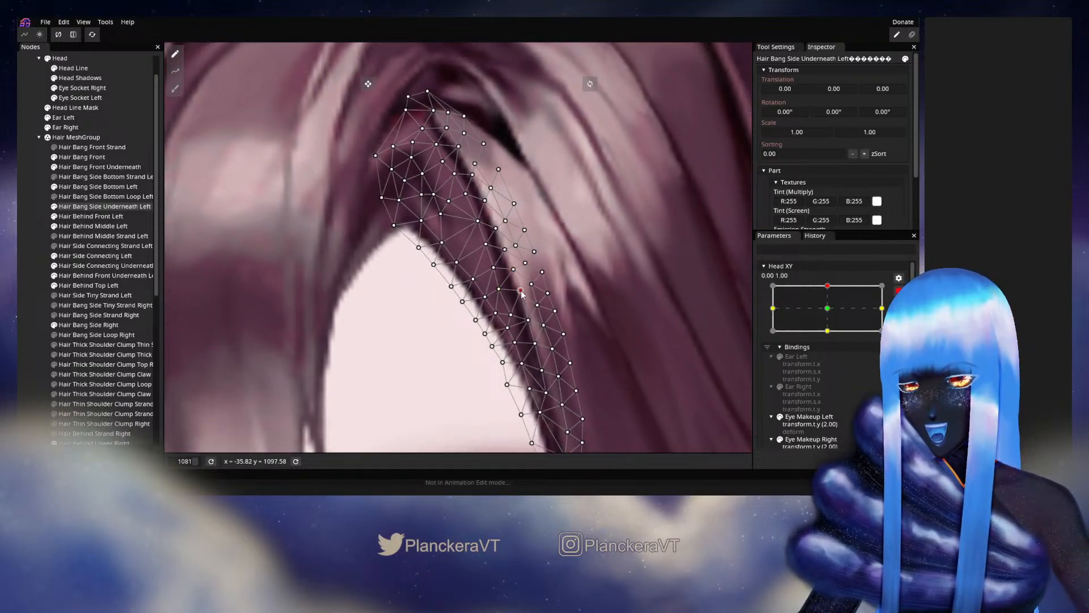
pyautogui.click(527, 320)
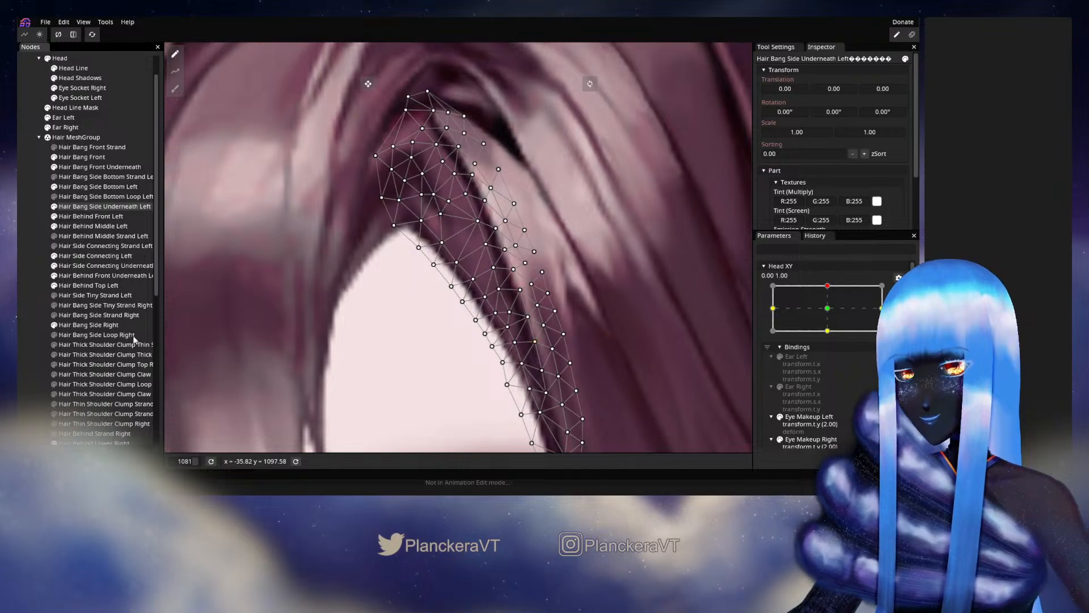
pyautogui.click(28, 288)
# - Disarm Head XY and shift it slightly sideways from the upper keypoint to examine the strand edge beside the forehead
pyautogui.scroll(-6, 476, 234)
pyautogui.scroll(-10, 522, 285)
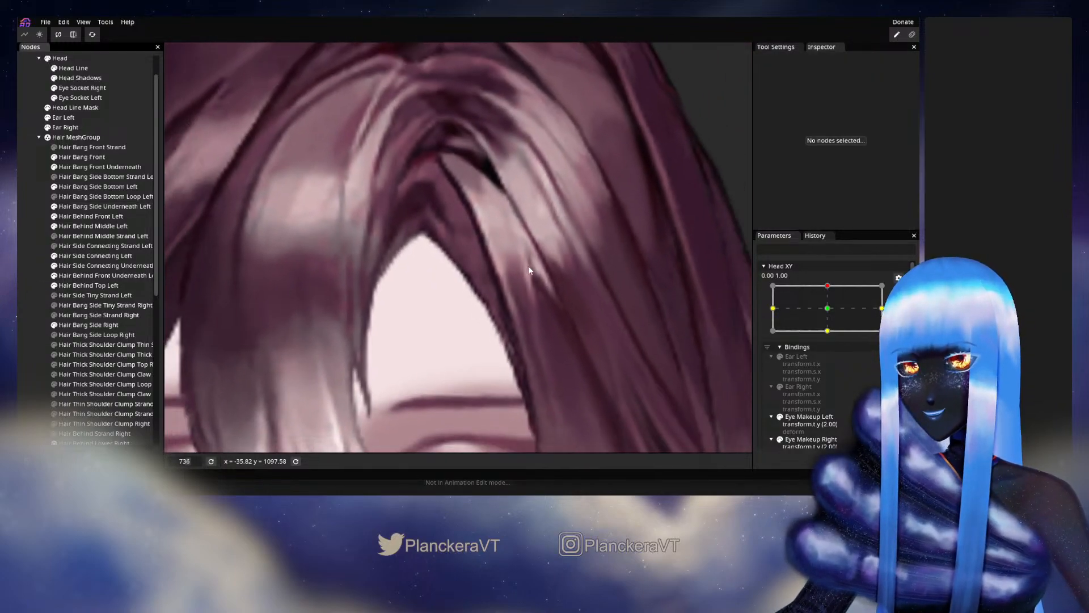
pyautogui.scroll(-2, 556, 266)
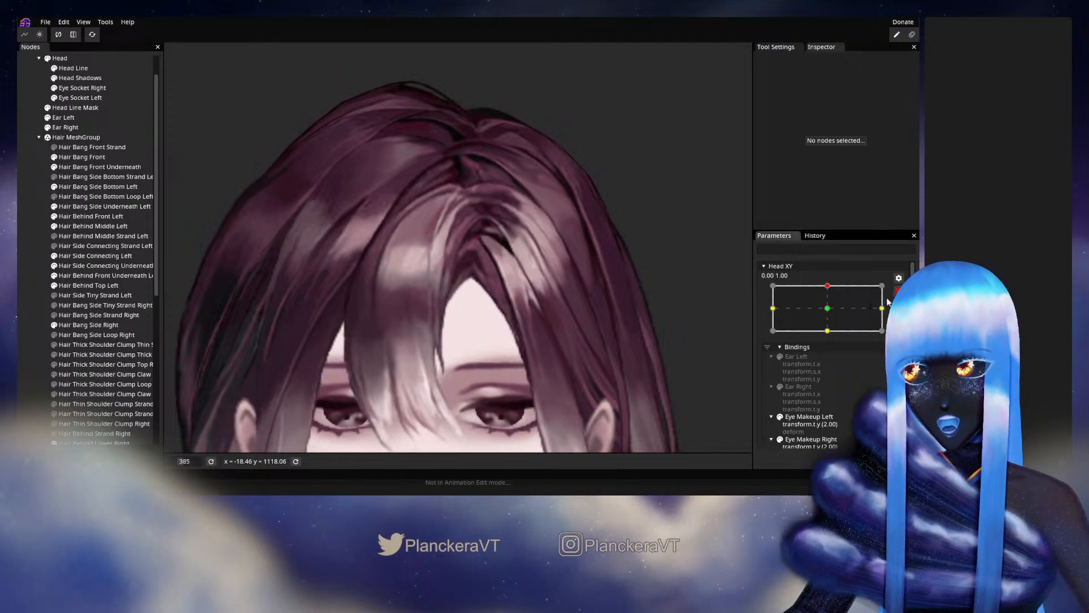
pyautogui.click(897, 290)
pyautogui.moveTo(831, 313)
pyautogui.mouseDown()
pyautogui.moveTo(833, 337)
pyautogui.moveTo(829, 314)
pyautogui.mouseUp()
pyautogui.scroll(5, 506, 313)
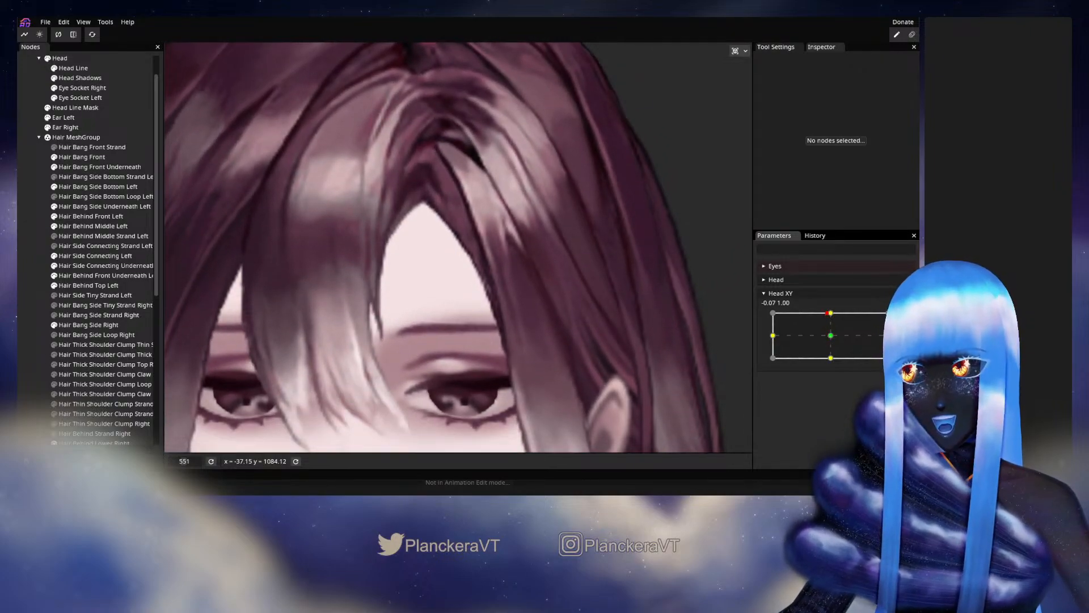
# - Arm Head XY at 0.00, 1.00 and move the upper inner vertices of Hair Bang Side Underneath Left slightly toward the front bang
pyautogui.click(905, 319)
pyautogui.scroll(3, 430, 181)
pyautogui.moveTo(431, 180); pyautogui.dragTo(446, 278)
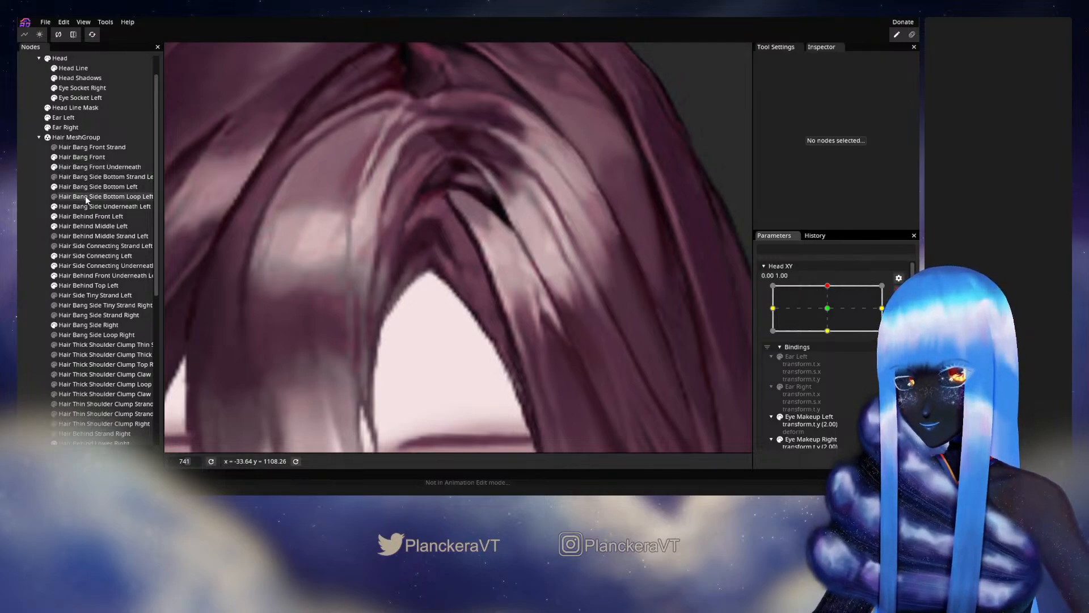
pyautogui.click(83, 205)
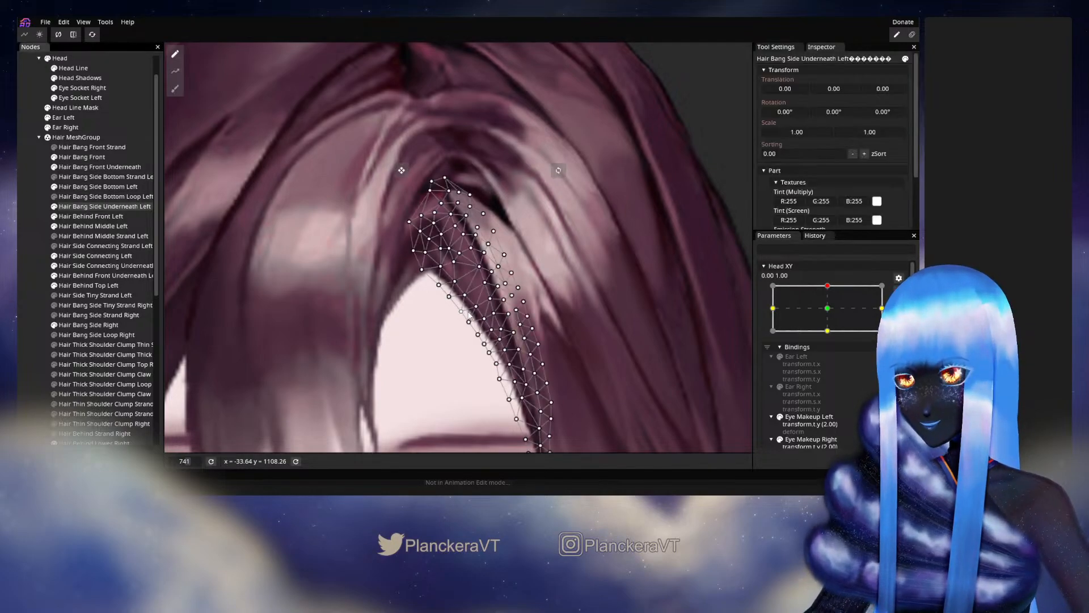
pyautogui.scroll(2, 478, 297)
pyautogui.scroll(2, 479, 296)
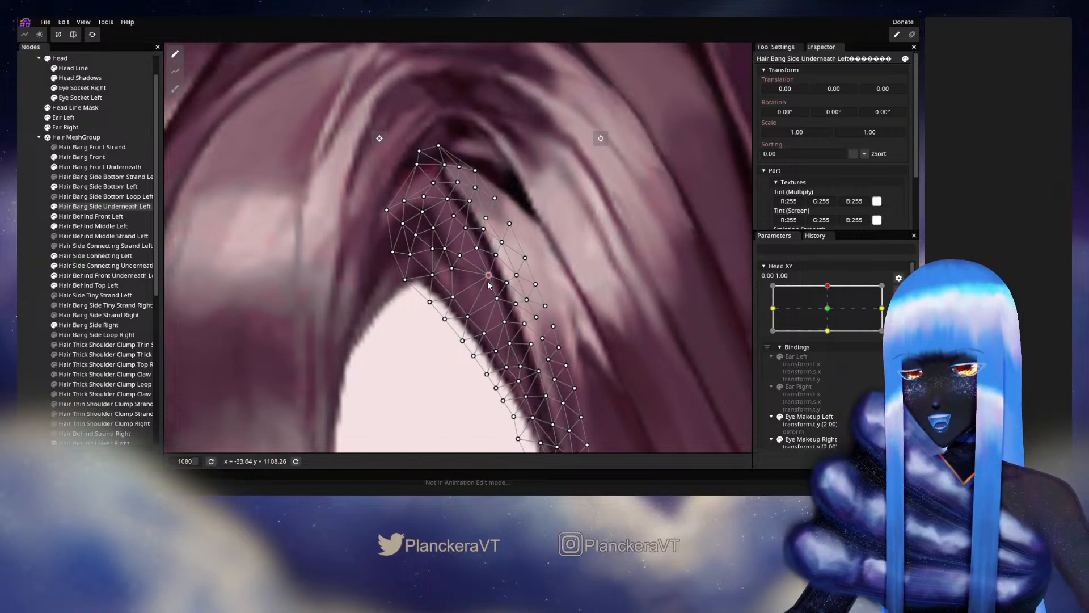
pyautogui.moveTo(489, 284); pyautogui.dragTo(483, 285)
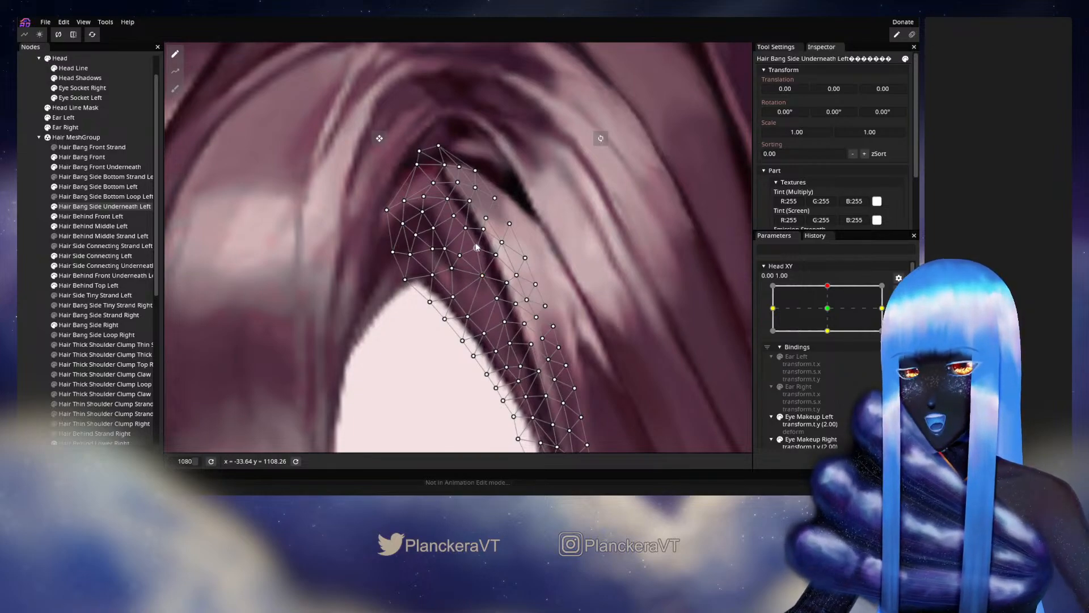
pyautogui.moveTo(468, 233); pyautogui.dragTo(463, 236)
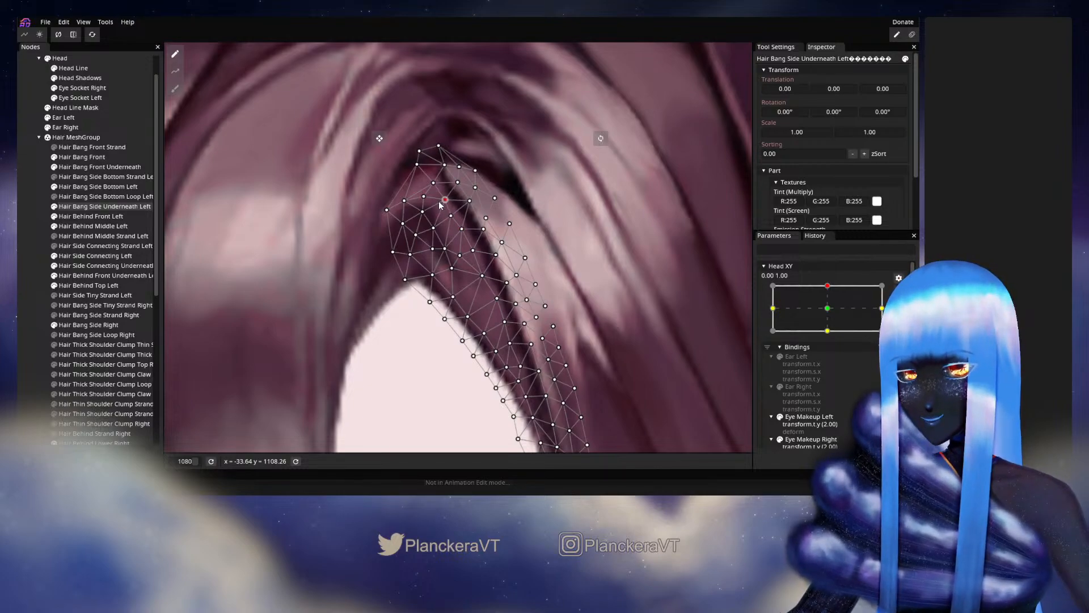
pyautogui.moveTo(435, 183); pyautogui.dragTo(431, 185)
# - Fine-tune the middle and lower inner vertices of Hair Bang Side Underneath Left along the forehead edge, and deselect the mesh
pyautogui.moveTo(473, 243); pyautogui.dragTo(442, 176)
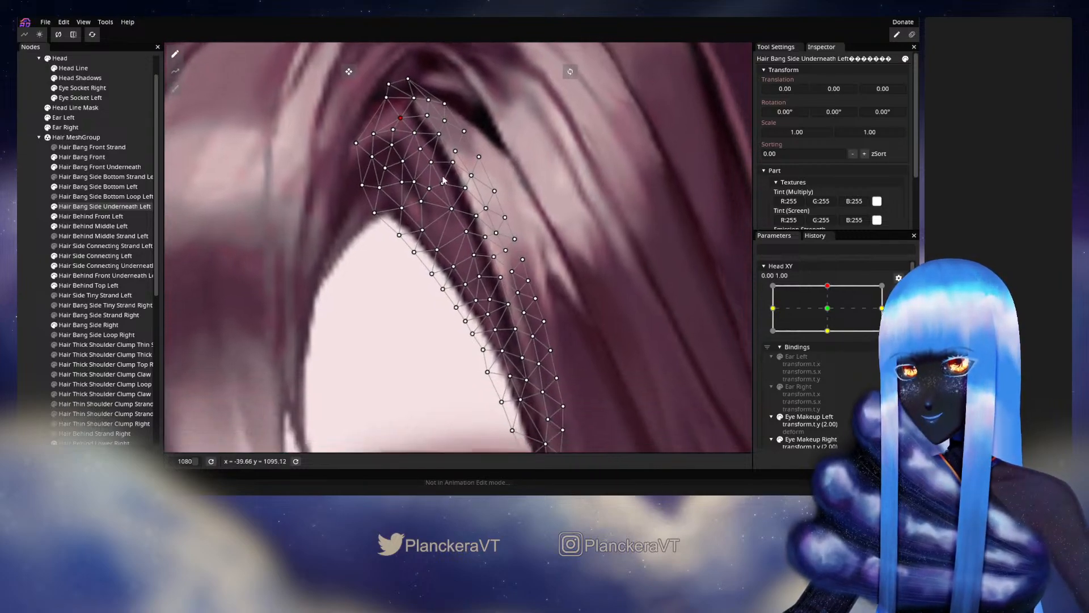
pyautogui.click(465, 233)
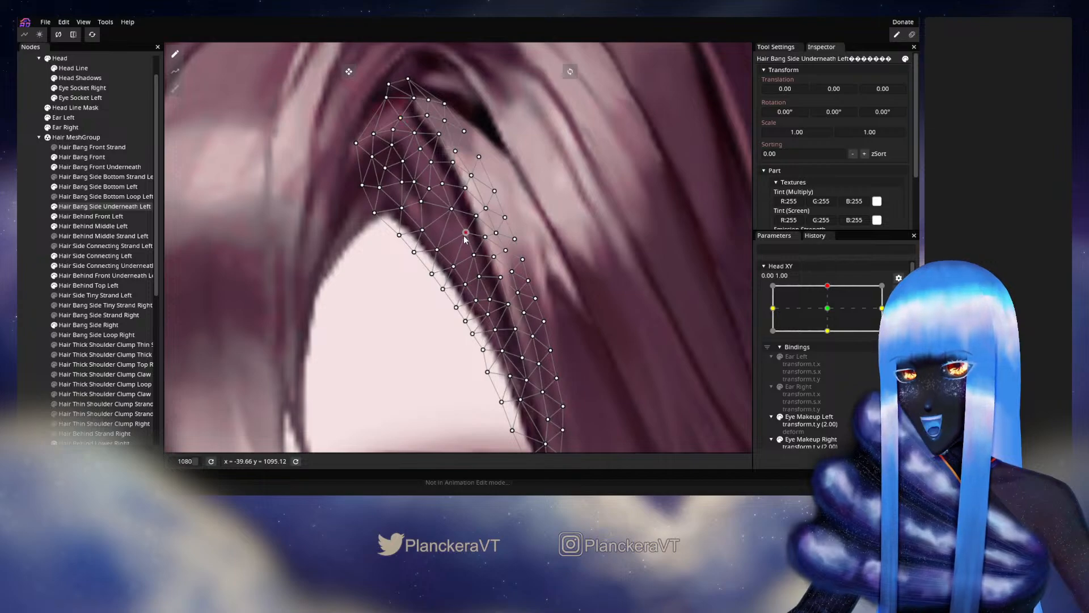
pyautogui.click(472, 257)
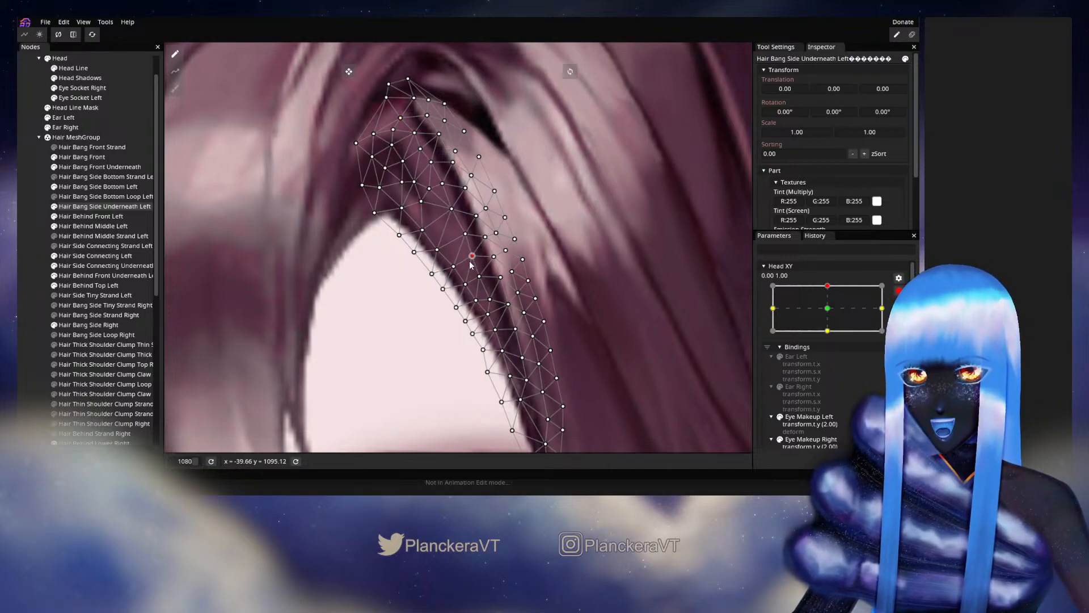
pyautogui.click(478, 278)
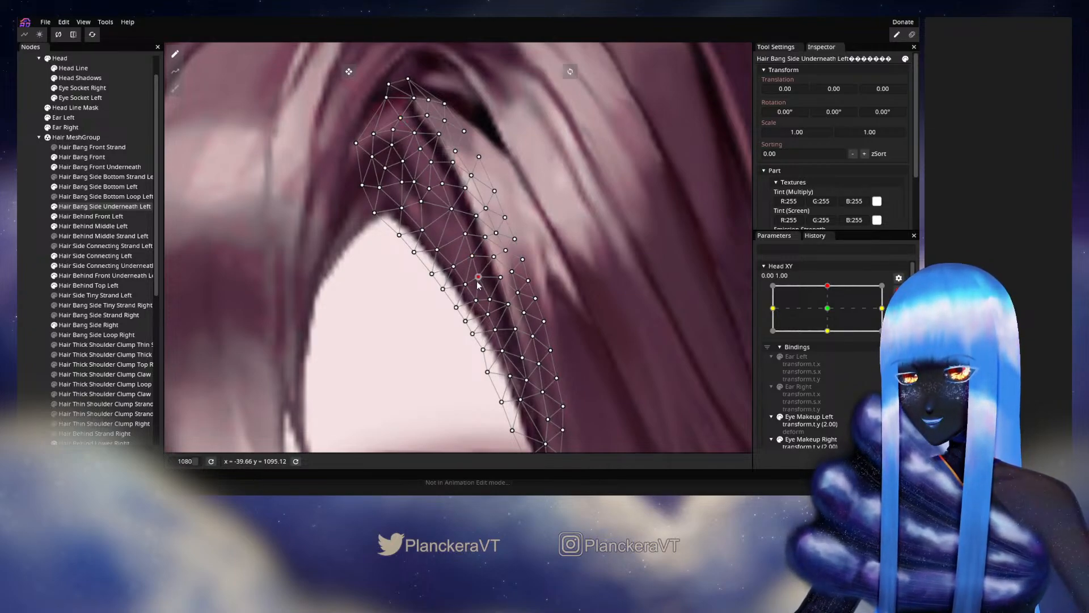
pyautogui.moveTo(477, 282)
pyautogui.mouseDown()
pyautogui.moveTo(470, 248)
pyautogui.moveTo(479, 267)
pyautogui.mouseUp()
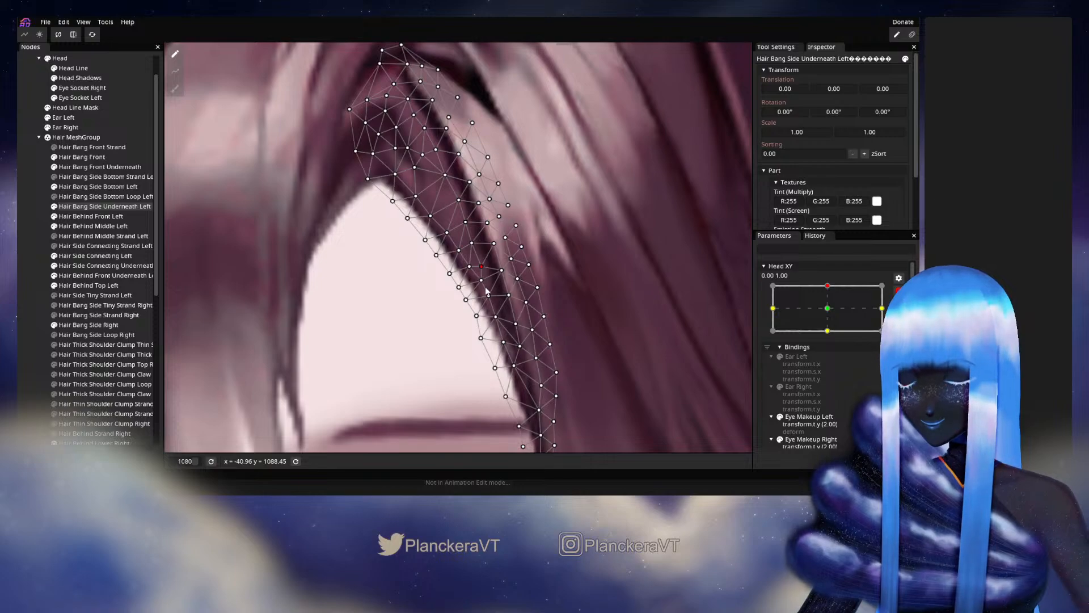
pyautogui.press('Escape')
# - Disarm Head XY and vary it slightly around 0.00, 1.00 to examine how the refined underneath bang moves with the surrounding hair
pyautogui.scroll(-5, 512, 268)
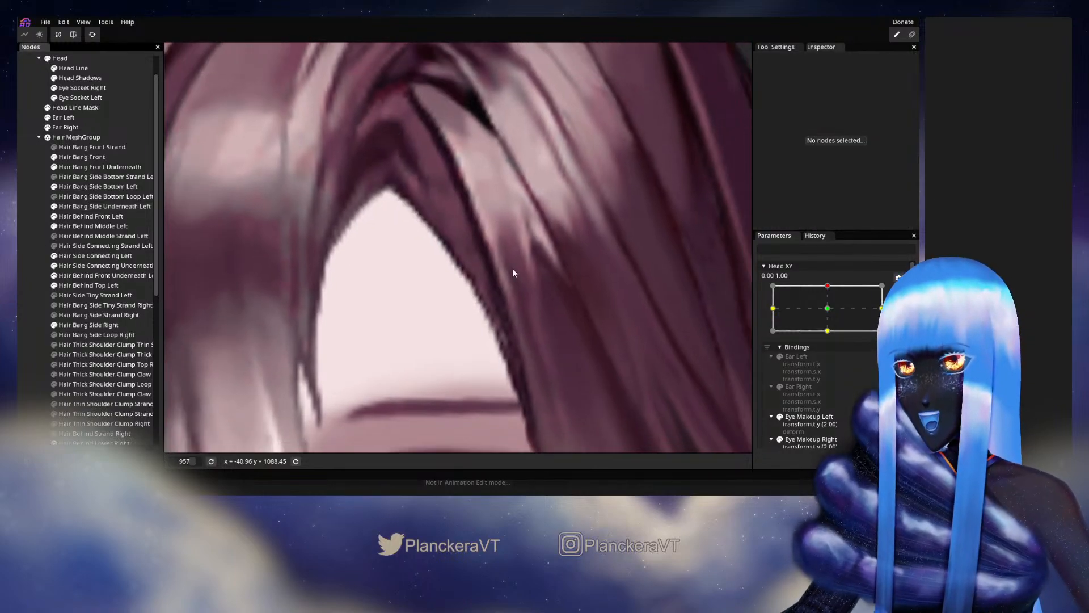
pyautogui.scroll(-4, 520, 264)
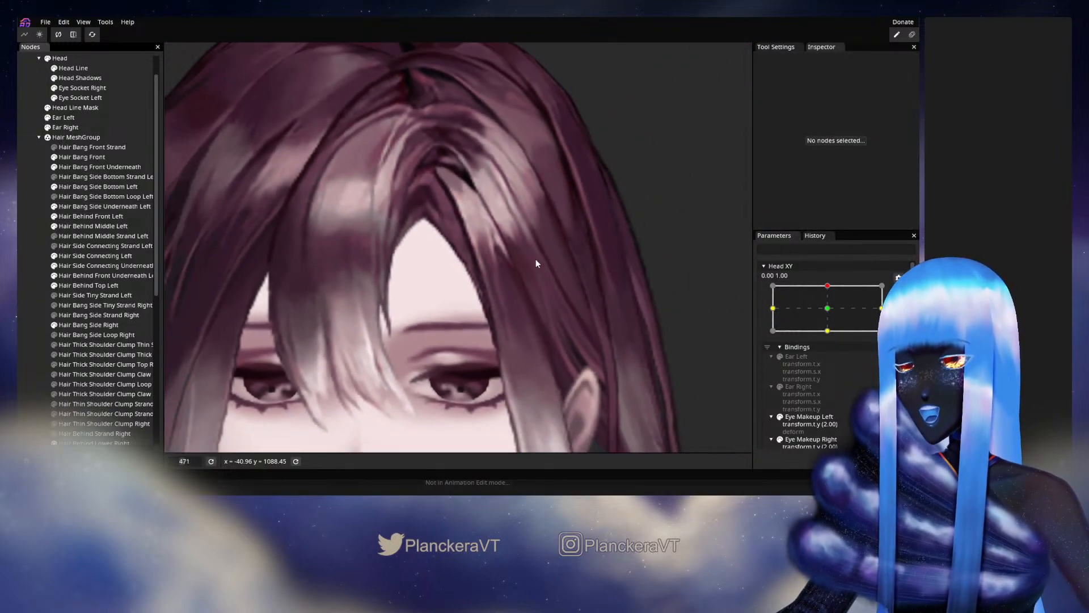
pyautogui.click(827, 287)
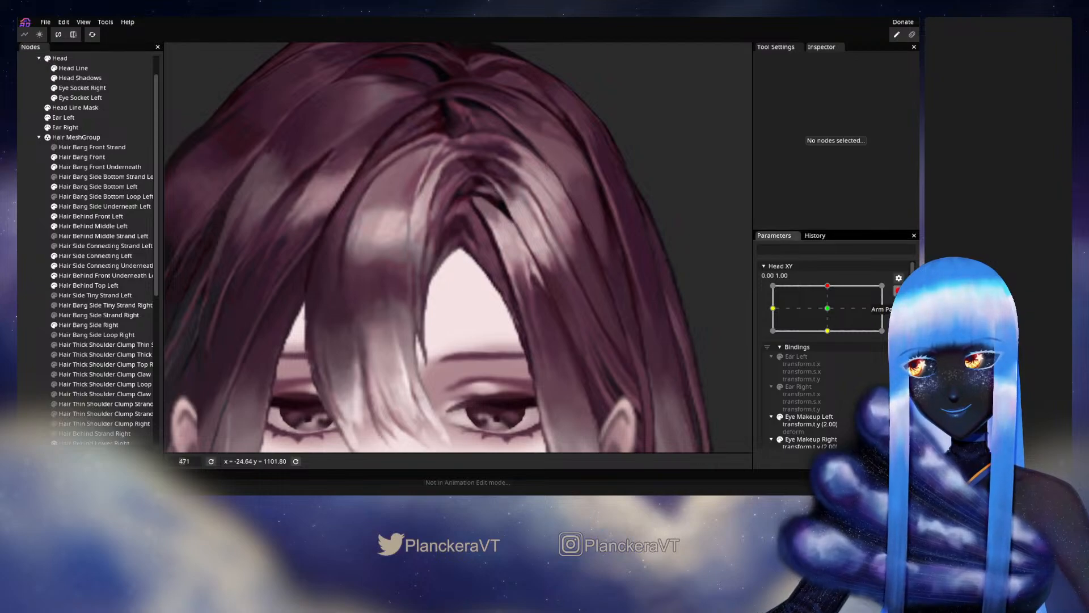
pyautogui.click(898, 290)
pyautogui.moveTo(831, 314)
pyautogui.mouseDown()
pyautogui.moveTo(833, 338)
pyautogui.moveTo(831, 313)
pyautogui.mouseUp()
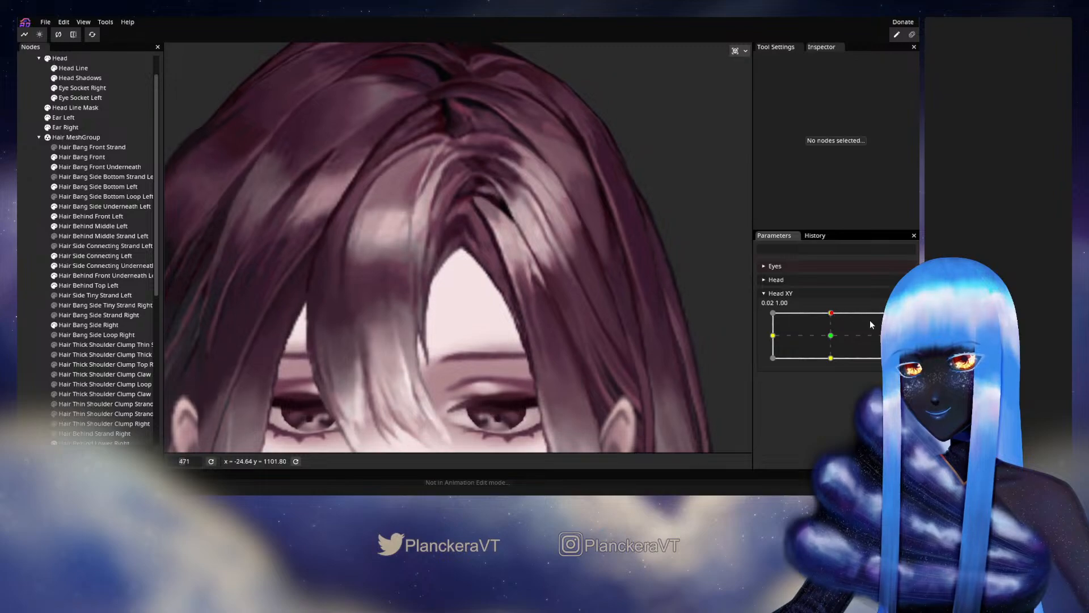
# - Arm Head XY at 0.00, 1.00, nudge the upper and middle interior vertices of Hair Bang Side Underneath Left, and deselect the mesh
pyautogui.click(898, 318)
pyautogui.scroll(2, 462, 259)
pyautogui.scroll(6, 463, 261)
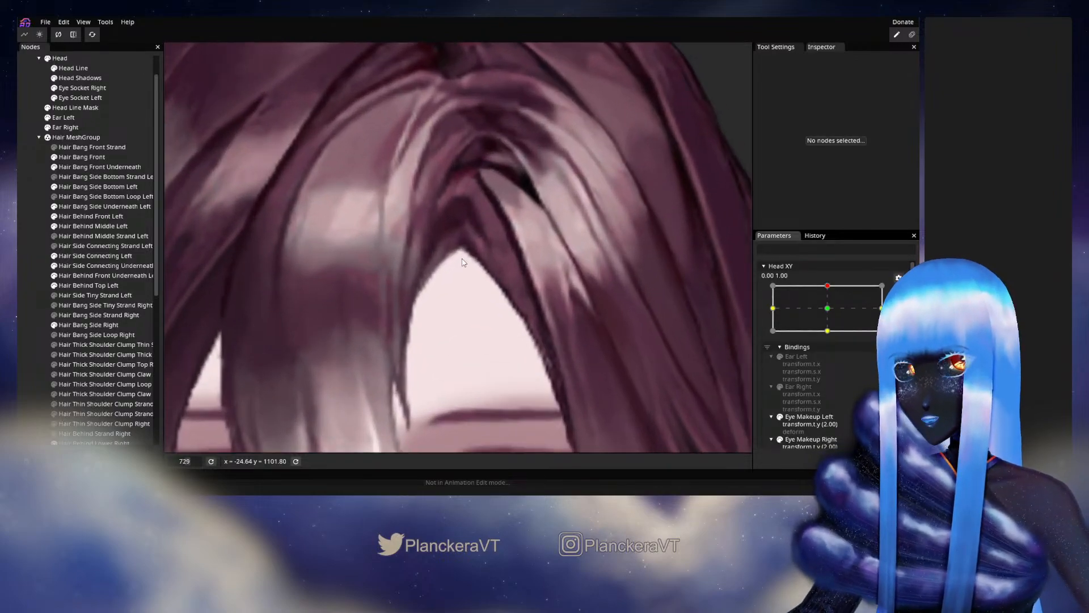
pyautogui.click(95, 207)
pyautogui.scroll(1, 493, 283)
pyautogui.scroll(2, 493, 283)
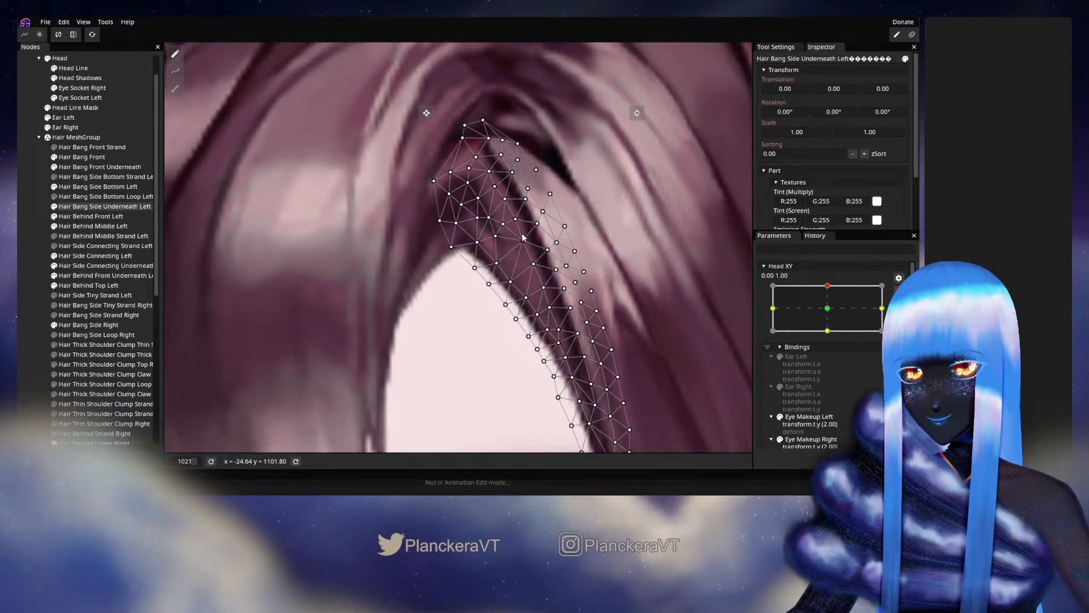
pyautogui.moveTo(517, 225); pyautogui.dragTo(514, 223)
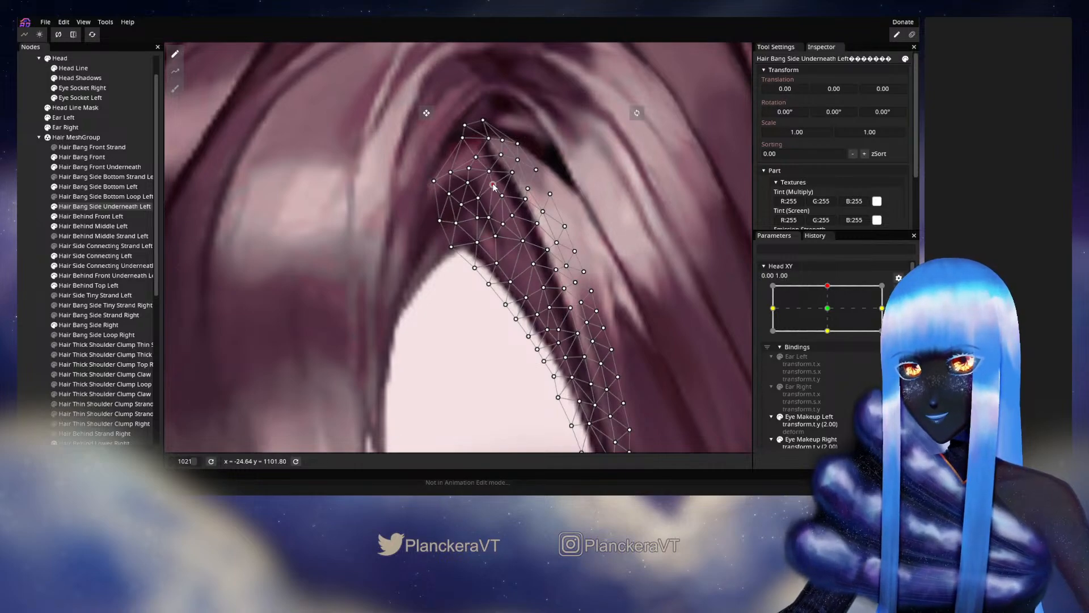
pyautogui.moveTo(487, 174); pyautogui.dragTo(485, 172)
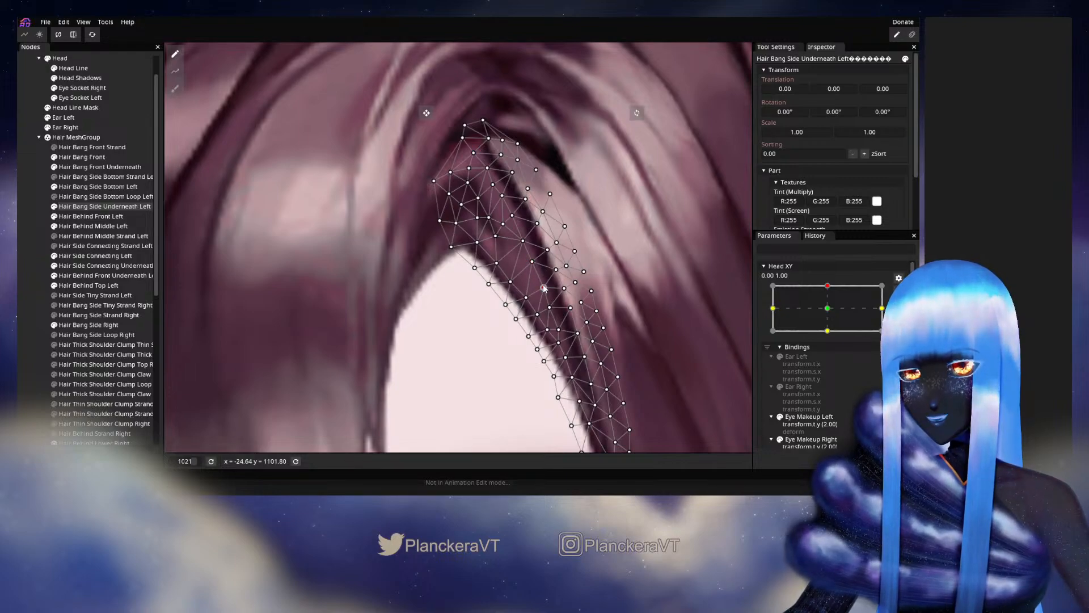
pyautogui.moveTo(544, 289); pyautogui.dragTo(551, 305)
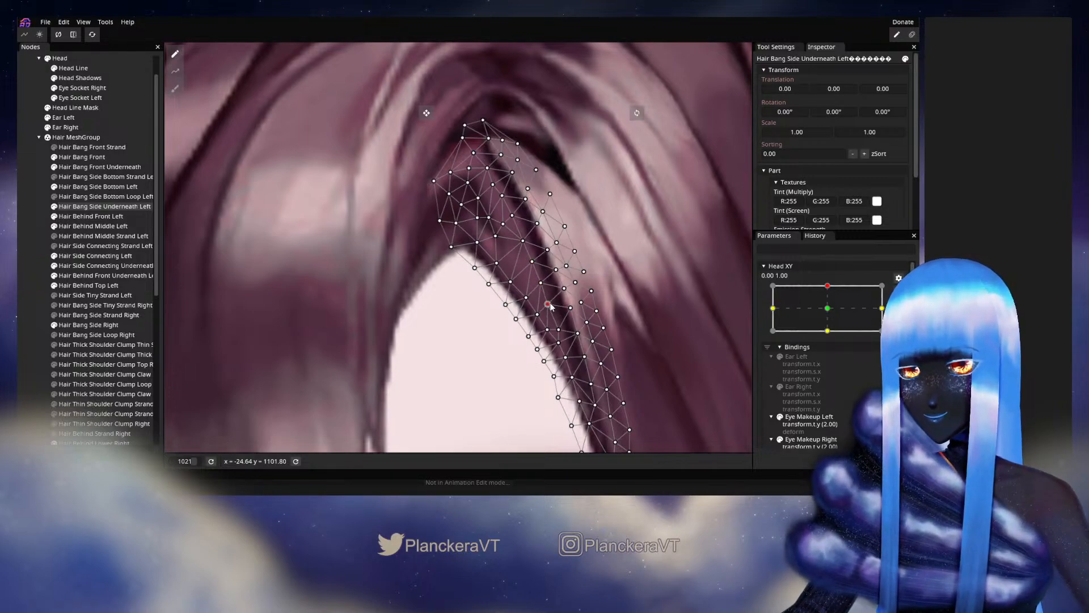
pyautogui.moveTo(561, 344); pyautogui.dragTo(544, 290)
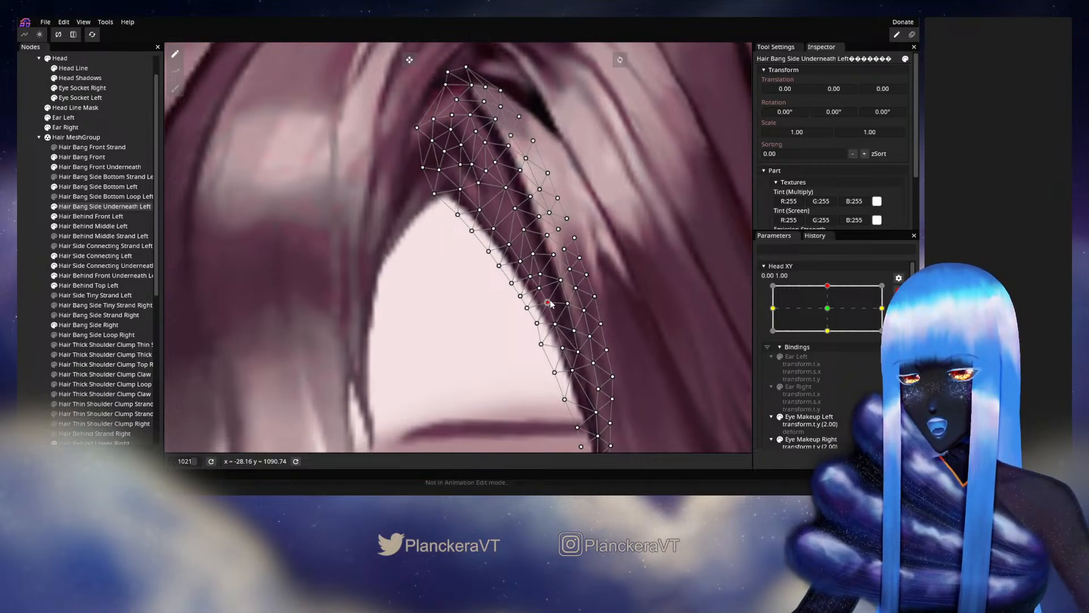
pyautogui.click(19, 230)
# - Disarm Head XY and vary it slightly around the upper keypoint to examine the underneath bang beside the forehead
pyautogui.scroll(-5, 461, 272)
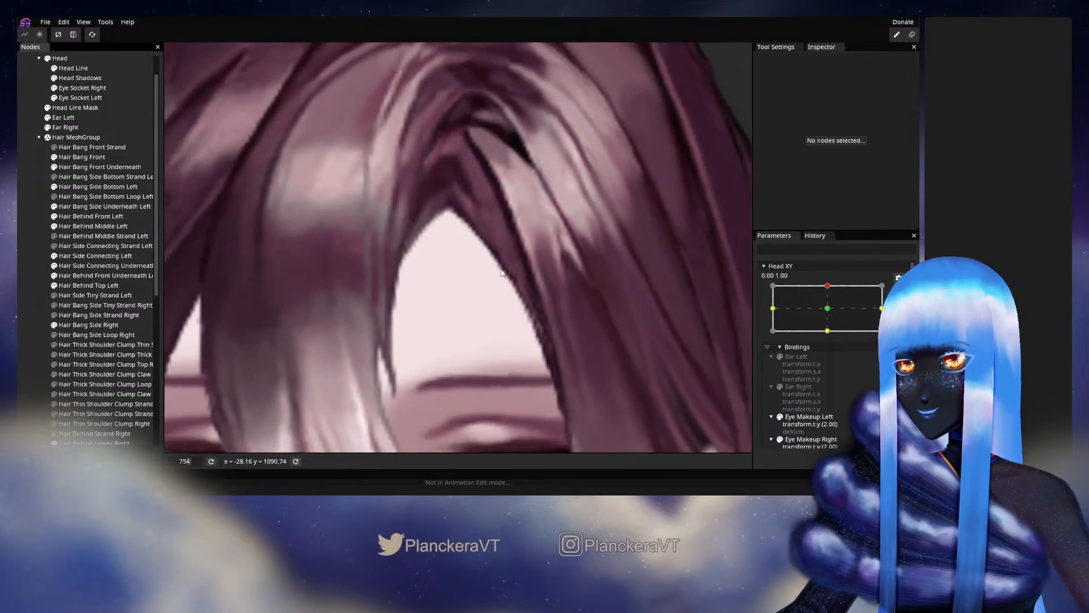
pyautogui.scroll(-4, 510, 256)
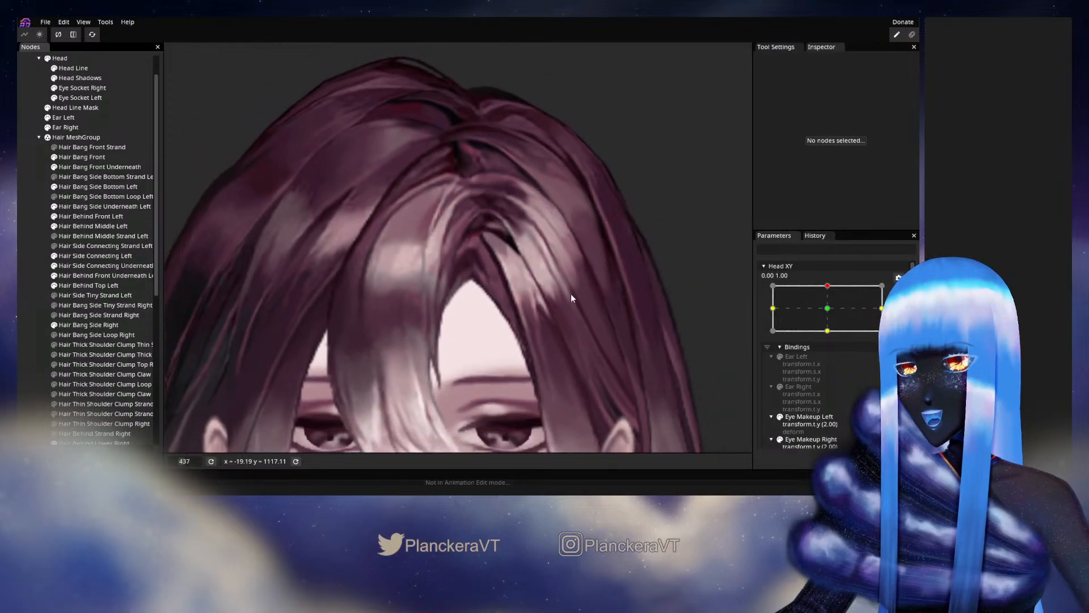
pyautogui.click(901, 291)
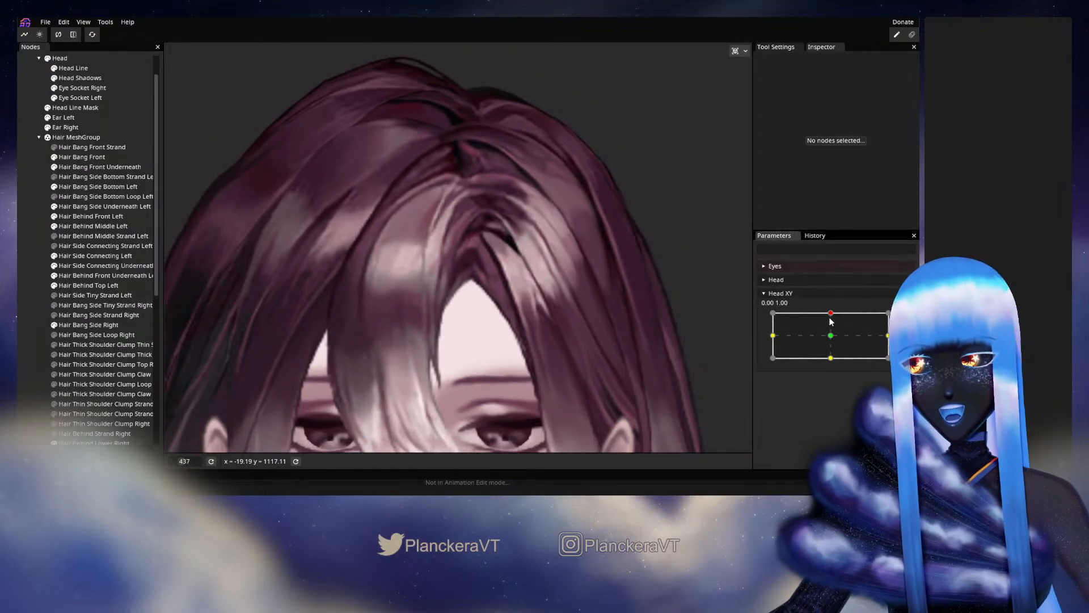
pyautogui.moveTo(830, 314)
pyautogui.mouseDown()
pyautogui.moveTo(832, 346)
pyautogui.moveTo(830, 314)
pyautogui.mouseUp()
# - Rearm Head XY at 0.00, 1.00 and fine-tune Hair Bang Side Underneath Left's interior vertices from the tip down the dark strand, then deselect it
pyautogui.click(905, 318)
pyautogui.scroll(5, 471, 307)
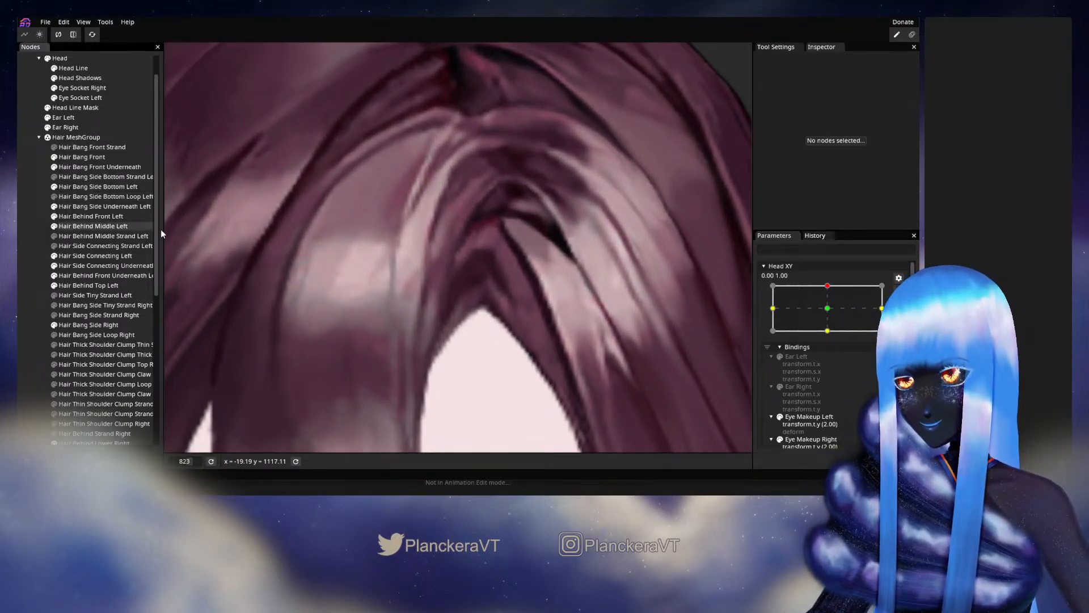
pyautogui.click(90, 207)
pyautogui.scroll(4, 475, 273)
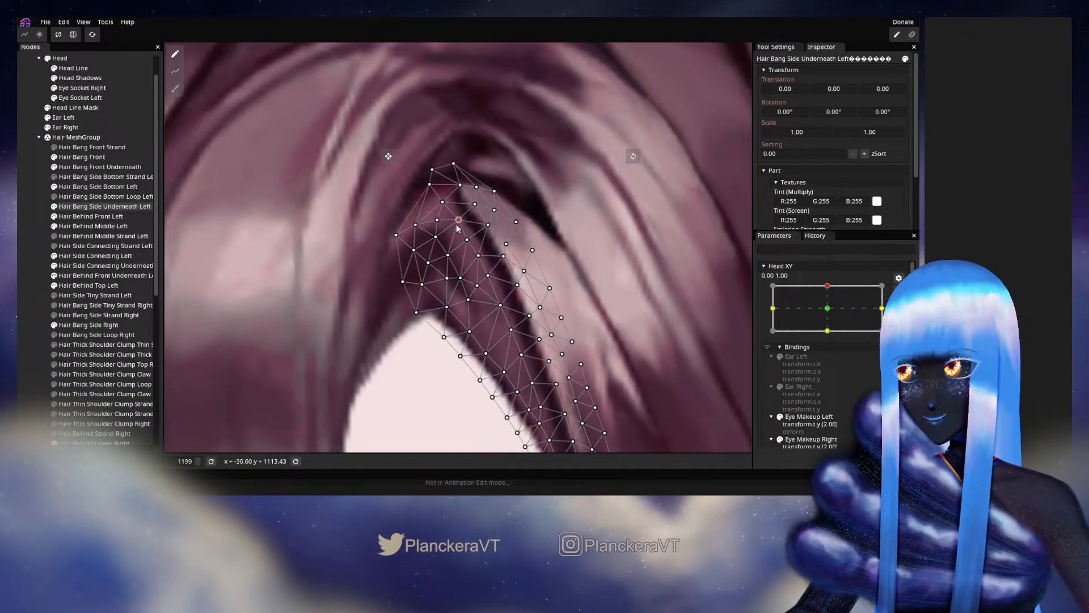
pyautogui.moveTo(456, 226); pyautogui.dragTo(456, 227)
pyautogui.moveTo(492, 277); pyautogui.dragTo(465, 234)
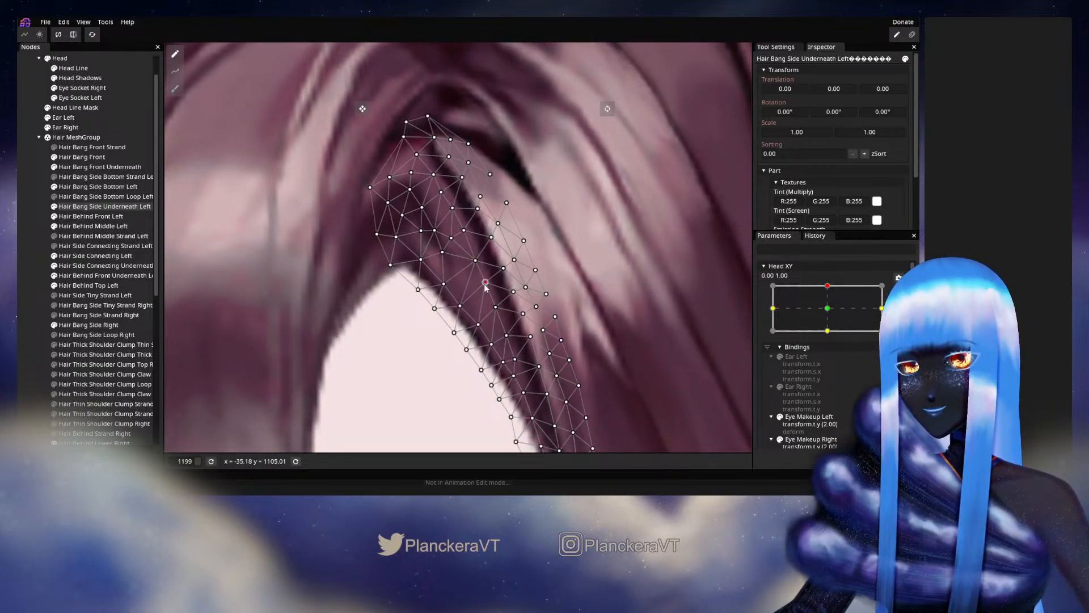
pyautogui.moveTo(485, 289); pyautogui.dragTo(468, 273)
pyautogui.click(466, 274)
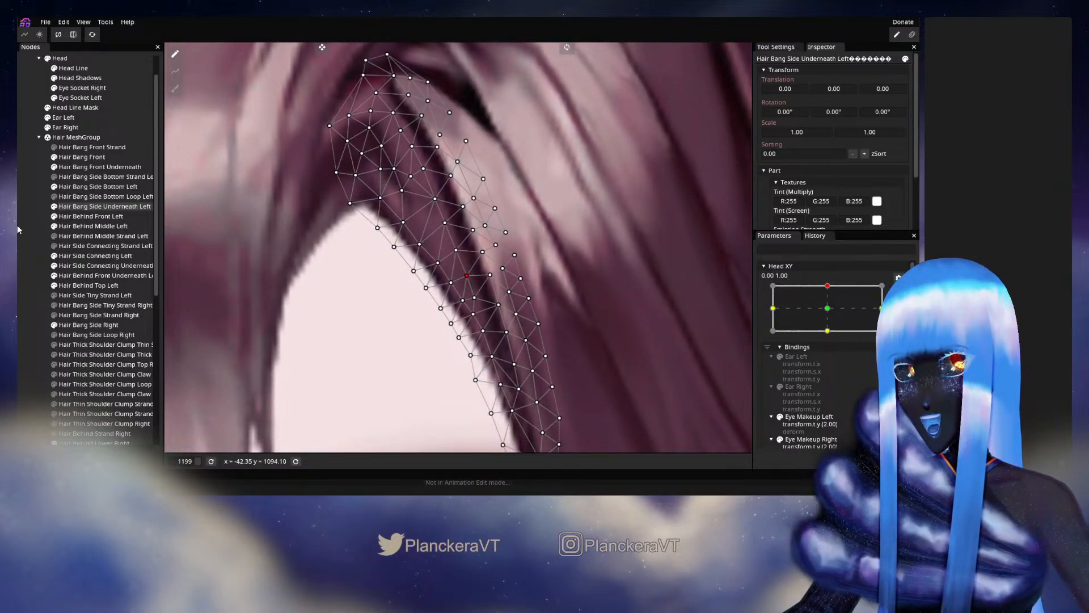
pyautogui.click(493, 266)
# - Disarm Head XY and lower it from the upper keypoint toward the centre to examine the bang's in-between motion
pyautogui.scroll(-6, 493, 265)
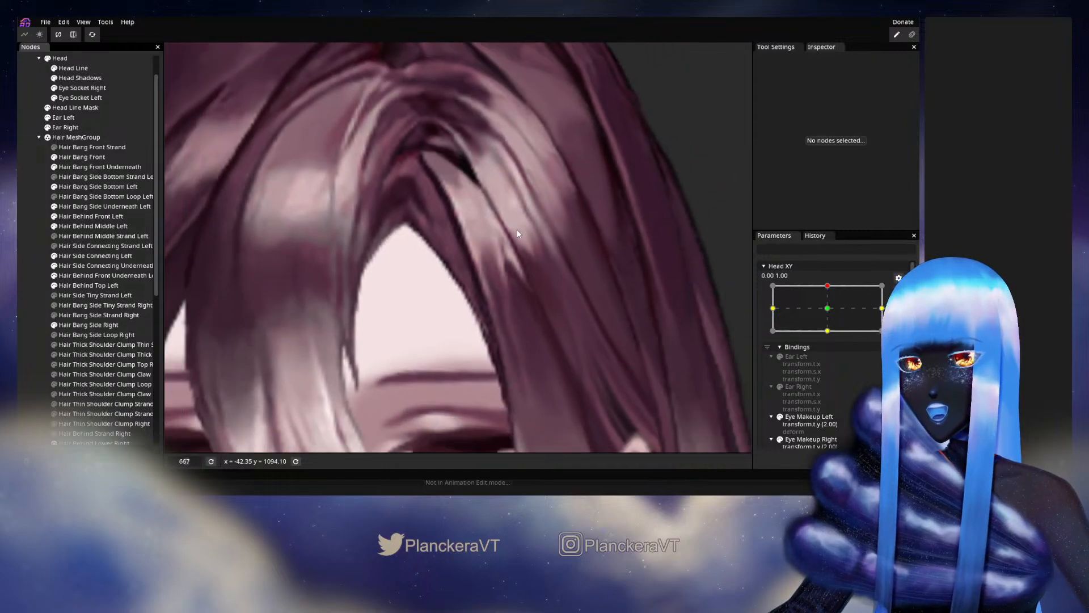
pyautogui.scroll(-2, 545, 244)
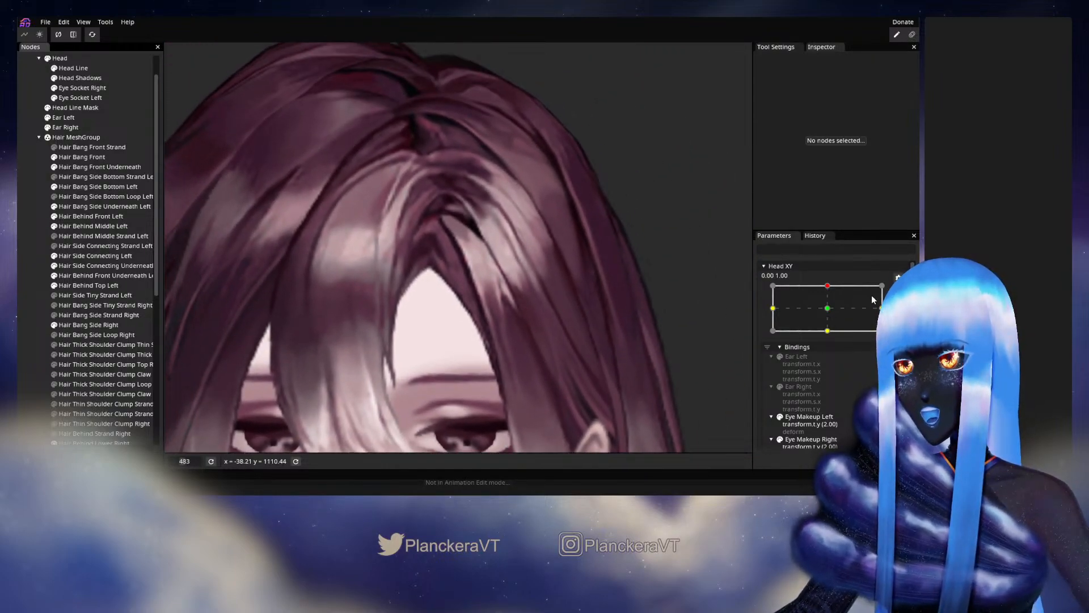
pyautogui.click(898, 291)
pyautogui.moveTo(828, 315); pyautogui.dragTo(831, 331)
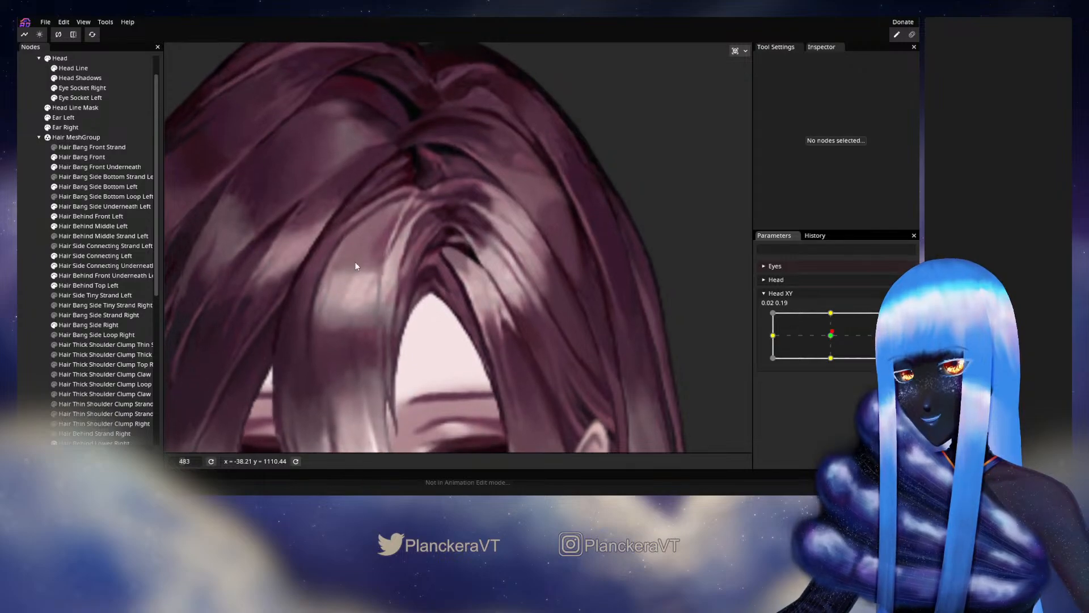
# - Select Hair Bang Side Underneath Left and vary Head XY between centre and upper positions to examine how its mesh deforms along the strand
pyautogui.click(80, 206)
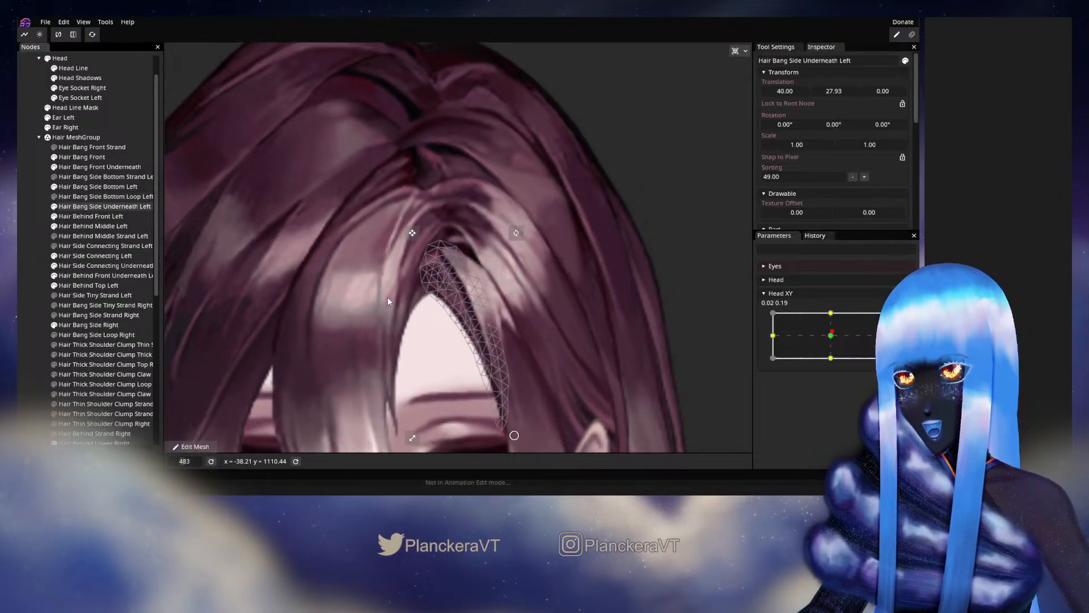
pyautogui.scroll(5, 594, 354)
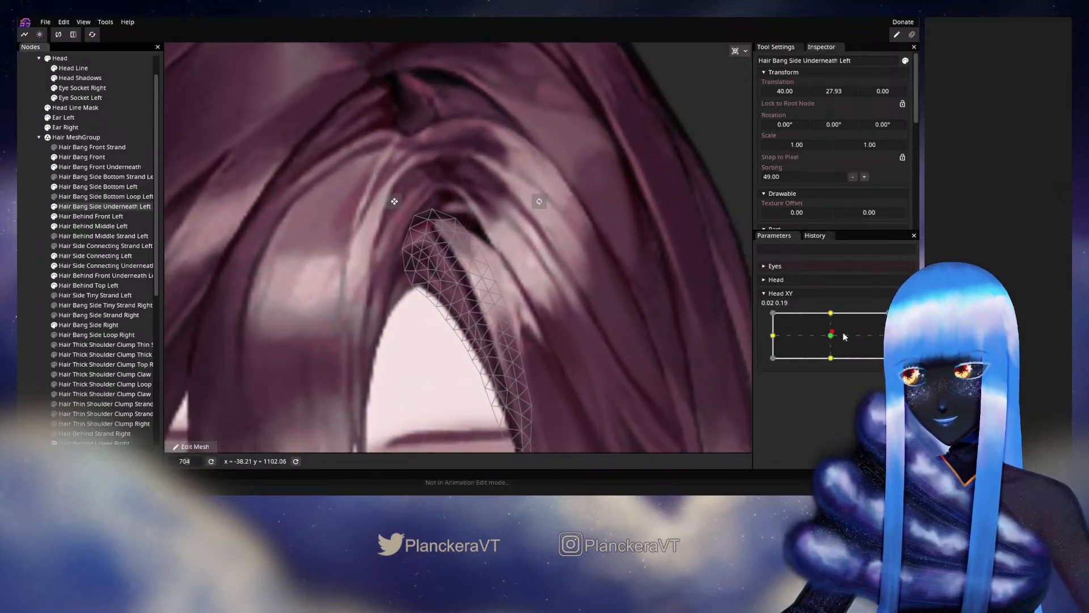
pyautogui.moveTo(831, 335); pyautogui.dragTo(832, 318)
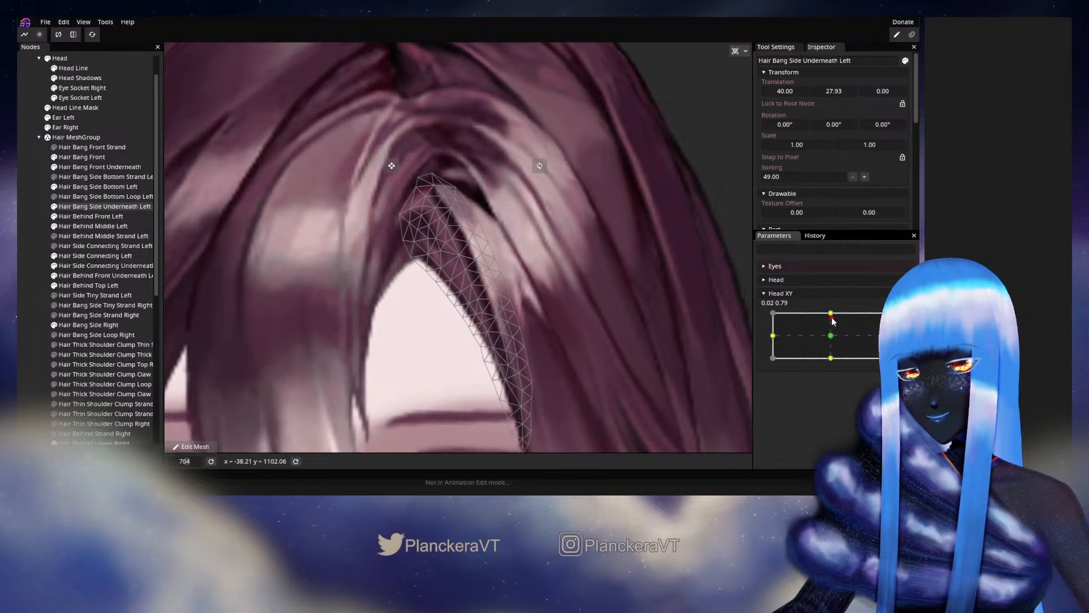
pyautogui.scroll(1, 444, 257)
pyautogui.scroll(5, 444, 257)
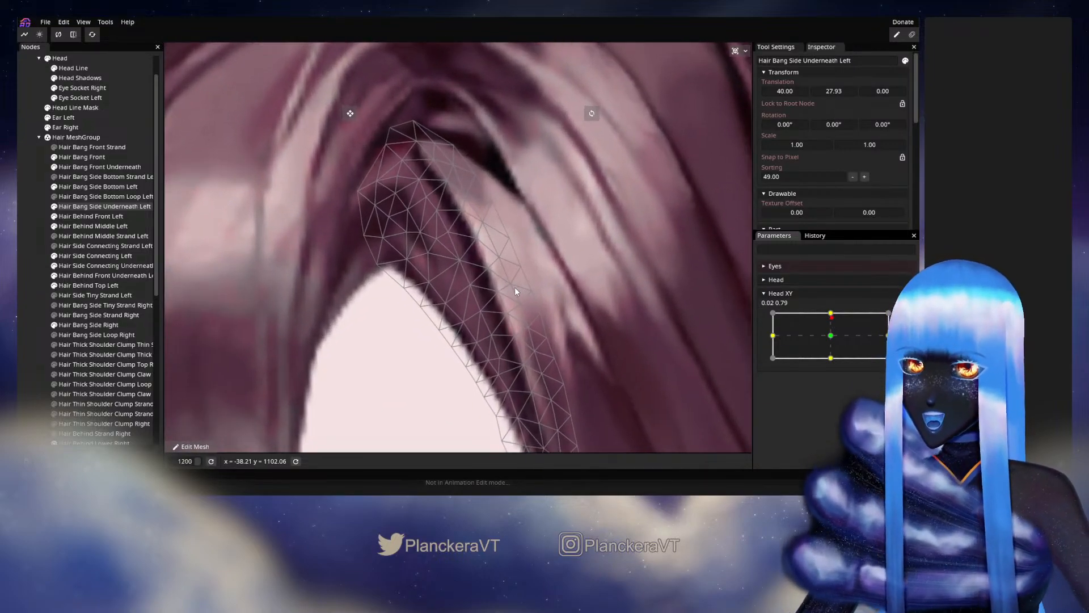
pyautogui.moveTo(517, 290); pyautogui.dragTo(548, 328)
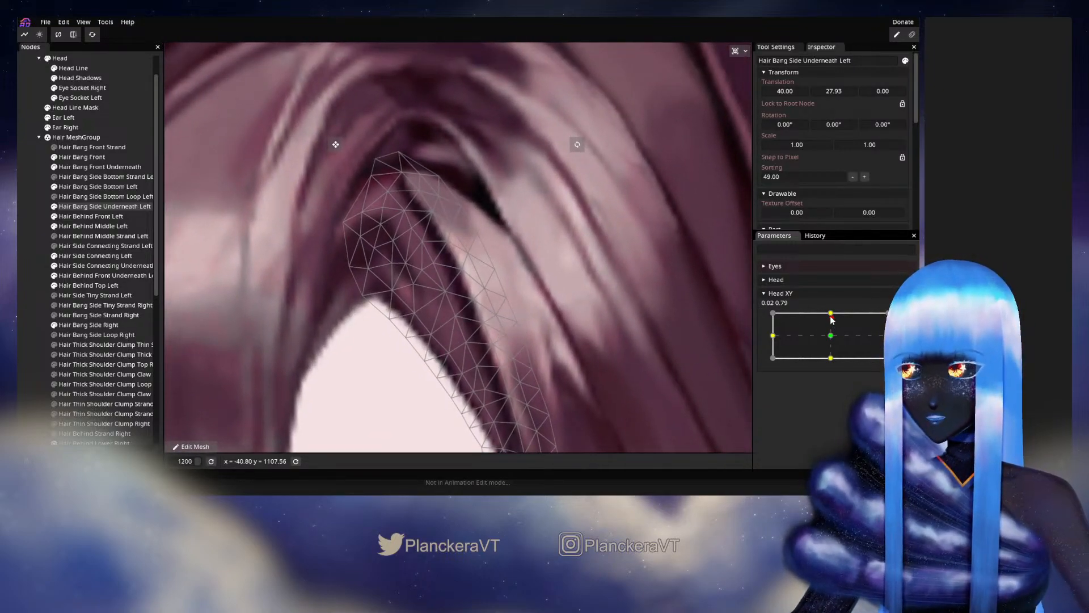
pyautogui.moveTo(833, 320); pyautogui.dragTo(832, 332)
# - Return Head XY to 0.00, 1.00, arm it, nudge a lower interior vertex of Hair Bang Side Underneath Left, and deselect the mesh
pyautogui.moveTo(832, 338); pyautogui.dragTo(830, 313)
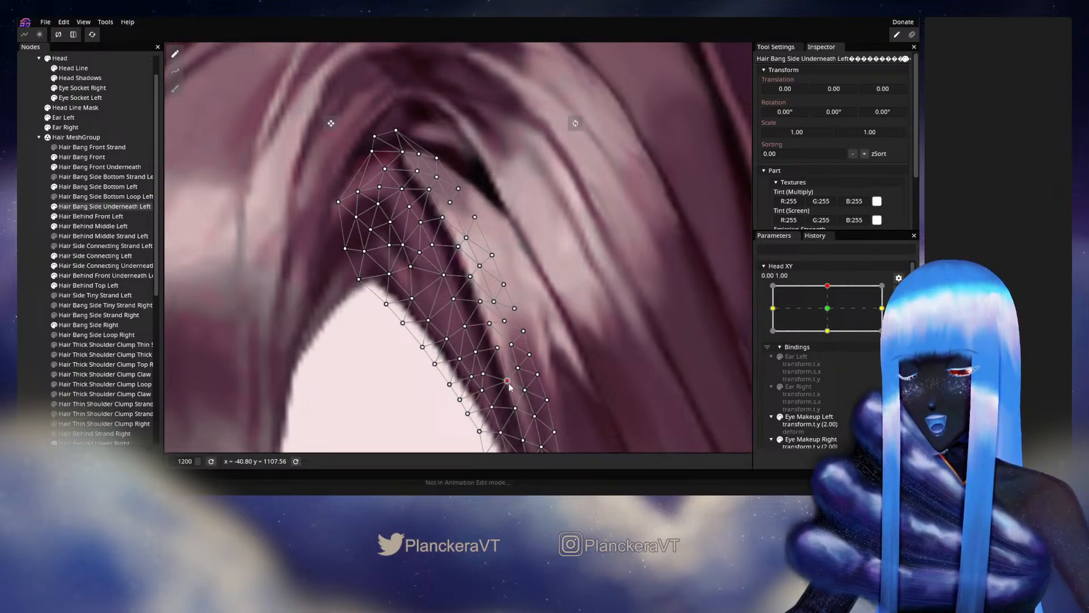
pyautogui.moveTo(522, 391); pyautogui.dragTo(493, 314)
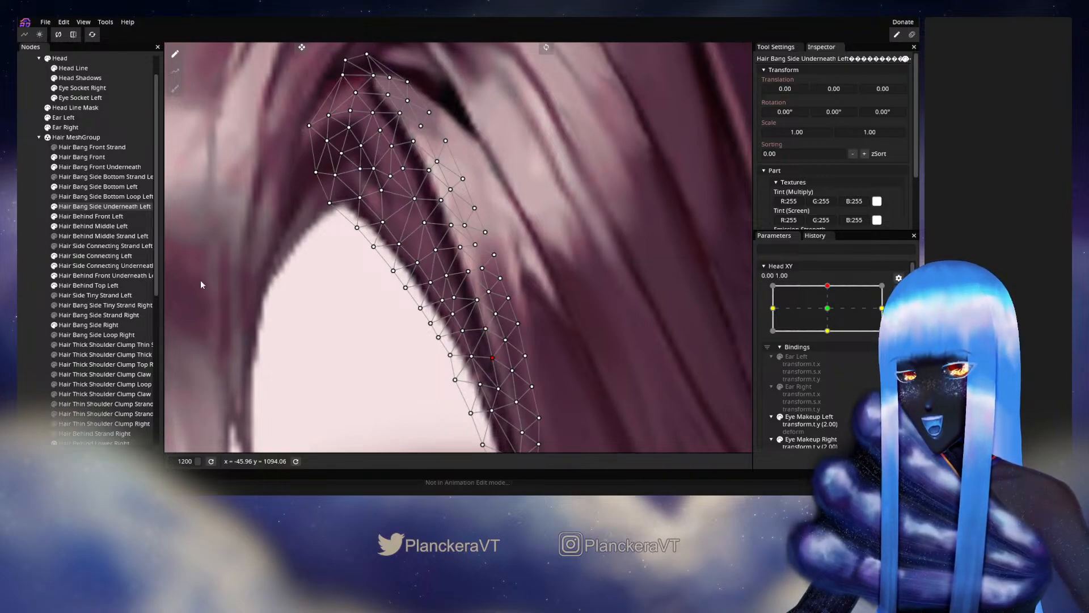
pyautogui.click(475, 237)
# - Disarm Head XY and vary it slightly sideways around the upper keypoint to examine the parting and surrounding bangs
pyautogui.scroll(-5, 474, 238)
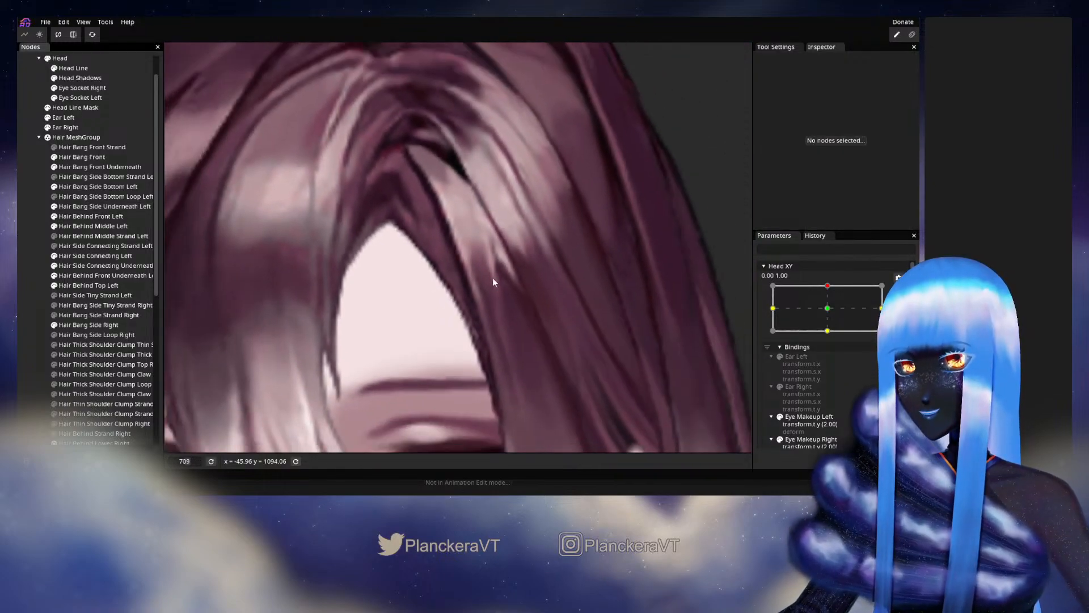
pyautogui.scroll(-2, 490, 295)
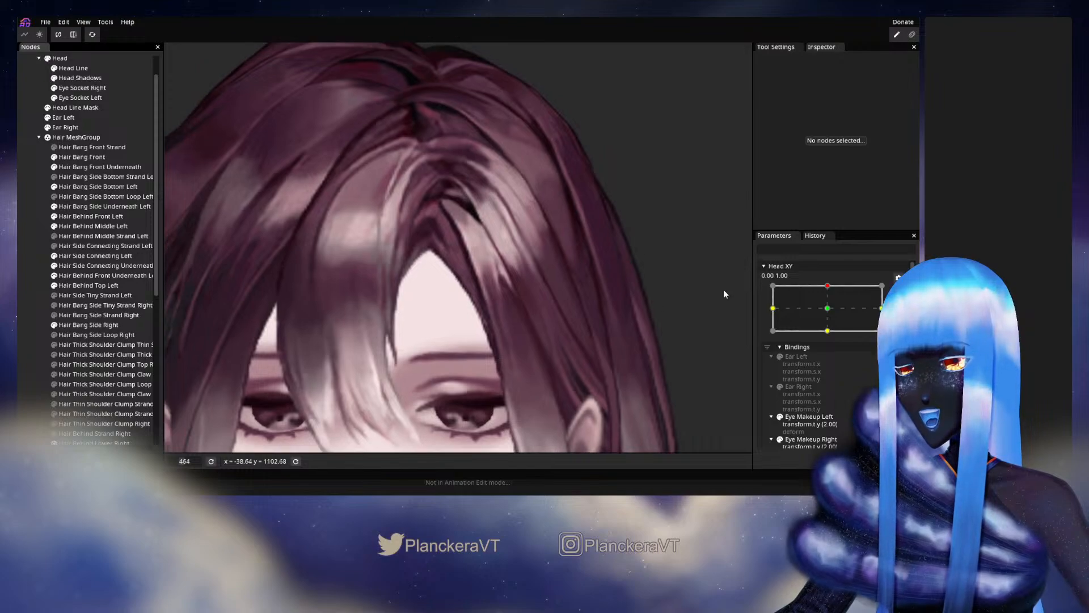
pyautogui.click(900, 293)
pyautogui.moveTo(833, 315)
pyautogui.mouseDown()
pyautogui.moveTo(830, 334)
pyautogui.moveTo(833, 315)
pyautogui.mouseUp()
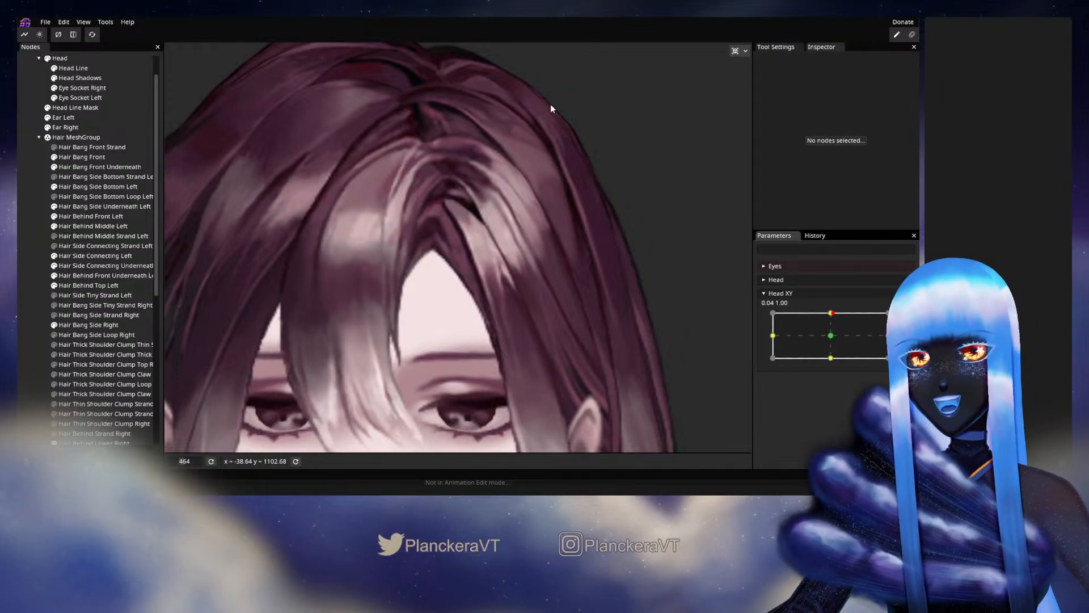
pyautogui.moveTo(516, 210); pyautogui.dragTo(531, 283)
pyautogui.moveTo(831, 317)
pyautogui.mouseDown()
pyautogui.moveTo(832, 340)
pyautogui.moveTo(824, 313)
pyautogui.mouseUp()
# - Arm Head XY at 0.00, 1.00 and slightly adjust the inner edge vertices of Hair Bang Front beside the parting
pyautogui.click(905, 317)
pyautogui.scroll(5, 361, 277)
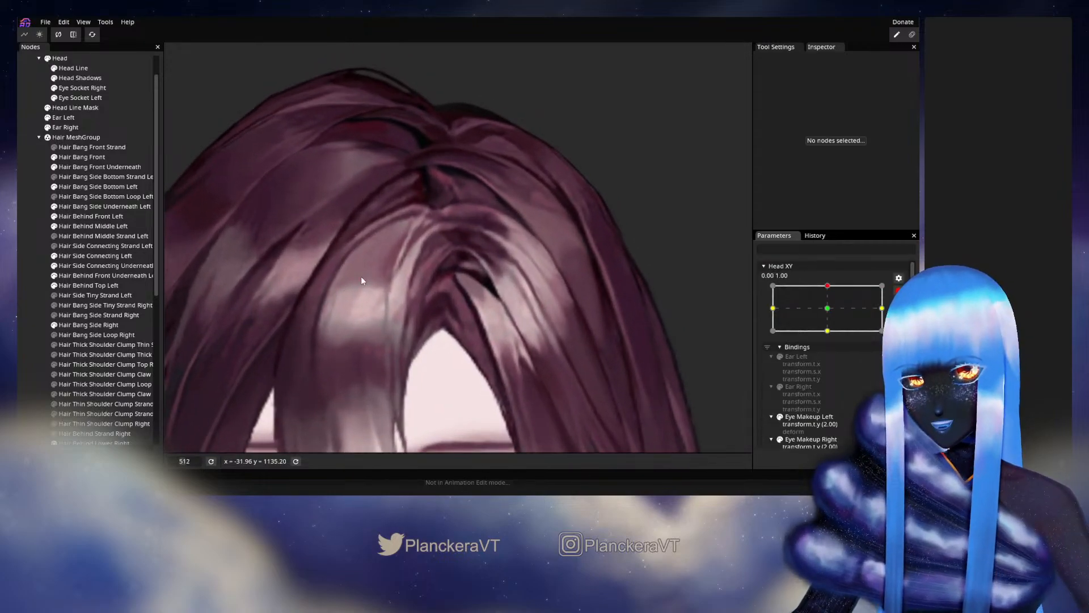
pyautogui.click(97, 156)
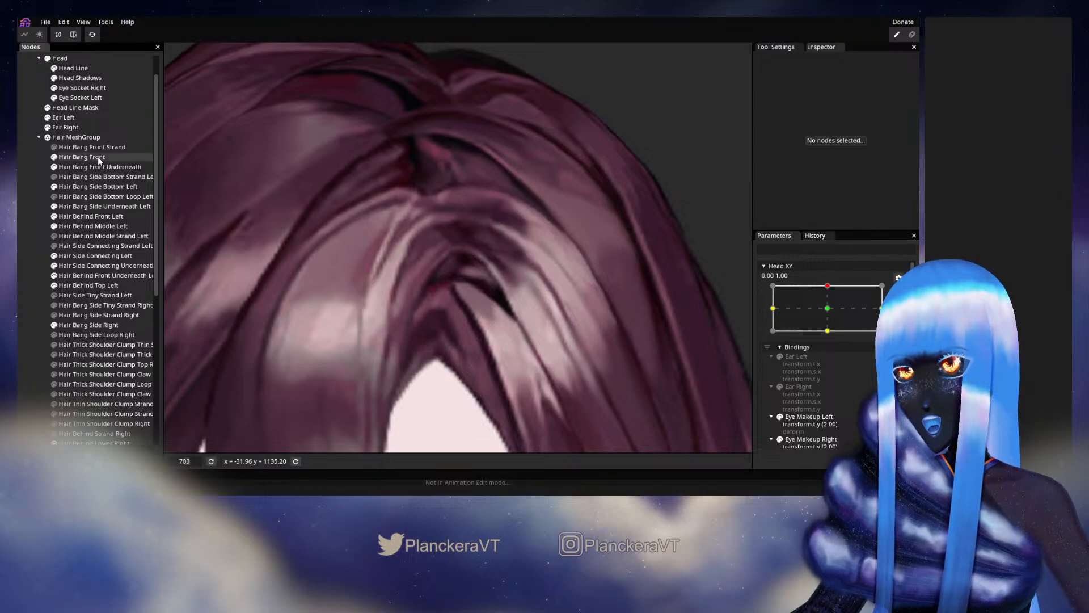
pyautogui.scroll(3, 473, 284)
pyautogui.scroll(1, 472, 279)
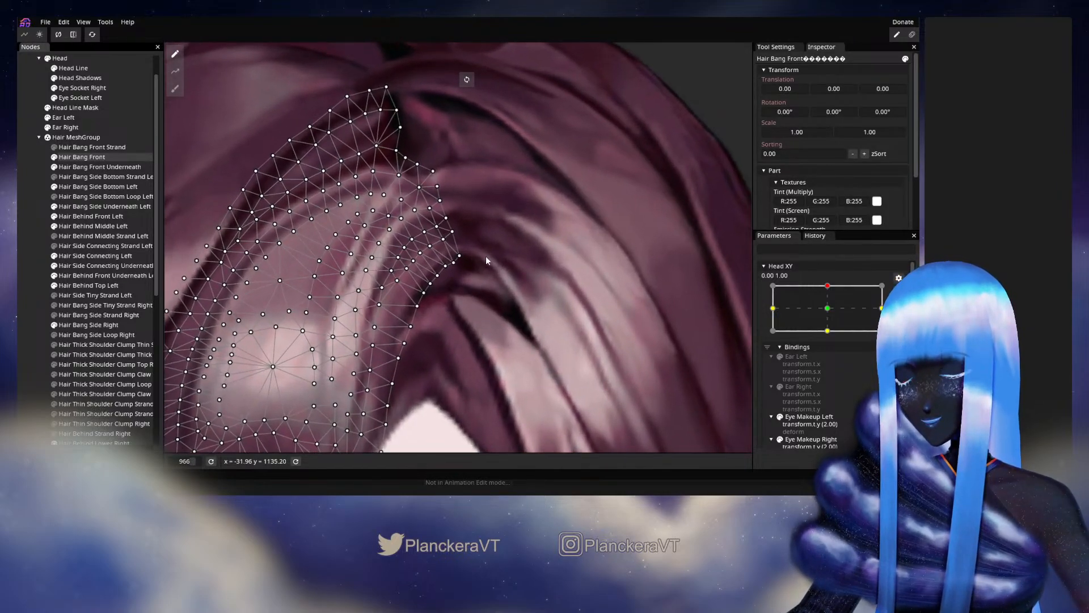
pyautogui.scroll(1, 486, 257)
pyautogui.moveTo(429, 248); pyautogui.dragTo(435, 250)
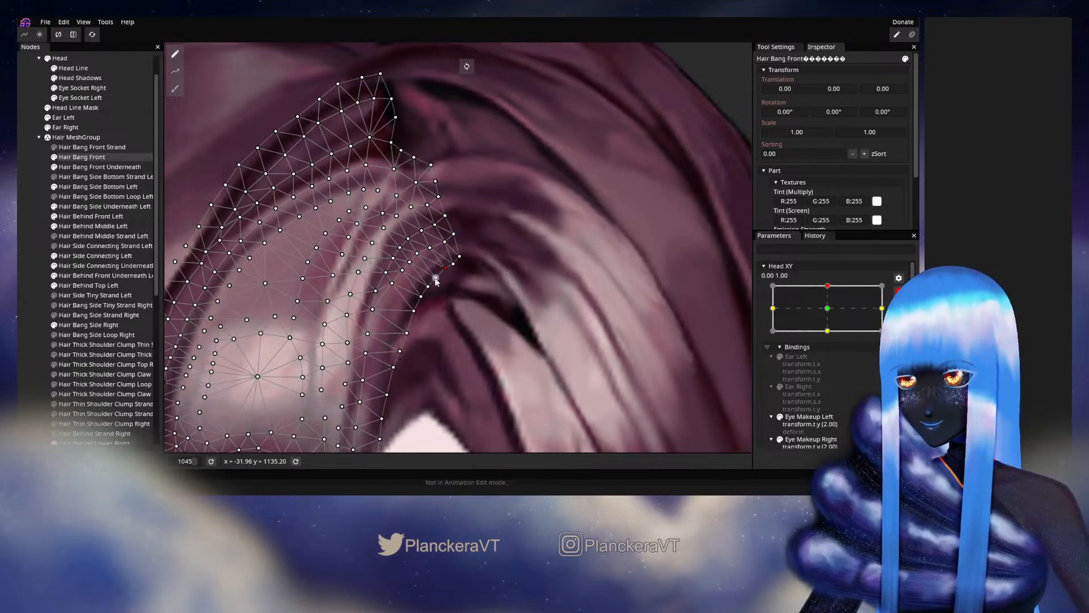
pyautogui.moveTo(435, 278); pyautogui.dragTo(429, 289)
# - Nudge the interior vertices of Hair Bang Front just inside its curved inner edge and deselect the mesh
pyautogui.click(419, 255)
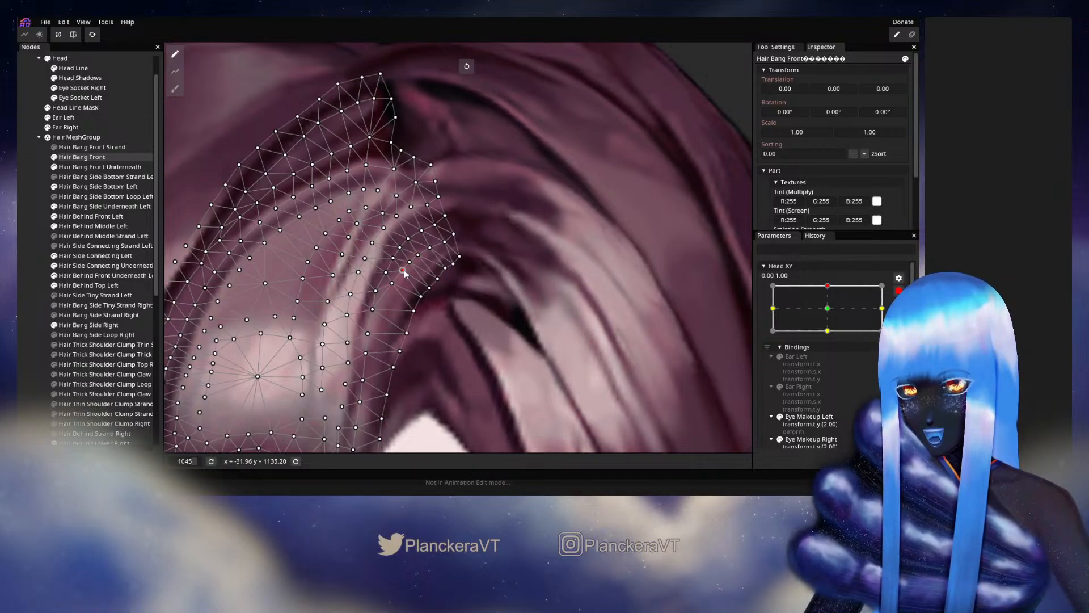
pyautogui.moveTo(404, 271); pyautogui.dragTo(408, 276)
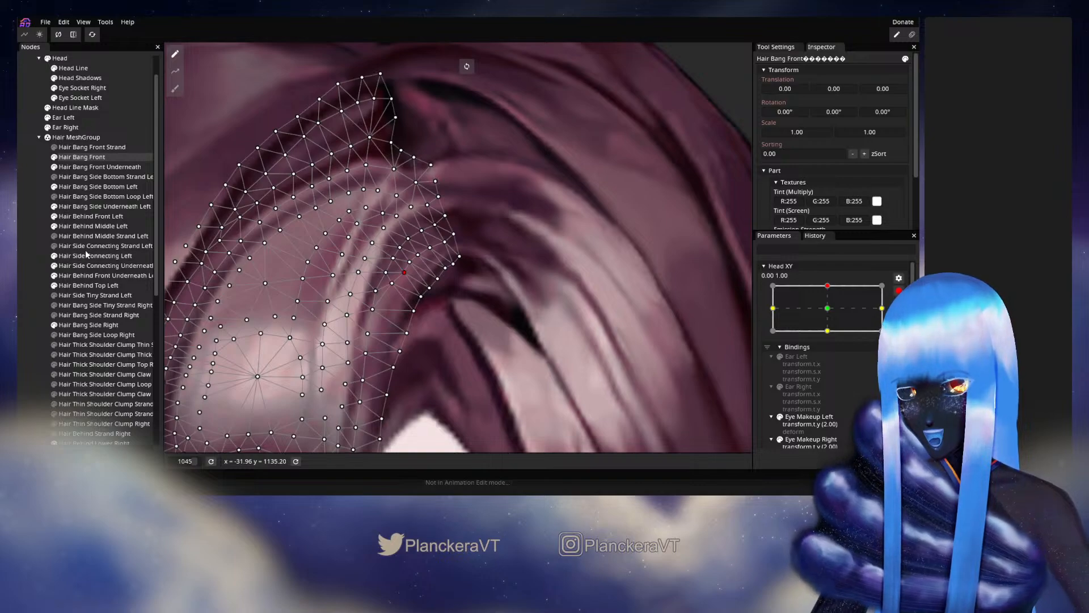
pyautogui.click(33, 254)
# - Disarm Head XY and vary it slightly around the upper keypoint to examine the front bang's motion across the whole hair
pyautogui.scroll(-1, 496, 271)
pyautogui.scroll(-7, 497, 269)
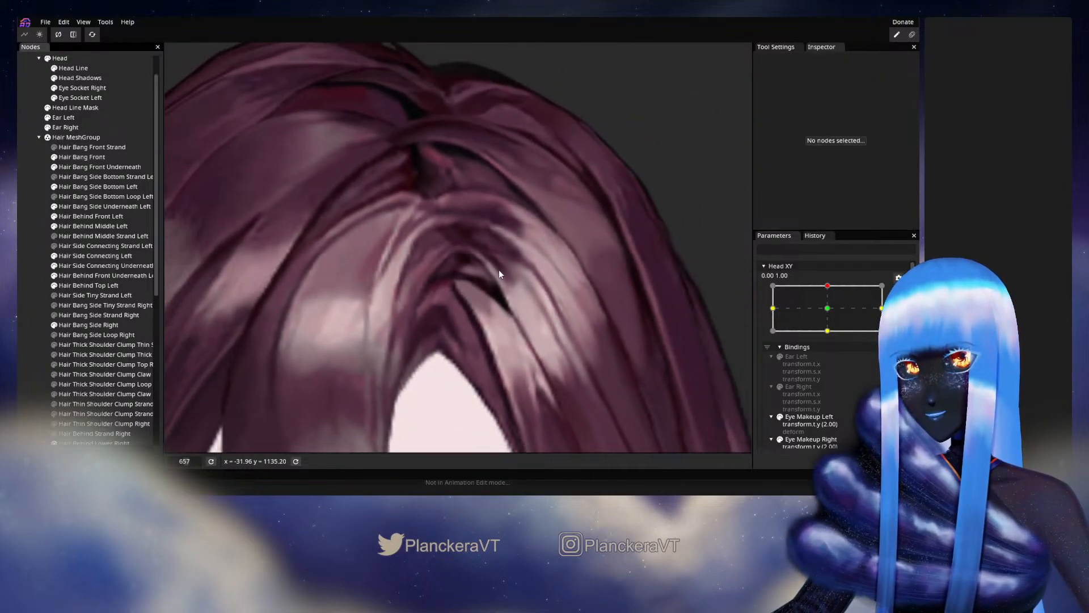
pyautogui.scroll(-3, 501, 265)
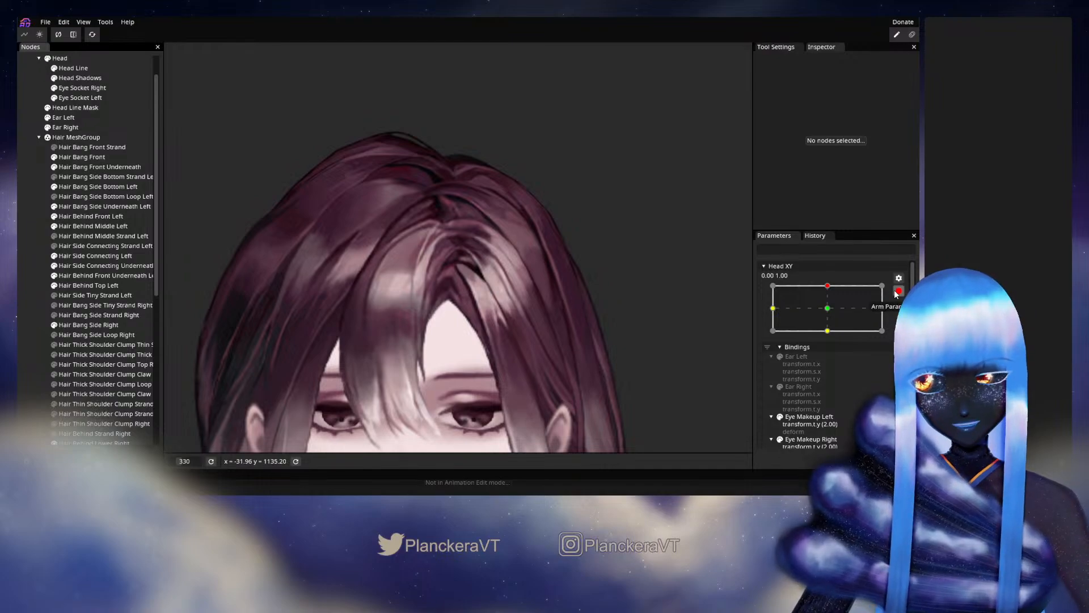
pyautogui.click(898, 290)
pyautogui.moveTo(831, 313)
pyautogui.mouseDown()
pyautogui.moveTo(819, 335)
pyautogui.moveTo(835, 319)
pyautogui.mouseUp()
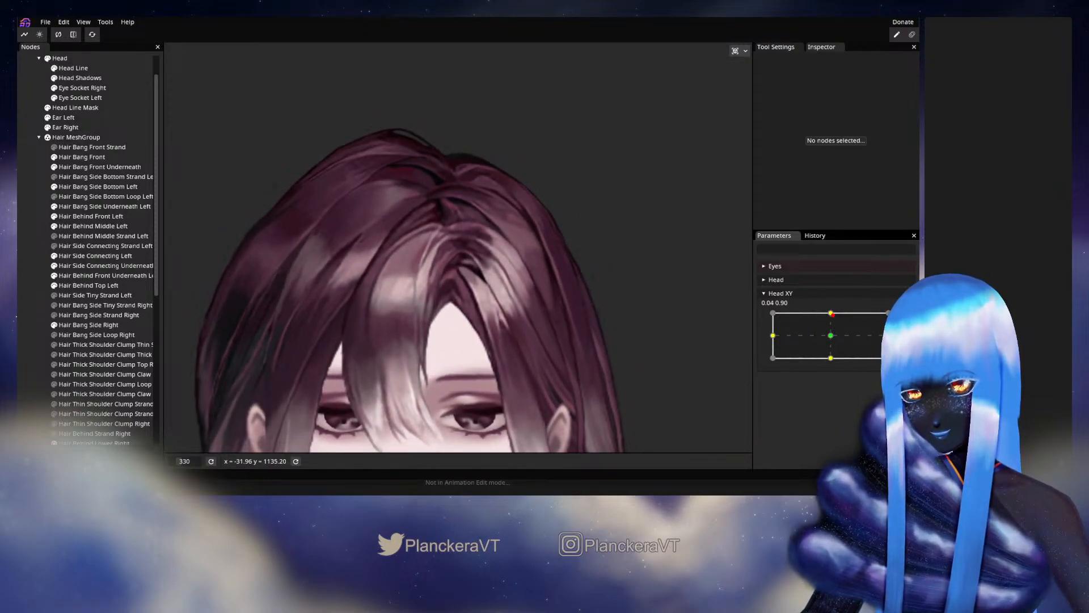
# - Arm Head XY at 0.00, 1.00 and open Hair Side Connecting Left for vertex editing near the parting
pyautogui.click(905, 318)
pyautogui.scroll(5, 423, 307)
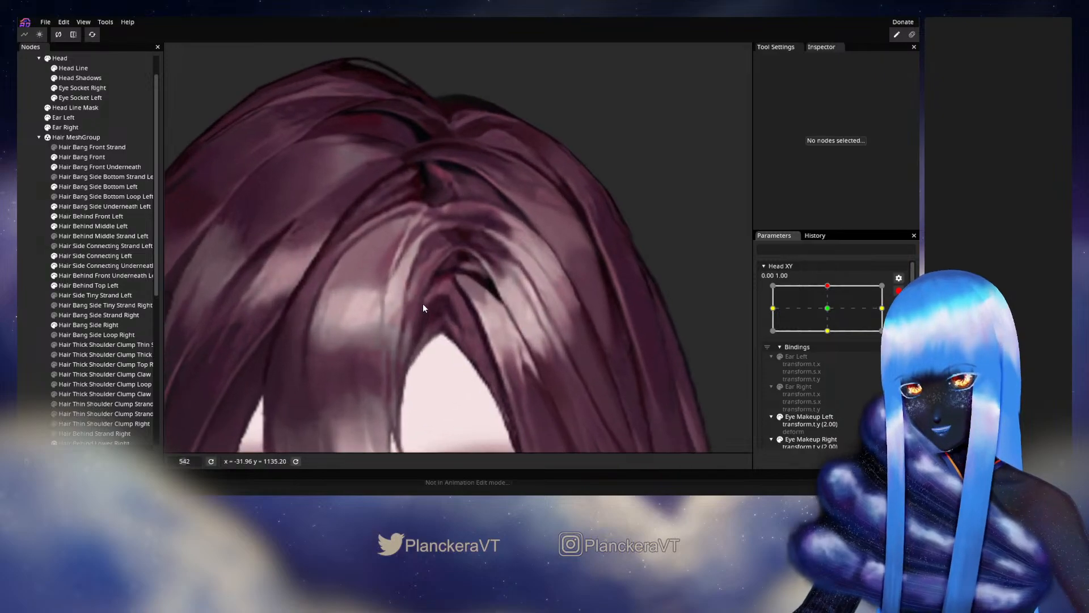
pyautogui.click(106, 257)
pyautogui.scroll(1, 503, 267)
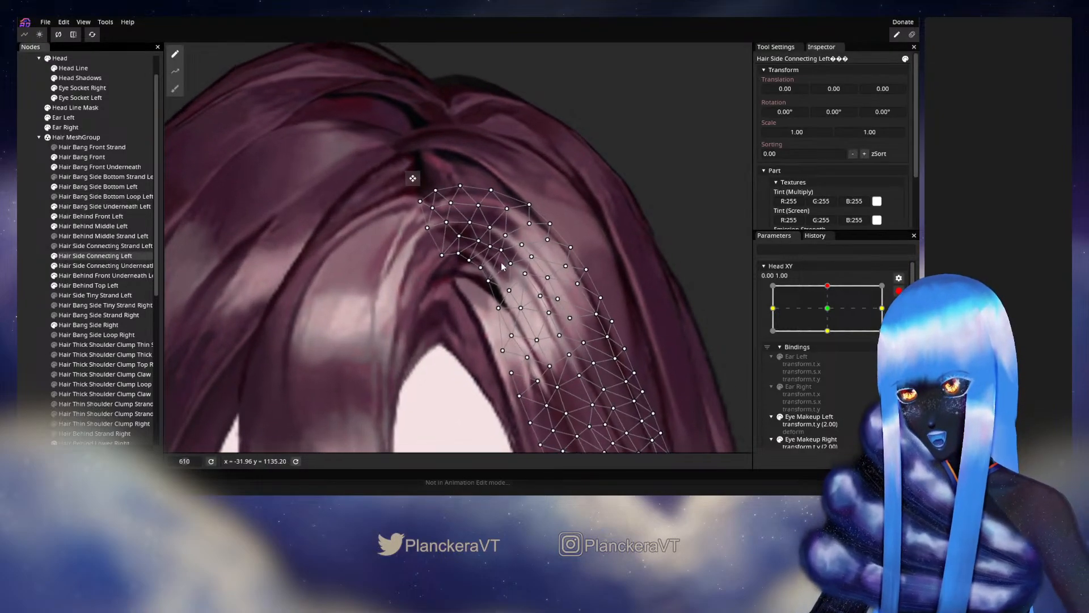
pyautogui.scroll(1, 502, 266)
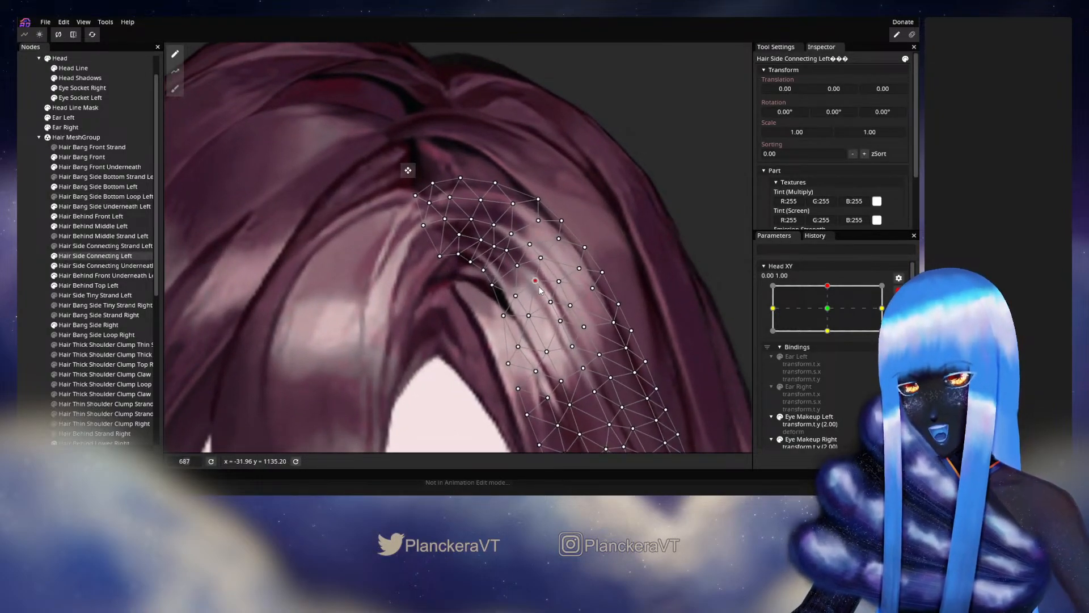
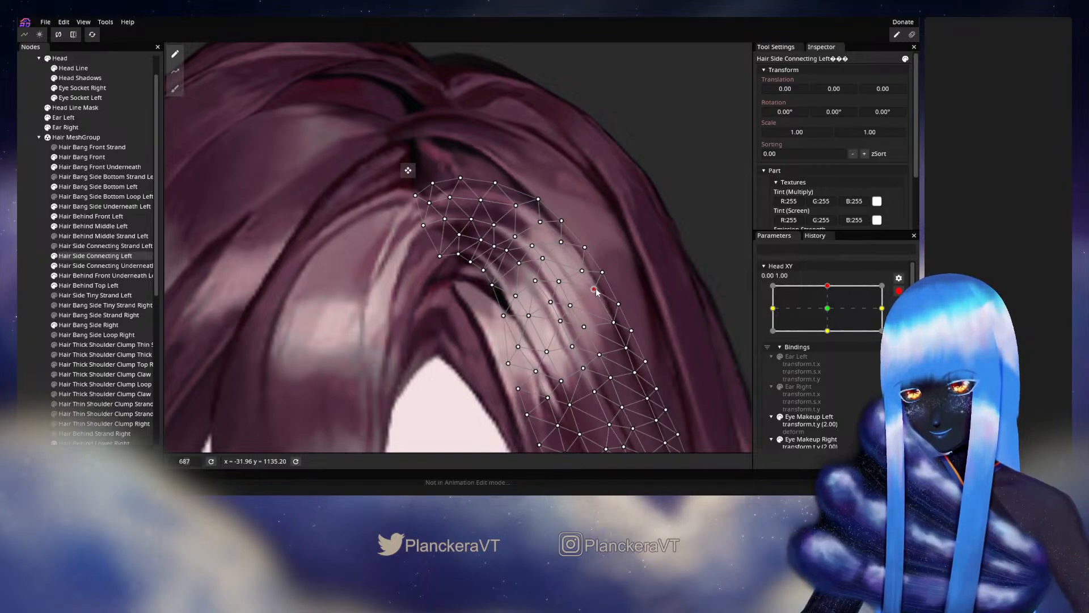
# - Slightly adjust the interior vertices in the upper half of Hair Side Connecting Left, beside the parting, and deselect the mesh
pyautogui.moveTo(594, 321); pyautogui.dragTo(562, 232)
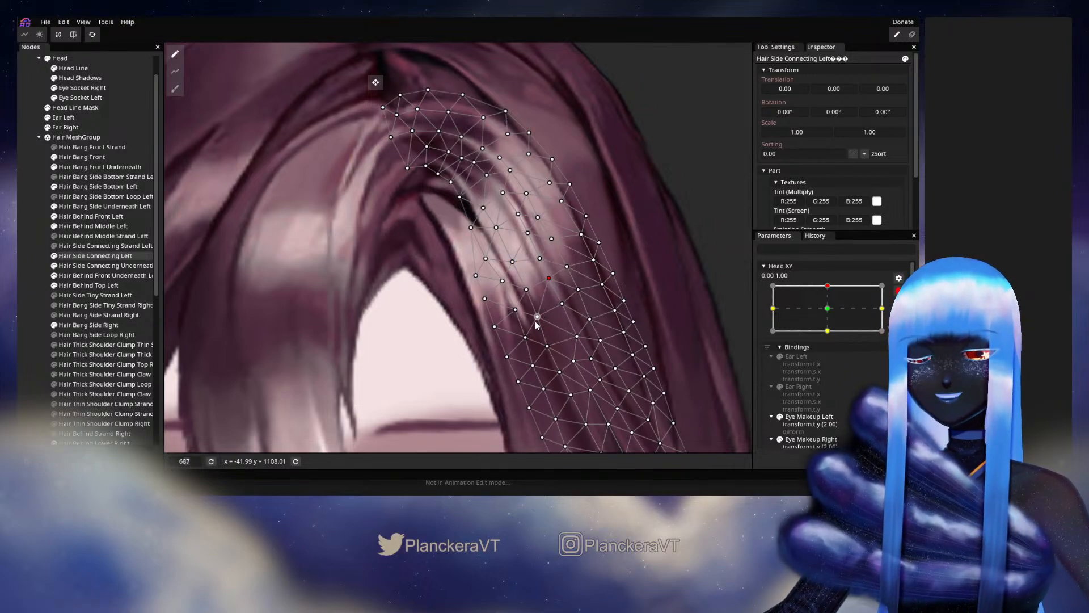
pyautogui.moveTo(535, 321); pyautogui.dragTo(533, 317)
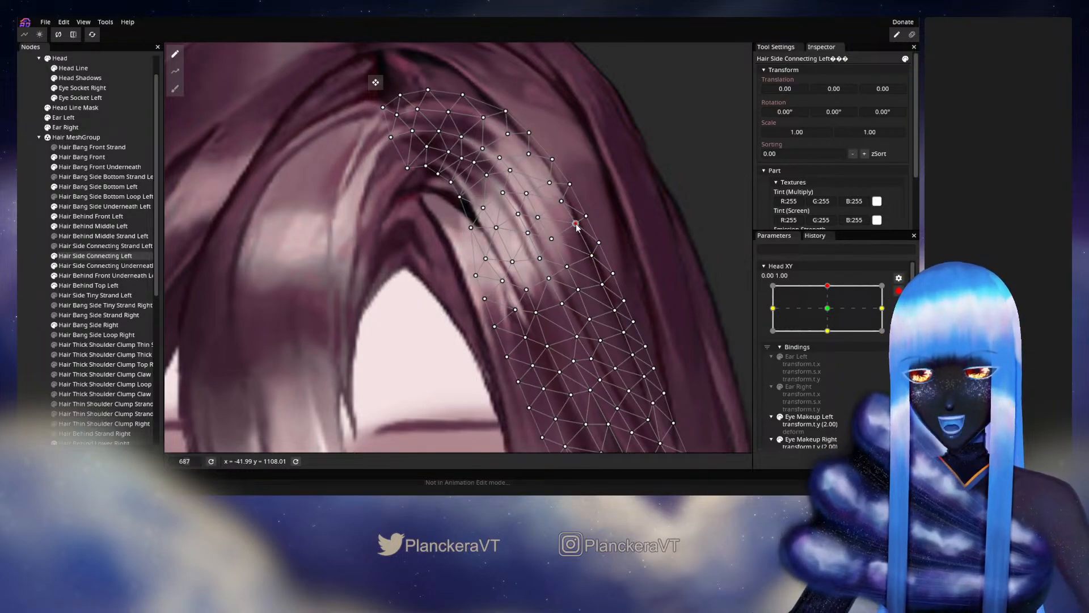
pyautogui.click(565, 265)
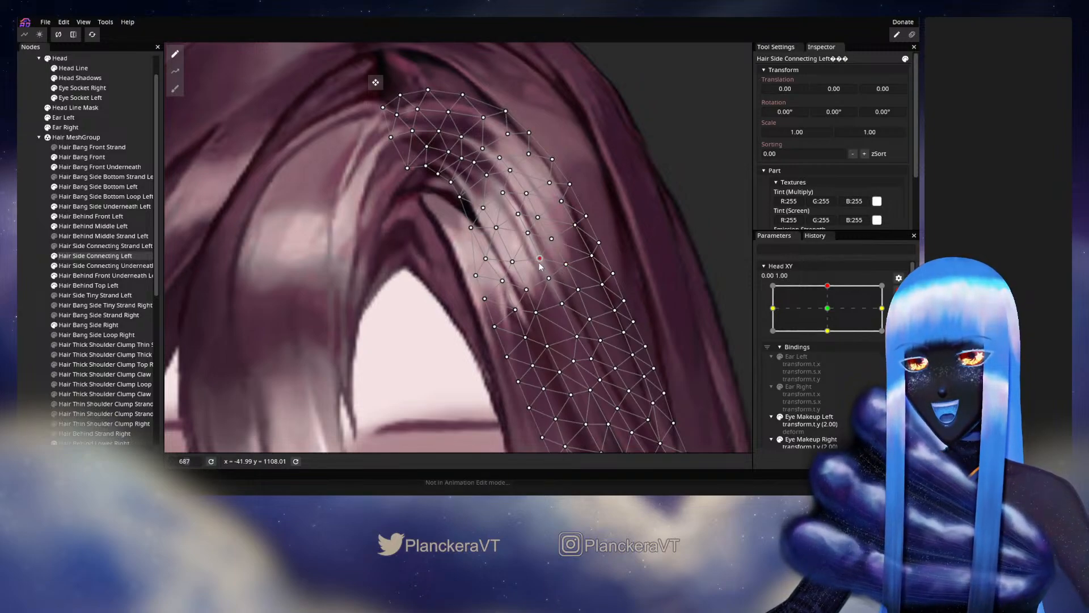
pyautogui.click(541, 257)
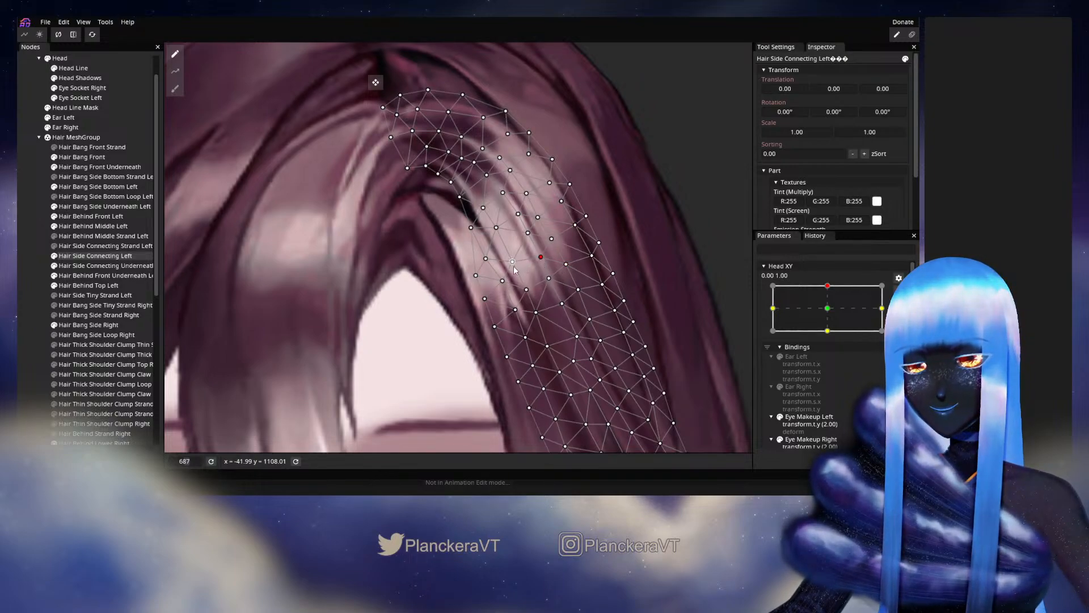
pyautogui.click(528, 234)
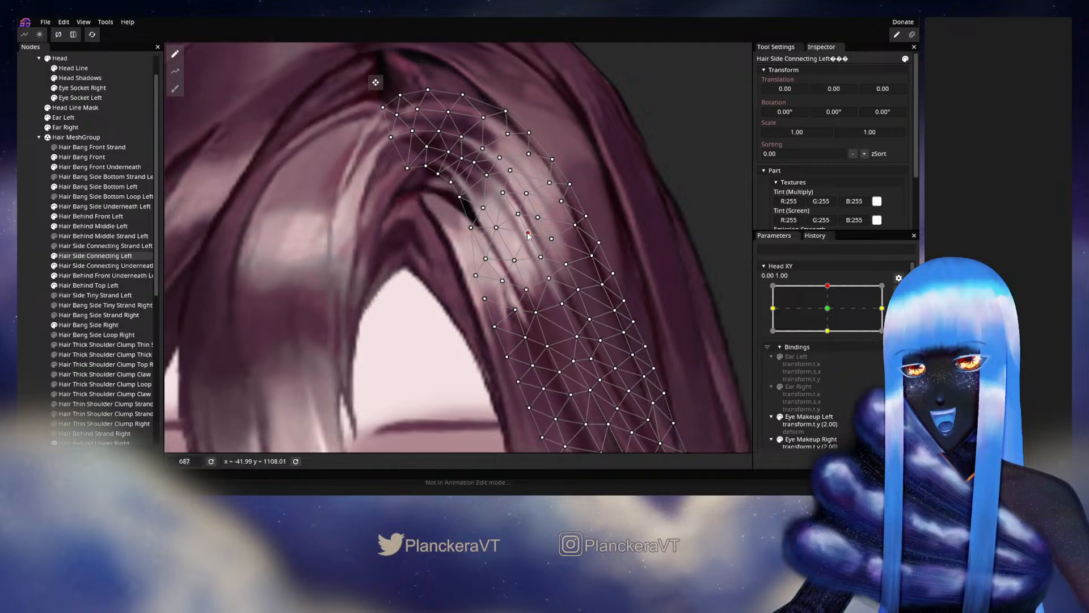
pyautogui.click(540, 217)
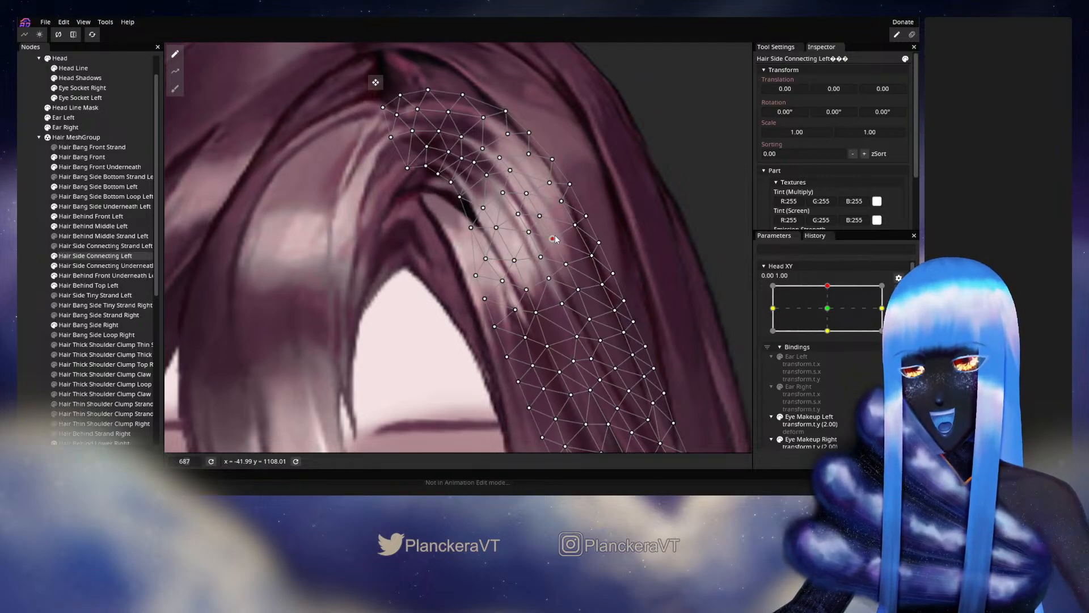
pyautogui.click(46, 287)
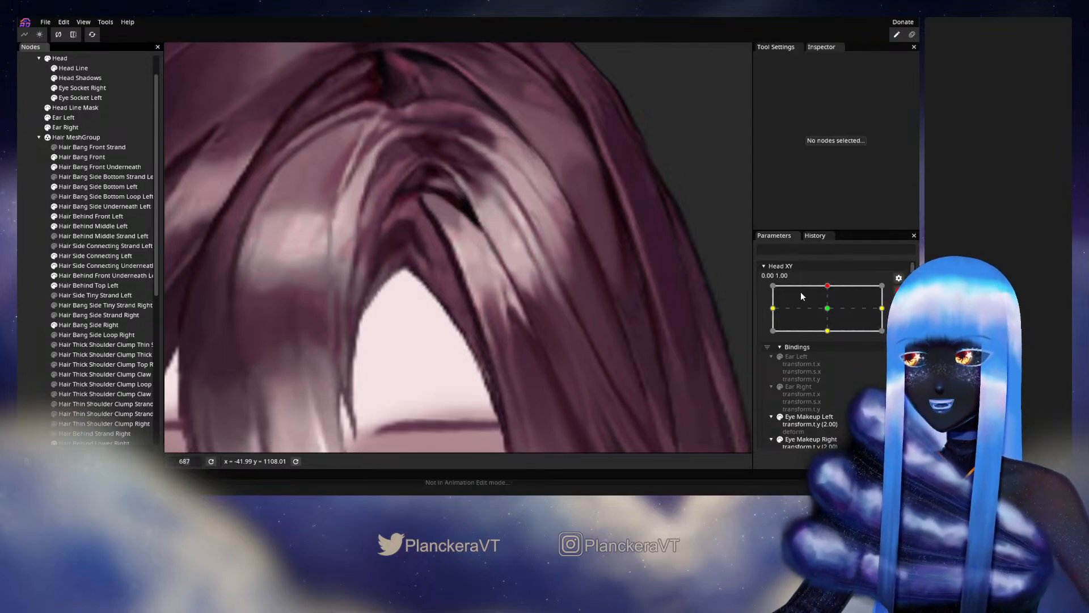
# - Disarm Head XY and vary it between the center and upper keypoint to examine the motion of the hair beside the parting
pyautogui.click(899, 292)
pyautogui.moveTo(829, 316); pyautogui.dragTo(832, 325)
pyautogui.scroll(-6, 580, 348)
pyautogui.scroll(-5, 581, 346)
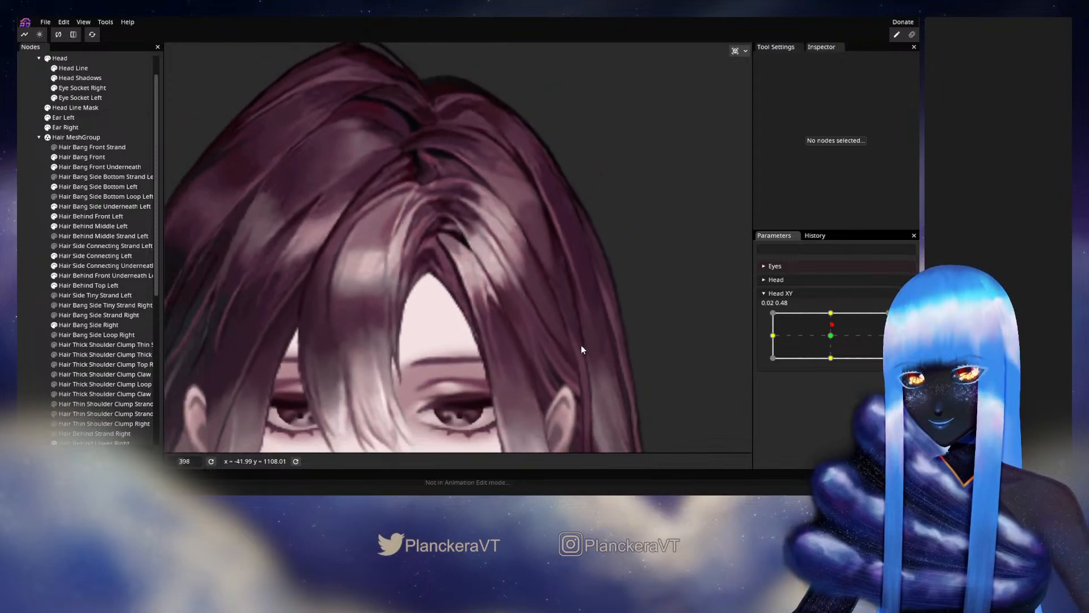
pyautogui.moveTo(832, 325)
pyautogui.mouseDown()
pyautogui.moveTo(831, 339)
pyautogui.moveTo(828, 316)
pyautogui.mouseUp()
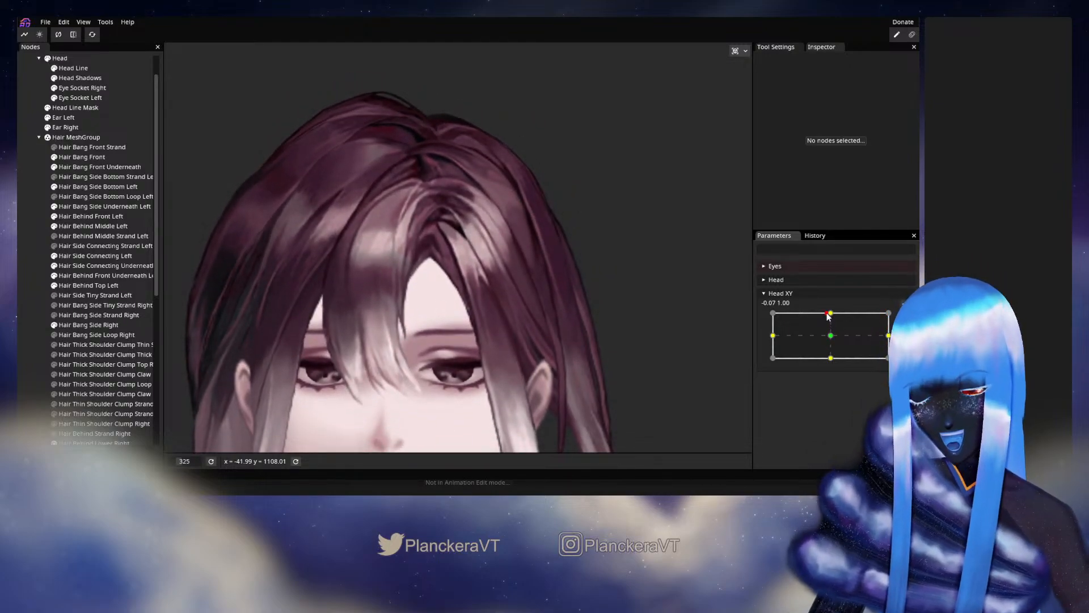
pyautogui.moveTo(828, 317)
pyautogui.mouseDown()
pyautogui.moveTo(833, 344)
pyautogui.moveTo(831, 316)
pyautogui.mouseUp()
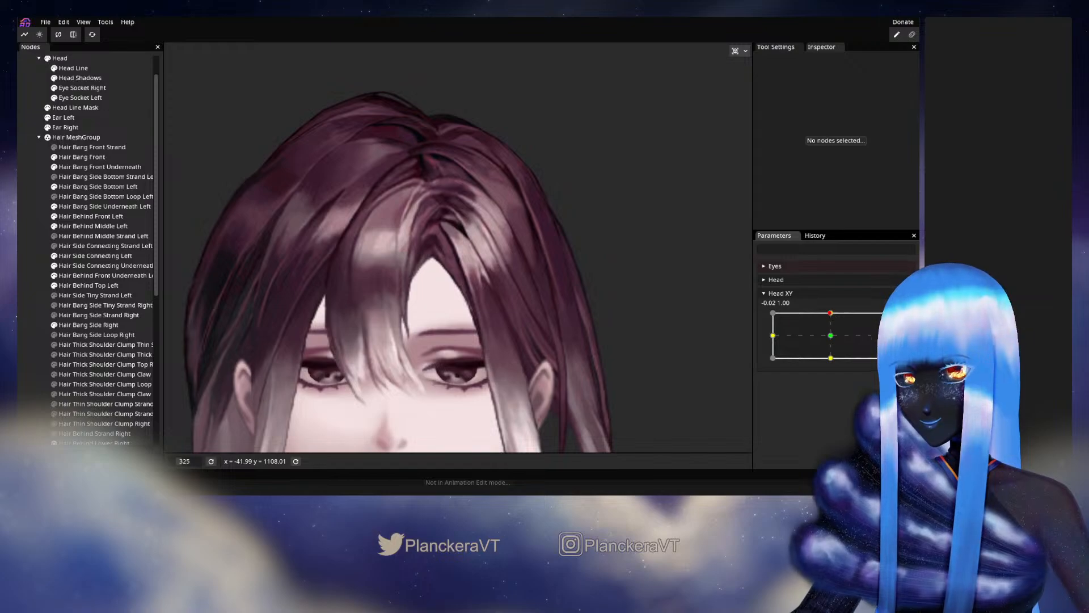
# - Arm Head XY at 0.00, 1.00 and nudge an interior vertex of Hair Bang Side Right beside the strand split, then deselect it
pyautogui.click(905, 320)
pyautogui.scroll(2, 365, 299)
pyautogui.moveTo(333, 276); pyautogui.dragTo(424, 325)
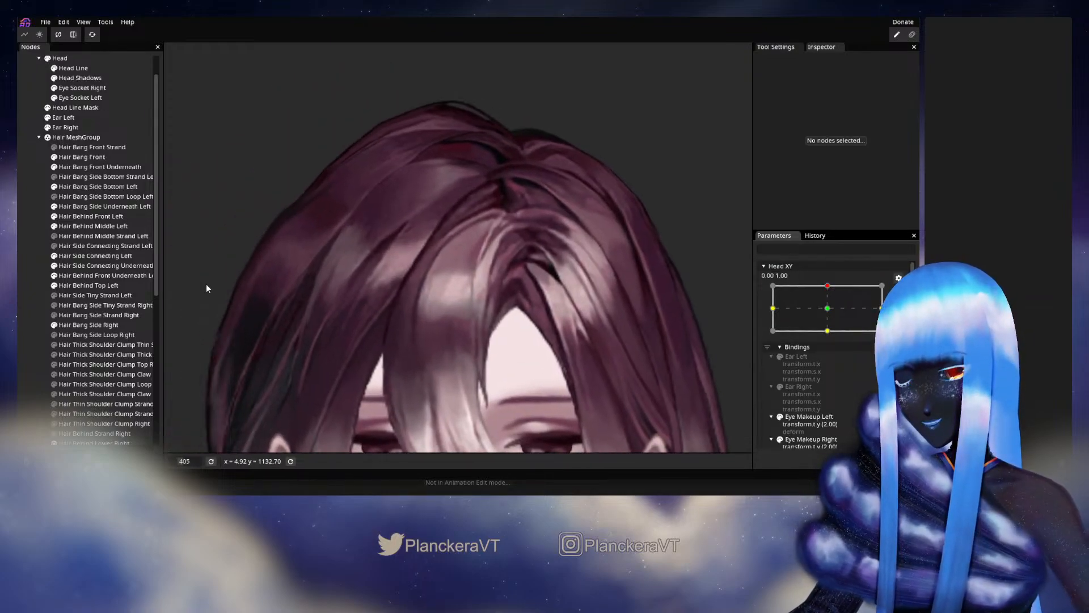
pyautogui.scroll(-1, 125, 332)
pyautogui.click(77, 294)
pyautogui.scroll(5, 380, 279)
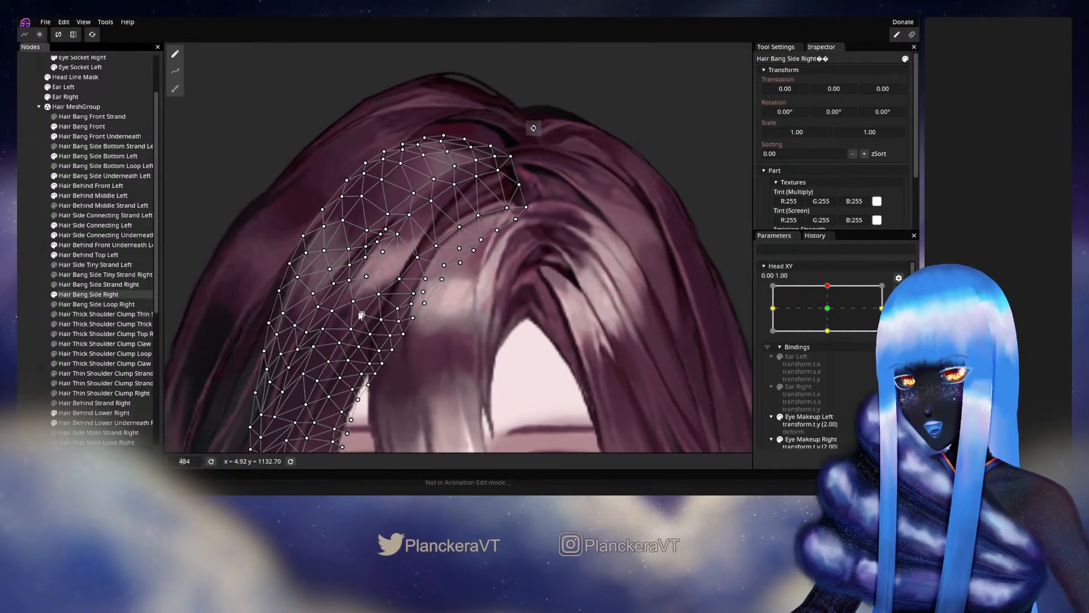
pyautogui.scroll(4, 380, 279)
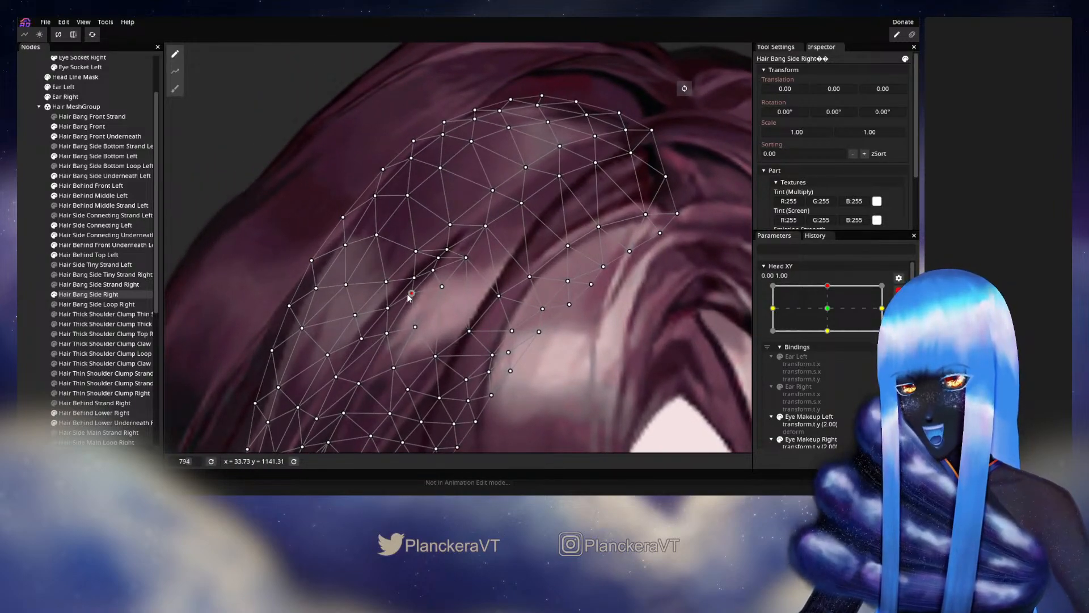
pyautogui.click(403, 312)
pyautogui.scroll(-3, 400, 336)
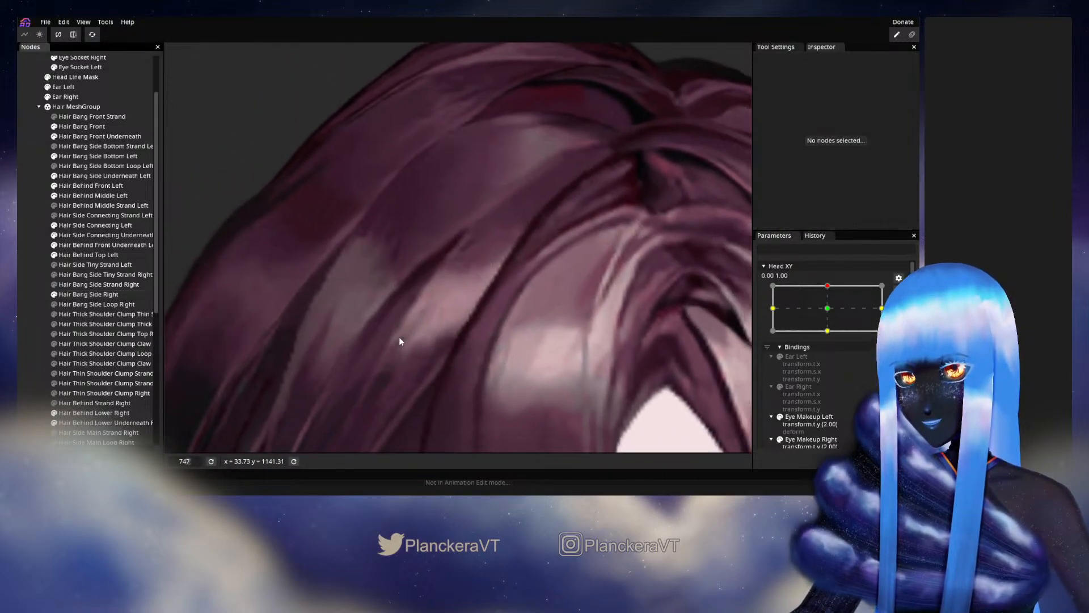
# - Reopen Hair Bang Side Right and fine-tune the vertices along the dark gap between its strands, then deselect the mesh
pyautogui.scroll(-5, 454, 329)
pyautogui.scroll(4, 476, 307)
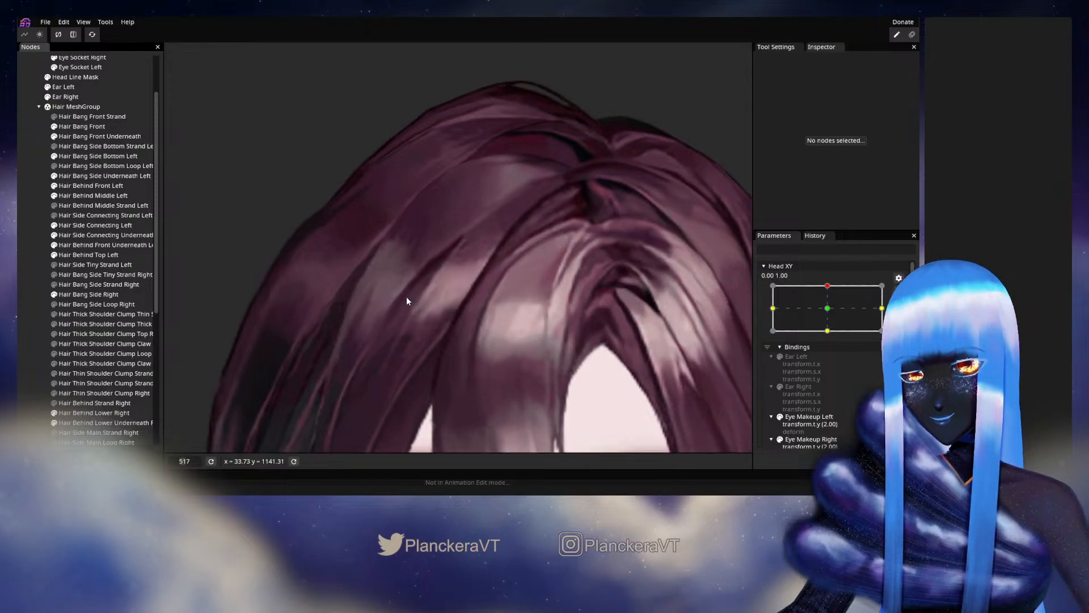
pyautogui.scroll(2, 237, 263)
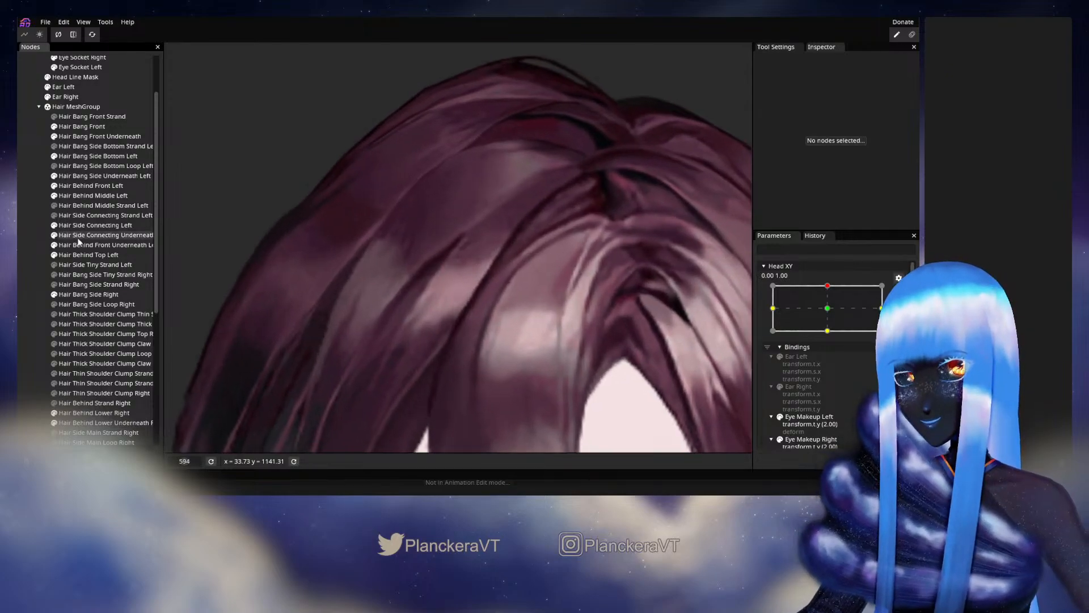
pyautogui.click(88, 294)
pyautogui.scroll(2, 388, 295)
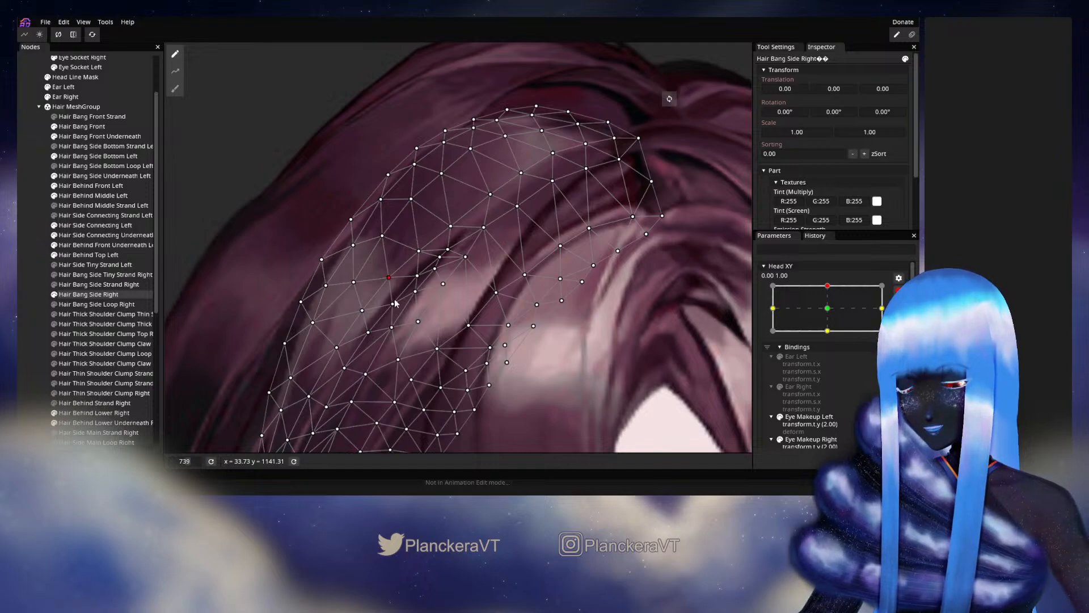
pyautogui.click(392, 303)
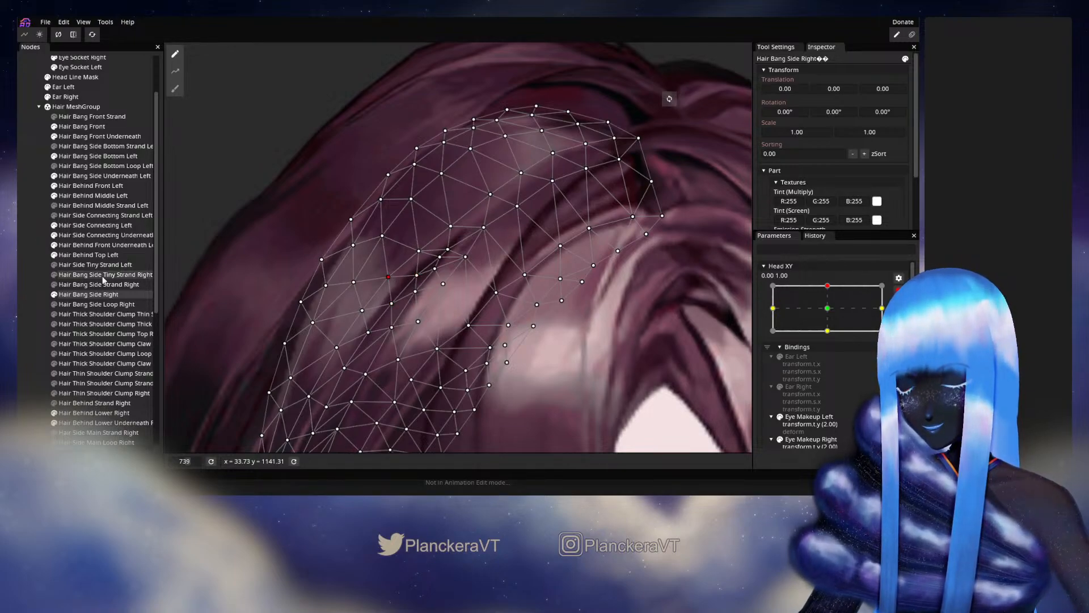
pyautogui.click(26, 273)
# - Disarm Head XY and vary it slightly around the upper keypoint to examine the motion of Hair Bang Side Right
pyautogui.scroll(-6, 486, 306)
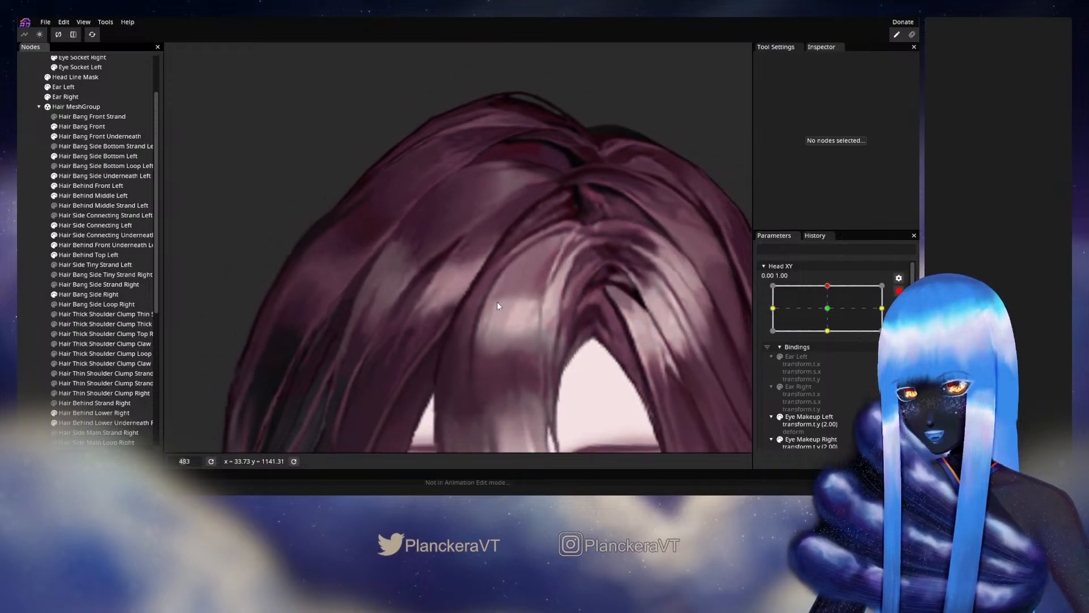
pyautogui.scroll(-2, 495, 306)
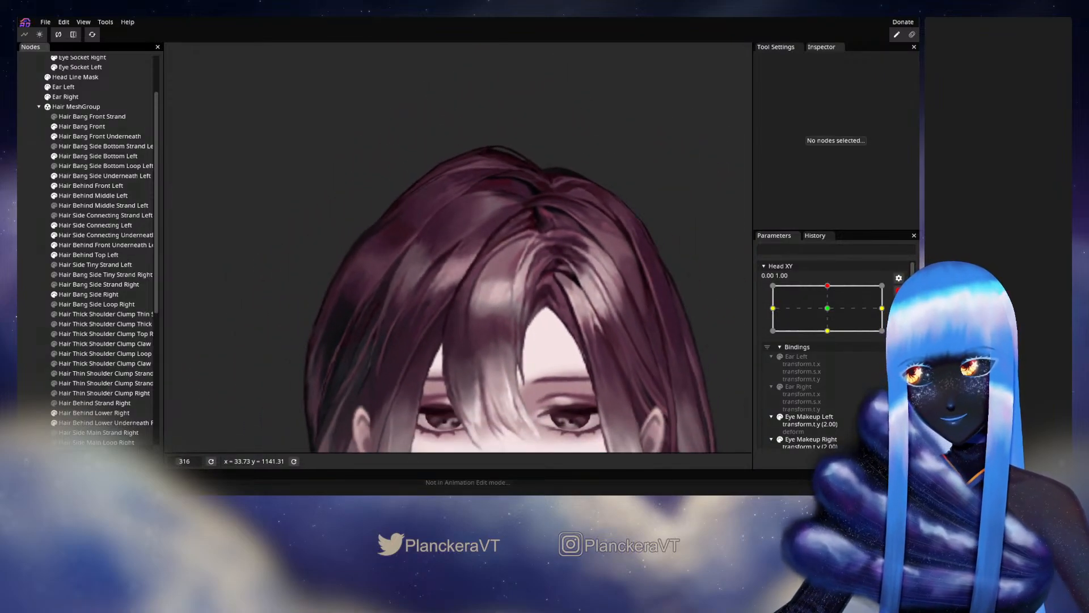
pyautogui.click(898, 291)
pyautogui.moveTo(831, 312)
pyautogui.mouseDown()
pyautogui.moveTo(832, 339)
pyautogui.moveTo(831, 314)
pyautogui.mouseUp()
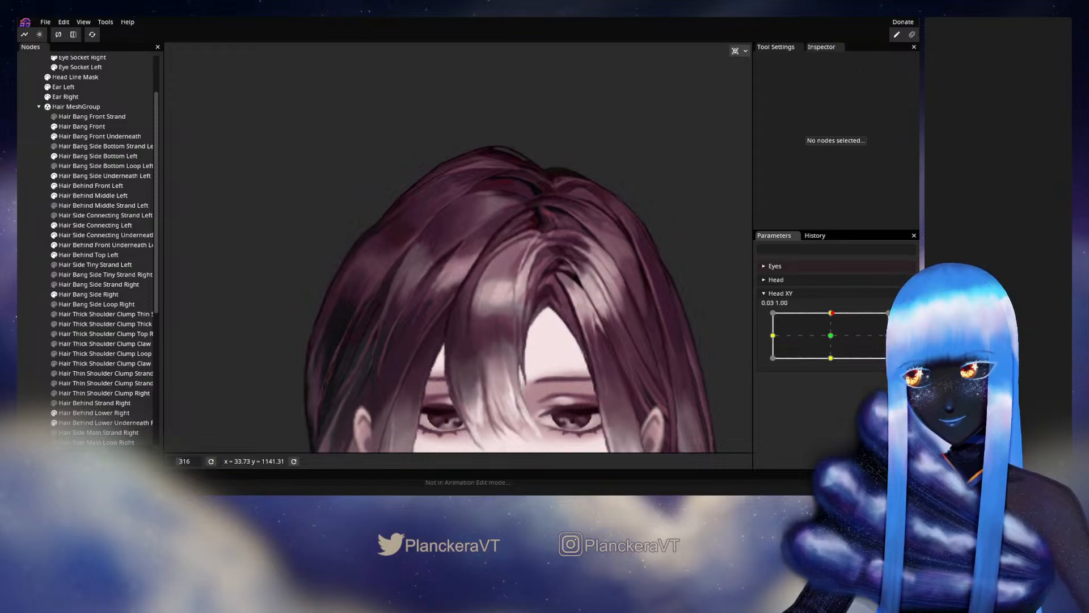
# - Arm Head XY at 0.00, 1.00, shift several vertices around the light strand of Hair Bang Side Right slightly, and deselect the mesh
pyautogui.click(905, 318)
pyautogui.scroll(2, 350, 343)
pyautogui.scroll(4, 350, 340)
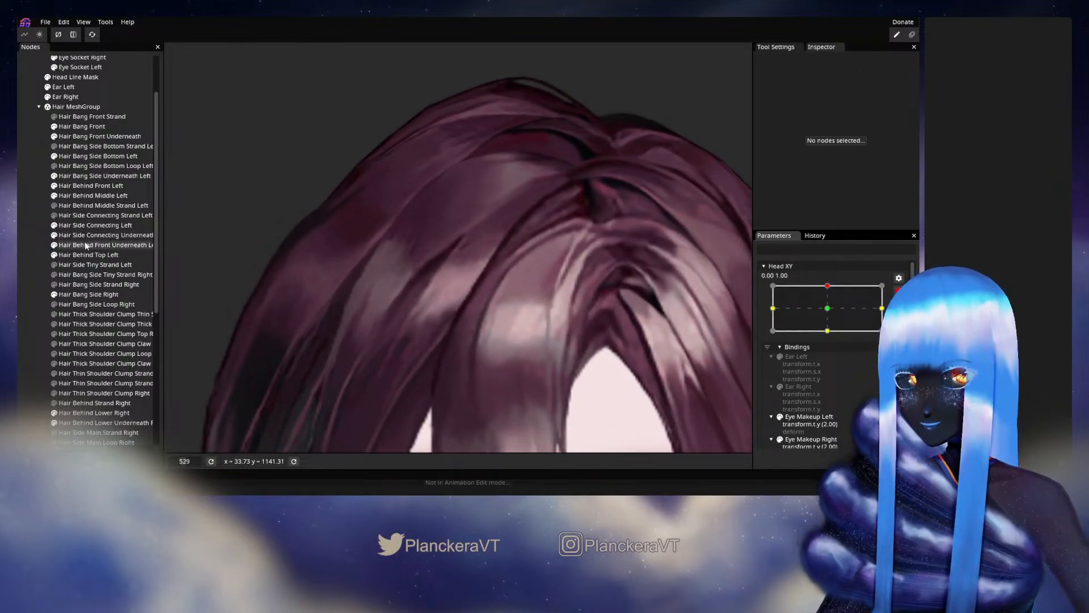
pyautogui.click(94, 293)
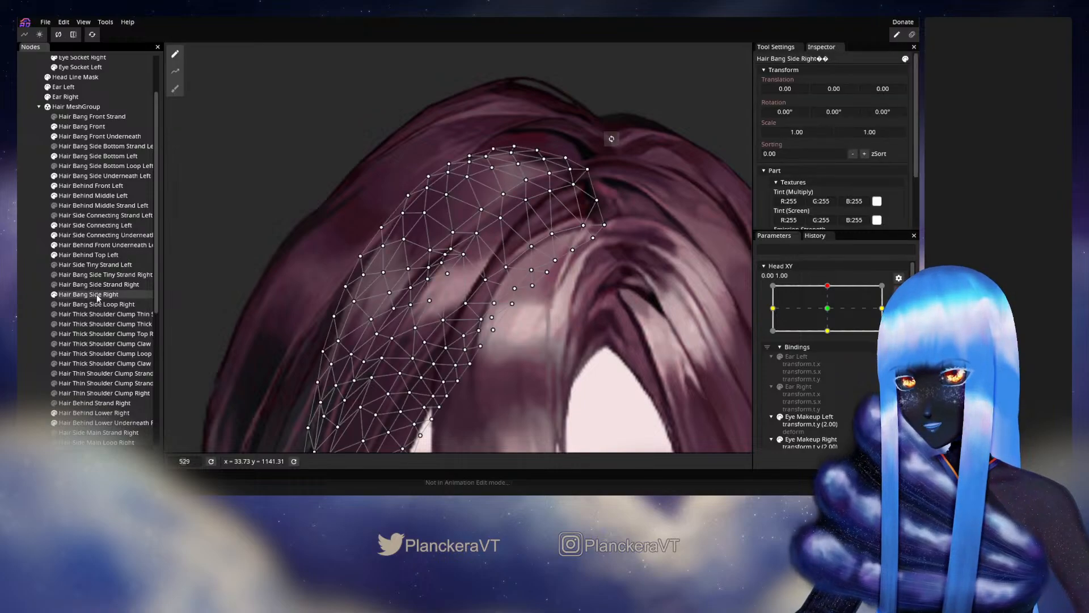
pyautogui.scroll(4, 441, 279)
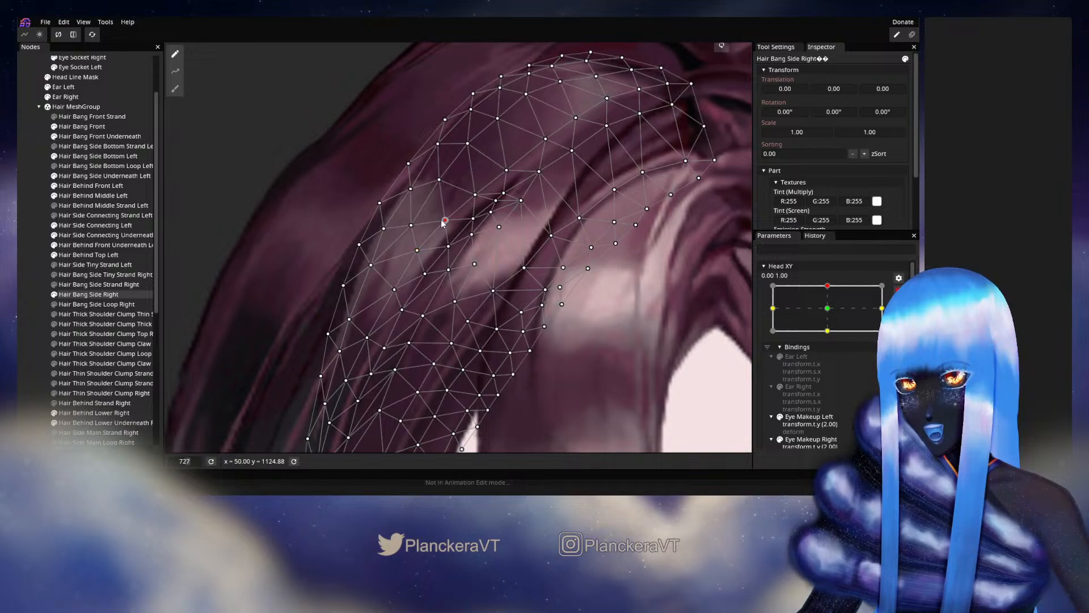
pyautogui.moveTo(442, 221); pyautogui.dragTo(440, 219)
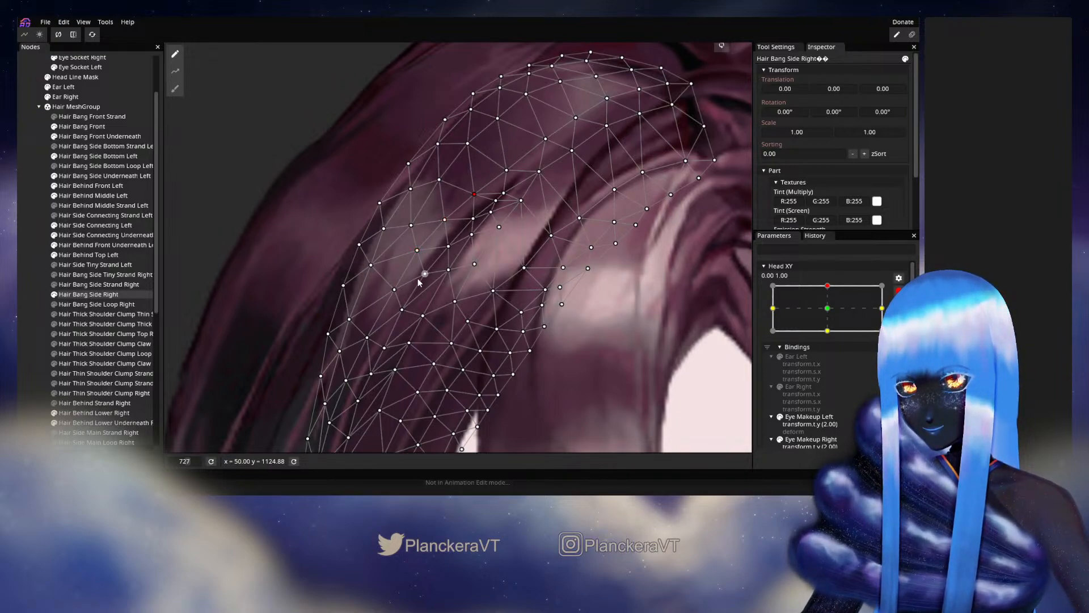
pyautogui.moveTo(395, 291); pyautogui.dragTo(392, 288)
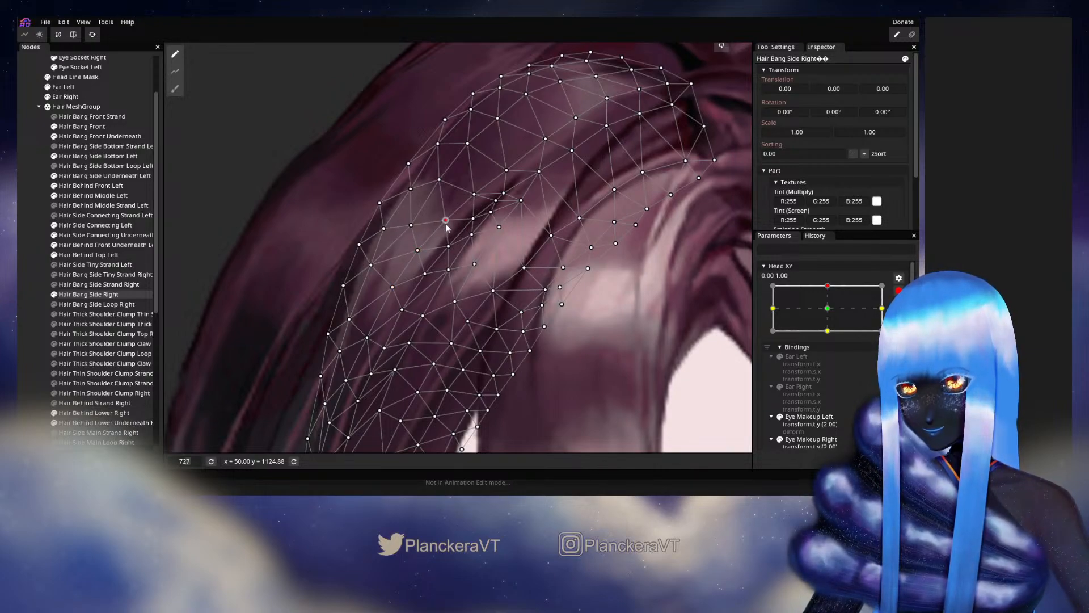
pyautogui.moveTo(448, 245); pyautogui.dragTo(447, 244)
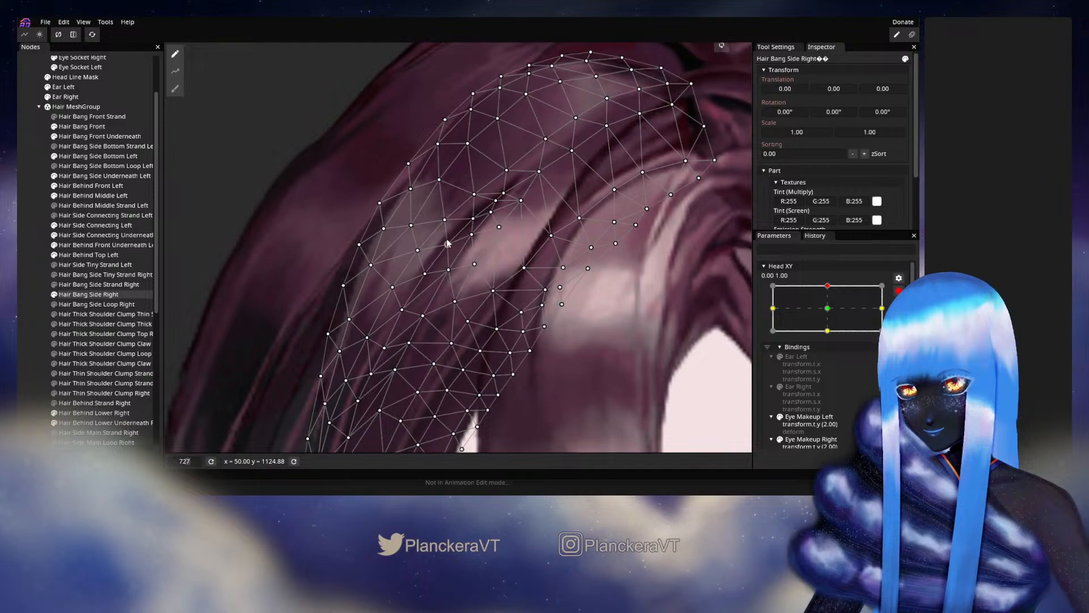
pyautogui.click(45, 305)
# - Disarm Head XY and move it slightly below the upper keypoint to recheck how the side bang's strands deform
pyautogui.scroll(-4, 454, 323)
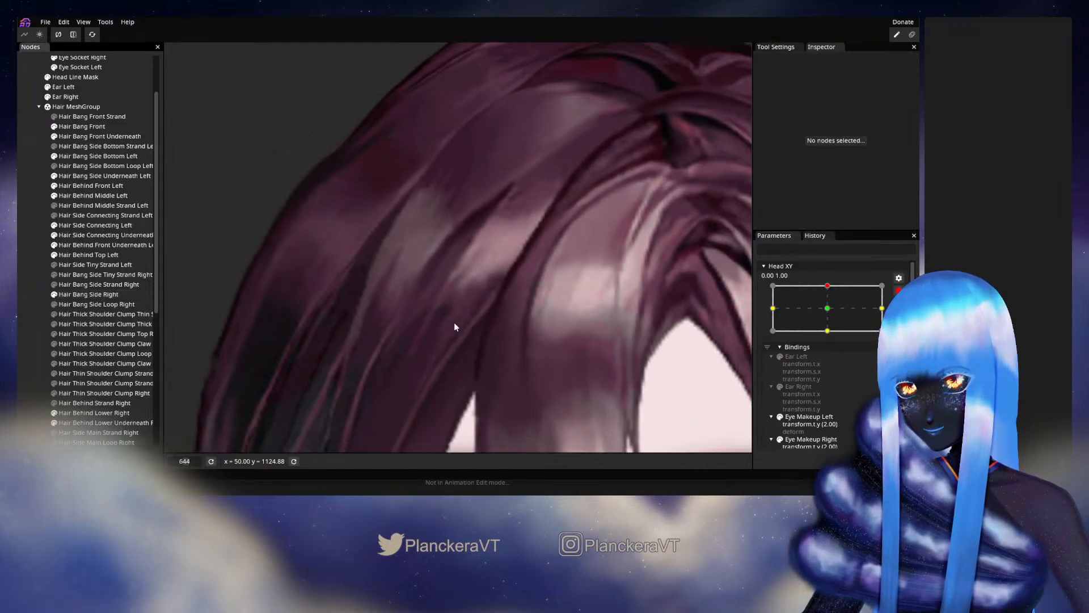
pyautogui.scroll(-2, 554, 329)
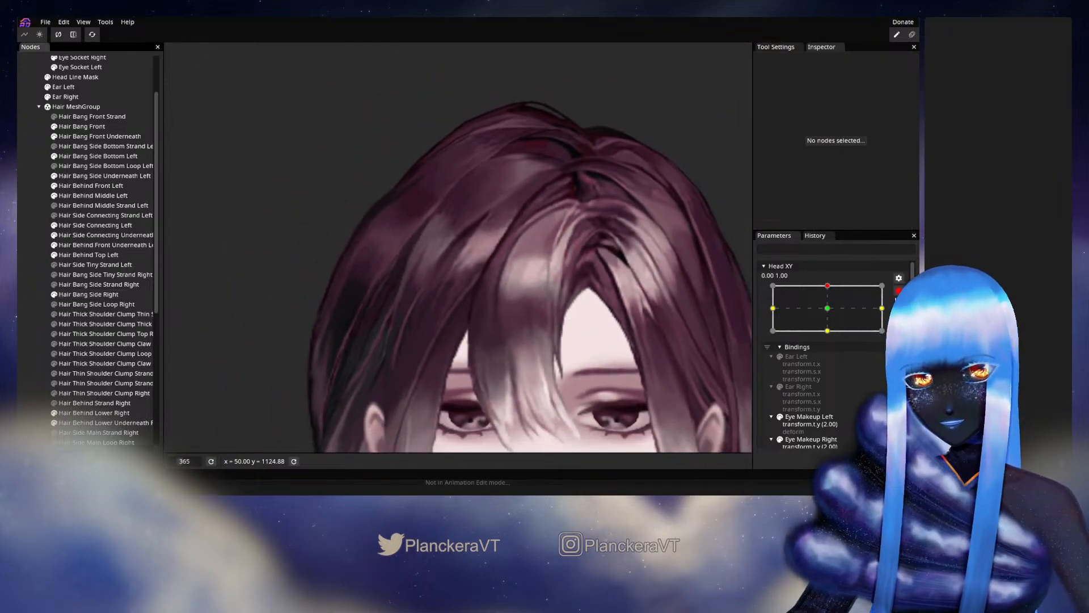
pyautogui.moveTo(833, 318)
pyautogui.mouseDown()
pyautogui.moveTo(830, 340)
pyautogui.moveTo(832, 317)
pyautogui.mouseUp()
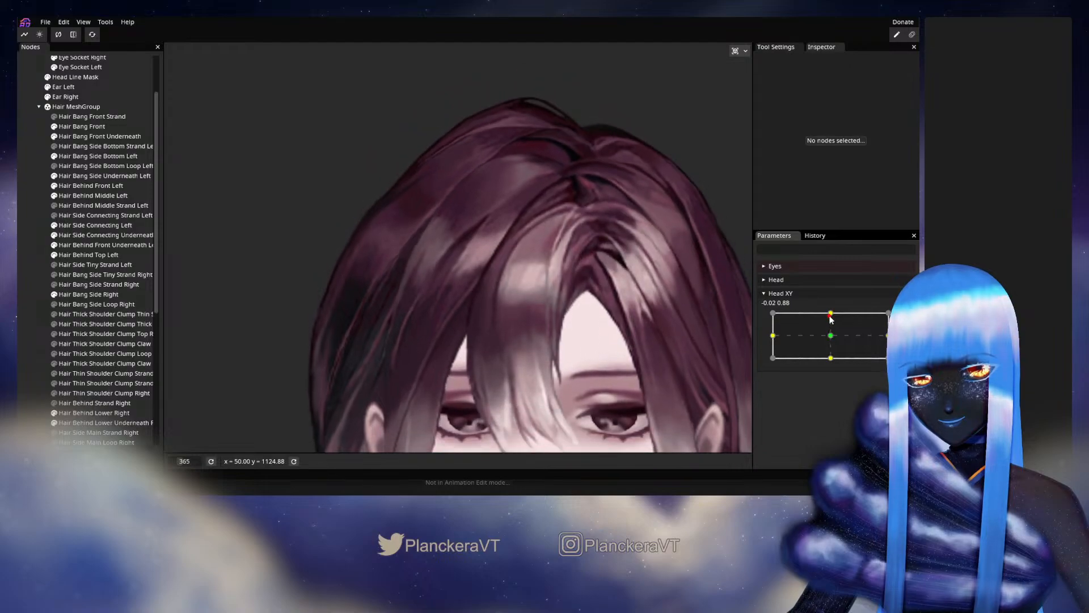
# - Arm Head XY at 0.00, 1.00 and nudge the vertices at the upper end of Hair Bang Side Right's strand split, then deselect it
pyautogui.click(905, 318)
pyautogui.scroll(5, 339, 293)
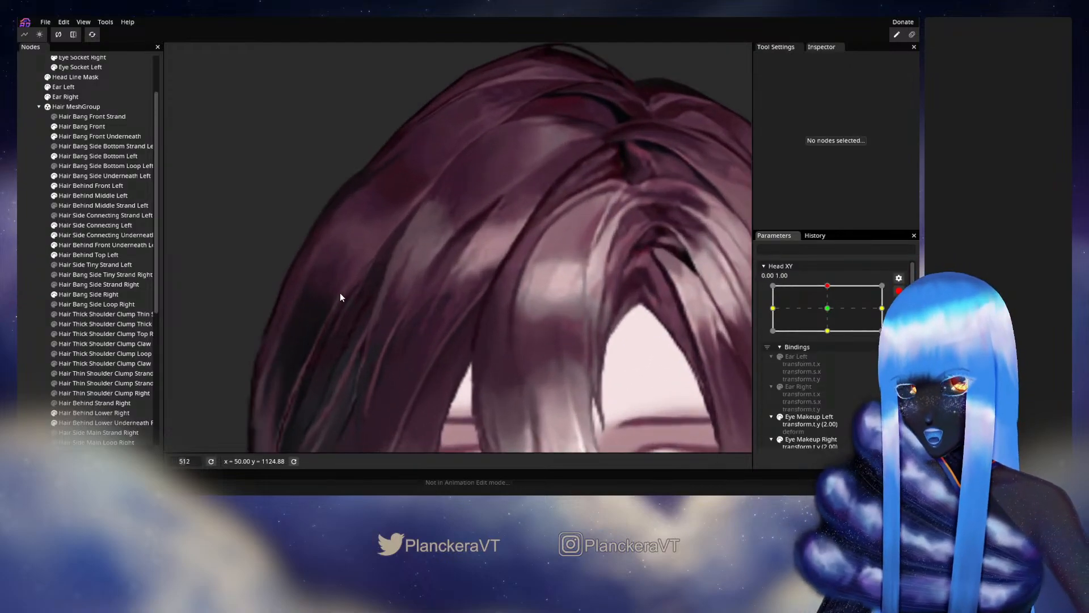
pyautogui.click(85, 295)
pyautogui.scroll(2, 449, 271)
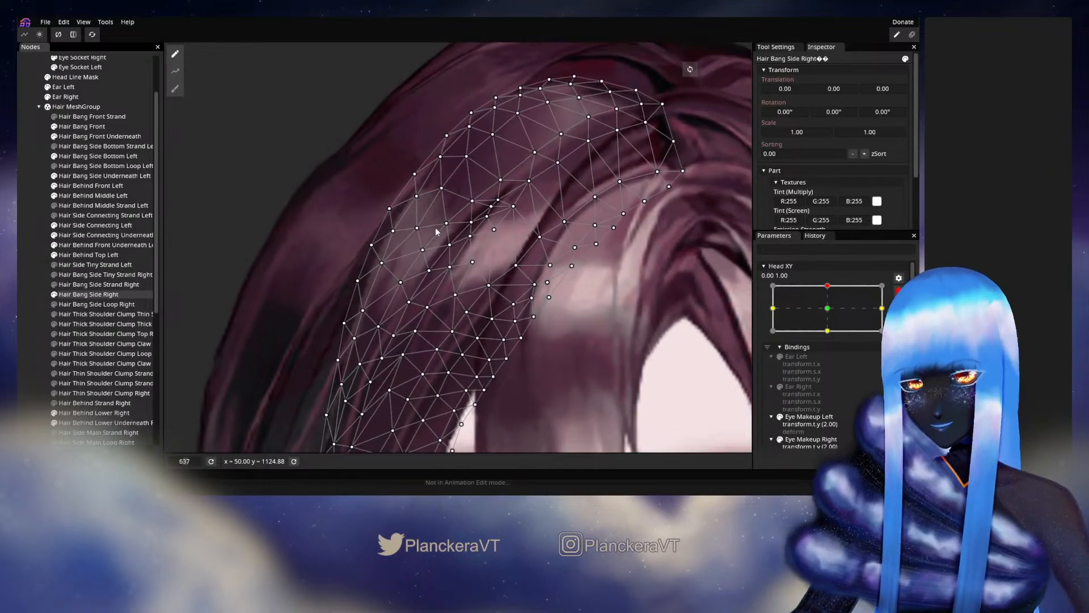
pyautogui.scroll(2, 450, 270)
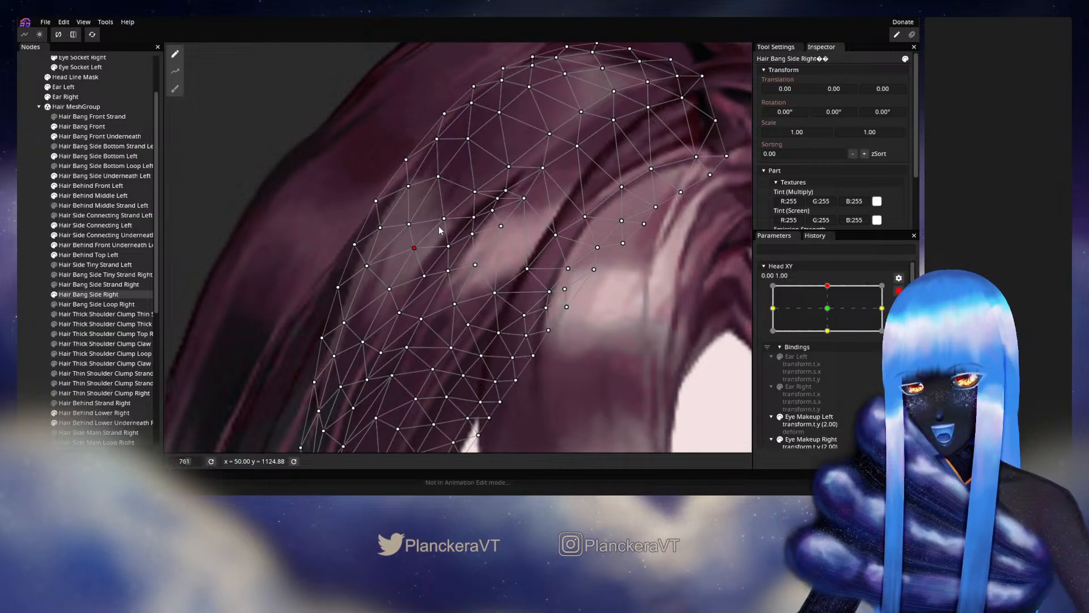
pyautogui.click(476, 218)
pyautogui.click(475, 190)
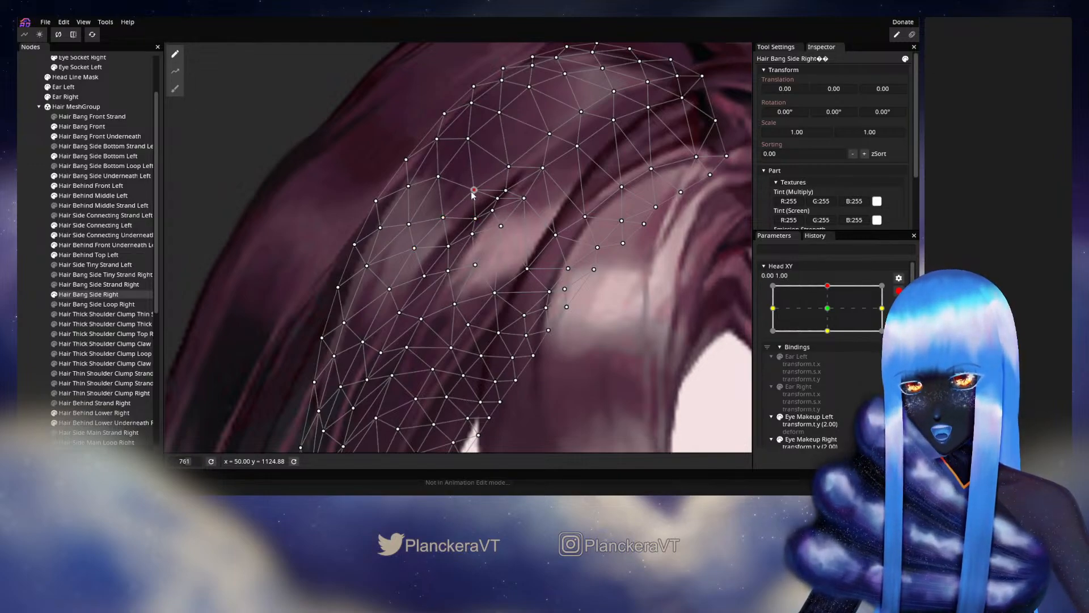
pyautogui.click(18, 274)
pyautogui.scroll(-6, 524, 304)
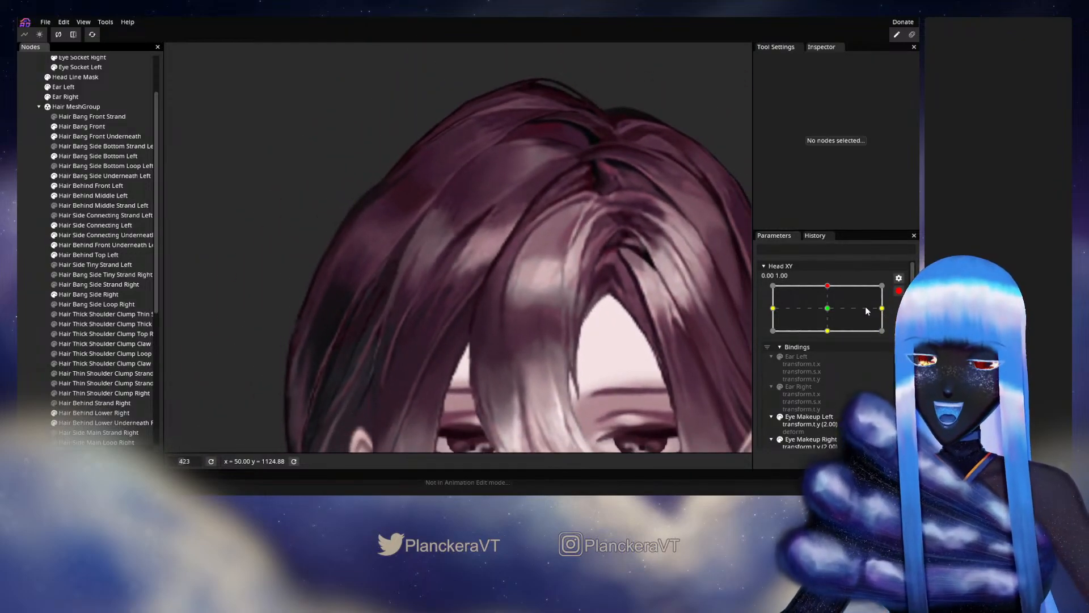
# - Disarm Head XY, vary it slightly around the upper keypoint to check the side bang, and rearm it at 0.00, 1.00
pyautogui.click(898, 290)
pyautogui.moveTo(829, 313)
pyautogui.mouseDown()
pyautogui.moveTo(834, 337)
pyautogui.moveTo(833, 315)
pyautogui.mouseUp()
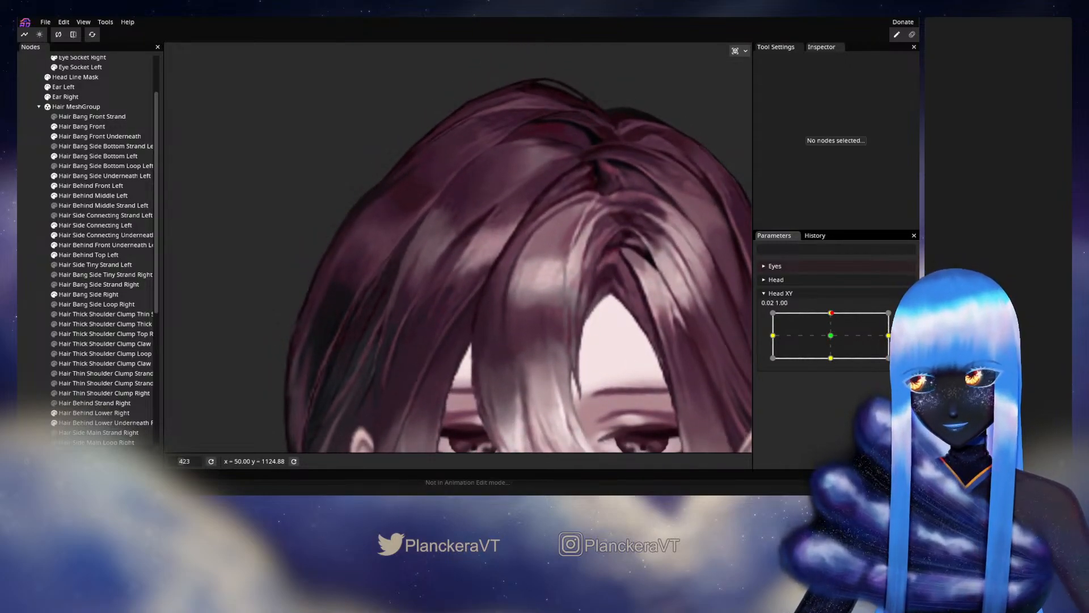
pyautogui.click(904, 319)
# - Select Hair Bang Side Right and slightly shift several vertices just below its light strand highlight to smooth the deformation
pyautogui.scroll(3, 399, 319)
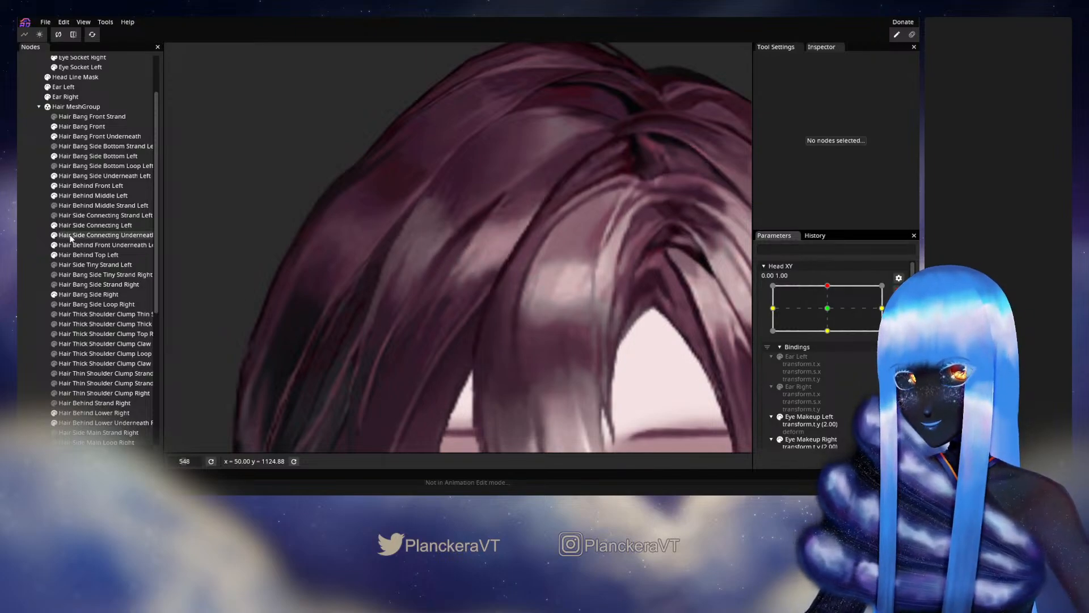
pyautogui.click(77, 294)
pyautogui.scroll(1, 403, 249)
pyautogui.scroll(2, 403, 250)
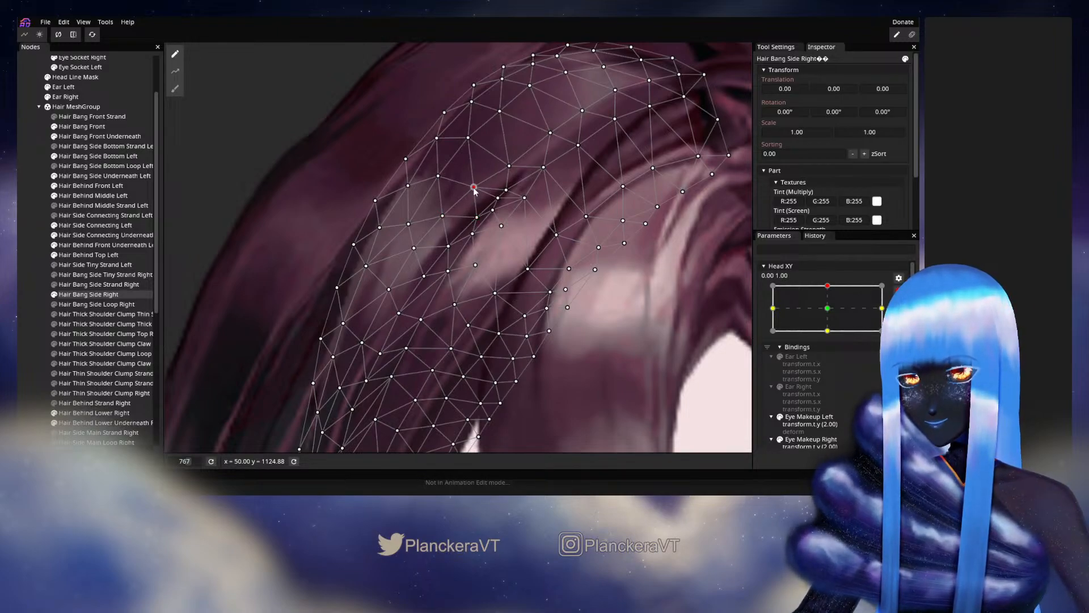
pyautogui.moveTo(477, 229); pyautogui.dragTo(522, 188)
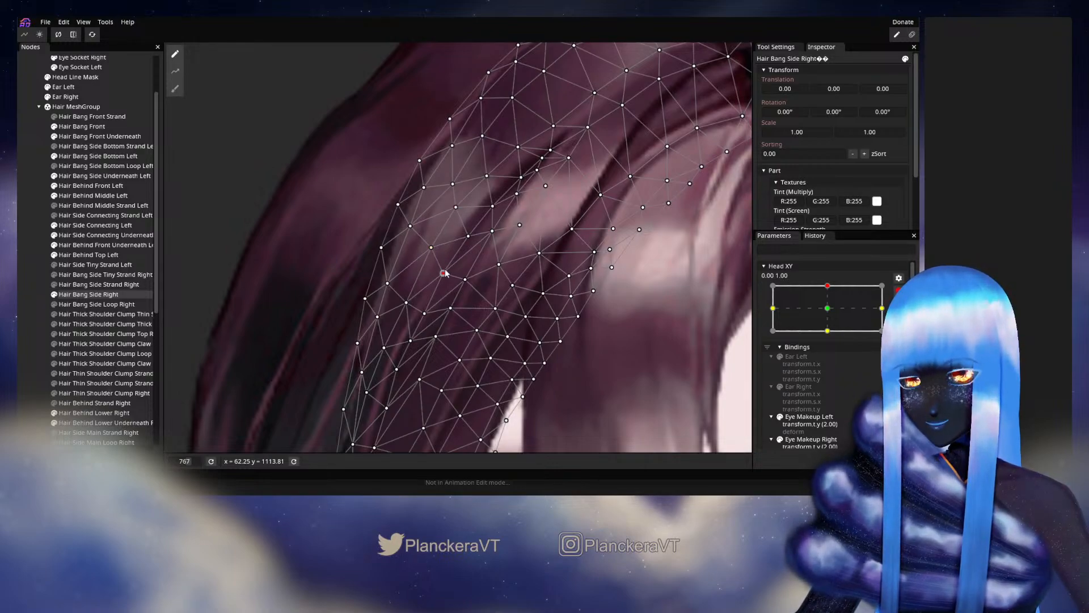
pyautogui.moveTo(444, 273); pyautogui.dragTo(441, 270)
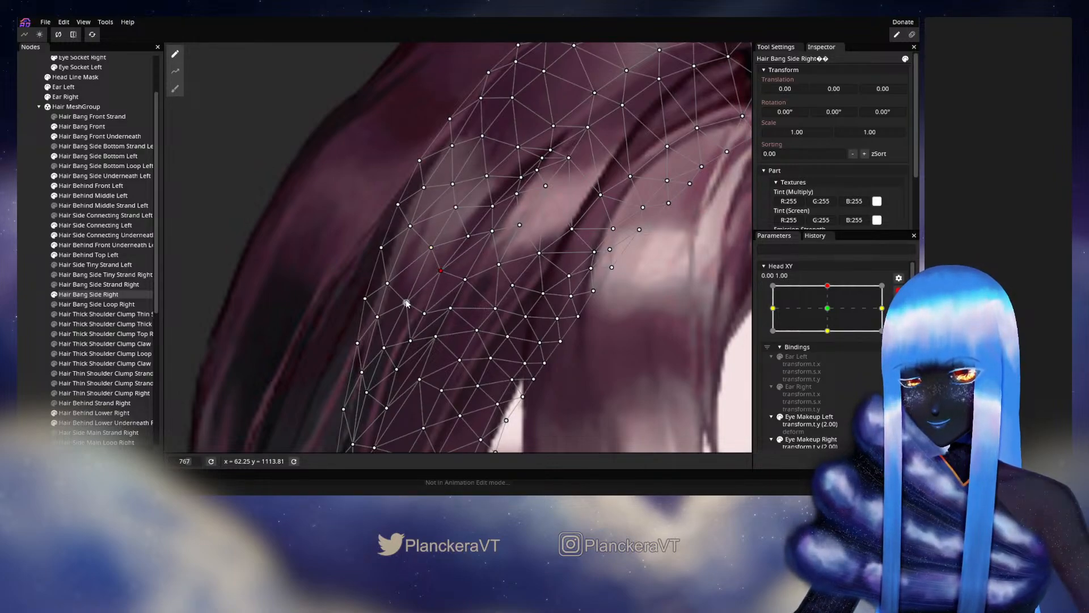
pyautogui.moveTo(407, 303); pyautogui.dragTo(403, 298)
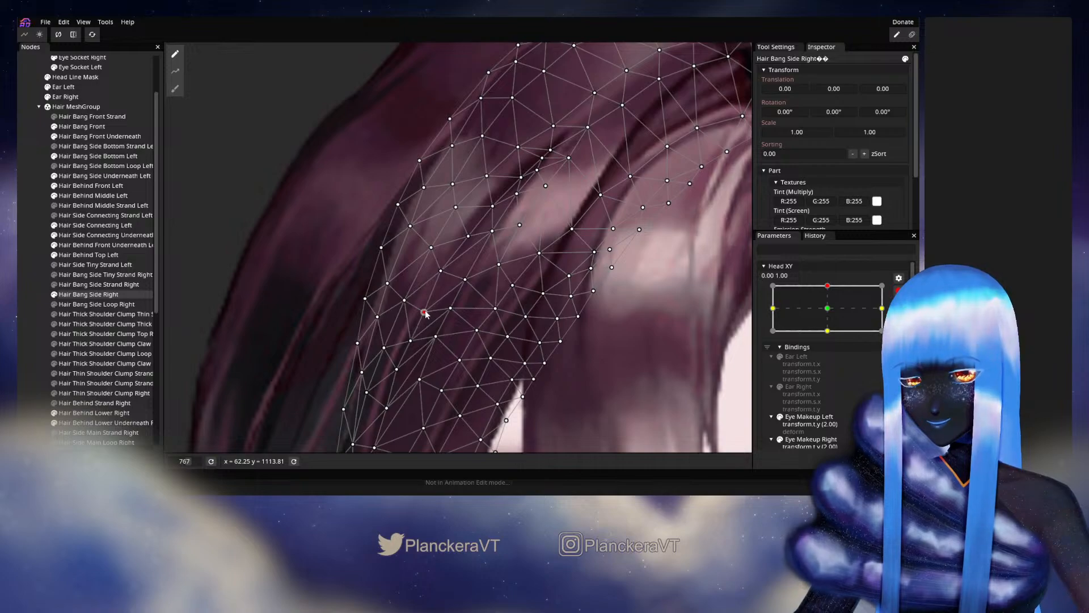
pyautogui.moveTo(406, 315); pyautogui.dragTo(418, 297)
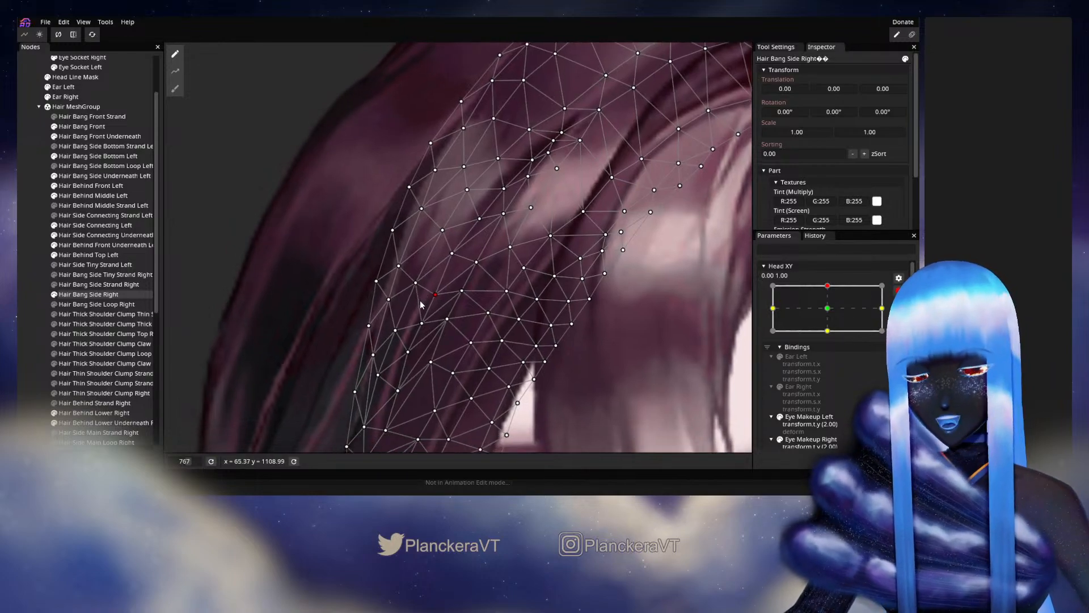
# - Nudge Hair Bang Side Right's vertices farther down its outer edge beside the dark underlayer, then deselect the mesh
pyautogui.click(396, 329)
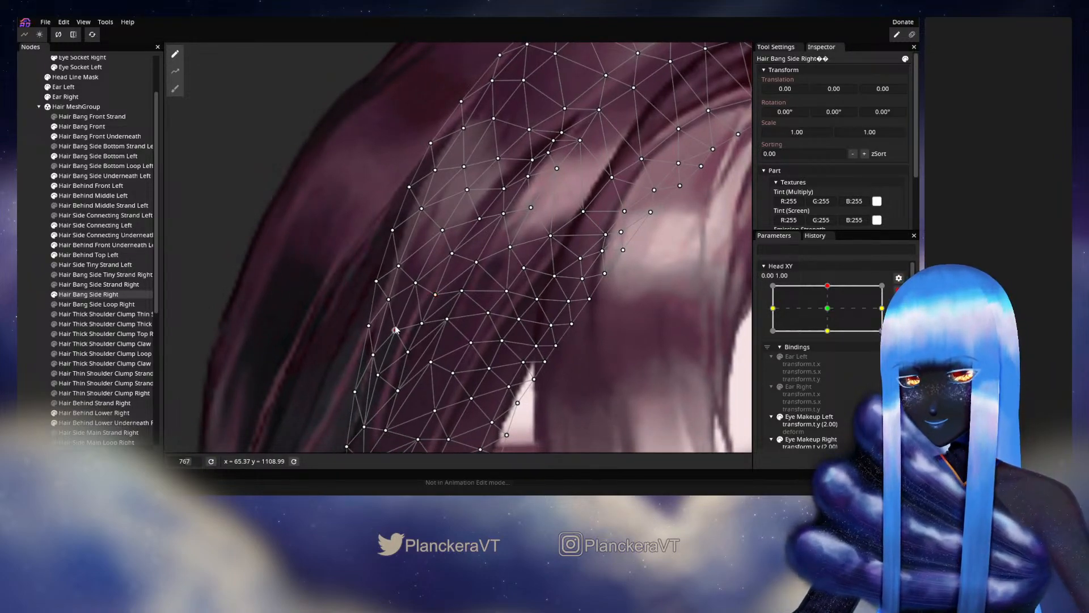
pyautogui.click(415, 284)
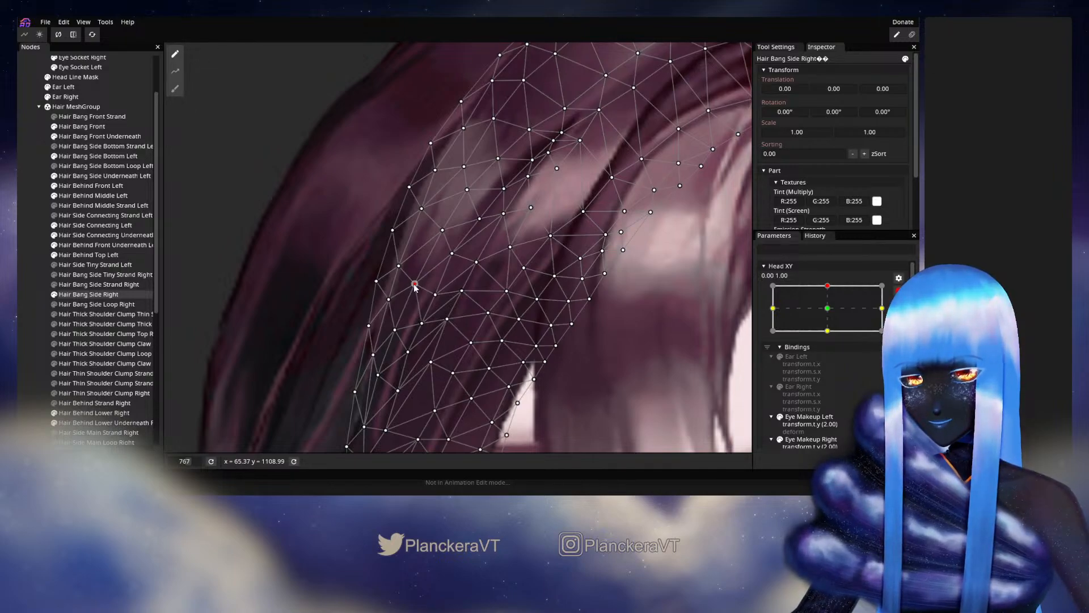
pyautogui.moveTo(427, 327); pyautogui.dragTo(451, 274)
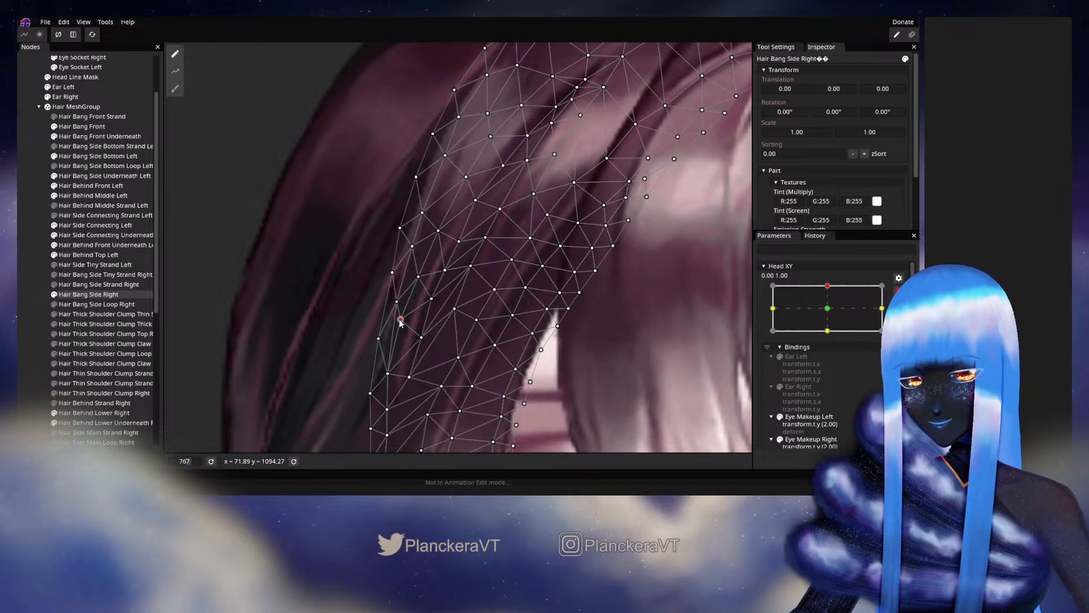
pyautogui.click(421, 336)
pyautogui.moveTo(420, 335); pyautogui.dragTo(422, 338)
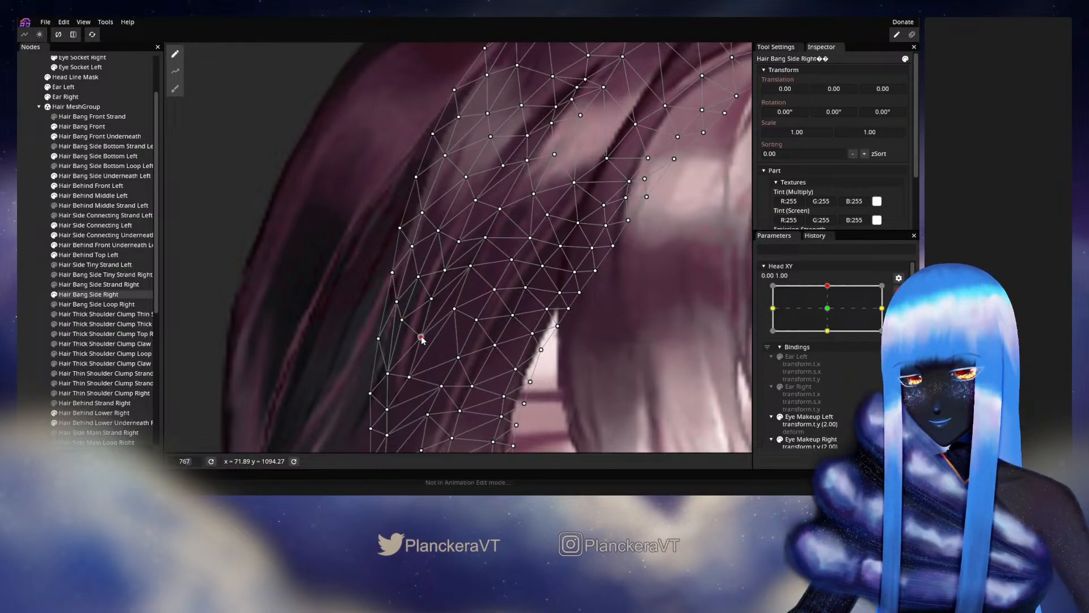
pyautogui.click(29, 292)
pyautogui.scroll(-5, 481, 321)
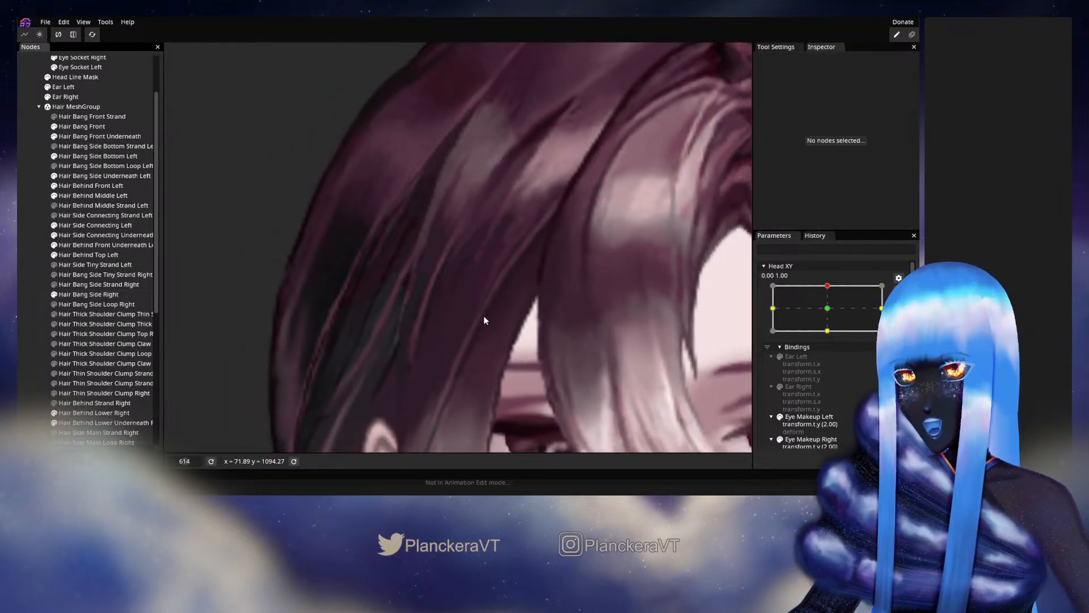
pyautogui.scroll(-1, 567, 272)
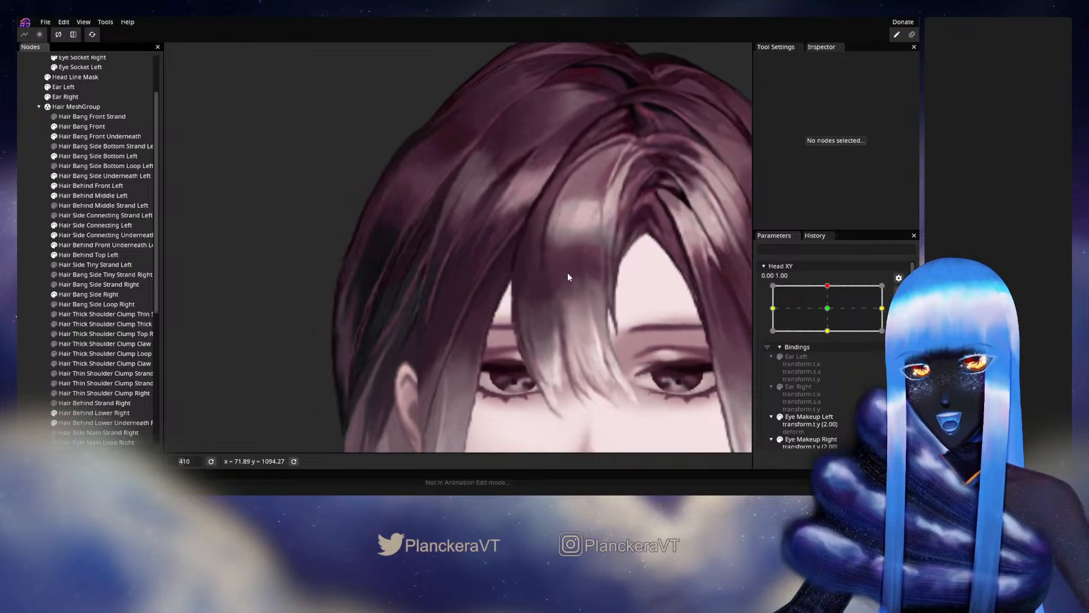
# - Disarm Head XY, shift it slightly sideways at the upper keypoint to compare the strands, and rearm it at 0.00, 1.00
pyautogui.click(899, 292)
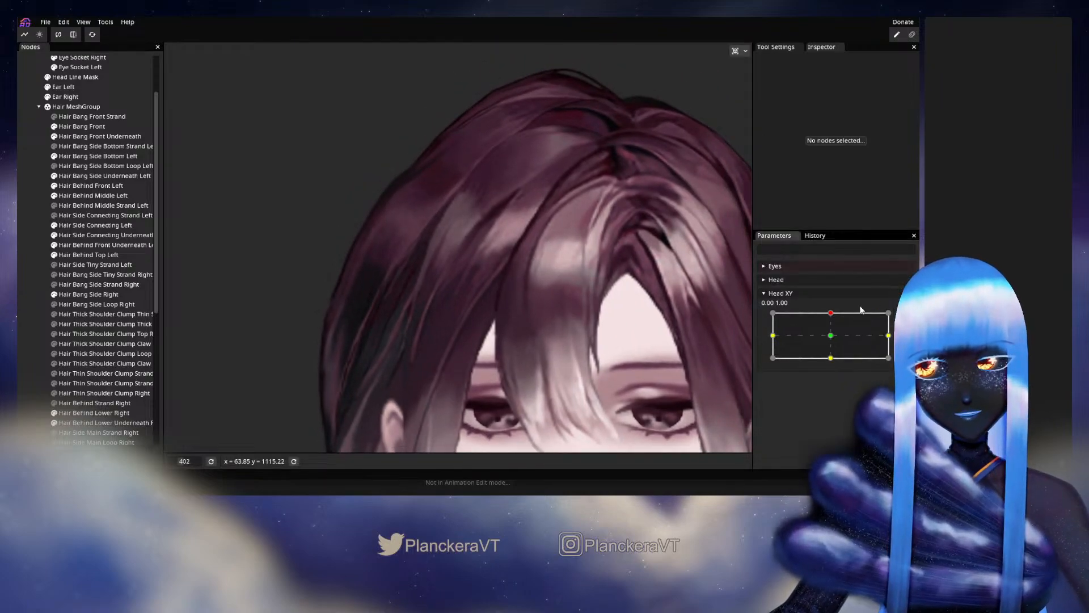
pyautogui.moveTo(827, 316); pyautogui.dragTo(830, 311)
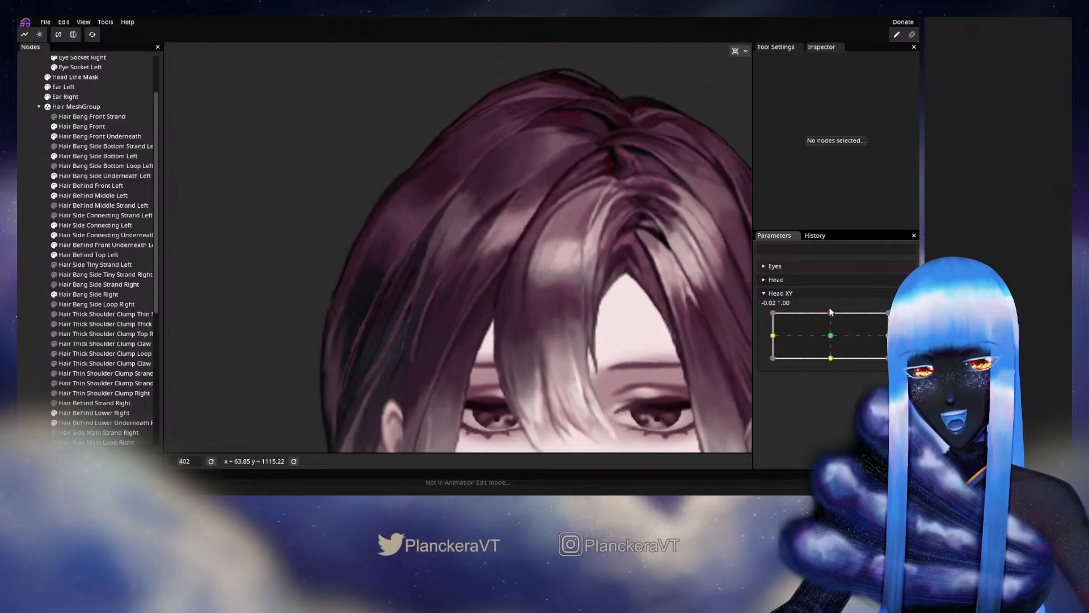
pyautogui.click(899, 305)
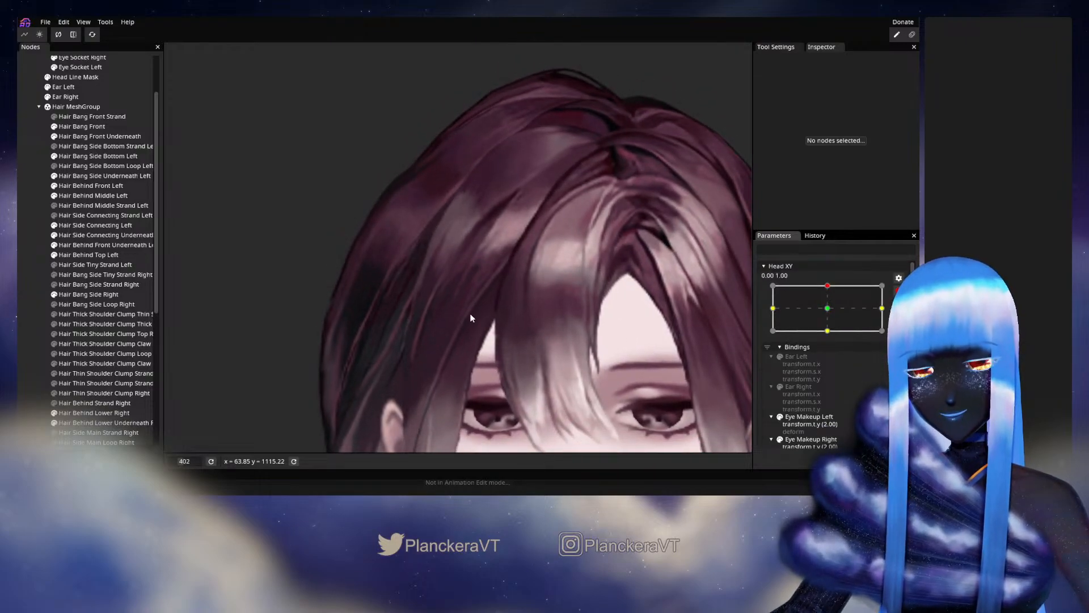
# - Select Hair Bang Side Right and nudge the vertices between its light strand and the outer edge
pyautogui.scroll(2, 471, 318)
pyautogui.scroll(3, 451, 306)
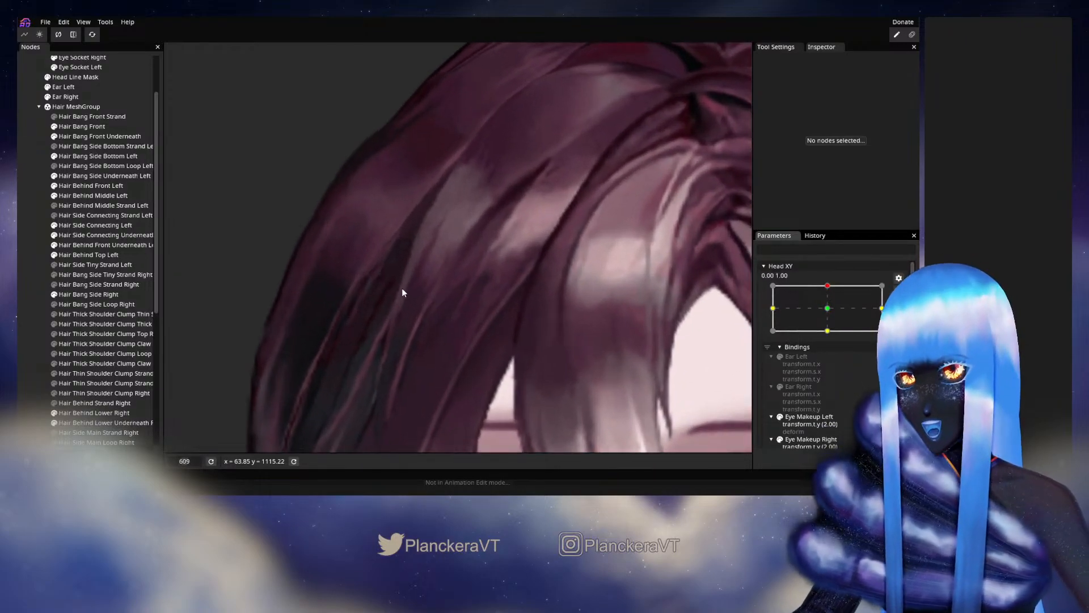
pyautogui.click(85, 295)
pyautogui.scroll(1, 464, 349)
pyautogui.scroll(1, 457, 340)
pyautogui.moveTo(409, 309); pyautogui.dragTo(415, 301)
pyautogui.click(438, 251)
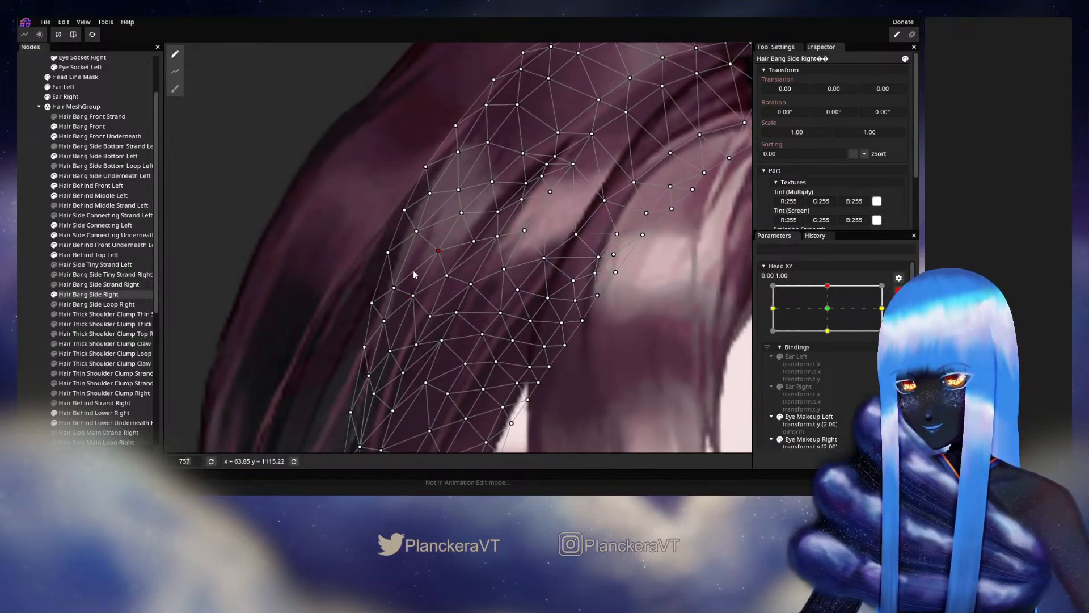
pyautogui.moveTo(400, 287); pyautogui.dragTo(400, 284)
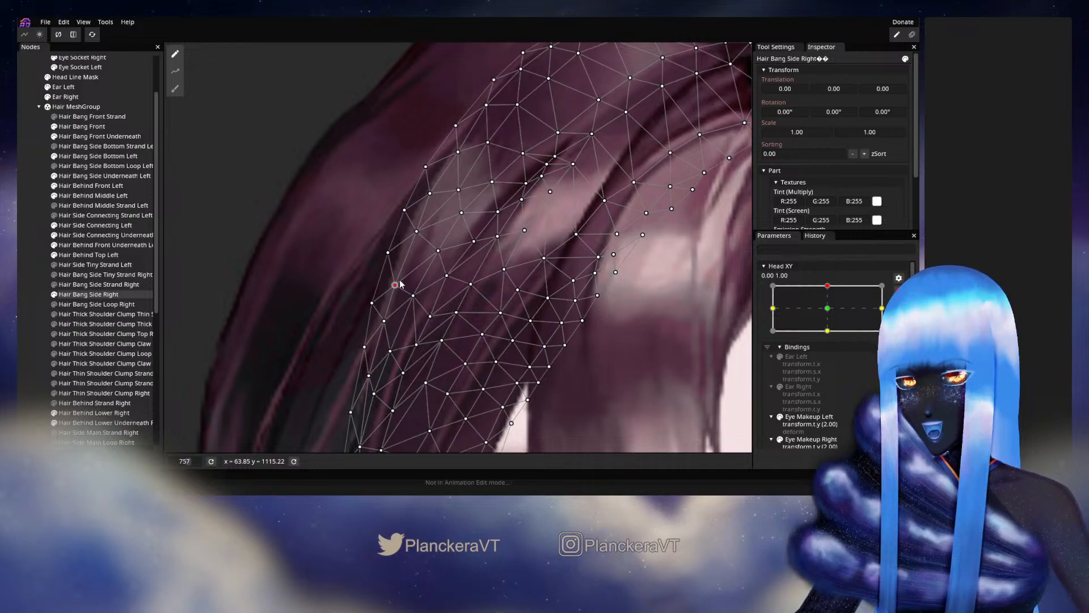
# - Fine-tune the vertices along the light strand of Hair Bang Side Right and deselect the mesh
pyautogui.moveTo(424, 226); pyautogui.dragTo(460, 192)
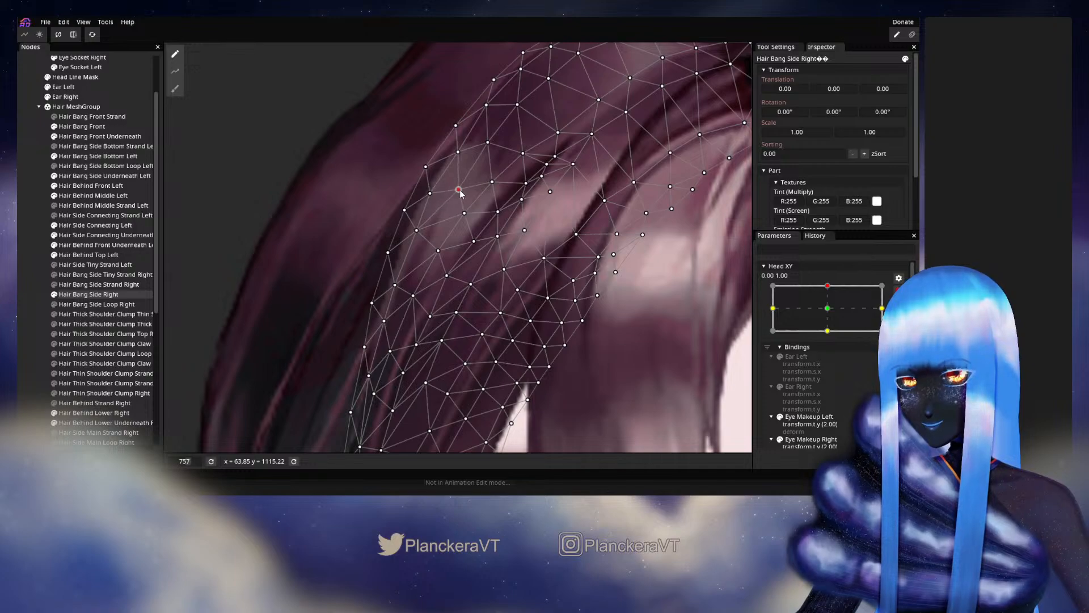
pyautogui.moveTo(440, 251); pyautogui.dragTo(437, 248)
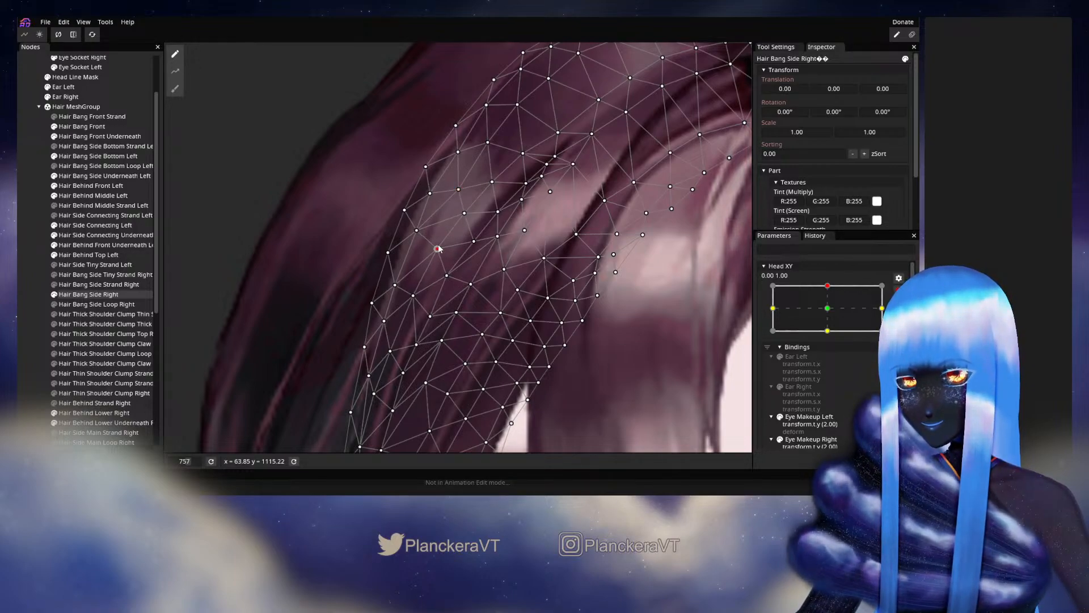
pyautogui.moveTo(414, 295); pyautogui.dragTo(438, 266)
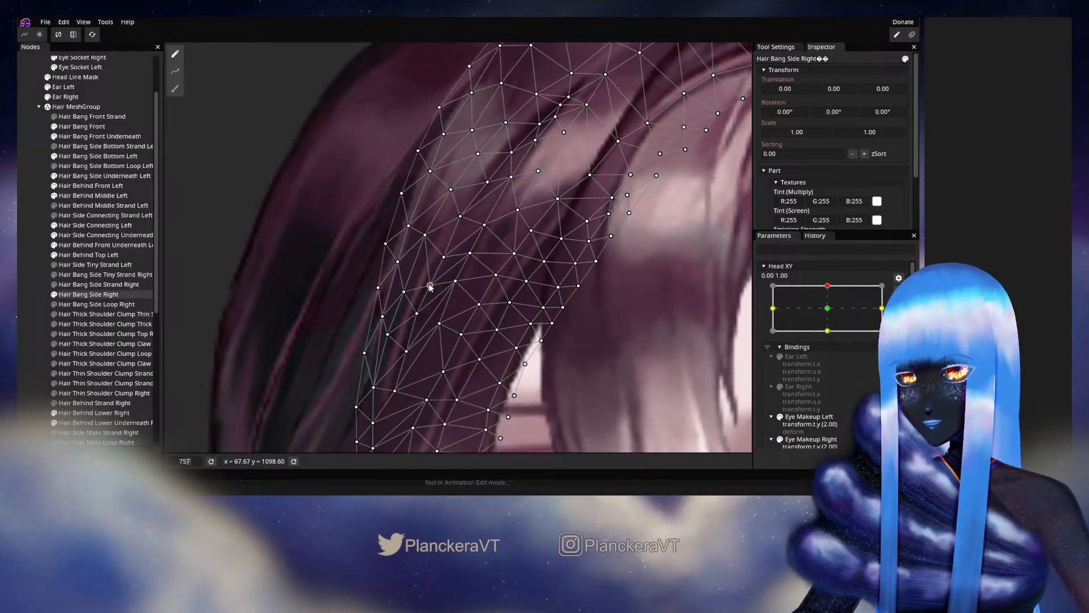
pyautogui.click(24, 296)
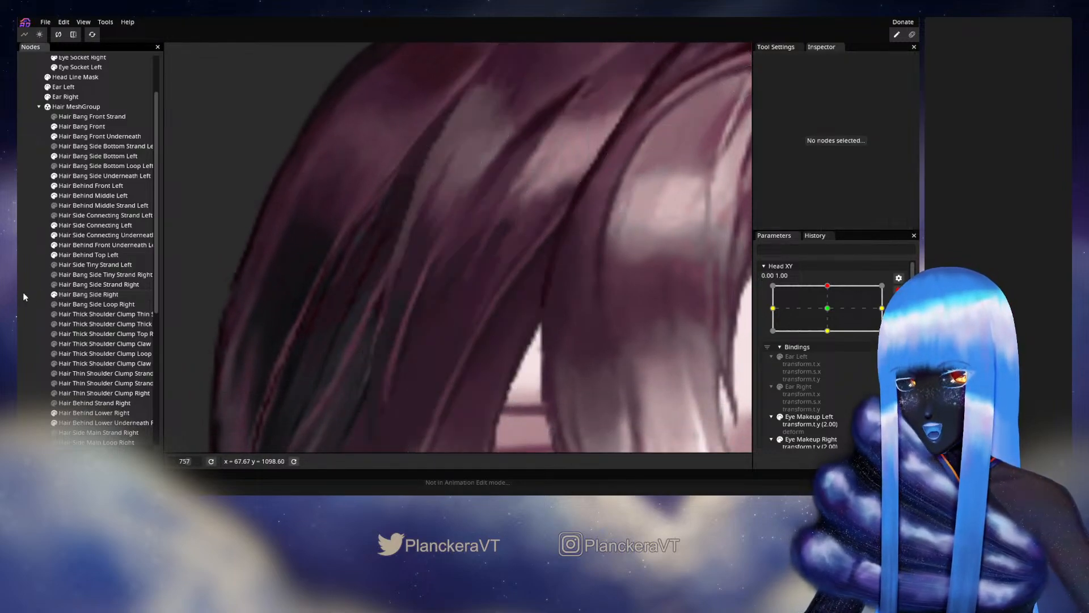
pyautogui.scroll(-1, 552, 325)
pyautogui.scroll(-7, 554, 329)
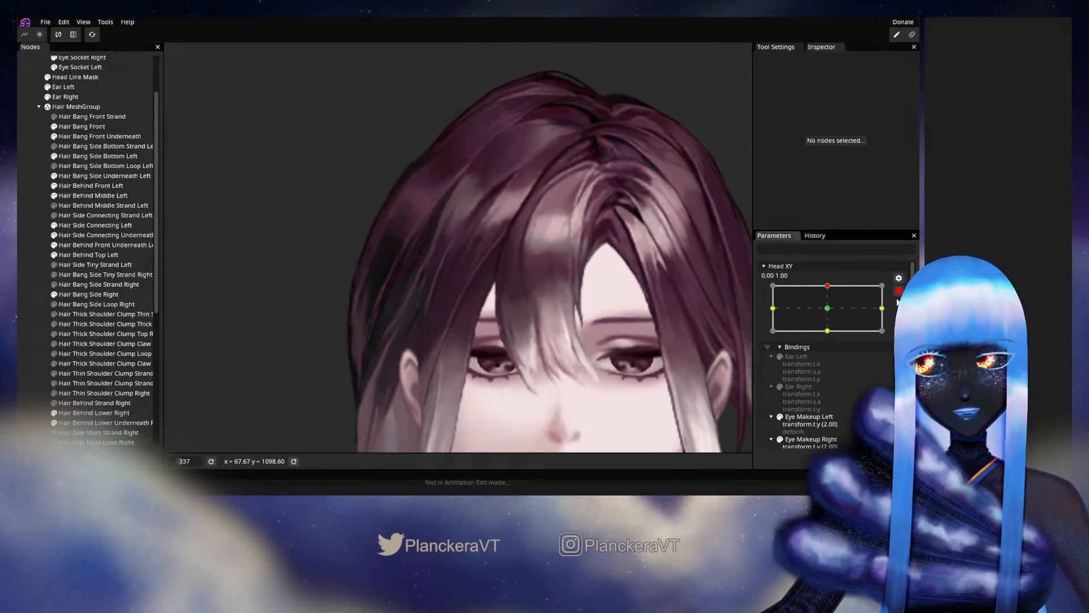
# - Disarm Head XY, move it minimally around the upper keypoint to recheck the whole hairline, and rearm it at 0.00, 1.00
pyautogui.click(898, 291)
pyautogui.moveTo(832, 312); pyautogui.dragTo(832, 313)
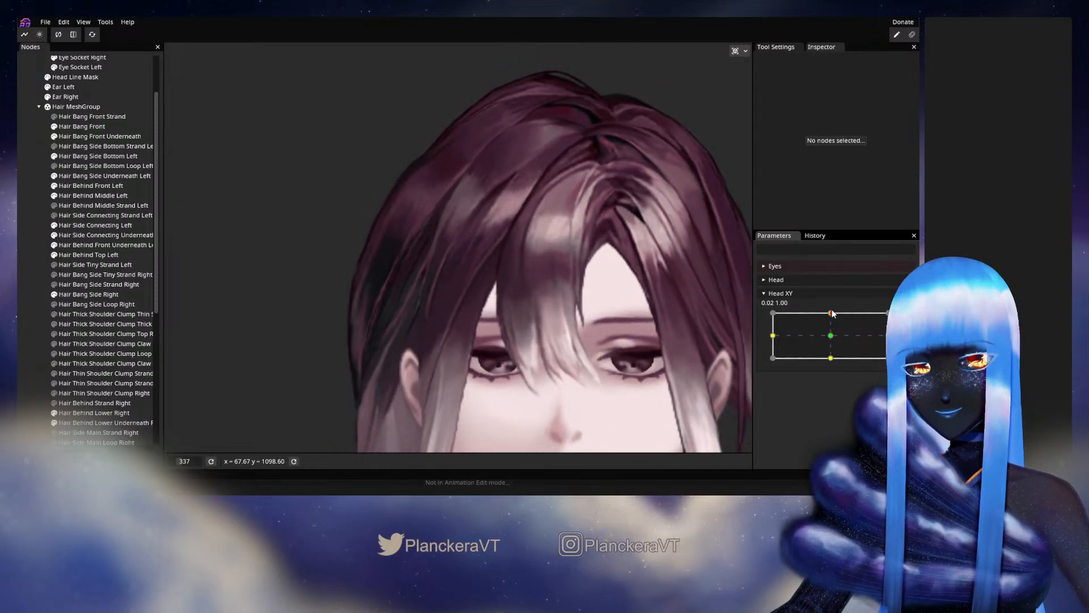
pyautogui.click(898, 318)
# - Adjust the lower outer-edge vertices of Hair Bang Side Right above the ear, then deselect the mesh
pyautogui.scroll(6, 387, 284)
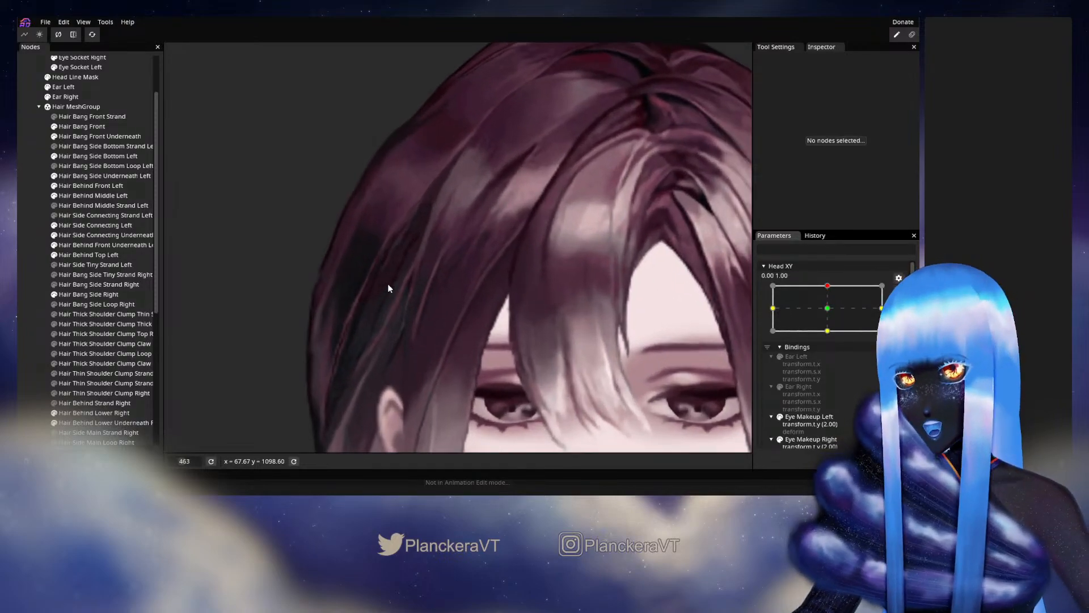
pyautogui.click(113, 294)
pyautogui.scroll(3, 435, 285)
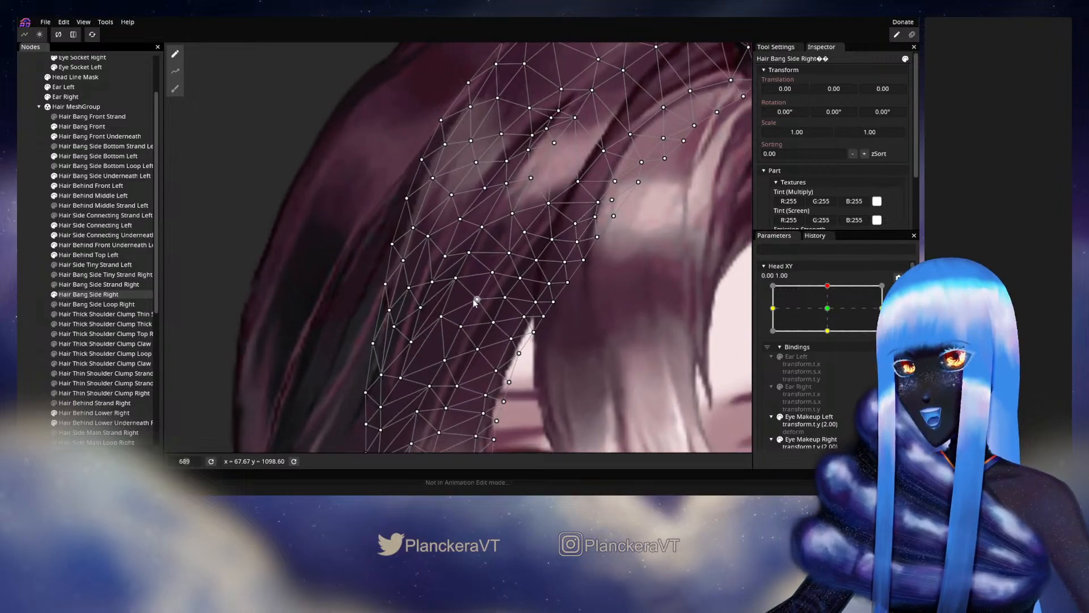
pyautogui.moveTo(433, 285)
pyautogui.mouseDown()
pyautogui.moveTo(450, 252)
pyautogui.moveTo(437, 275)
pyautogui.mouseUp()
pyautogui.moveTo(417, 316); pyautogui.dragTo(407, 282)
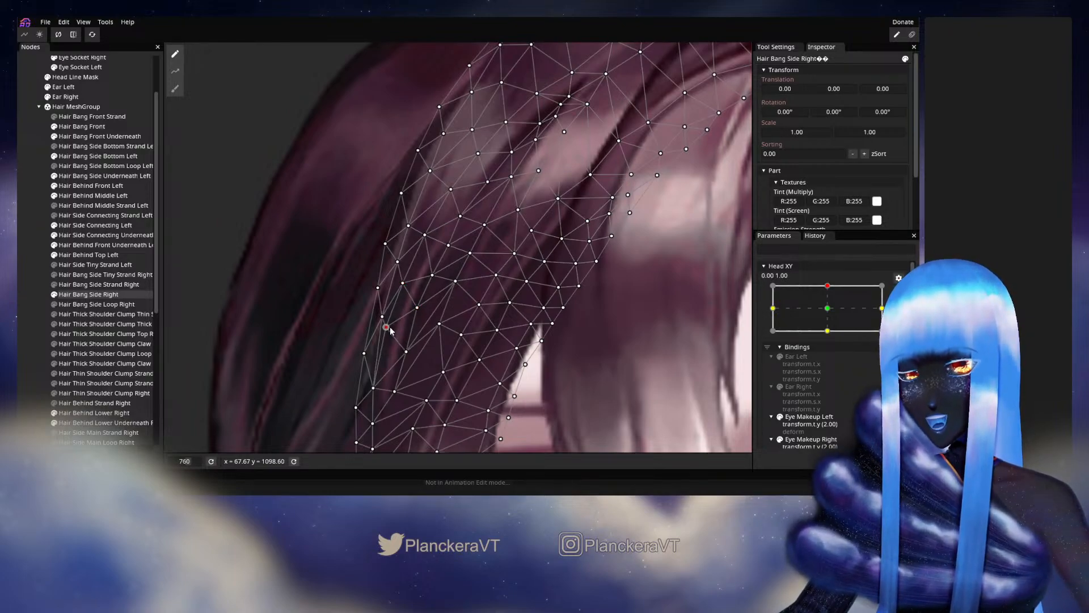
pyautogui.moveTo(410, 353); pyautogui.dragTo(385, 321)
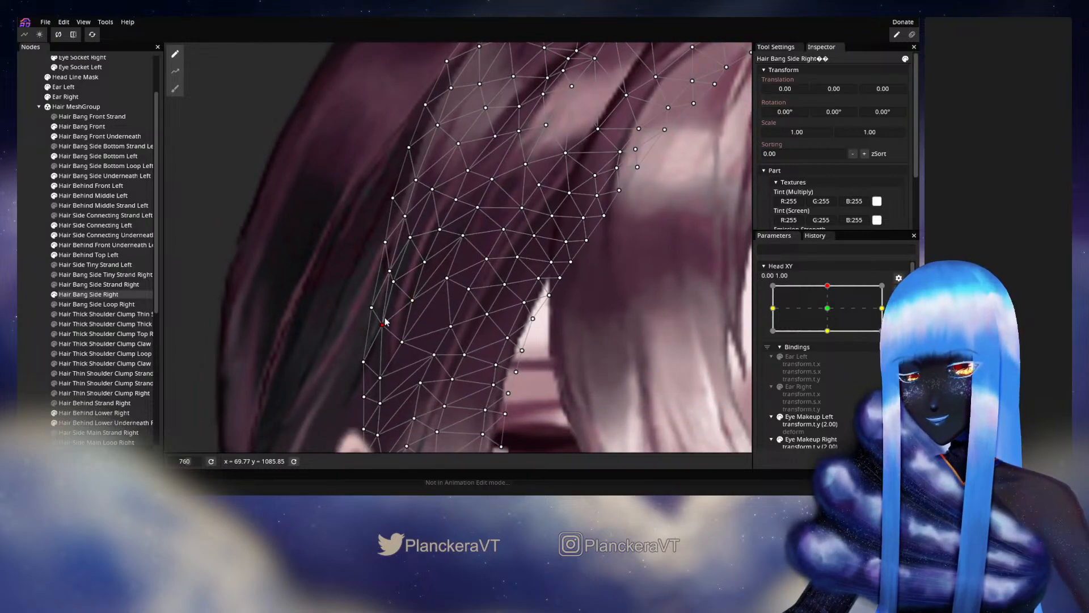
pyautogui.click(31, 288)
pyautogui.scroll(-3, 545, 322)
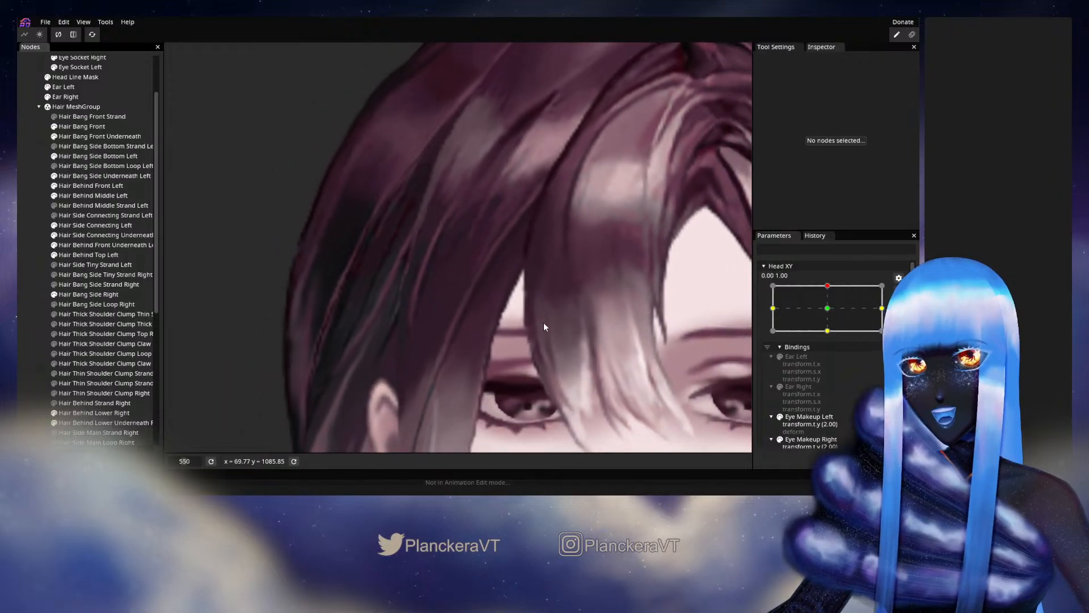
pyautogui.scroll(-3, 550, 302)
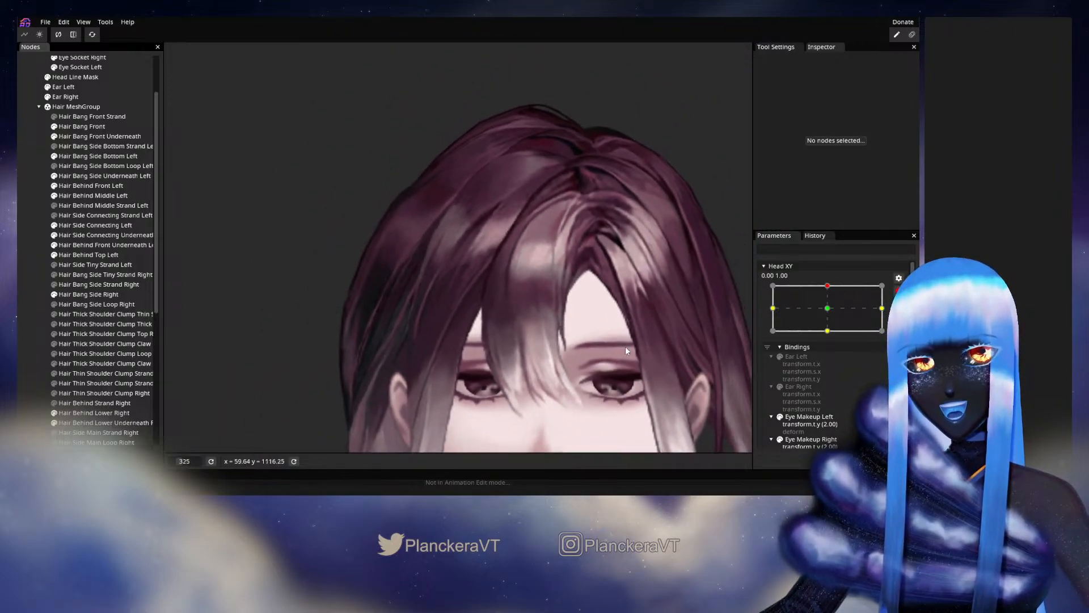
# - Disarm Head XY, sweep it between the upper keypoint and the centre to examine the hair motion, and rearm it at 0.00, 1.00
pyautogui.click(899, 291)
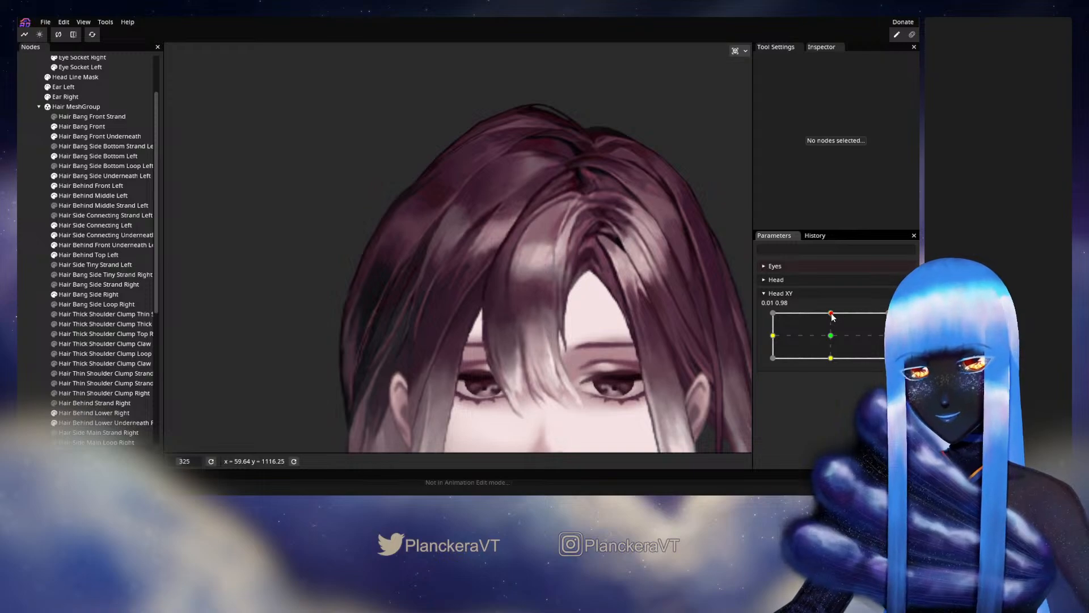
pyautogui.moveTo(833, 315)
pyautogui.mouseDown()
pyautogui.moveTo(832, 338)
pyautogui.moveTo(833, 315)
pyautogui.mouseUp()
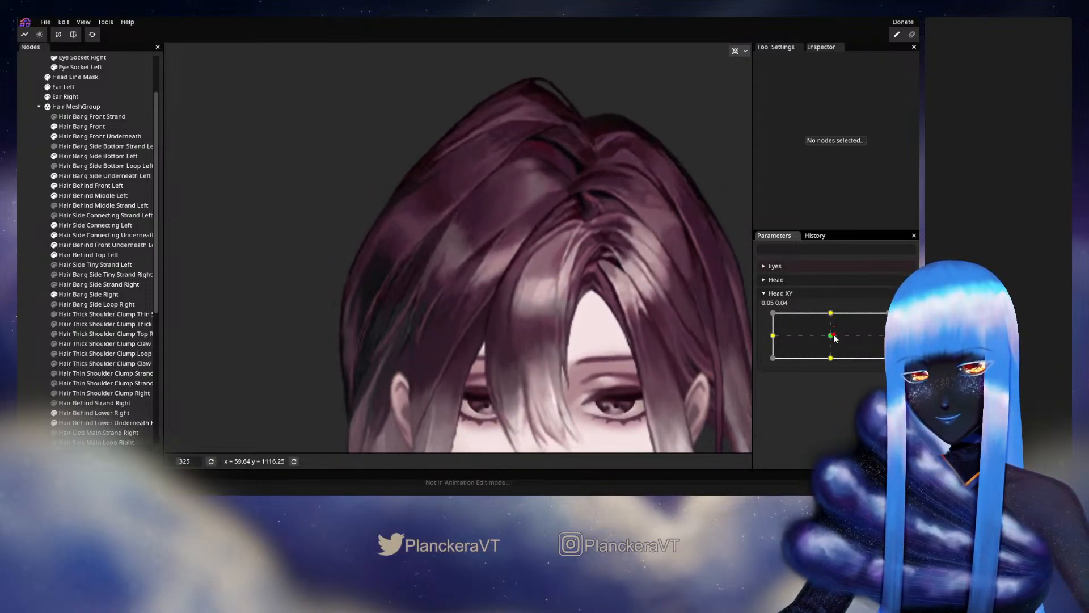
pyautogui.click(905, 321)
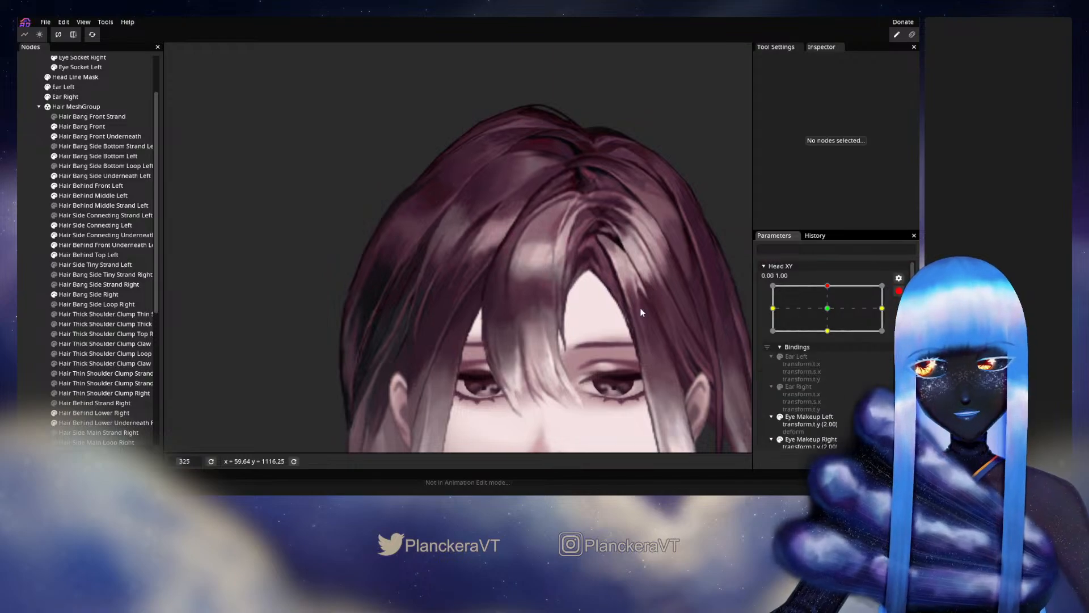
pyautogui.scroll(8, 405, 336)
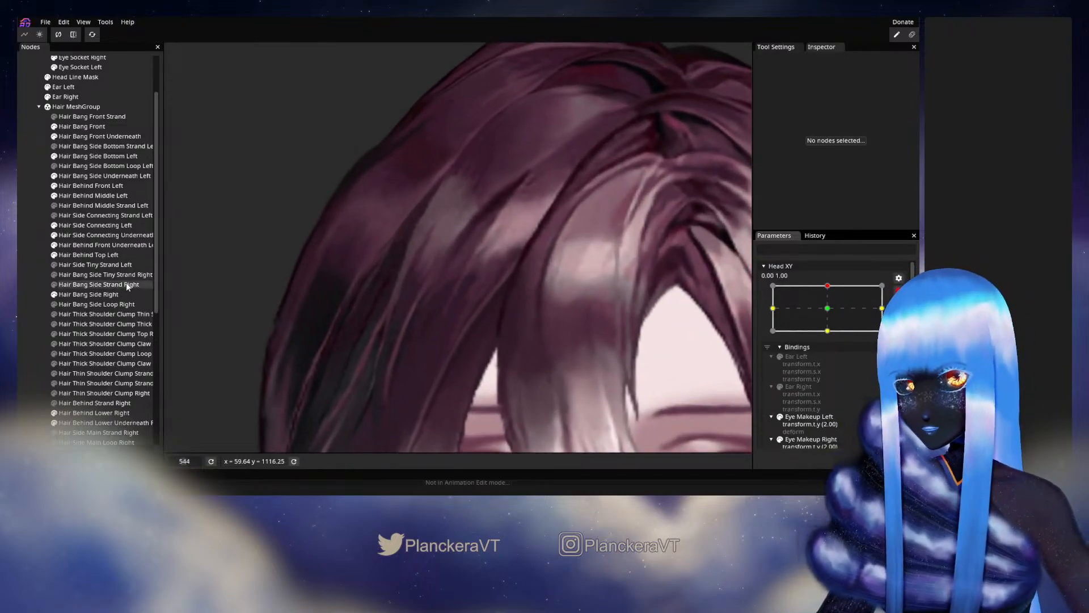
# - Nudge the vertices along the outer edge of Hair Bang Side Right from the grey highlight down toward the ear, then deselect the mesh
pyautogui.click(88, 294)
pyautogui.scroll(5, 446, 304)
pyautogui.scroll(1, 447, 305)
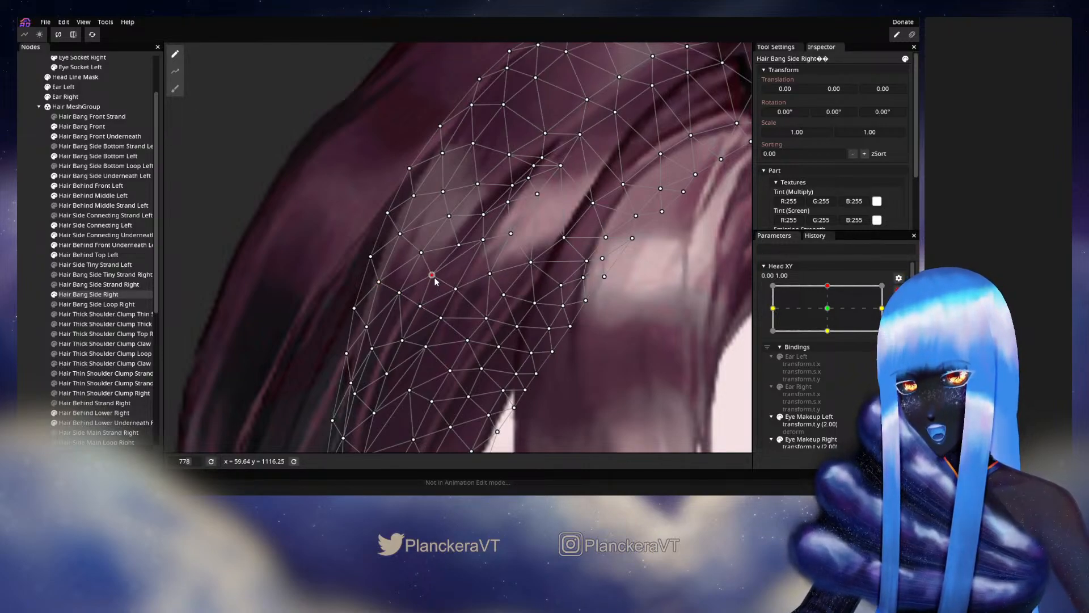
pyautogui.moveTo(424, 253); pyautogui.dragTo(423, 249)
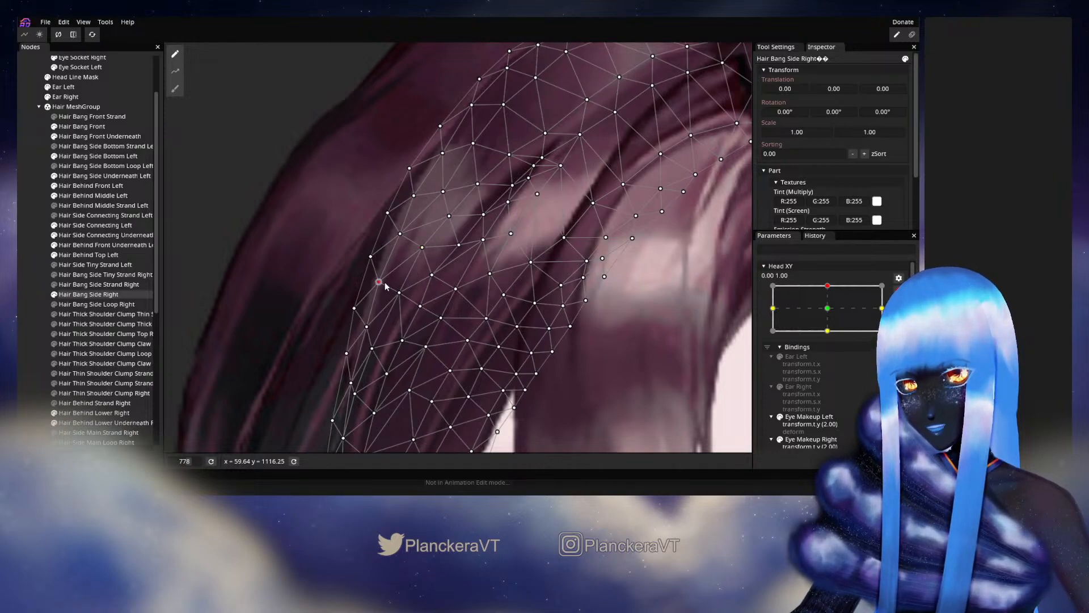
pyautogui.moveTo(385, 283); pyautogui.dragTo(388, 276)
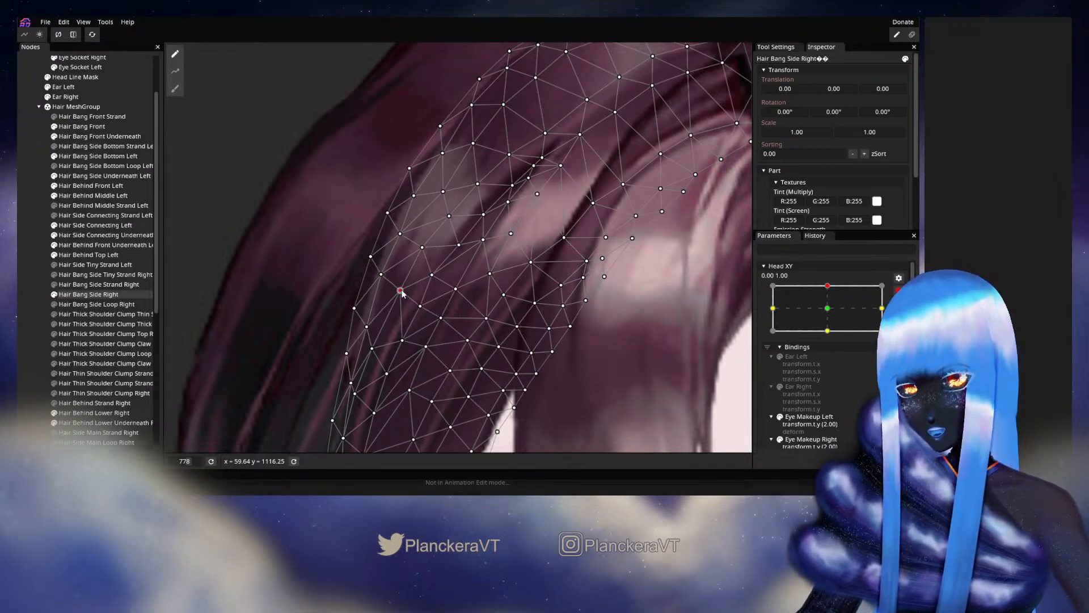
pyautogui.moveTo(354, 308); pyautogui.dragTo(357, 297)
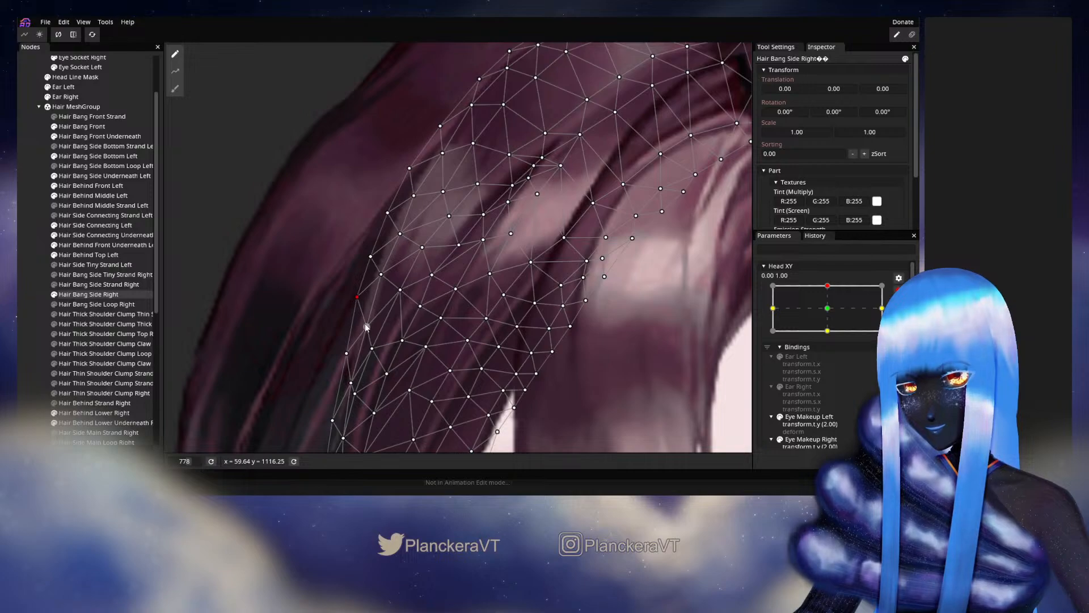
pyautogui.moveTo(397, 365); pyautogui.dragTo(385, 268)
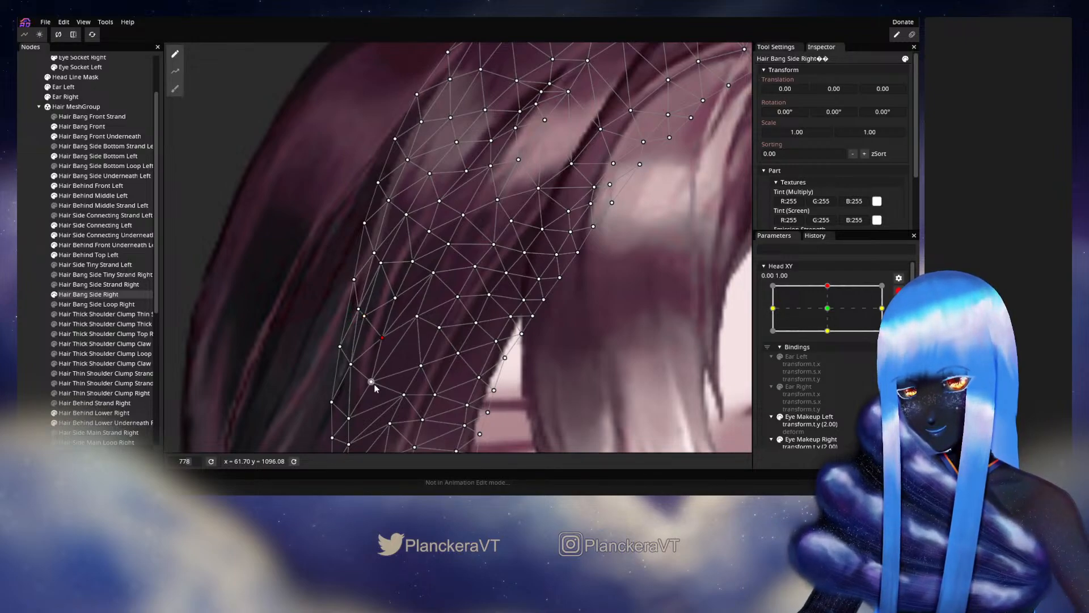
pyautogui.moveTo(368, 389); pyautogui.dragTo(351, 355)
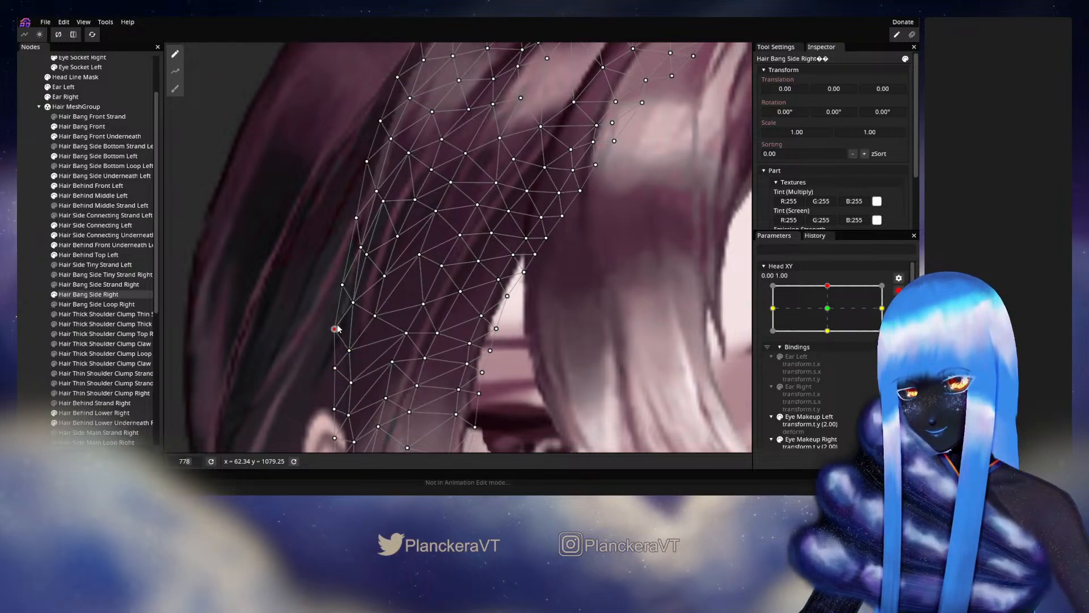
pyautogui.click(505, 268)
# - Disarm Head XY, move it from the upper keypoint to examine the right-side hair motion, and rearm it at 0.00, 1.00
pyautogui.scroll(-2, 510, 269)
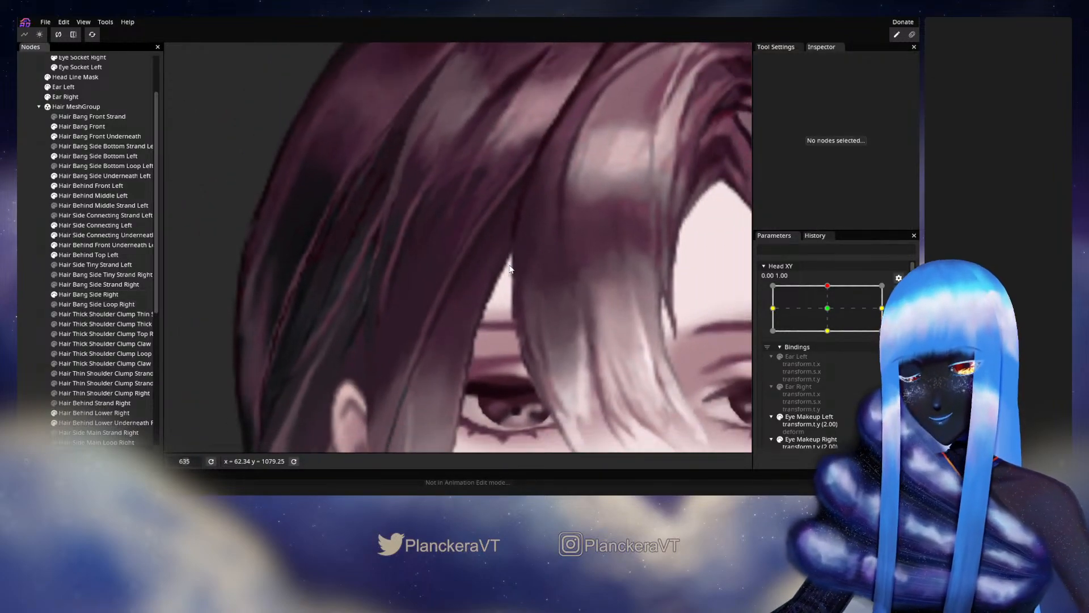
pyautogui.scroll(-3, 510, 269)
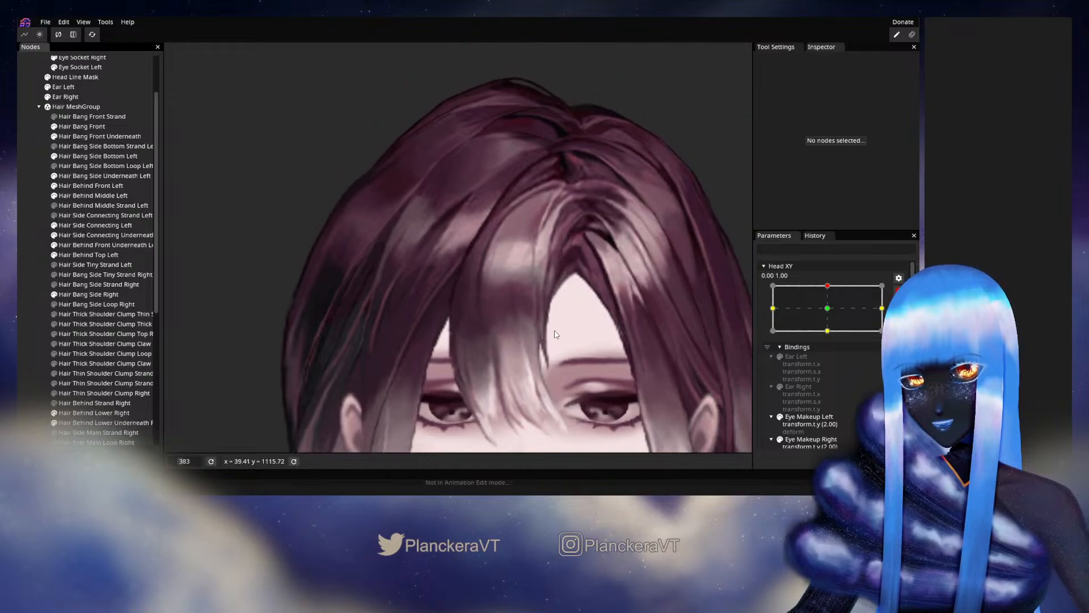
pyautogui.click(899, 291)
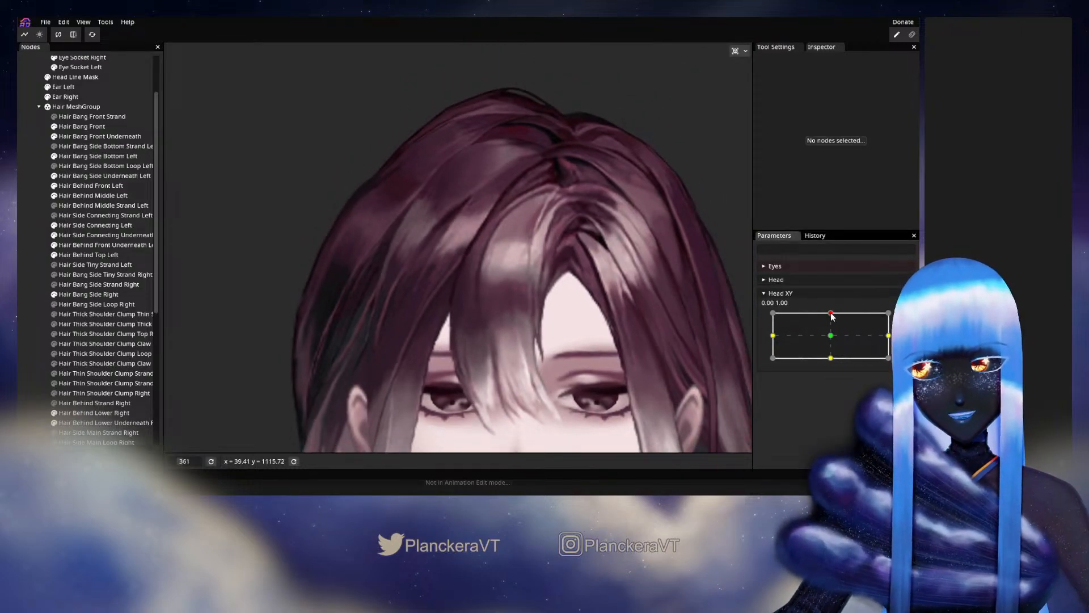
pyautogui.moveTo(832, 316)
pyautogui.mouseDown()
pyautogui.moveTo(832, 339)
pyautogui.moveTo(832, 313)
pyautogui.mouseUp()
pyautogui.click(905, 318)
# - Reposition the outer-edge and neighbouring inner vertices of Hair Bang Side Right around the grey highlight, then deselect the mesh
pyautogui.scroll(2, 389, 261)
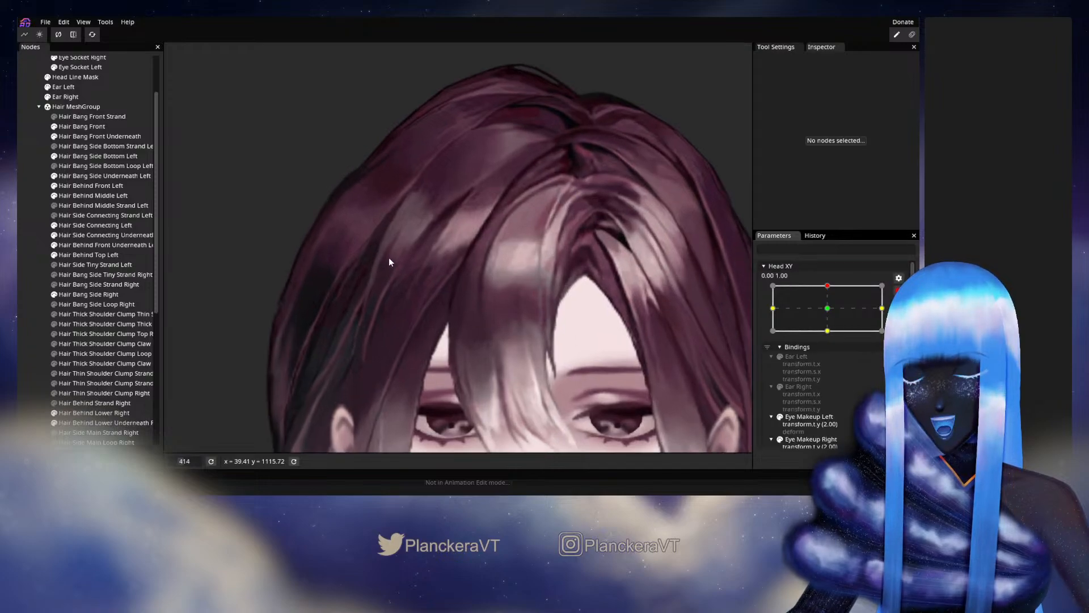
pyautogui.scroll(5, 389, 257)
pyautogui.click(89, 294)
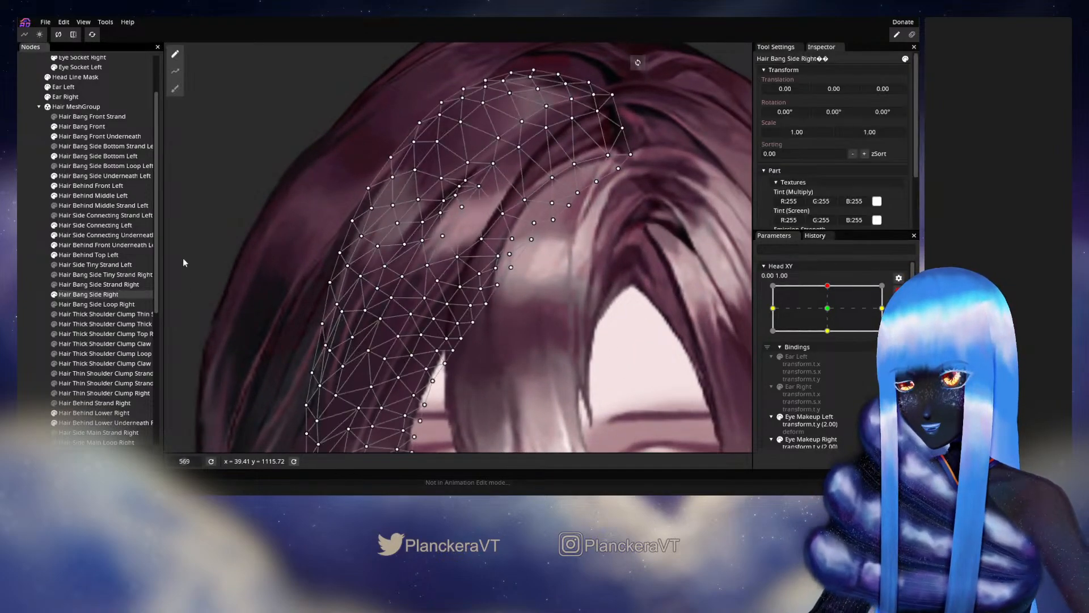
pyautogui.scroll(6, 410, 289)
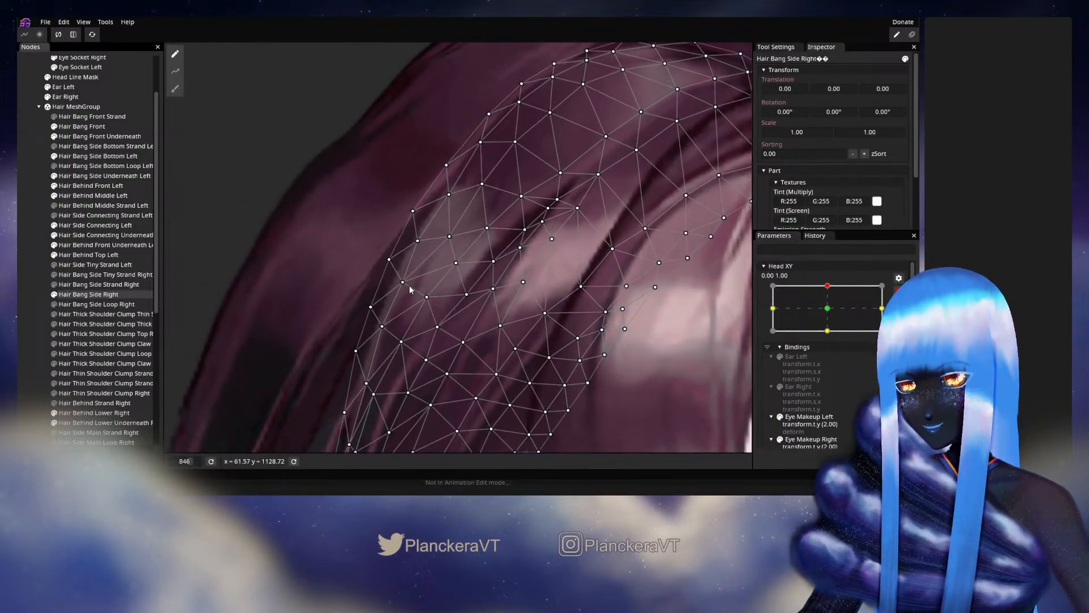
pyautogui.moveTo(404, 281); pyautogui.dragTo(405, 277)
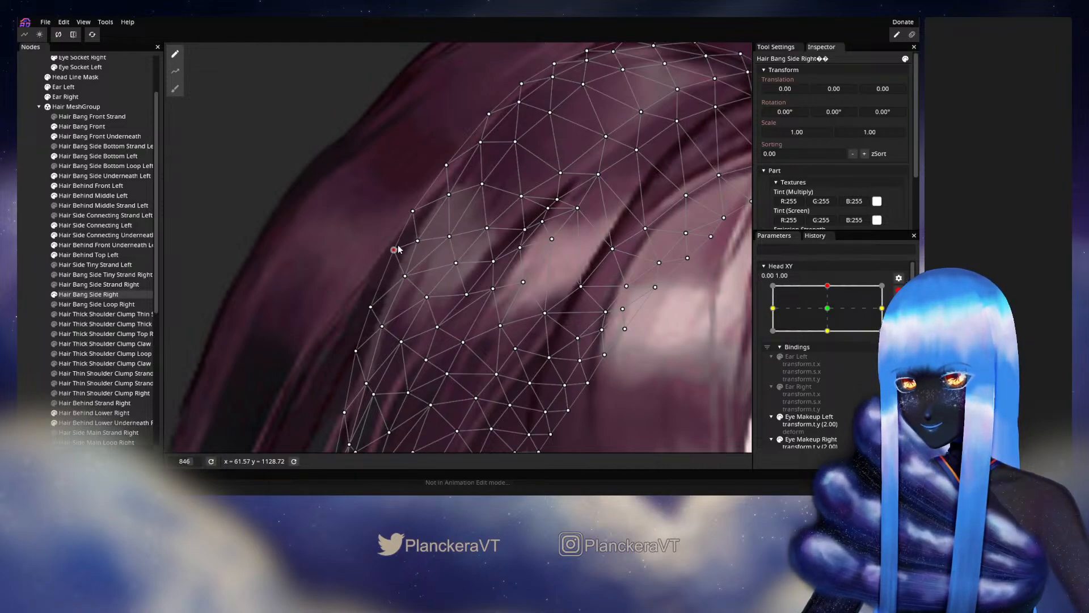
pyautogui.click(420, 211)
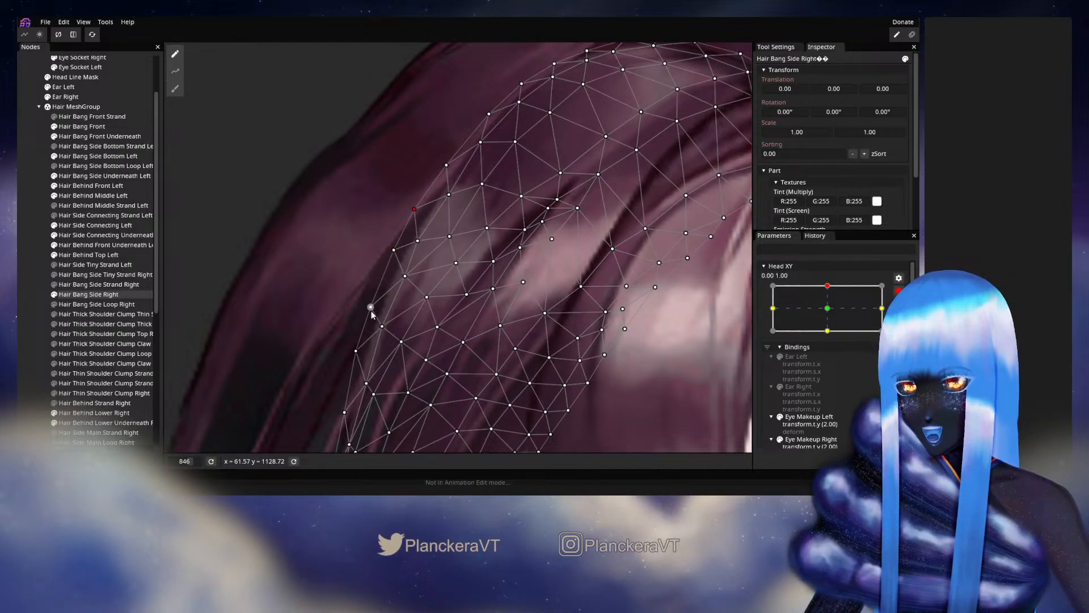
pyautogui.moveTo(374, 296); pyautogui.dragTo(386, 325)
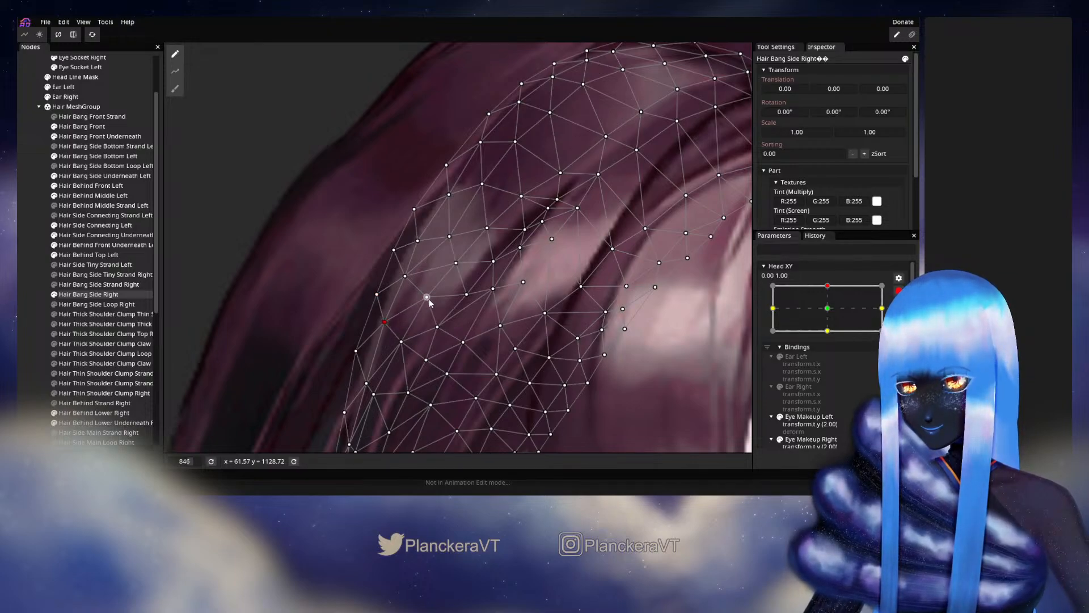
pyautogui.moveTo(433, 299); pyautogui.dragTo(429, 296)
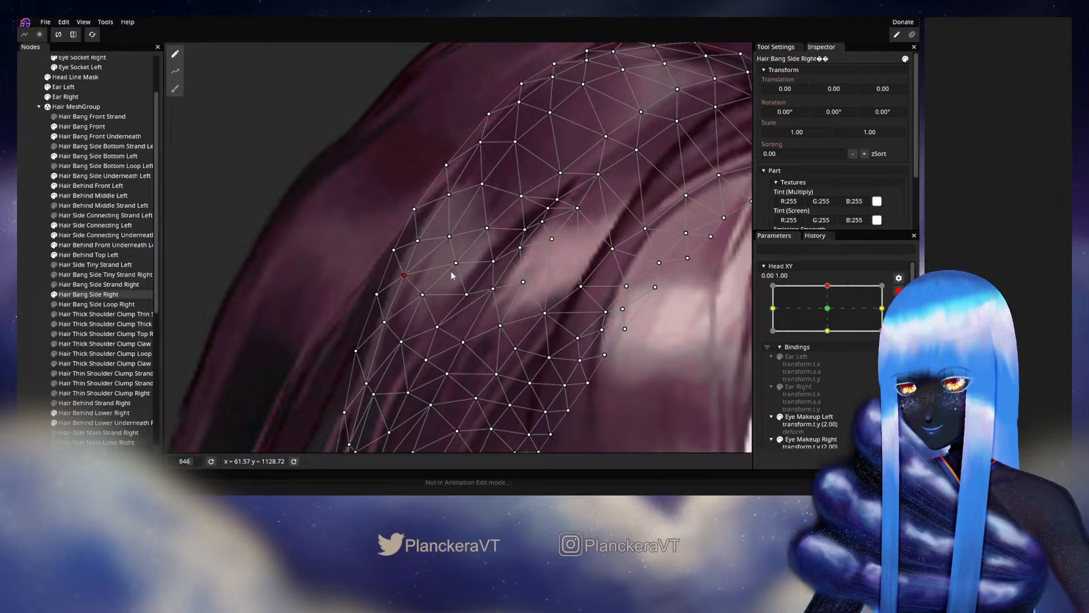
pyautogui.moveTo(454, 265); pyautogui.dragTo(449, 265)
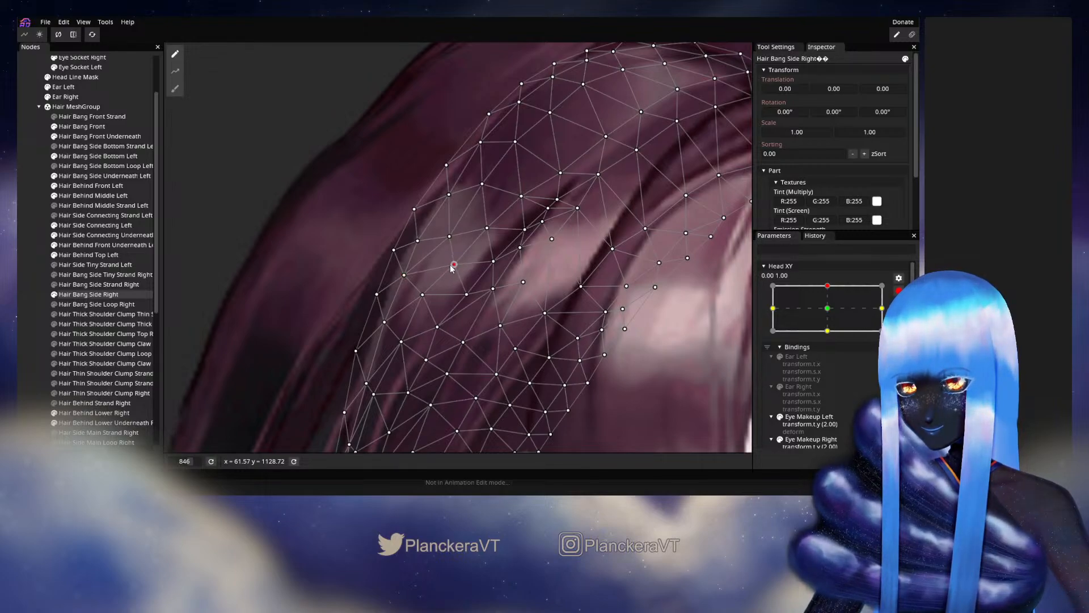
pyautogui.click(34, 324)
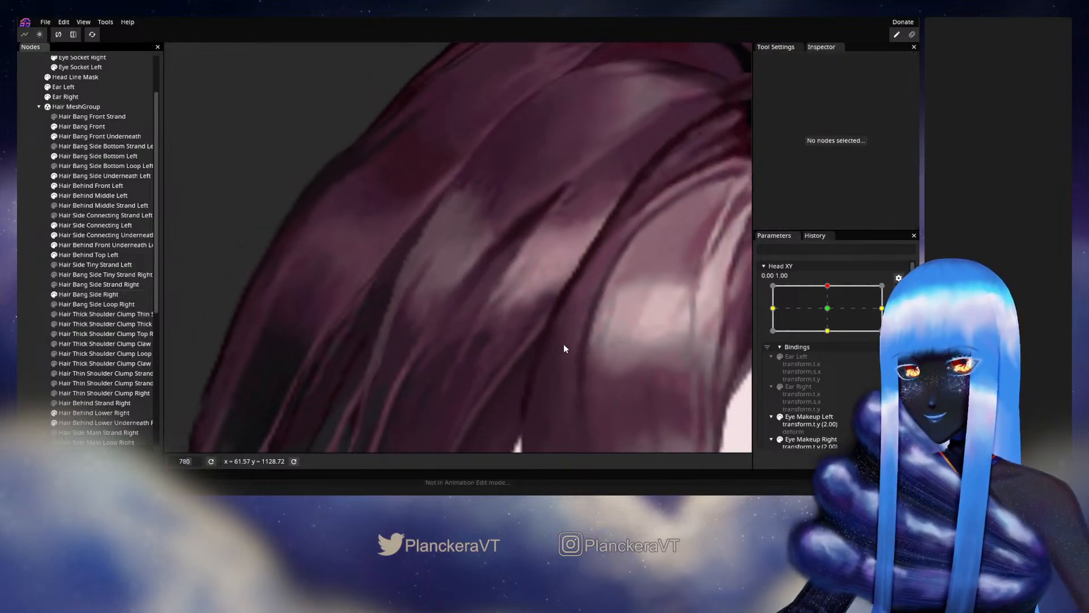
# - Disarm Head XY, move it around the upper keypoint to recheck the highlight area of the side bang, and rearm it at 0.00, 1.00
pyautogui.scroll(-3, 563, 343)
pyautogui.scroll(-5, 564, 344)
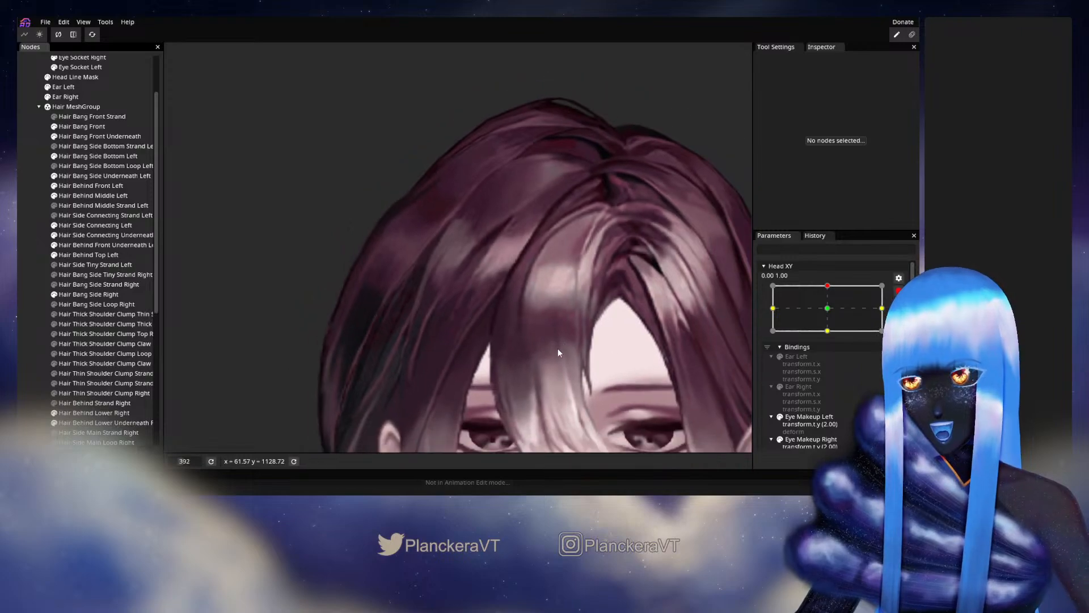
pyautogui.click(846, 346)
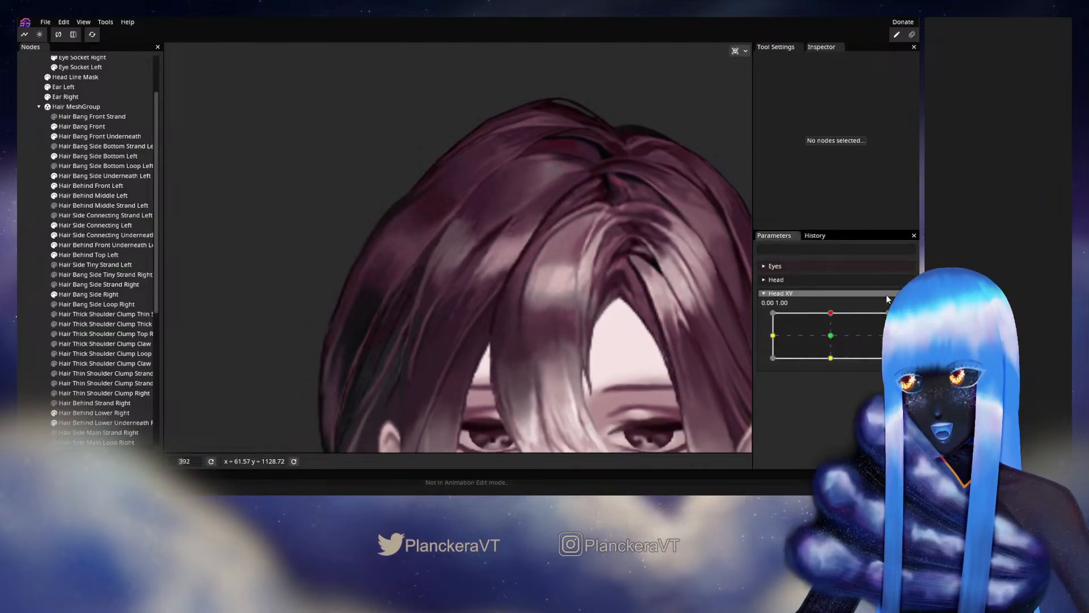
pyautogui.click(831, 316)
pyautogui.moveTo(832, 318)
pyautogui.mouseDown()
pyautogui.moveTo(829, 338)
pyautogui.moveTo(837, 312)
pyautogui.mouseUp()
pyautogui.click(904, 317)
# - Fine-tune two inner vertices of Hair Bang Side Right just below the grey highlight, then deselect the mesh
pyautogui.scroll(5, 416, 288)
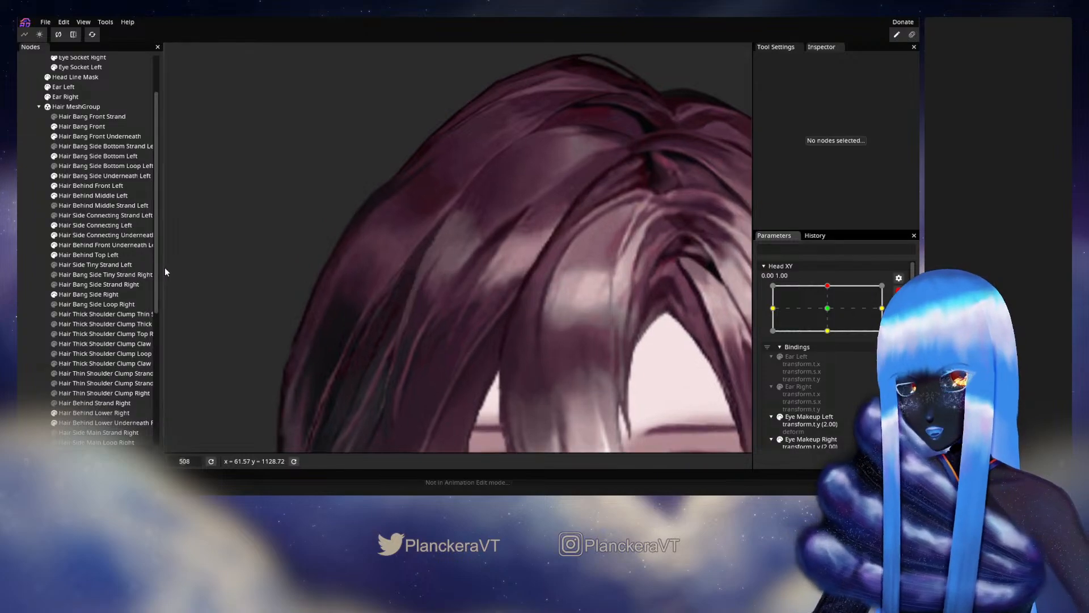
pyautogui.click(73, 294)
pyautogui.scroll(5, 397, 328)
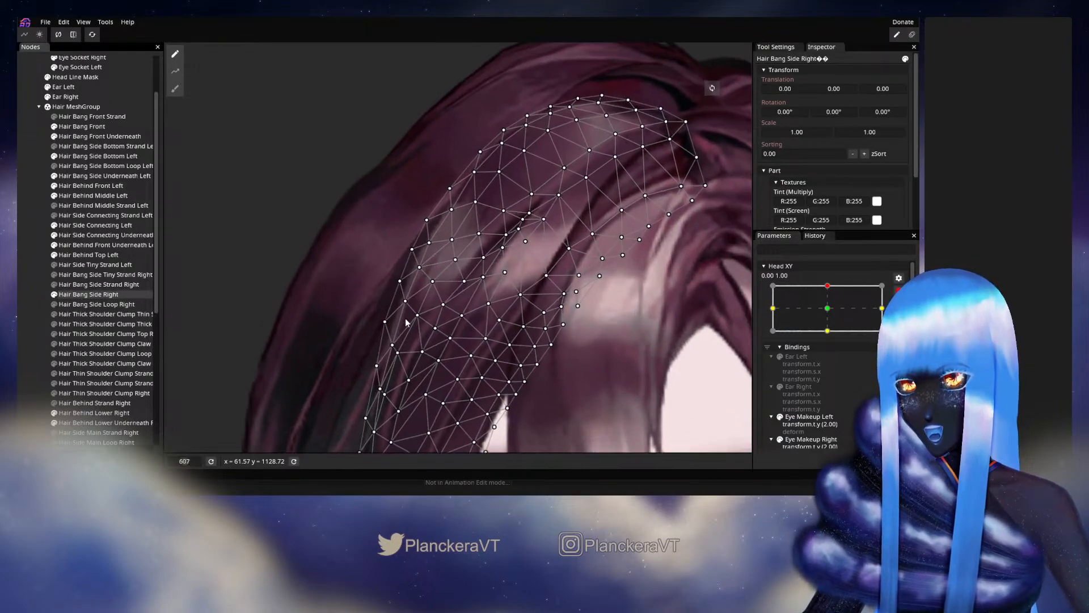
pyautogui.click(414, 324)
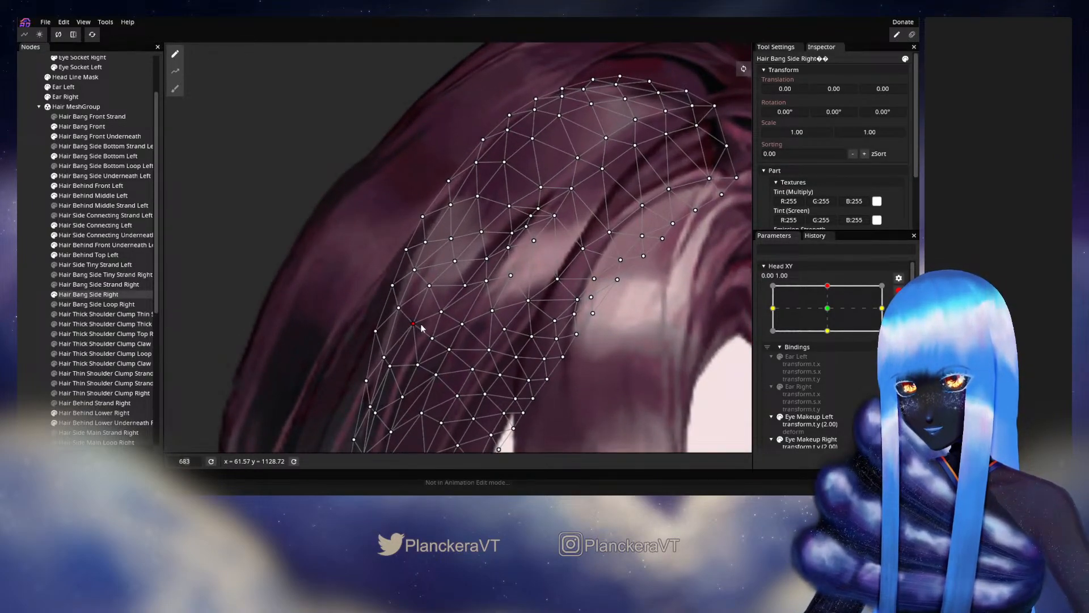
pyautogui.click(430, 287)
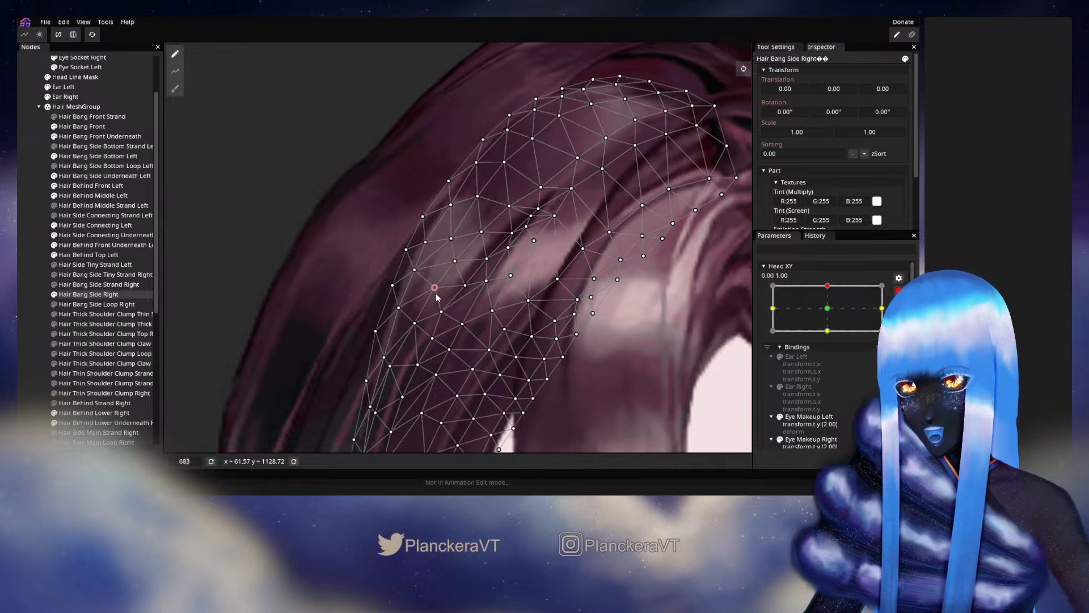
pyautogui.moveTo(437, 298); pyautogui.dragTo(437, 297)
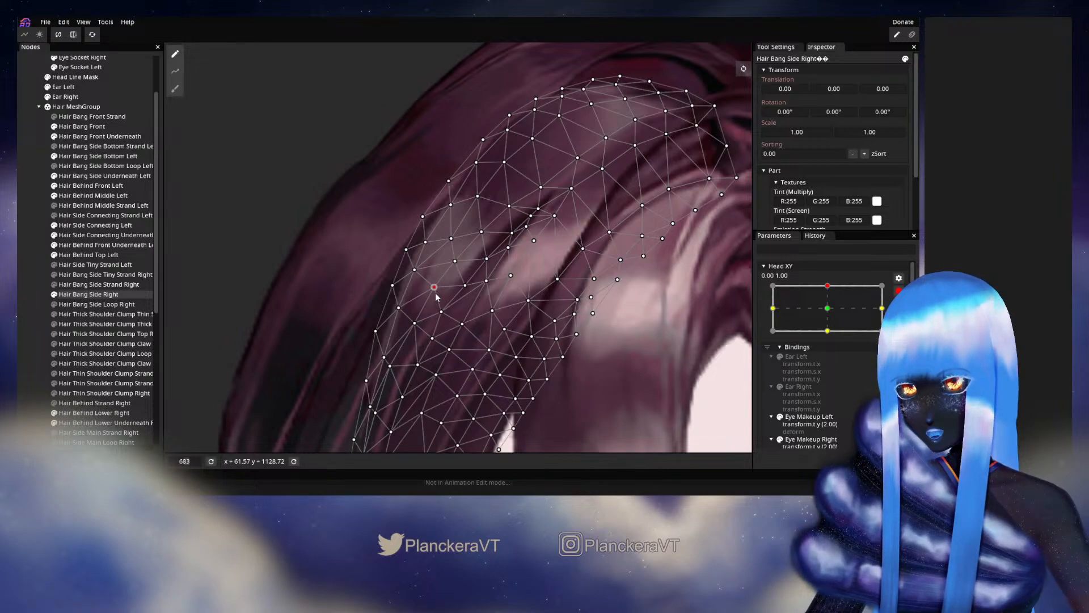
pyautogui.click(19, 284)
# - Disarm Head XY, move it from the upper keypoint to examine the whole head of hair, and rearm it at 0.00, 1.00
pyautogui.scroll(-3, 574, 308)
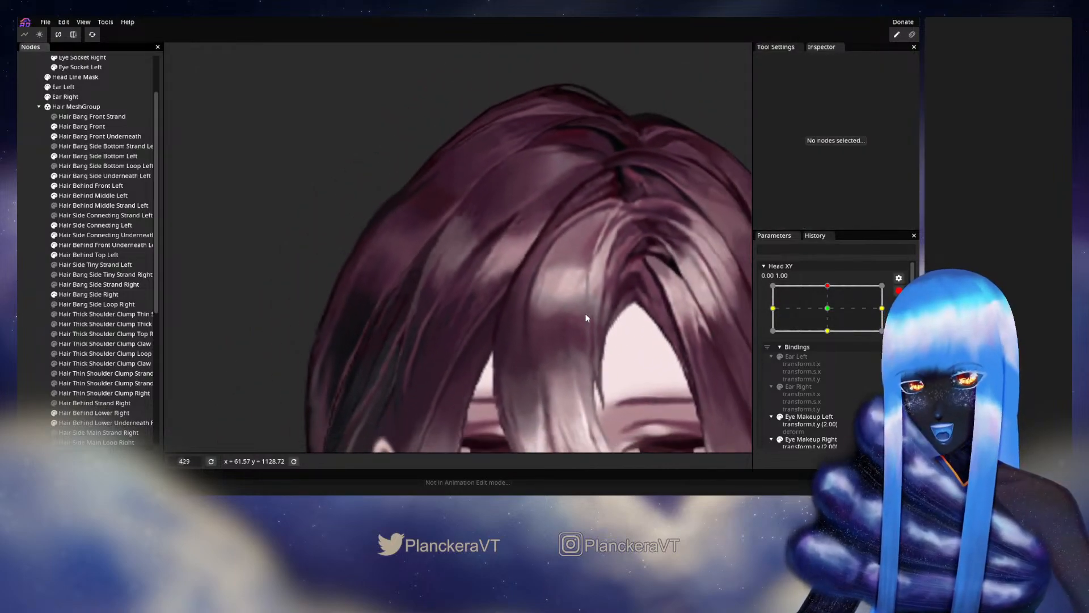
pyautogui.scroll(-2, 587, 317)
pyautogui.click(898, 291)
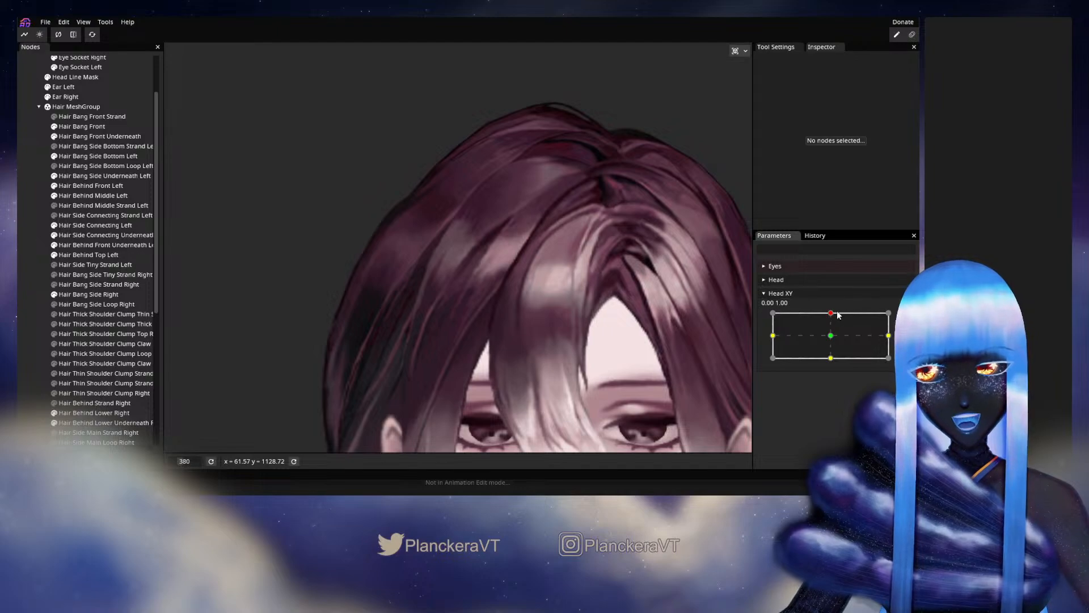
pyautogui.moveTo(839, 315)
pyautogui.mouseDown()
pyautogui.moveTo(833, 341)
pyautogui.moveTo(832, 313)
pyautogui.mouseUp()
pyautogui.scroll(-1, 573, 287)
pyautogui.scroll(-1, 573, 288)
pyautogui.click(906, 318)
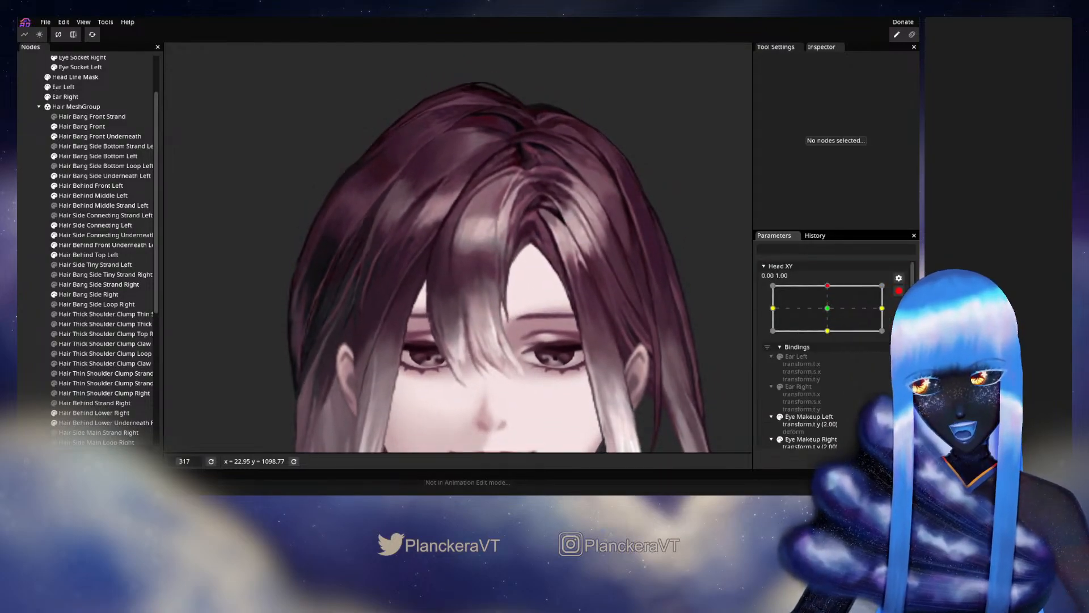
# - Save the model and nudge one inner vertex of Hair Bang Side Right below the highlight, then deselect the mesh
pyautogui.scroll(5, 429, 302)
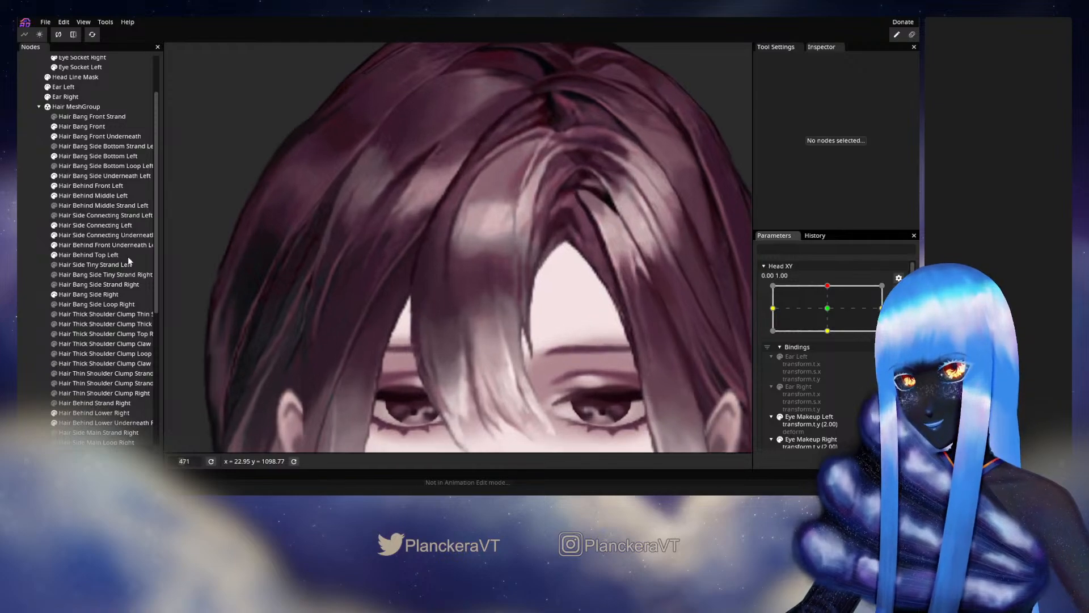
pyautogui.hotkey('ctrl', 's')
pyautogui.click(83, 294)
pyautogui.scroll(2, 453, 301)
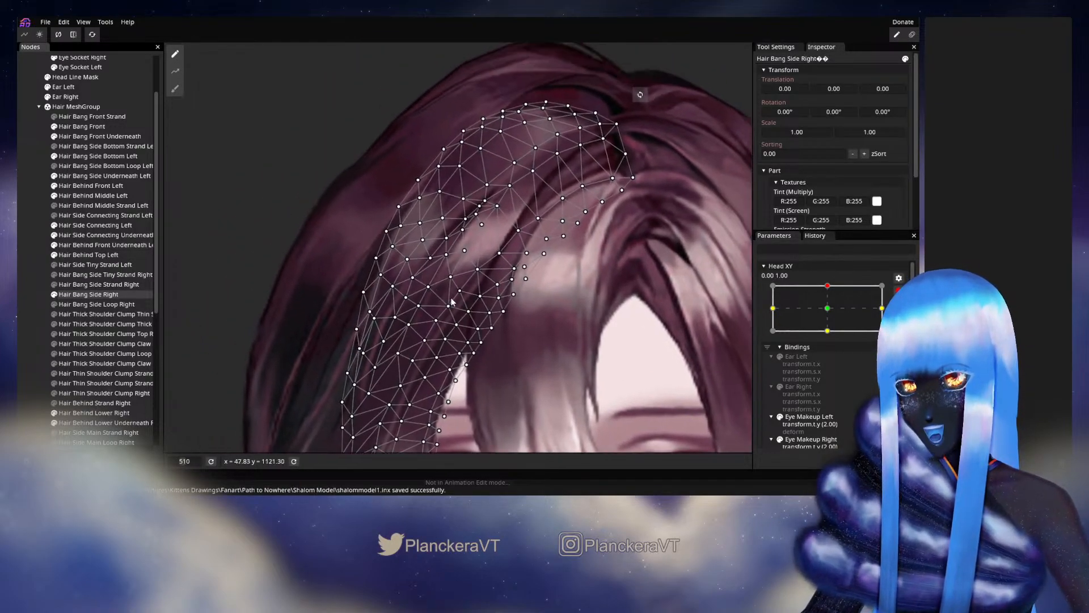
pyautogui.scroll(4, 453, 302)
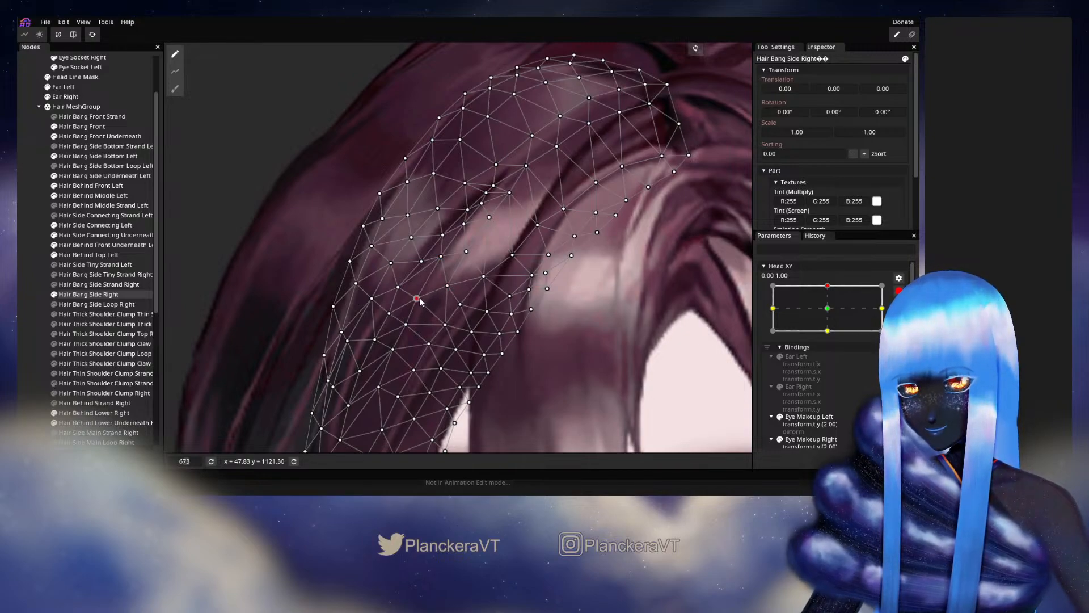
pyautogui.click(39, 307)
# - Disarm Head XY, recheck the overall hair motion from the upper keypoint, and rearm it at 0.00, 1.00
pyautogui.scroll(-4, 508, 328)
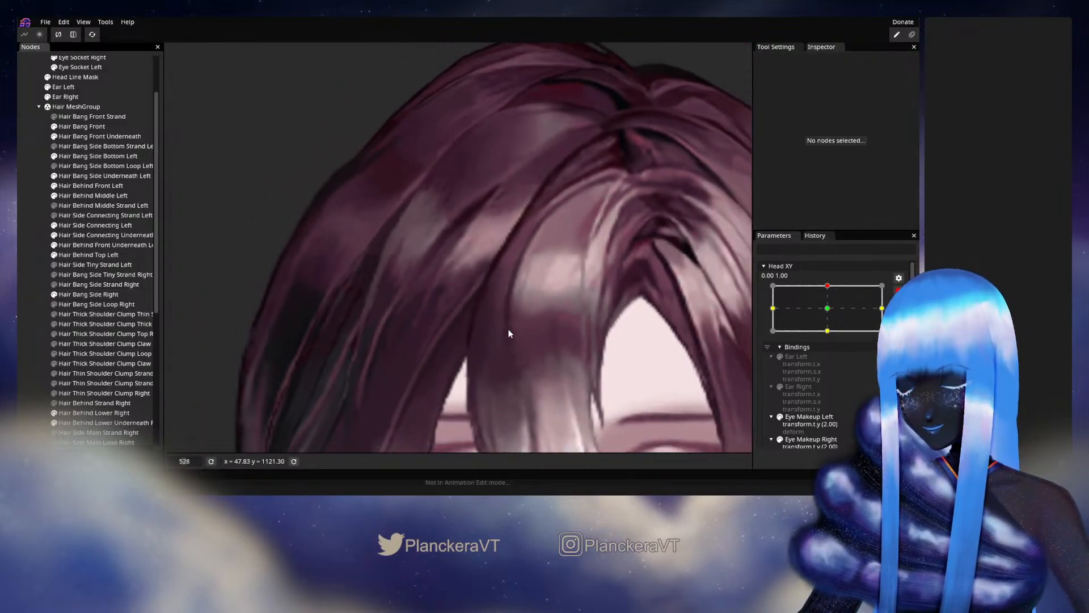
pyautogui.scroll(-4, 507, 329)
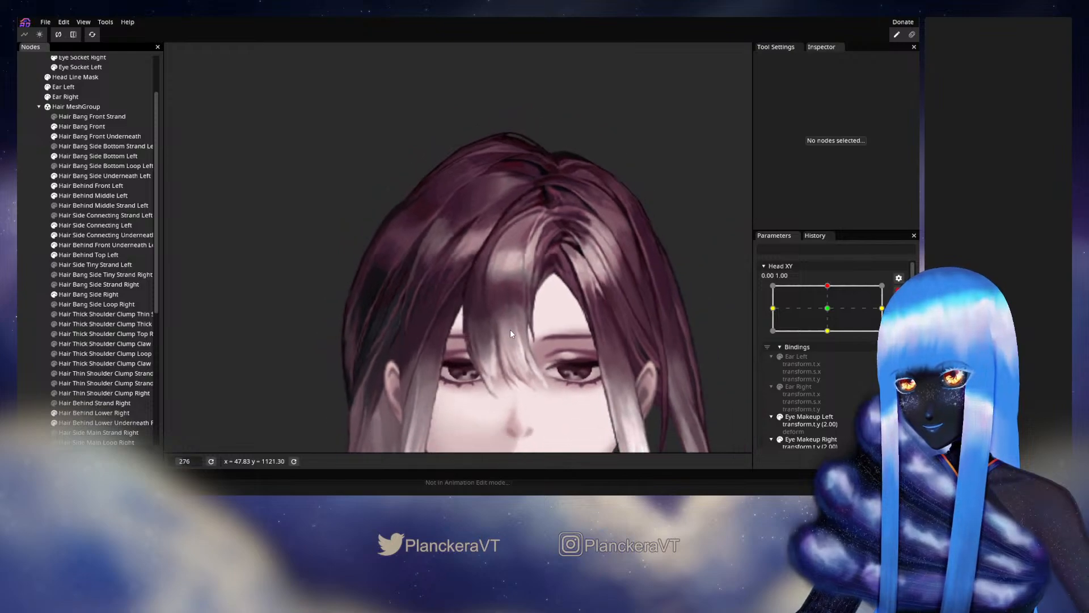
pyautogui.click(899, 291)
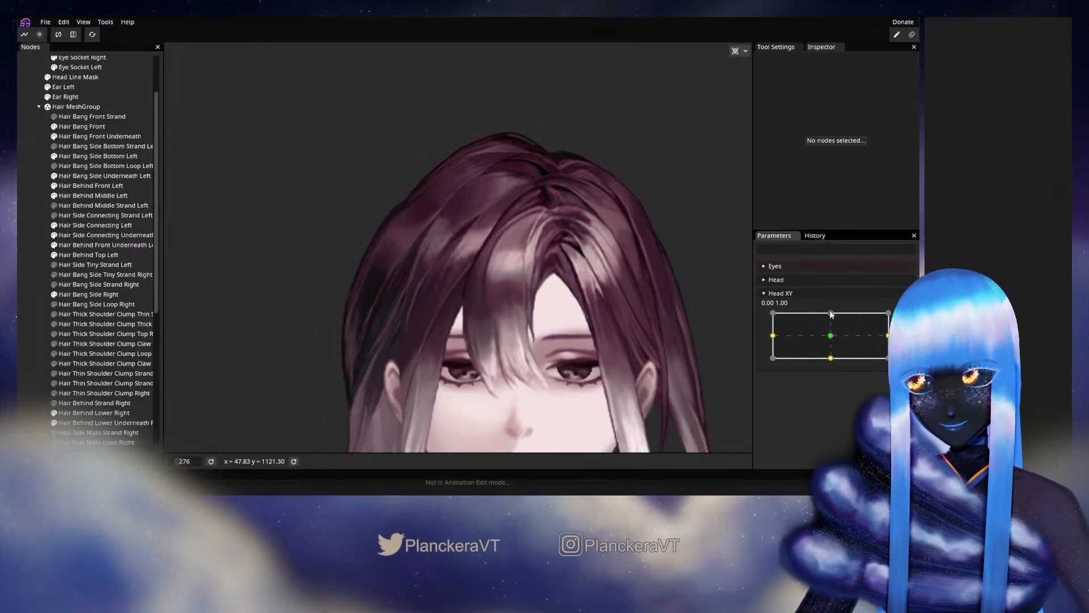
pyautogui.moveTo(831, 314)
pyautogui.mouseDown()
pyautogui.moveTo(831, 343)
pyautogui.moveTo(831, 313)
pyautogui.mouseUp()
pyautogui.click(898, 306)
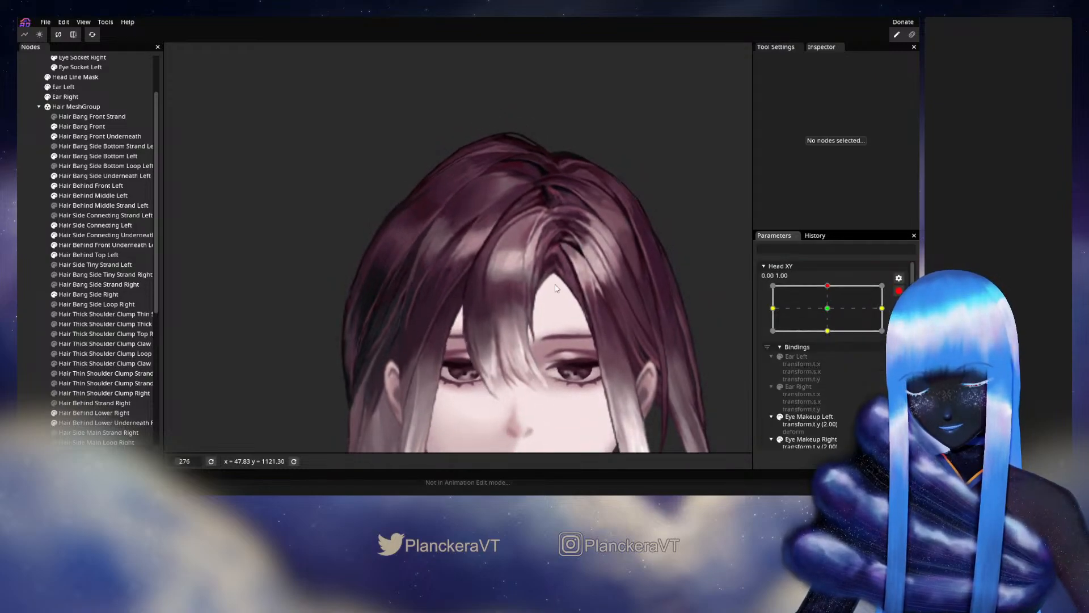
# - Fine-tune the inner vertices of Hair Bang Side Right around the dark crease above the pink highlight, then deselect the mesh
pyautogui.scroll(6, 495, 289)
pyautogui.moveTo(501, 212); pyautogui.dragTo(464, 301)
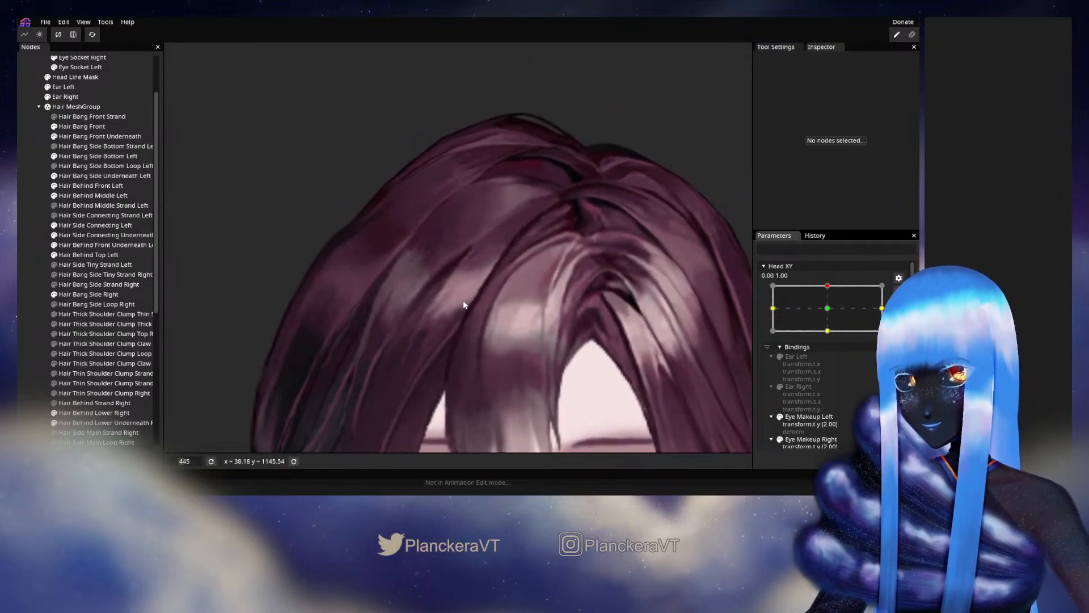
pyautogui.scroll(2, 463, 301)
pyautogui.click(109, 295)
pyautogui.scroll(2, 441, 299)
pyautogui.scroll(2, 441, 298)
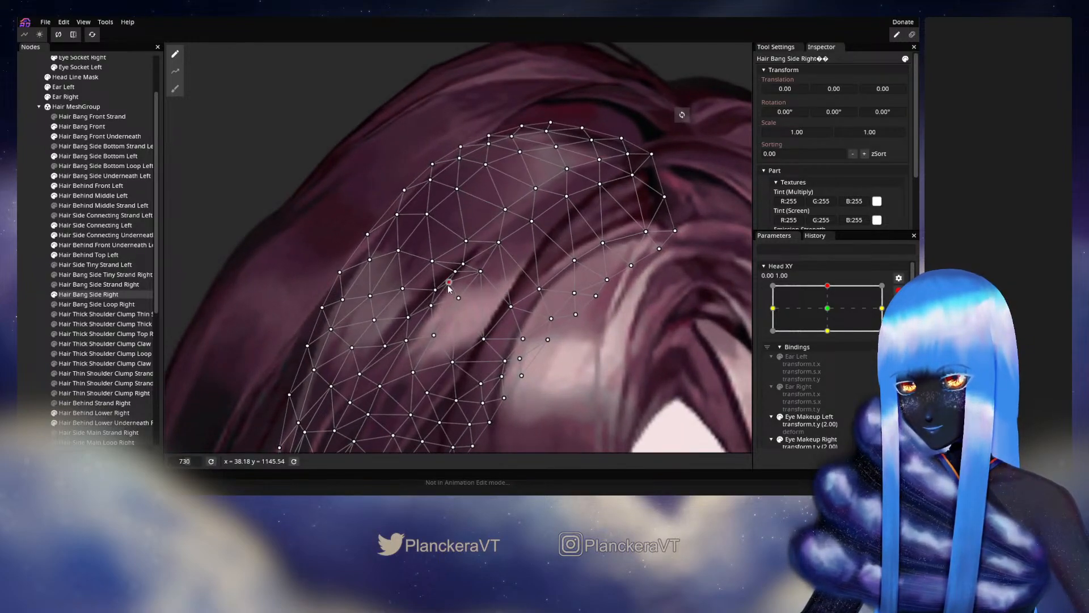
pyautogui.click(459, 298)
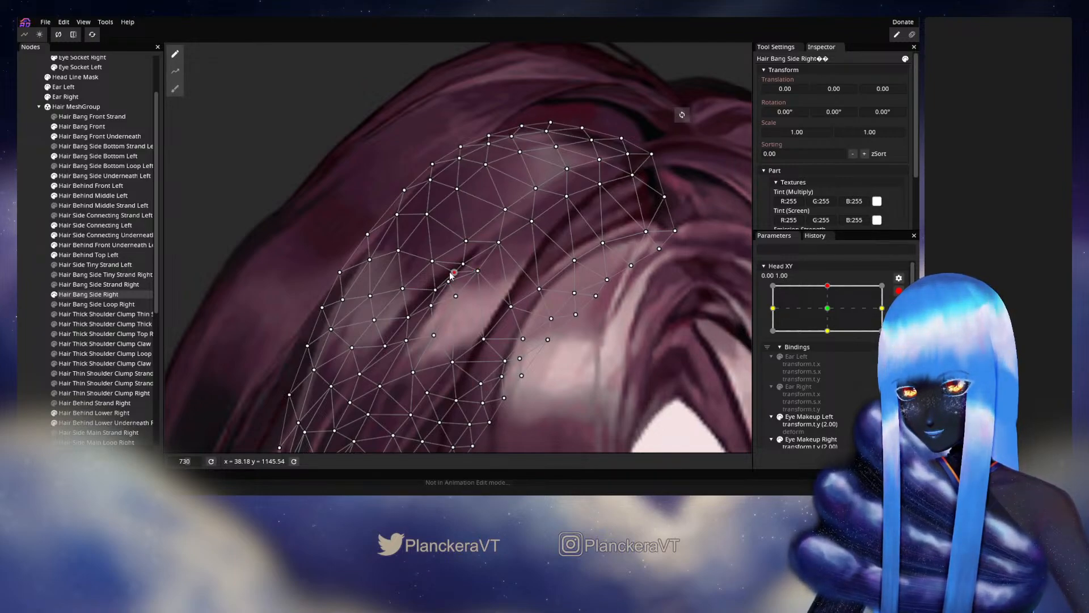
pyautogui.click(25, 297)
pyautogui.scroll(-6, 501, 332)
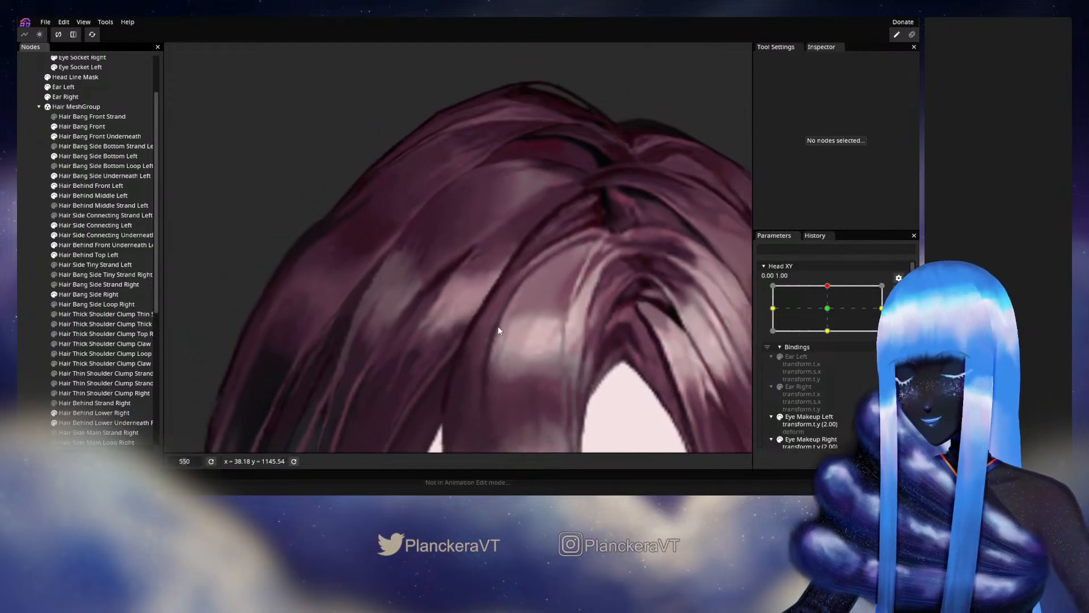
# - Disarm Head XY, check the reshaped crease while moving the parameter from the upper keypoint, and rearm it at 0.00, 1.00
pyautogui.scroll(-1, 556, 313)
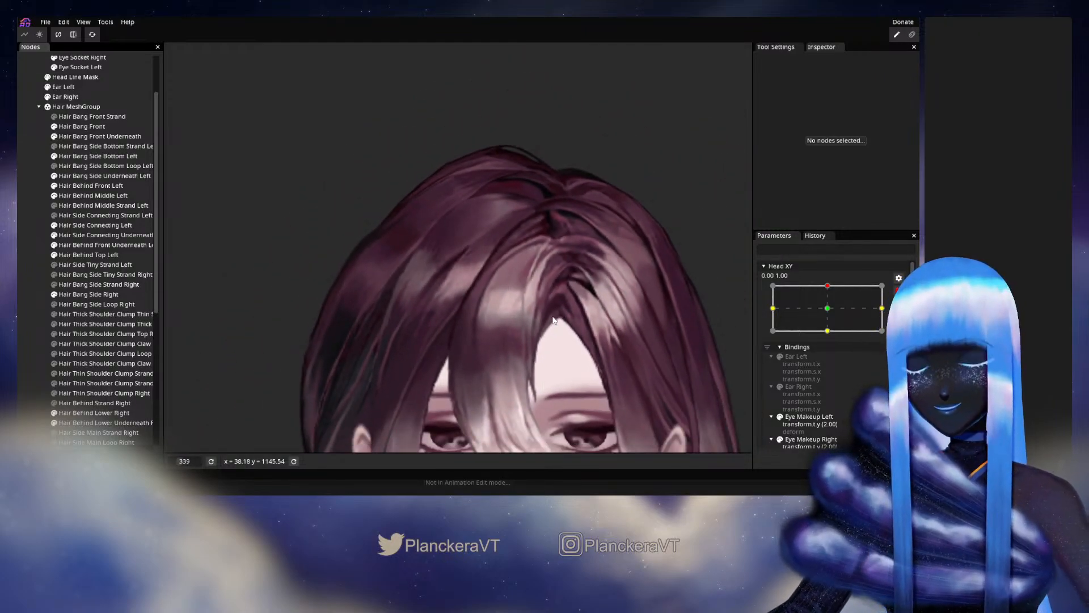
pyautogui.click(902, 294)
pyautogui.moveTo(832, 314)
pyautogui.mouseDown()
pyautogui.moveTo(831, 341)
pyautogui.moveTo(822, 313)
pyautogui.moveTo(825, 341)
pyautogui.moveTo(830, 313)
pyautogui.mouseUp()
pyautogui.click(905, 319)
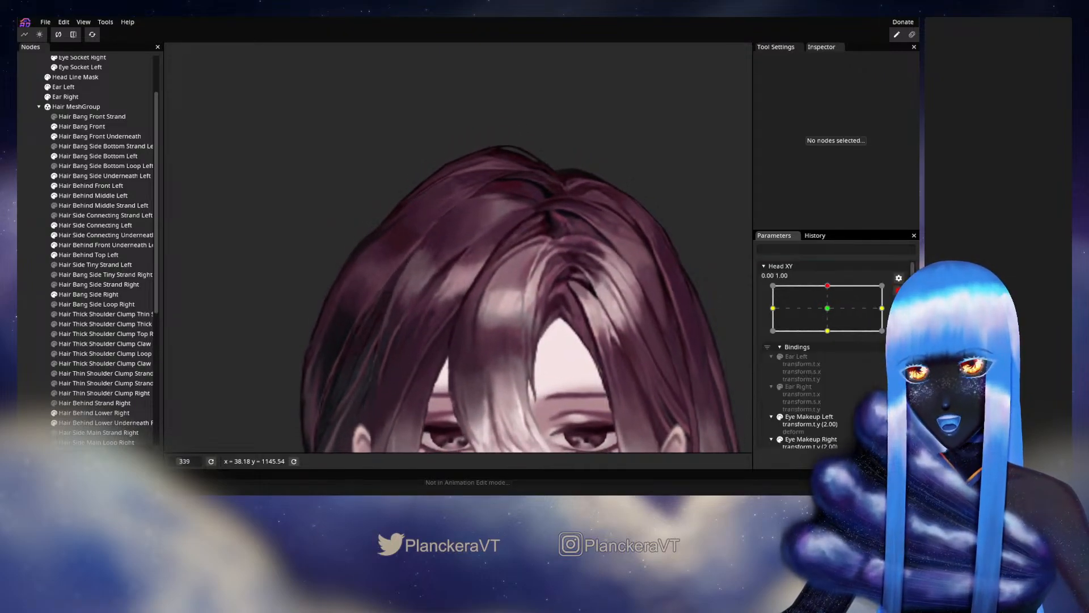
# - Adjust inner vertices of Hair Bang Side Right near its upper end by the parting and around the dark crease, then deselect it
pyautogui.scroll(3, 554, 330)
pyautogui.moveTo(553, 327); pyautogui.dragTo(479, 361)
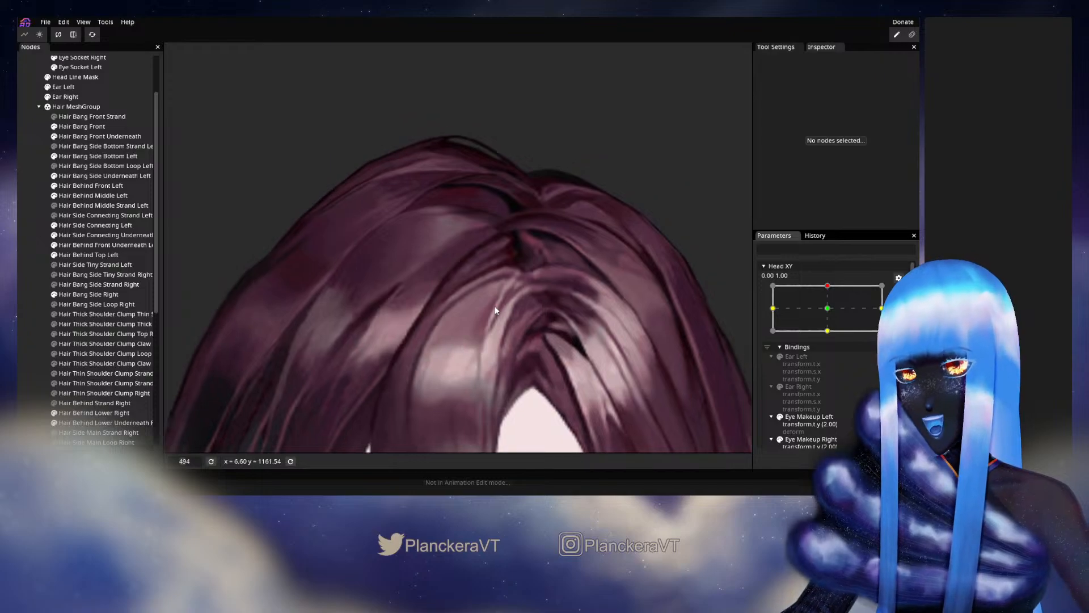
pyautogui.click(86, 294)
pyautogui.scroll(2, 403, 264)
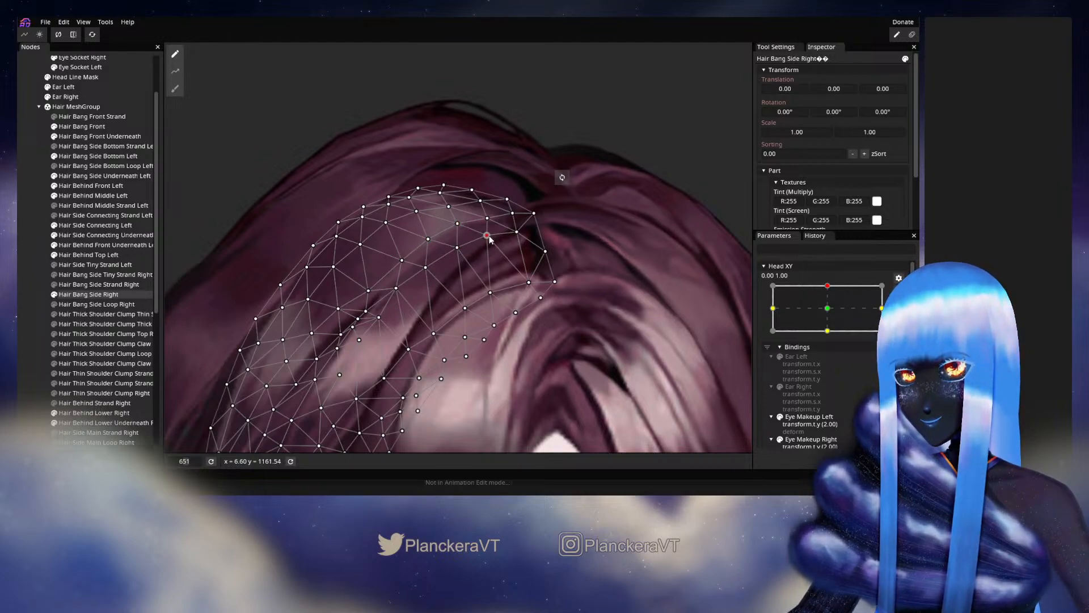
pyautogui.moveTo(488, 236); pyautogui.dragTo(489, 225)
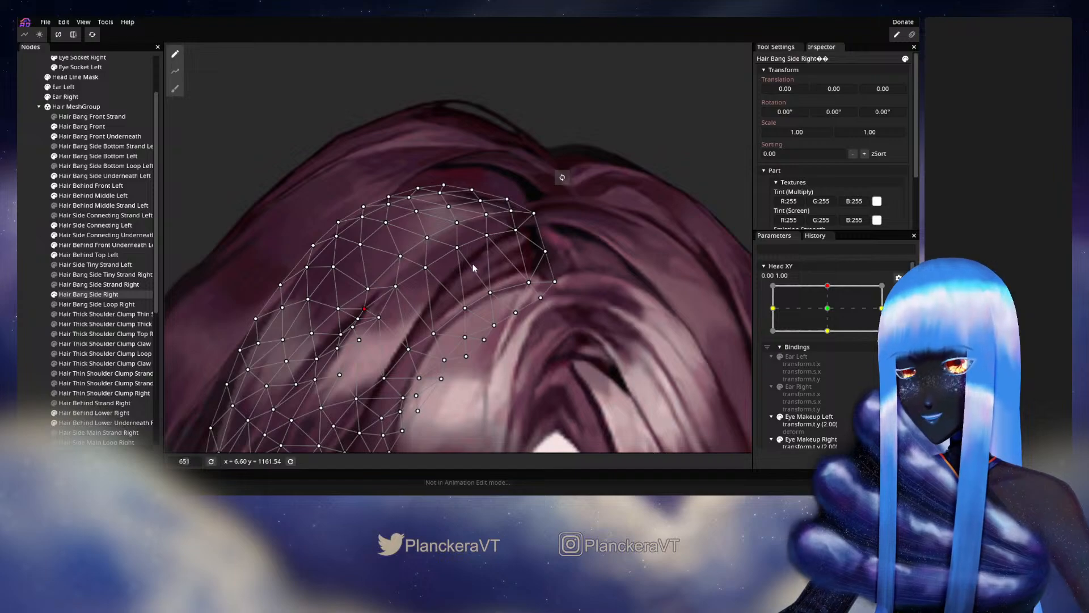
pyautogui.click(26, 314)
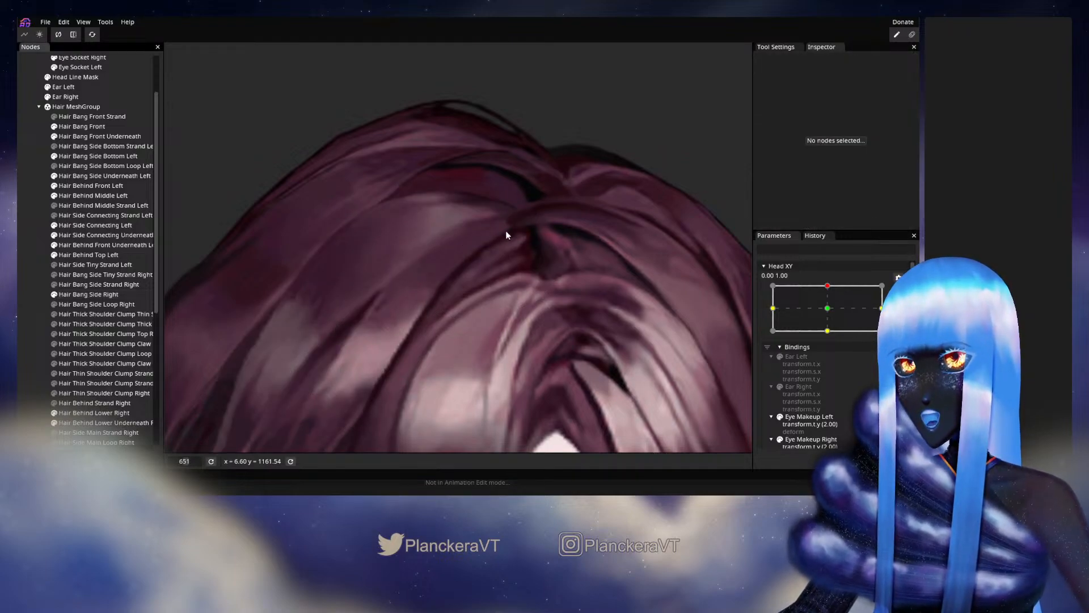
# - Disarm Head XY, repeatedly sweep it around the upper keypoint to examine the hair motion, and rearm it at 0.00, 1.00
pyautogui.scroll(-8, 488, 326)
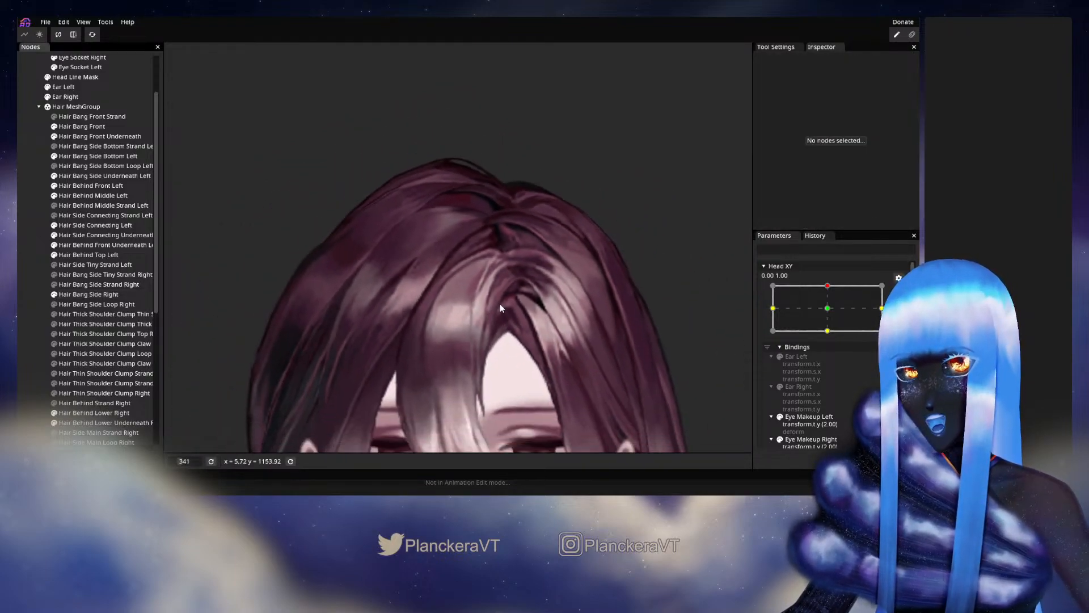
pyautogui.moveTo(500, 304); pyautogui.dragTo(481, 248)
pyautogui.click(899, 291)
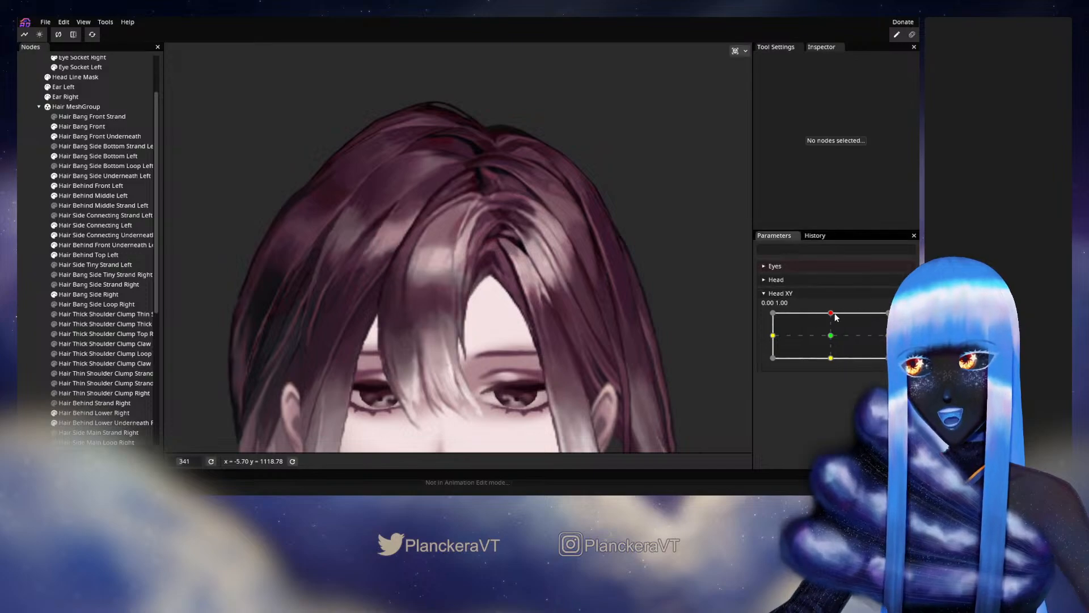
pyautogui.moveTo(833, 313)
pyautogui.mouseDown()
pyautogui.moveTo(831, 338)
pyautogui.moveTo(832, 315)
pyautogui.mouseUp()
pyautogui.moveTo(832, 336); pyautogui.dragTo(830, 316)
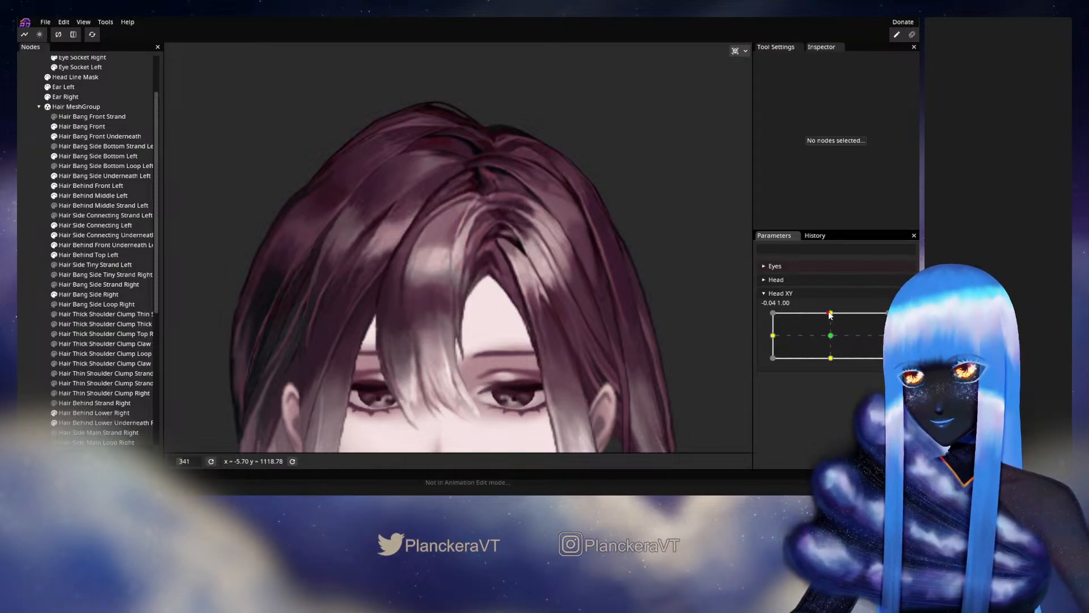
pyautogui.moveTo(833, 322)
pyautogui.mouseDown()
pyautogui.moveTo(829, 330)
pyautogui.moveTo(829, 312)
pyautogui.mouseUp()
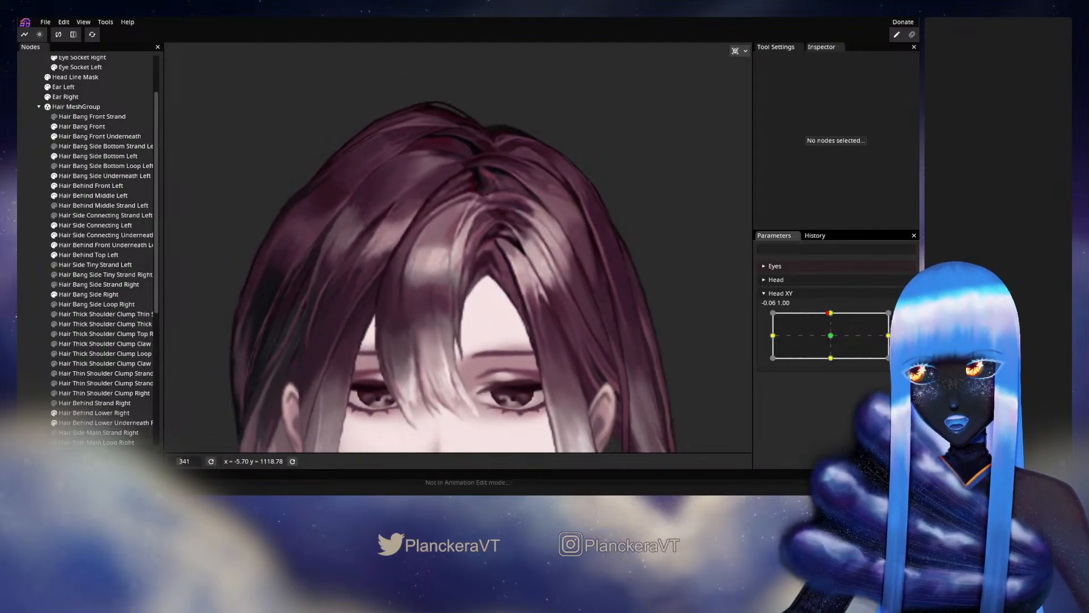
pyautogui.click(905, 318)
pyautogui.moveTo(547, 247); pyautogui.dragTo(513, 278)
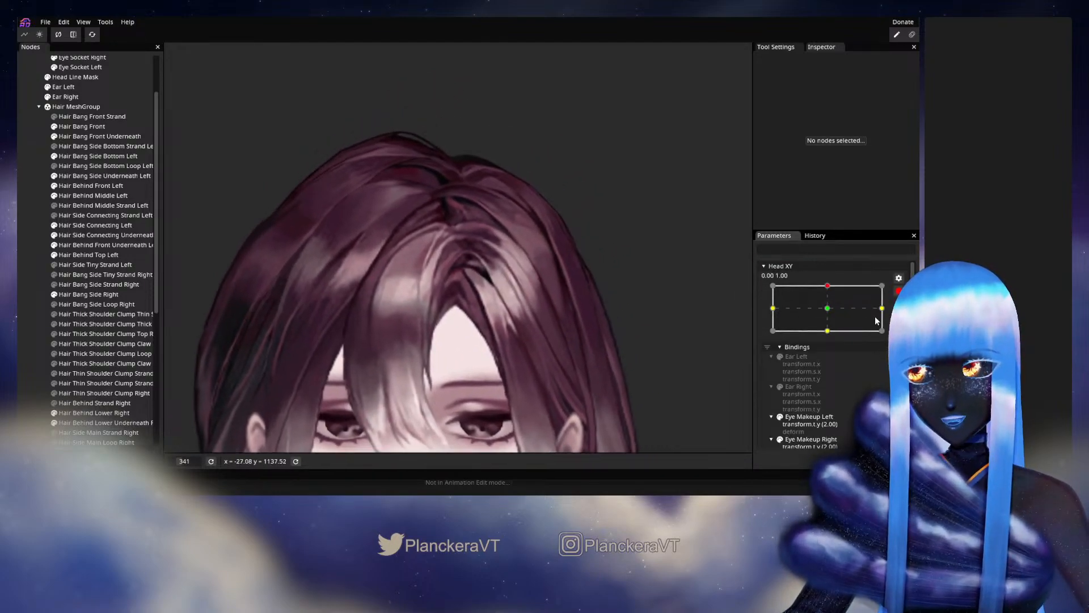
pyautogui.click(899, 291)
pyautogui.moveTo(828, 312)
pyautogui.mouseDown()
pyautogui.moveTo(833, 339)
pyautogui.moveTo(833, 317)
pyautogui.mouseUp()
pyautogui.click(904, 318)
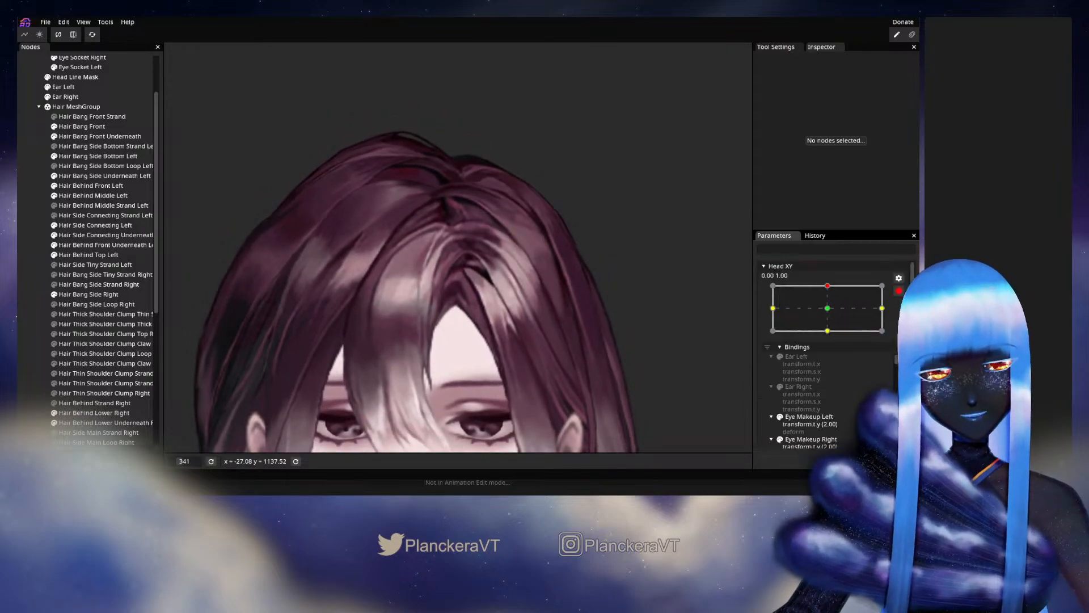
# - Reposition inner vertices of Hair Side Connecting Left along the highlighted strands below the parting, then deselect the mesh
pyautogui.click(85, 225)
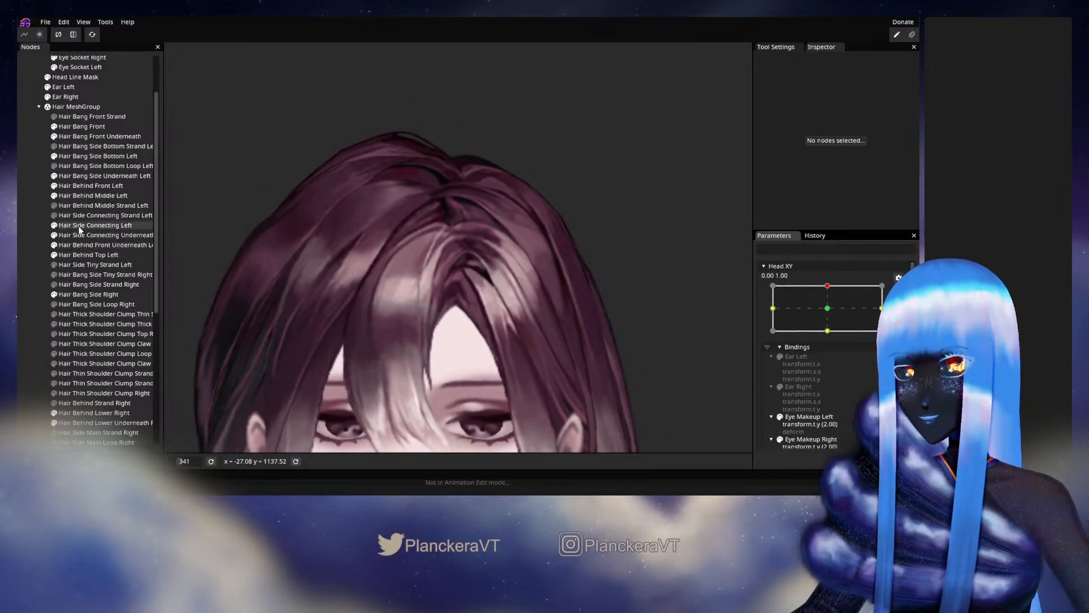
pyautogui.scroll(2, 492, 281)
pyautogui.scroll(3, 493, 281)
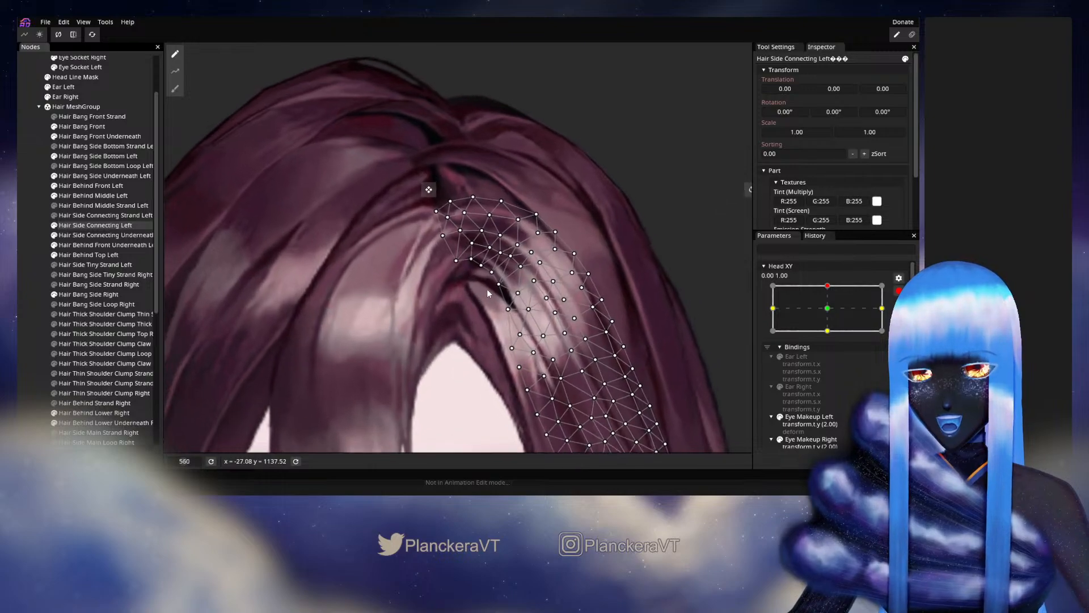
pyautogui.scroll(1, 495, 299)
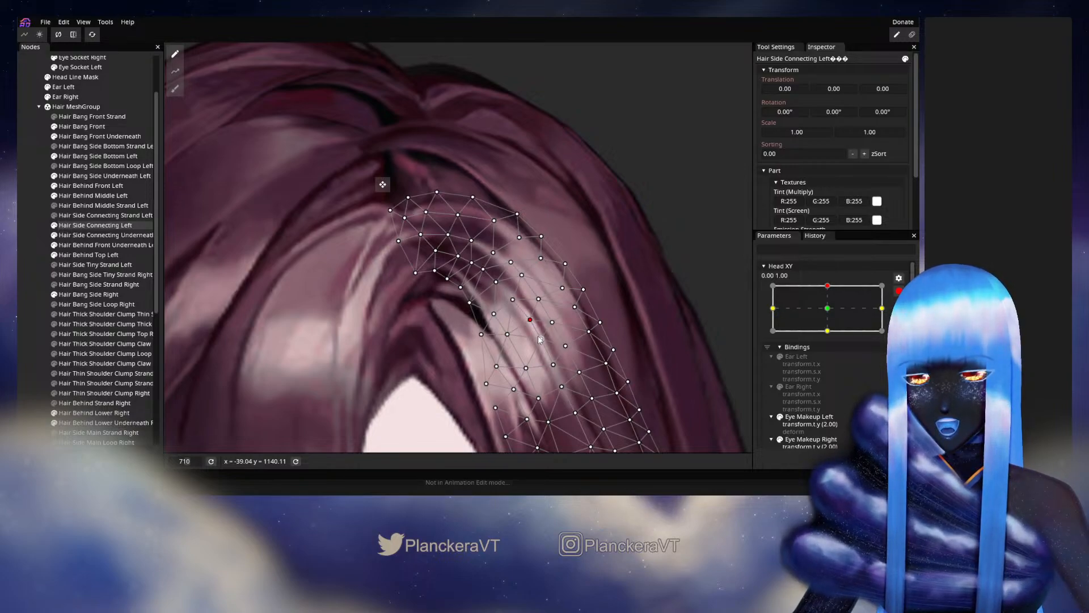
pyautogui.click(539, 343)
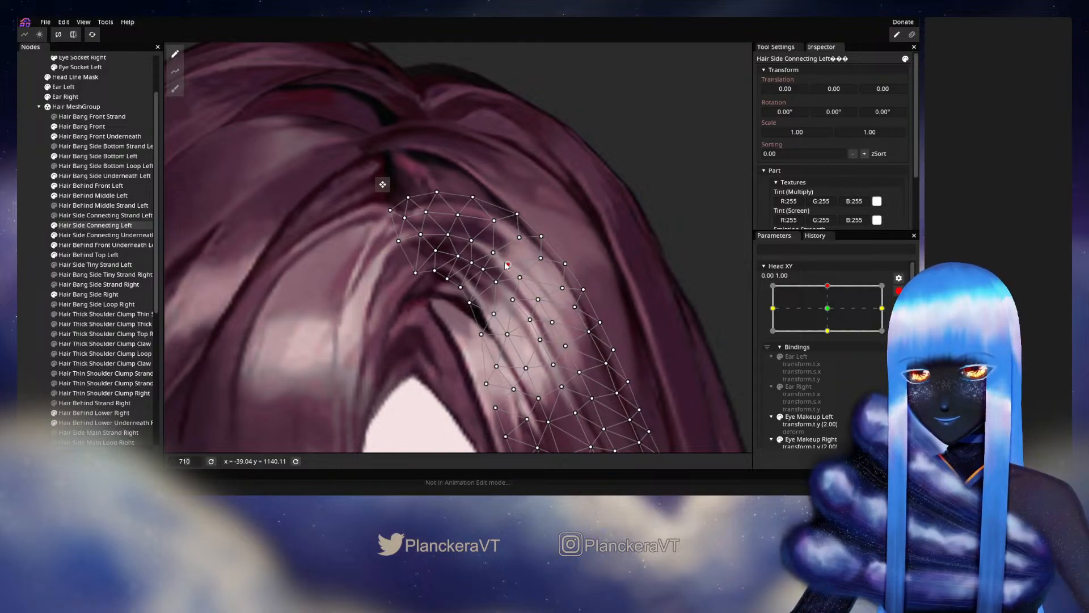
pyautogui.click(18, 263)
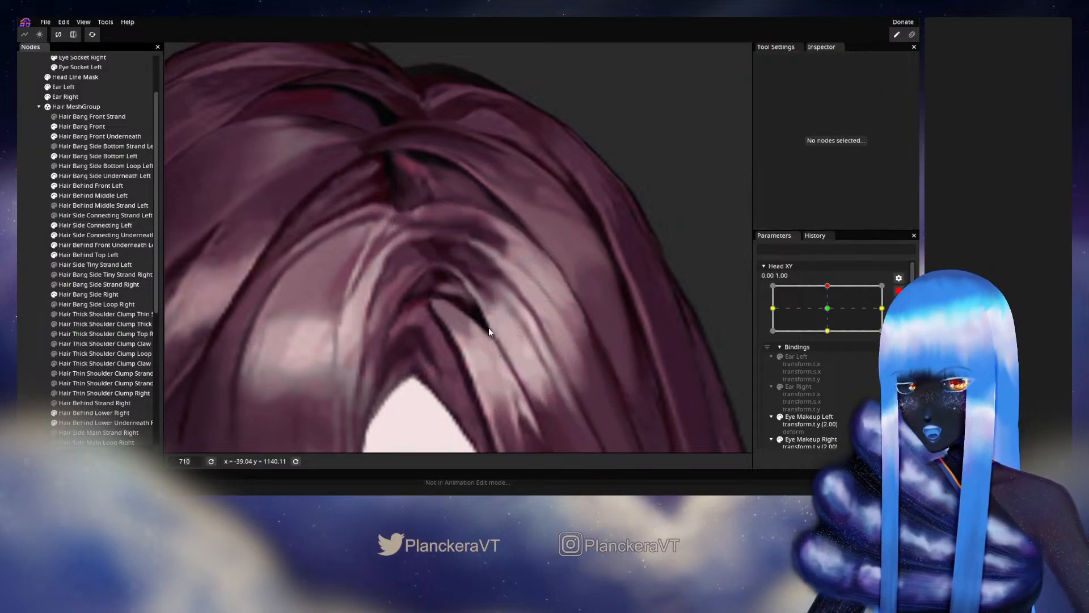
# - Disarm Head XY and move it around the upper keypoint to check how Hair Side Connecting Left follows the head
pyautogui.scroll(-3, 575, 339)
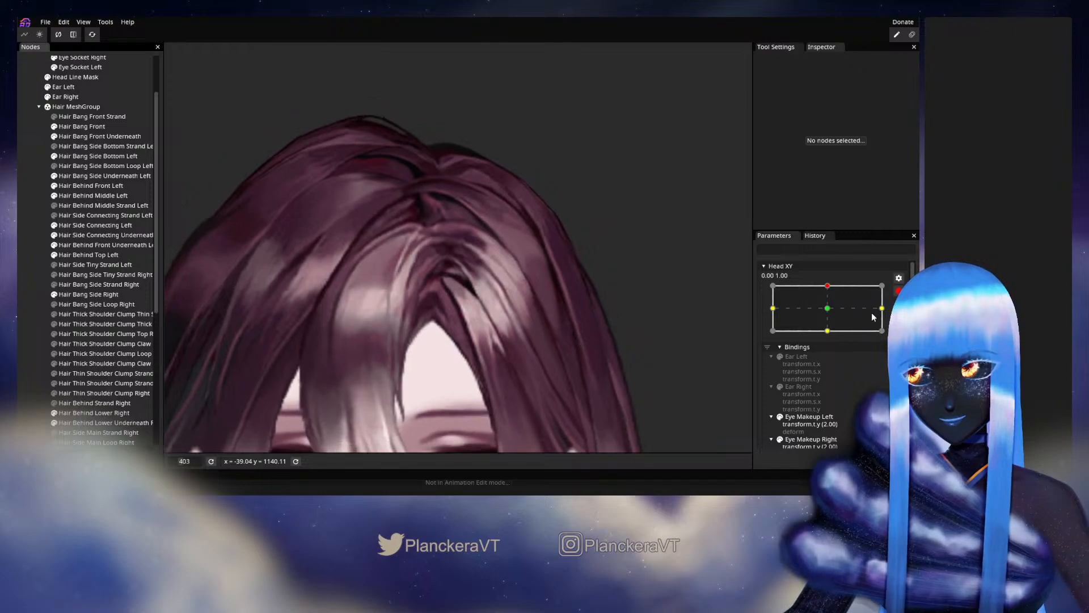
pyautogui.click(899, 291)
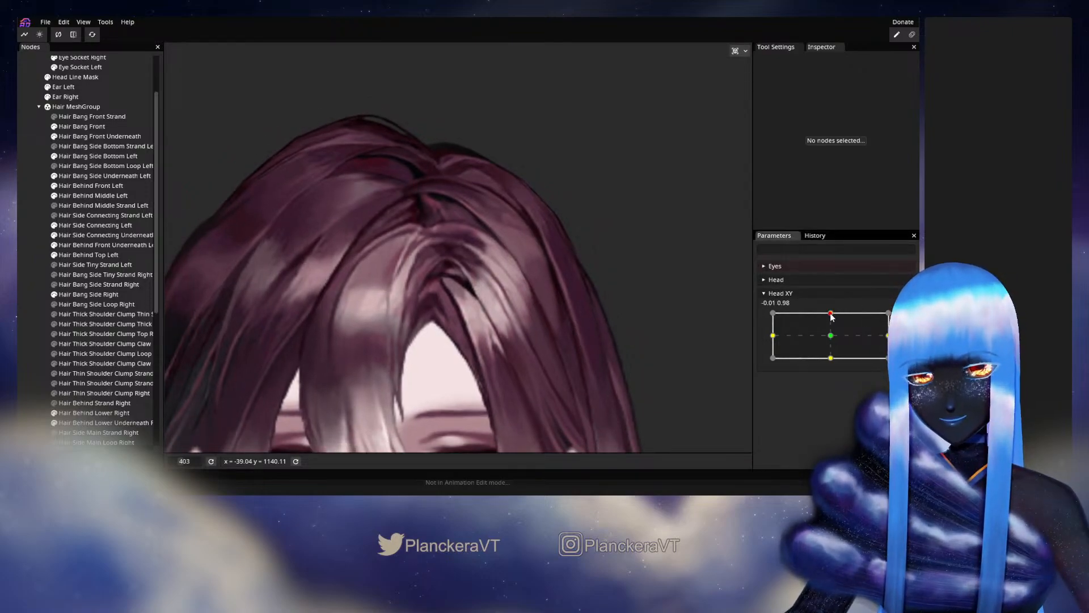
pyautogui.moveTo(832, 317)
pyautogui.mouseDown()
pyautogui.moveTo(832, 338)
pyautogui.moveTo(833, 312)
pyautogui.mouseUp()
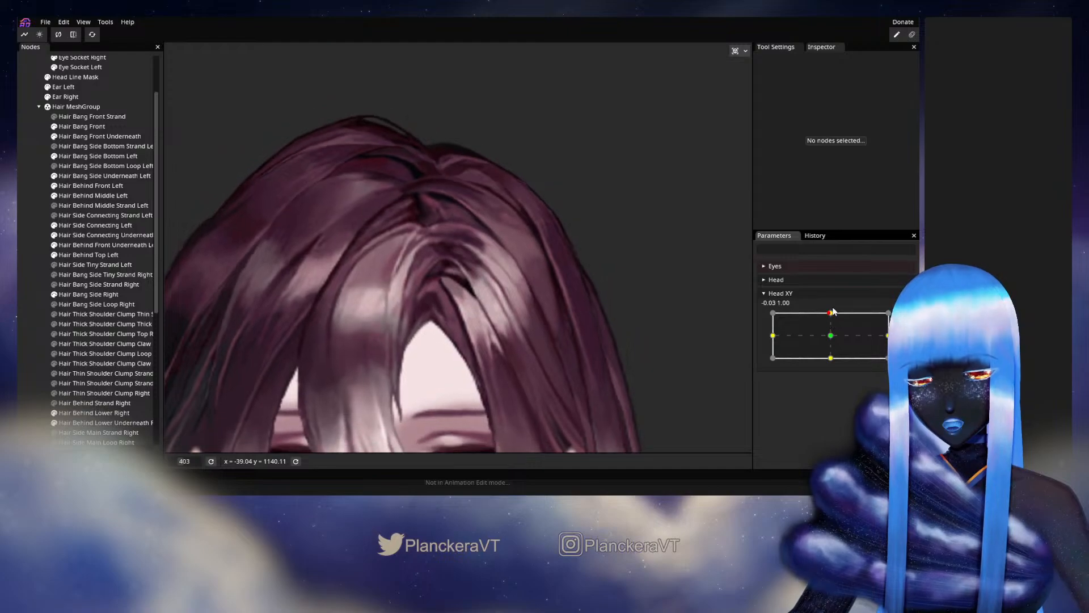
# - Refine the inner vertices of Hair Side Connecting Left around the dark curve beneath the parting, then deselect the mesh
pyautogui.scroll(10, 507, 324)
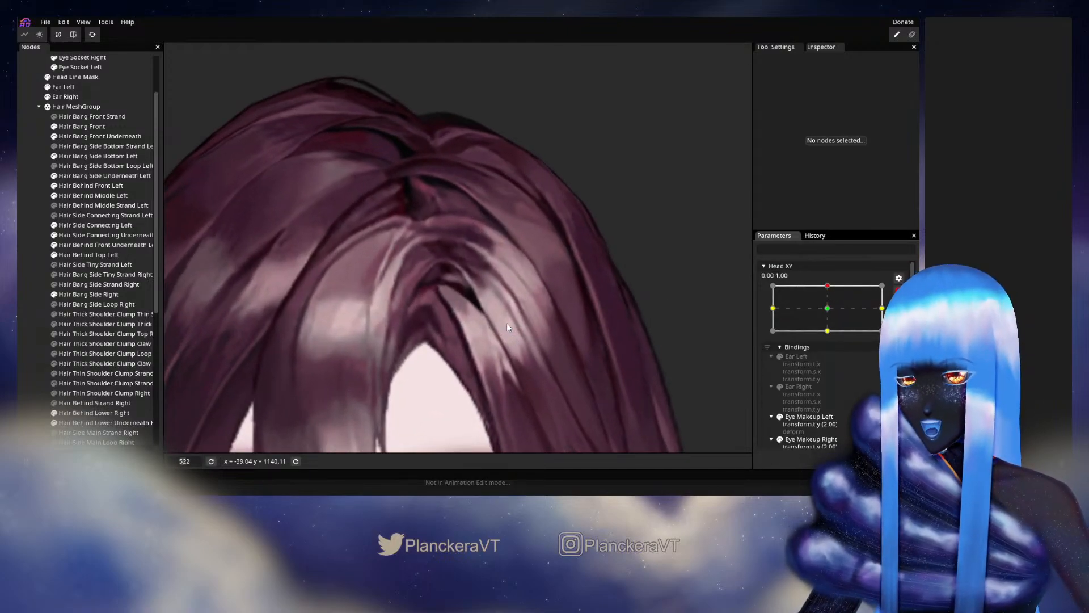
pyautogui.scroll(2, 508, 327)
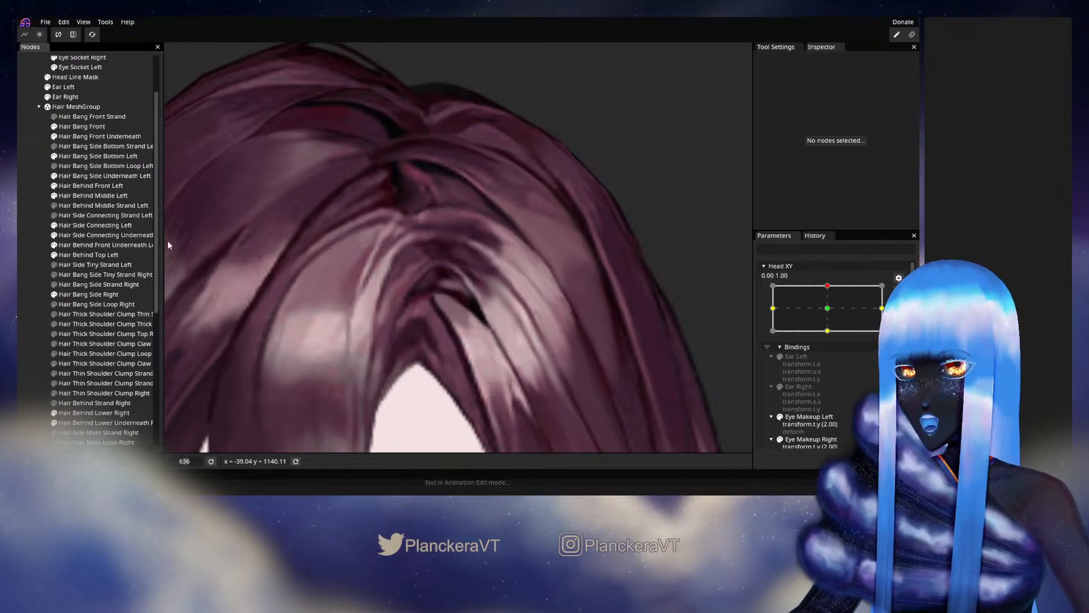
pyautogui.click(90, 225)
pyautogui.scroll(3, 523, 279)
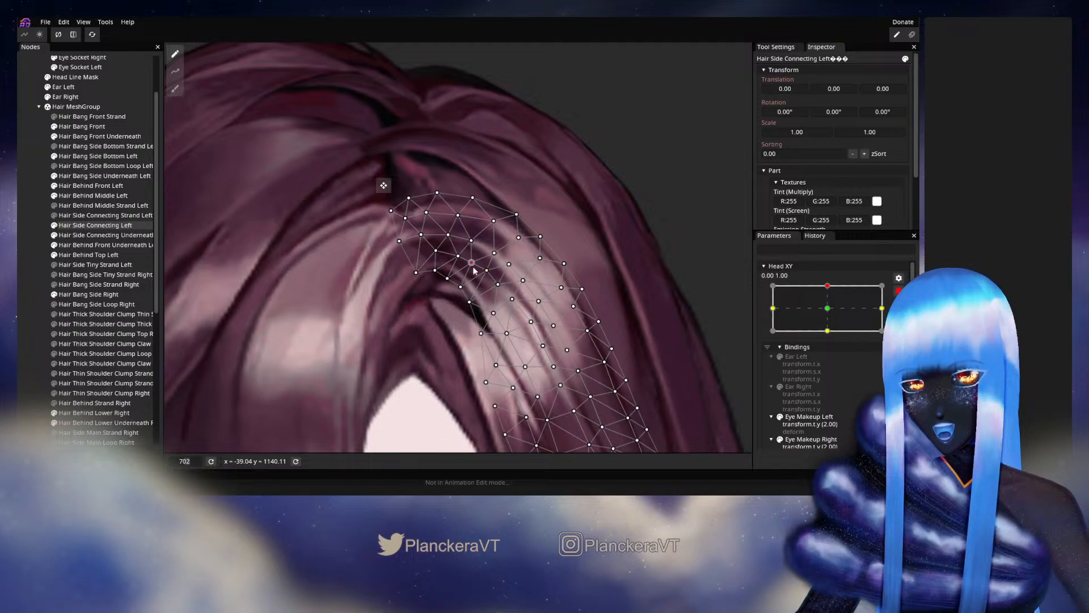
pyautogui.click(19, 306)
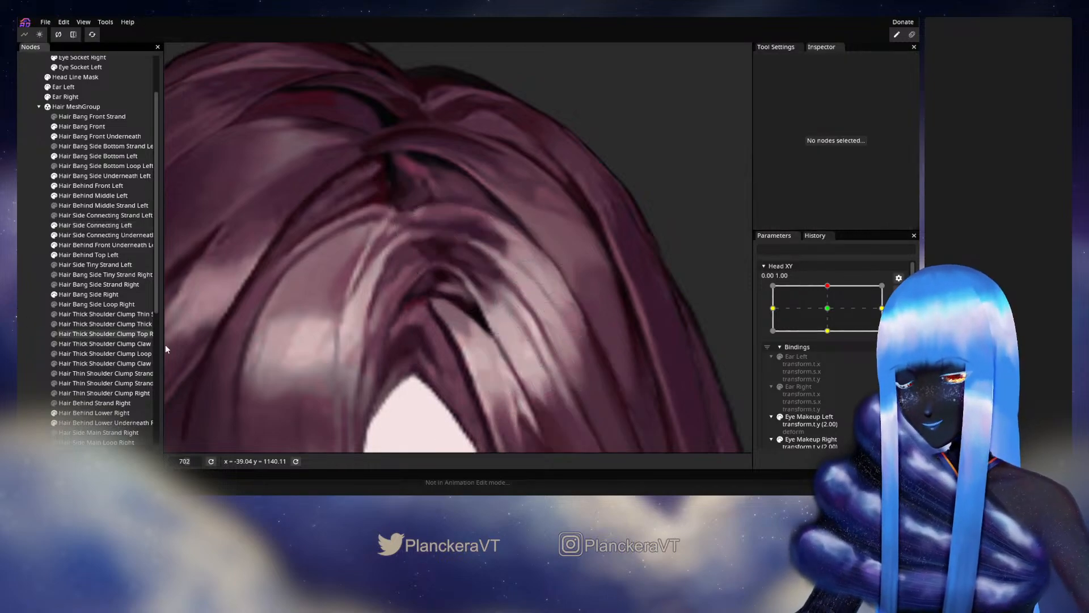
# - Disarm Head XY, recheck the connecting hair's motion from the upper keypoint, and rearm it at 0.00, 1.00
pyautogui.scroll(-5, 507, 380)
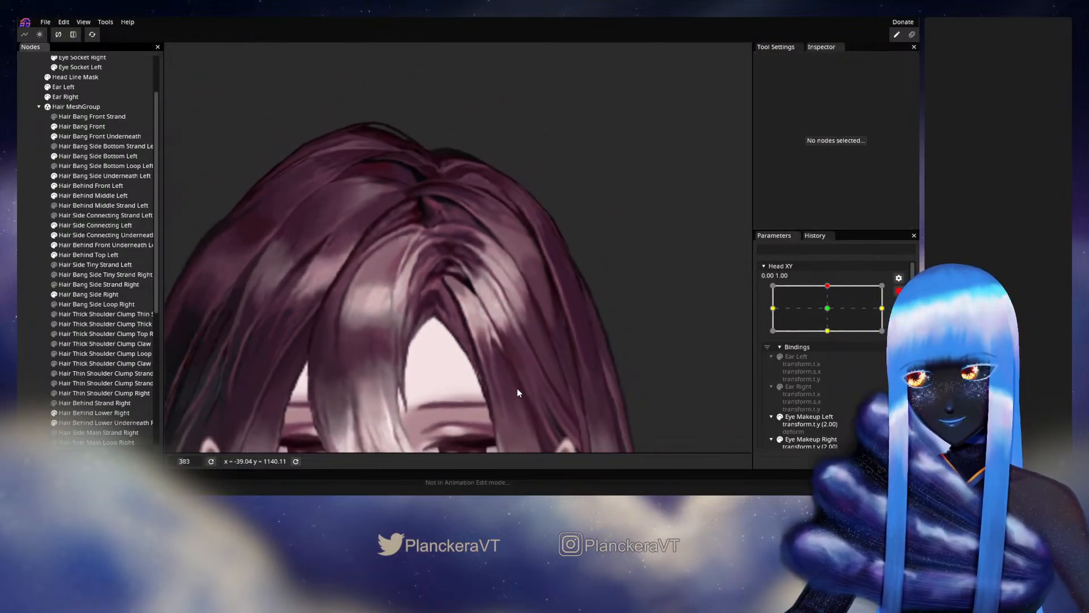
pyautogui.click(899, 291)
pyautogui.moveTo(831, 312)
pyautogui.mouseDown()
pyautogui.moveTo(832, 339)
pyautogui.moveTo(832, 313)
pyautogui.mouseUp()
pyautogui.click(904, 319)
# - Nudge the inner vertices of Hair Side Connecting Left beside the black gap and along the highlight, then deselect the mesh
pyautogui.scroll(5, 470, 362)
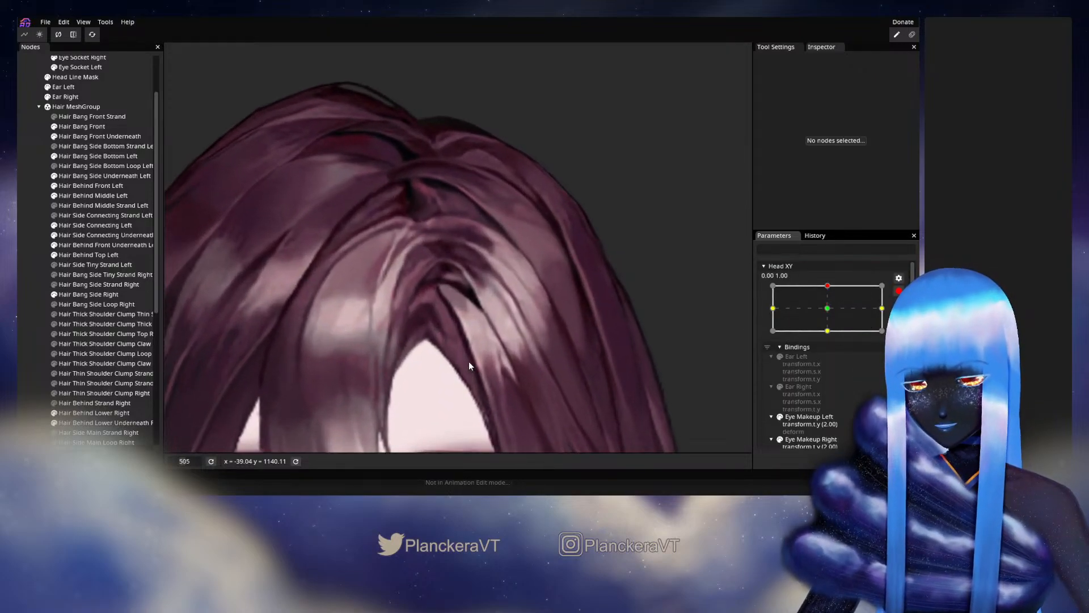
pyautogui.scroll(2, 469, 366)
pyautogui.click(99, 225)
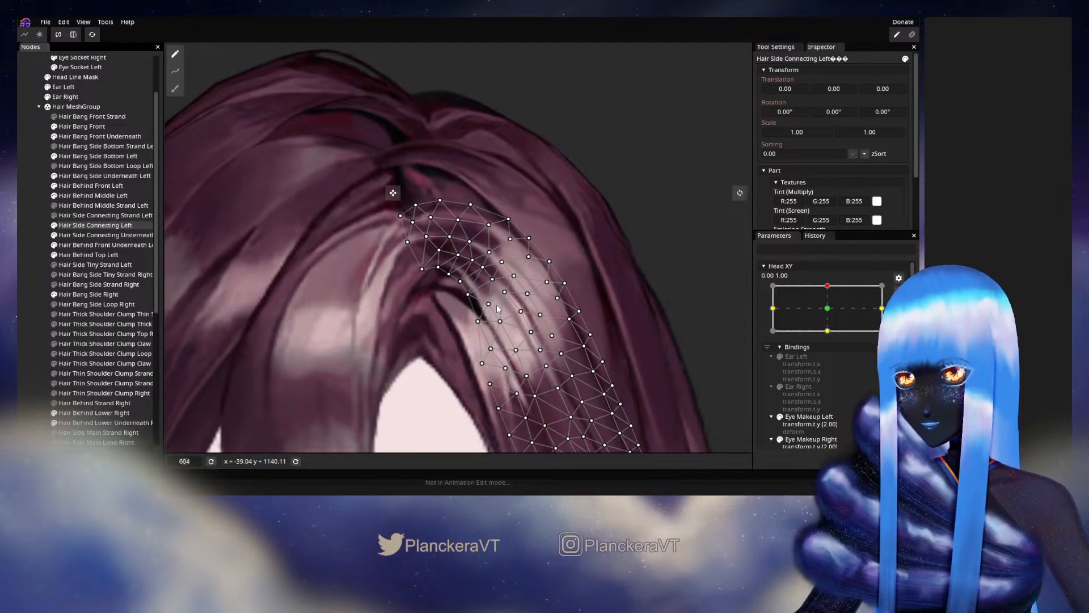
pyautogui.scroll(2, 497, 308)
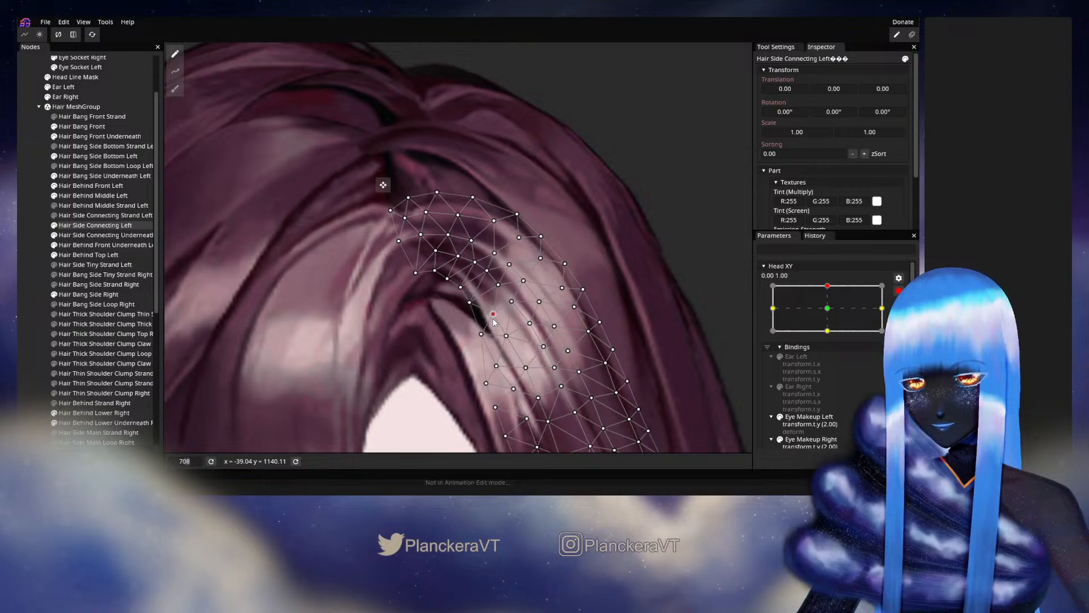
pyautogui.moveTo(498, 289); pyautogui.dragTo(495, 293)
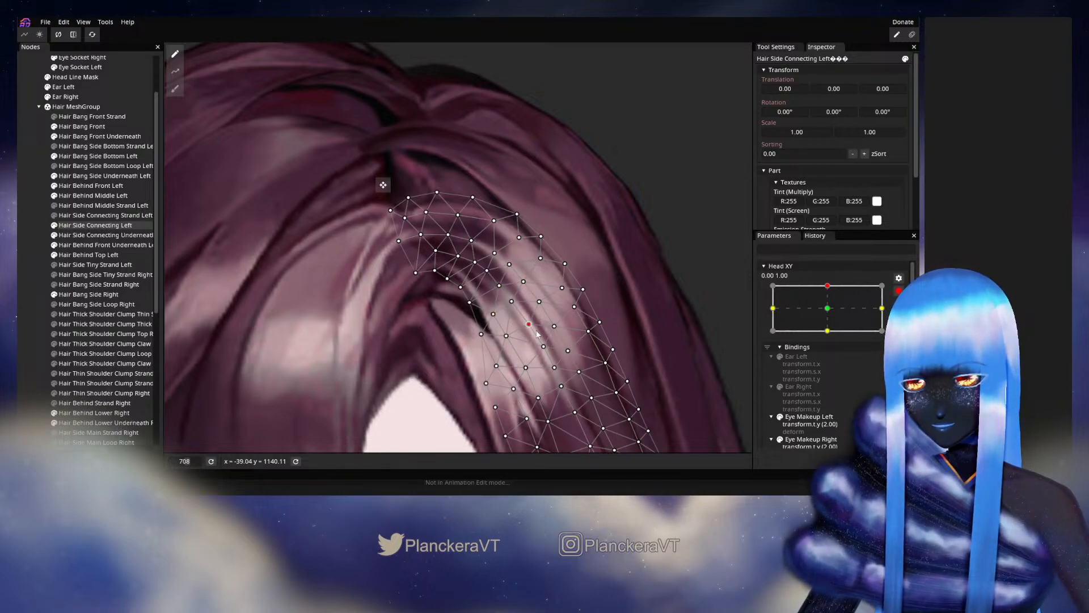
pyautogui.click(44, 336)
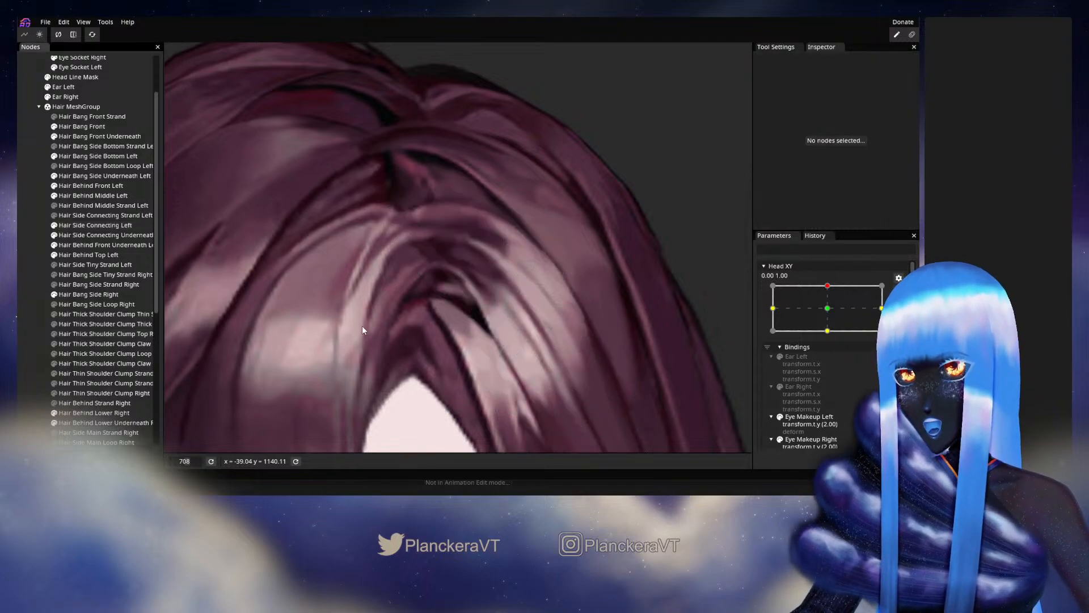
pyautogui.scroll(-3, 591, 309)
pyautogui.scroll(-1, 599, 308)
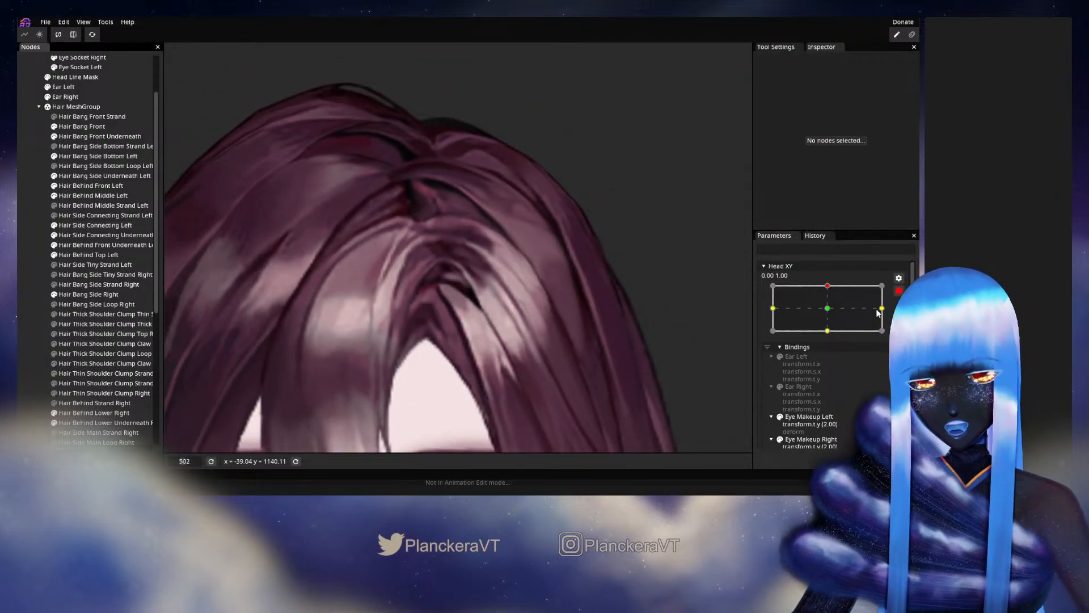
# - Disarm Head XY, move it around the upper keypoint to check the connecting hair, and rearm it at 0.00, 1.00
pyautogui.click(898, 291)
pyautogui.moveTo(836, 314)
pyautogui.mouseDown()
pyautogui.moveTo(833, 336)
pyautogui.moveTo(832, 311)
pyautogui.mouseUp()
pyautogui.scroll(5, 473, 288)
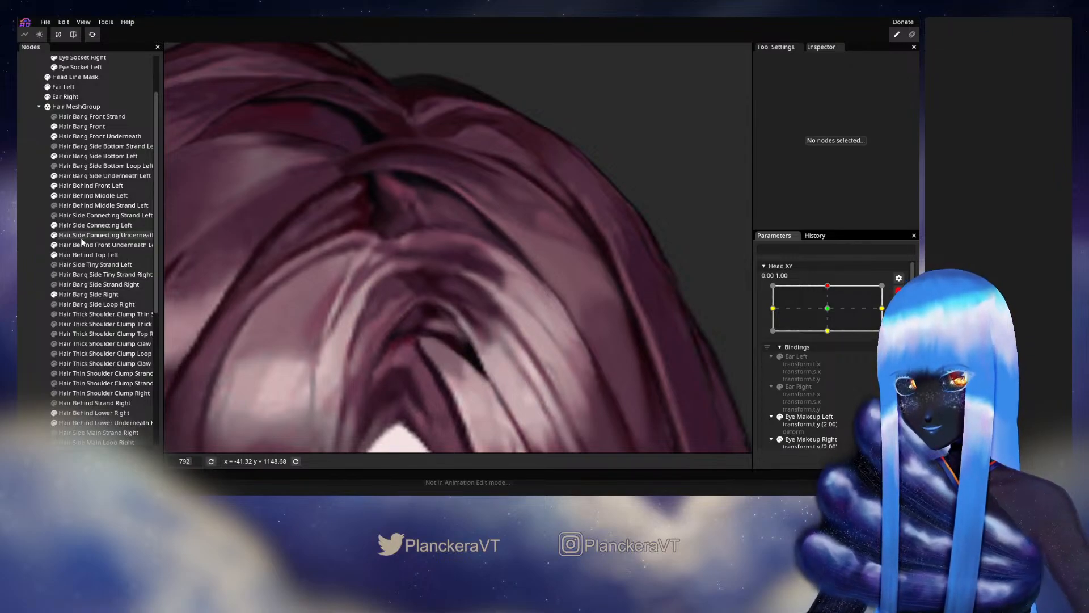
# - Adjust the inner vertices of Hair Side Connecting Left just above the black gap, then deselect the mesh
pyautogui.click(95, 227)
pyautogui.scroll(2, 438, 263)
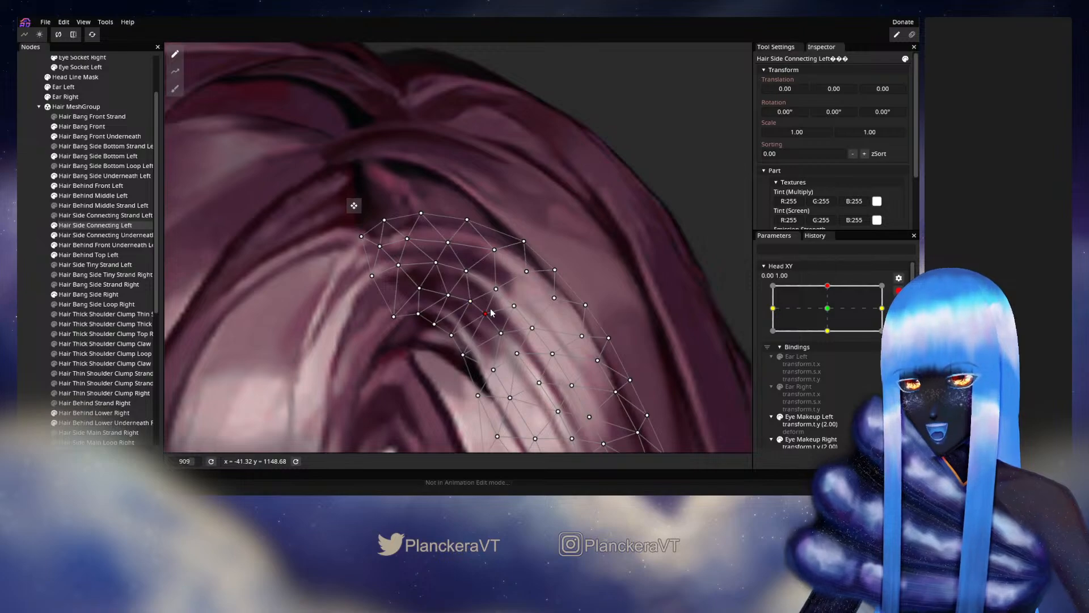
pyautogui.click(32, 314)
pyautogui.scroll(-5, 481, 337)
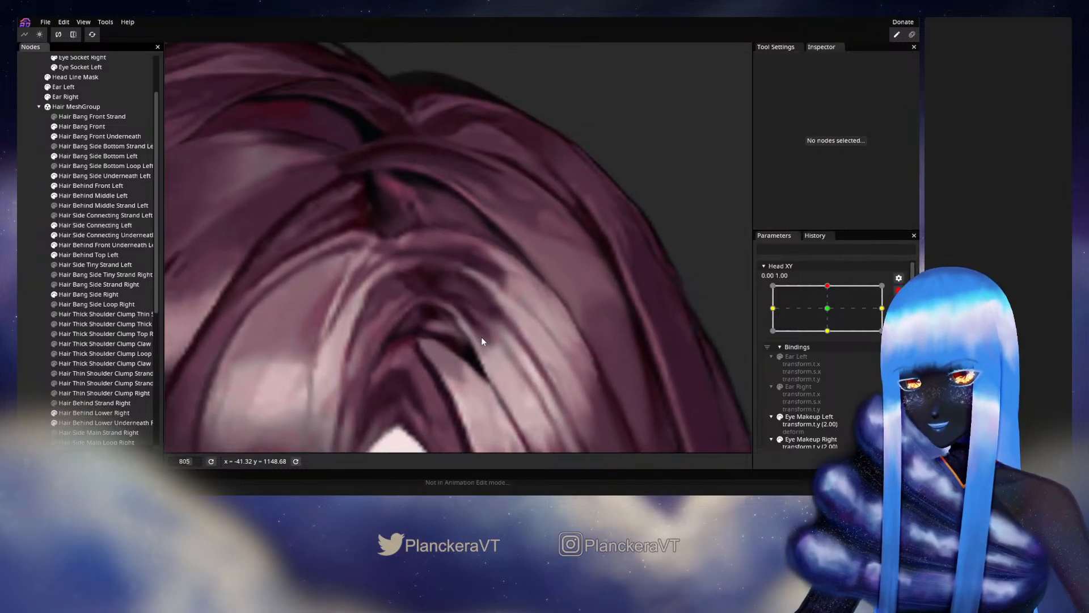
# - Disarm Head XY, shift it sideways from the upper keypoint to review the hair's motion, and rearm it at 0.00, 1.00
pyautogui.scroll(-1, 481, 340)
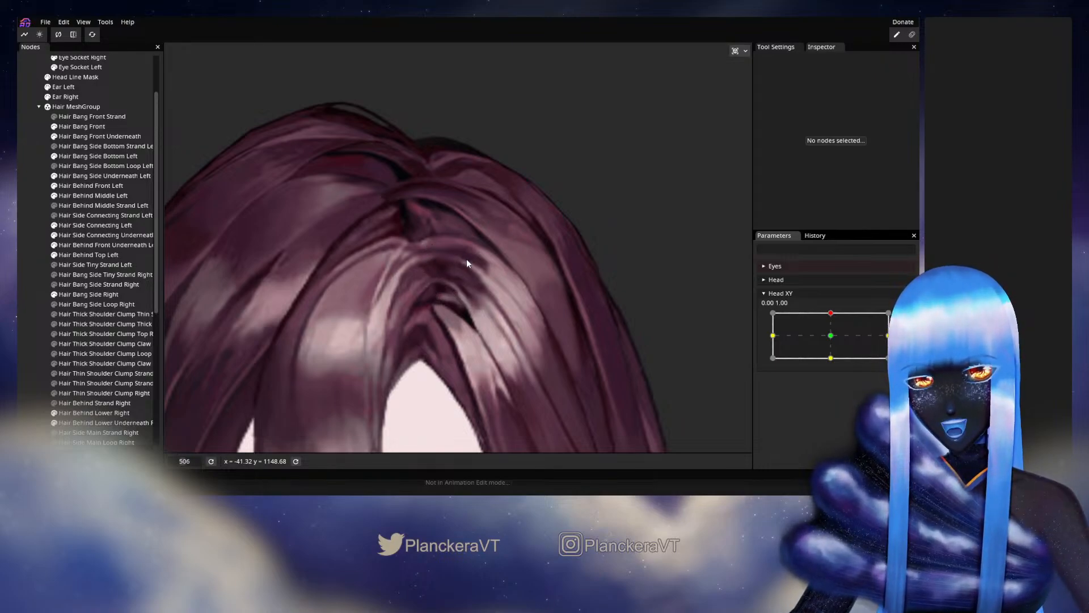
pyautogui.moveTo(842, 315)
pyautogui.mouseDown()
pyautogui.moveTo(830, 339)
pyautogui.moveTo(830, 313)
pyautogui.mouseUp()
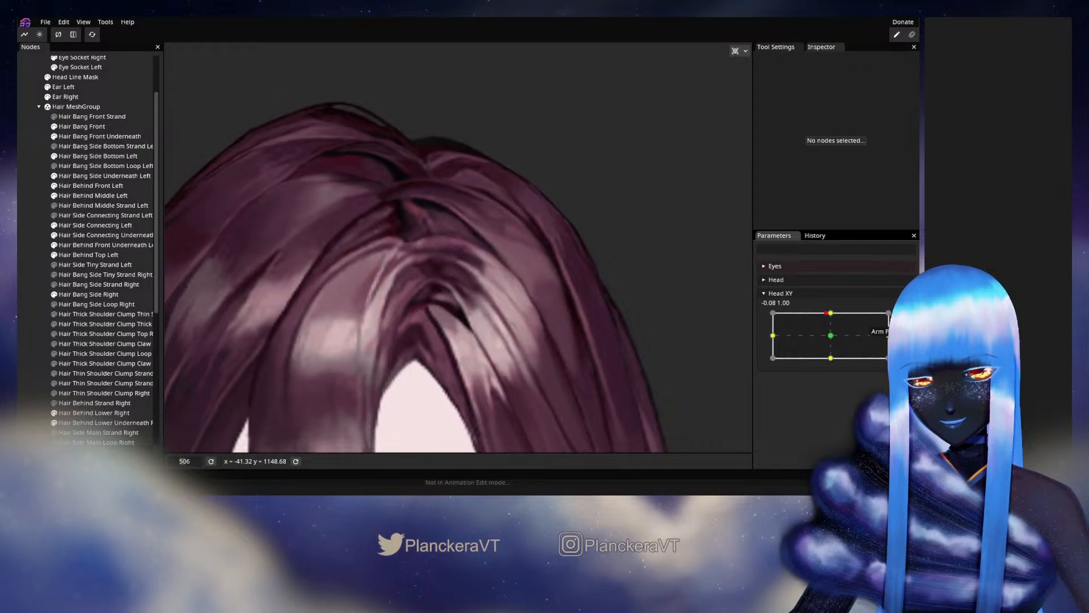
pyautogui.click(904, 318)
pyautogui.scroll(1, 509, 315)
pyautogui.scroll(2, 509, 310)
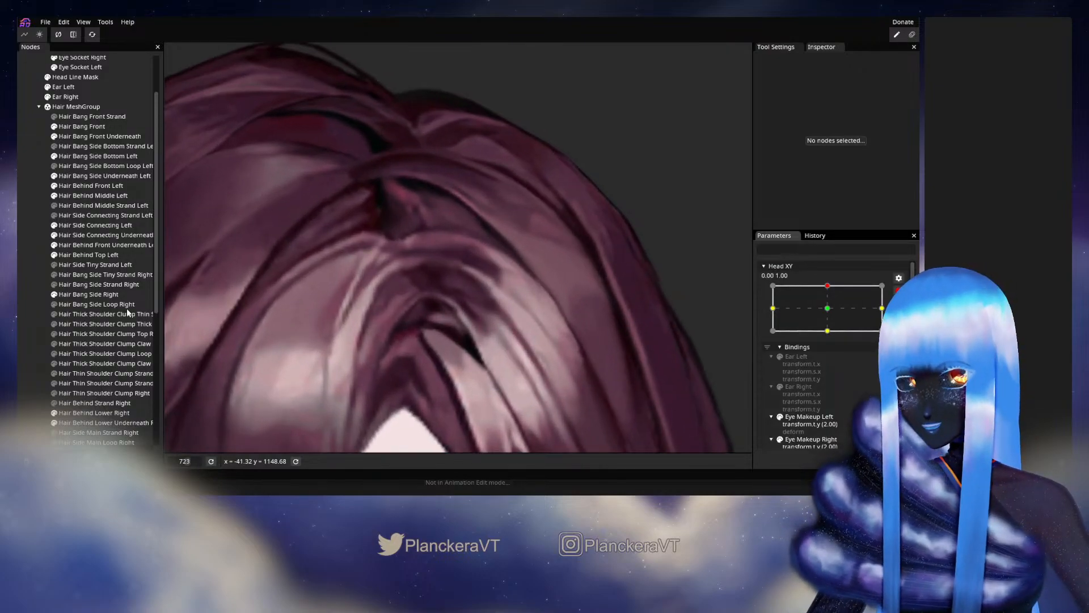
# - Nudge the vertices of Hair Side Connecting Left along its upper edge and the dark arch beneath the parting, then deselect the mesh
pyautogui.click(90, 226)
pyautogui.scroll(1, 513, 273)
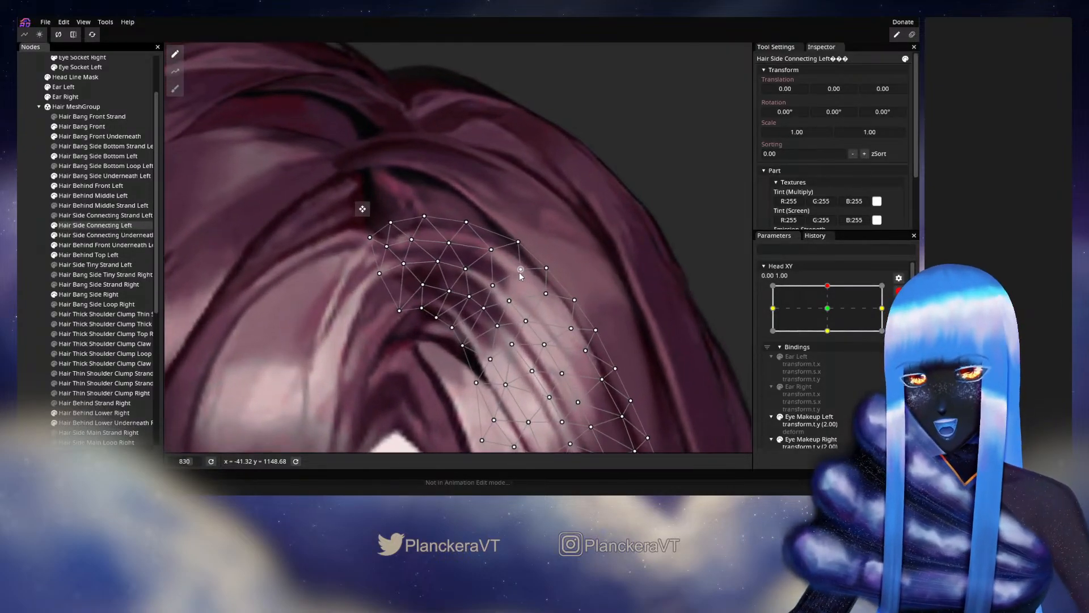
pyautogui.moveTo(487, 250); pyautogui.dragTo(480, 251)
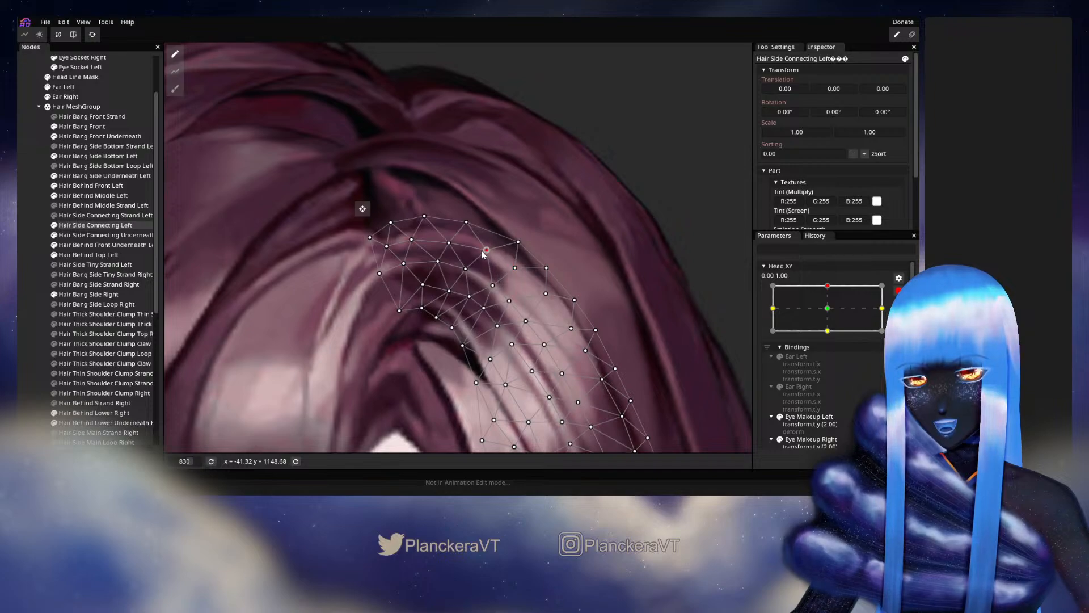
pyautogui.click(447, 243)
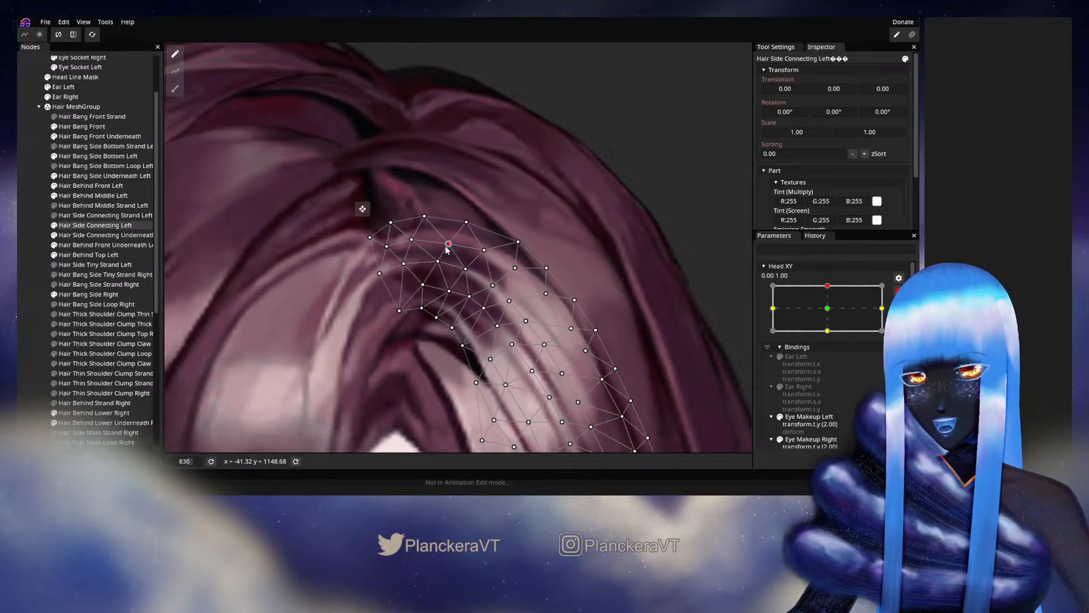
pyautogui.click(466, 266)
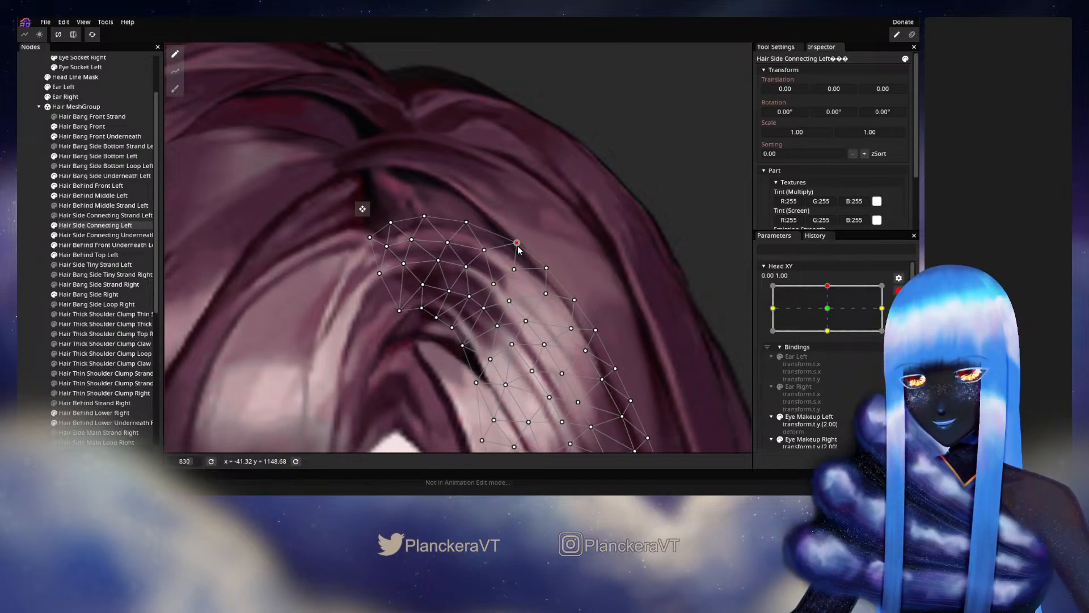
pyautogui.click(466, 223)
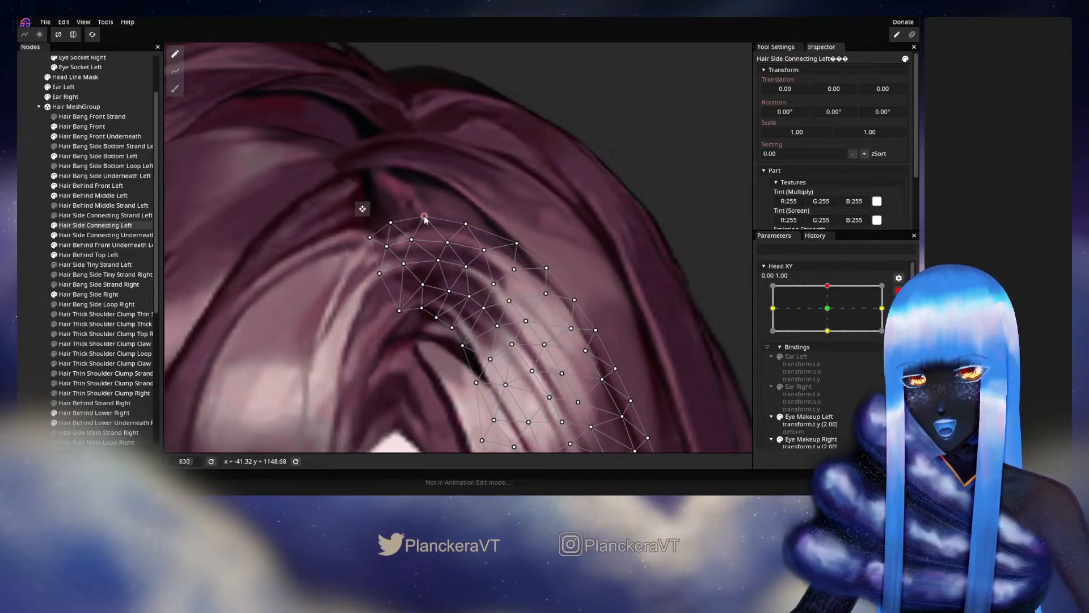
pyautogui.moveTo(425, 220); pyautogui.dragTo(410, 250)
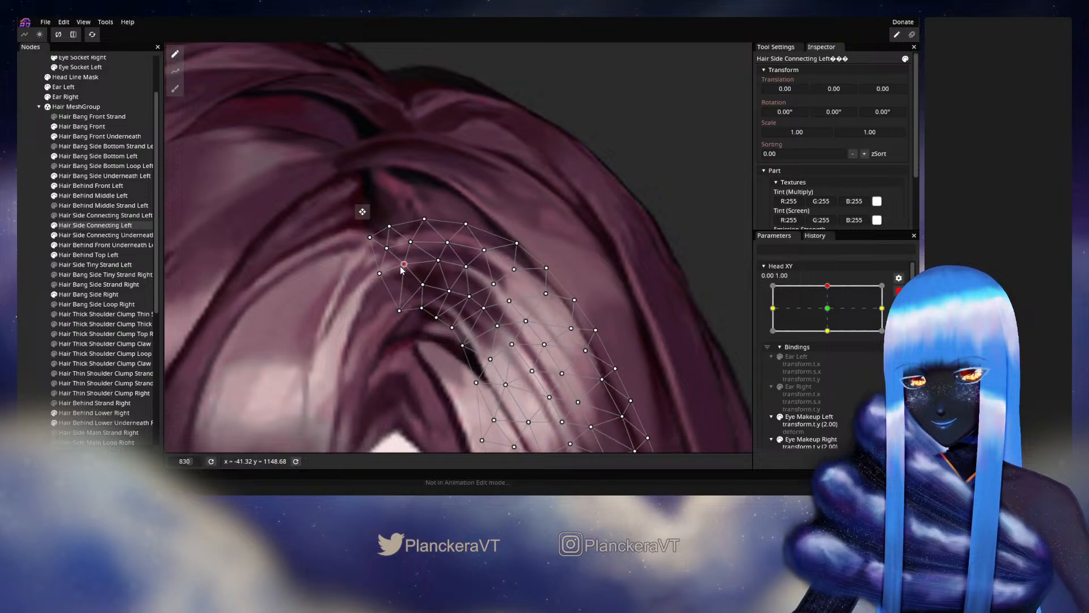
pyautogui.moveTo(440, 266); pyautogui.dragTo(437, 267)
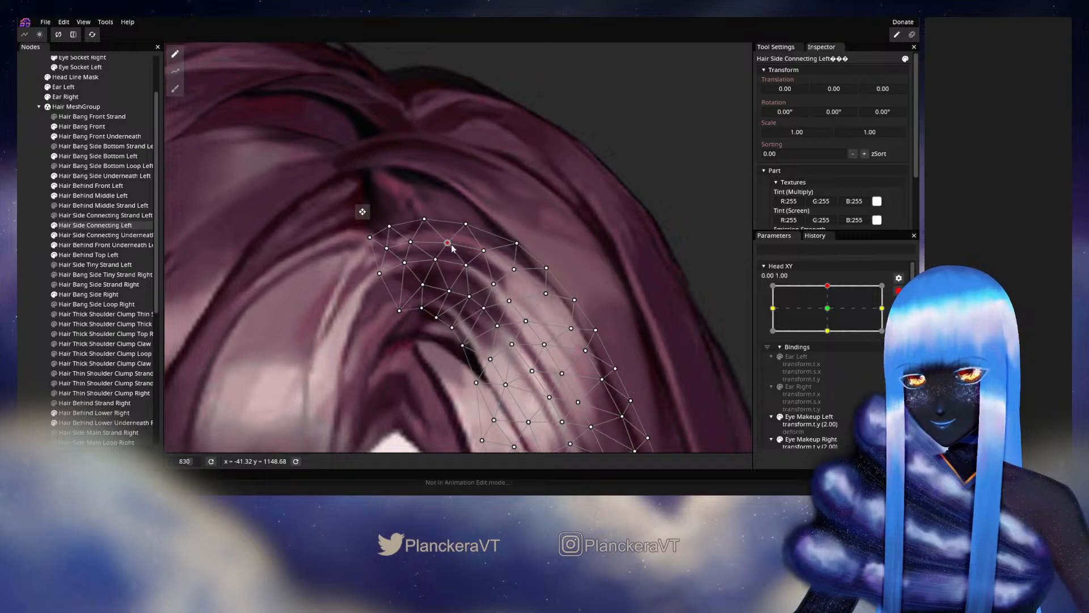
pyautogui.click(40, 301)
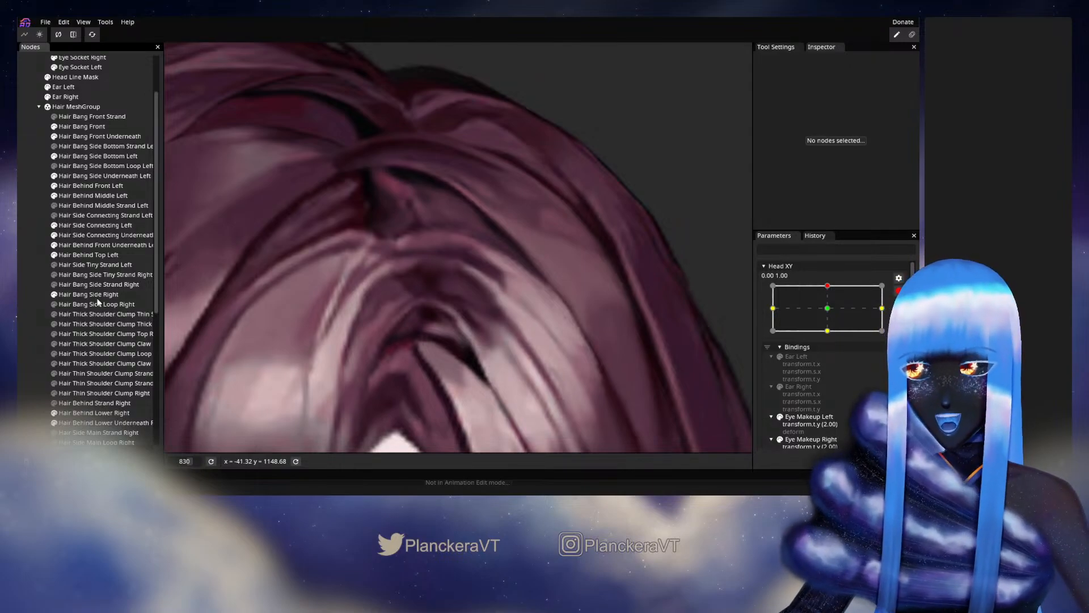
# - Disarm Head XY, move it slightly below the upper keypoint and back to check the arch, and rearm it at 0.00, 1.00
pyautogui.click(899, 290)
pyautogui.scroll(-4, 438, 342)
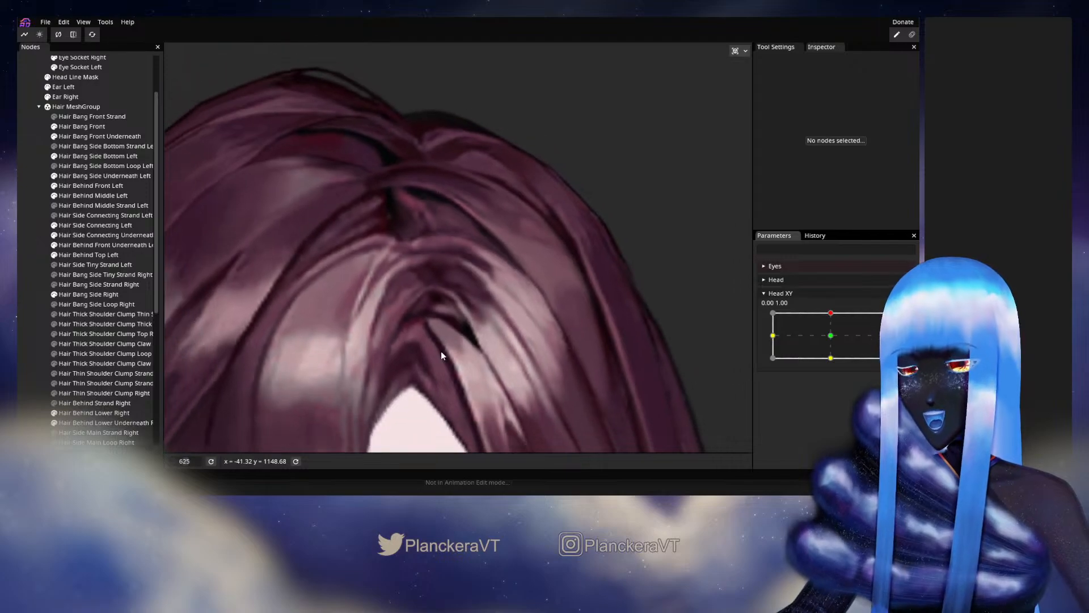
pyautogui.moveTo(830, 313); pyautogui.dragTo(833, 318)
pyautogui.moveTo(833, 322)
pyautogui.mouseDown()
pyautogui.moveTo(832, 340)
pyautogui.moveTo(830, 313)
pyautogui.mouseUp()
pyautogui.click(905, 318)
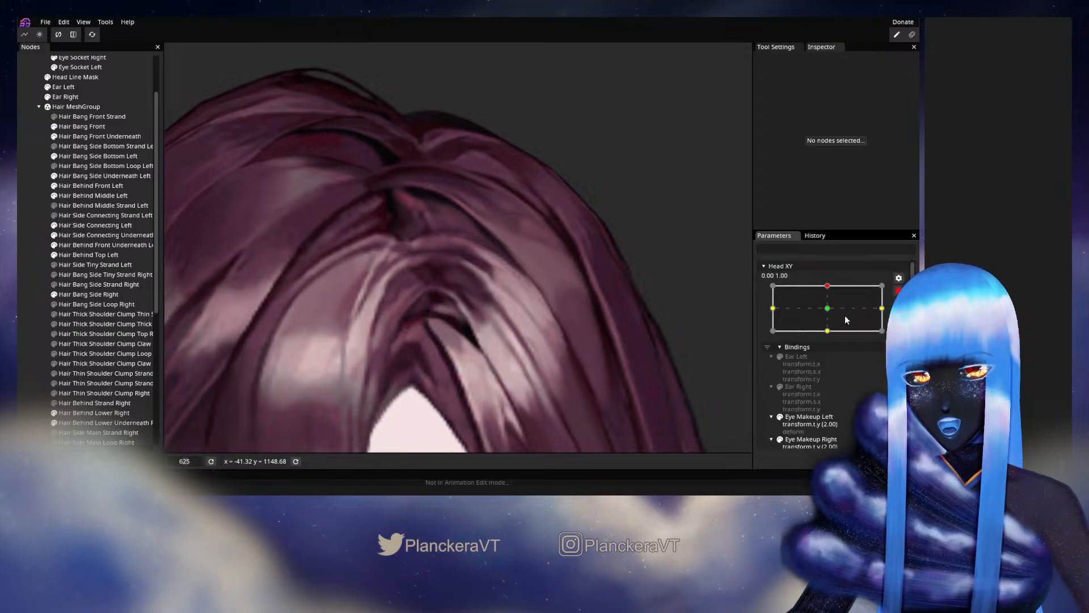
pyautogui.scroll(2, 318, 285)
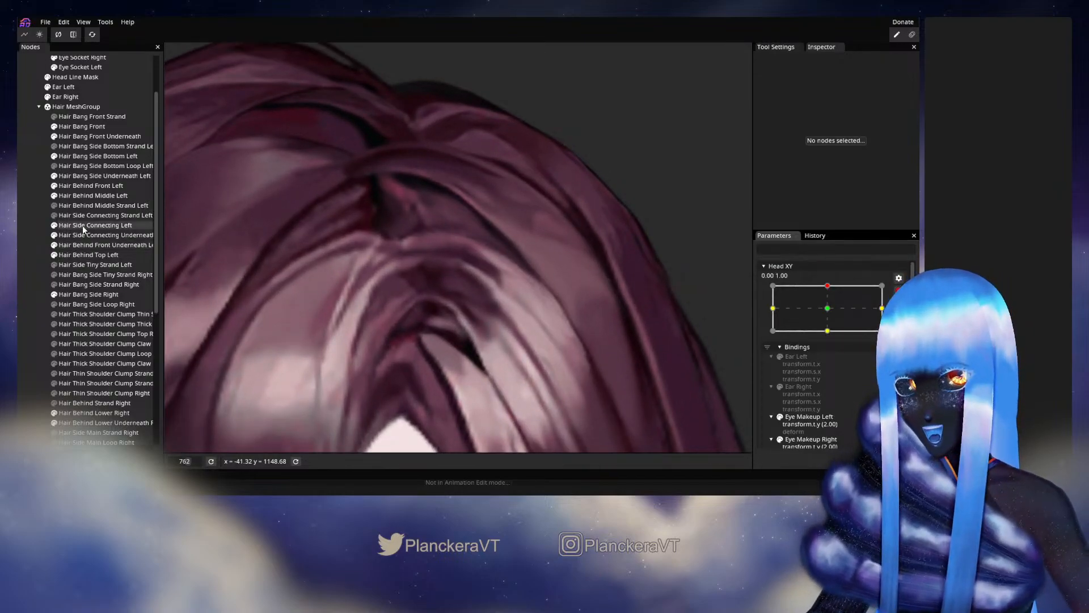
# - Move the vertices of Hair Side Connecting Left where the highlight begins and at the adjacent outer edge, then deselect the mesh
pyautogui.click(83, 226)
pyautogui.scroll(1, 408, 261)
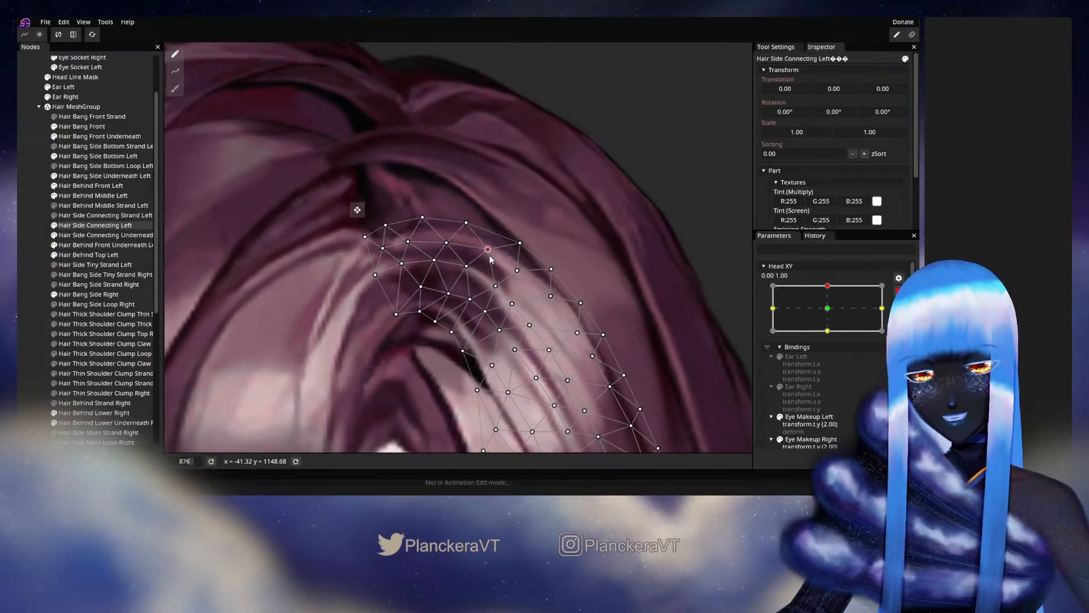
pyautogui.moveTo(492, 289); pyautogui.dragTo(492, 283)
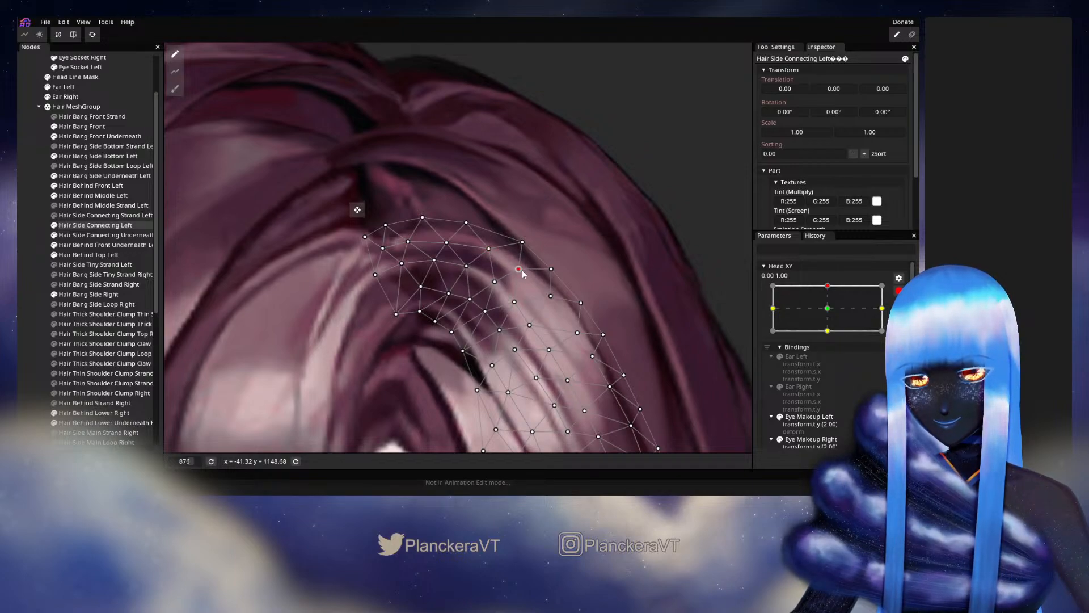
pyautogui.click(48, 266)
# - Disarm Head XY, sweep it sideways near the upper keypoint to recheck the highlight, and rearm it at 0.00, 1.00
pyautogui.scroll(-3, 550, 318)
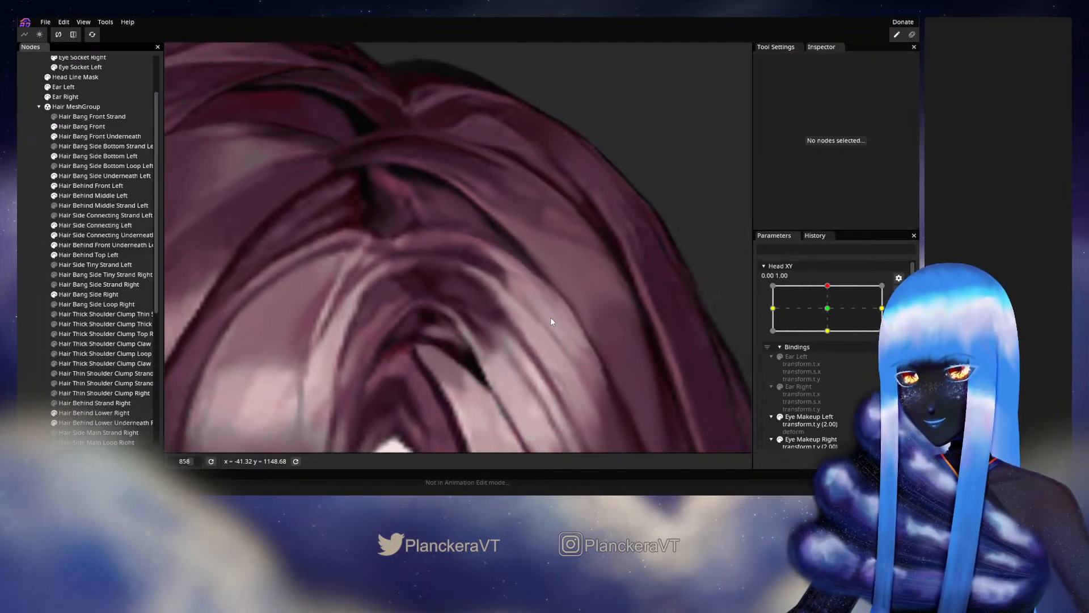
pyautogui.scroll(-1, 565, 316)
pyautogui.click(899, 292)
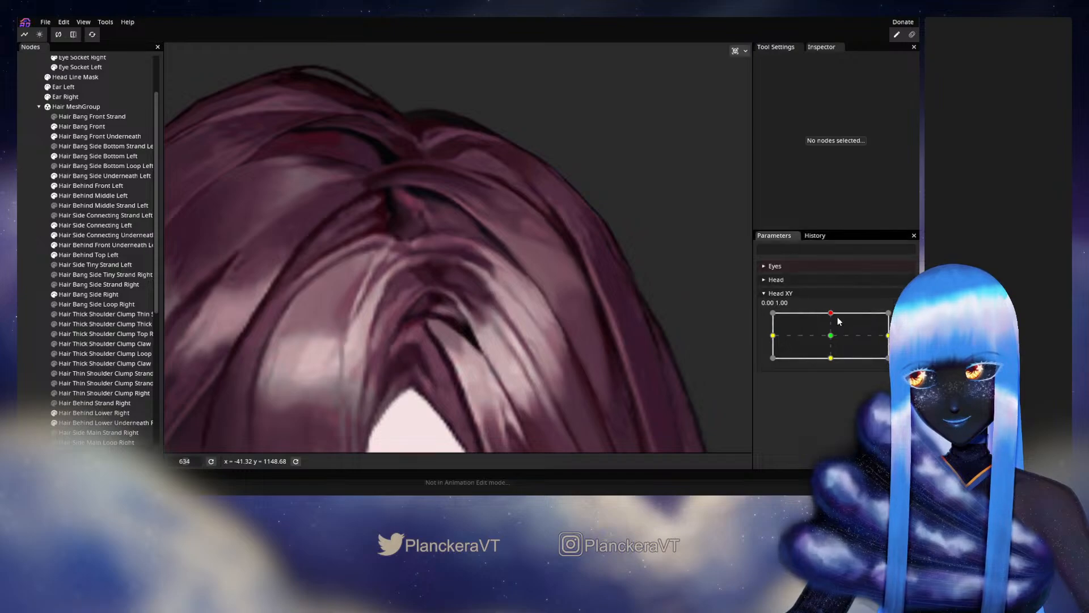
pyautogui.moveTo(831, 314)
pyautogui.mouseDown()
pyautogui.moveTo(831, 337)
pyautogui.moveTo(830, 315)
pyautogui.moveTo(834, 329)
pyautogui.moveTo(844, 315)
pyautogui.mouseUp()
pyautogui.click(899, 320)
pyautogui.scroll(3, 464, 278)
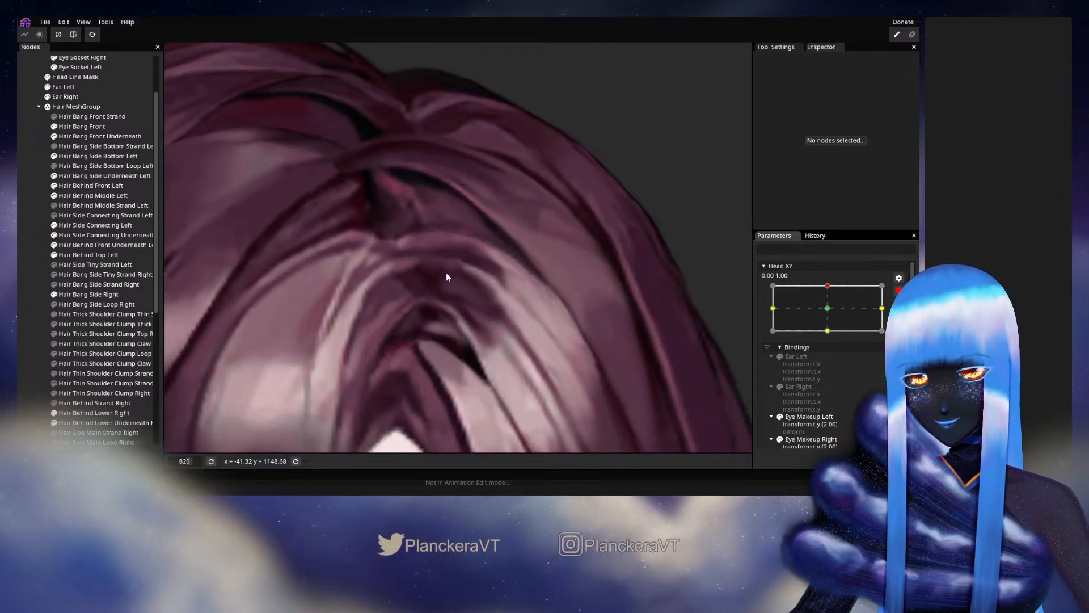
# - Refine the inner vertices of Hair Side Connecting Left between the dark arch and the highlight, then deselect the mesh
pyautogui.click(79, 227)
pyautogui.scroll(1, 498, 287)
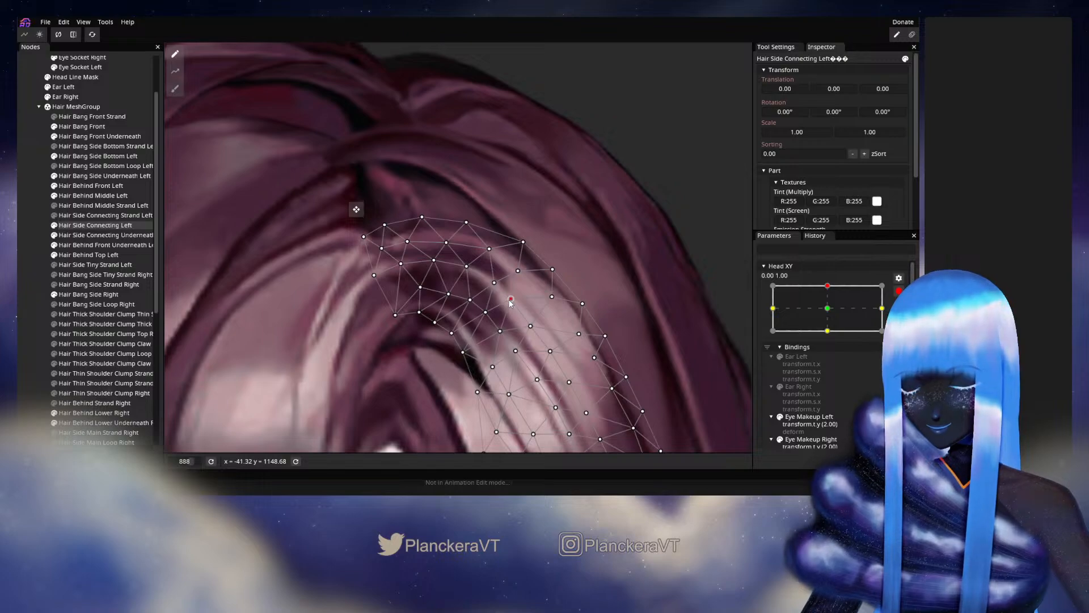
pyautogui.click(490, 281)
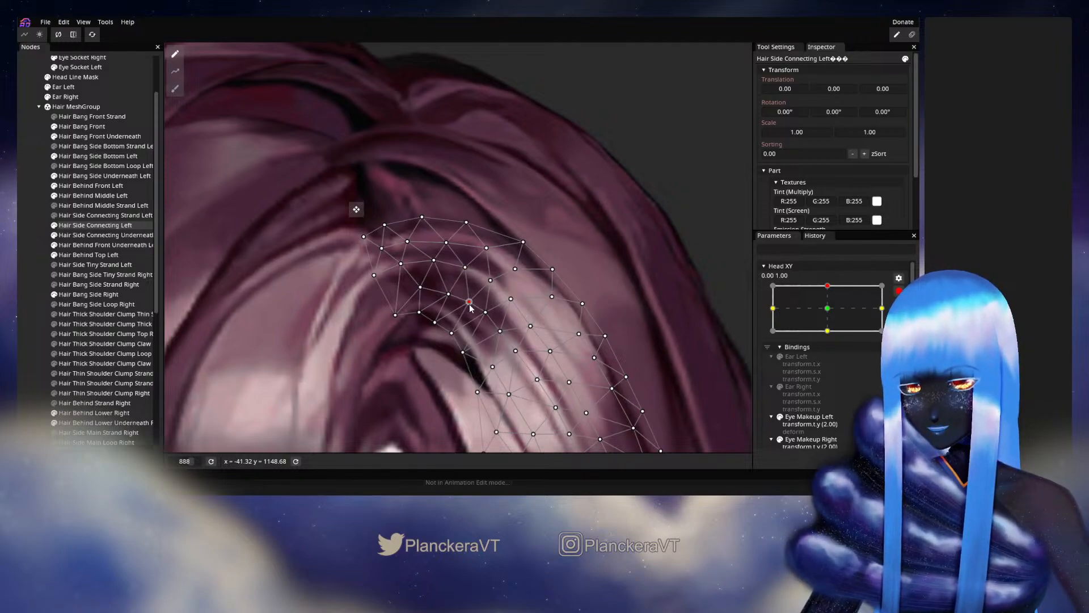
pyautogui.click(448, 294)
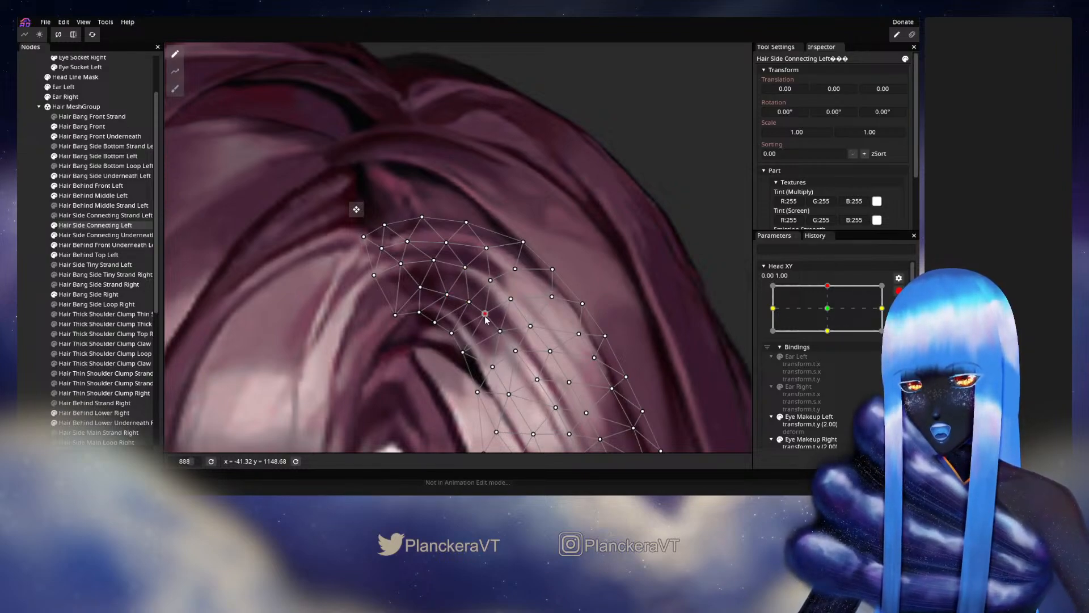
pyautogui.click(492, 283)
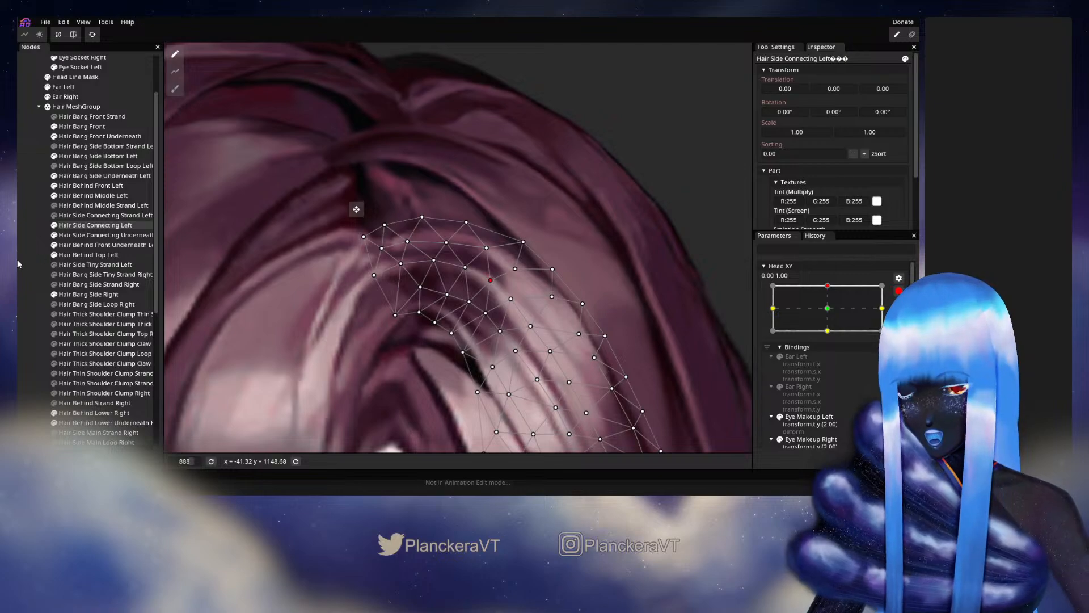
pyautogui.click(565, 305)
# - Disarm Head XY, move it between the center and upper keypoints to compare the hair shapes, and rearm it at 0.00, 1.00
pyautogui.scroll(-4, 578, 308)
pyautogui.scroll(-2, 573, 309)
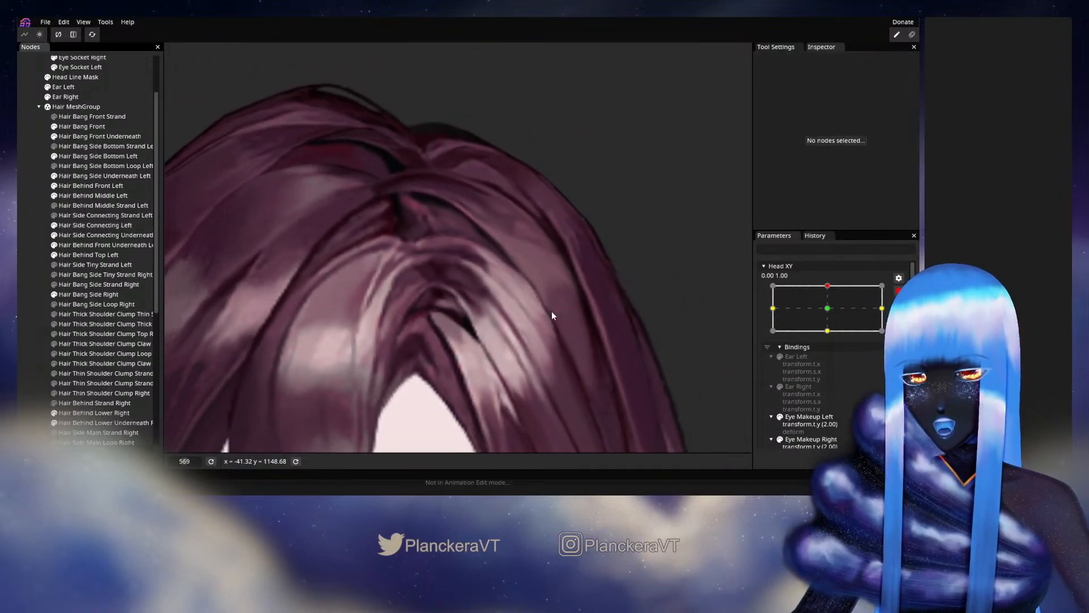
pyautogui.click(899, 290)
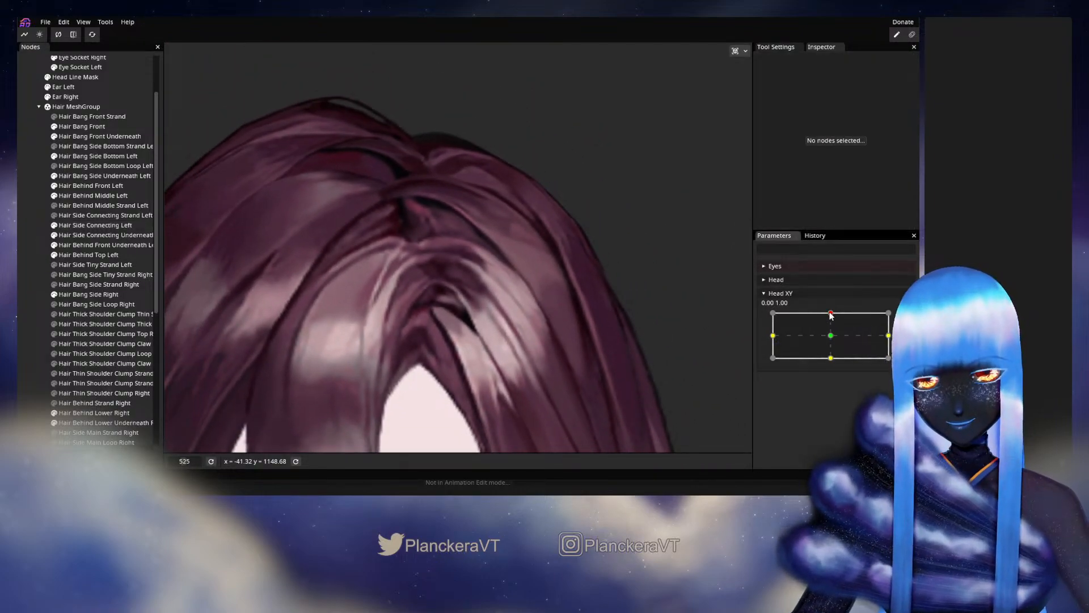
pyautogui.click(827, 334)
pyautogui.moveTo(827, 333); pyautogui.dragTo(834, 314)
pyautogui.click(905, 318)
pyautogui.scroll(10, 473, 281)
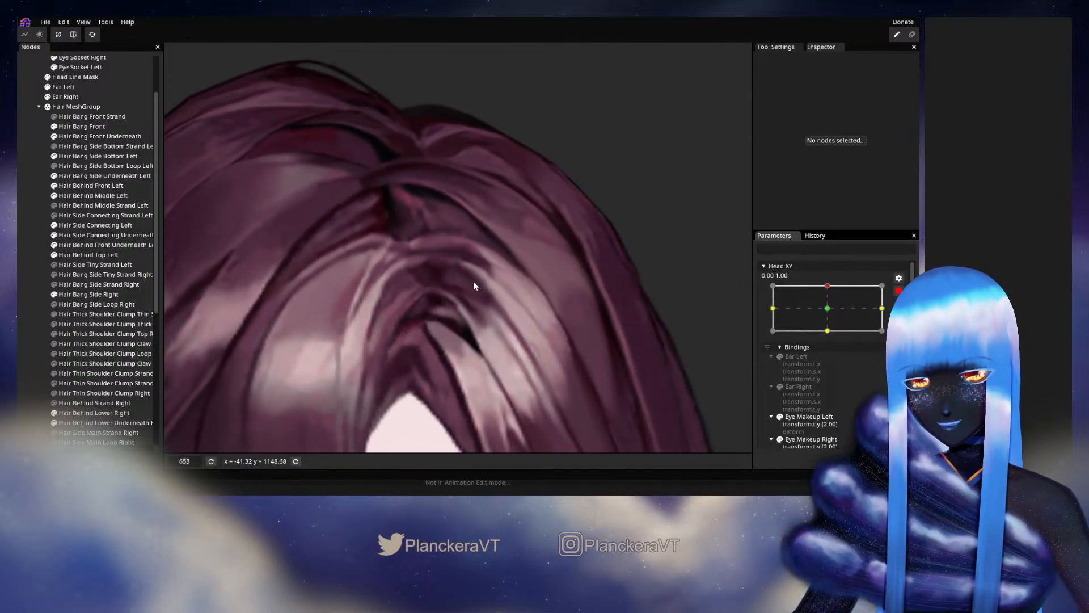
# - Move the upper outer-edge vertices of Hair Side Connecting Left slightly outward, then deselect the mesh
pyautogui.click(82, 227)
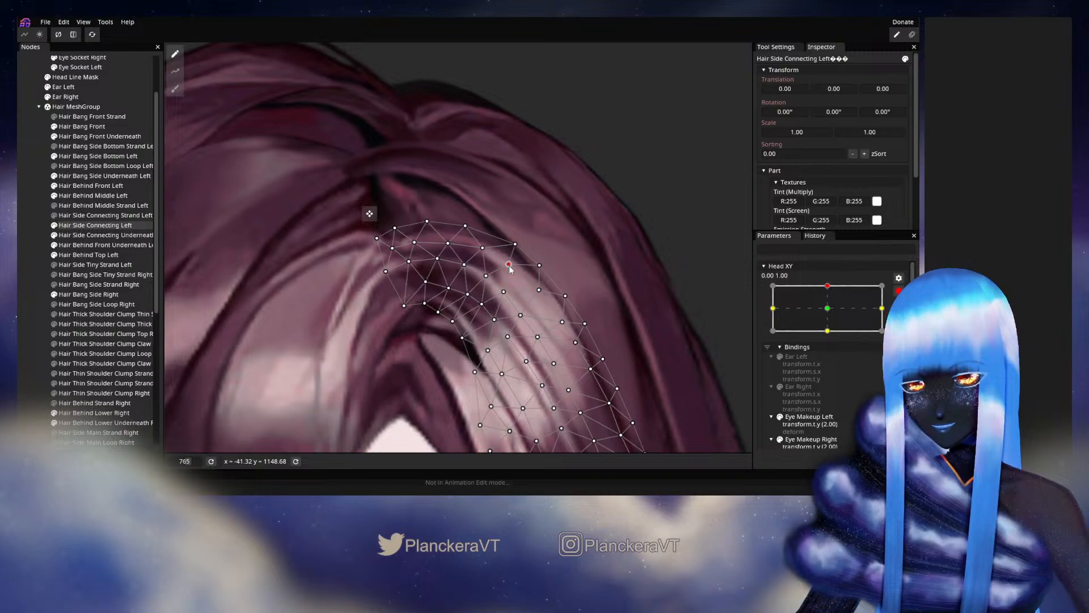
pyautogui.moveTo(544, 260); pyautogui.dragTo(521, 241)
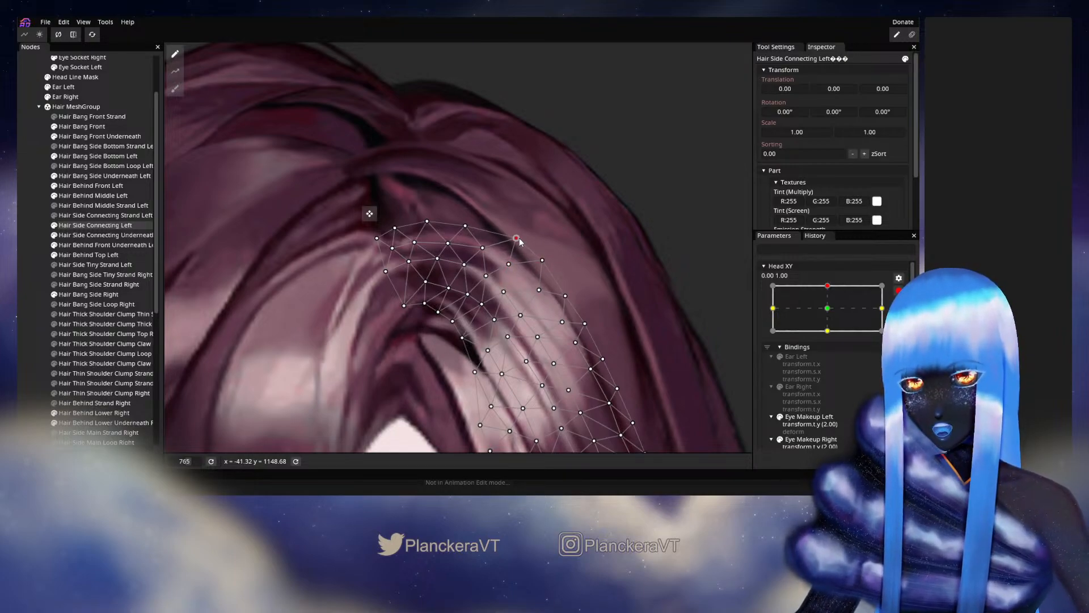
pyautogui.click(24, 260)
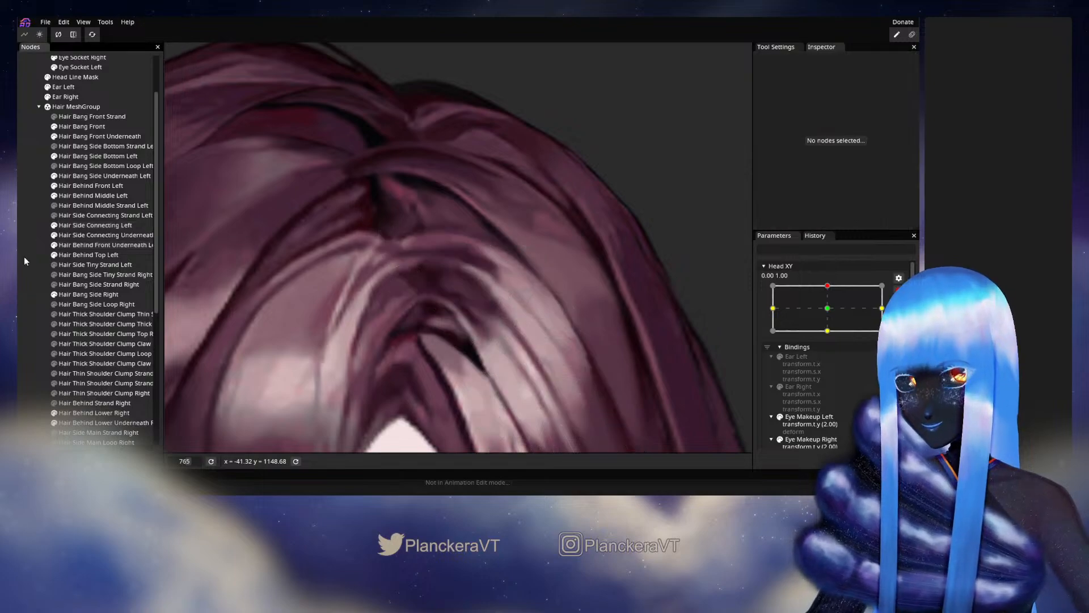
# - Disarm Head XY and move it around the upper keypoint to review the hair's motion from farther out
pyautogui.scroll(-4, 485, 302)
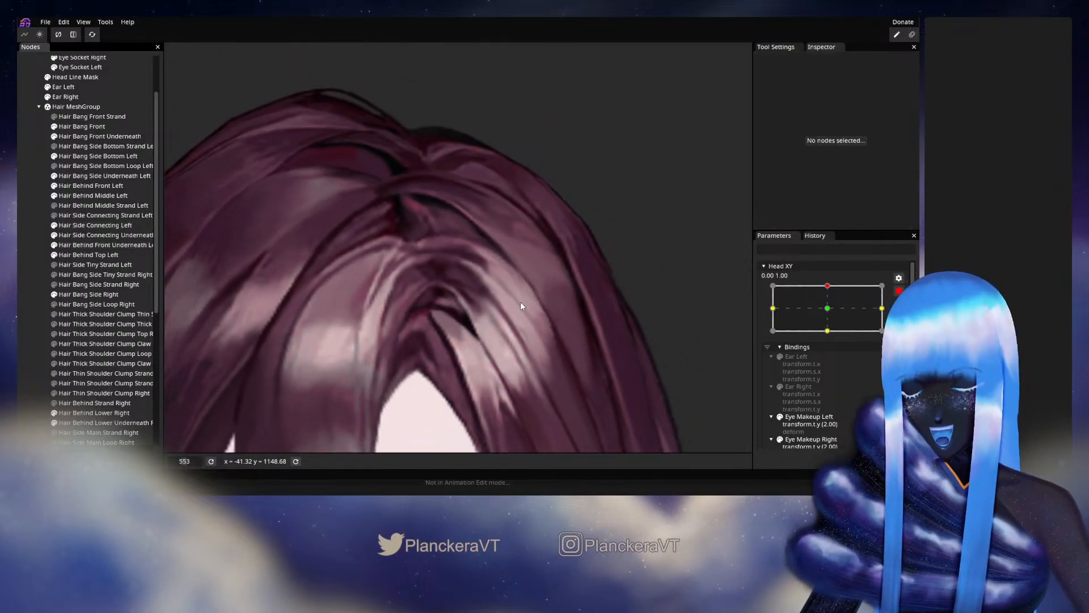
pyautogui.scroll(-2, 636, 318)
pyautogui.click(899, 291)
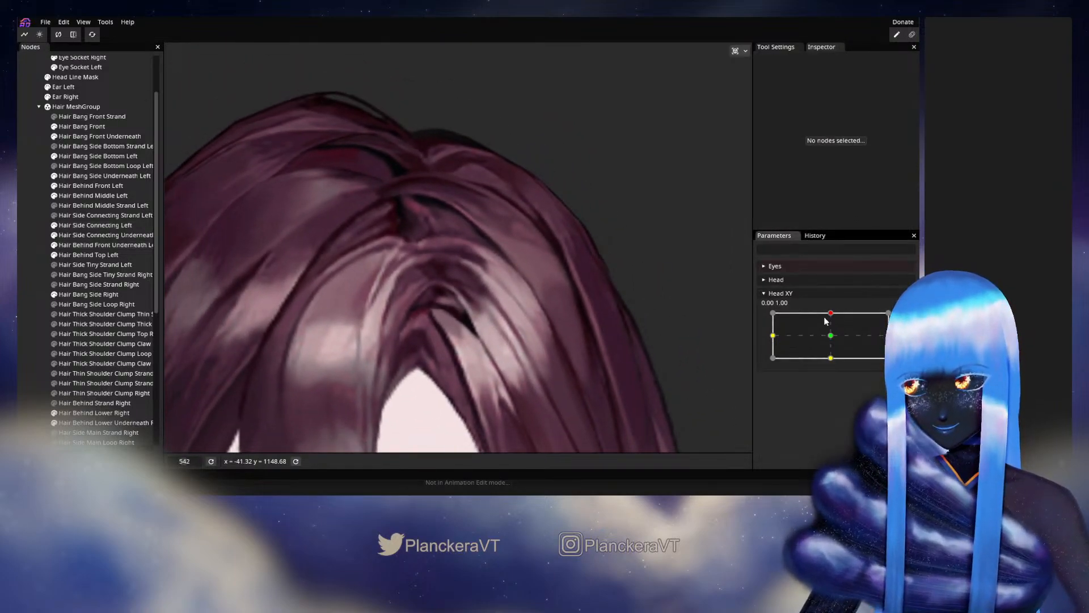
pyautogui.moveTo(830, 313); pyautogui.dragTo(835, 313)
pyautogui.scroll(-3, 557, 326)
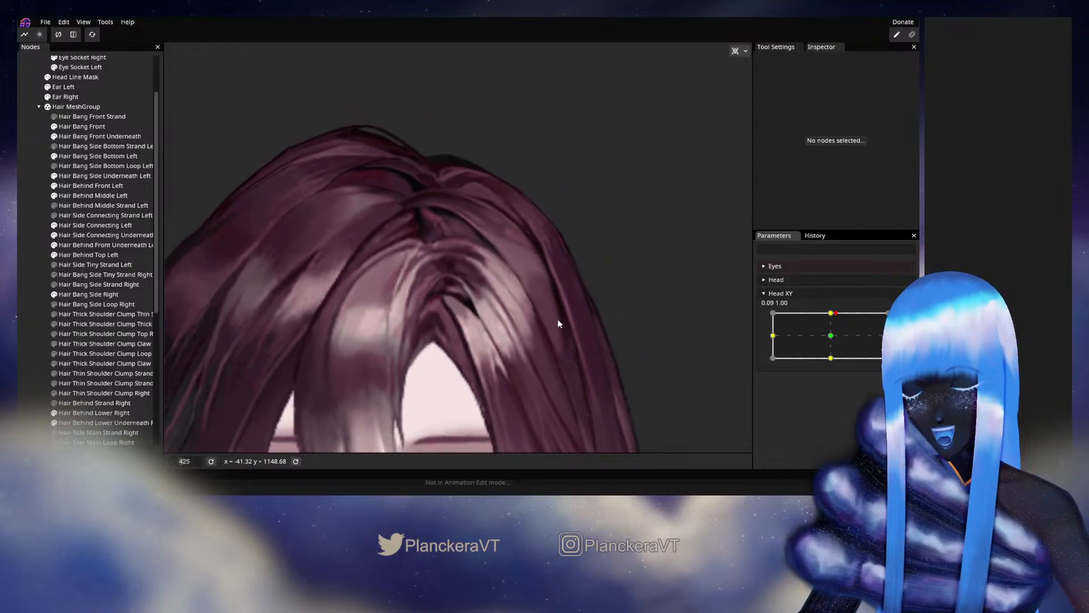
# - Review the whole hairline while nudging Head XY around the upper keypoint, then rearm the parameter at 0.00, 1.00
pyautogui.scroll(-3, 523, 258)
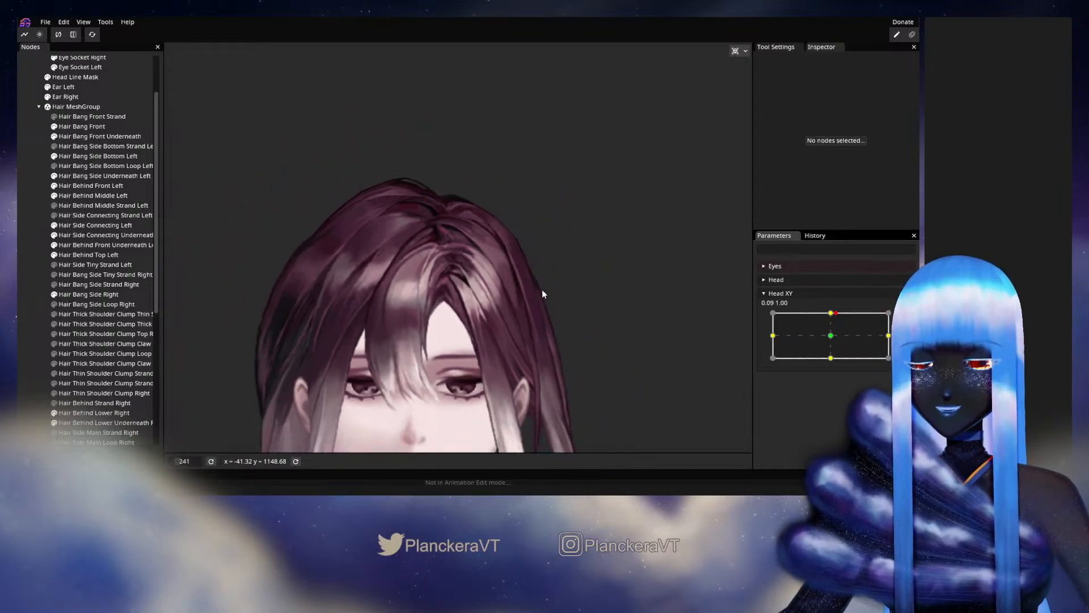
pyautogui.moveTo(834, 313)
pyautogui.mouseDown()
pyautogui.moveTo(830, 341)
pyautogui.moveTo(834, 318)
pyautogui.mouseUp()
pyautogui.click(905, 317)
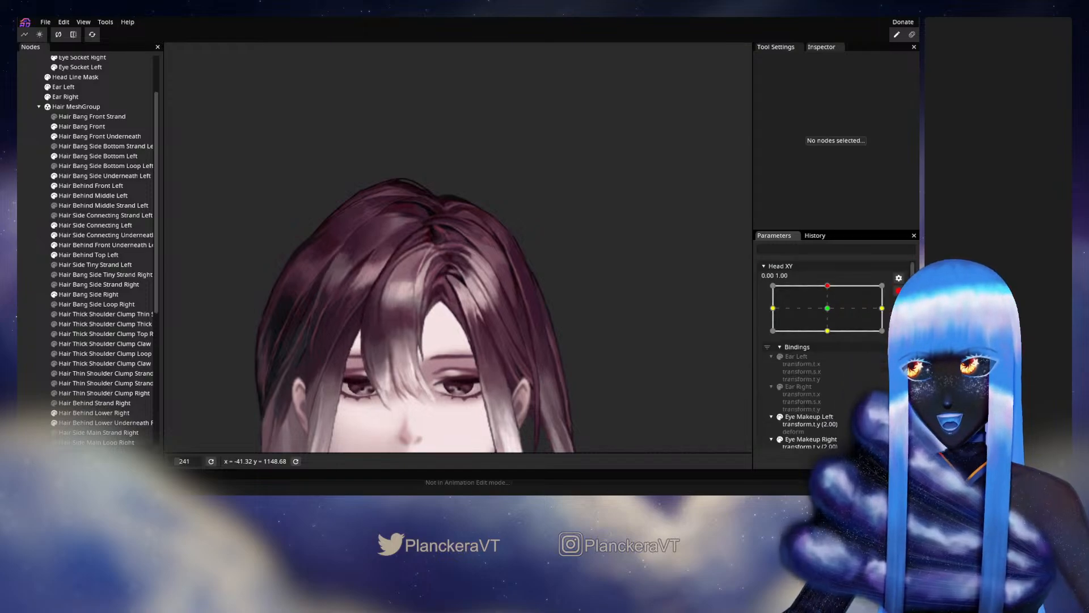
# - Nudge the top-edge vertices of Hair Side Connecting Left slightly upward at the armed keypoint, then deselect the mesh
pyautogui.scroll(1, 447, 326)
pyautogui.rightClick(447, 326)
pyautogui.scroll(6, 451, 292)
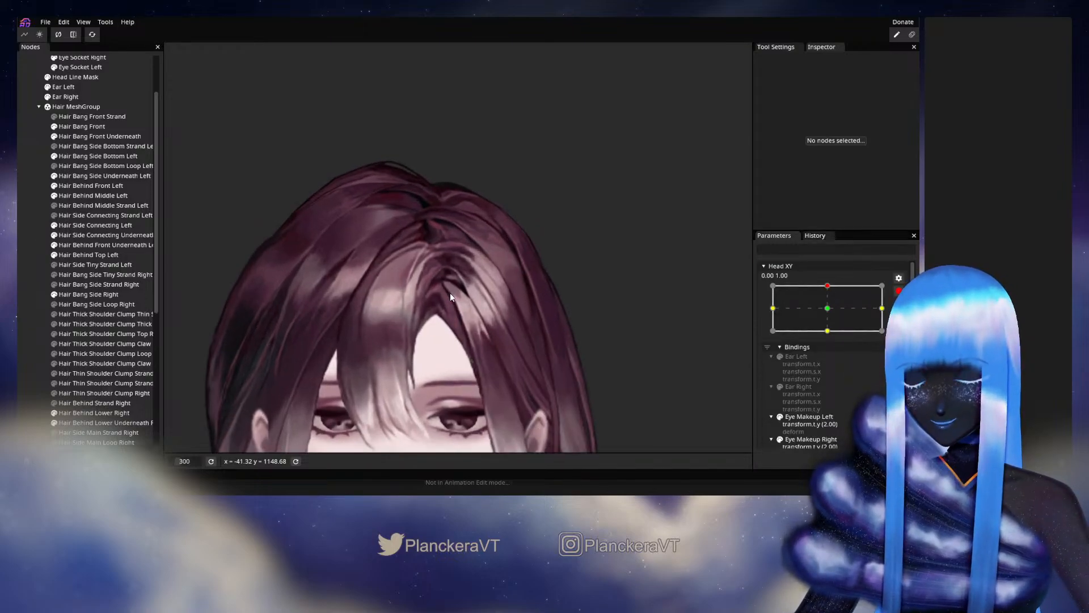
pyautogui.scroll(2, 450, 293)
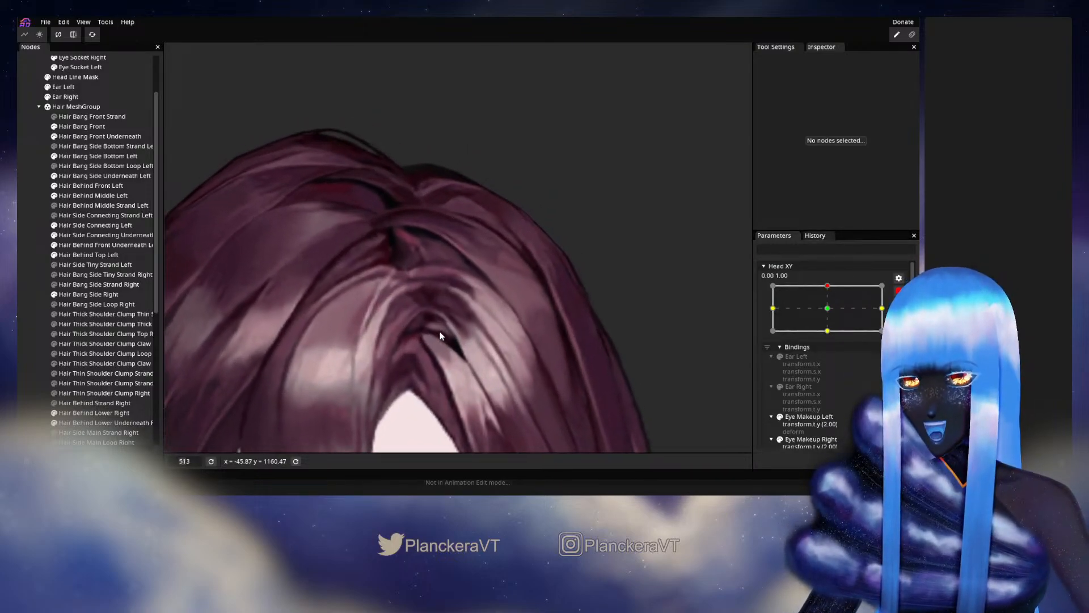
pyautogui.click(97, 226)
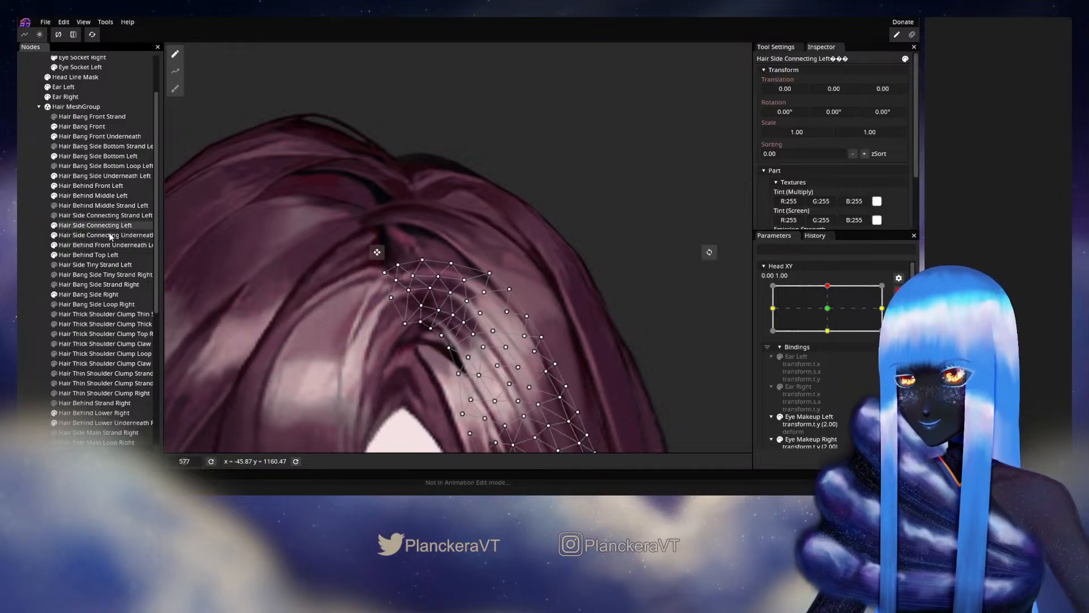
pyautogui.scroll(2, 495, 279)
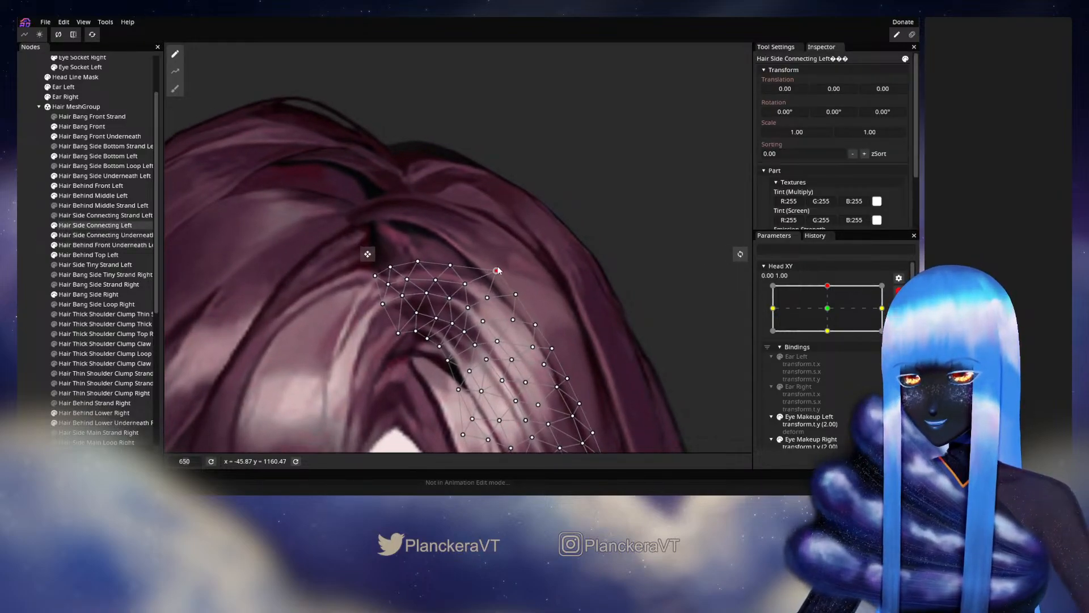
pyautogui.moveTo(494, 277); pyautogui.dragTo(495, 273)
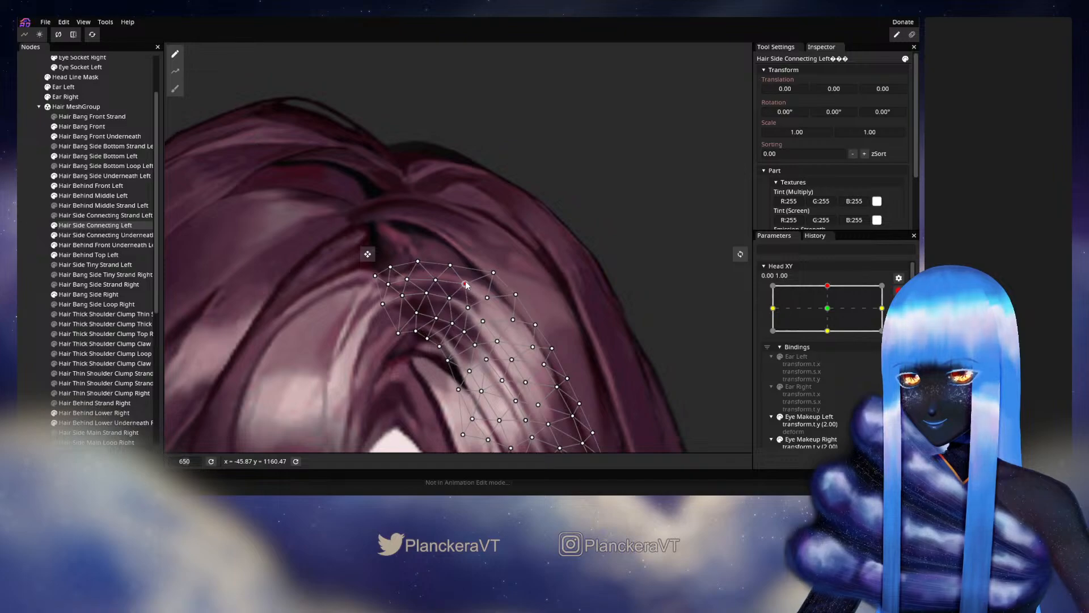
pyautogui.moveTo(458, 268); pyautogui.dragTo(453, 248)
pyautogui.click(18, 260)
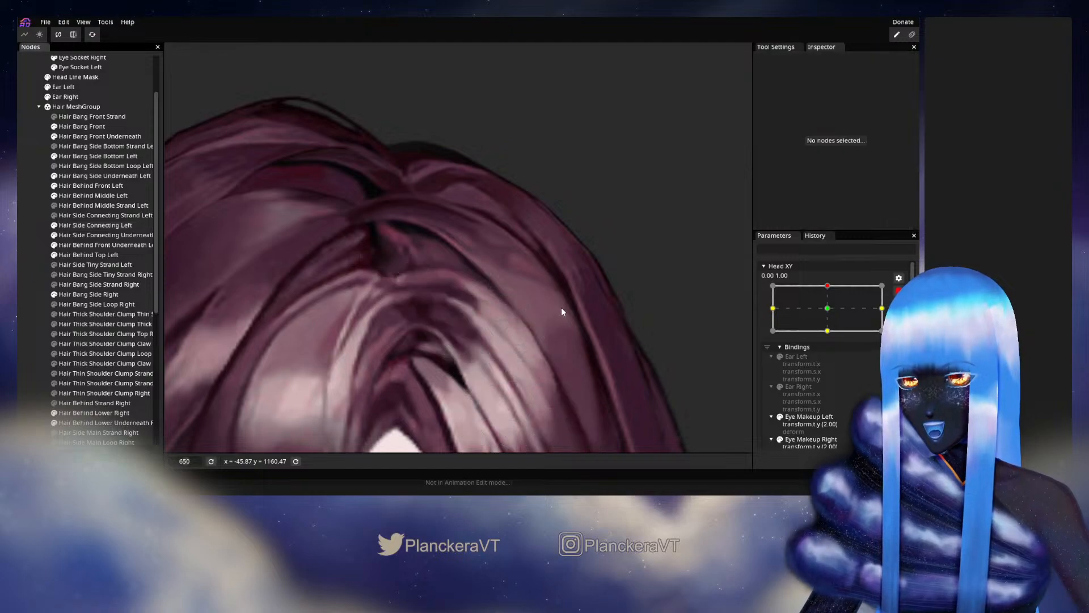
# - Disarm Head XY, sweep it slightly to both sides of the upper keypoint to check the hair, and rearm it at 0.00, 1.00
pyautogui.scroll(-4, 560, 310)
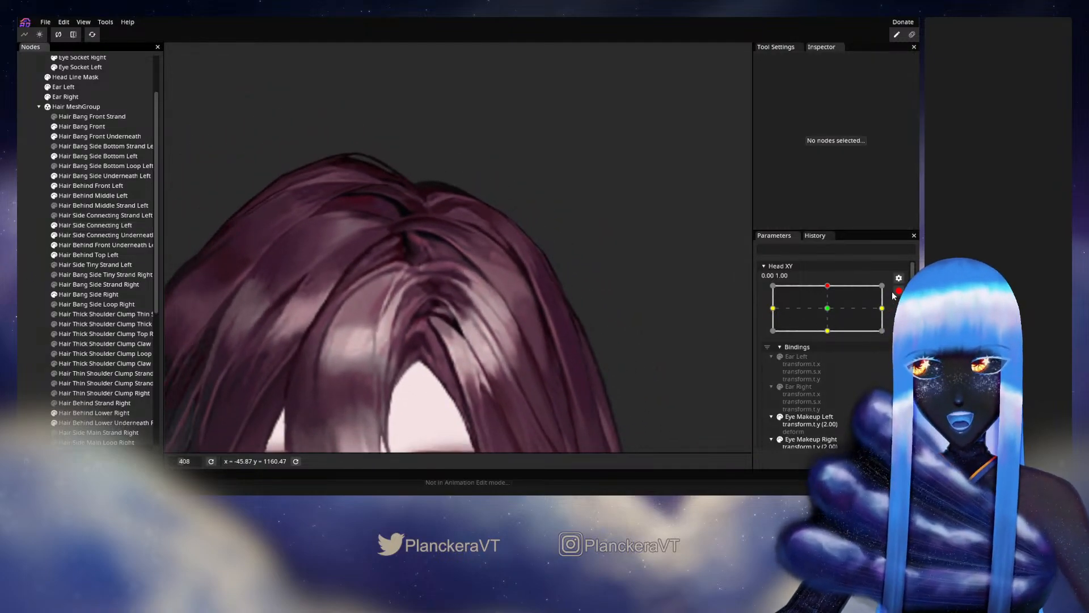
pyautogui.click(898, 290)
pyautogui.moveTo(834, 316)
pyautogui.mouseDown()
pyautogui.moveTo(830, 331)
pyautogui.moveTo(830, 314)
pyautogui.mouseUp()
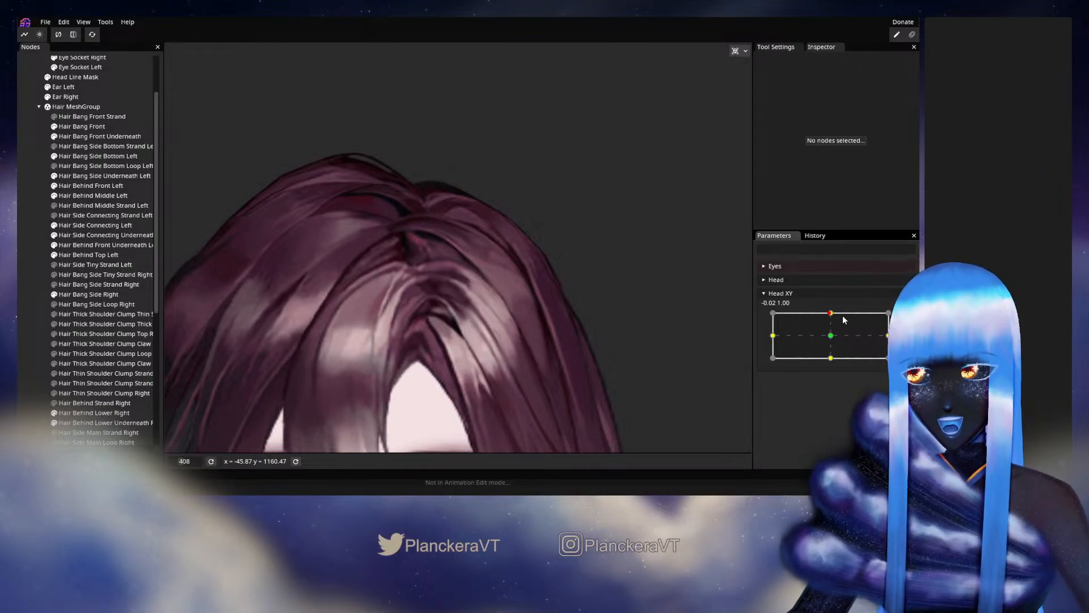
pyautogui.moveTo(844, 320)
pyautogui.mouseDown()
pyautogui.moveTo(837, 331)
pyautogui.moveTo(835, 313)
pyautogui.mouseUp()
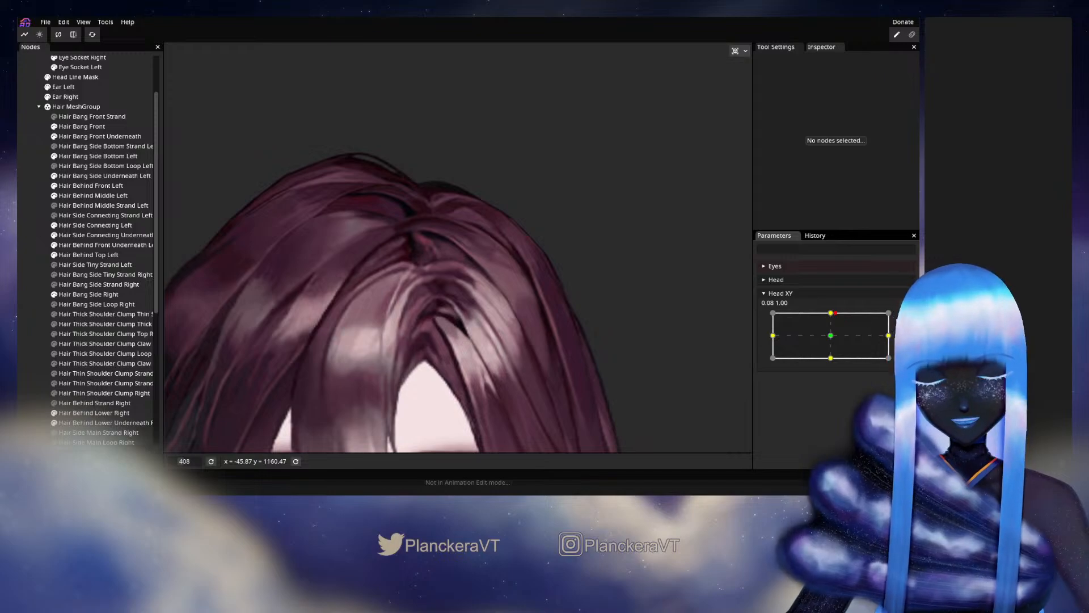
pyautogui.click(905, 319)
# - Adjust the upper outer-edge vertices of Hair Side Connecting Left around the crown curve, then deselect the mesh
pyautogui.scroll(4, 431, 307)
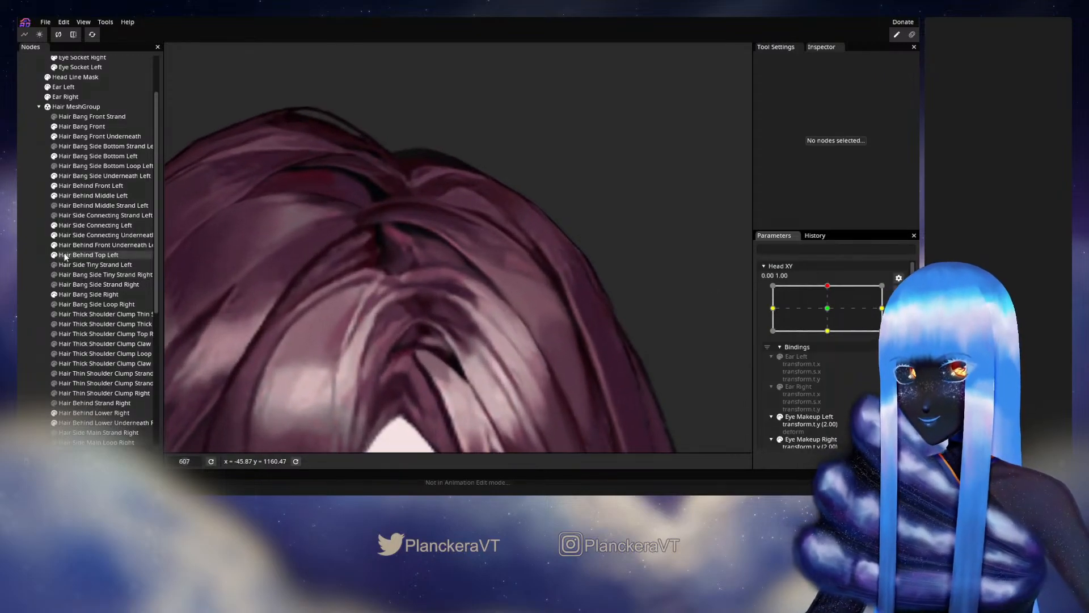
pyautogui.click(93, 225)
pyautogui.scroll(2, 615, 285)
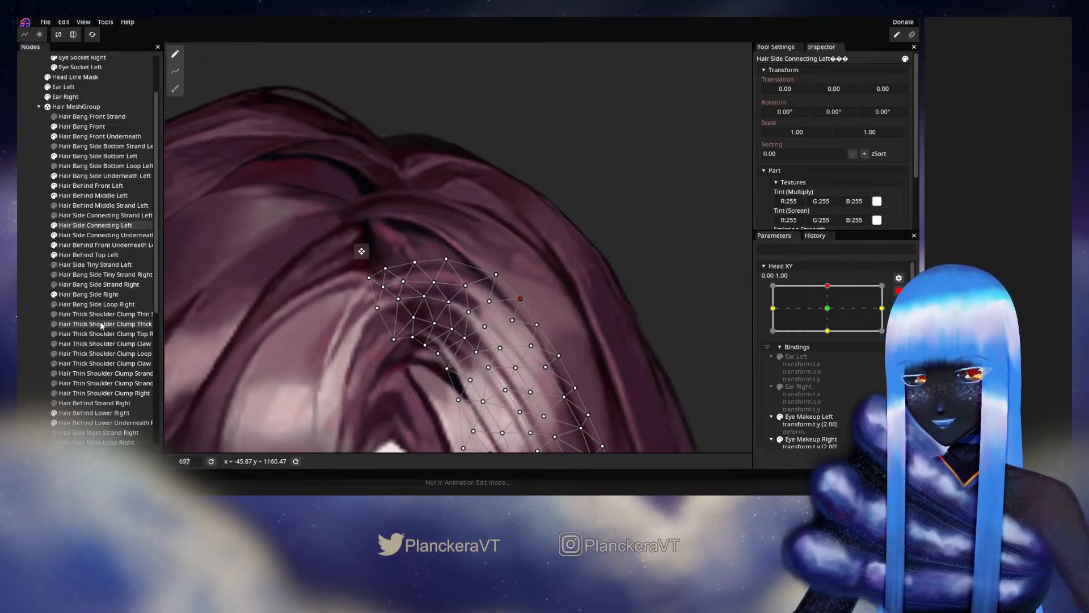
pyautogui.click(40, 293)
pyautogui.scroll(-6, 597, 345)
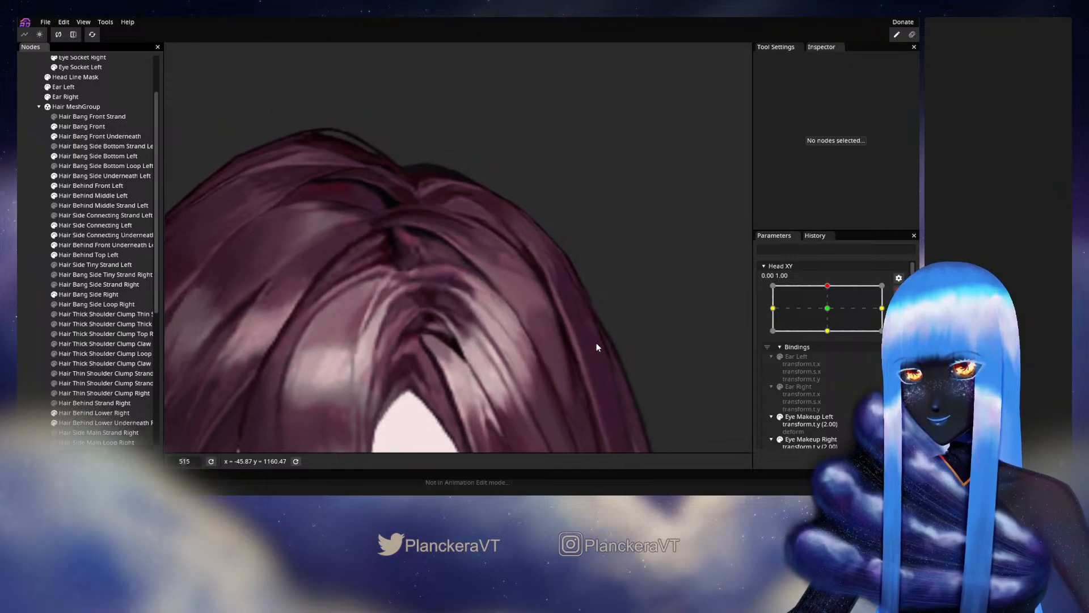
# - Disarm Head XY, move it around the upper keypoint to inspect the parting, and rearm it at 0.00, 1.00
pyautogui.click(898, 290)
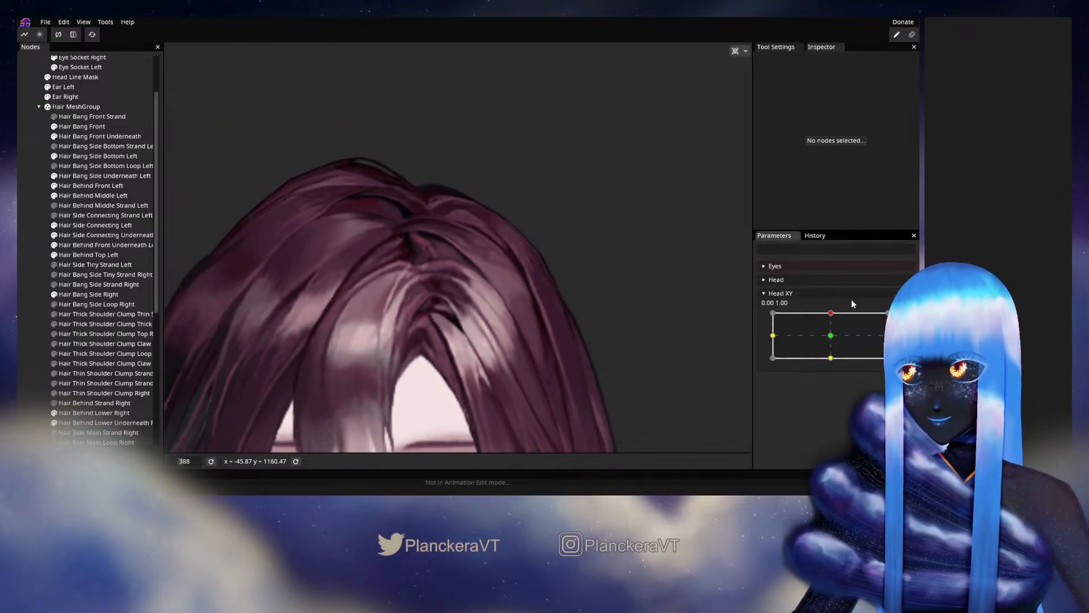
pyautogui.moveTo(832, 316)
pyautogui.mouseDown()
pyautogui.moveTo(821, 318)
pyautogui.moveTo(833, 334)
pyautogui.moveTo(831, 313)
pyautogui.mouseUp()
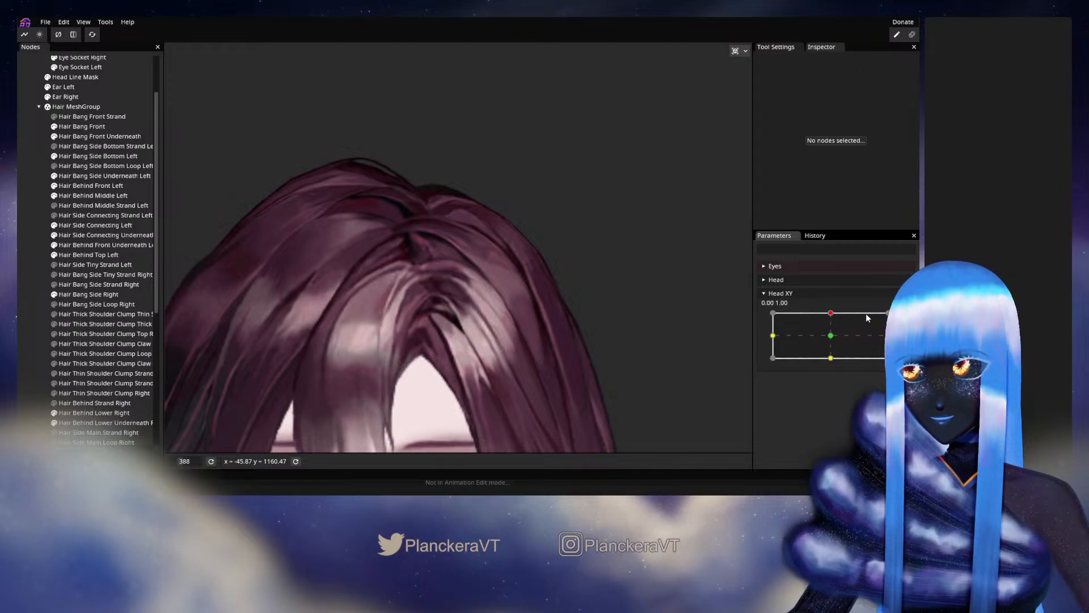
pyautogui.scroll(5, 448, 277)
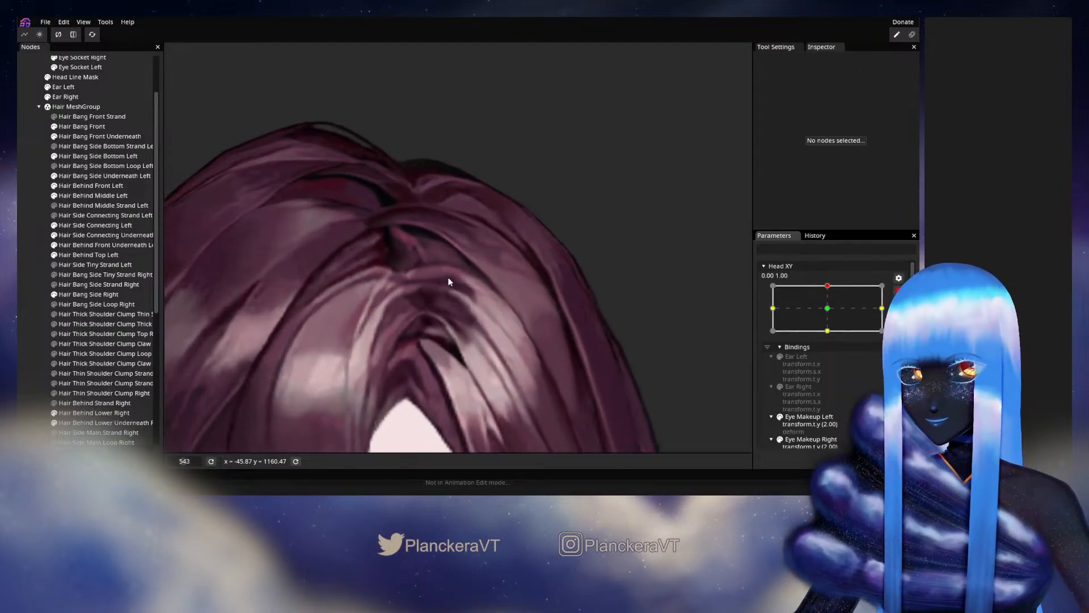
# - Fine-tune the vertices just inside the upper outer edge of Hair Side Connecting Left, then deselect the mesh
pyautogui.click(89, 226)
pyautogui.scroll(3, 475, 283)
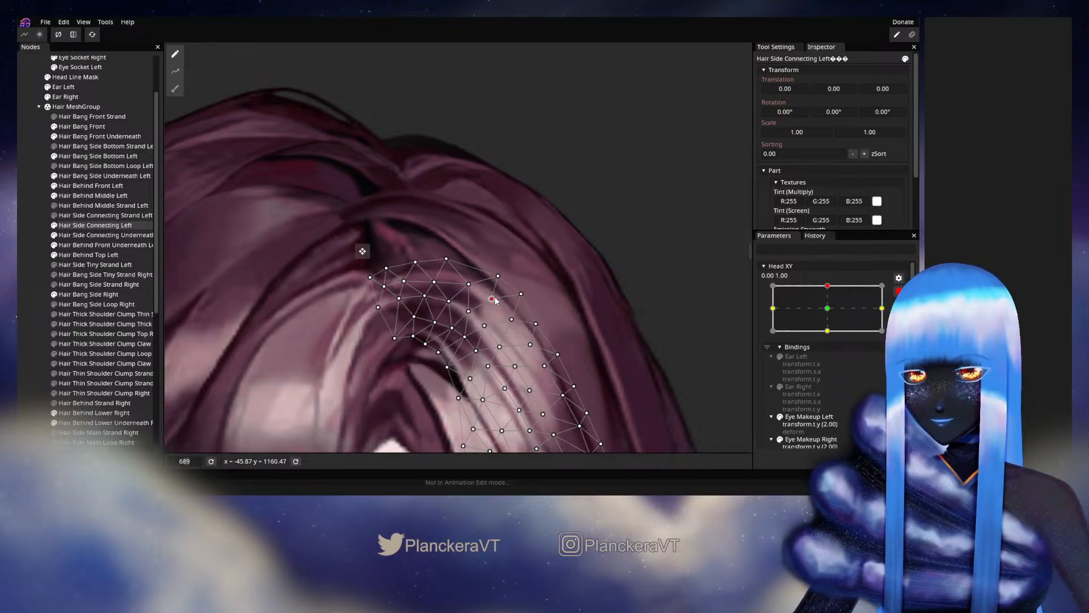
pyautogui.click(36, 263)
# - Disarm Head XY and move it near the upper keypoint to review the hair from farther out, then rearm it at 0.00, 1.00
pyautogui.scroll(-2, 540, 316)
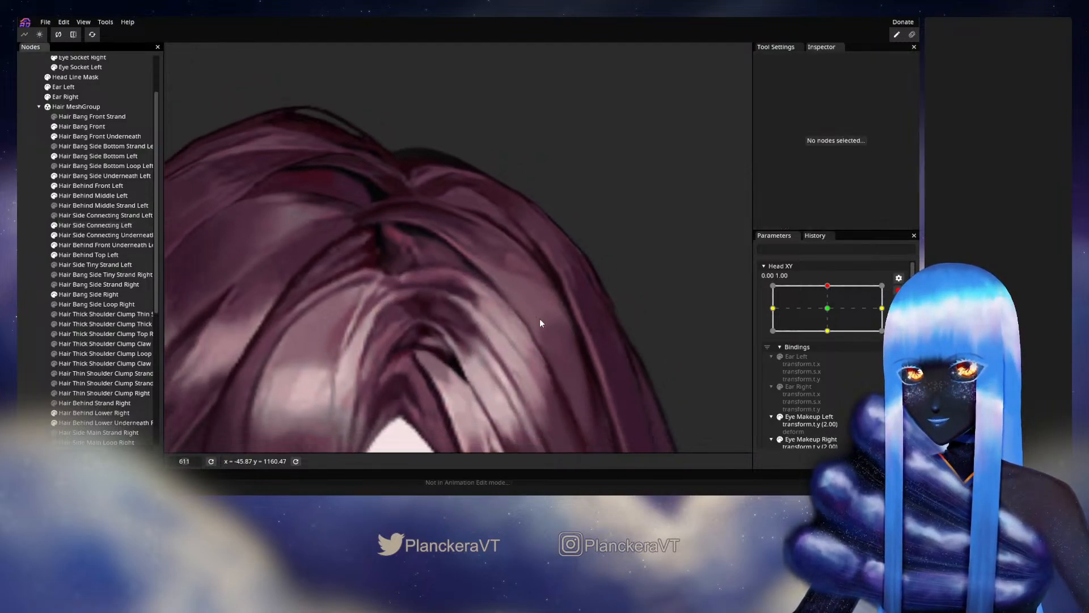
pyautogui.scroll(-4, 542, 315)
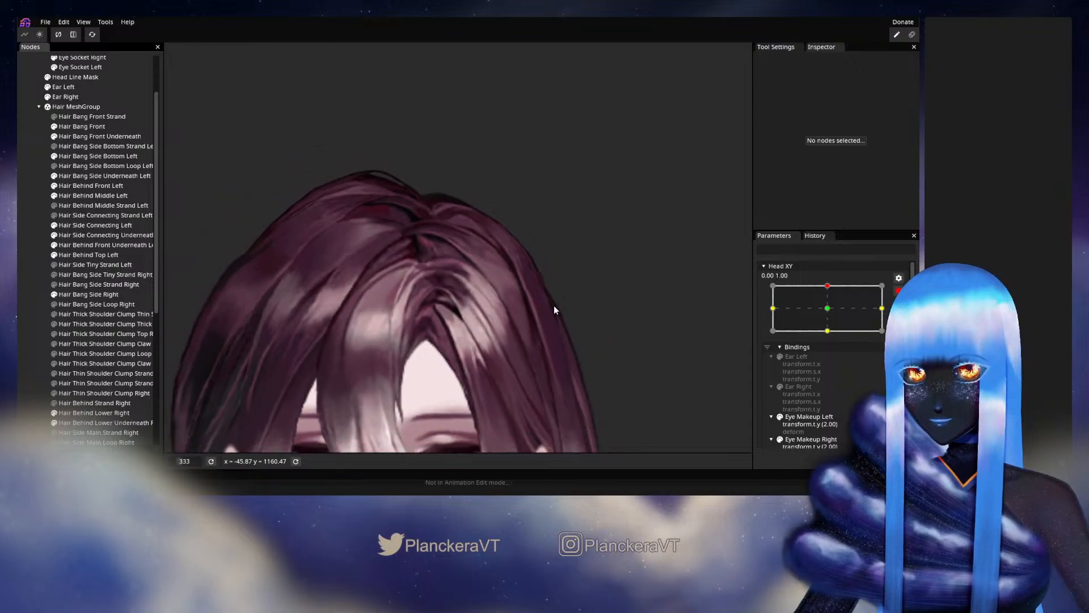
pyautogui.scroll(1, 842, 311)
pyautogui.moveTo(831, 313)
pyautogui.mouseDown()
pyautogui.moveTo(829, 342)
pyautogui.moveTo(832, 312)
pyautogui.mouseUp()
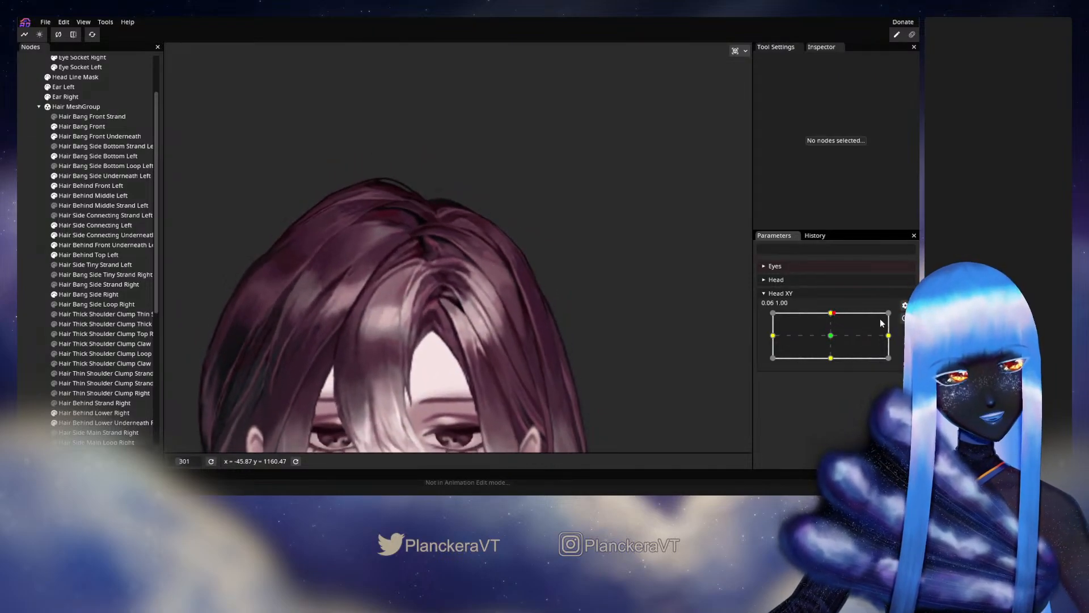
pyautogui.click(906, 319)
# - Adjust the inner vertices of Hair Side Connecting Left over the highlight strands beside the dark gap, then deselect the mesh
pyautogui.scroll(1, 446, 329)
pyautogui.scroll(6, 445, 334)
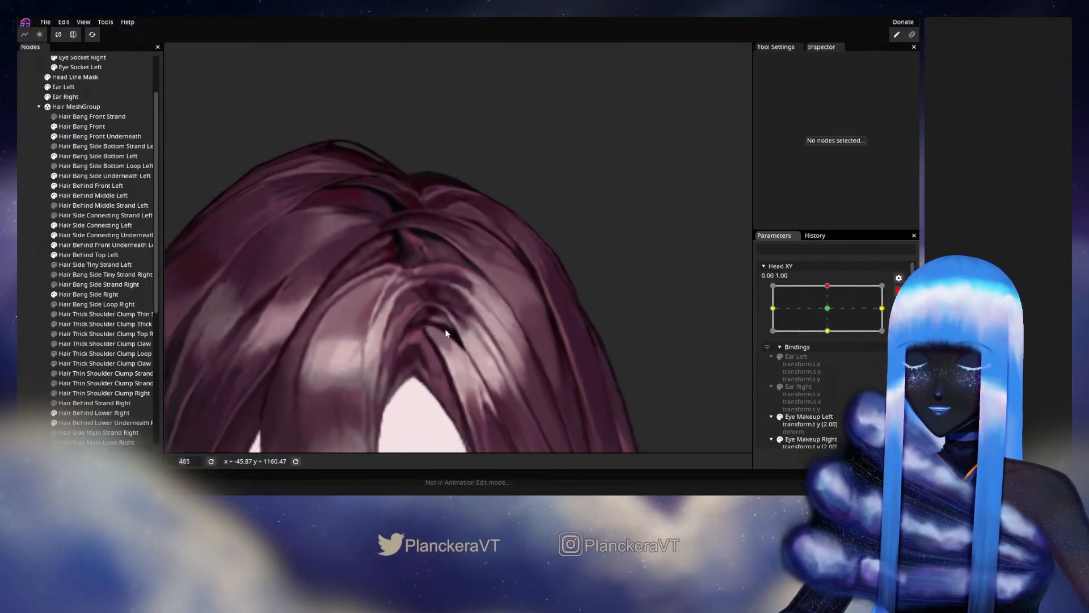
pyautogui.click(95, 225)
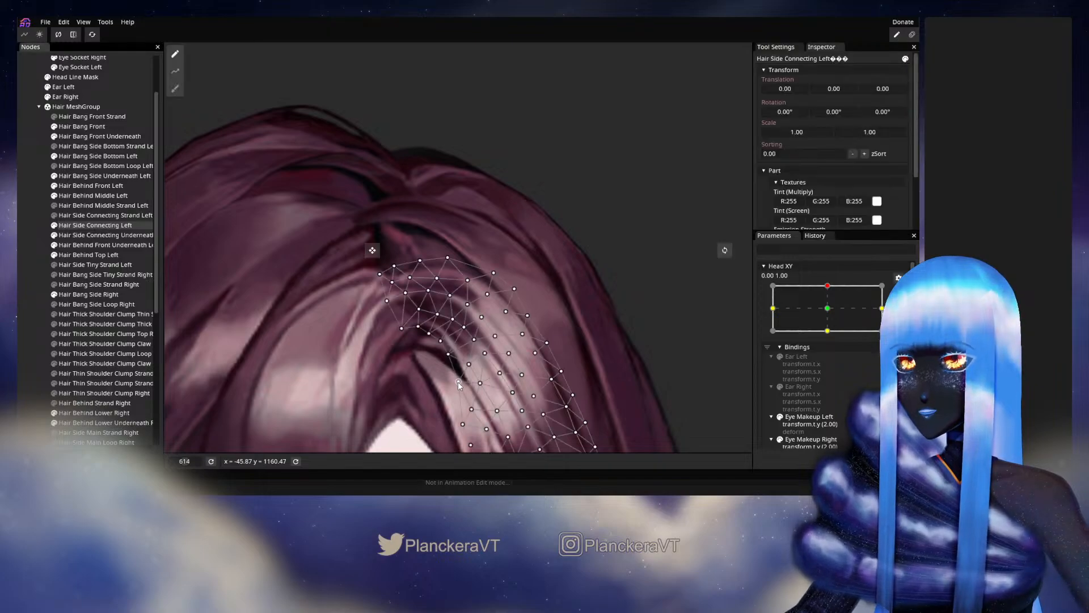
pyautogui.scroll(2, 458, 381)
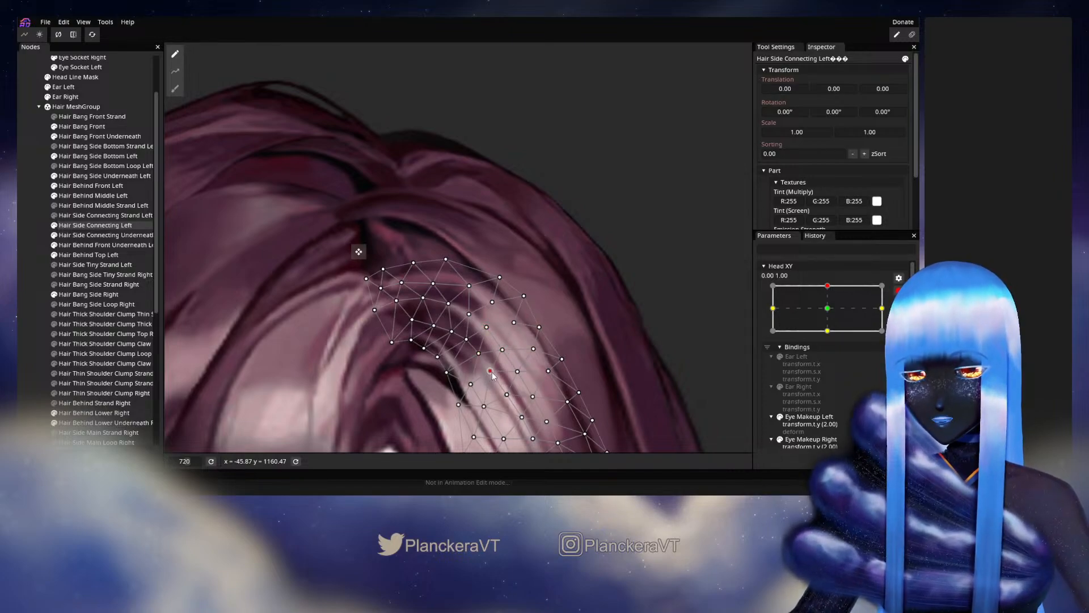
pyautogui.moveTo(503, 350); pyautogui.dragTo(517, 329)
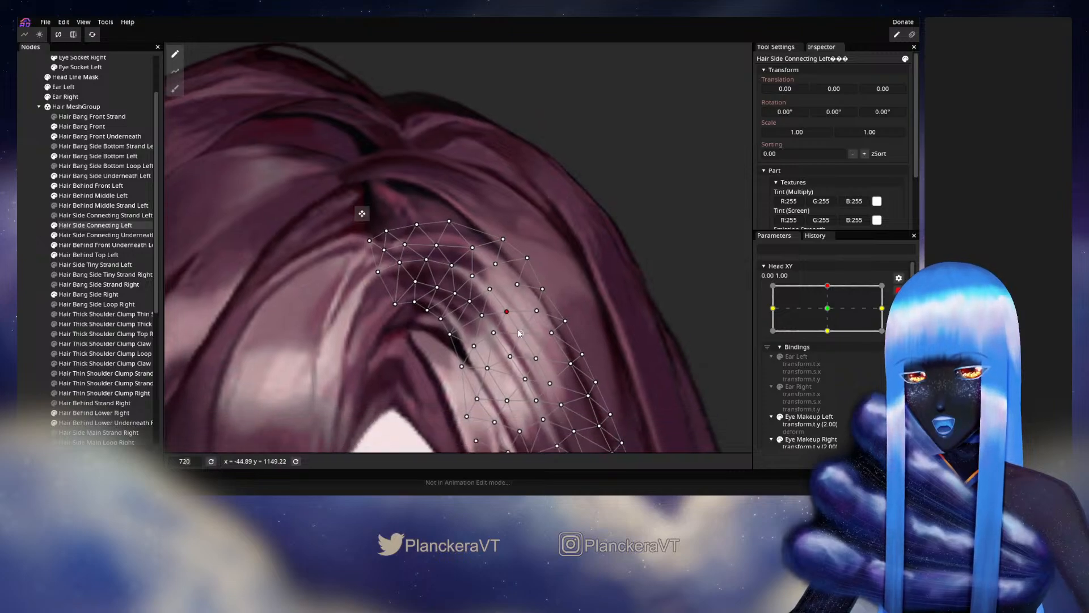
pyautogui.click(521, 333)
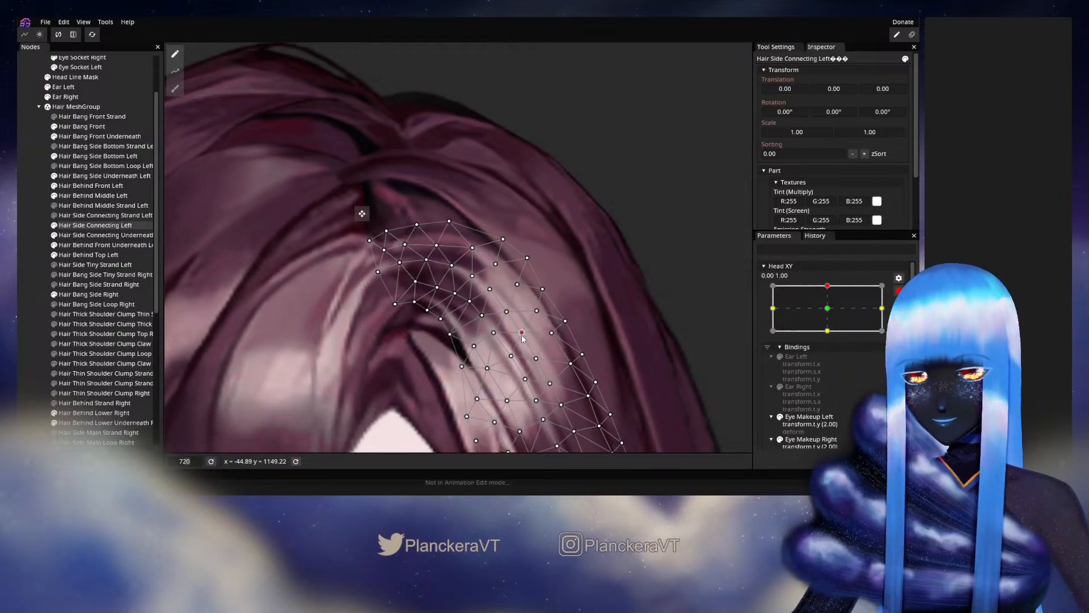
pyautogui.click(499, 336)
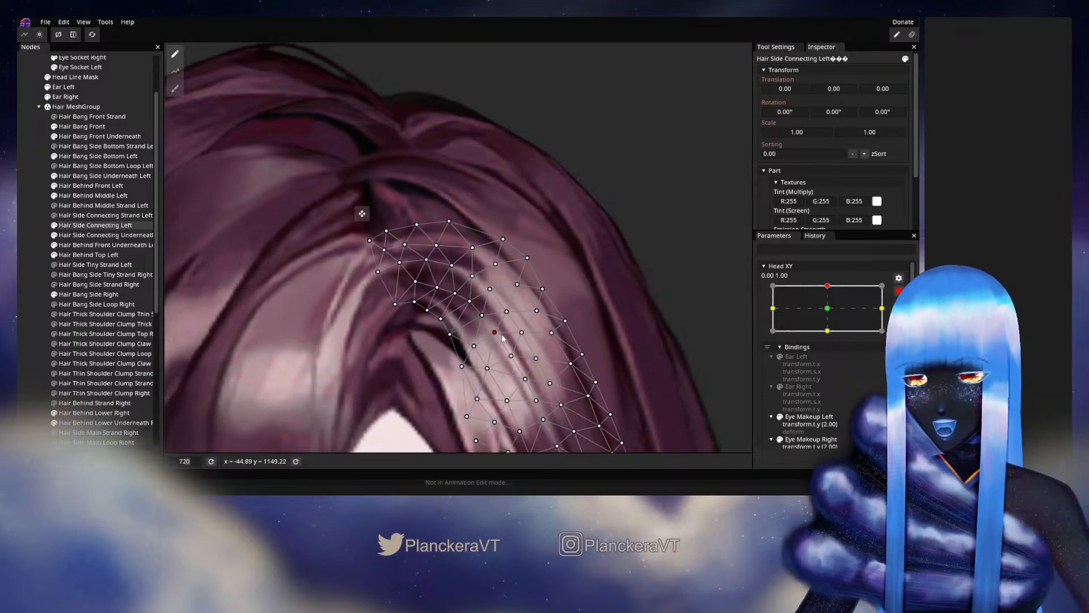
pyautogui.click(28, 283)
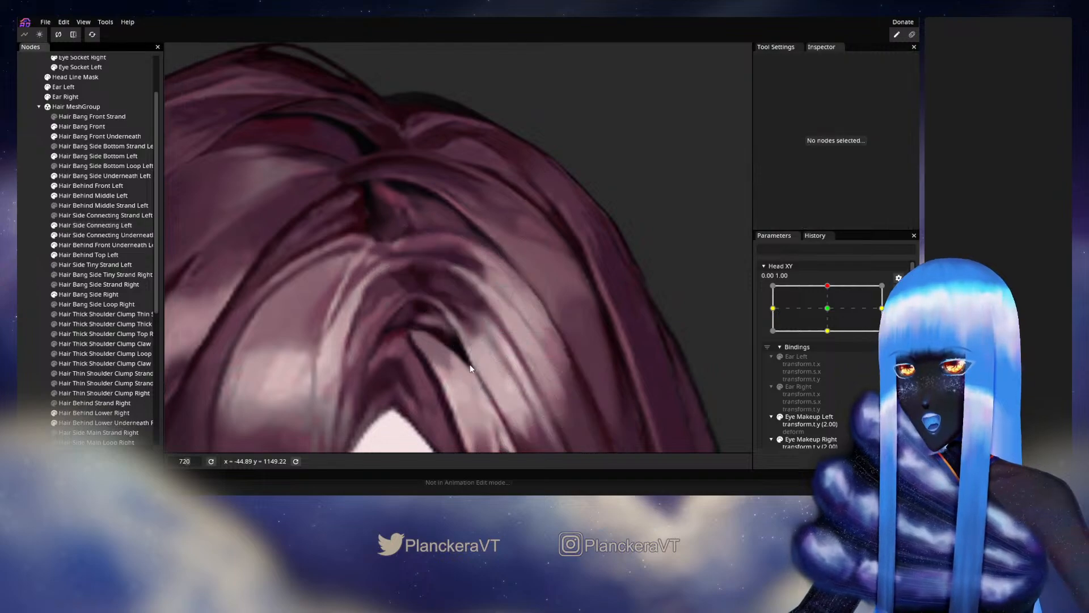
# - Check the overall hair shape by disarming Head XY and moving it around the upper keypoint, then rearm it at 0.00, 1.00
pyautogui.scroll(-5, 470, 364)
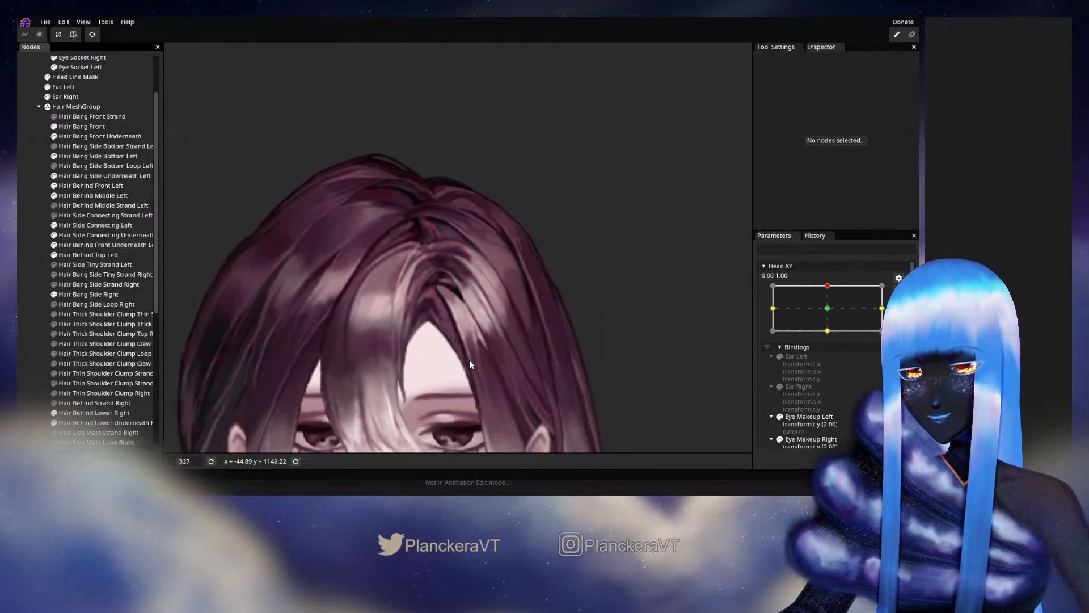
pyautogui.scroll(-1, 470, 364)
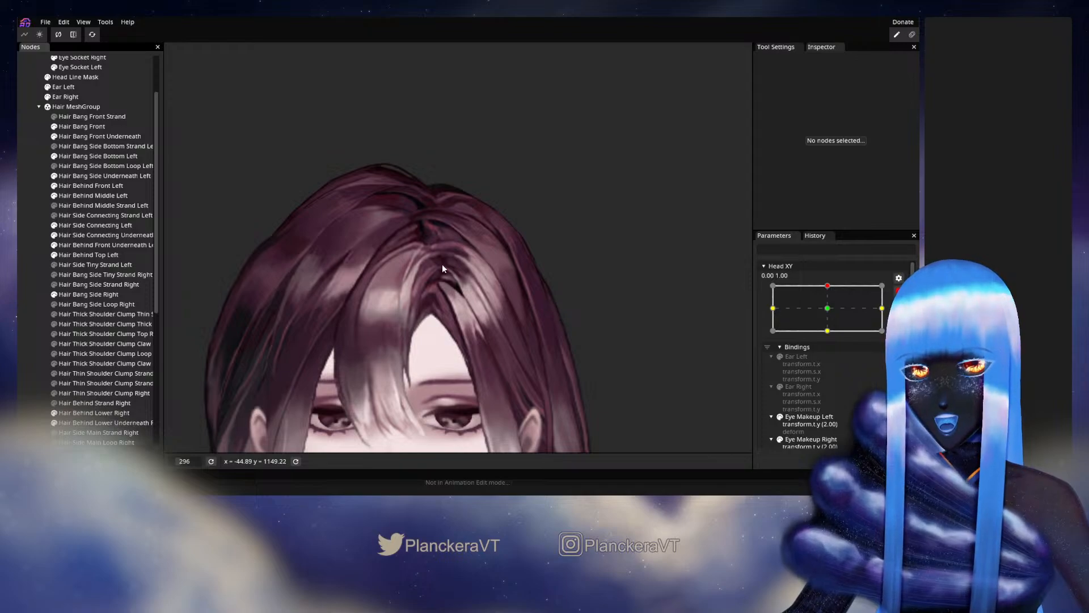
pyautogui.click(898, 290)
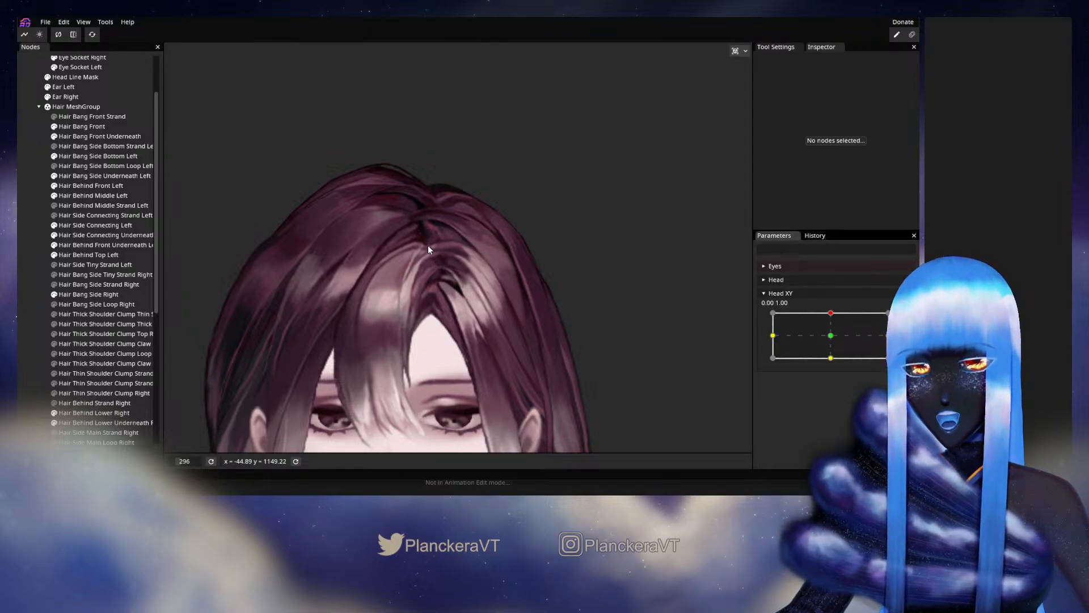
pyautogui.moveTo(831, 314)
pyautogui.mouseDown()
pyautogui.moveTo(830, 339)
pyautogui.moveTo(836, 313)
pyautogui.mouseUp()
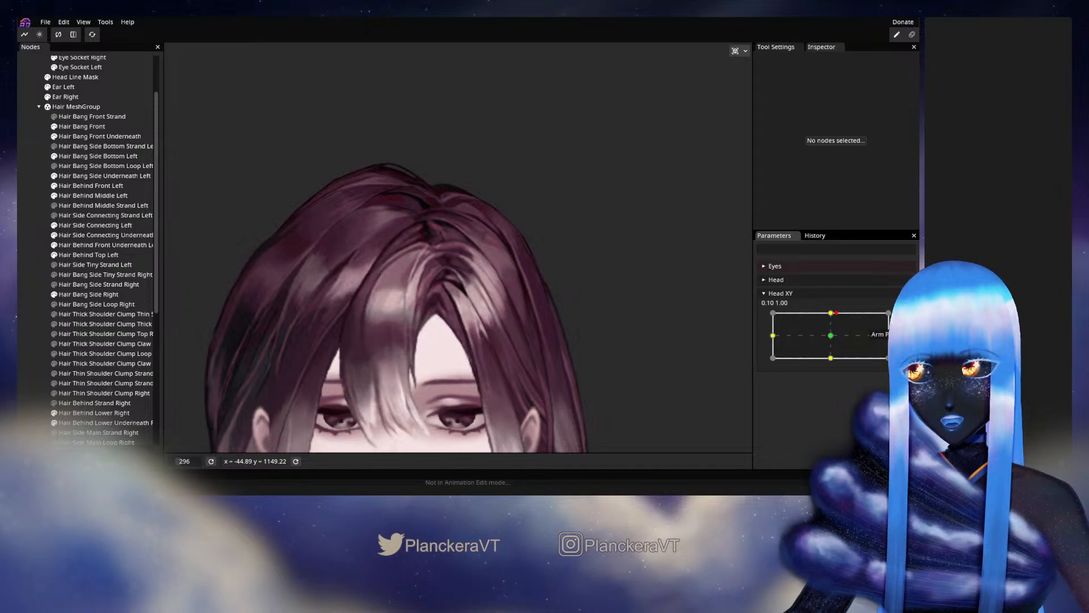
pyautogui.click(905, 318)
# - Adjust the inner vertices of Hair Side Connecting Left along the upper curve above the dark gap, then deselect the mesh
pyautogui.scroll(5, 447, 324)
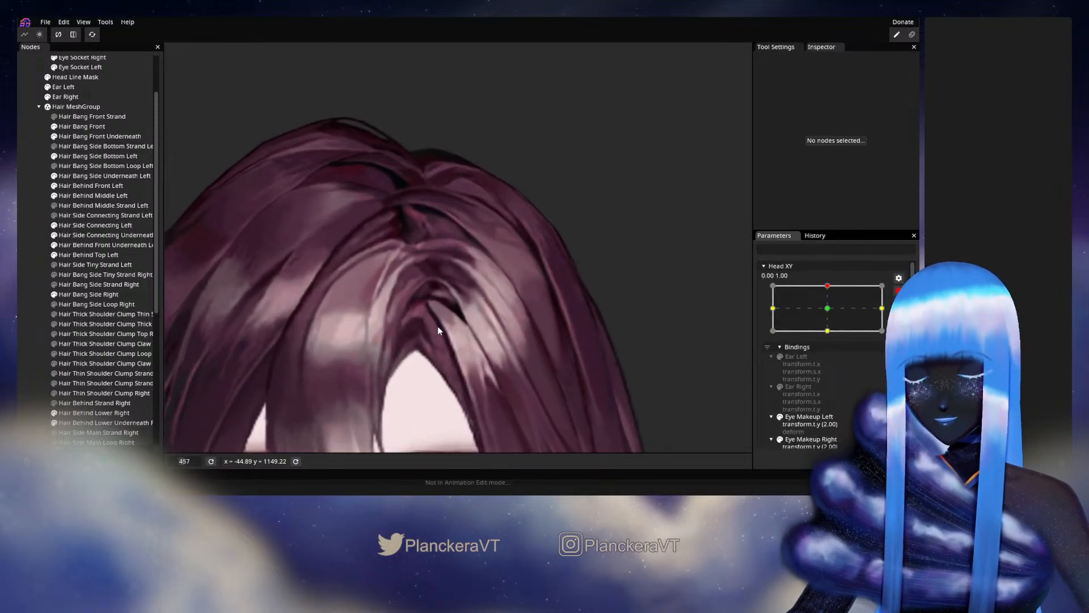
pyautogui.scroll(4, 437, 325)
pyautogui.click(99, 225)
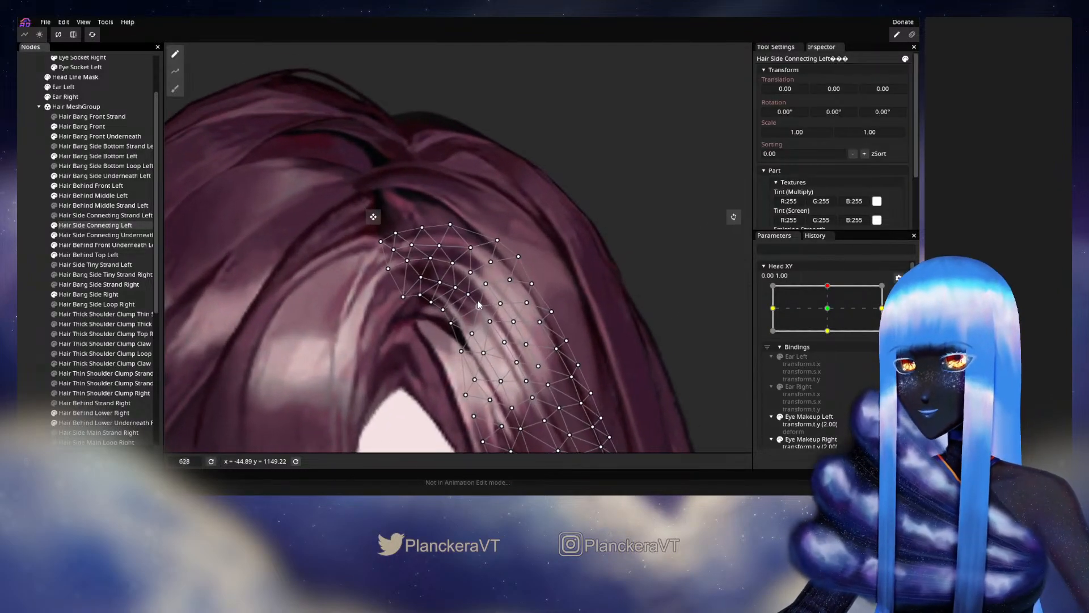
pyautogui.scroll(1, 478, 305)
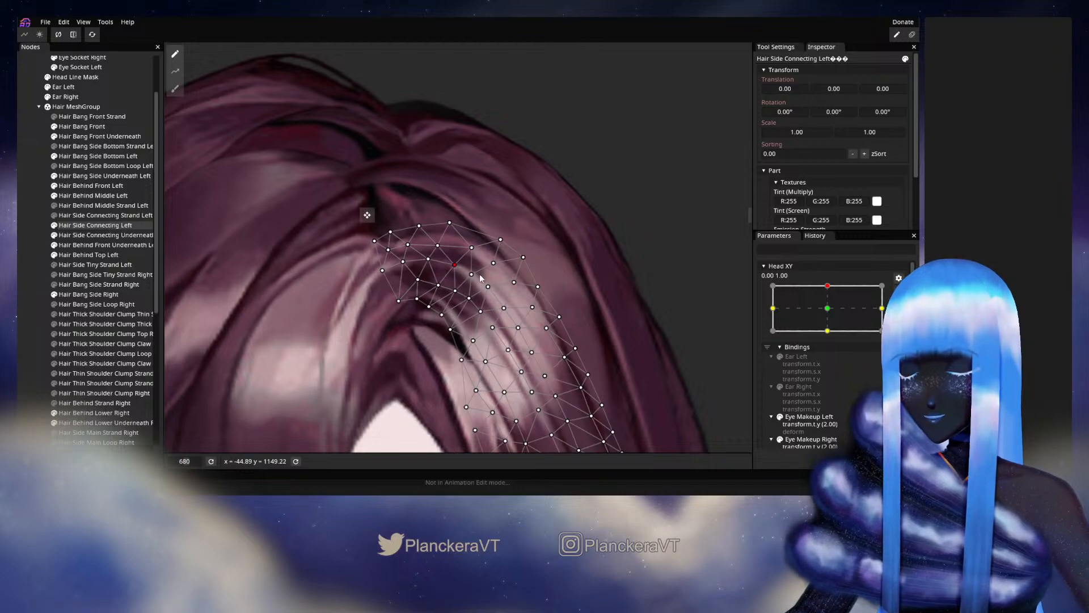
pyautogui.moveTo(432, 265); pyautogui.dragTo(438, 267)
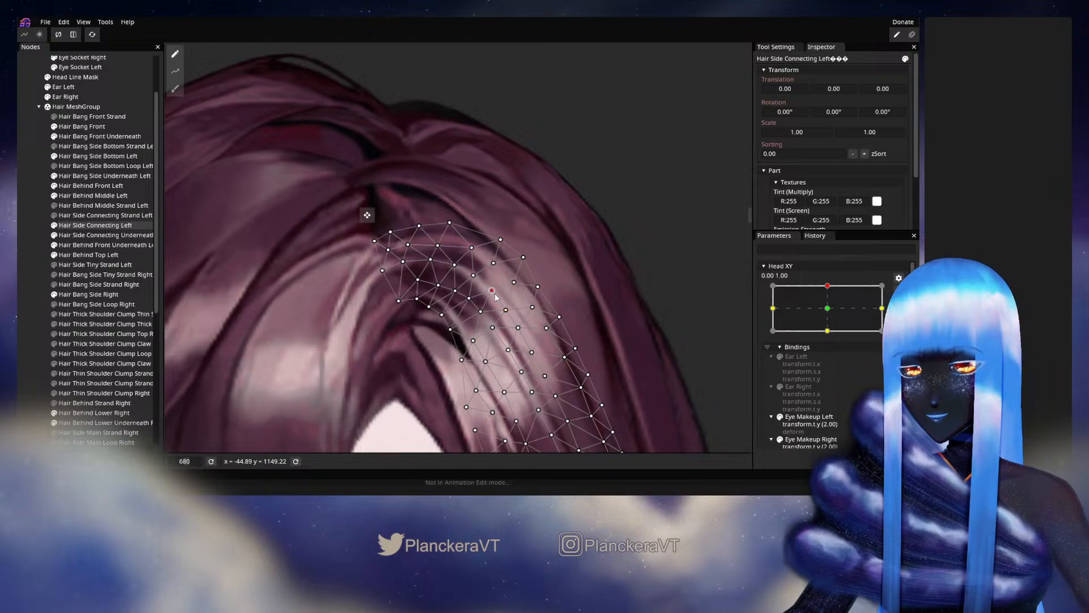
pyautogui.moveTo(477, 279); pyautogui.dragTo(480, 280)
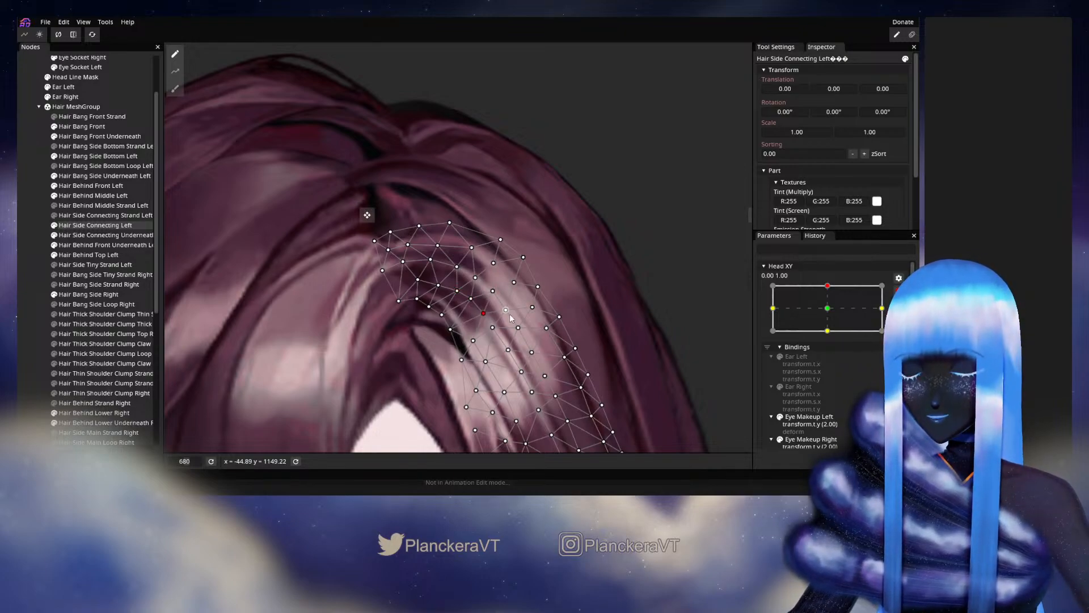
pyautogui.click(493, 328)
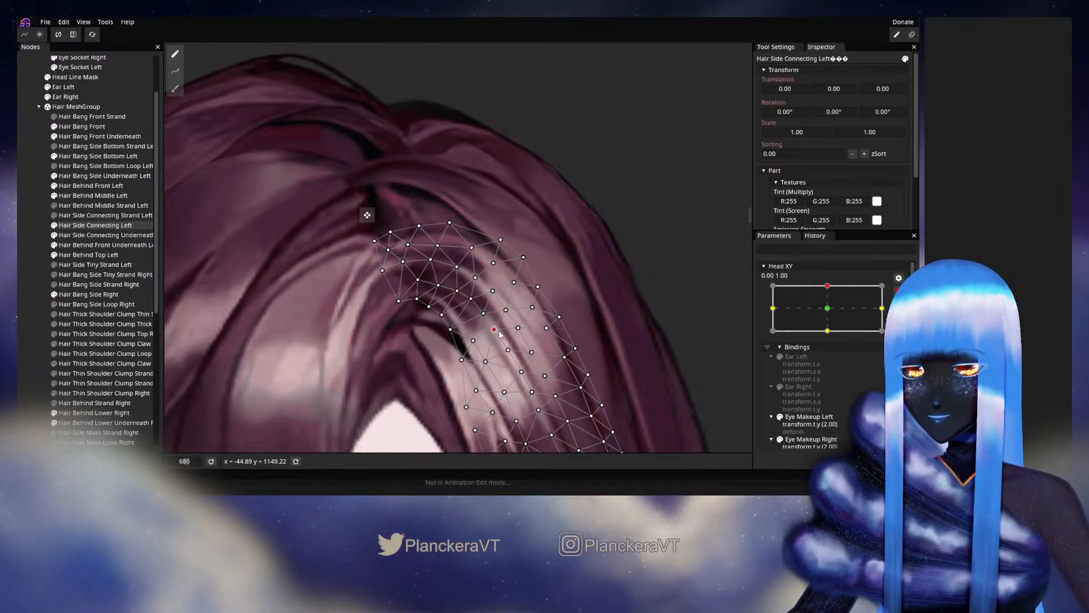
pyautogui.click(38, 309)
# - Disarm Head XY and move it sideways from the upper keypoint to review the hair, then rearm it at 0.00, 1.00
pyautogui.scroll(-3, 544, 350)
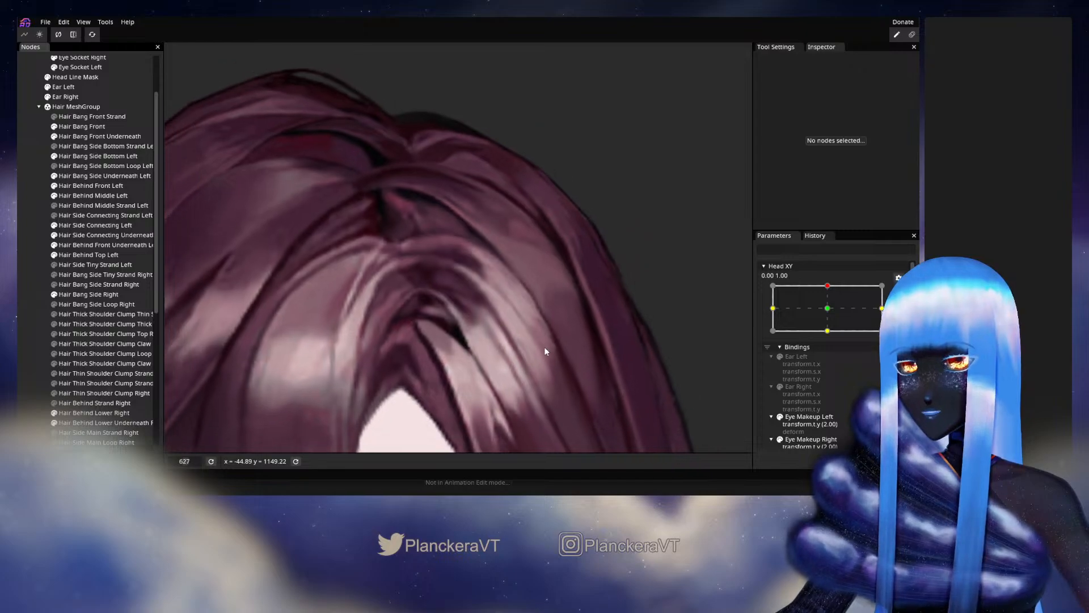
pyautogui.scroll(-3, 541, 352)
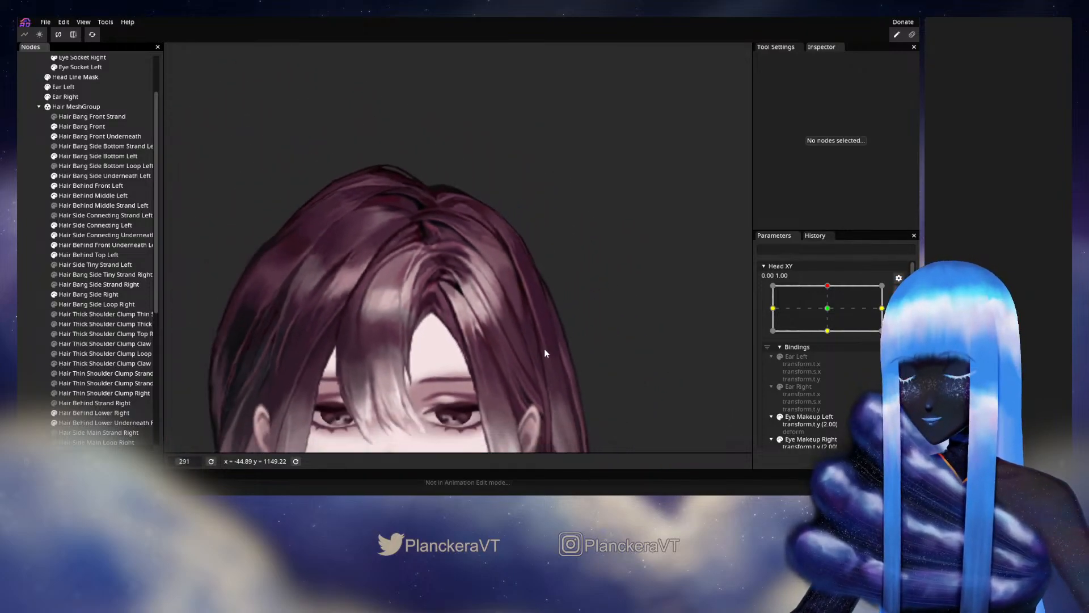
pyautogui.click(898, 291)
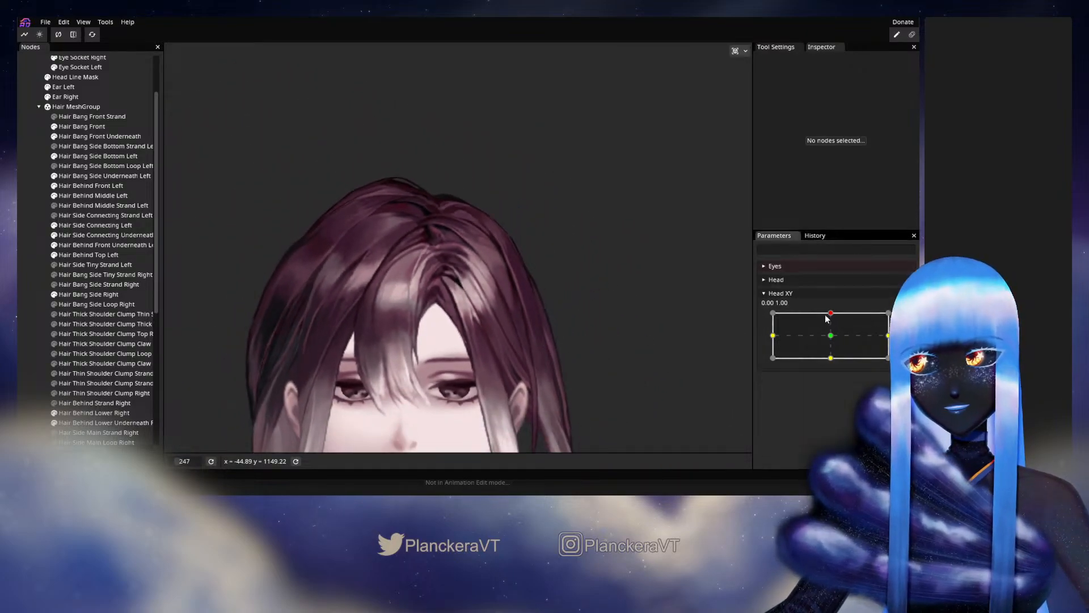
pyautogui.moveTo(830, 314)
pyautogui.mouseDown()
pyautogui.moveTo(840, 332)
pyautogui.moveTo(839, 313)
pyautogui.mouseUp()
# - Nudge the vertices of Hair Side Connecting Left across the middle and lower part of the bright highlight strands
pyautogui.scroll(5, 493, 350)
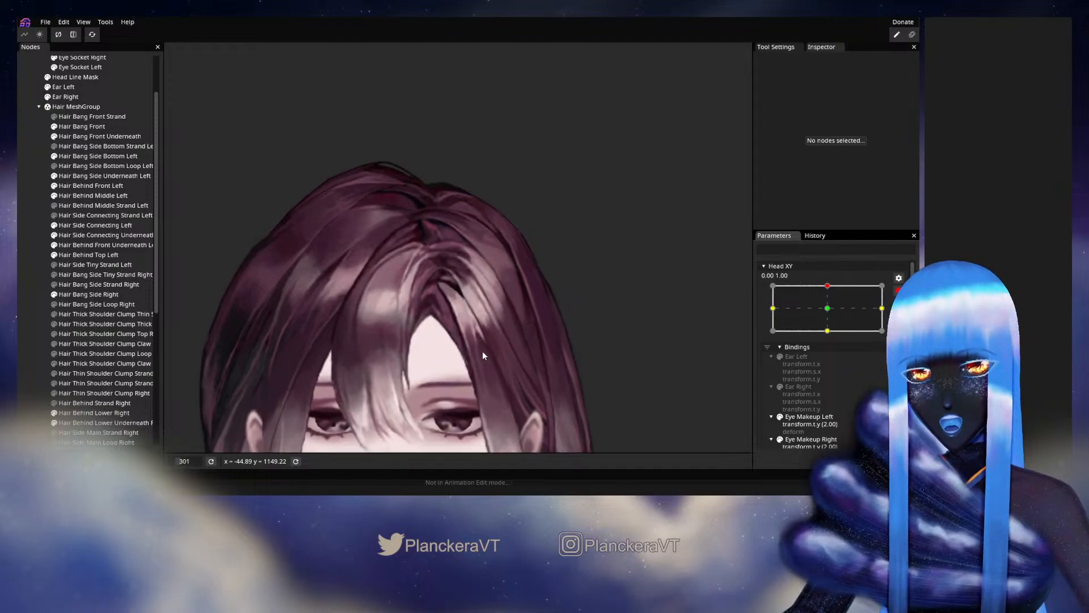
pyautogui.scroll(3, 491, 312)
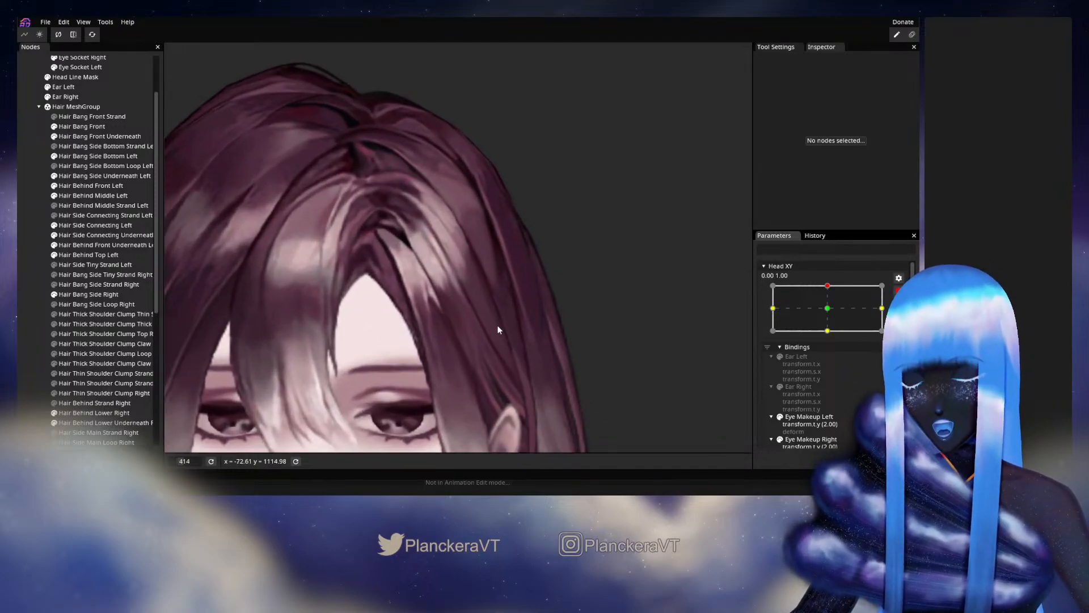
pyautogui.click(76, 226)
pyautogui.scroll(4, 435, 272)
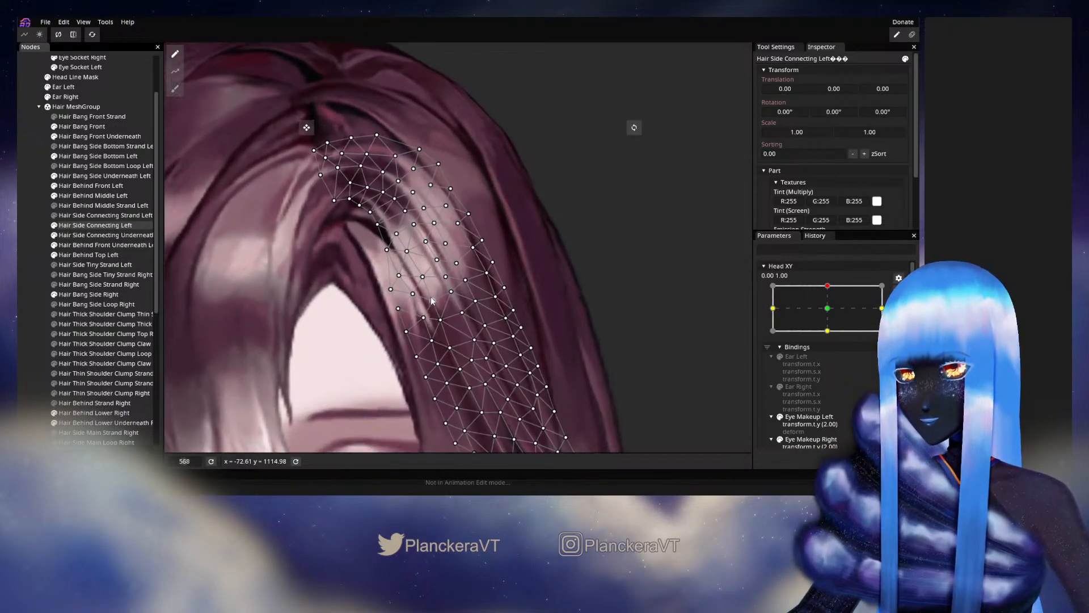
pyautogui.click(451, 247)
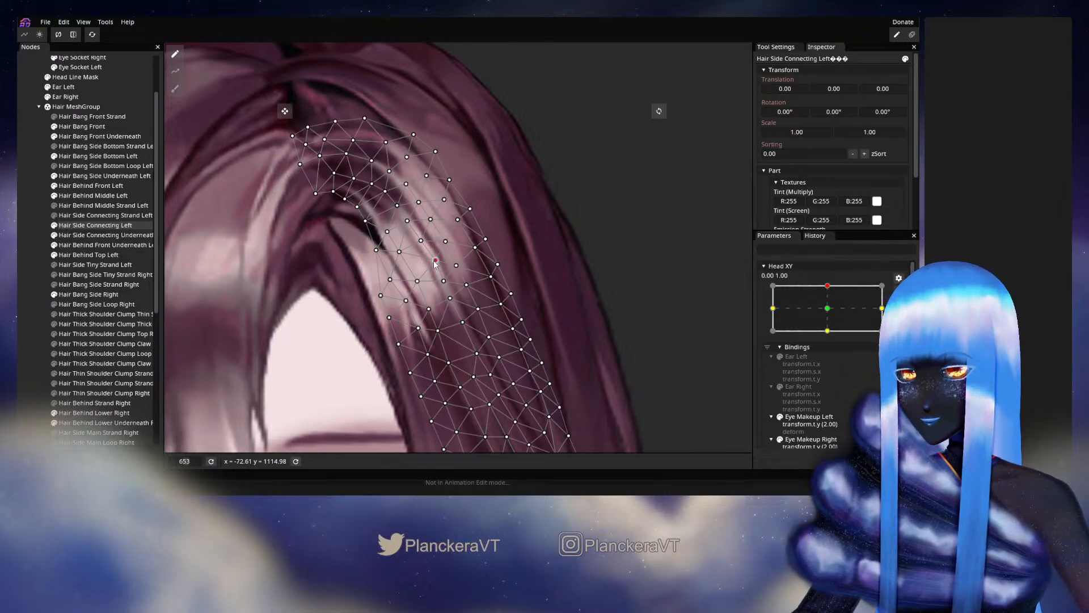
pyautogui.moveTo(434, 261); pyautogui.dragTo(432, 263)
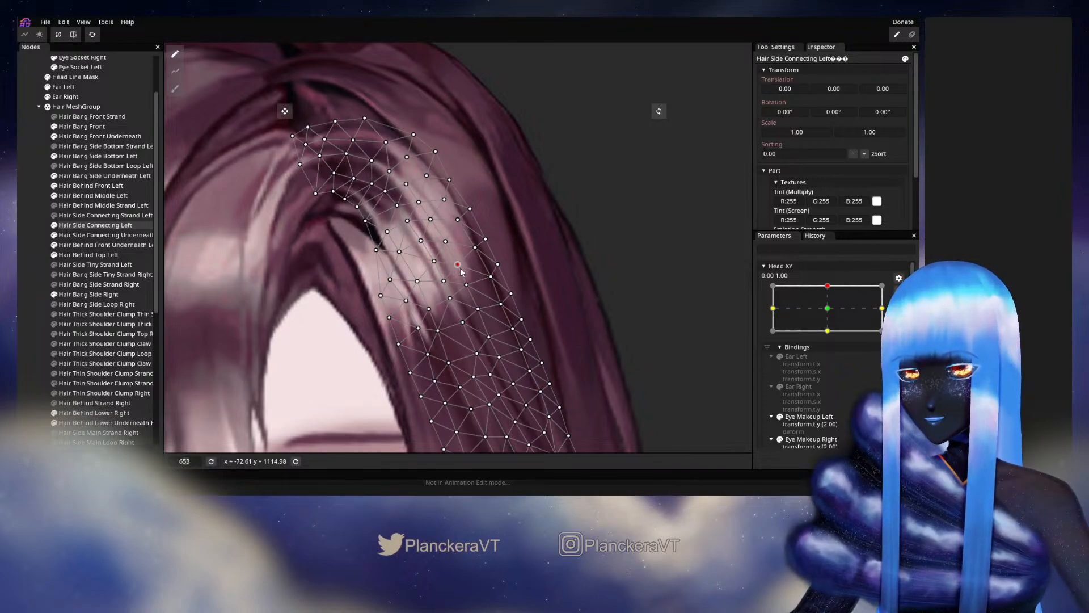
pyautogui.click(444, 280)
pyautogui.click(466, 285)
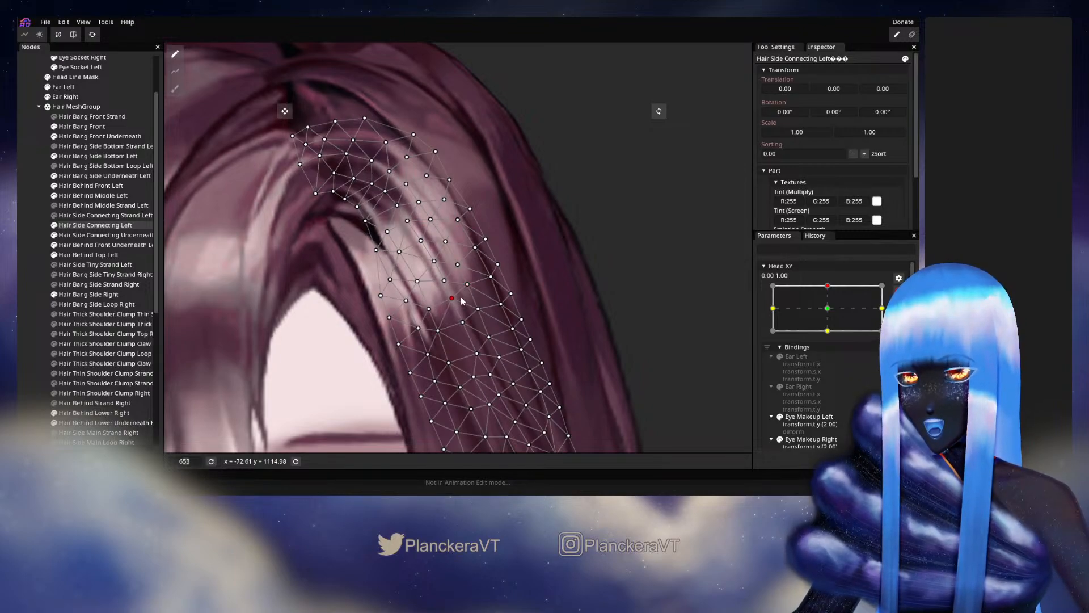
# - Adjust the vertices of Hair Side Connecting Left in the darker strands below the highlight, down toward the ear
pyautogui.moveTo(478, 311); pyautogui.dragTo(453, 253)
pyautogui.scroll(-1, 453, 252)
pyautogui.click(438, 265)
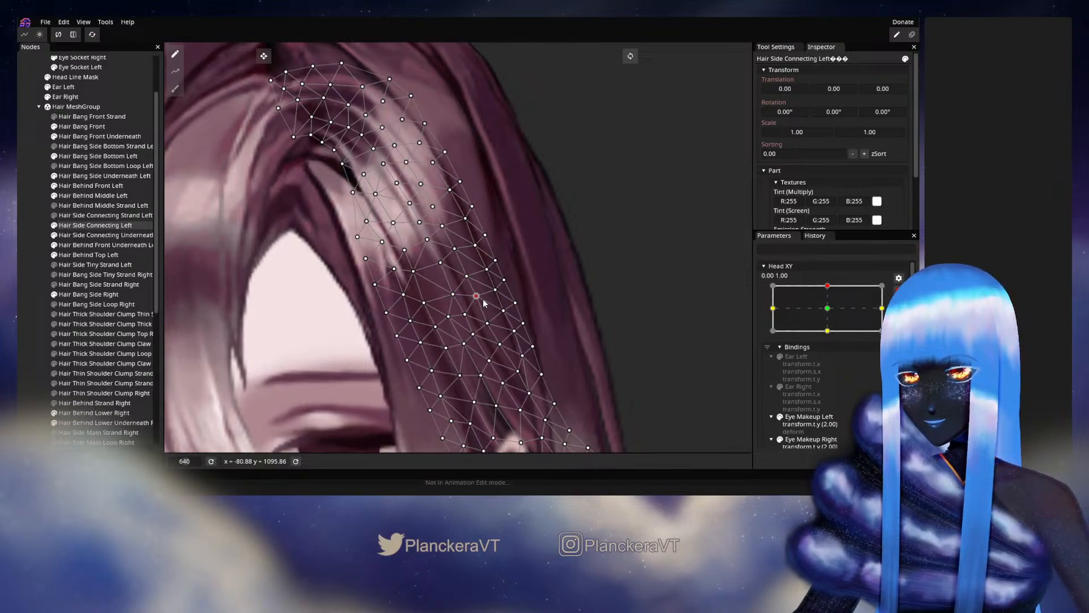
pyautogui.moveTo(495, 311); pyautogui.dragTo(459, 256)
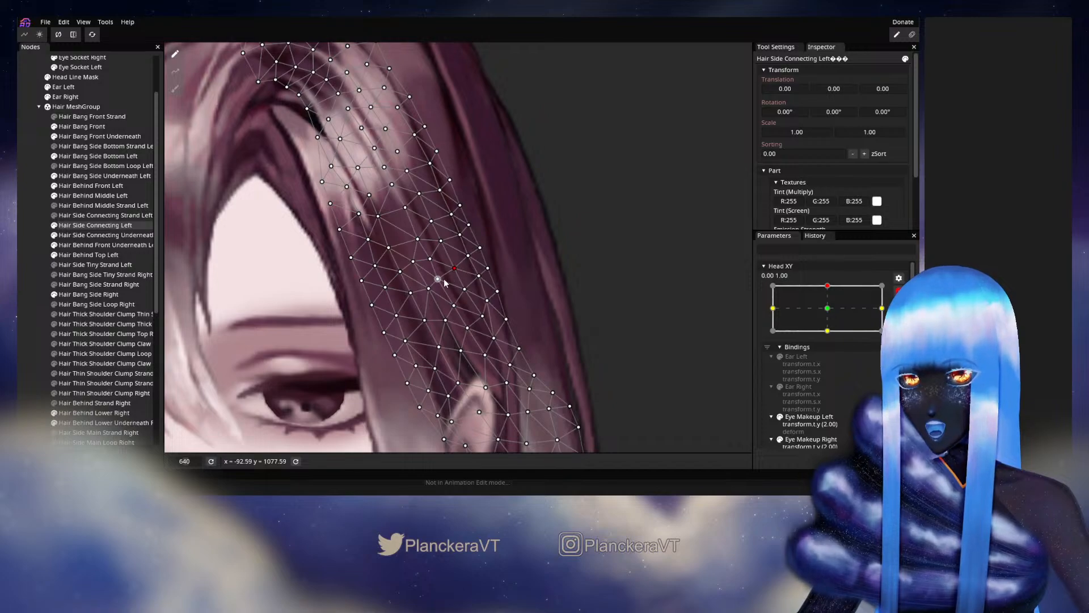
pyautogui.moveTo(469, 288); pyautogui.dragTo(472, 286)
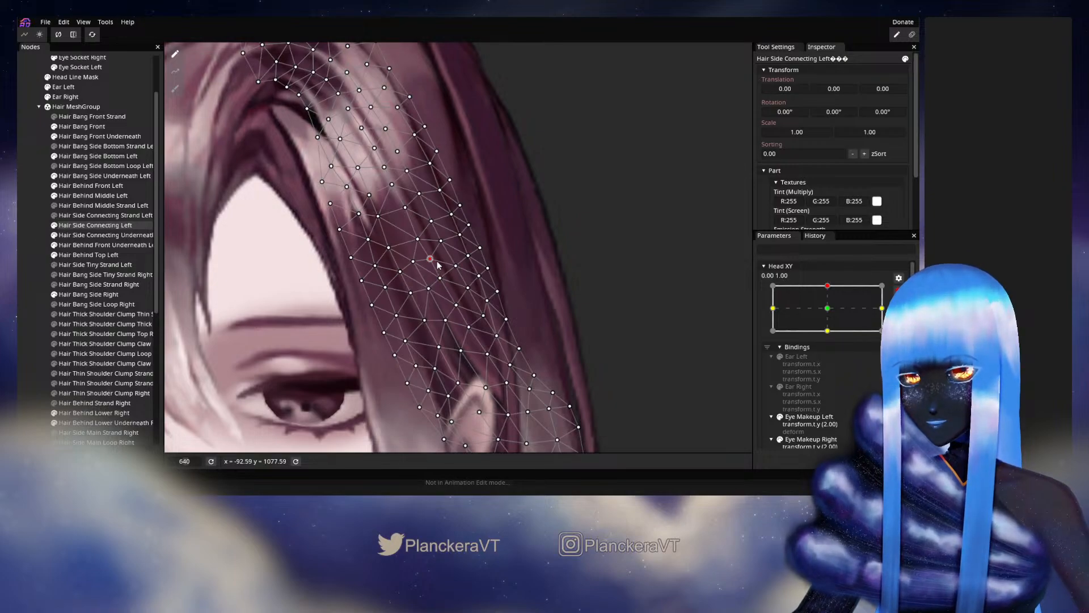
# - Fine-tune the vertices of Hair Side Connecting Left beside the highlight and just inside its outer edge, then deselect the mesh
pyautogui.moveTo(439, 264); pyautogui.dragTo(458, 305)
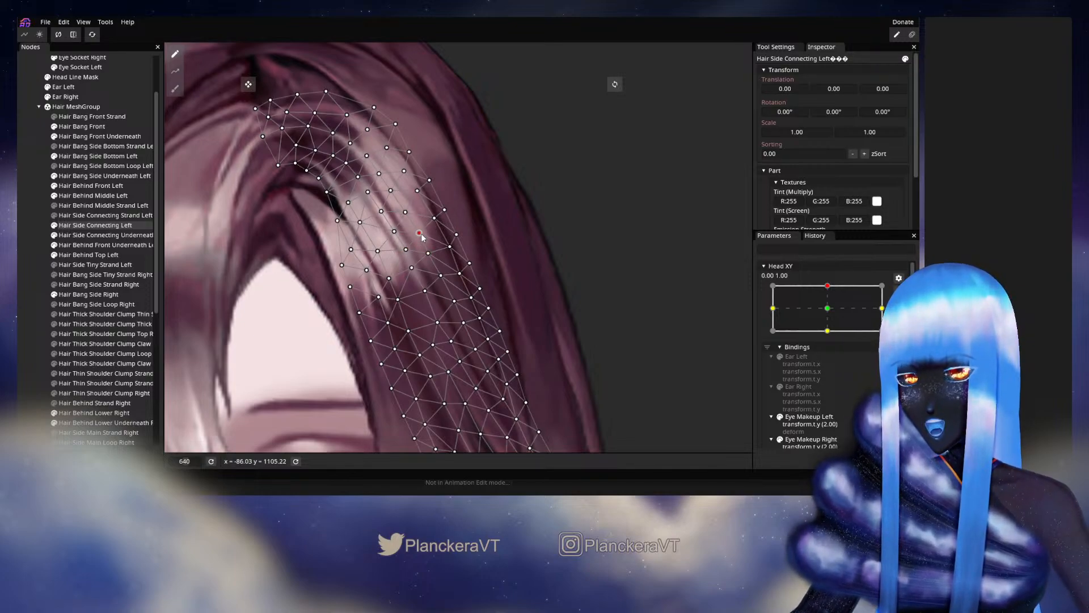
pyautogui.click(406, 250)
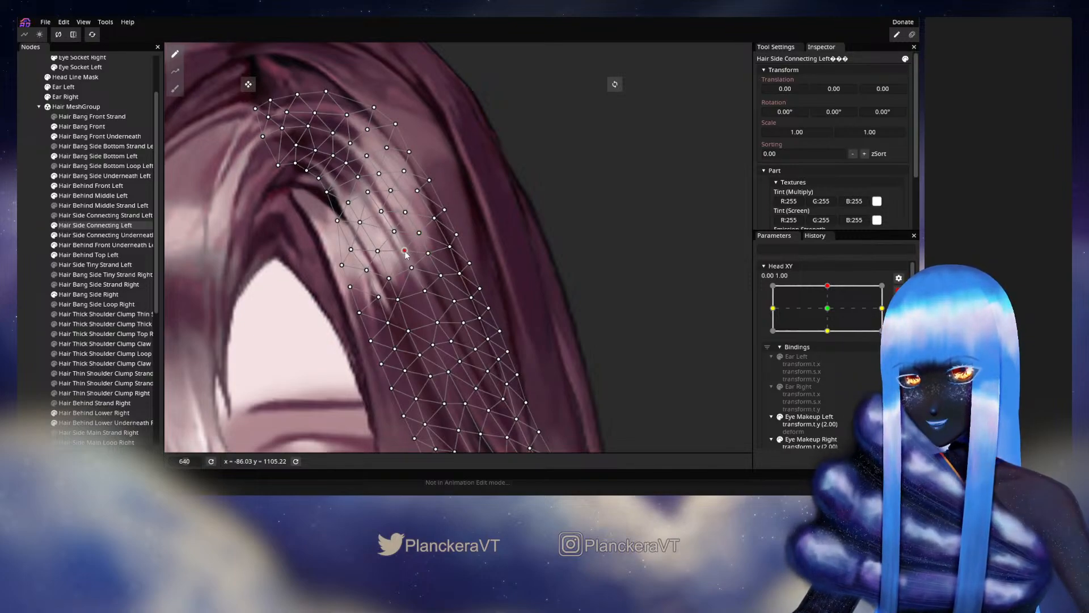
pyautogui.click(450, 247)
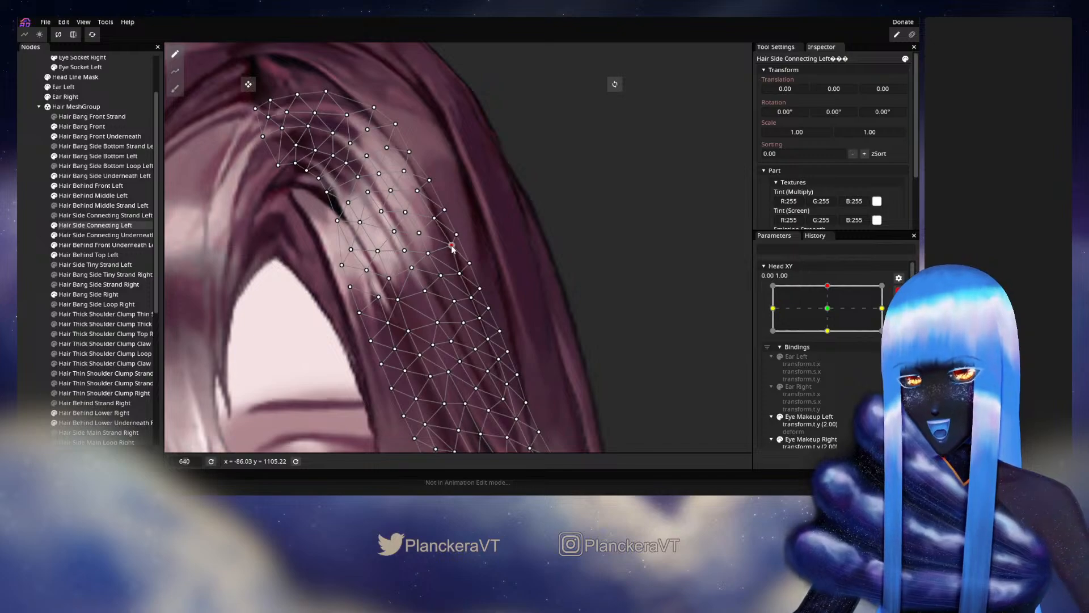
pyautogui.moveTo(451, 249); pyautogui.dragTo(453, 248)
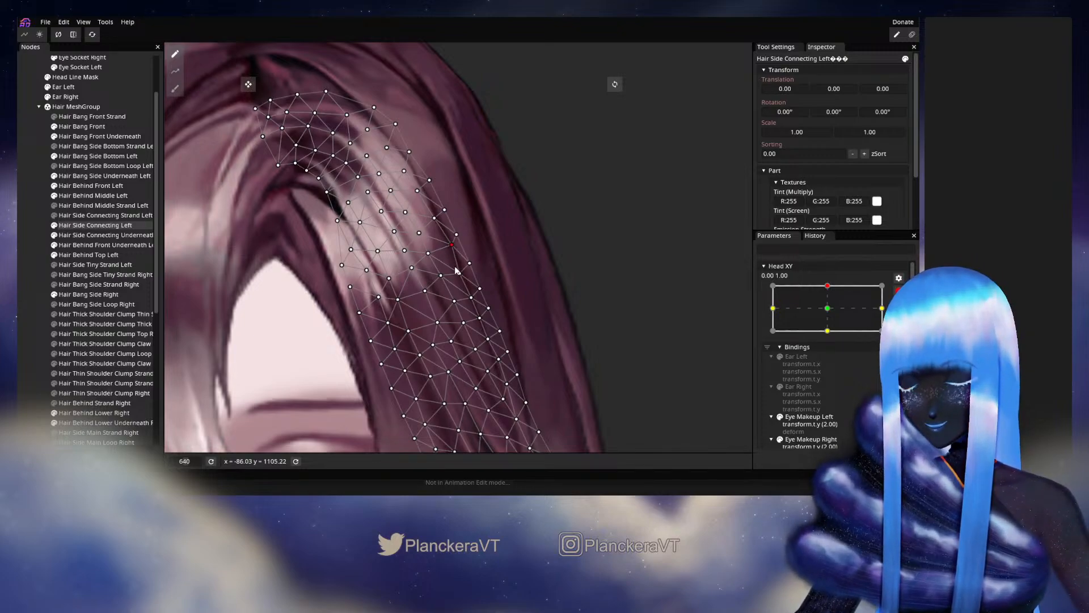
pyautogui.click(471, 297)
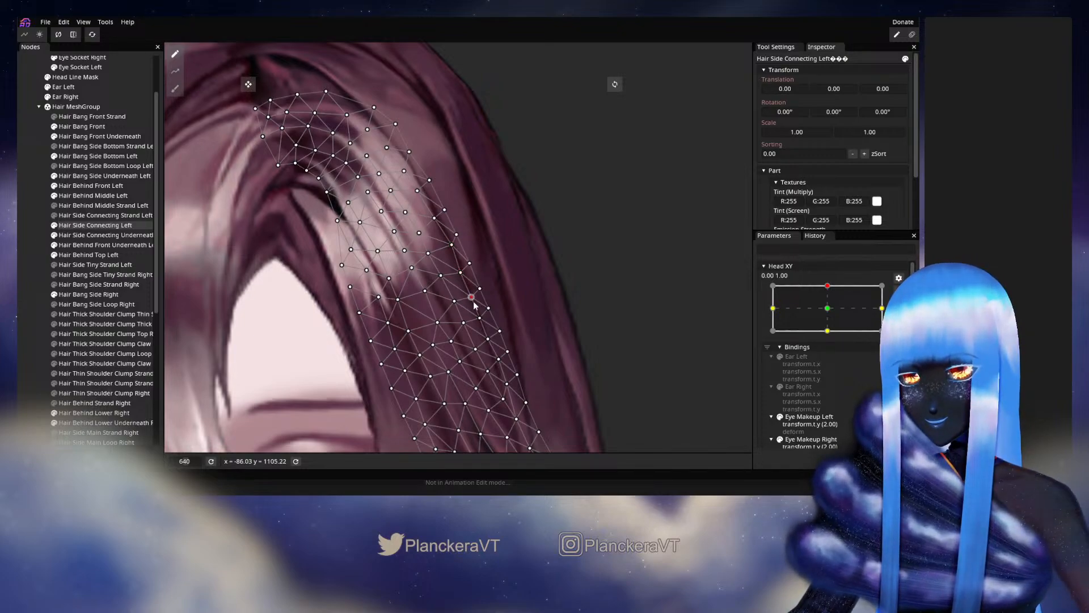
pyautogui.moveTo(483, 288); pyautogui.dragTo(482, 289)
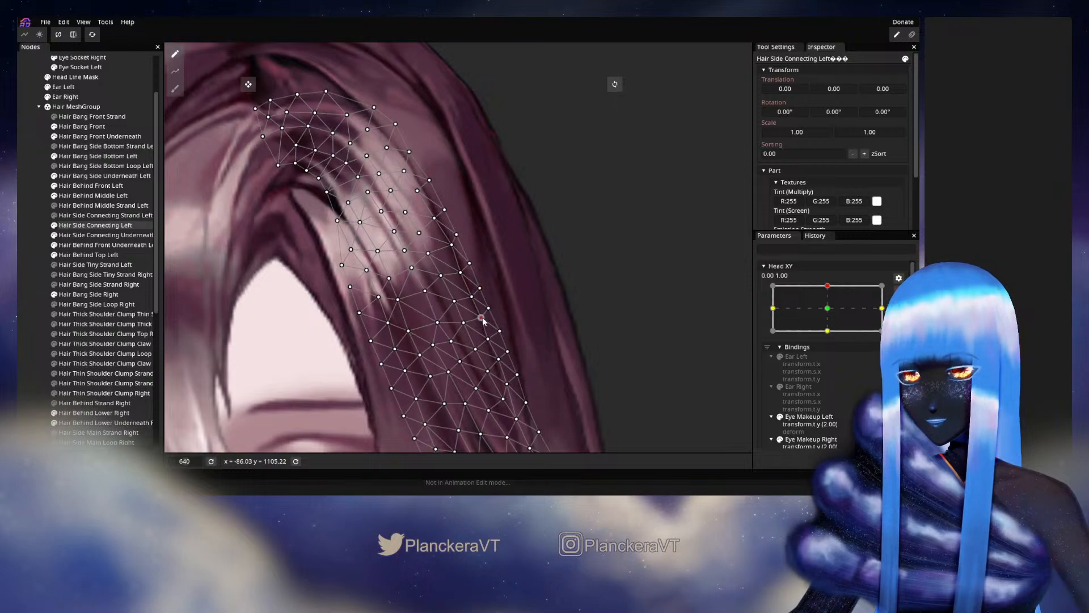
pyautogui.click(481, 319)
pyautogui.click(22, 306)
# - Disarm Head XY and move it slightly below the upper keypoint to review how the adjusted side hair deforms
pyautogui.scroll(-5, 487, 353)
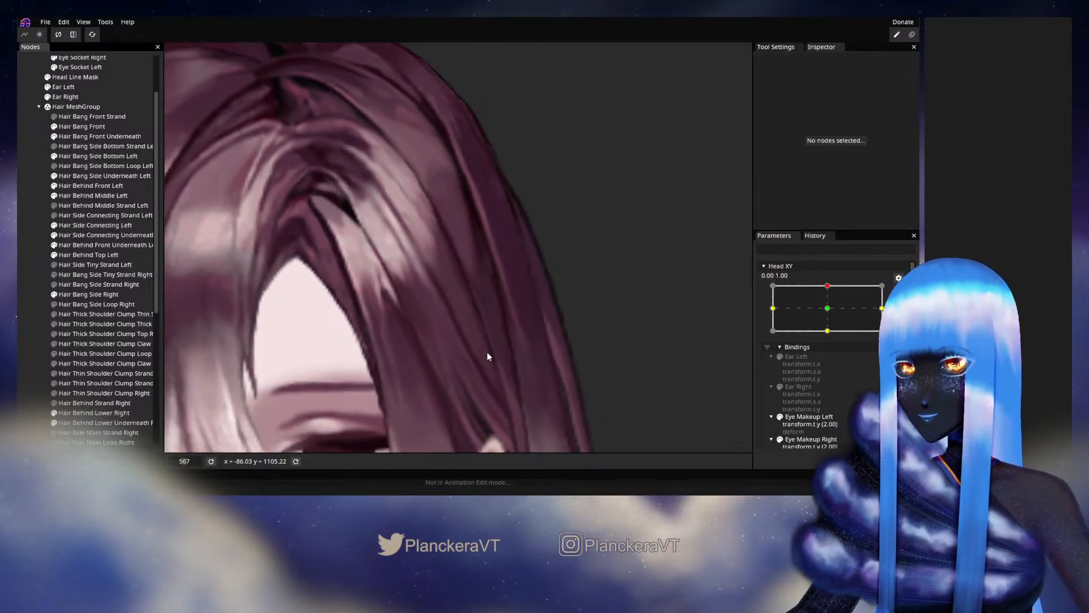
pyautogui.scroll(-2, 488, 355)
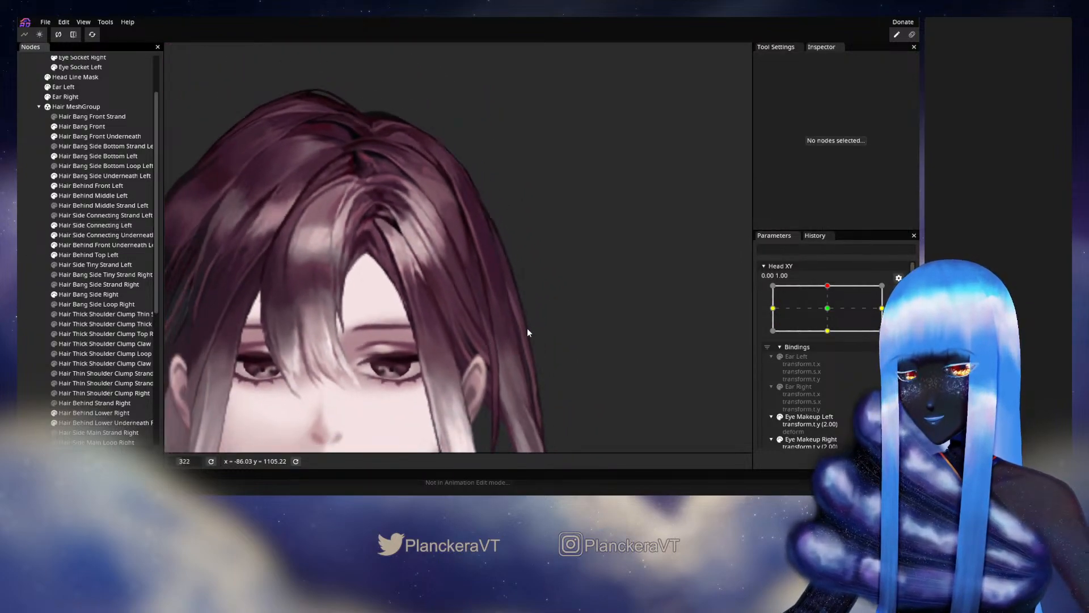
pyautogui.scroll(1, 878, 303)
pyautogui.moveTo(830, 312)
pyautogui.mouseDown()
pyautogui.moveTo(832, 342)
pyautogui.moveTo(831, 317)
pyautogui.mouseUp()
pyautogui.scroll(-3, 451, 312)
pyautogui.moveTo(442, 299); pyautogui.dragTo(472, 317)
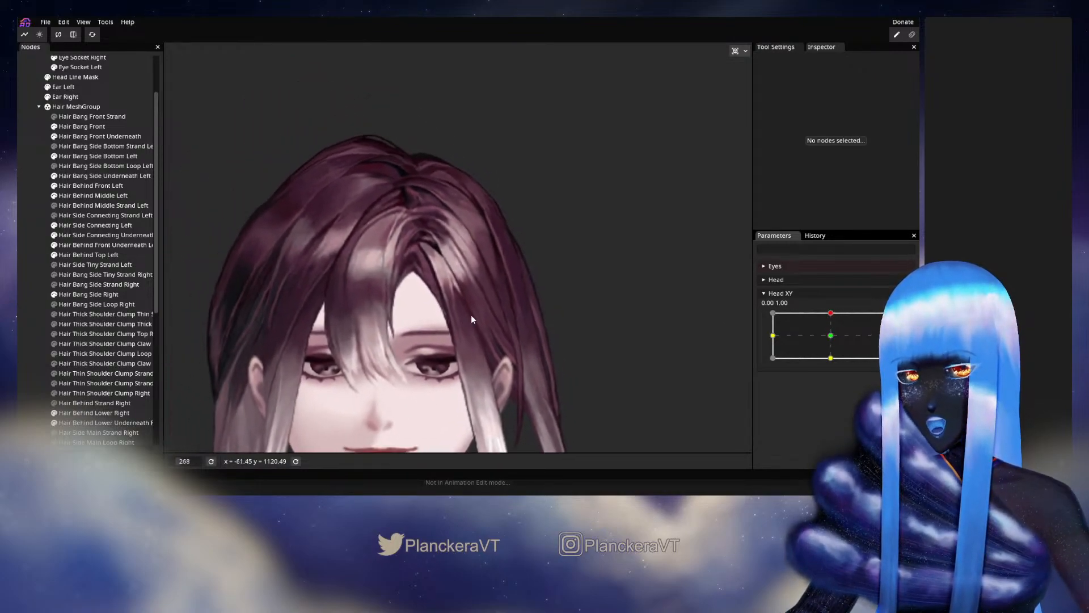
# - Check the whole hairstyle with small Head XY movements around the upper keypoint, ending at 0.02, 1.00, and save the model
pyautogui.scroll(-1, 471, 320)
pyautogui.moveTo(831, 313)
pyautogui.mouseDown()
pyautogui.moveTo(831, 342)
pyautogui.moveTo(832, 318)
pyautogui.mouseUp()
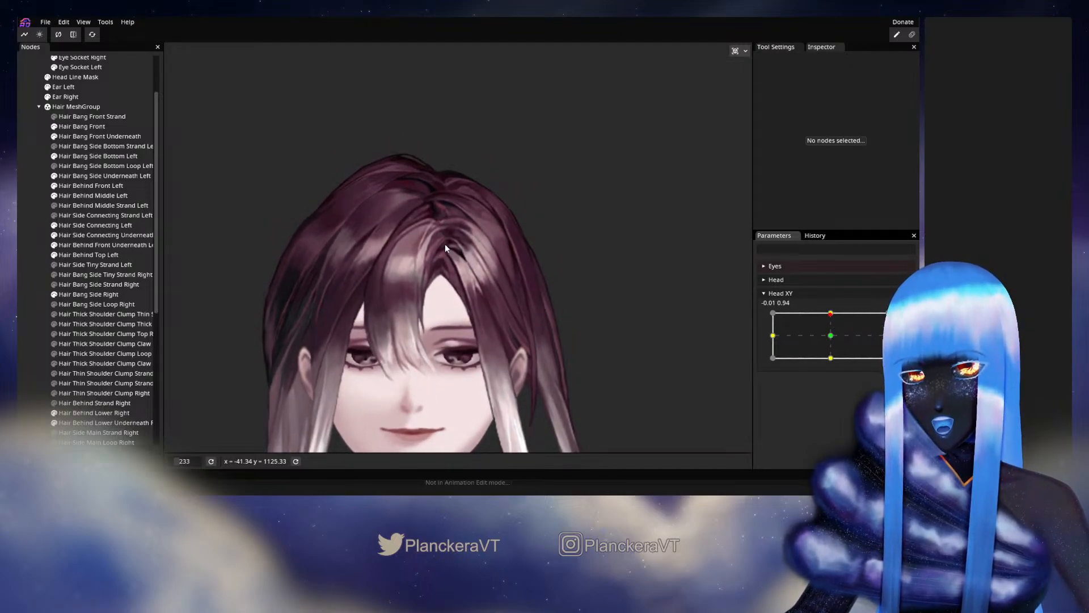
pyautogui.moveTo(833, 314)
pyautogui.mouseDown()
pyautogui.moveTo(831, 335)
pyautogui.moveTo(833, 314)
pyautogui.mouseUp()
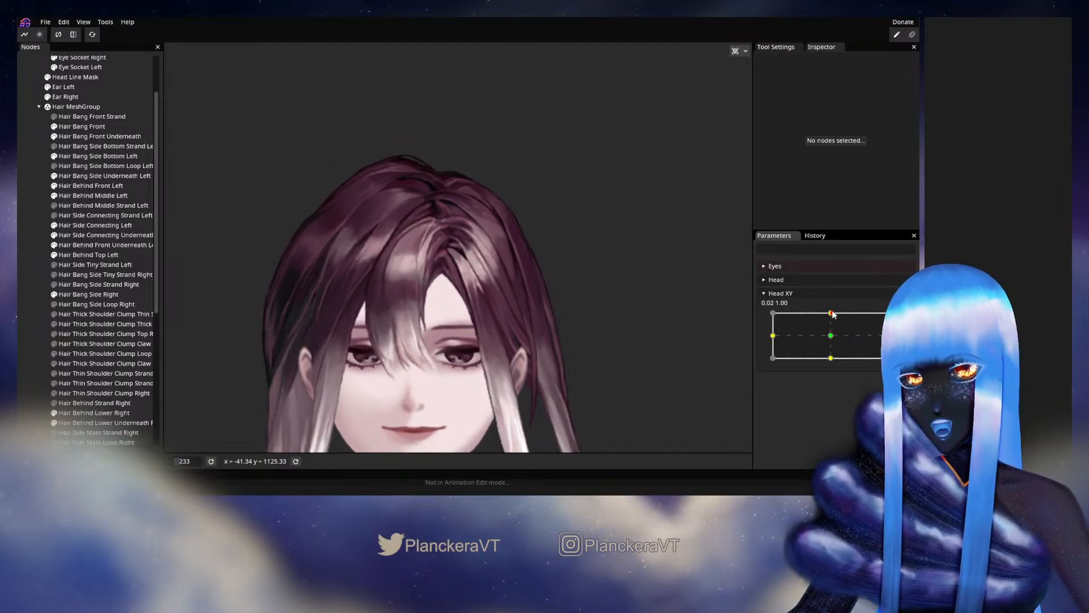
pyautogui.click(45, 22)
pyautogui.click(57, 56)
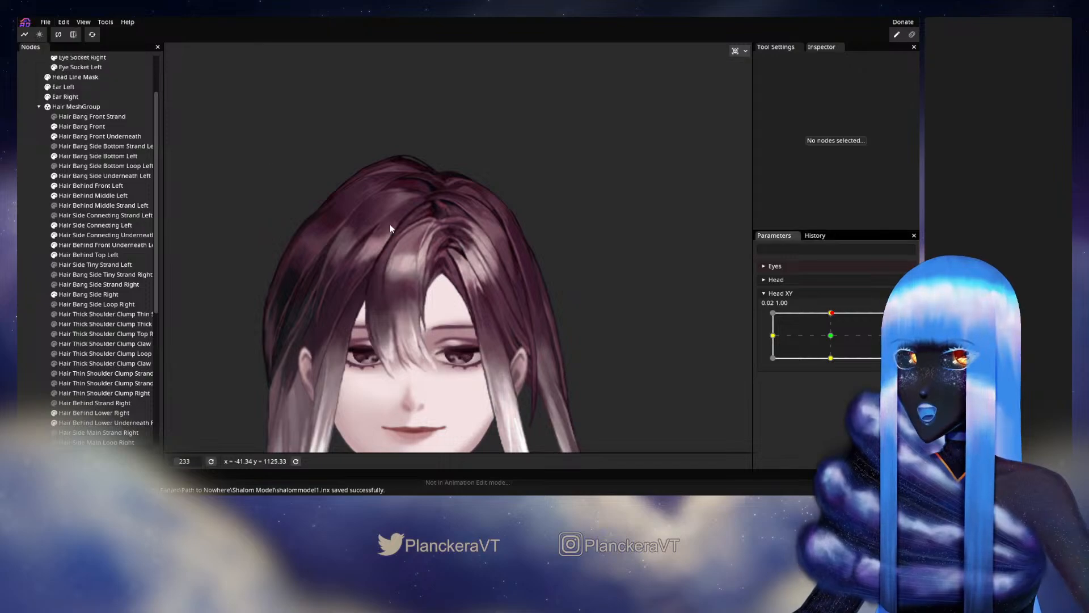